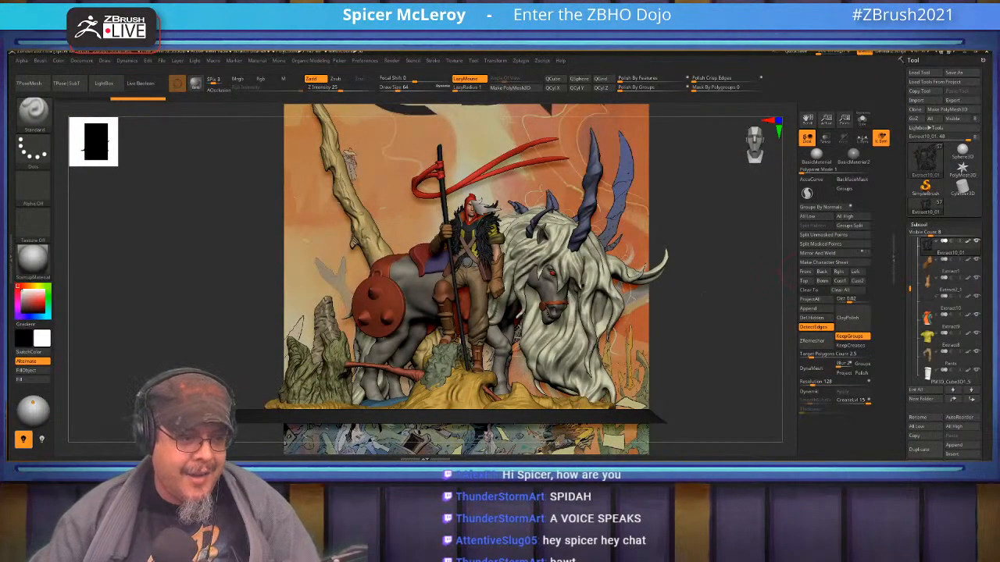
left_click_drag(696, 305, 716, 331, "alt")
left_click_drag(754, 303, 722, 362, "alt")
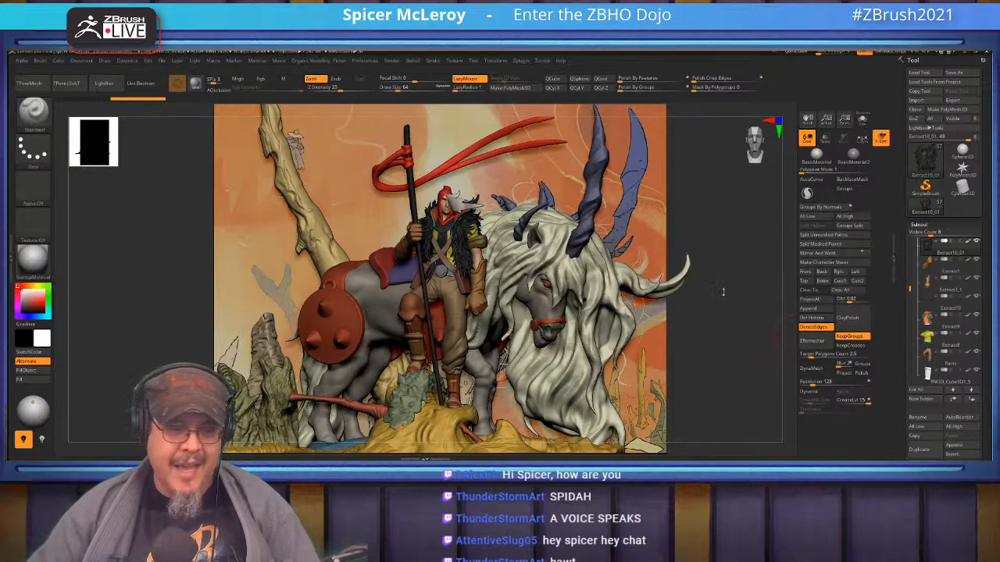
left_click_drag(715, 329, 694, 329)
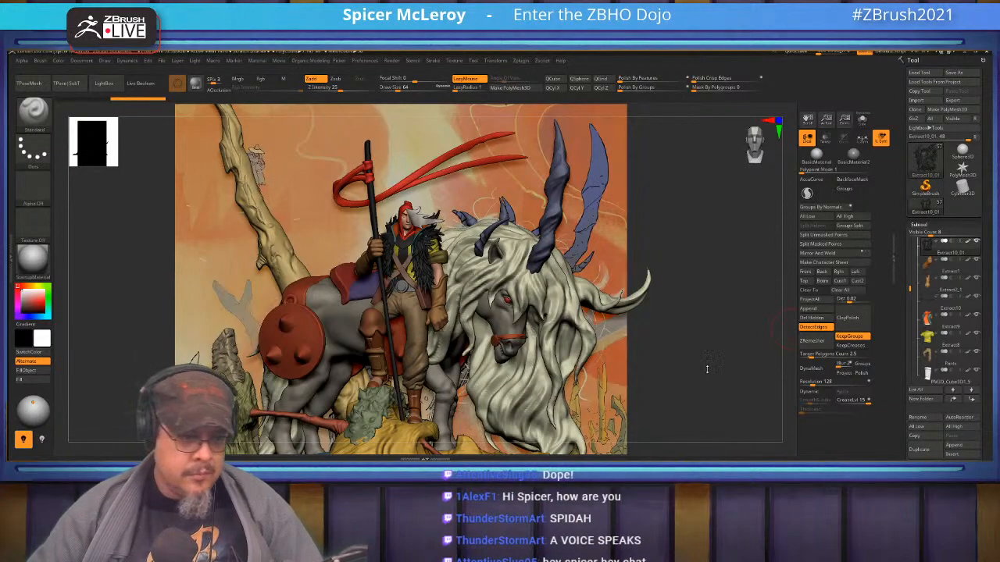
left_click_drag(695, 380, 763, 386)
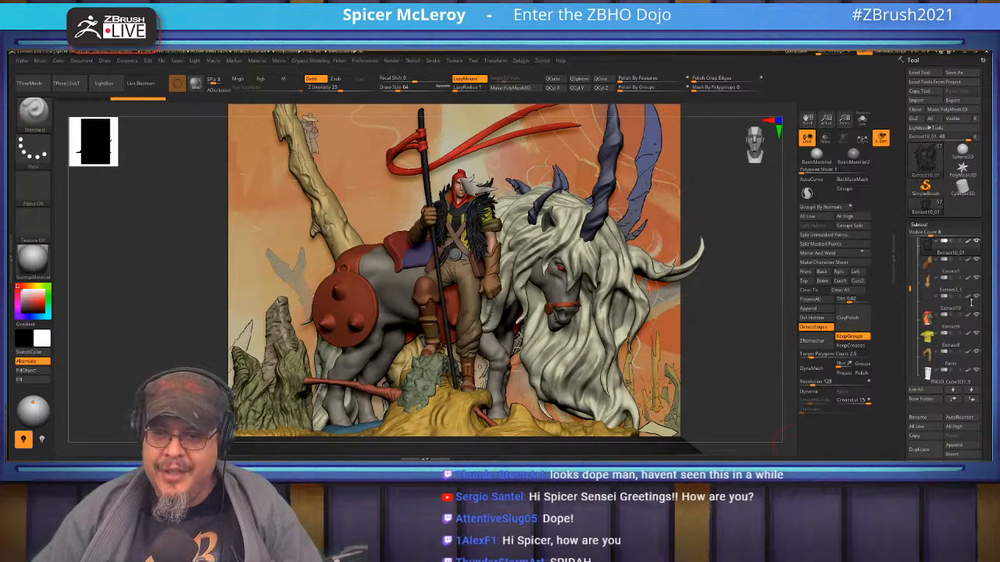
- Select the mane subtool and pull in its outer curled lock with the Move brush at a draw size of about 245
left_click_drag(727, 280, 629, 284)
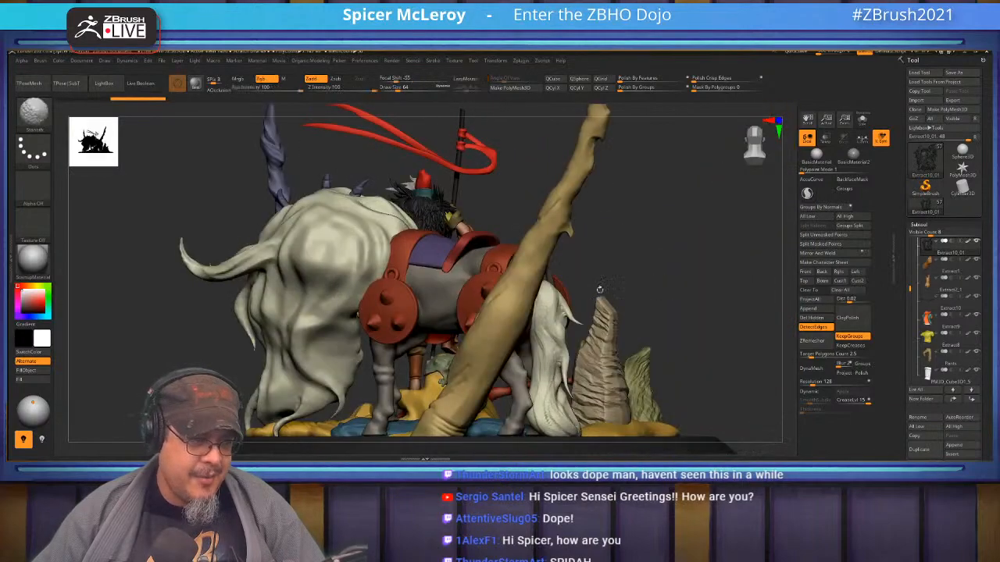
left_click_drag(180, 330, 368, 345, "alt")
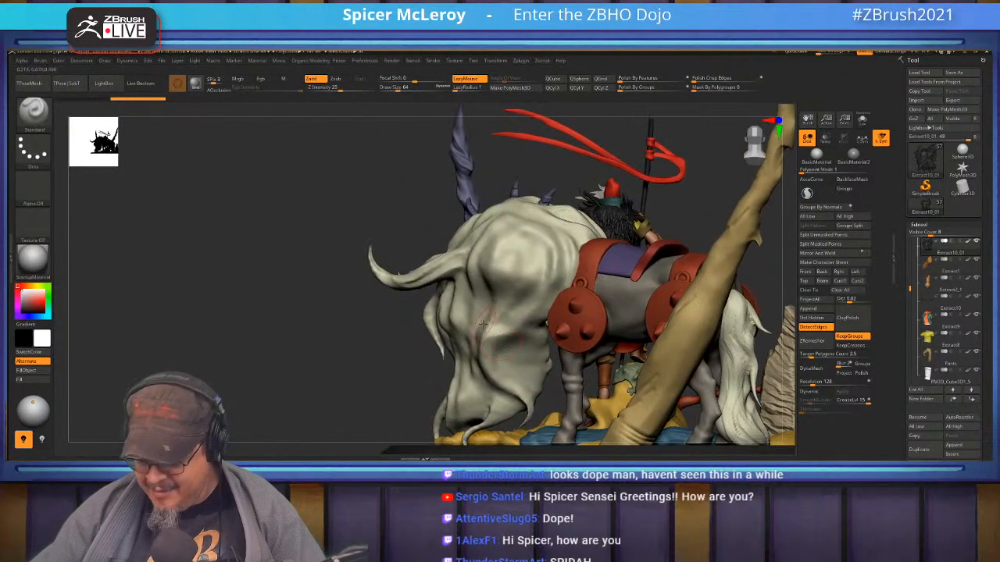
key("b")
key("m")
key("v")
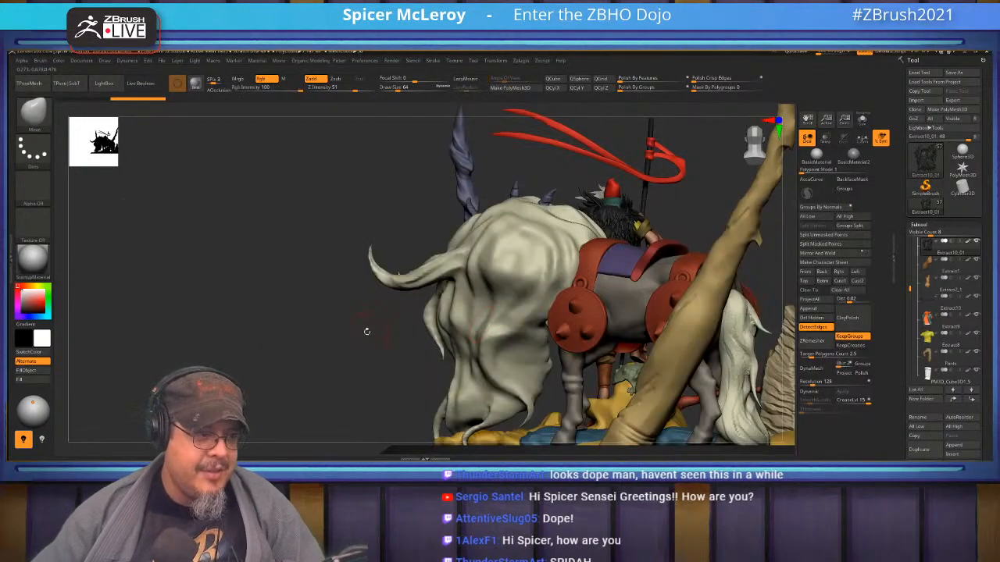
key("s")
left_click_drag(369, 332, 375, 332)
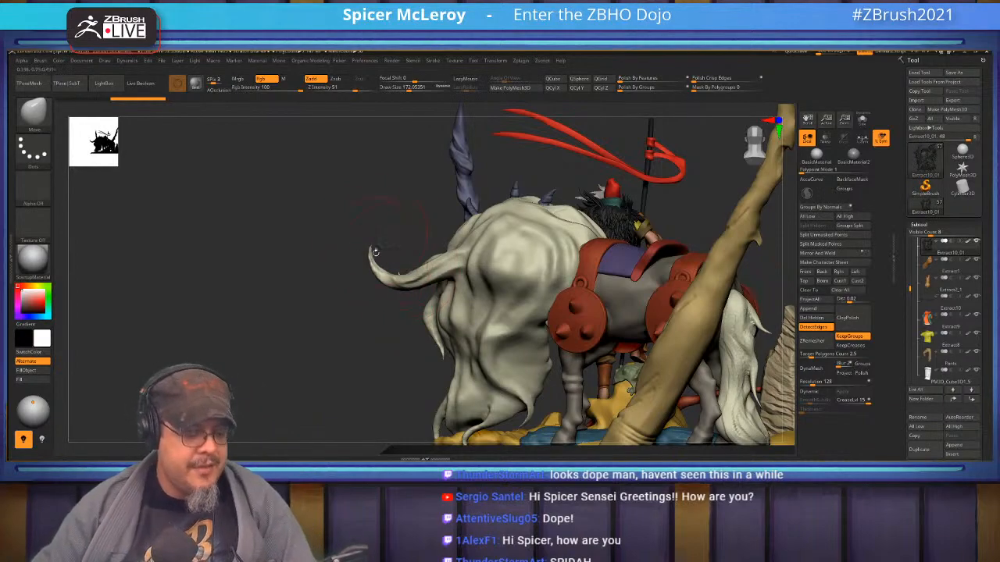
key("s")
left_click_drag(378, 277, 387, 278)
left_click(388, 279, "alt")
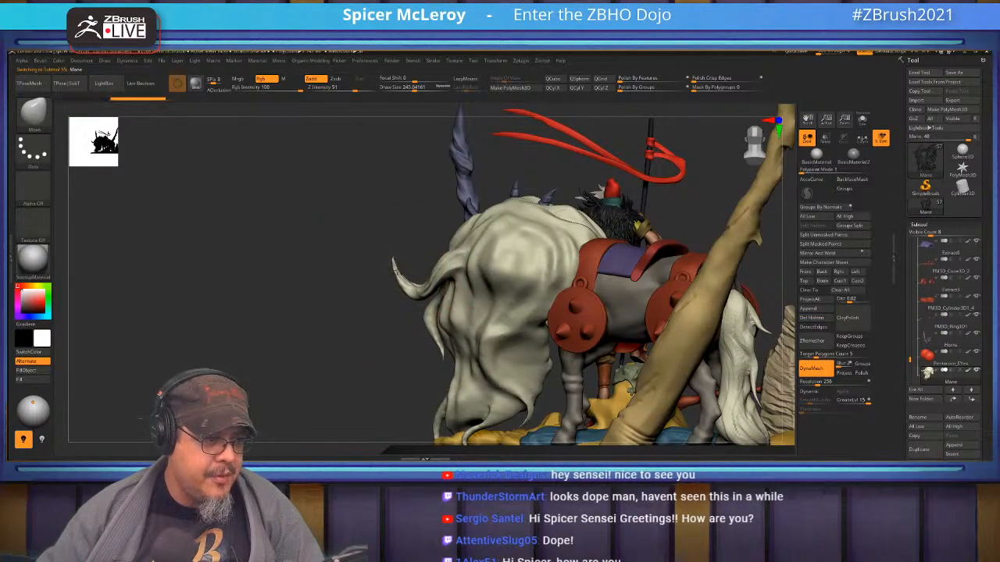
- Shape the outer mane strands into upward-curving tips with the Move brush, reducing the draw size to about 80
mouse_move(346, 315)
left_mouse_down()
mouse_move(434, 317)
mouse_move(448, 285)
mouse_move(495, 285)
mouse_move(406, 250)
mouse_move(422, 278)
left_mouse_up()
mouse_move(397, 336)
left_mouse_down()
mouse_move(416, 309)
mouse_move(440, 301)
left_mouse_up()
key("s")
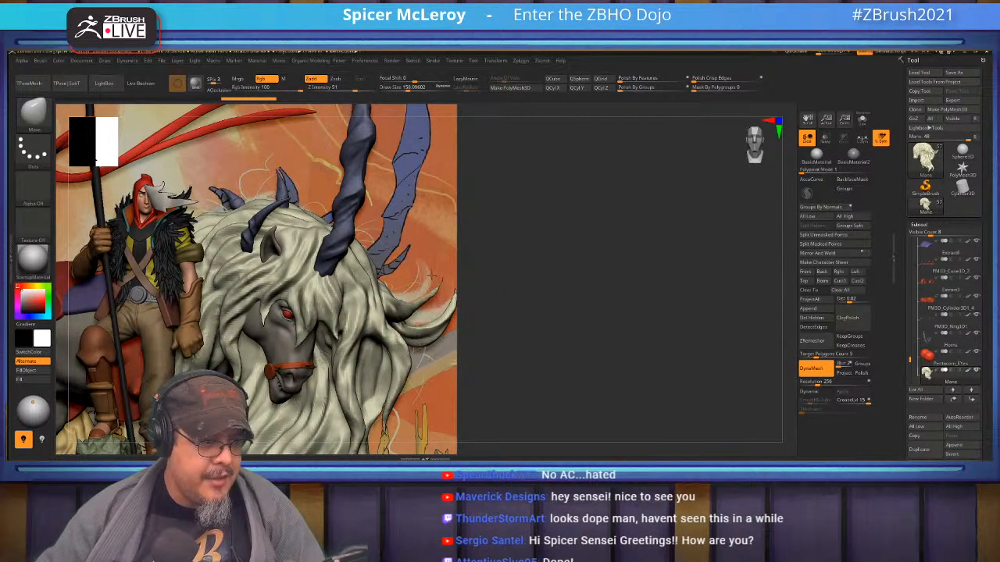
key("s")
mouse_move(394, 307)
left_mouse_down()
mouse_move(433, 295)
mouse_move(450, 314)
mouse_move(511, 306)
mouse_move(492, 283)
mouse_move(529, 245)
left_mouse_up()
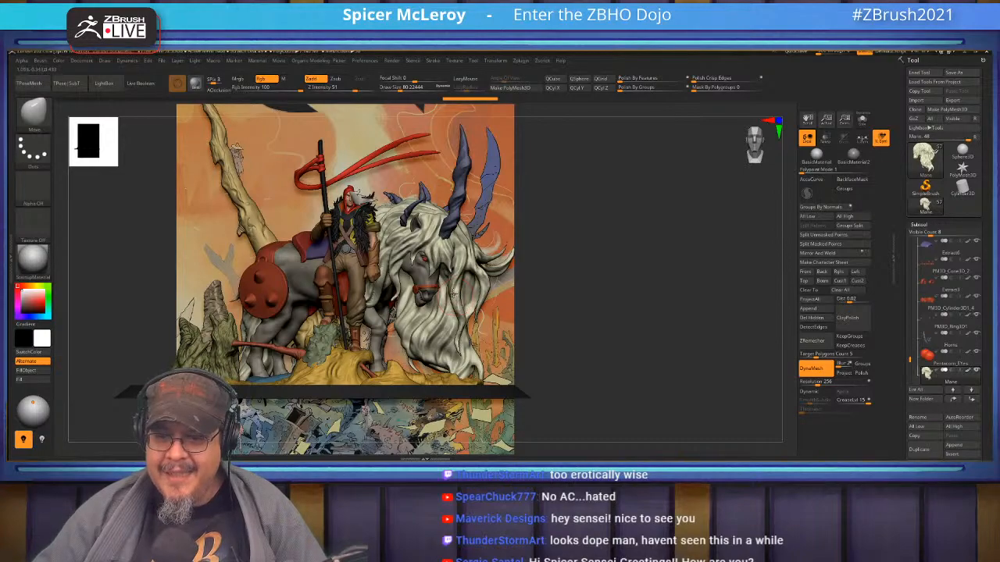
right_click_drag(447, 293, 532, 286)
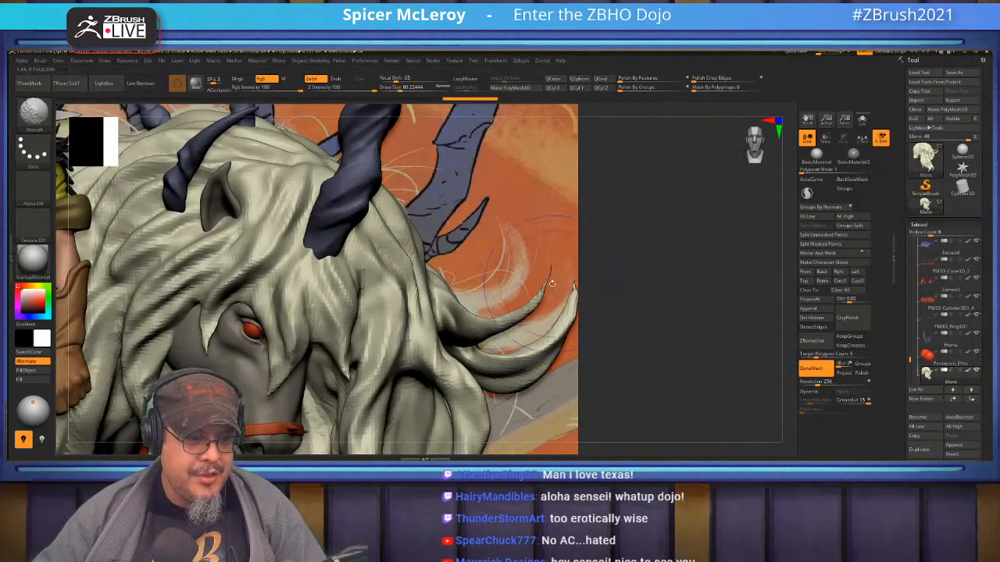
- Thicken the thin tip of the upper mane lock with the Inflat brush and remesh the mane with DynaMesh
key("b")
left_click(531, 286)
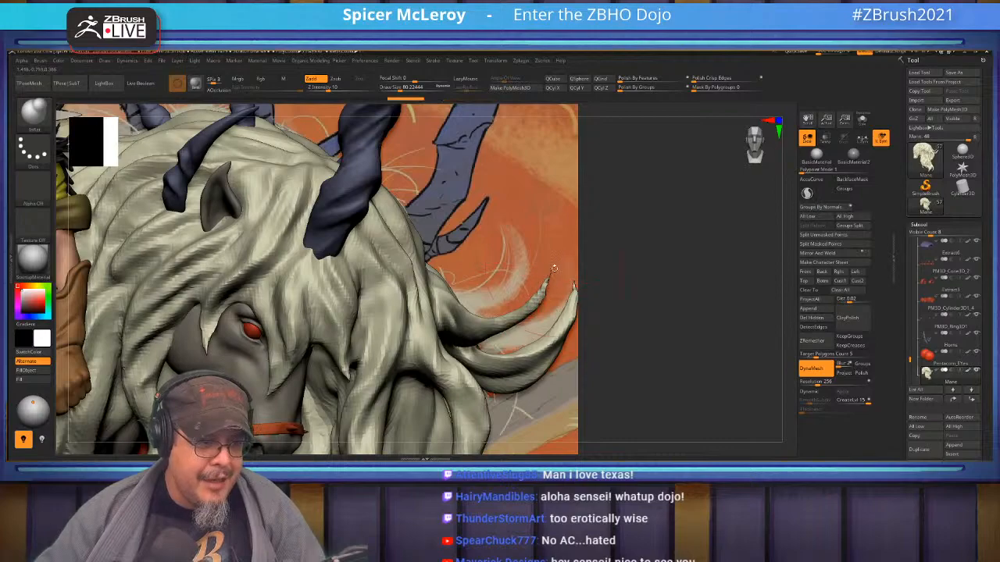
left_click_drag(554, 267, 558, 267)
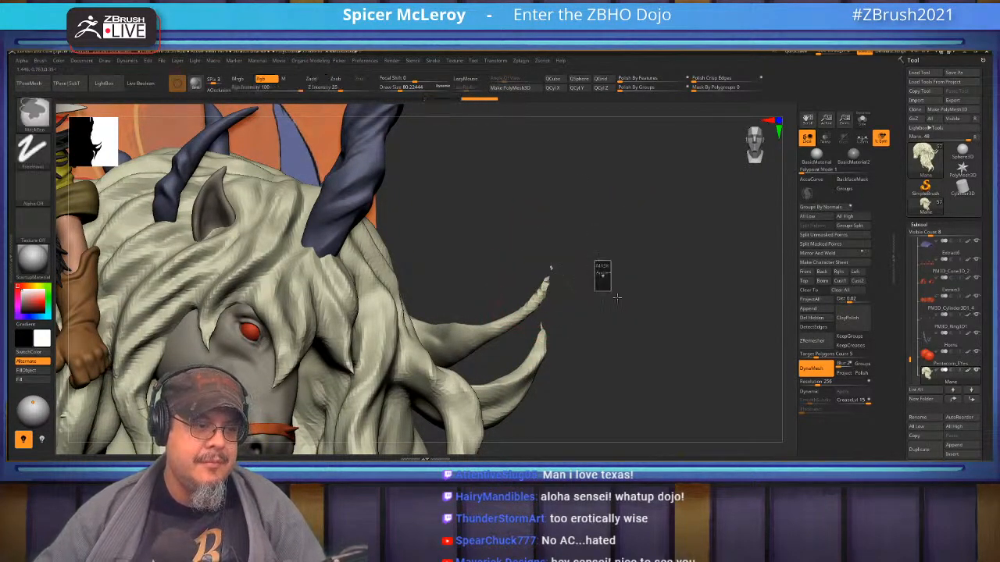
left_click_drag(600, 269, 617, 294, "ctrl")
- Select the tail subtool and pull its side wisp outward beside the round spiked shield with the Move brush
mouse_move(612, 253)
left_mouse_down("shift")
mouse_move(582, 254)
mouse_move(654, 254)
mouse_move(654, 270)
left_mouse_up("shift")
key("f")
mouse_move(502, 336)
right_mouse_down()
mouse_move(504, 366)
mouse_move(547, 364)
mouse_move(574, 383)
right_mouse_up()
mouse_move(469, 313)
right_mouse_down("ctrl")
mouse_move(394, 363)
mouse_move(508, 303)
mouse_move(484, 306)
mouse_move(555, 314)
mouse_move(491, 265)
right_mouse_up("ctrl")
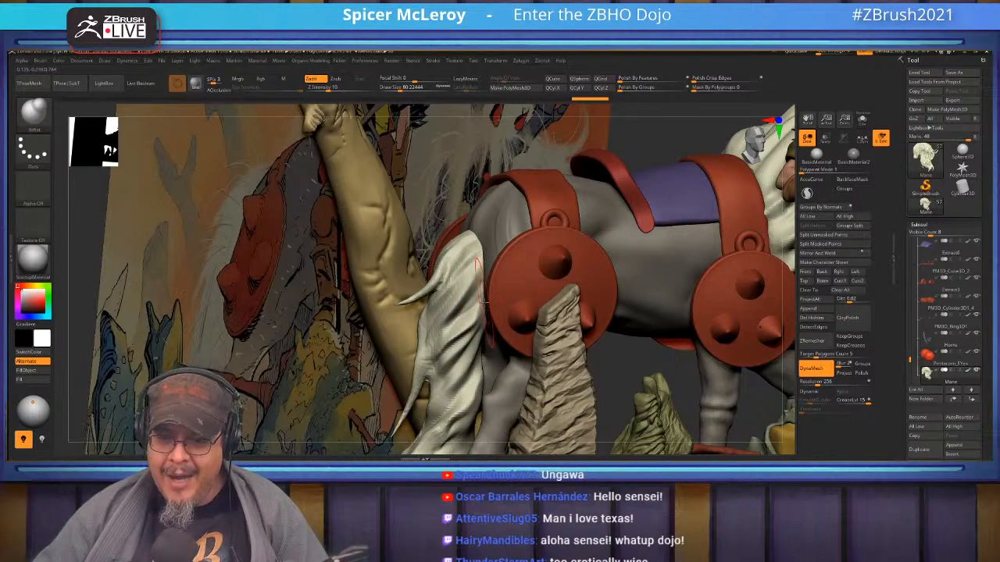
right_click_drag(488, 311, 533, 340)
mouse_move(462, 300)
right_mouse_down()
mouse_move(504, 301)
mouse_move(490, 284)
mouse_move(492, 296)
right_mouse_up()
key("b")
key("s")
key("t")
key("b")
key("f")
key("s")
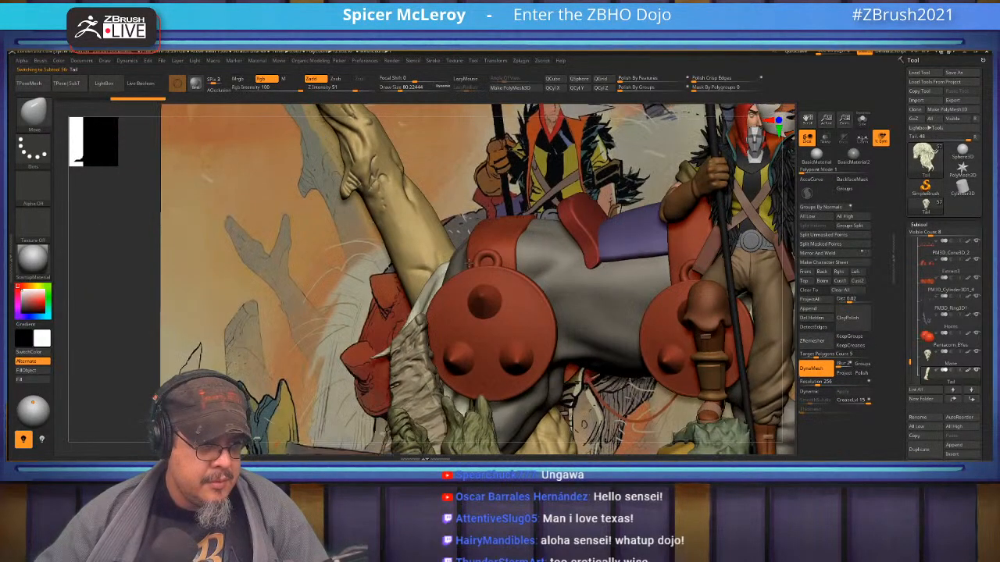
right_click_drag(404, 269, 497, 313)
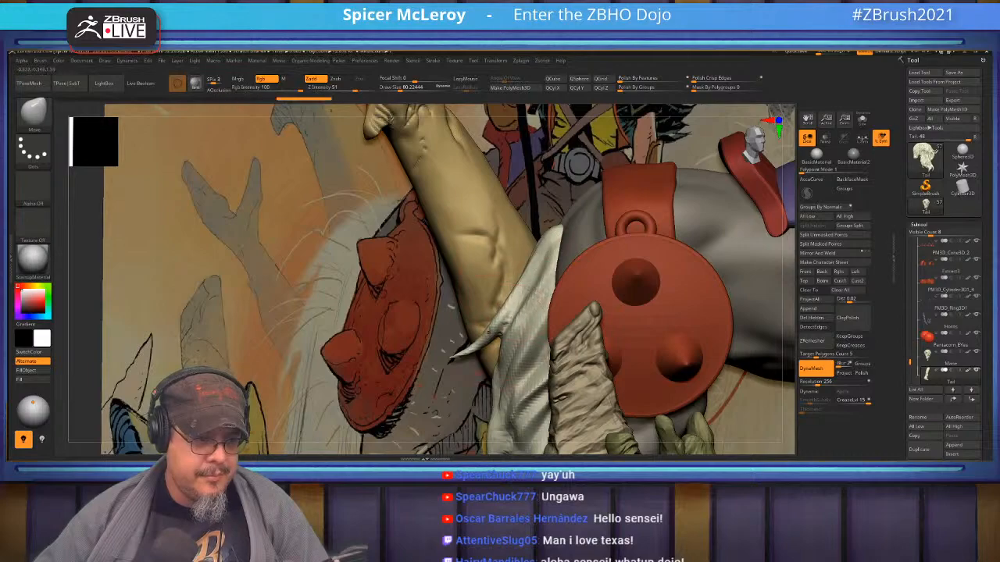
right_click_drag(442, 384, 306, 197, "alt")
right_click_drag(566, 235, 611, 264, "alt")
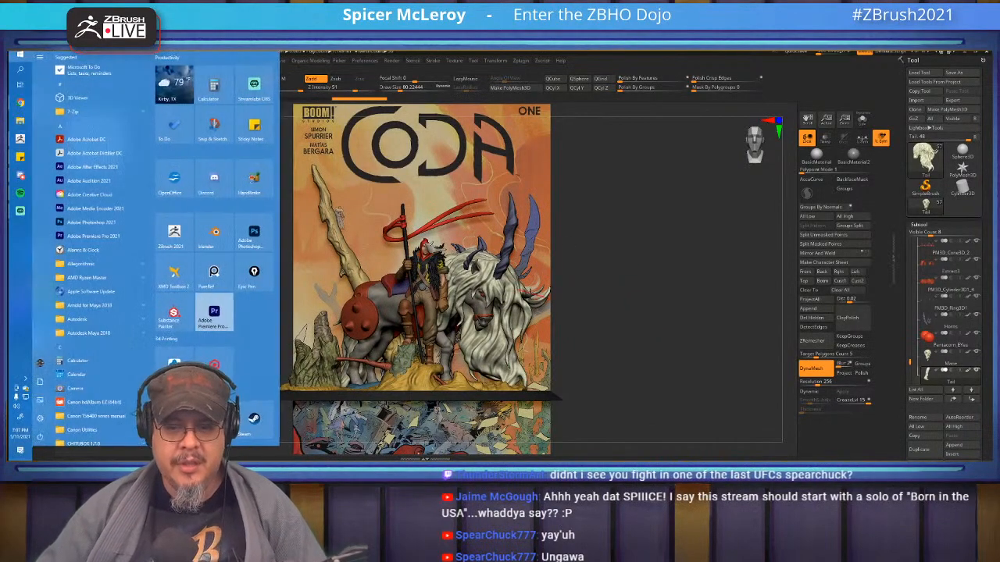
- Open the comic cover reference in PureRef and frame it on the rider and the beast
key("super")
left_click(221, 279)
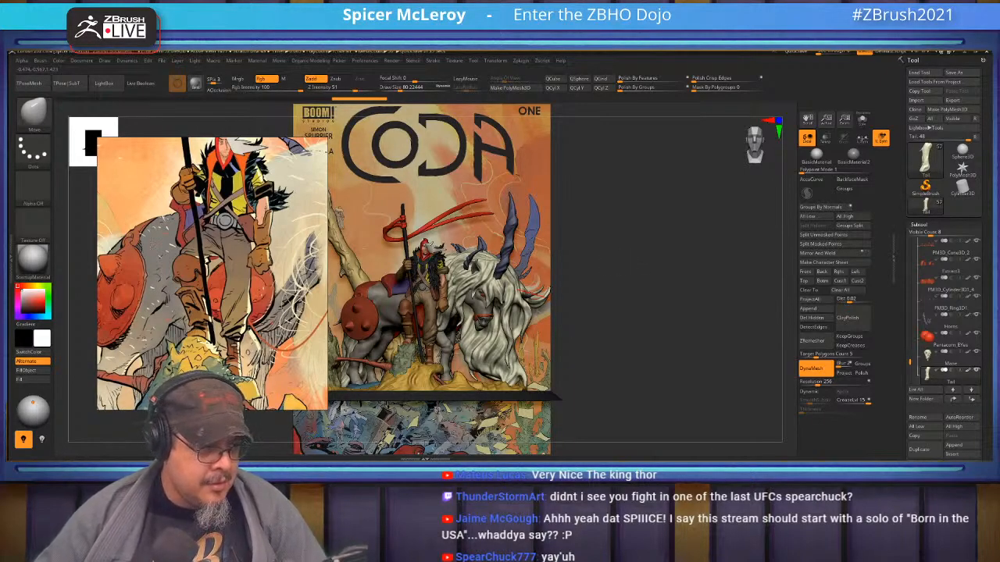
scroll(198, 300, "down", 5)
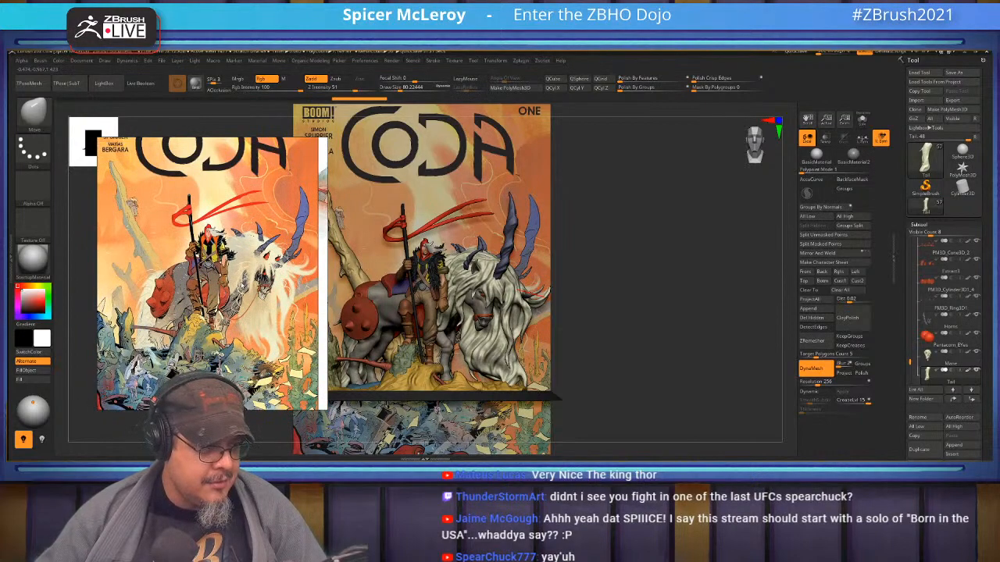
scroll(244, 287, "up", 5)
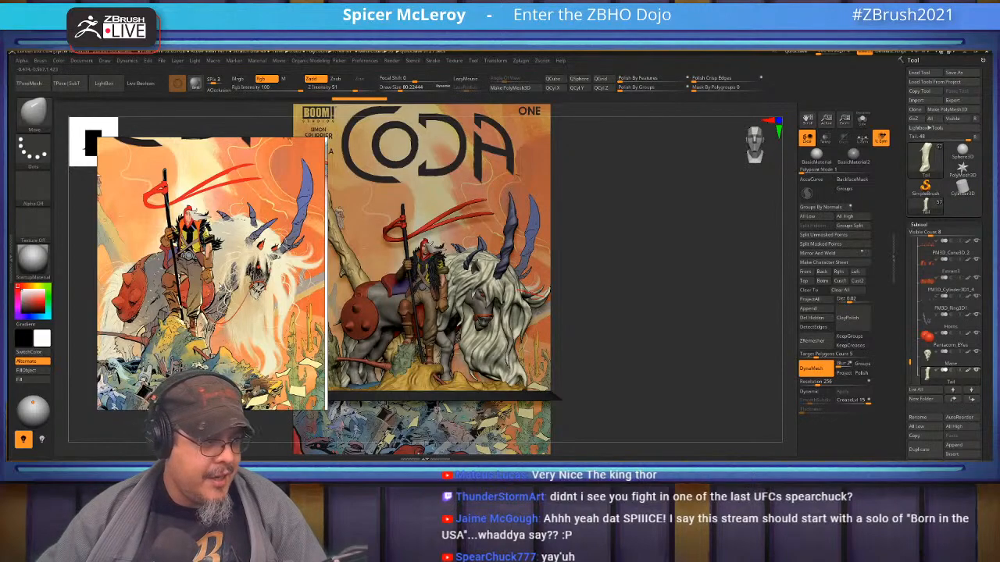
scroll(219, 284, "up", 4)
middle_click_drag(182, 282, 207, 288)
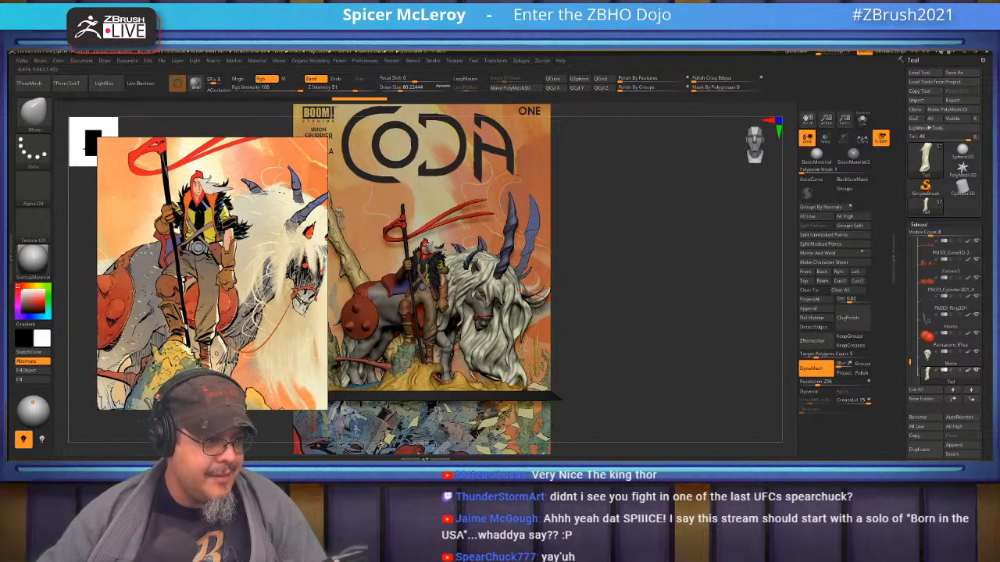
scroll(557, 273, "up", 5)
- Examine the mound and the debris beneath the rider in the cover reference against the sculpt
right_click_drag(556, 274, 485, 319)
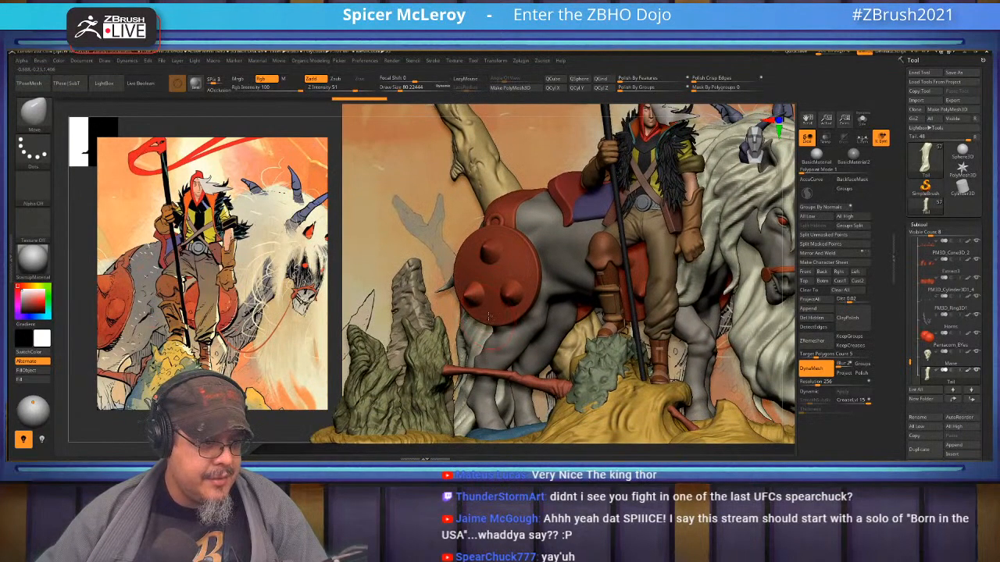
scroll(205, 288, "down", 4)
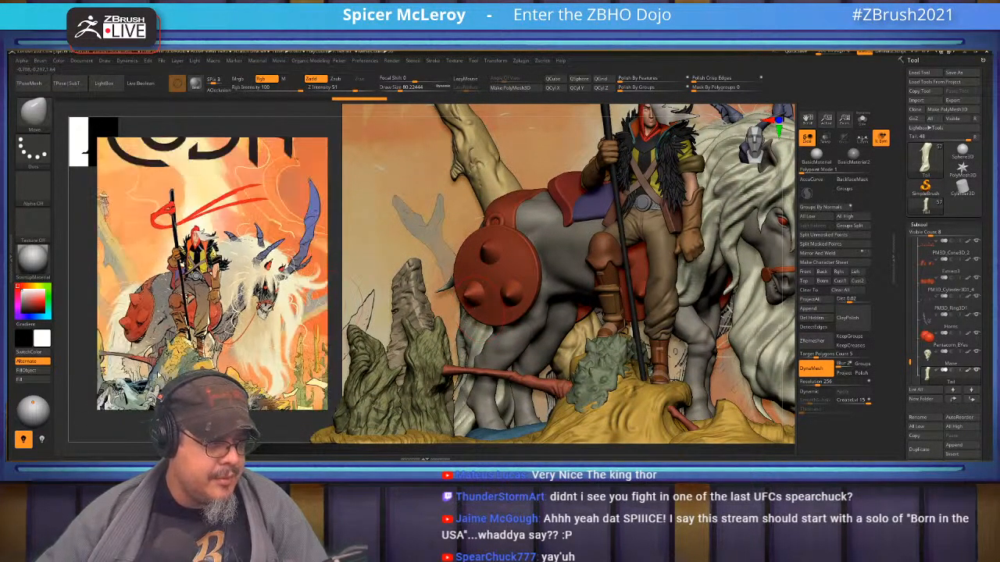
scroll(148, 344, "up", 2)
middle_click_drag(207, 357, 207, 342)
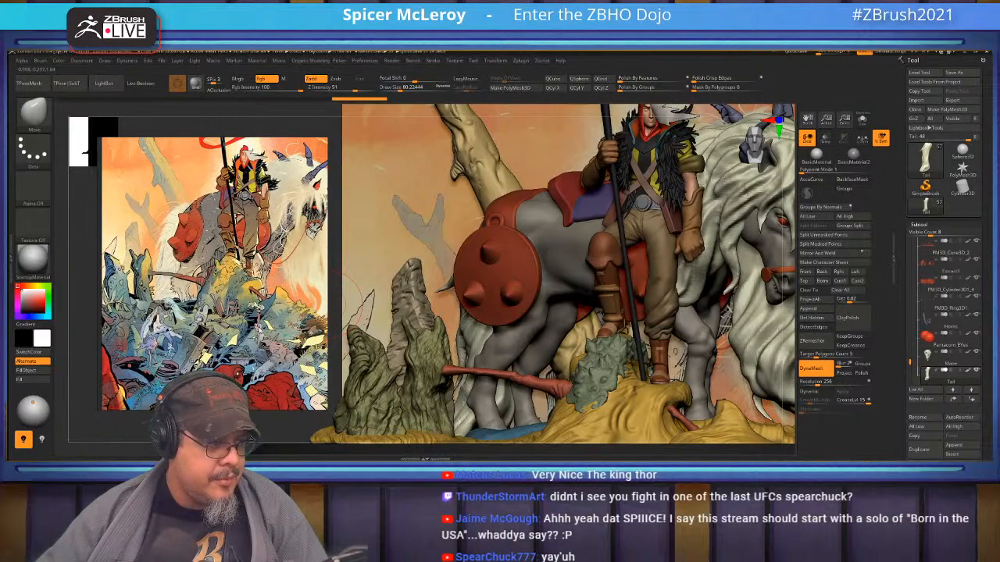
scroll(221, 308, "up", 3)
scroll(216, 303, "up", 1)
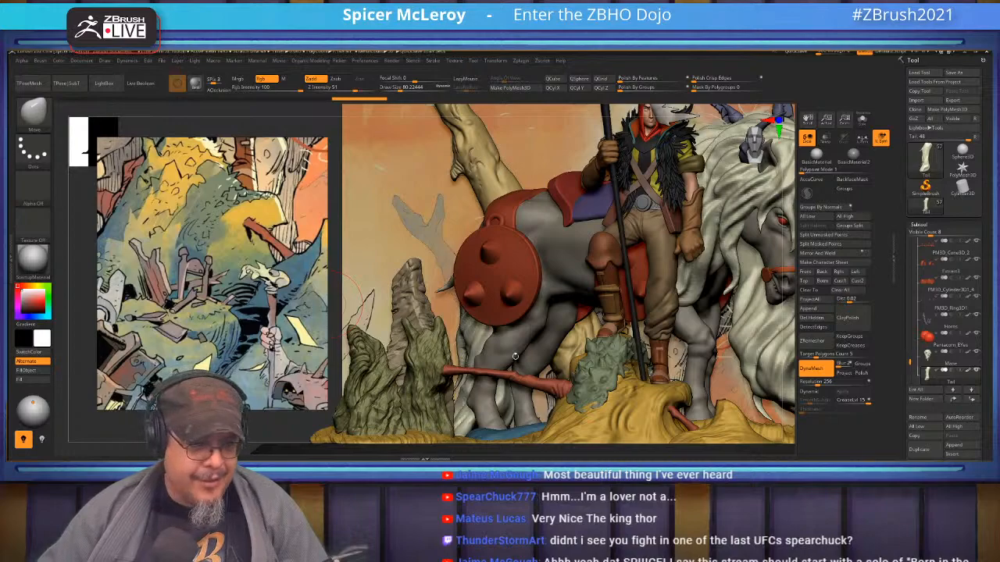
- Select the last subtool in the list and append a Cylinder3D as a new subtool
right_click_drag(506, 348, 539, 328, "ctrl")
right_click_drag(484, 208, 548, 434, "alt")
right_click_drag(459, 286, 494, 352, "alt")
right_click_drag(469, 157, 539, 321, "alt")
right_click_drag(525, 270, 516, 290, "ctrl")
right_click_drag(507, 243, 528, 311, "alt")
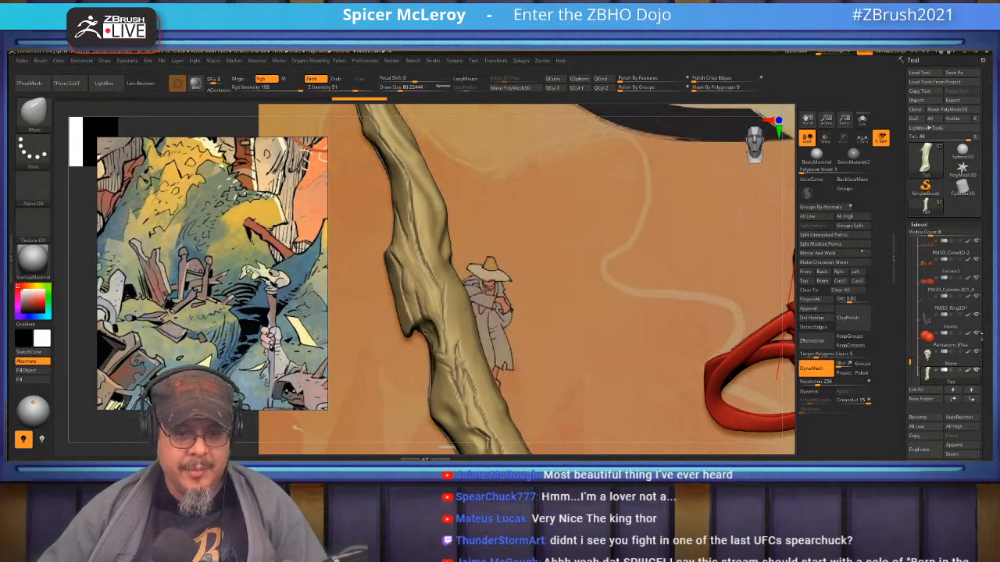
scroll(946, 312, "down", 3)
scroll(949, 258, "down", 3)
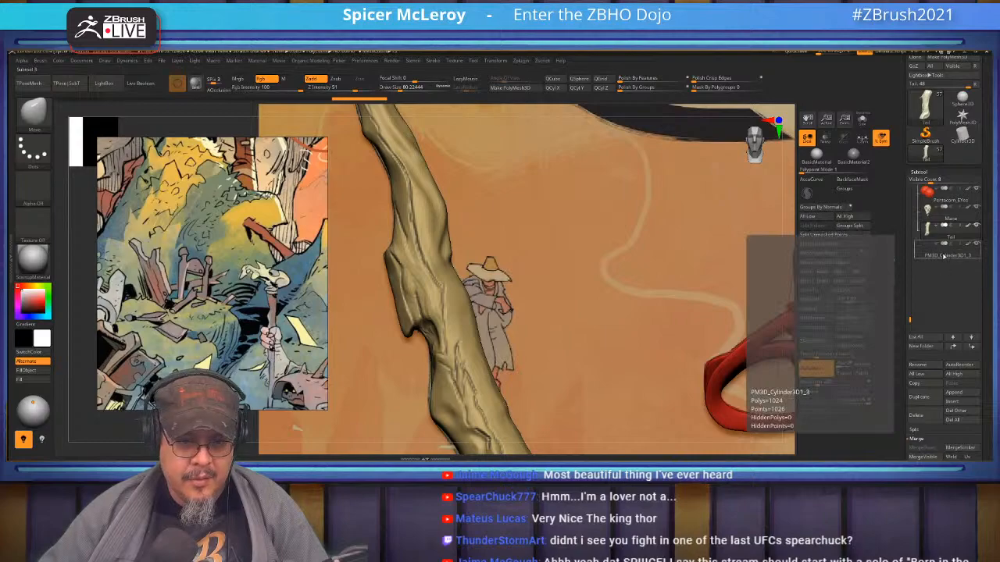
left_click(944, 256)
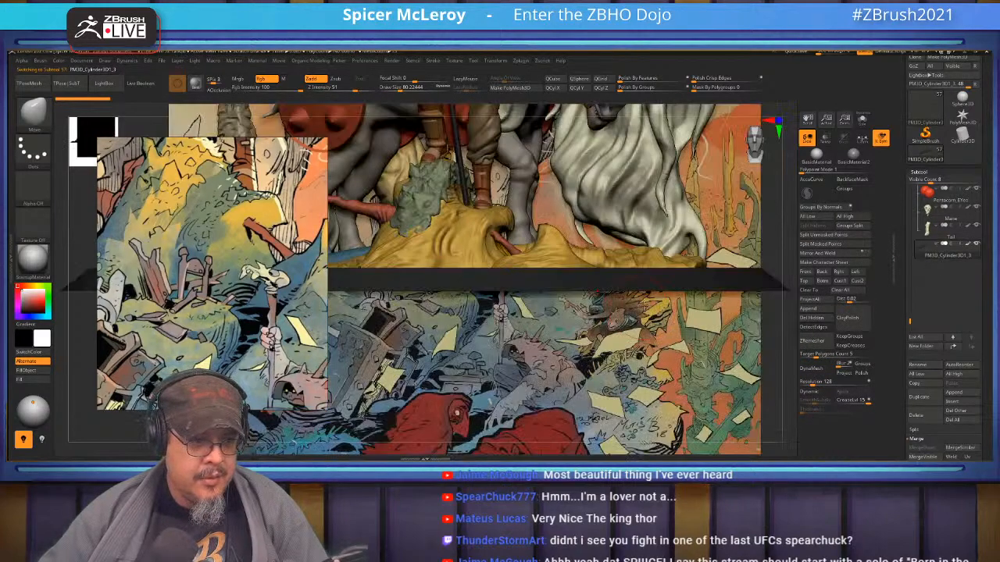
left_click_drag(589, 247, 641, 270, "alt")
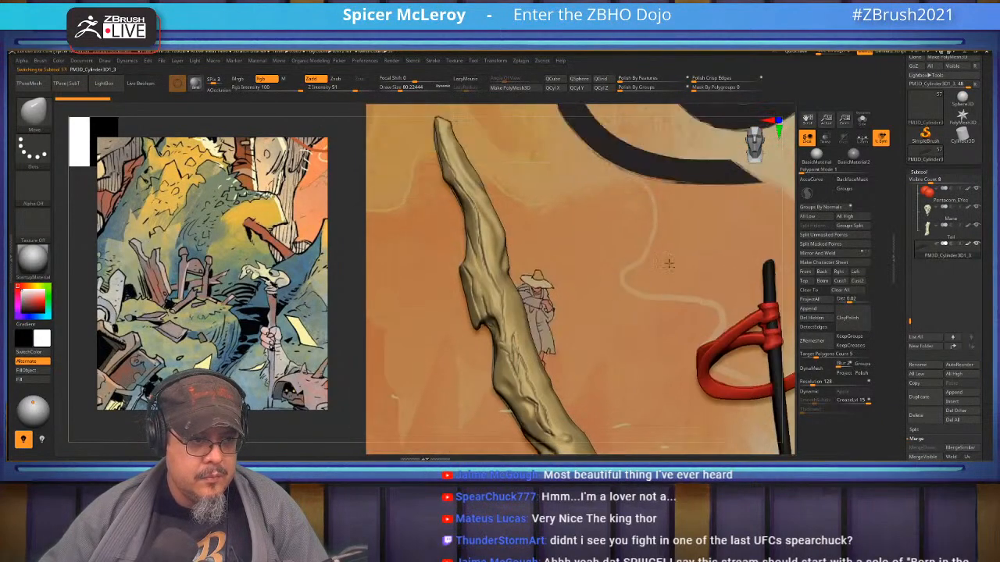
left_click(955, 403)
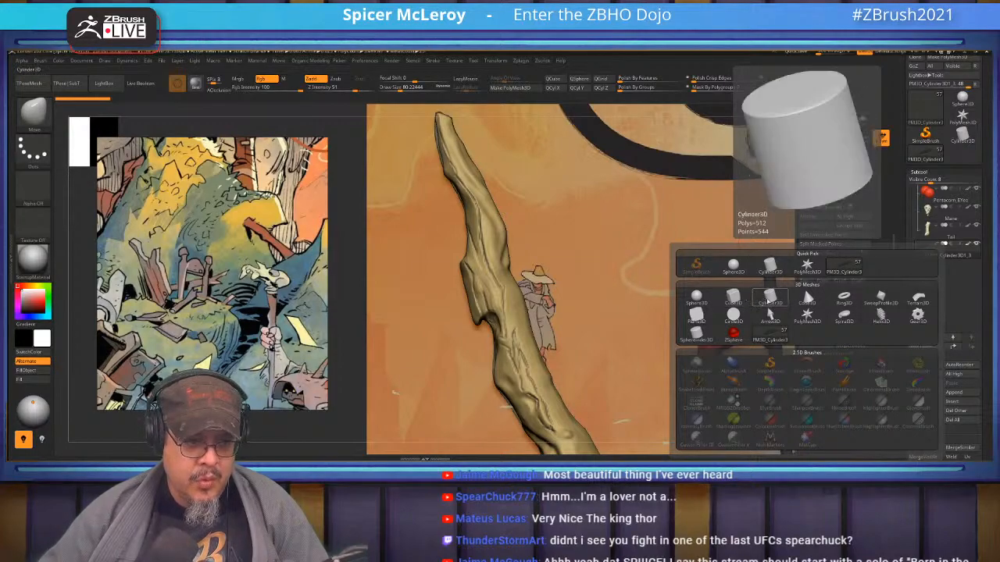
left_click(769, 299)
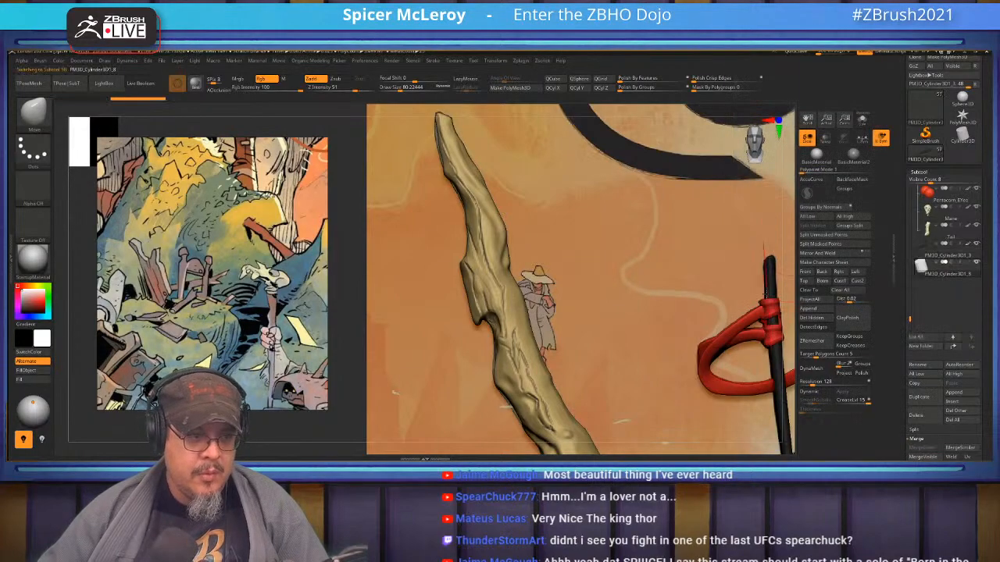
- Select the newly appended cylinder and move it straight up to just above the rider's head
left_click(576, 89)
mouse_move(585, 270)
left_mouse_down("alt")
mouse_move(503, 264)
mouse_move(478, 238)
mouse_move(462, 213)
mouse_move(459, 115)
left_mouse_up("alt")
left_click_drag(482, 344, 489, 275, "alt")
left_click_drag(495, 367, 507, 297, "alt")
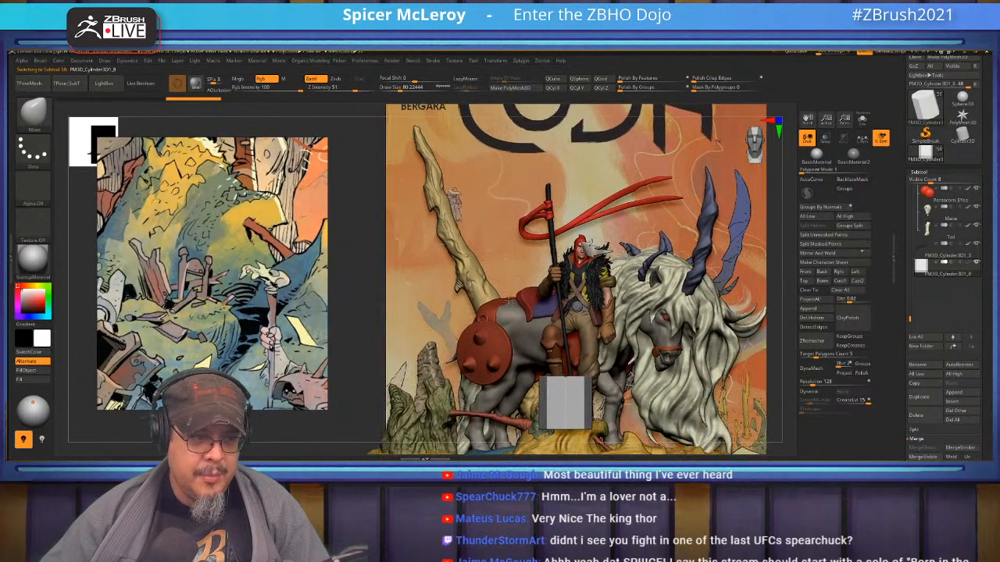
key("w")
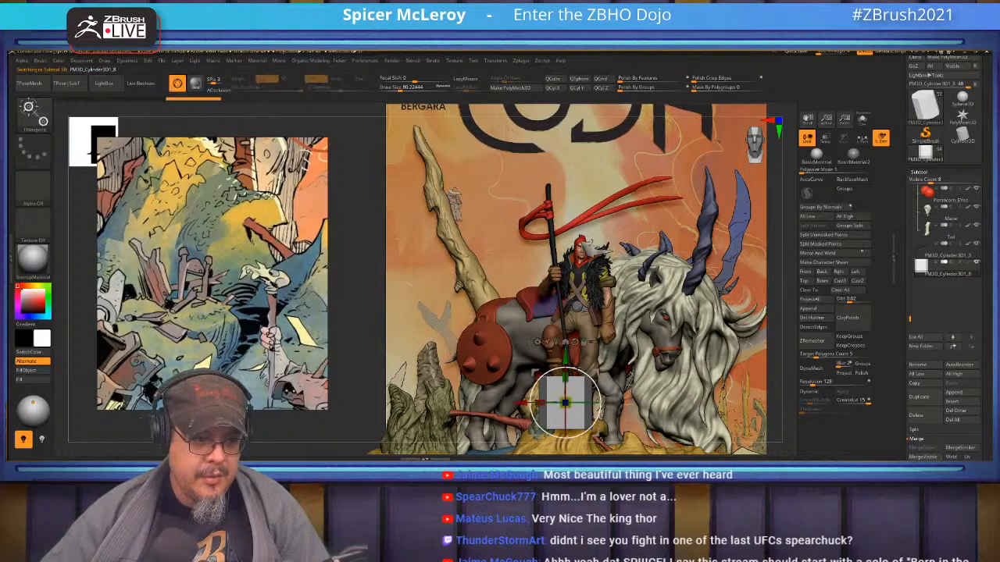
left_click_drag(564, 402, 564, 205)
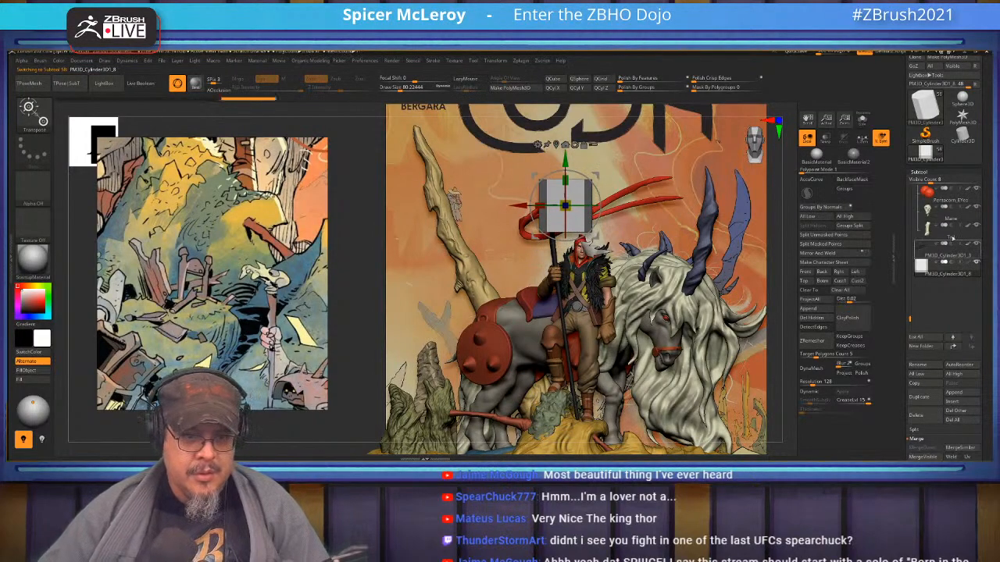
left_click_drag(910, 318, 912, 186)
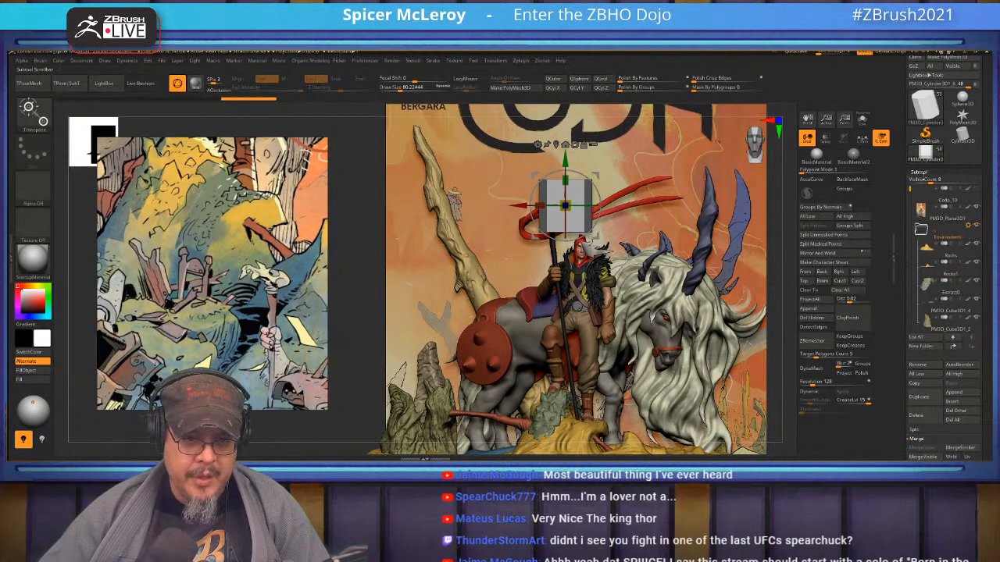
- Select the cover image plane, undo its trial sideways move and duplicate it as a new subtool
left_click(943, 215)
left_click_drag(575, 324, 692, 330)
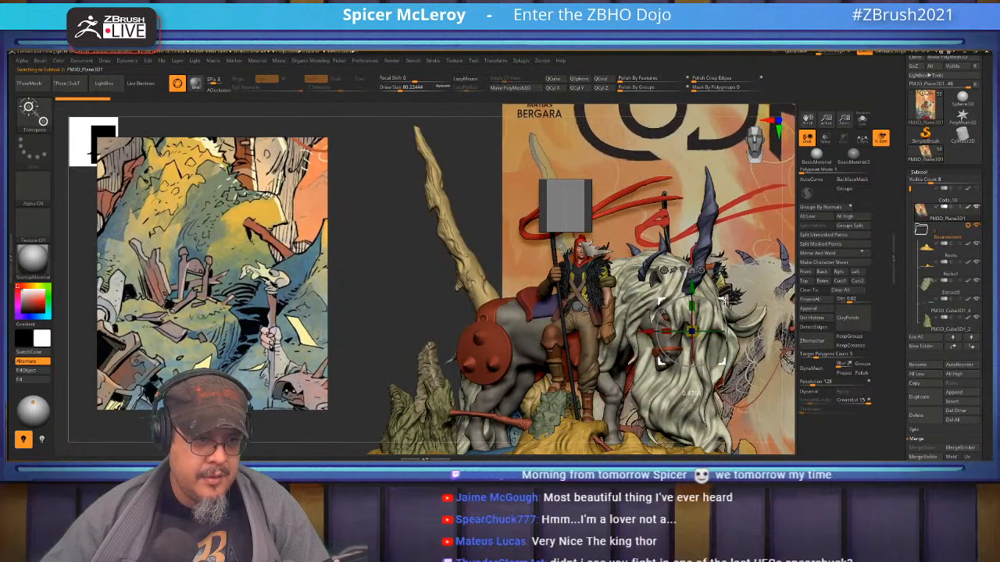
right_click_drag(635, 210, 664, 235)
left_click(721, 344)
right_click_drag(657, 305, 640, 257, "alt")
key("ctrl+z")
key("ctrl+z")
right_click_drag(640, 256, 666, 262, "alt")
key("ctrl+shift+d")
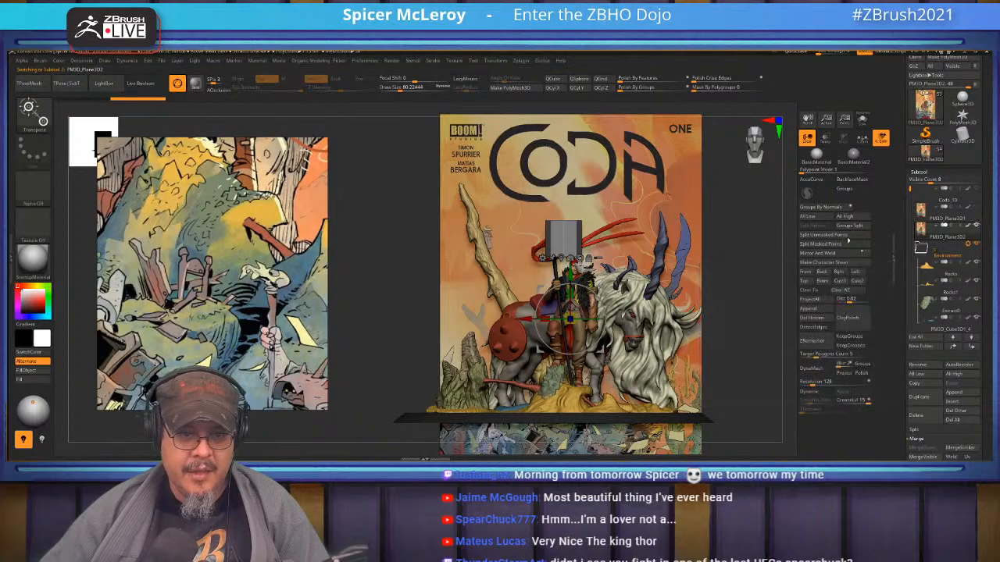
- Collapse and hide the Environment, Coda and Pentacorn folders, leaving the cover plane copy and the cylinder visible
mouse_move(976, 245)
left_click(920, 247)
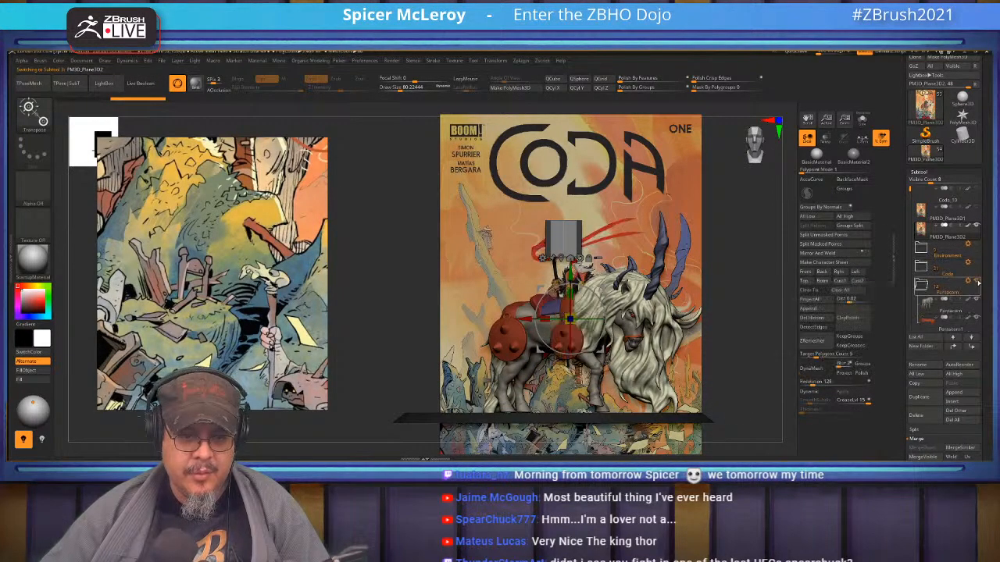
left_click(968, 280)
left_click(922, 286)
left_click(944, 330)
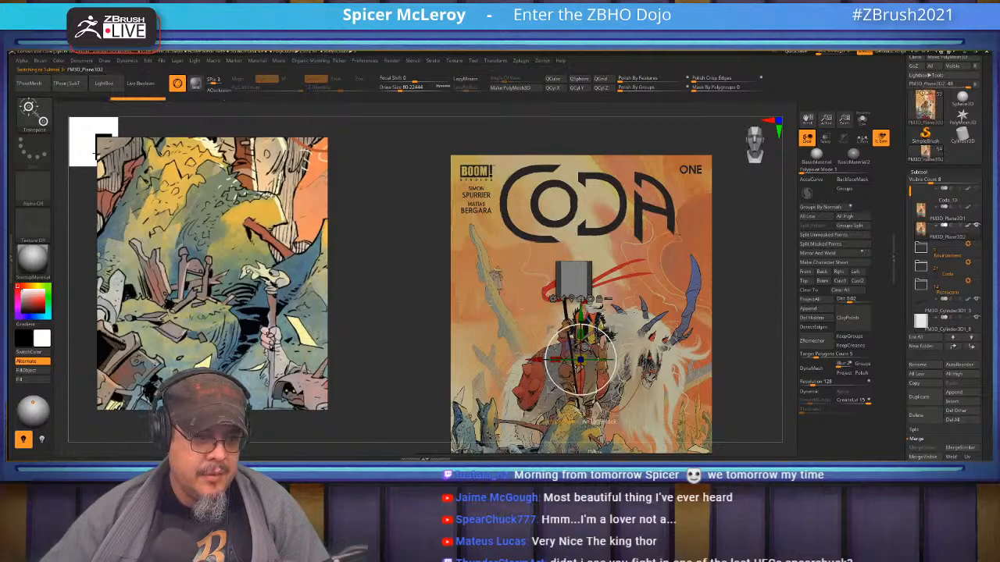
- Move the duplicated cover plane sideways and scale it up around the cylinder, bringing the small hatted figure by the tree next to it
left_click_drag(580, 360, 656, 372)
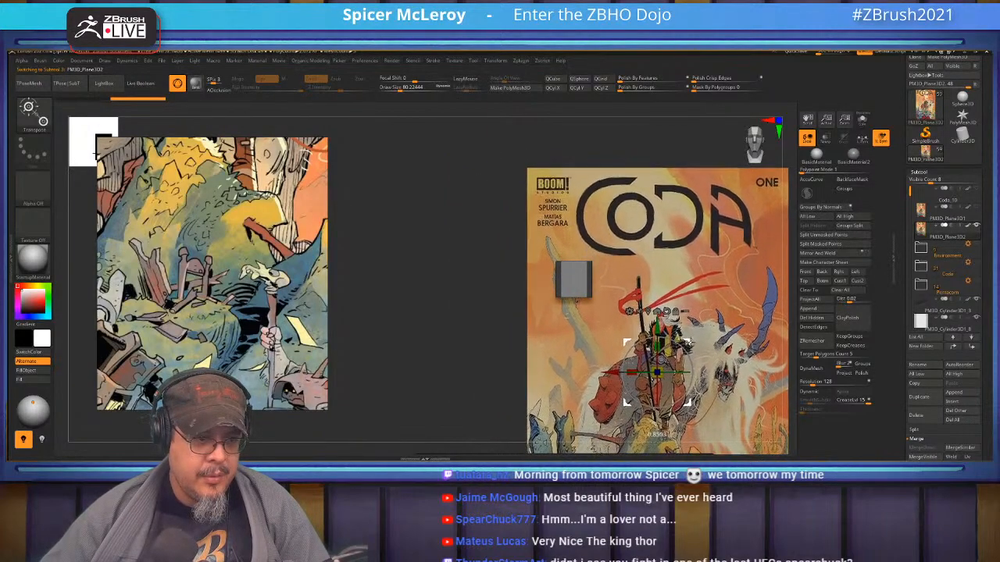
left_click(574, 280)
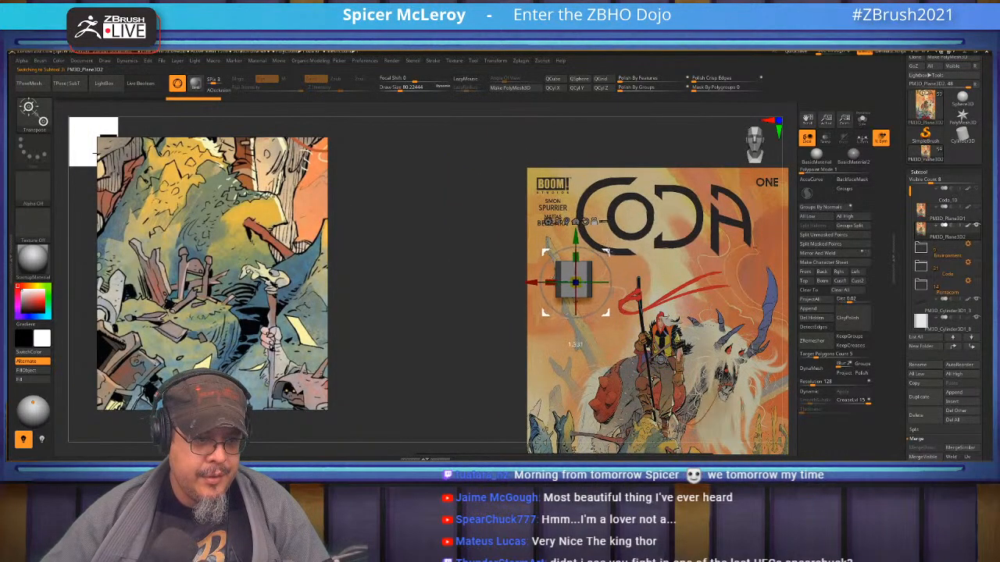
left_click_drag(573, 281, 612, 265)
key("q")
mouse_move(612, 265)
right_mouse_down("alt")
mouse_move(598, 306)
mouse_move(625, 313)
right_mouse_up("alt")
- Make the cylinder the active subtool, choose the ZModeler brush for it and turn on transparency to see the cover art behind it
left_click(594, 275, "alt")
key("w")
key("q")
key("b")
key("z")
key("m")
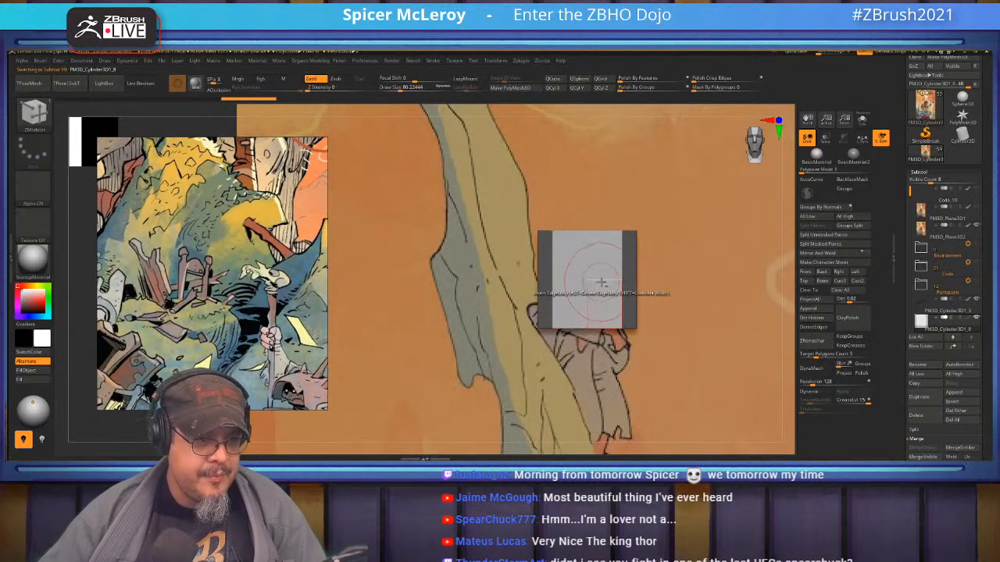
key("w")
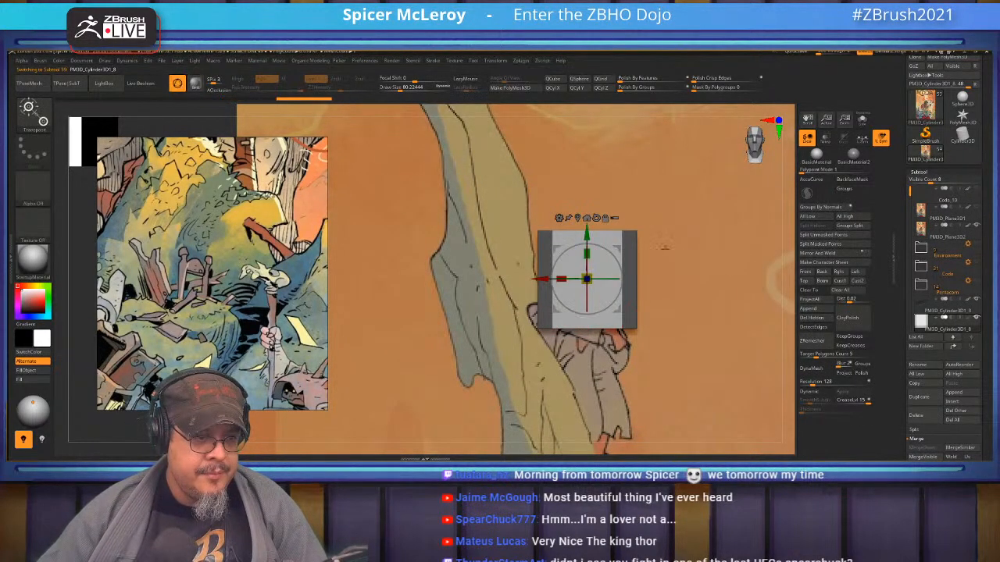
left_click(826, 138)
right_click_drag(605, 269, 646, 260, "ctrl")
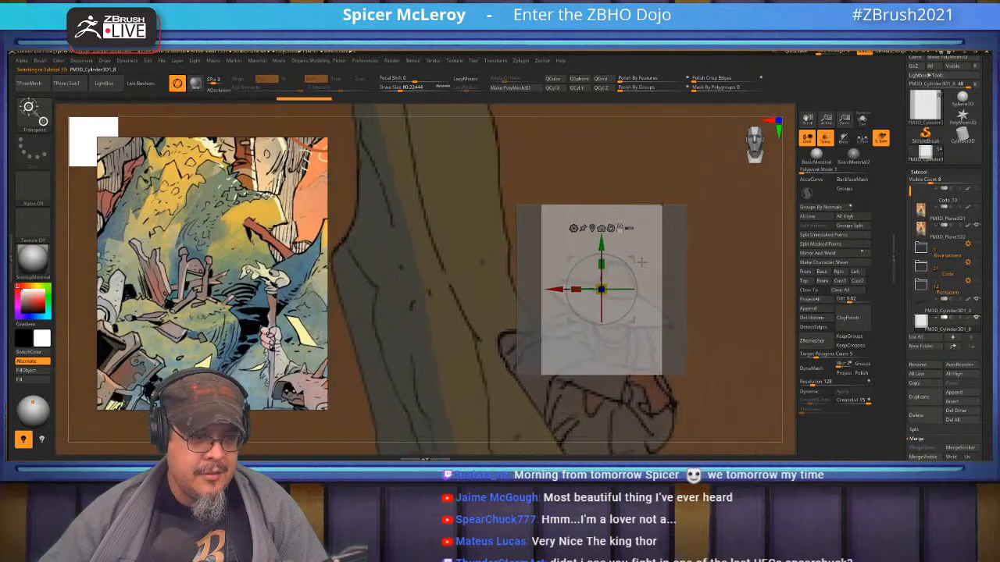
- Scale the cylinder down and move it onto the crown of the figure's hat in the cover art
left_click_drag(630, 257, 642, 259)
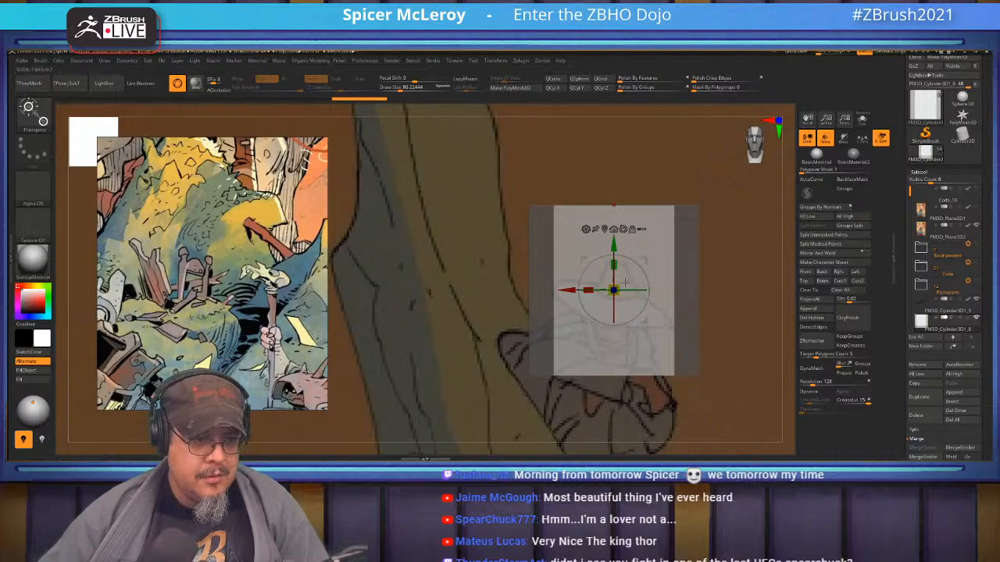
left_click_drag(614, 289, 598, 305)
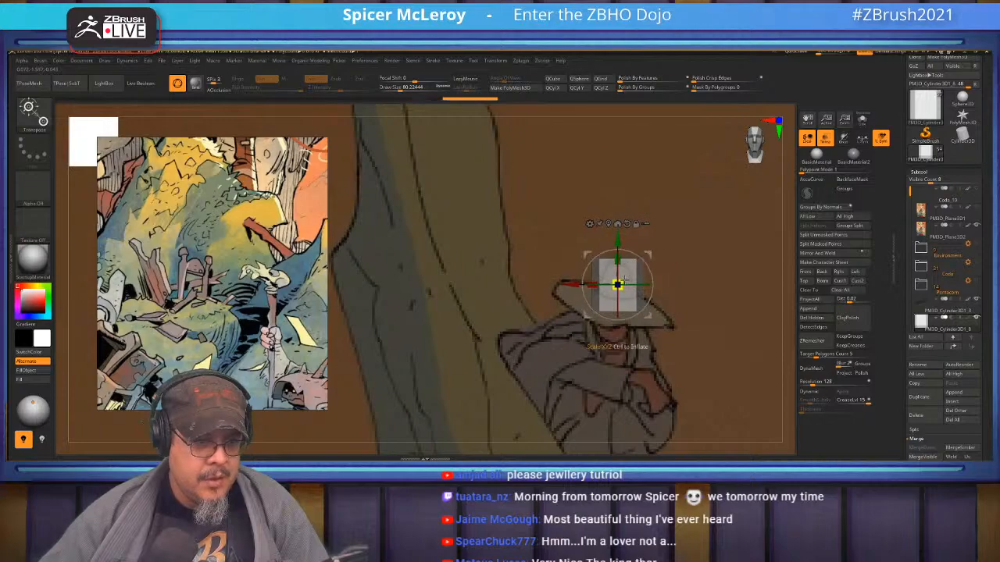
left_click_drag(617, 284, 617, 280)
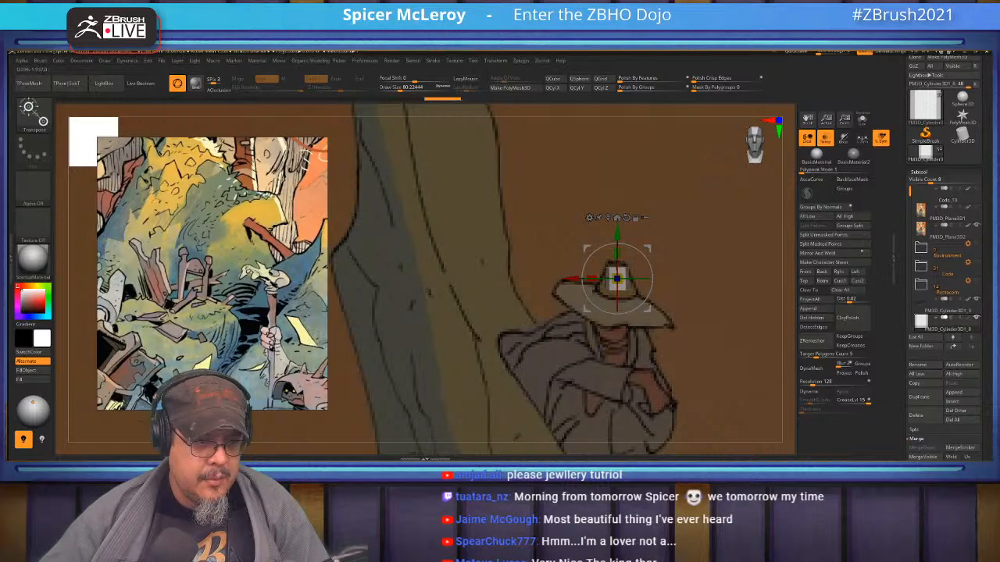
left_click_drag(618, 275, 618, 275)
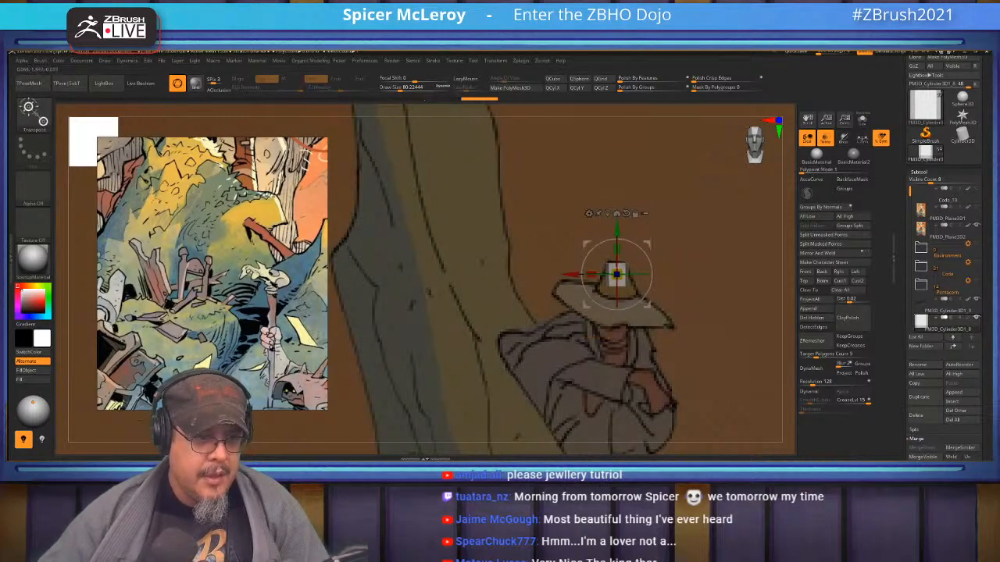
- Apply the Taper deformer to the cylinder, narrowing its upper end to match the hat crown
left_click(590, 213)
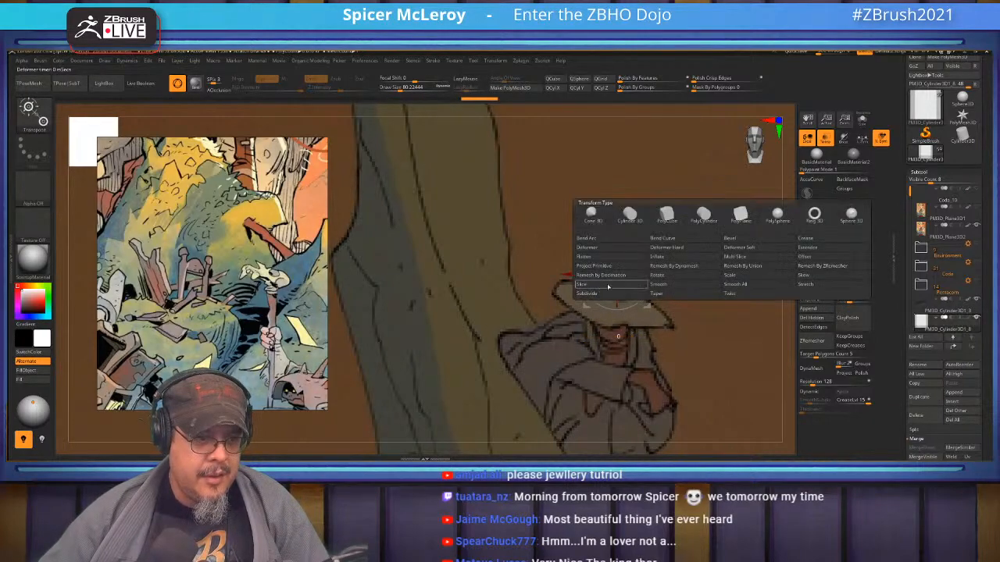
left_click(658, 293)
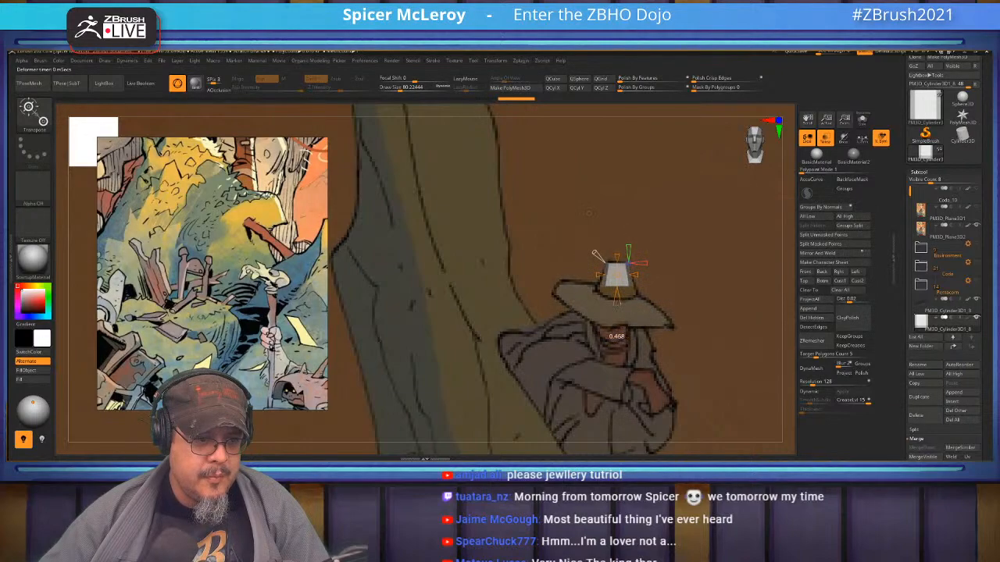
key("w")
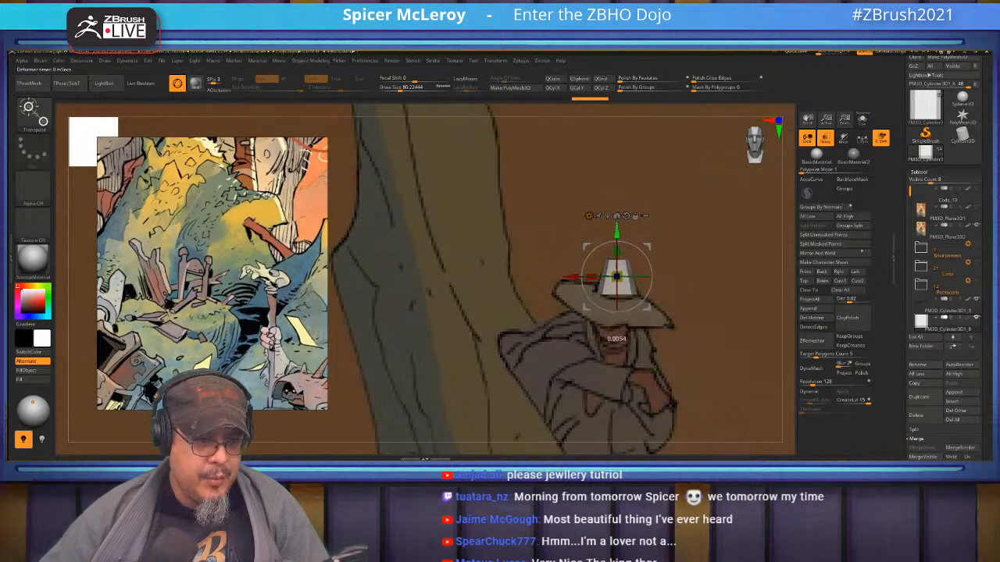
- Insert an edge loop near the crown's base, show polygroups and QMesh the lower polyloop outward to form the hat brim
key("q")
mouse_move(663, 277)
left_mouse_down("alt")
mouse_move(614, 280)
mouse_move(617, 313)
mouse_move(660, 317)
mouse_move(641, 275)
mouse_move(619, 271)
mouse_move(622, 300)
left_mouse_up("alt")
left_click(612, 278)
key("shift+f")
key("space")
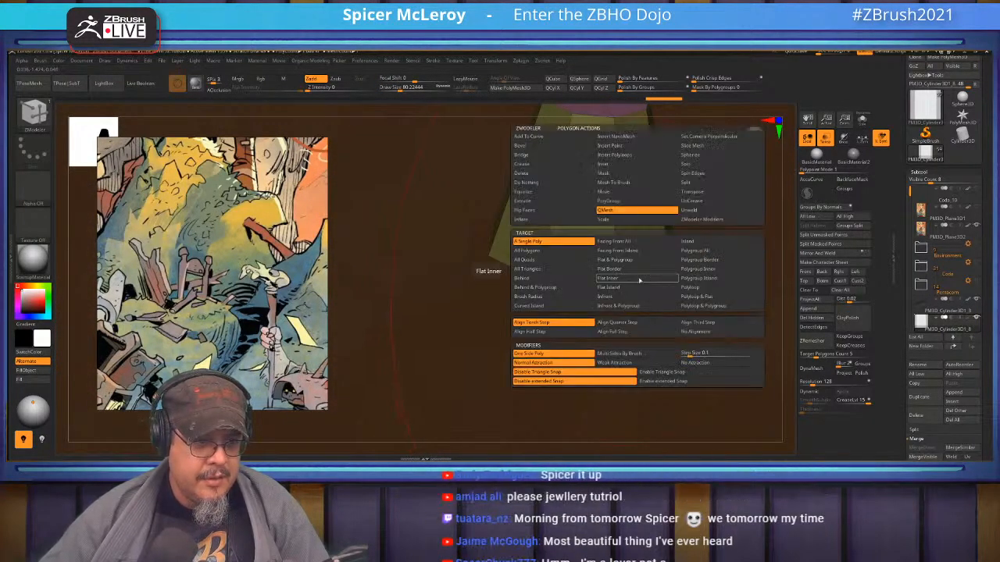
left_click(705, 288)
left_click_drag(648, 275, 756, 296)
left_click_drag(594, 383, 590, 407, "alt")
left_click_drag(625, 344, 590, 403, "alt")
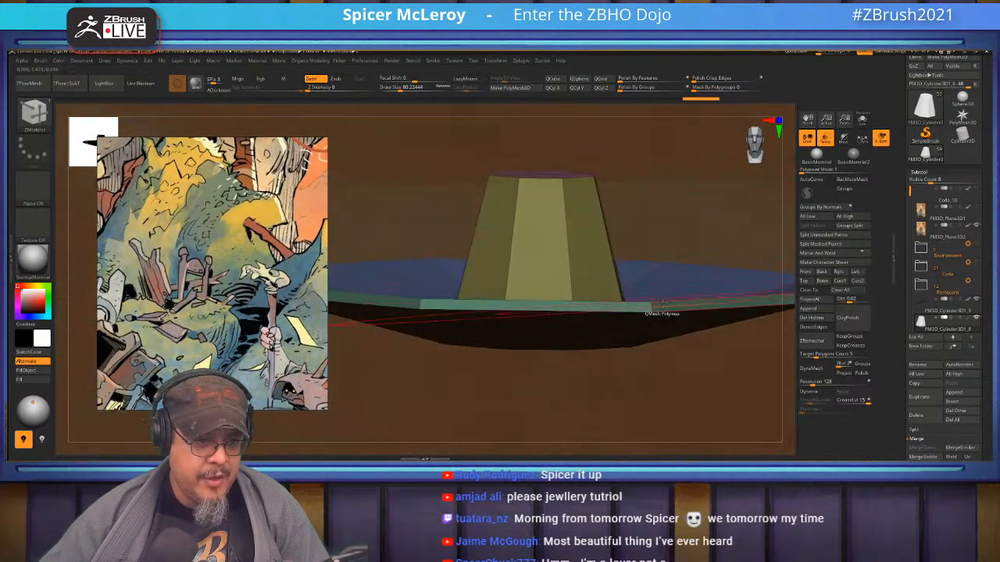
- Mask by polyloop along the brim's outer rim and set the mask so only the rim stays editable
key("space")
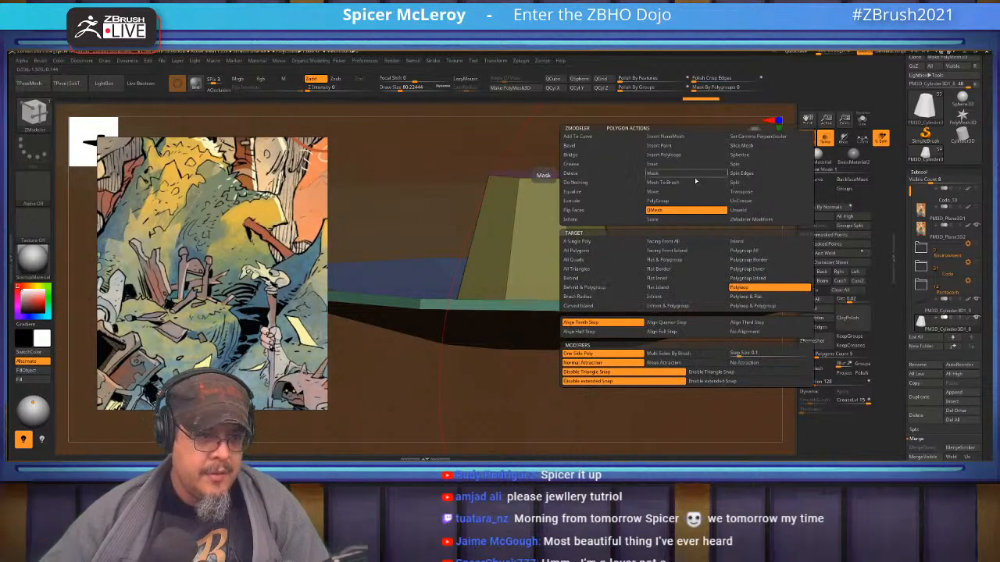
left_click(686, 173)
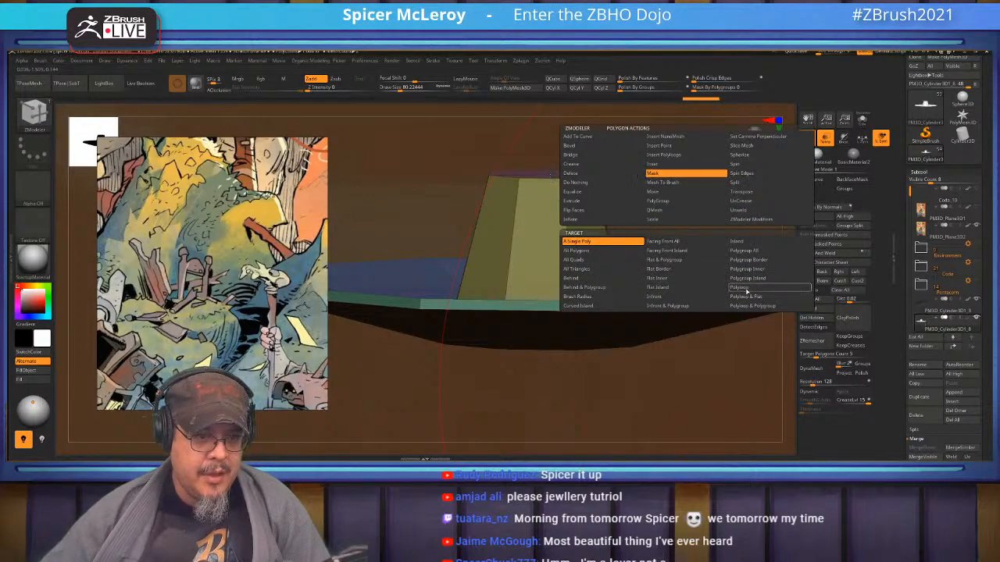
left_click(746, 288)
left_click(692, 307)
left_click_drag(594, 382, 568, 286, "alt")
left_click_drag(698, 224, 786, 225)
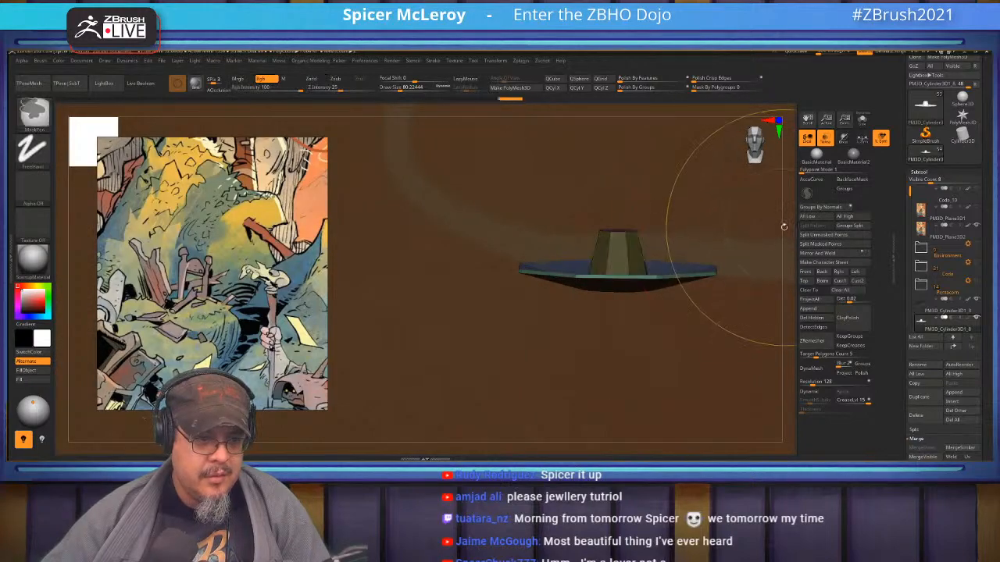
- Lower the brim's unmasked outer rim and scale it outward, giving the hat a sloping conical brim
key("w")
left_click_drag(629, 214, 622, 258)
key("q")
mouse_move(692, 239)
left_mouse_down("alt")
mouse_move(692, 172)
mouse_move(672, 235)
mouse_move(657, 234)
mouse_move(696, 289)
mouse_move(702, 317)
left_mouse_up("alt")
key("w")
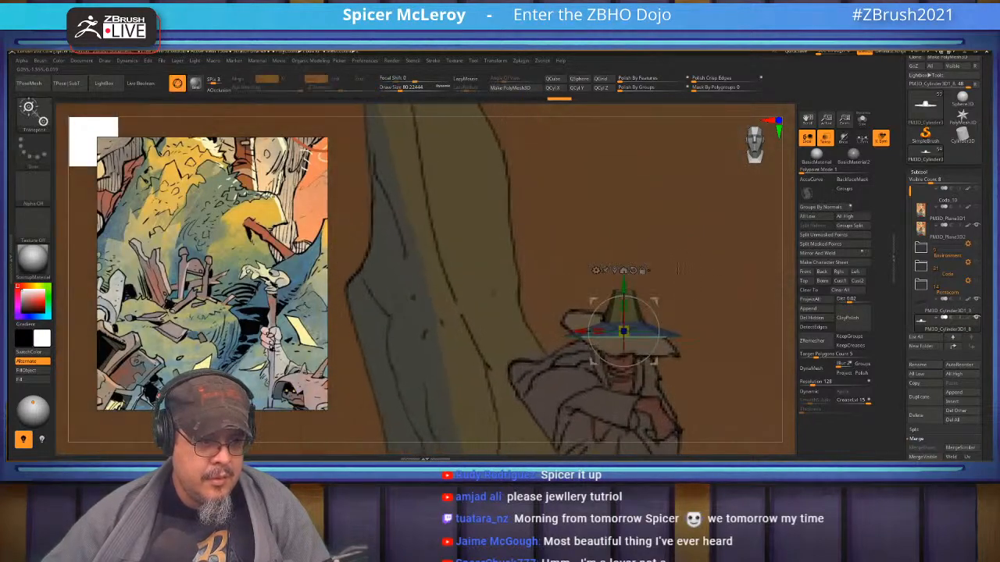
left_click_drag(703, 258, 734, 258)
left_click_drag(624, 283, 624, 285)
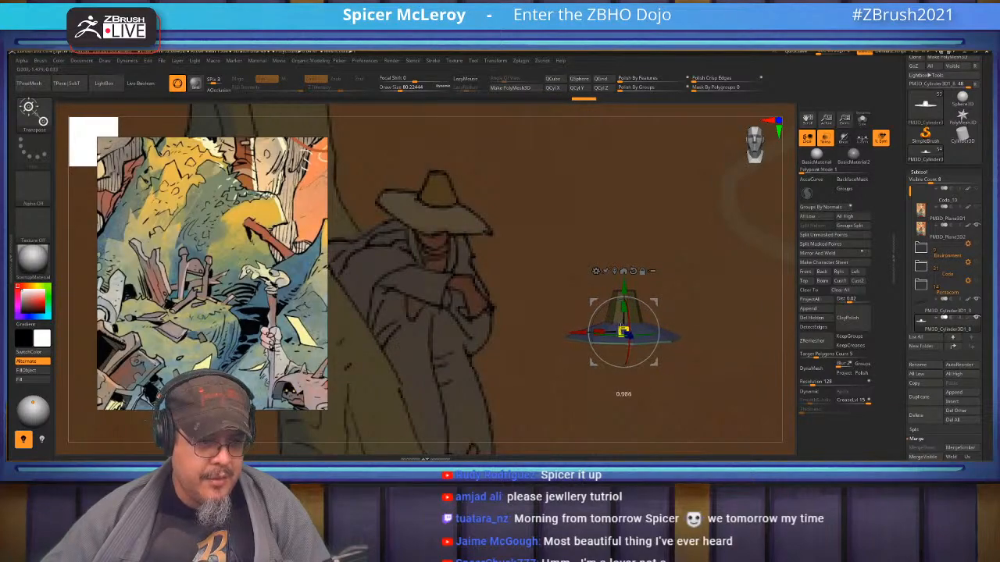
key("q")
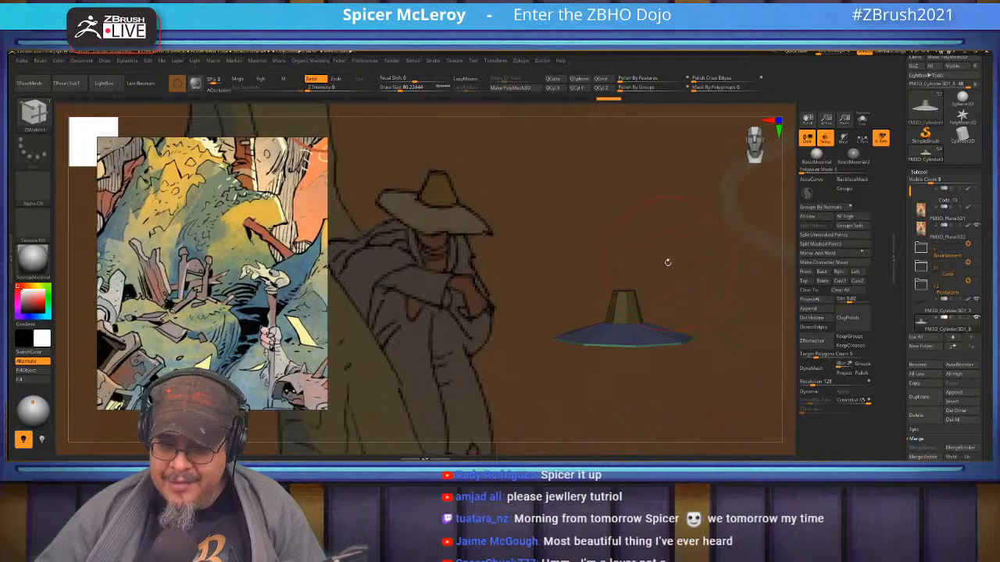
- Isolate the edge loop where the crown meets the brim with a mask and scale it wider by about 1.2
mouse_move(661, 269)
left_mouse_down("alt")
mouse_move(663, 241)
mouse_move(679, 247)
mouse_move(661, 271)
mouse_move(658, 247)
mouse_move(652, 279)
mouse_move(674, 310)
mouse_move(687, 298)
left_mouse_up("alt")
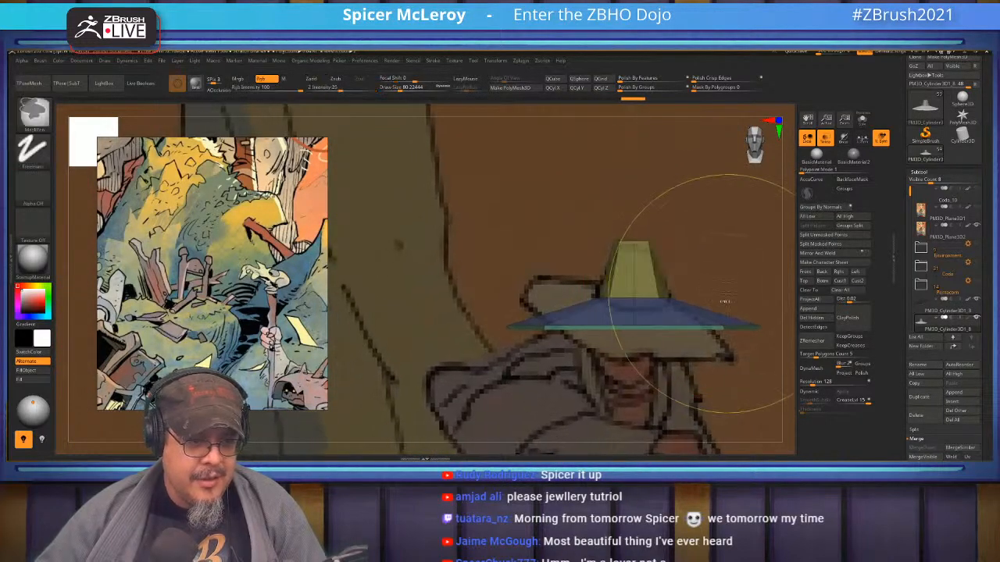
left_click_drag(579, 280, 694, 305, "ctrl")
key("w")
left_click_drag(634, 270, 634, 253, "alt")
left_click_drag(635, 299, 646, 295)
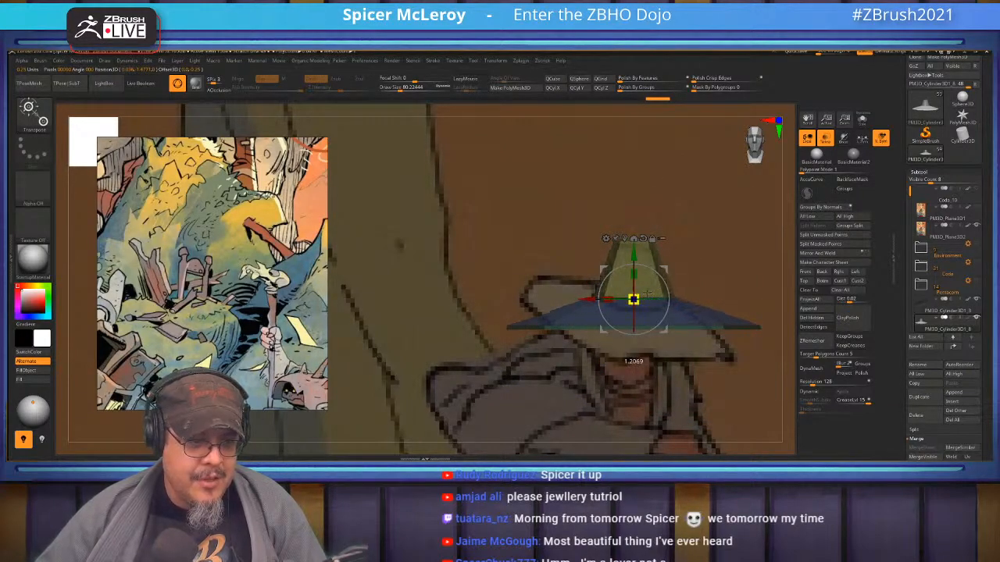
- Switch the polygon action to QMesh with the Polyloop target and apply it to the underside of the brim
key("q")
left_click_drag(690, 260, 652, 250, "alt")
left_click_drag(610, 287, 678, 278, "alt")
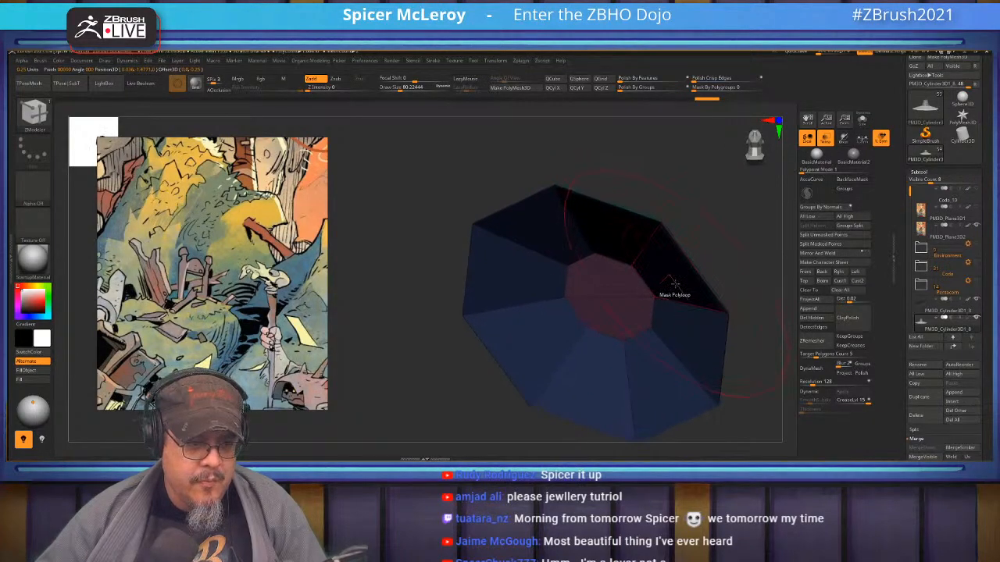
key("space")
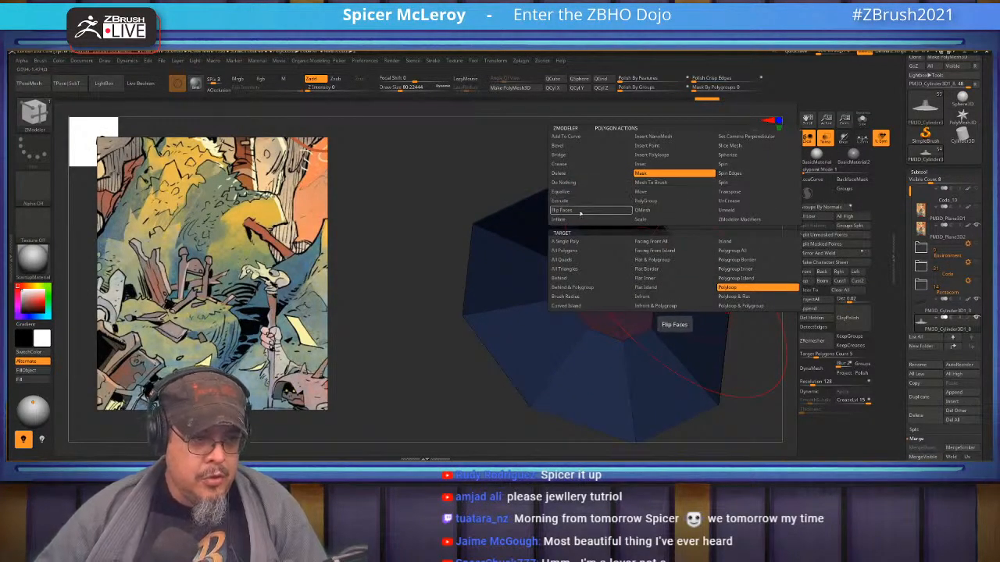
left_click(660, 211)
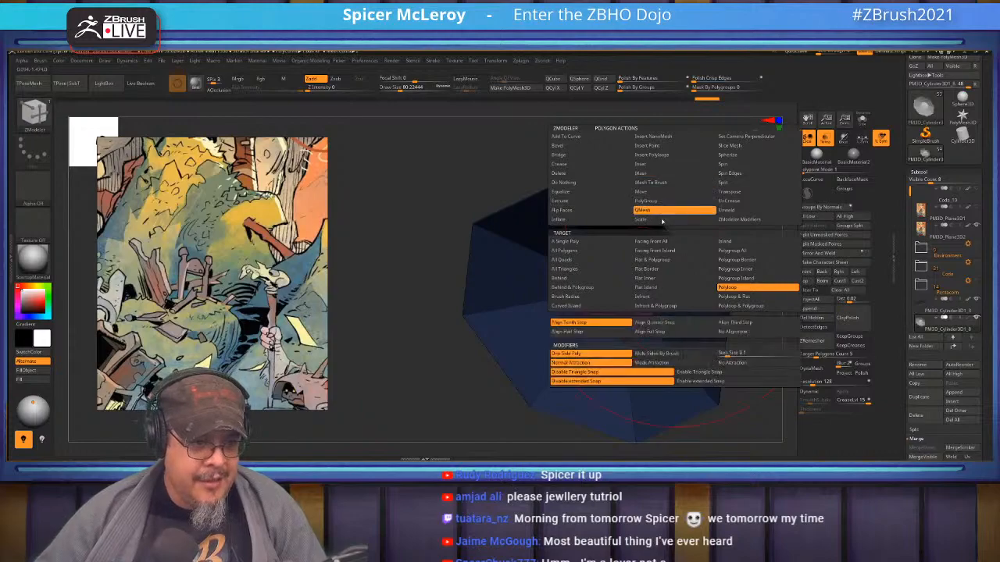
left_click_drag(684, 291, 668, 297)
- Insert a Sphere3D as a new subtool after the hat
mouse_move(667, 298)
right_mouse_down()
mouse_move(664, 286)
mouse_move(594, 293)
mouse_move(644, 305)
mouse_move(575, 284)
mouse_move(563, 235)
mouse_move(531, 231)
right_mouse_up()
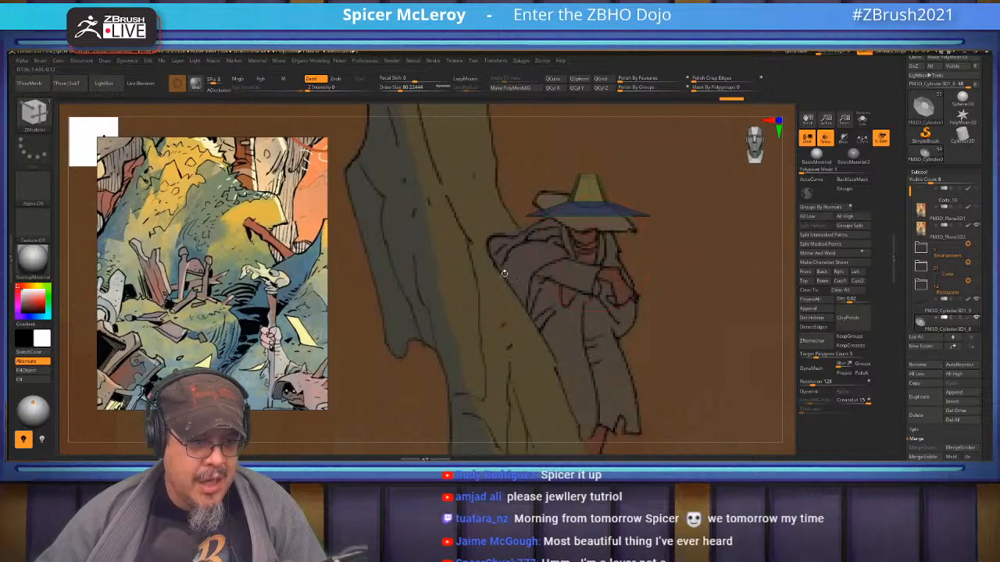
right_click_drag(590, 289, 579, 281)
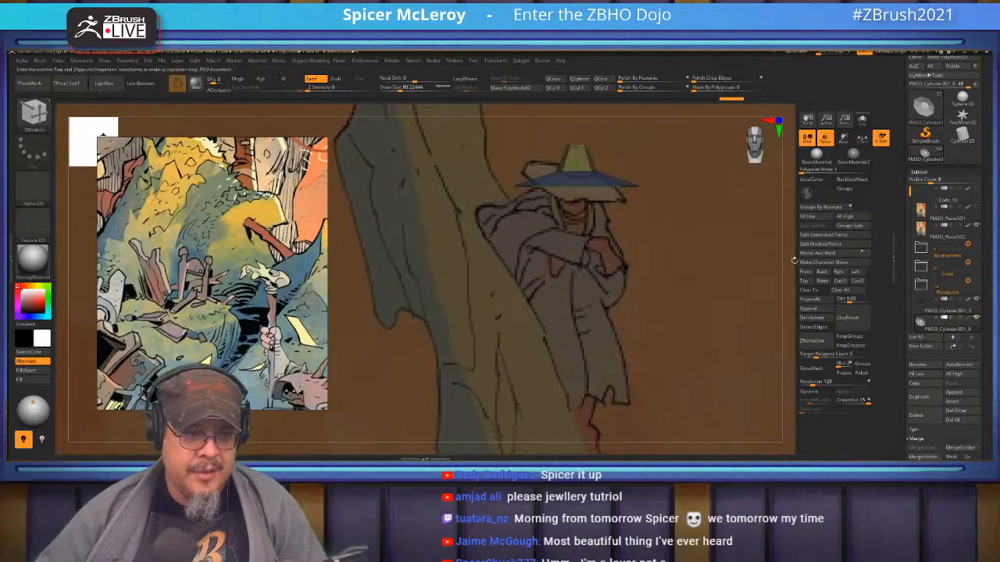
left_click(953, 402)
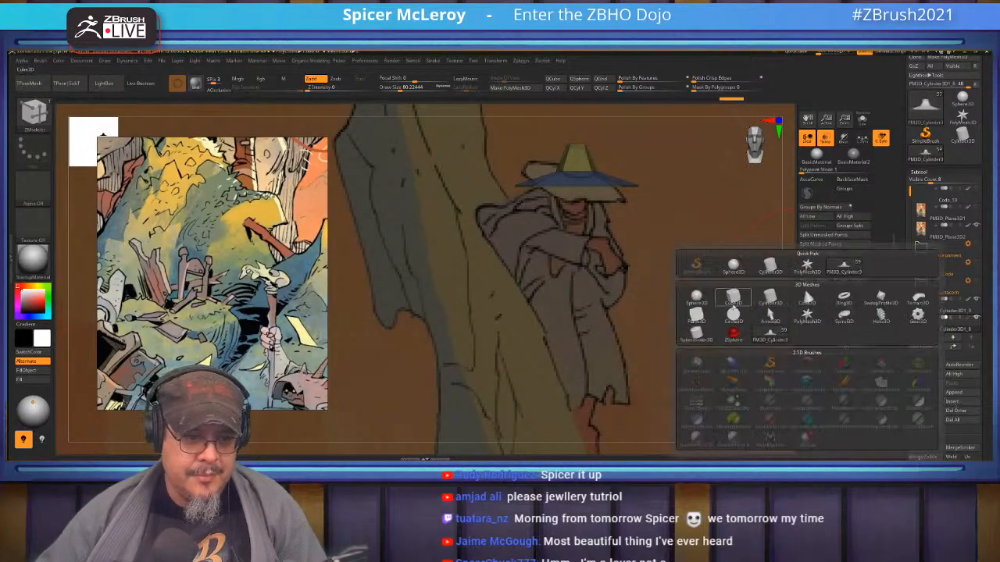
left_click(696, 298)
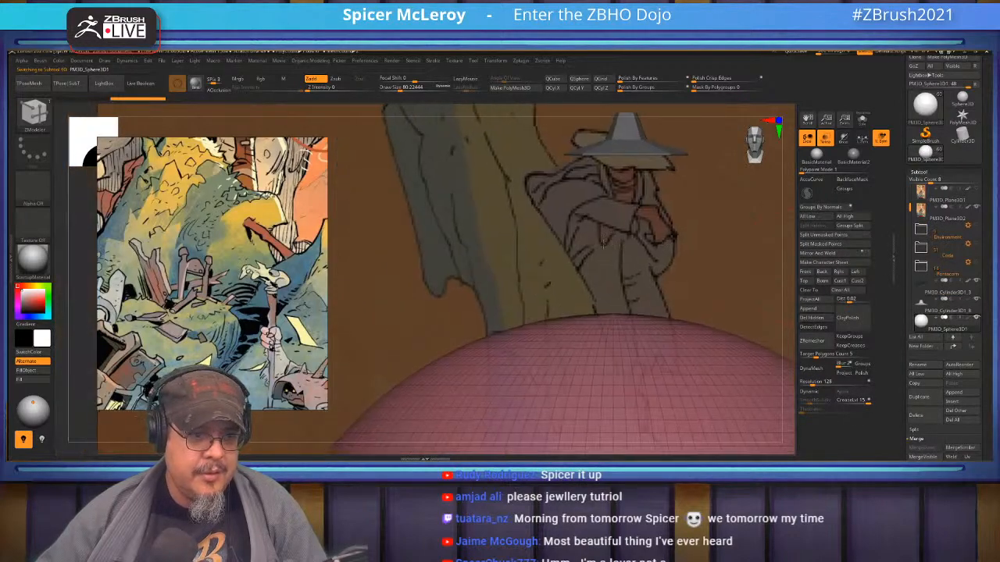
- Scale the new sphere down, position it beneath the hat brim over the figure's chest, and enable DynaMesh on it
key("w")
right_click_drag(689, 296, 690, 205, "alt")
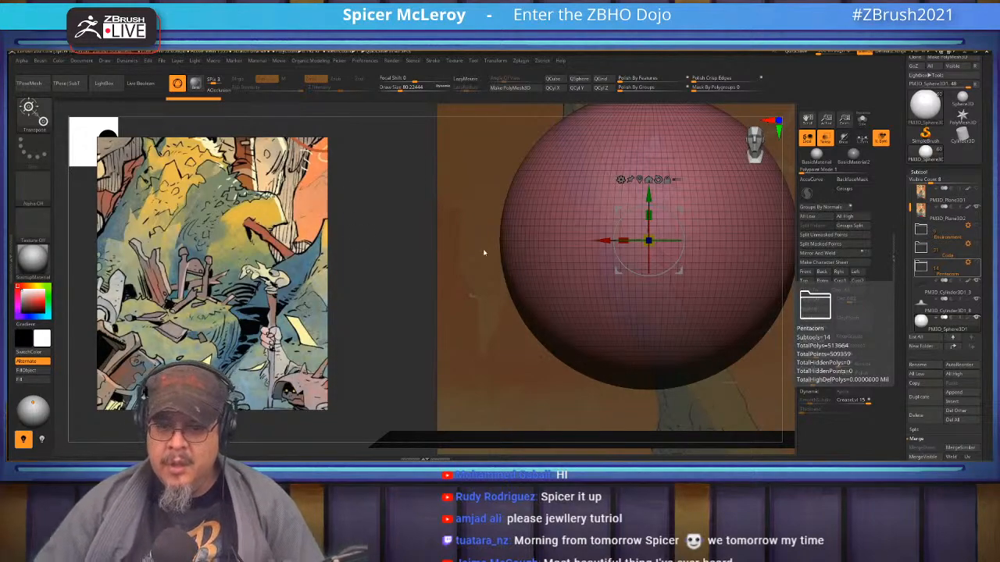
left_click_drag(649, 248, 650, 303)
right_click_drag(650, 303, 638, 333, "alt")
right_click_drag(671, 212, 596, 297, "alt")
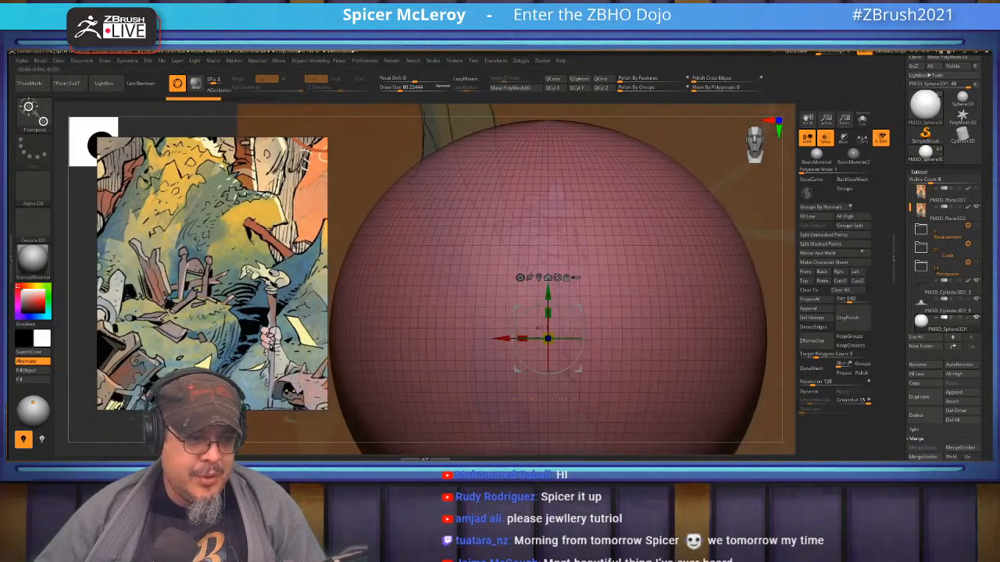
mouse_move(550, 338)
left_mouse_down()
mouse_move(547, 318)
mouse_move(547, 341)
left_mouse_up()
mouse_move(548, 294)
left_mouse_down()
mouse_move(556, 209)
mouse_move(568, 196)
mouse_move(541, 195)
mouse_move(560, 277)
left_mouse_up()
key("q")
left_click_drag(771, 266, 778, 316, "alt")
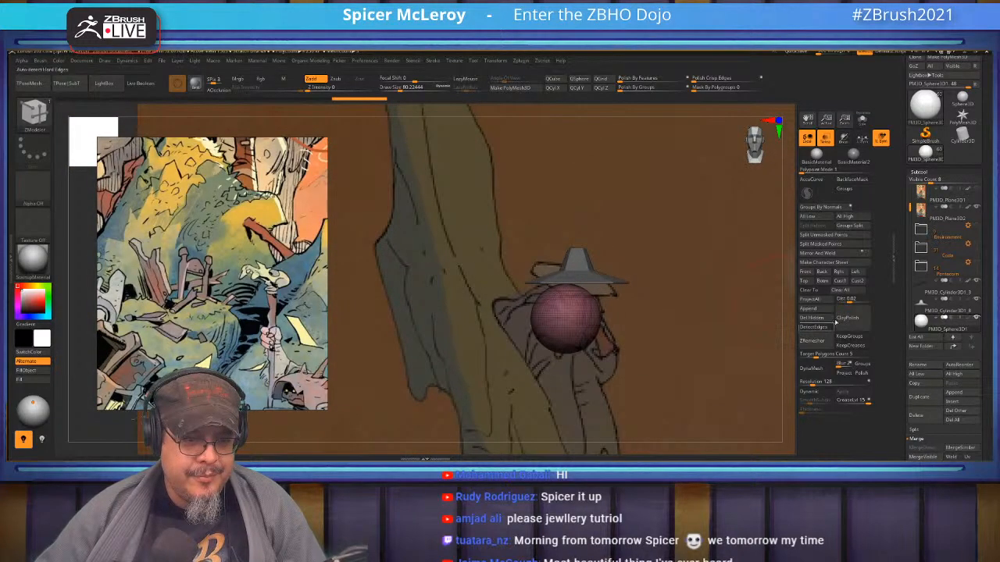
left_click(817, 374)
left_click_drag(692, 342, 742, 336, "alt")
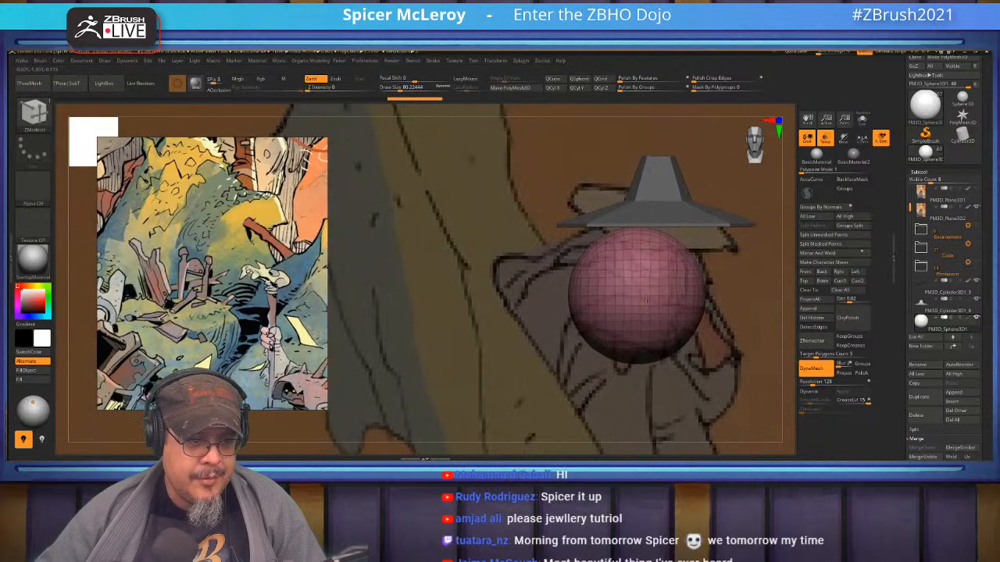
key("b")
key("m")
key("v")
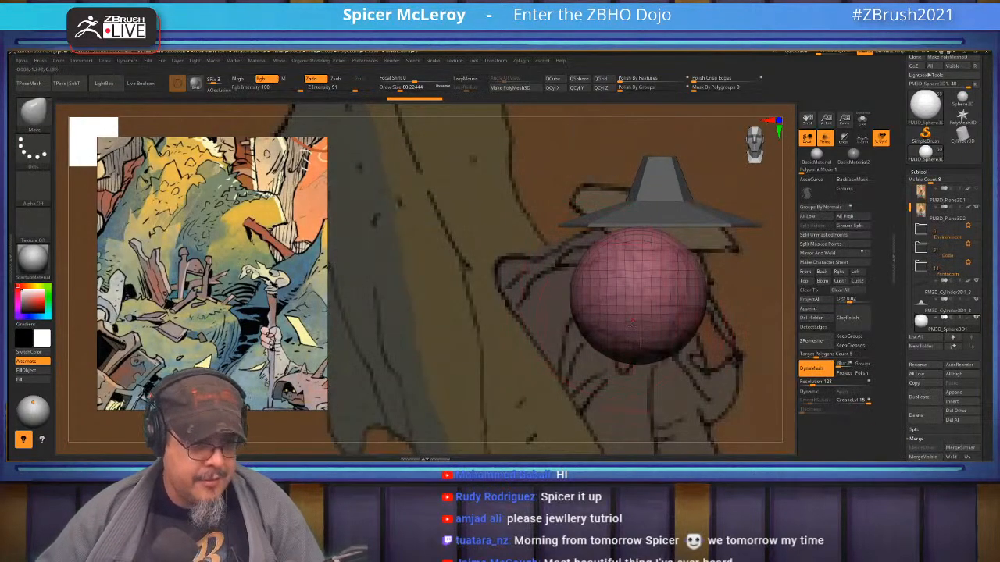
left_click_drag(631, 323, 634, 391)
key("ctrl+z")
- Pull the sphere into the figure's shoulder and robe silhouette with the Move Infinite Depth brush and remesh it
key("b")
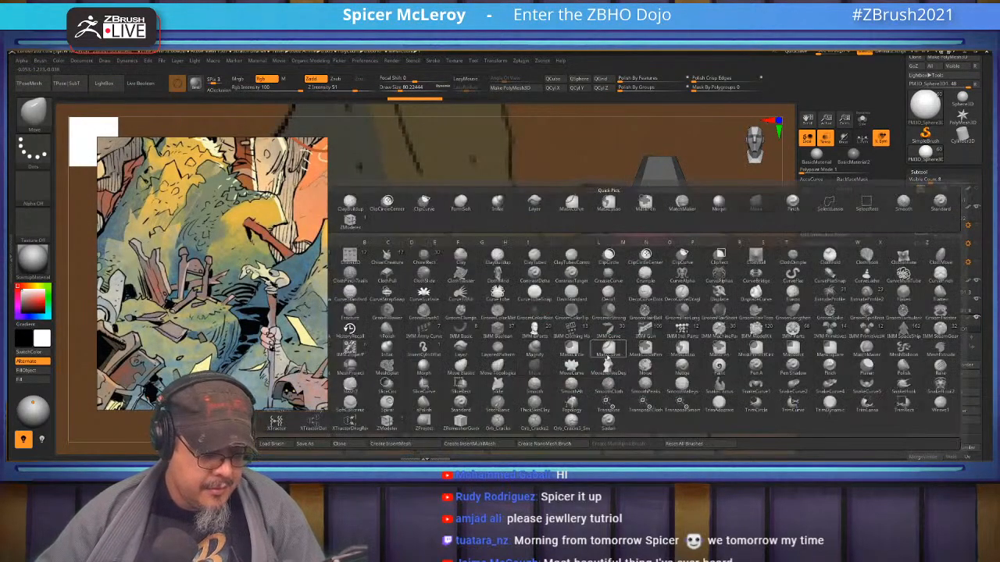
left_click(607, 344)
mouse_move(583, 288)
left_mouse_down()
mouse_move(536, 344)
mouse_move(519, 333)
left_mouse_up()
left_click_drag(515, 235, 434, 205)
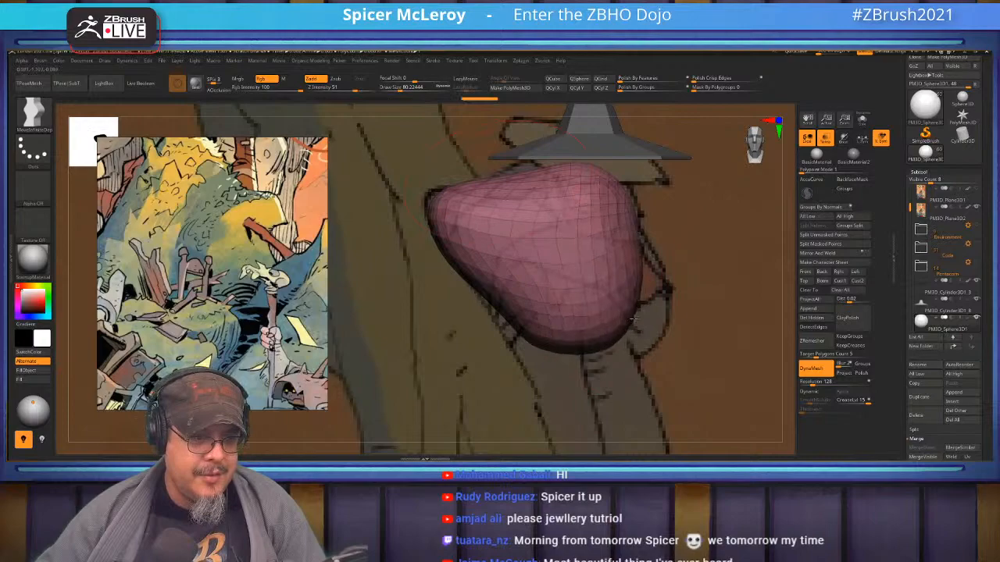
mouse_move(580, 233)
right_mouse_down("alt")
mouse_move(554, 151)
mouse_move(542, 259)
right_mouse_up("alt")
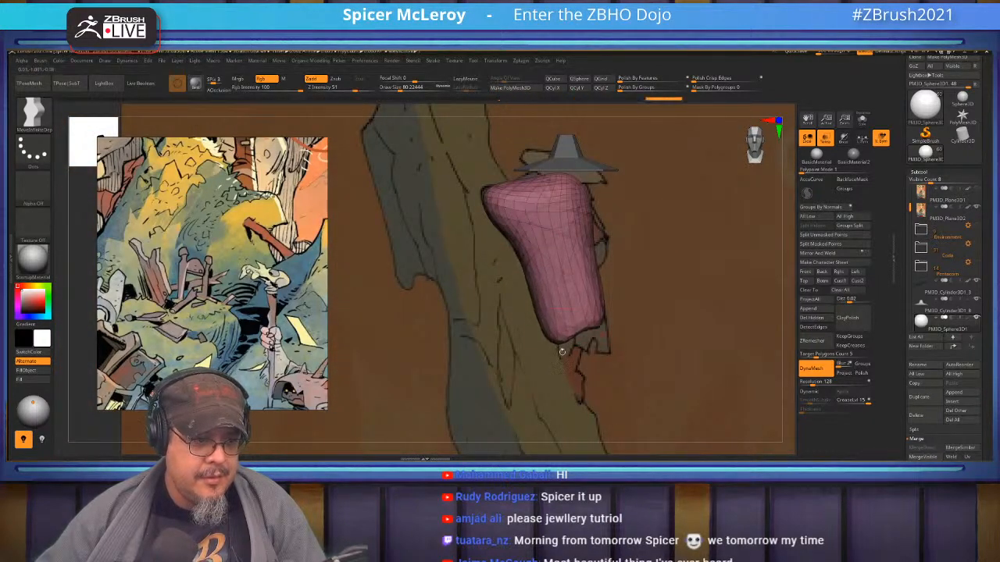
left_click_drag(731, 323, 665, 257, "ctrl")
- Switch to the ClayBuildup brush and set the robe body's DynaMesh resolution to 256
right_click_drag(665, 257, 662, 299, "alt")
right_click_drag(661, 299, 664, 238, "ctrl")
right_click_drag(664, 238, 760, 238)
mouse_move(596, 231)
right_mouse_down()
mouse_move(623, 232)
mouse_move(523, 200)
mouse_move(578, 265)
mouse_move(599, 264)
right_mouse_up()
key("b")
key("c")
key("b")
left_click_drag(800, 383, 809, 384)
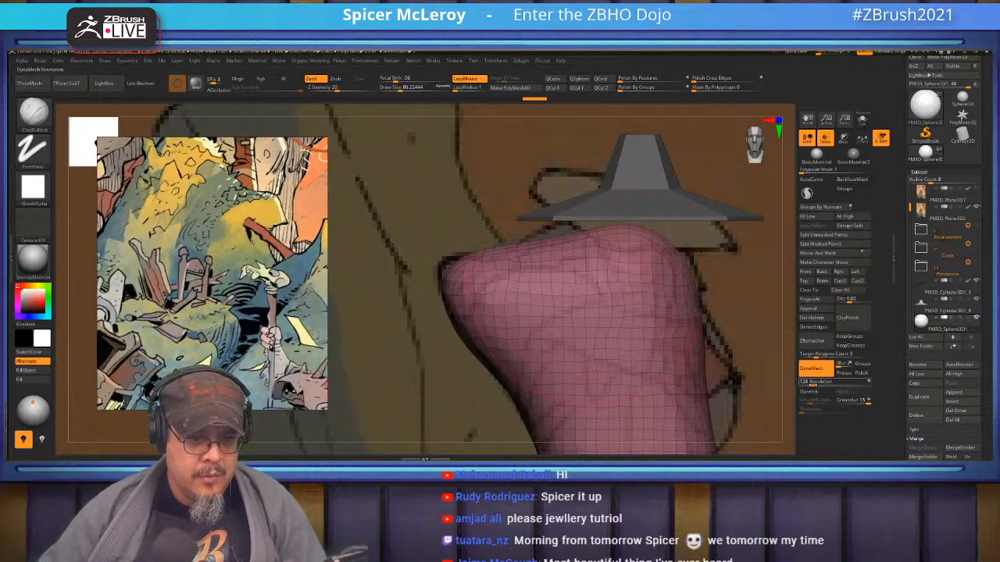
type("256")
key("Return")
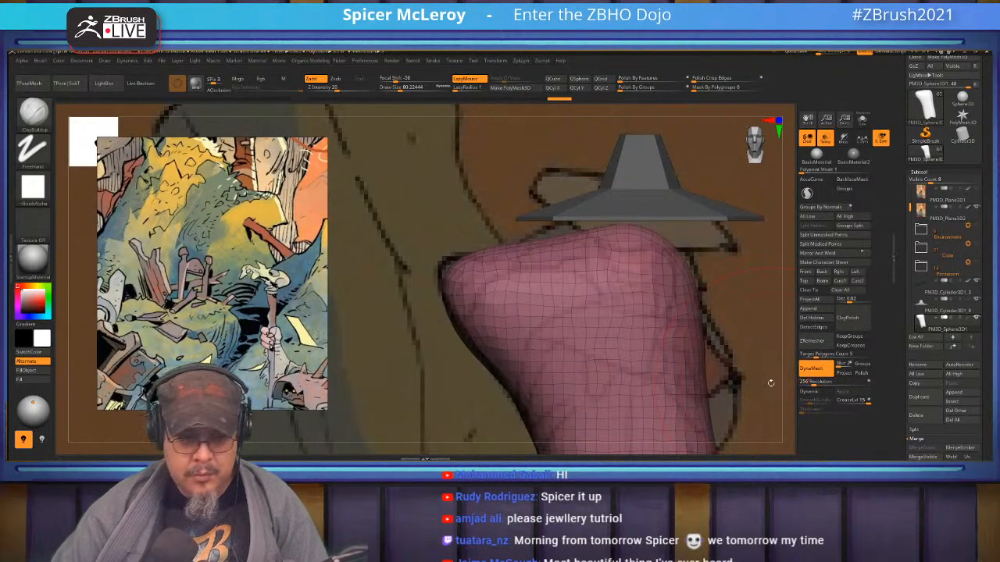
key("ctrl")
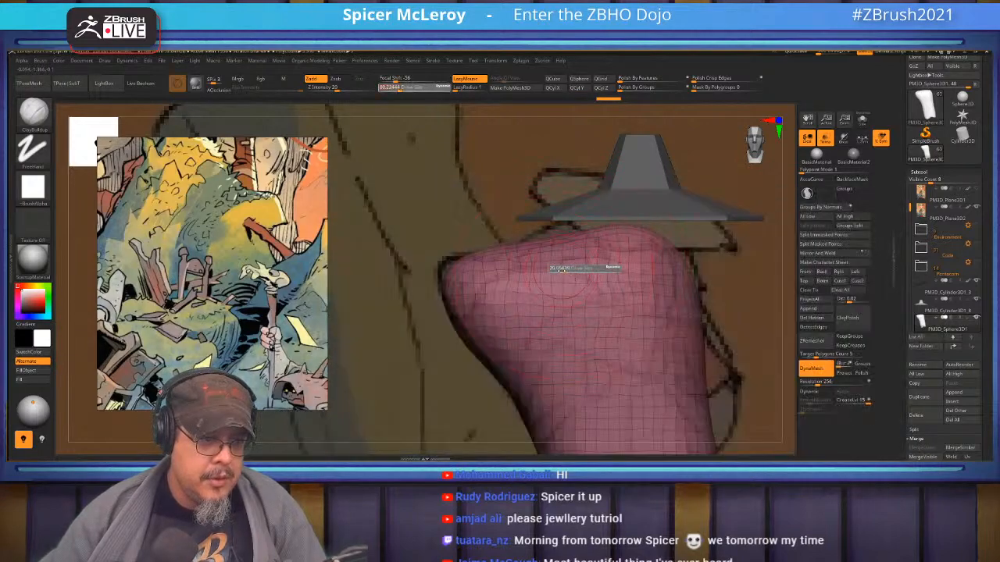
- Build up the sleeve and forearm folded across the chest, following the reference drawing
left_click_drag(575, 267, 539, 332)
mouse_move(556, 283)
left_mouse_down()
mouse_move(531, 338)
mouse_move(545, 327)
mouse_move(516, 356)
left_mouse_up()
mouse_move(579, 261)
left_mouse_down()
mouse_move(508, 293)
mouse_move(444, 280)
left_mouse_up()
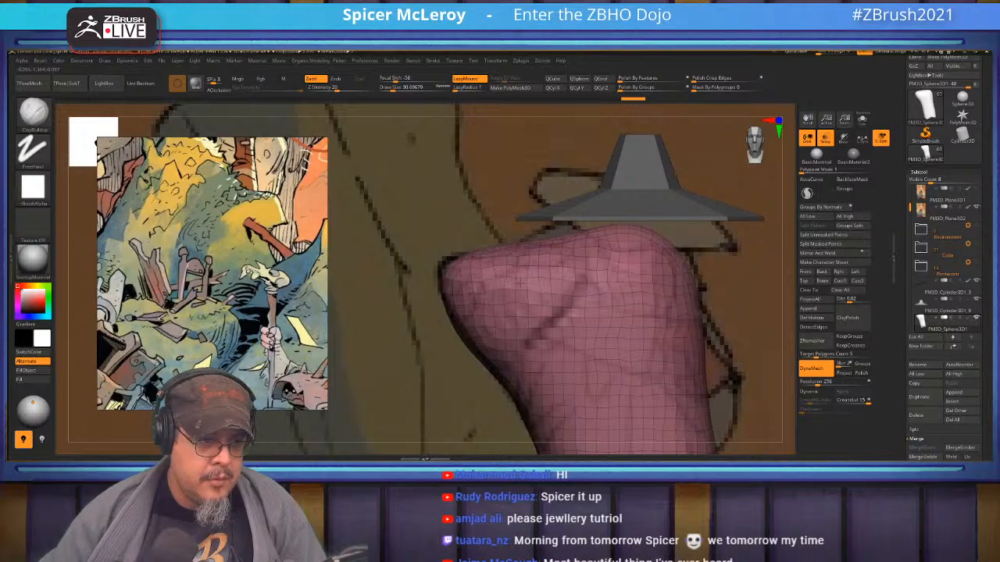
left_click_drag(760, 322, 528, 254)
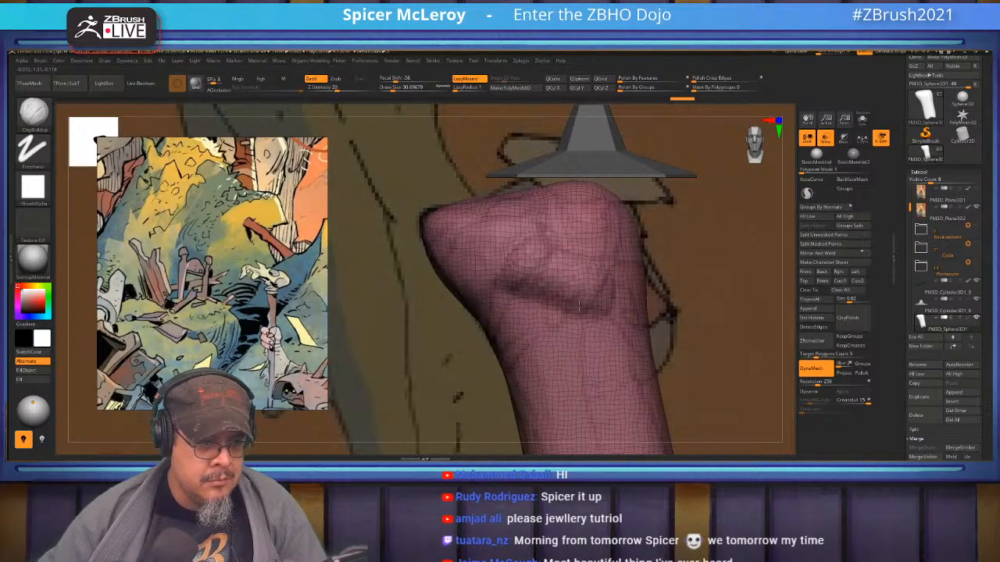
right_click_drag(513, 264, 536, 254, "alt")
- Carve lengthwise folds down the front of the robe with the DamStandard brush
key("b")
key("d")
key("s")
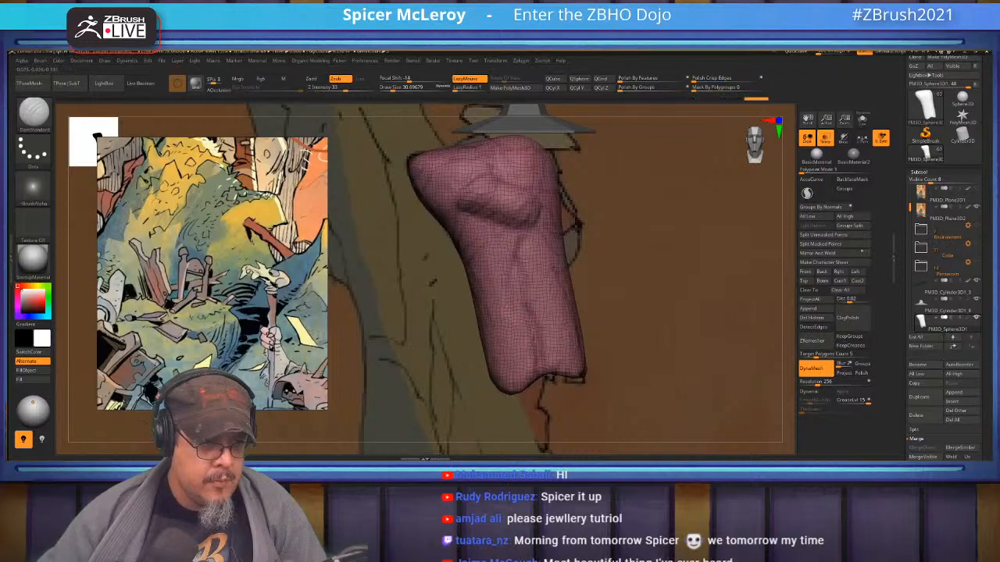
left_click_drag(519, 246, 510, 285)
mouse_move(509, 285)
right_mouse_down()
mouse_move(582, 310)
mouse_move(521, 330)
right_mouse_up()
- Build up a rounded head below the hat with ClayBuildup and smooth where it meets the shoulder
key("b")
key("c")
key("b")
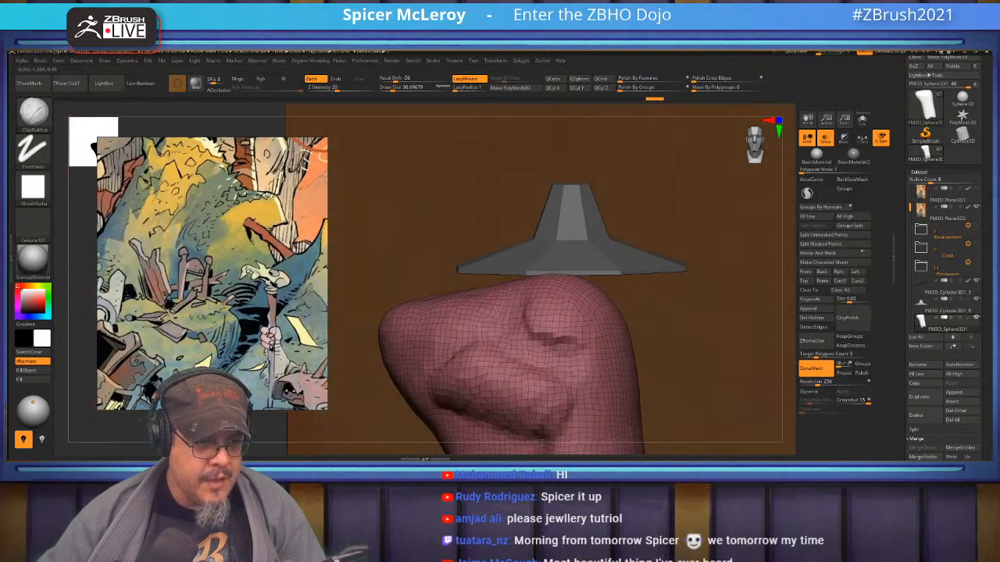
right_click_drag(629, 328, 560, 285)
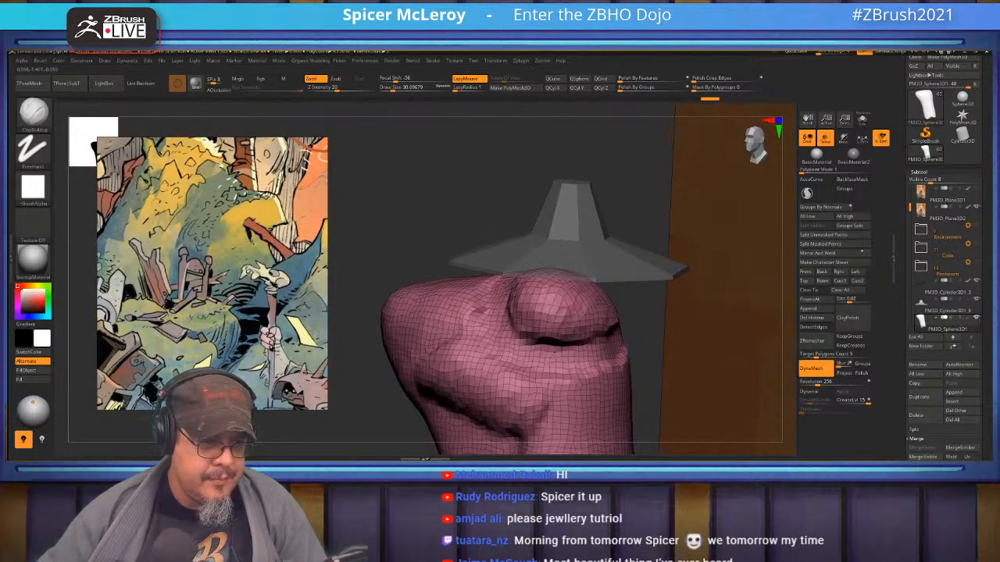
right_click_drag(536, 264, 573, 250)
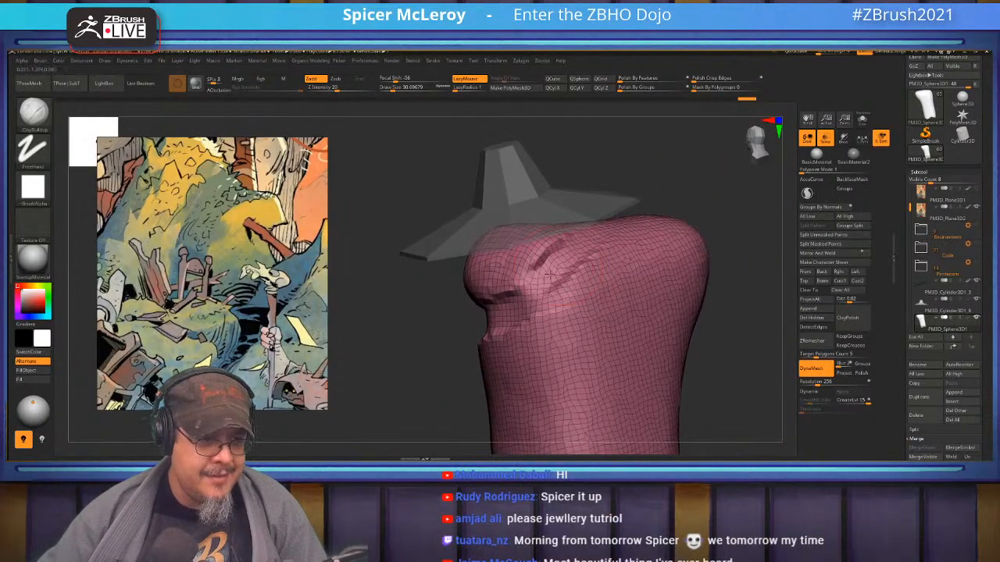
mouse_move(569, 236)
left_mouse_down("shift")
mouse_move(601, 265)
mouse_move(625, 234)
mouse_move(562, 313)
mouse_move(622, 228)
mouse_move(551, 273)
mouse_move(625, 274)
left_mouse_up("shift")
- Add cloth folds to the sleeve and shoulder nearest the tree with ClayBuildup
mouse_move(461, 342)
left_mouse_down()
mouse_move(538, 295)
mouse_move(484, 299)
mouse_move(607, 272)
mouse_move(617, 234)
mouse_move(591, 169)
mouse_move(593, 251)
left_mouse_up()
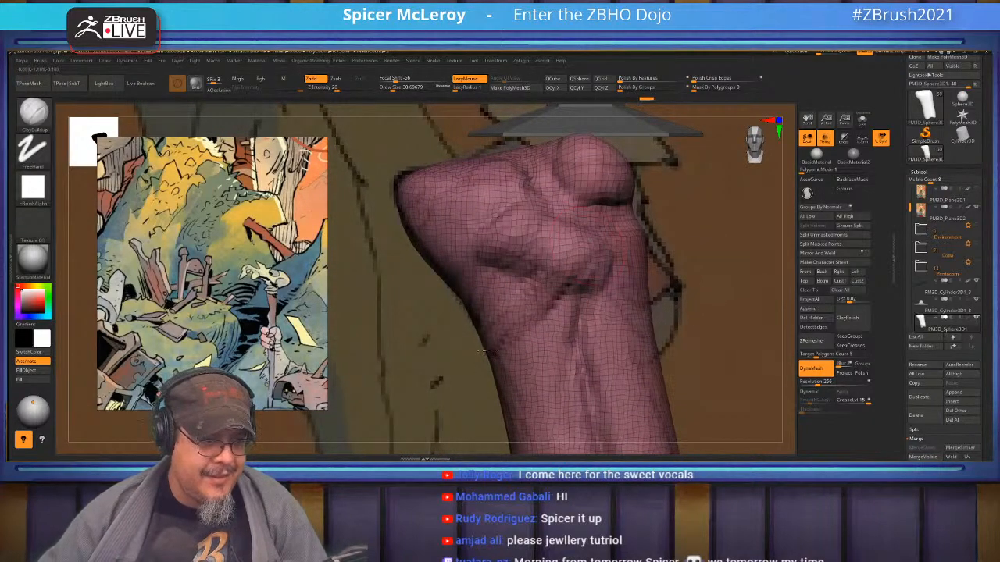
left_click_drag(484, 270, 489, 342, "alt")
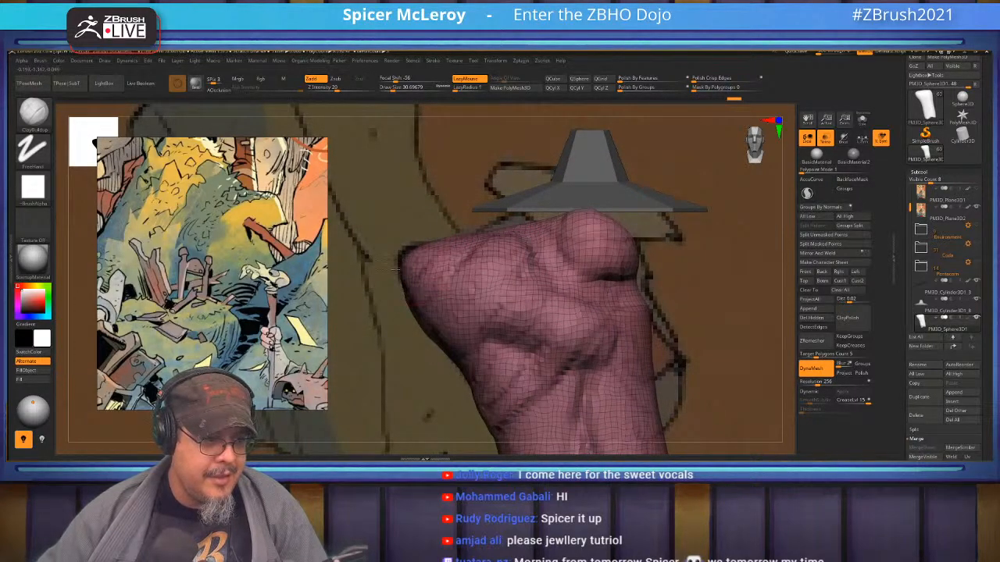
right_click_drag(511, 254, 497, 234, "alt")
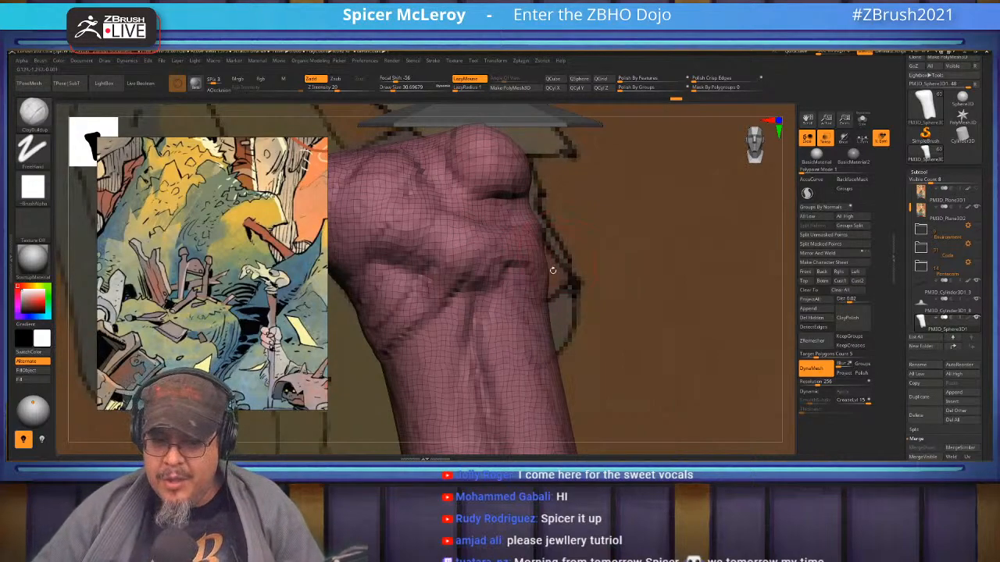
- Build up the bent arm and elbow on the robe's side facing away from the tree, undoing one stray stroke
right_click_drag(552, 278, 538, 262)
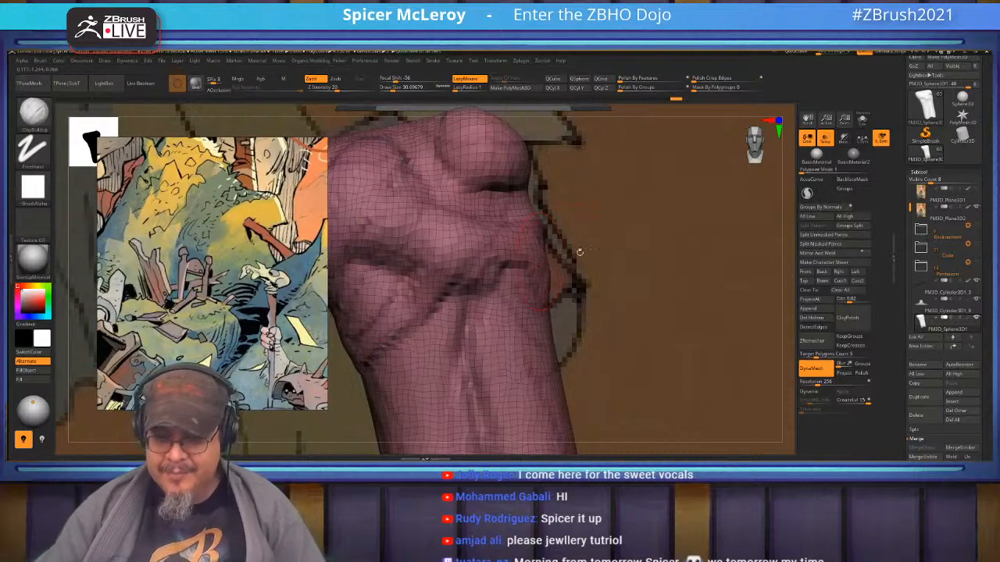
right_click_drag(523, 289, 542, 248)
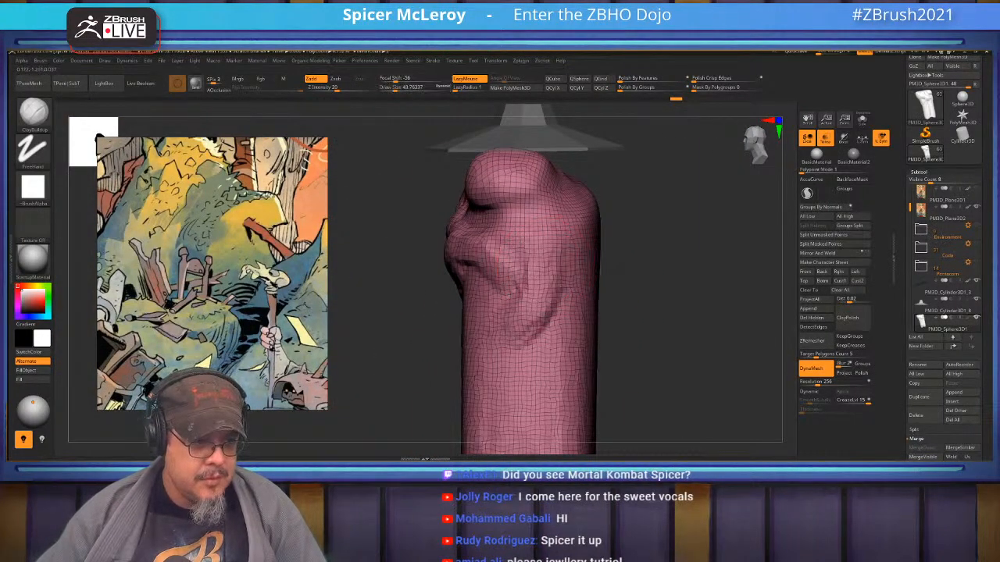
right_click_drag(511, 312, 461, 375)
right_click_drag(494, 273, 501, 269)
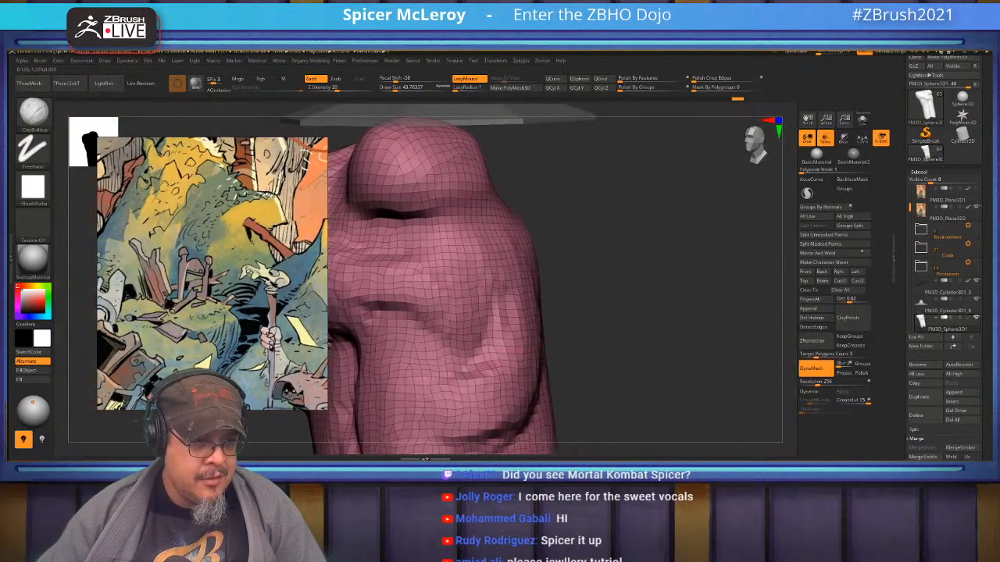
key("ctrl+z")
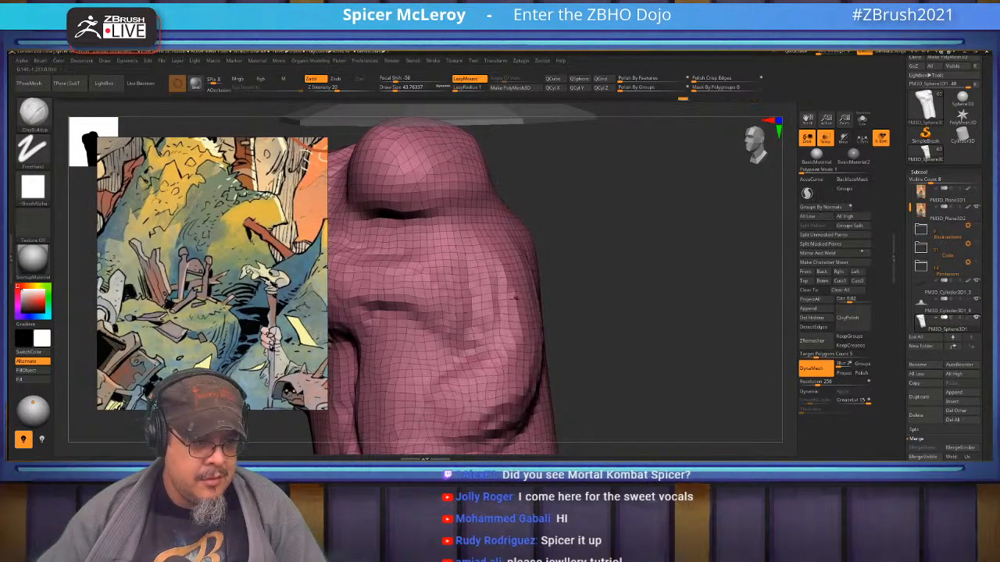
right_click_drag(527, 292, 520, 248)
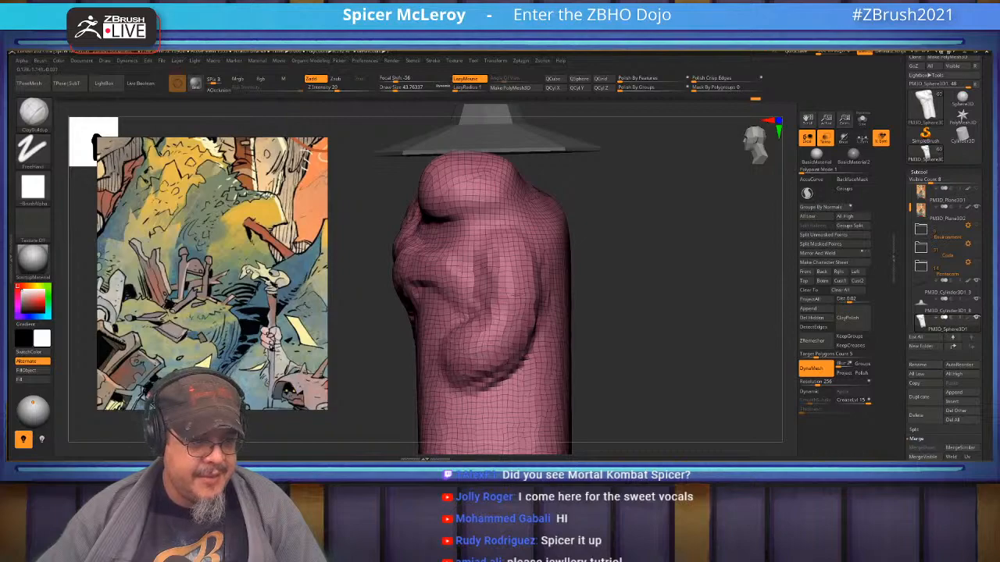
mouse_move(512, 304)
right_mouse_down()
mouse_move(638, 289)
mouse_move(625, 291)
mouse_move(613, 275)
mouse_move(613, 211)
mouse_move(644, 226)
right_mouse_up()
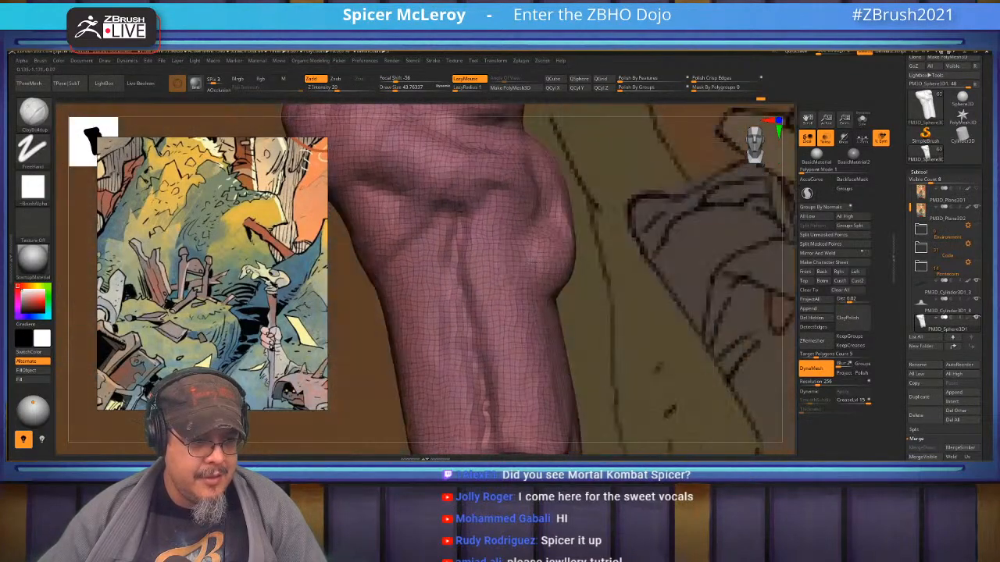
- Sculpt vertical drapery folds into the robe below the bent elbow with ClayBuildup
right_click_drag(534, 263, 517, 272)
mouse_move(548, 328)
left_mouse_down()
mouse_move(583, 422)
mouse_move(595, 351)
left_mouse_up()
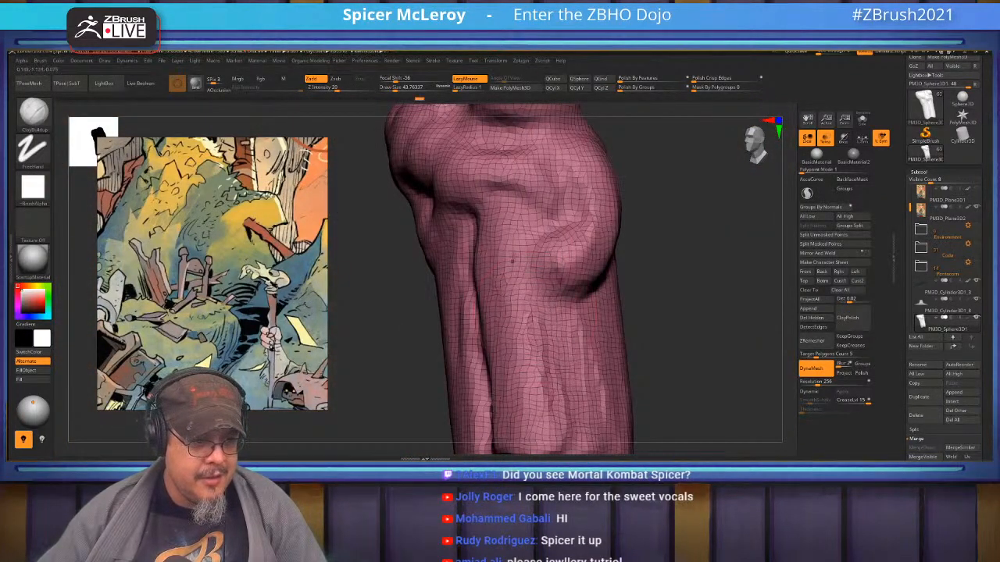
left_click_drag(528, 375, 554, 428)
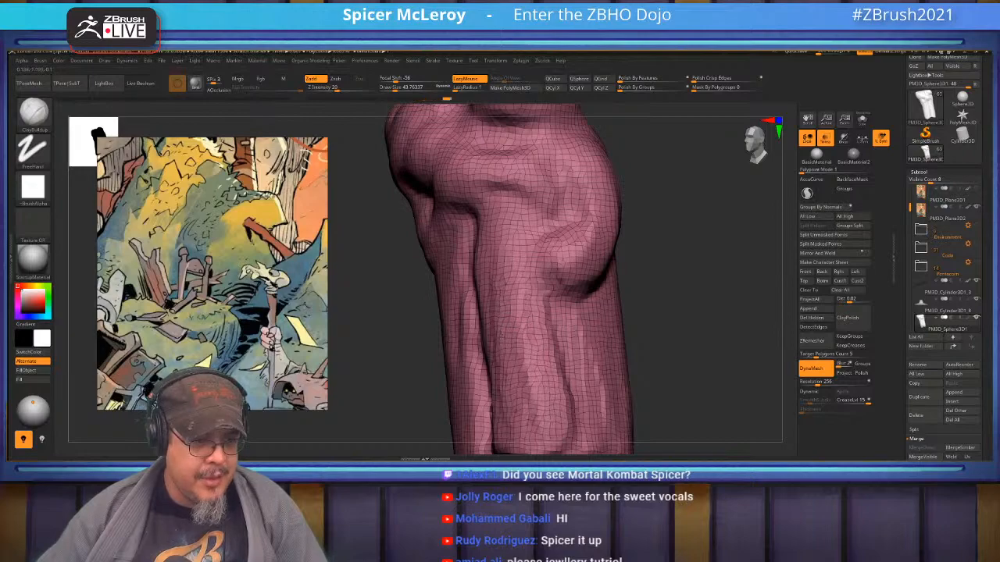
left_click_drag(523, 267, 558, 416)
mouse_move(515, 276)
right_mouse_down("alt")
mouse_move(469, 222)
mouse_move(441, 273)
right_mouse_up("alt")
mouse_move(522, 414)
left_mouse_down()
mouse_move(532, 319)
mouse_move(513, 405)
left_mouse_up()
mouse_move(540, 328)
left_mouse_down()
mouse_move(553, 415)
mouse_move(580, 391)
left_mouse_up()
- Reshape the shoulders and torso from above with the Move brush at a draw size of about 87
right_click_drag(539, 235, 441, 418, "alt")
right_click_drag(503, 357, 439, 381)
mouse_move(487, 289)
left_mouse_down()
mouse_move(595, 220)
mouse_move(614, 246)
left_mouse_up()
mouse_move(606, 205)
right_mouse_down()
mouse_move(556, 243)
mouse_move(531, 226)
mouse_move(591, 241)
mouse_move(623, 314)
mouse_move(576, 251)
right_mouse_up()
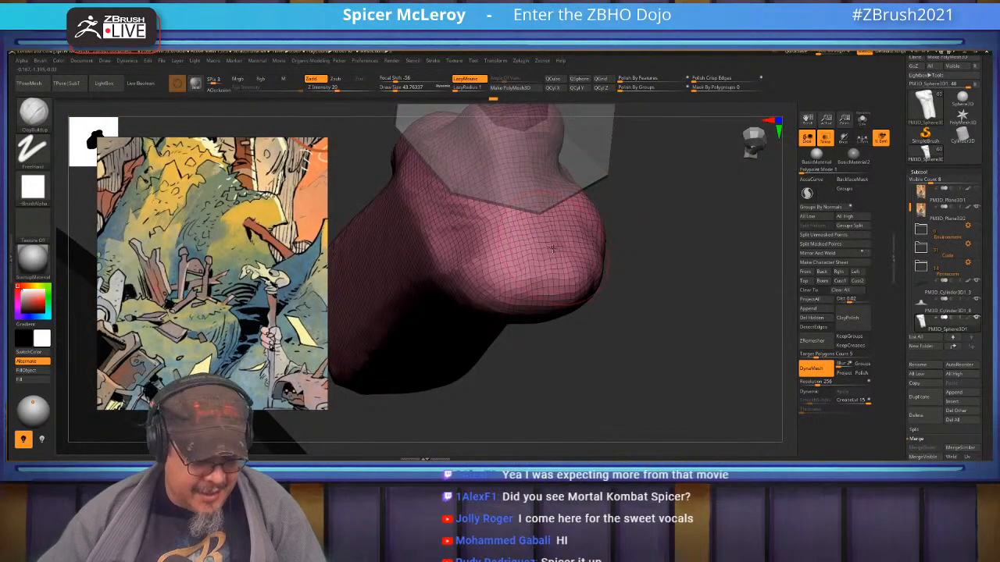
key("b")
key("m")
key("v")
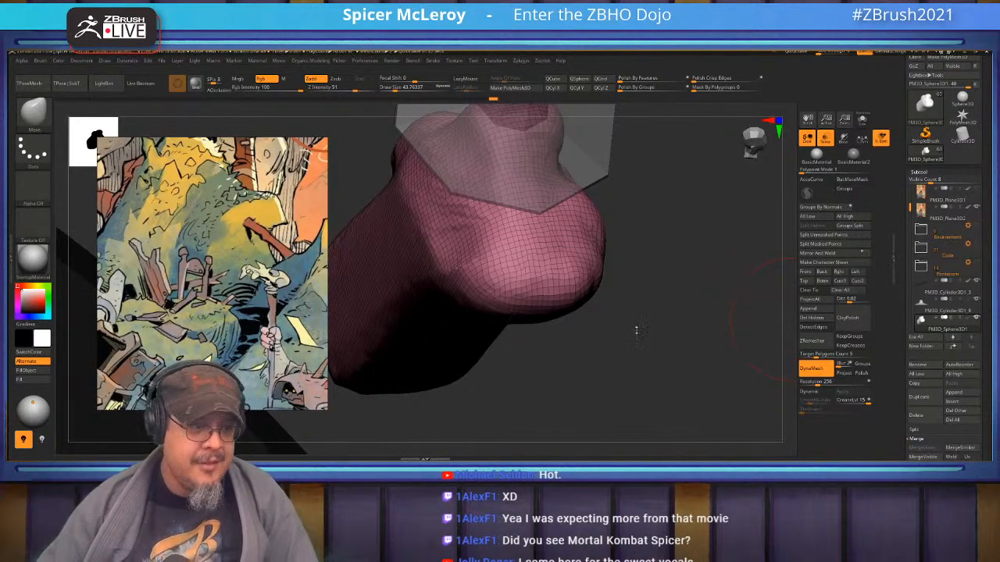
mouse_move(627, 327)
left_mouse_down()
mouse_move(467, 289)
mouse_move(500, 314)
mouse_move(480, 317)
left_mouse_up()
key("s")
left_click_drag(382, 328, 601, 321)
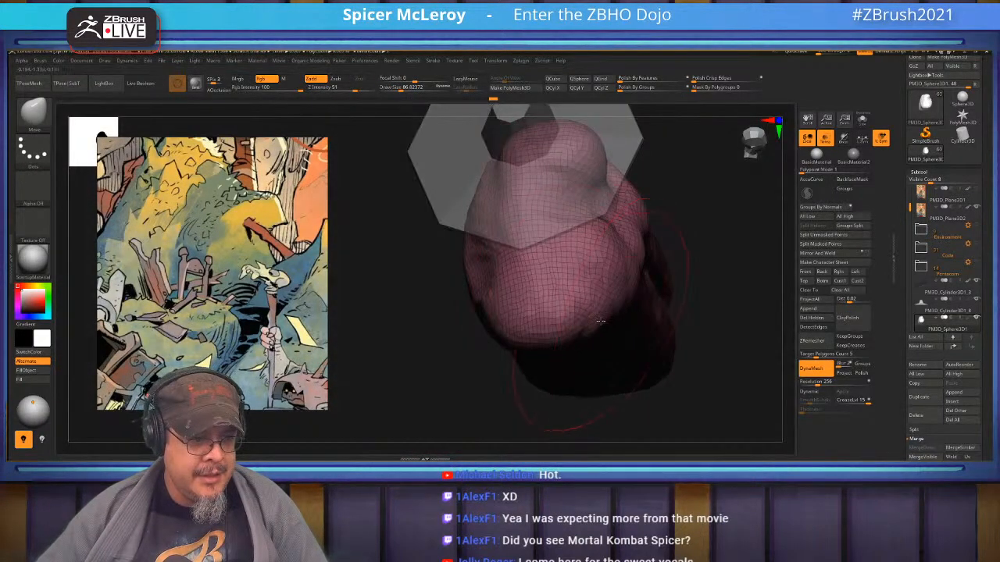
mouse_move(509, 327)
left_mouse_down()
mouse_move(598, 227)
mouse_move(517, 243)
mouse_move(575, 225)
left_mouse_up()
mouse_move(418, 242)
left_mouse_down()
mouse_move(465, 273)
mouse_move(499, 268)
mouse_move(385, 284)
left_mouse_up()
right_click_drag(578, 297, 529, 271, "alt")
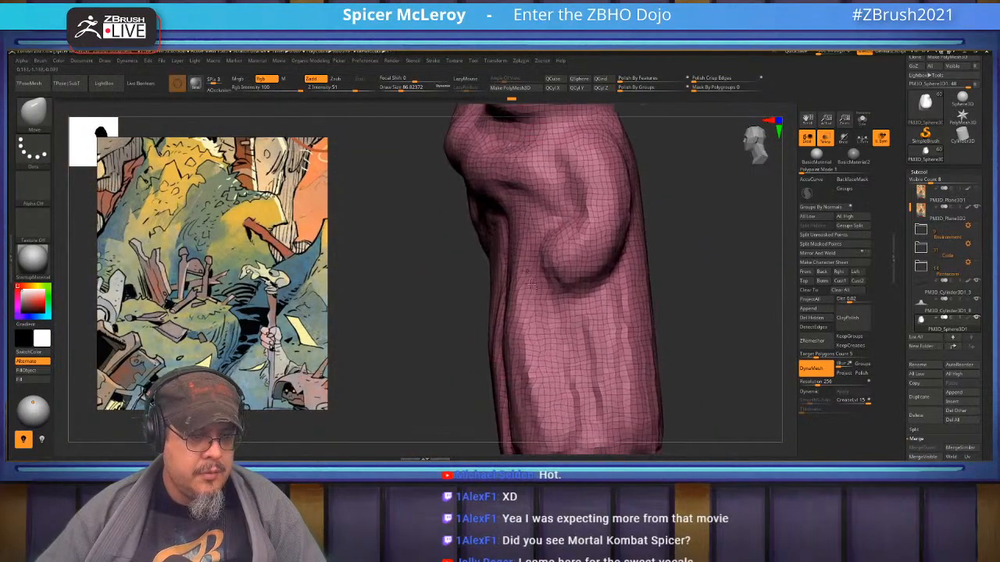
mouse_move(534, 317)
right_mouse_down()
mouse_move(545, 319)
mouse_move(500, 305)
mouse_move(545, 306)
mouse_move(539, 324)
mouse_move(506, 308)
mouse_move(515, 269)
mouse_move(518, 300)
mouse_move(543, 308)
right_mouse_up()
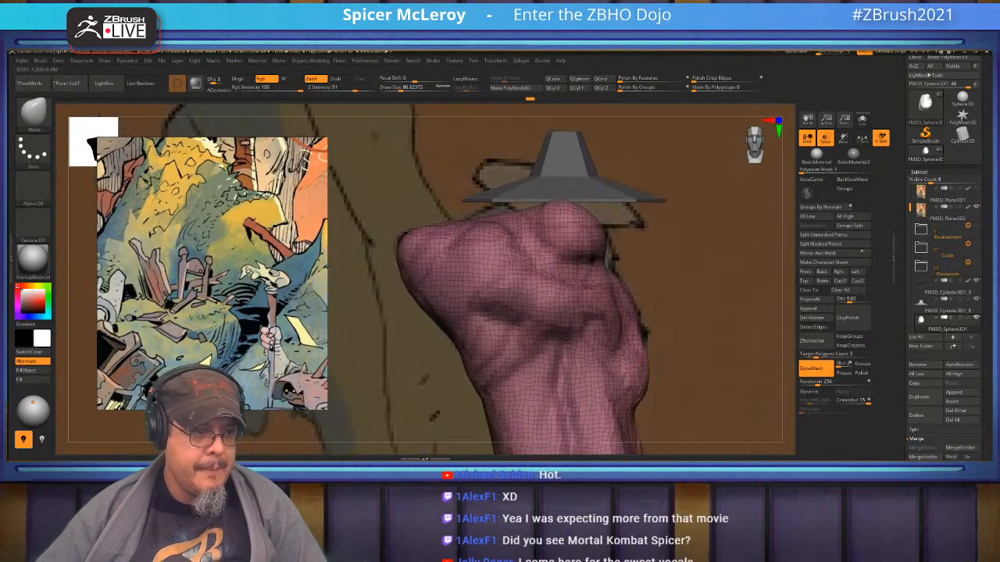
- Turn off the polyframe display and pull the head into a narrower, taller form with the Move brush
key("shift+f")
mouse_move(564, 252)
right_mouse_down("ctrl")
mouse_move(569, 280)
mouse_move(596, 254)
right_mouse_up("ctrl")
key("b")
key("c")
key("b")
key("b")
key("m")
key("v")
left_click_drag(596, 250, 551, 244)
left_click_drag(555, 243, 564, 241)
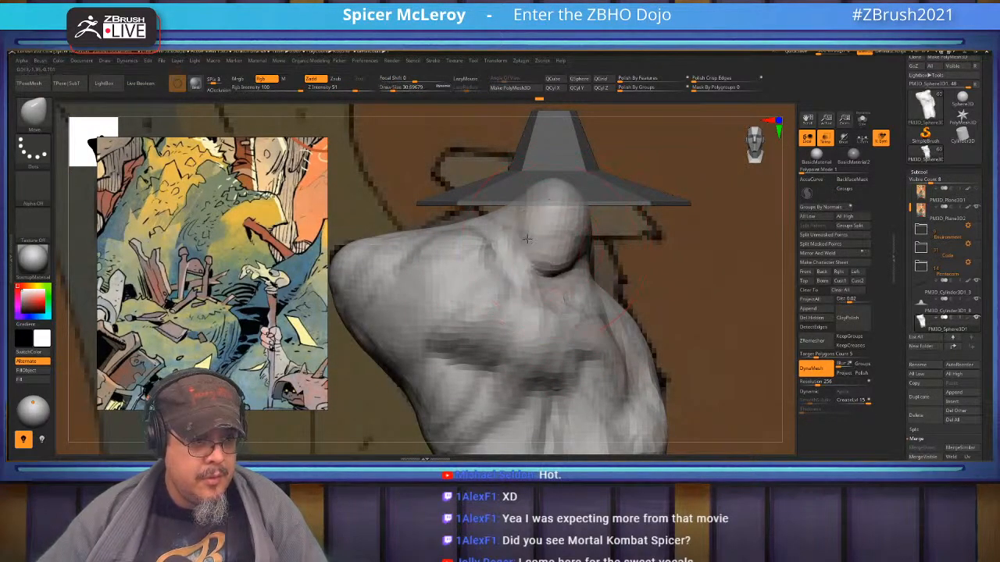
- Isolate the robe body in Solo mode and build up the neck and shoulder area with ClayBuildup
mouse_move(597, 256)
right_mouse_down()
mouse_move(600, 243)
mouse_move(556, 241)
mouse_move(550, 216)
mouse_move(582, 233)
mouse_move(553, 242)
mouse_move(559, 264)
mouse_move(576, 254)
mouse_move(564, 238)
mouse_move(567, 251)
mouse_move(543, 253)
mouse_move(571, 257)
mouse_move(597, 243)
mouse_move(546, 267)
mouse_move(505, 252)
mouse_move(547, 266)
mouse_move(584, 248)
right_mouse_up()
key("b")
key("c")
key("b")
left_click(861, 118)
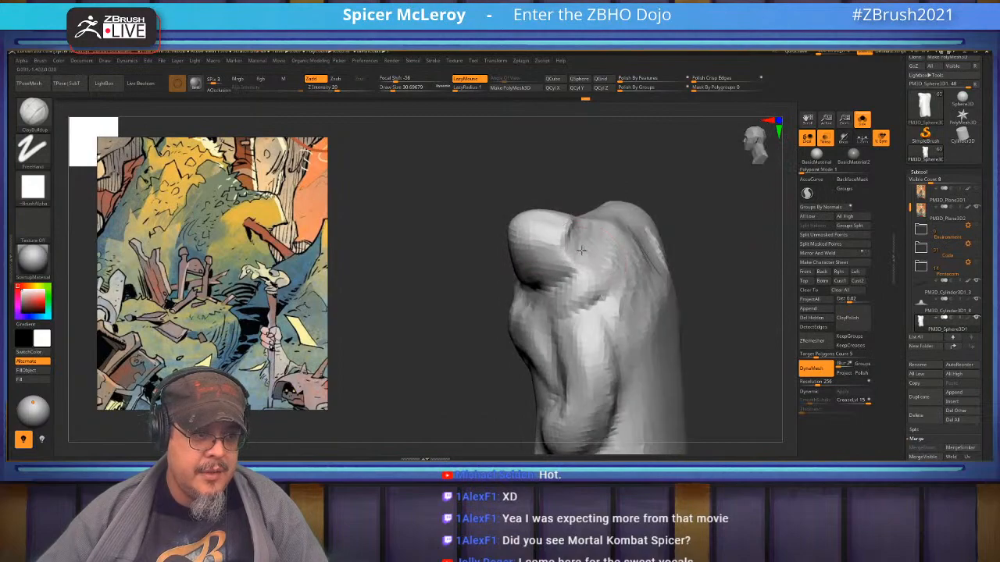
- Build up the raised shoulder, upper arm and collar area with ClayBuildup at a draw size of about 31
left_click_drag(603, 246, 593, 247)
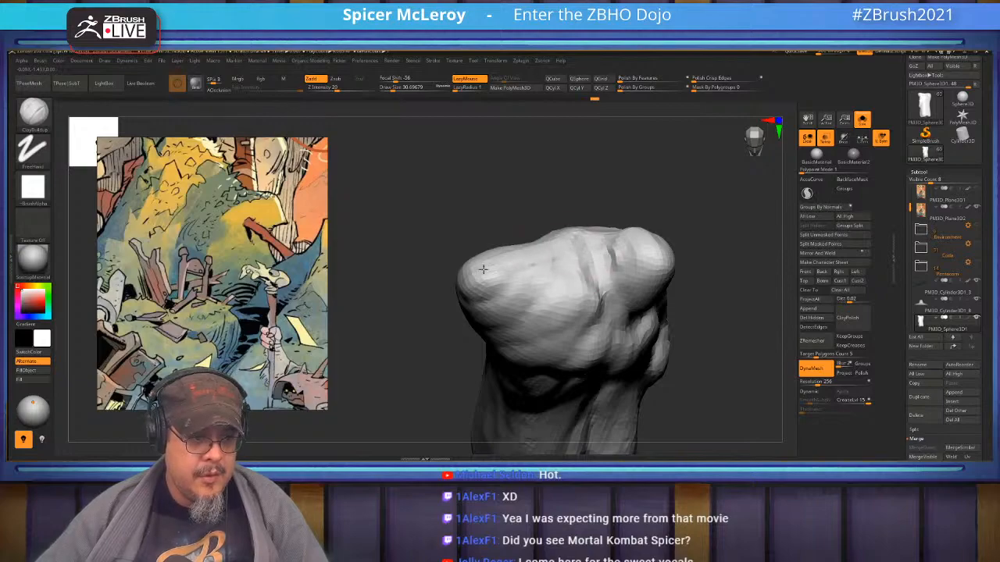
mouse_move(524, 267)
left_mouse_down()
mouse_move(513, 239)
mouse_move(539, 239)
mouse_move(554, 261)
left_mouse_up()
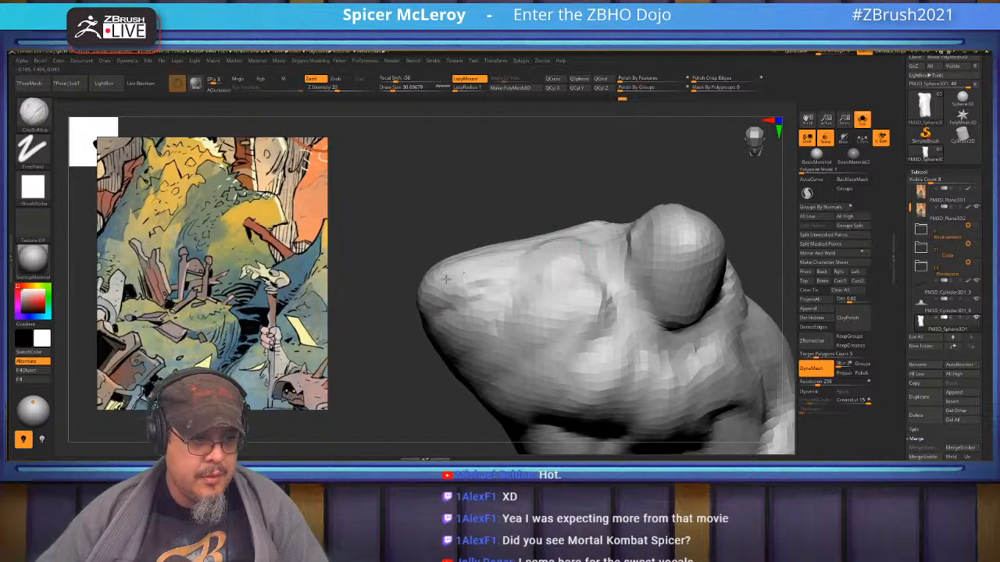
mouse_move(472, 329)
left_mouse_down()
mouse_move(487, 266)
mouse_move(522, 287)
left_mouse_up()
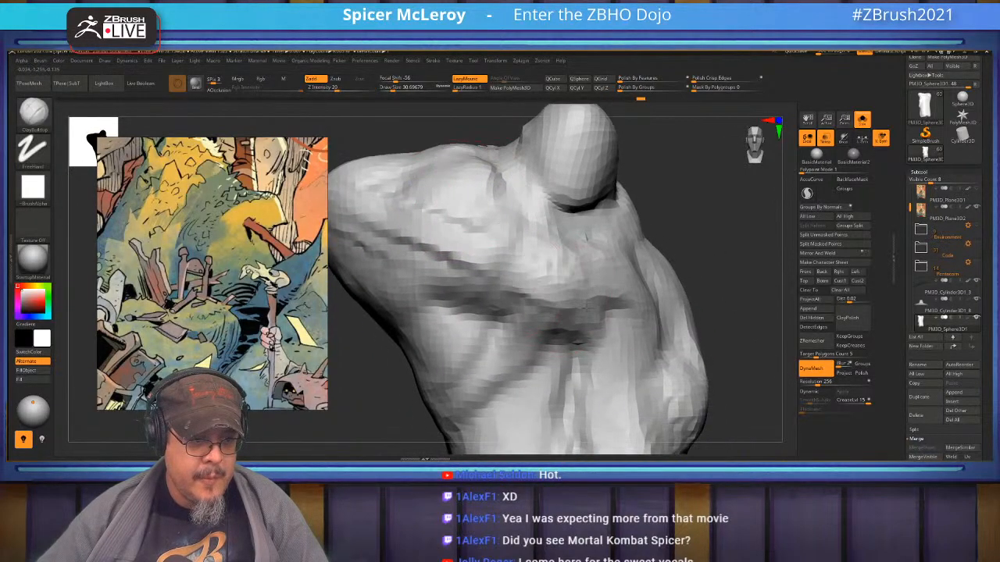
mouse_move(551, 355)
left_mouse_down()
mouse_move(499, 341)
mouse_move(391, 336)
mouse_move(500, 240)
mouse_move(515, 269)
mouse_move(570, 277)
mouse_move(613, 245)
left_mouse_up()
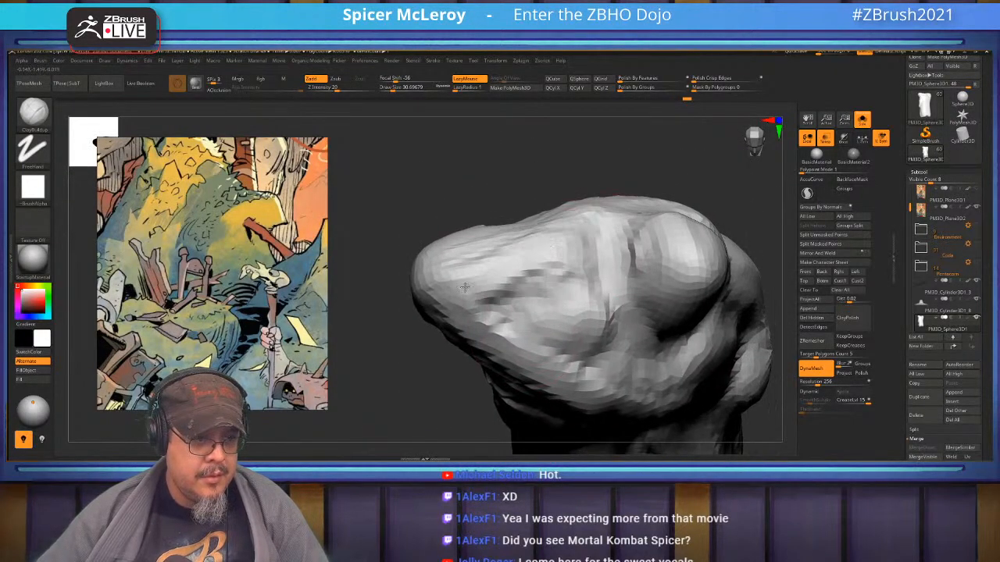
mouse_move(436, 295)
left_mouse_down()
mouse_move(421, 305)
mouse_move(431, 281)
mouse_move(458, 298)
mouse_move(493, 246)
left_mouse_up()
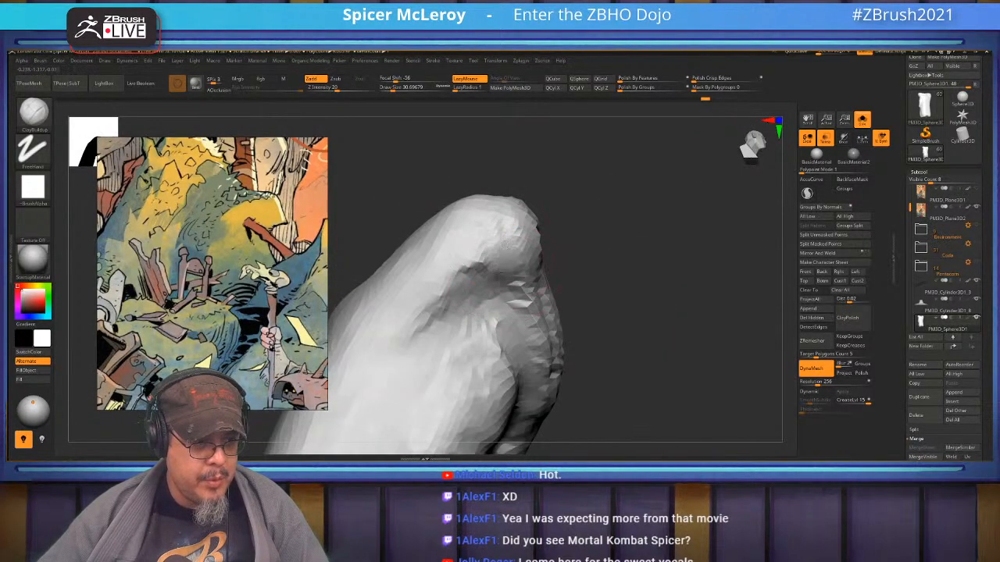
- Lay ClayBuildup strokes sloping down the robe from the back of the raised shoulder
left_click_drag(424, 307, 383, 371)
left_click_drag(424, 331, 391, 386)
left_click_drag(418, 309, 375, 375)
left_click_drag(420, 270, 359, 344)
mouse_move(445, 293)
right_mouse_down()
mouse_move(387, 311)
mouse_move(520, 245)
mouse_move(525, 278)
mouse_move(498, 243)
right_mouse_up()
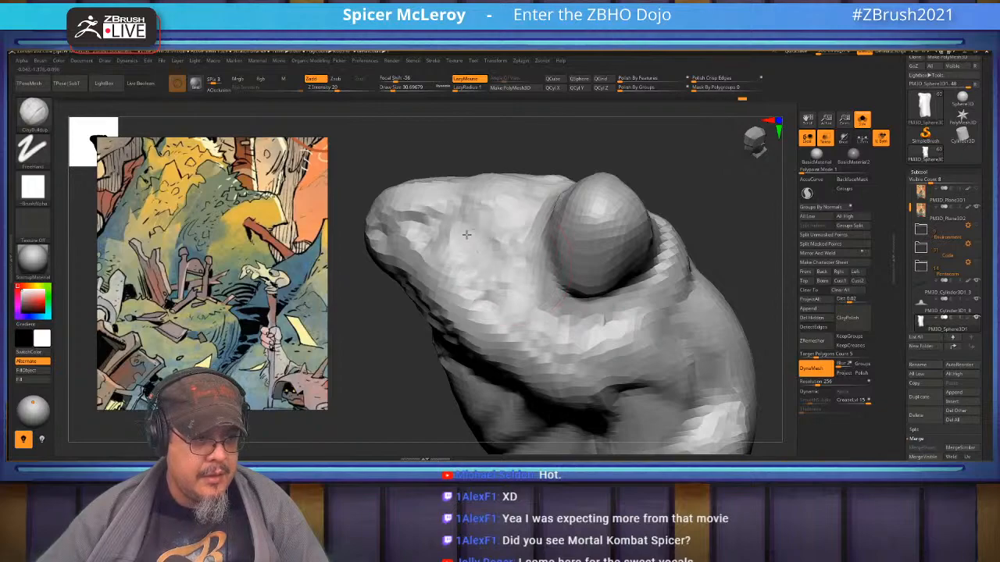
- Refine the chest, raised arm and hanging bent-elbow sleeve with ClayBuildup, smoothing the rough transitions
mouse_move(567, 303)
right_mouse_down()
mouse_move(510, 257)
mouse_move(458, 263)
right_mouse_up()
mouse_move(421, 212)
right_mouse_down()
mouse_move(578, 265)
mouse_move(549, 263)
right_mouse_up()
mouse_move(502, 234)
right_mouse_down()
mouse_move(562, 271)
mouse_move(474, 256)
mouse_move(623, 249)
mouse_move(559, 232)
right_mouse_up()
right_click_drag(556, 270, 545, 229)
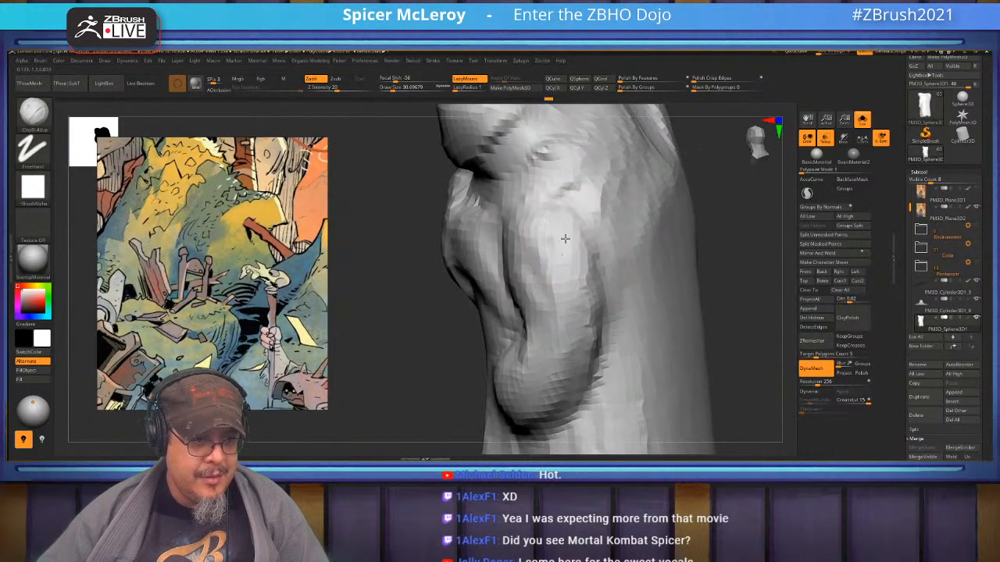
right_click_drag(559, 286, 545, 283)
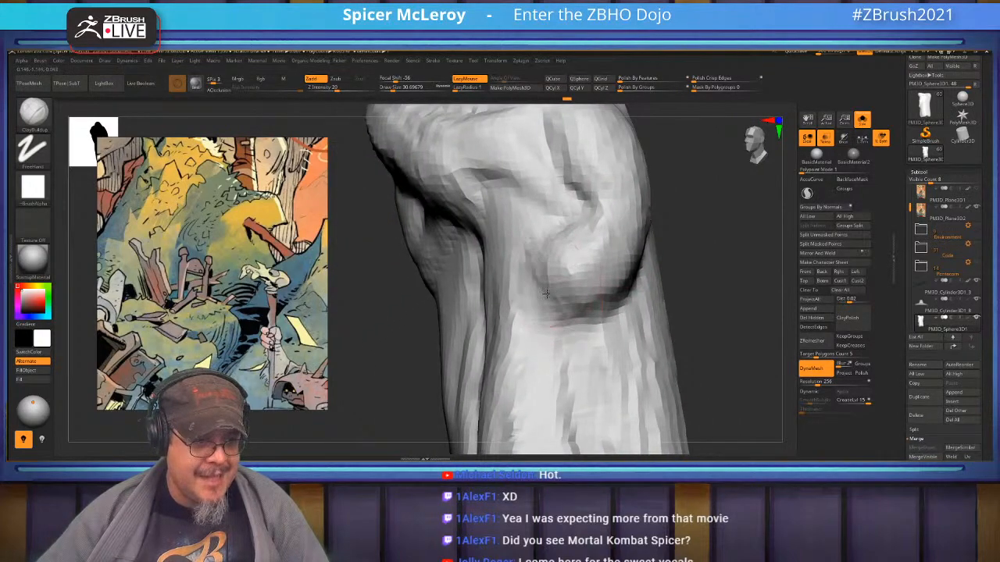
mouse_move(546, 311)
right_mouse_down()
mouse_move(596, 281)
mouse_move(541, 266)
mouse_move(596, 279)
mouse_move(594, 266)
mouse_move(528, 245)
right_mouse_up()
left_click_drag(529, 245, 483, 227, "shift")
mouse_move(607, 221)
right_mouse_down()
mouse_move(547, 256)
mouse_move(558, 196)
mouse_move(607, 223)
right_mouse_up()
- Set the draw size to about 49 and sculpt and smooth the robe beneath the raised arm
key("s")
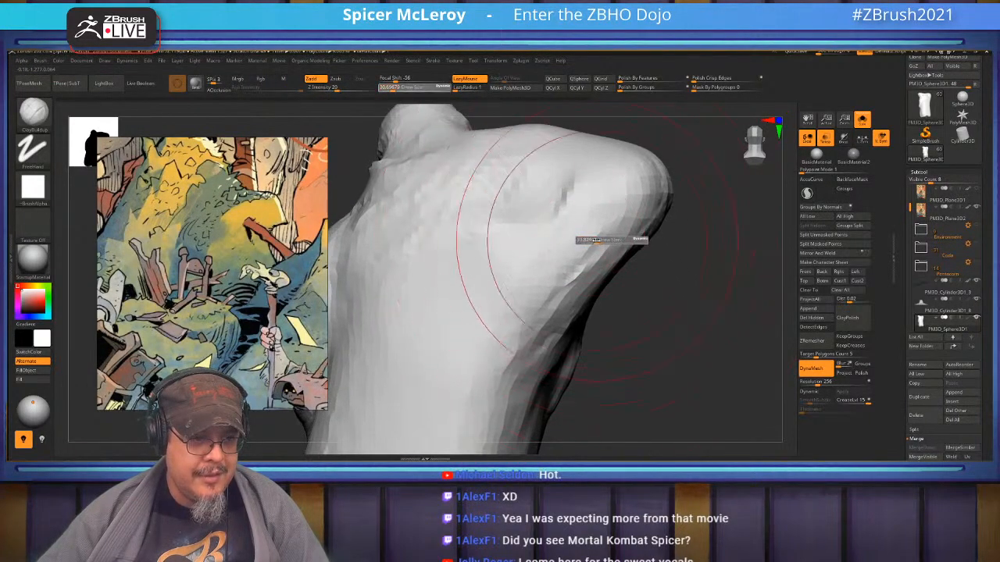
left_click_drag(596, 240, 603, 241)
mouse_move(504, 377)
right_mouse_down()
mouse_move(521, 320)
mouse_move(525, 352)
mouse_move(500, 344)
right_mouse_up()
left_click_drag(500, 328, 437, 383, "shift")
mouse_move(437, 383)
right_mouse_down()
mouse_move(625, 271)
mouse_move(562, 313)
mouse_move(570, 355)
mouse_move(507, 270)
mouse_move(547, 297)
mouse_move(592, 304)
right_mouse_up()
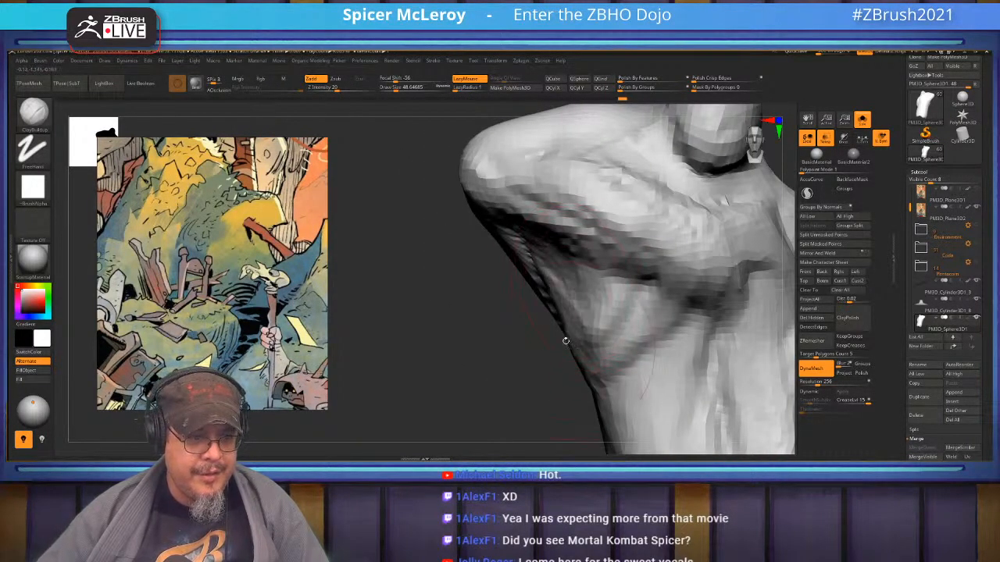
right_click_drag(567, 354, 516, 281)
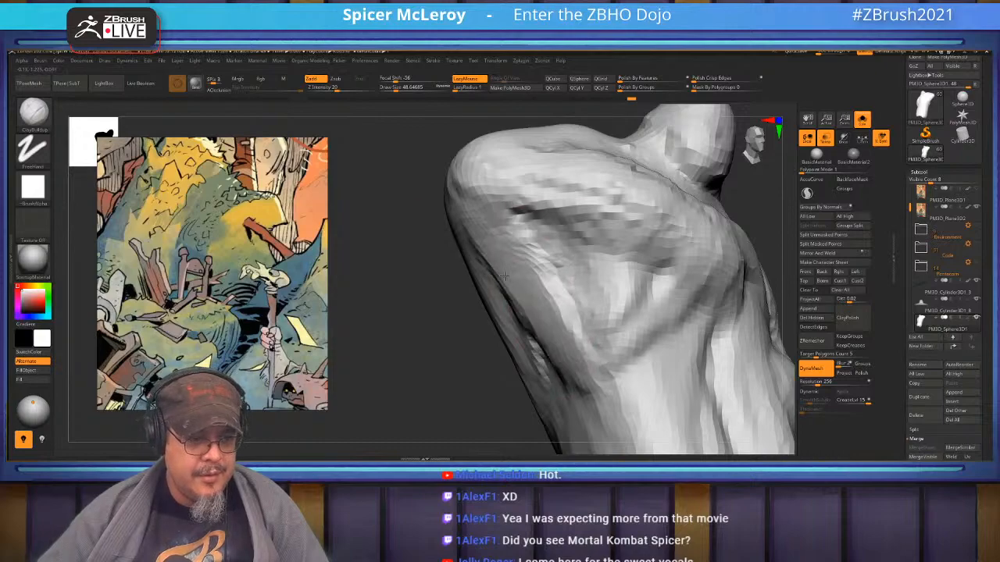
mouse_move(544, 353)
right_mouse_down()
mouse_move(531, 312)
mouse_move(618, 266)
mouse_move(559, 273)
mouse_move(535, 234)
mouse_move(514, 279)
mouse_move(606, 274)
mouse_move(589, 234)
mouse_move(600, 266)
right_mouse_up()
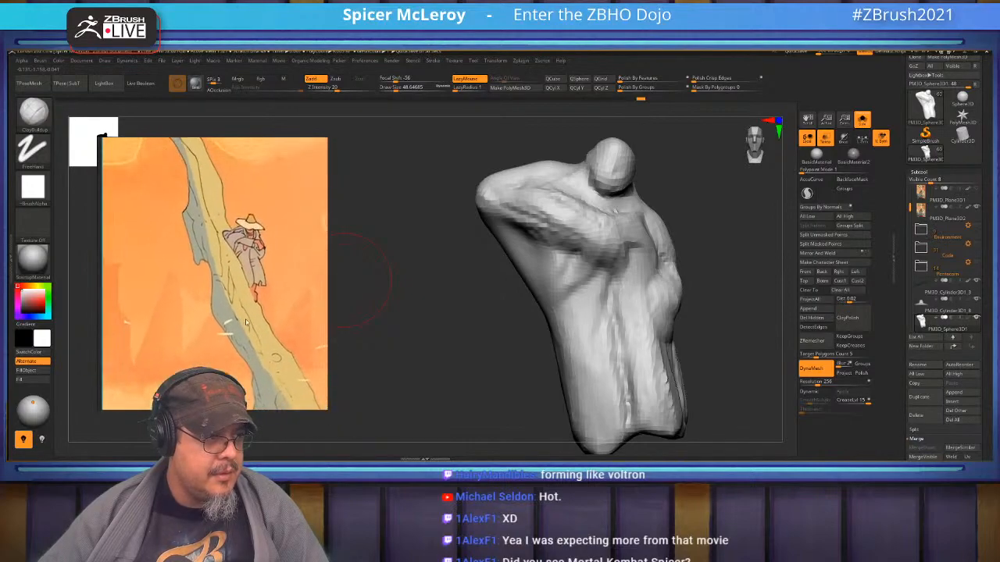
- Define the forearm crossing the chest with ClayBuildup strokes at a draw size of about 25
mouse_move(620, 260)
right_mouse_down()
mouse_move(652, 253)
mouse_move(653, 295)
mouse_move(626, 282)
right_mouse_up()
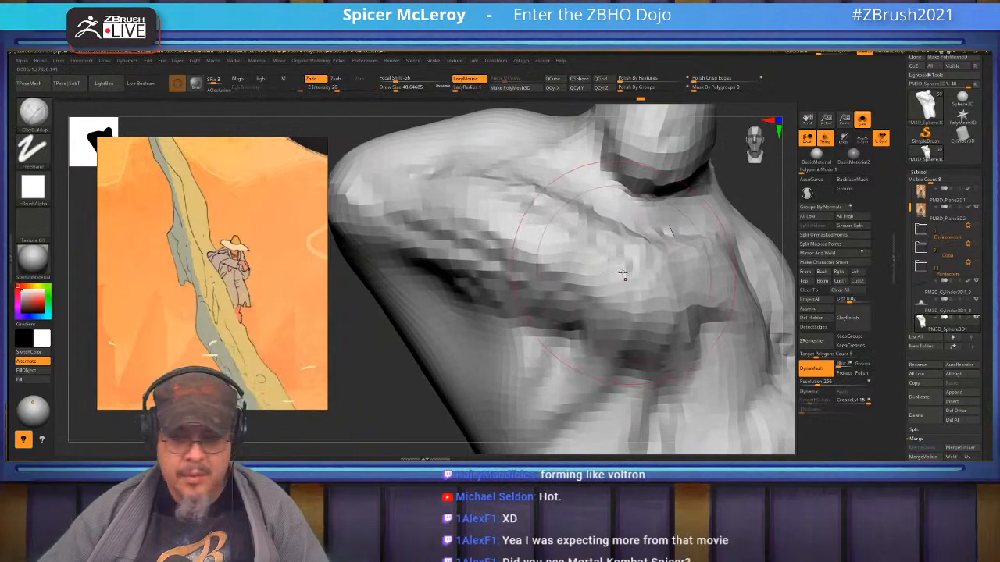
mouse_move(628, 317)
right_mouse_down("ctrl")
mouse_move(622, 289)
mouse_move(638, 293)
mouse_move(595, 272)
right_mouse_up("ctrl")
key("b")
key("c")
key("b")
key("s")
left_click_drag(594, 272, 567, 265)
mouse_move(666, 249)
left_mouse_down()
mouse_move(636, 212)
mouse_move(552, 276)
left_mouse_up()
mouse_move(541, 344)
left_mouse_down()
mouse_move(518, 398)
mouse_move(522, 364)
mouse_move(492, 336)
left_mouse_up()
mouse_move(525, 266)
left_mouse_down()
mouse_move(491, 352)
mouse_move(478, 304)
mouse_move(447, 298)
mouse_move(442, 242)
left_mouse_up()
- Continue shaping the raised shoulder and forearm with ClayBuildup, hollowing the chest where the arm ends
mouse_move(479, 217)
right_mouse_down()
mouse_move(547, 242)
mouse_move(597, 207)
right_mouse_up()
mouse_move(597, 206)
left_mouse_down()
mouse_move(596, 183)
mouse_move(560, 194)
mouse_move(497, 248)
left_mouse_up()
mouse_move(520, 185)
left_mouse_down()
mouse_move(489, 177)
mouse_move(376, 260)
left_mouse_up()
mouse_move(414, 273)
right_mouse_down()
mouse_move(492, 238)
mouse_move(472, 230)
mouse_move(473, 188)
mouse_move(469, 239)
mouse_move(504, 225)
mouse_move(508, 202)
right_mouse_up()
mouse_move(527, 242)
left_mouse_down()
mouse_move(506, 258)
mouse_move(512, 228)
left_mouse_up()
mouse_move(512, 218)
right_mouse_down()
mouse_move(529, 254)
mouse_move(515, 244)
right_mouse_up()
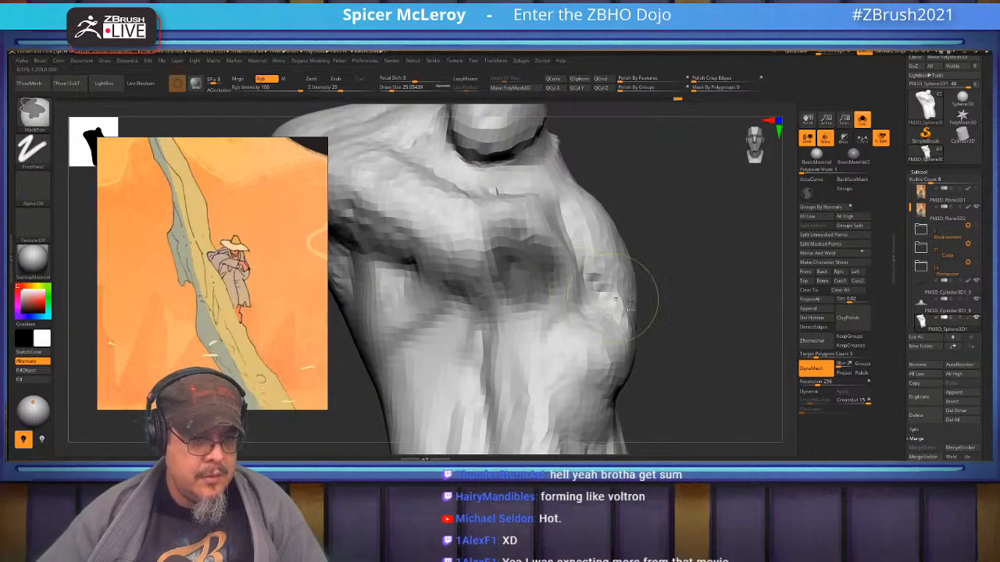
right_click_drag(692, 273, 702, 277)
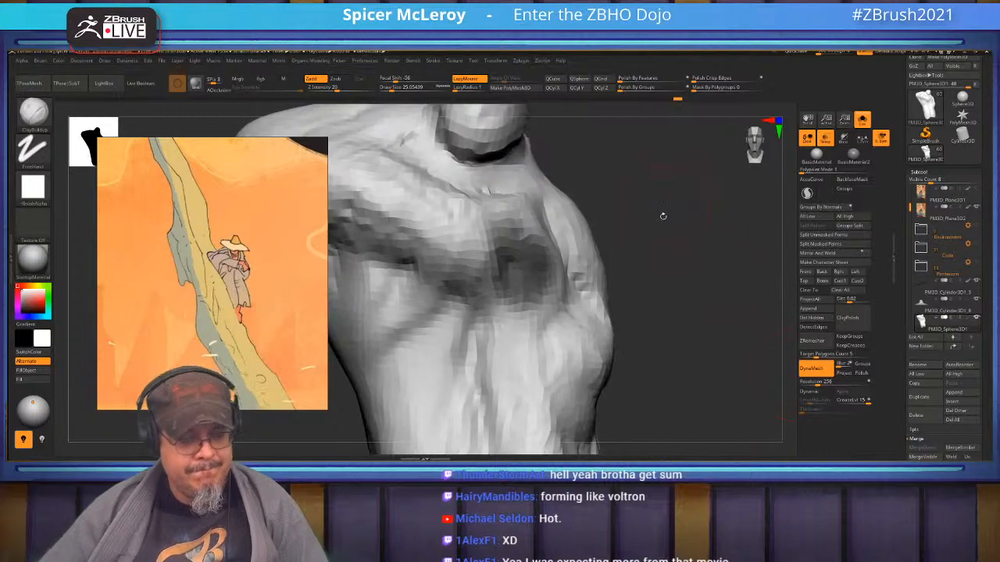
key("ctrl")
mouse_move(676, 263)
left_mouse_down("ctrl")
mouse_move(686, 283)
mouse_move(641, 258)
mouse_move(578, 250)
left_mouse_up("ctrl")
- Remesh the robe with DynaMesh and carve sharp creases around the crossed forearm with DamStandard
key("b")
key("d")
key("s")
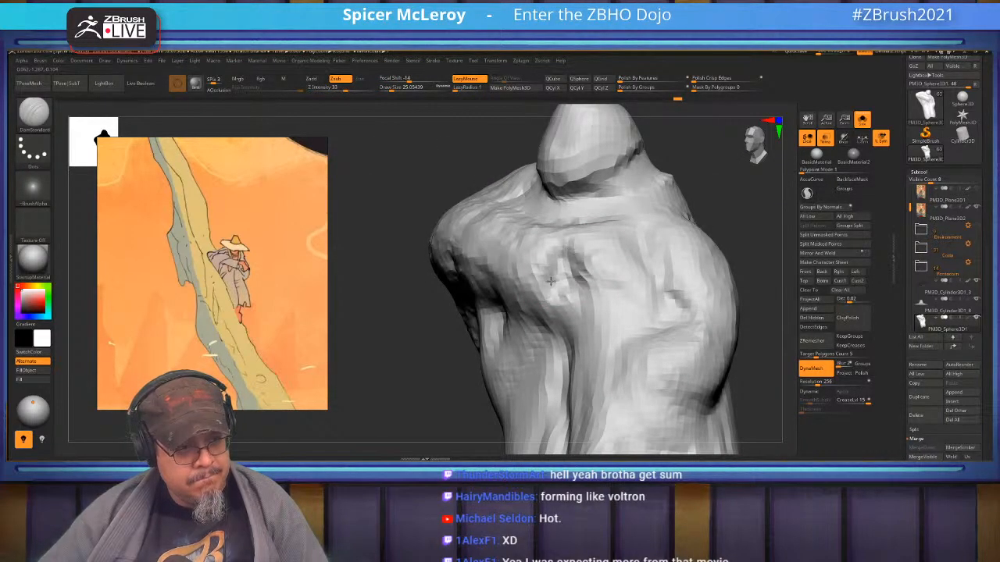
mouse_move(741, 210)
left_mouse_down("ctrl")
mouse_move(746, 227)
mouse_move(691, 187)
mouse_move(707, 190)
left_mouse_up("ctrl")
mouse_move(620, 259)
right_mouse_down("alt")
mouse_move(634, 273)
mouse_move(623, 274)
right_mouse_up("alt")
left_click_drag(652, 354, 506, 305)
mouse_move(506, 305)
right_mouse_down()
mouse_move(522, 335)
mouse_move(543, 287)
mouse_move(539, 298)
right_mouse_up()
- Cut and smooth the creases where the head and neck meet the shoulders with DamStandard
mouse_move(603, 221)
right_mouse_down()
mouse_move(621, 208)
mouse_move(603, 253)
mouse_move(611, 233)
right_mouse_up()
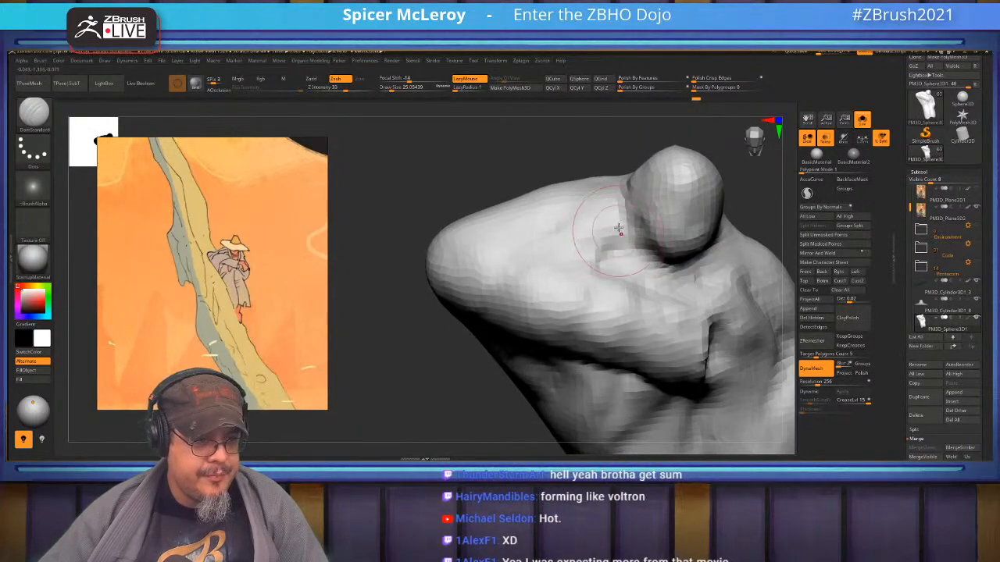
mouse_move(676, 301)
left_mouse_down()
mouse_move(619, 275)
mouse_move(614, 244)
left_mouse_up()
right_click_drag(645, 260, 581, 268)
mouse_move(574, 313)
right_mouse_down()
mouse_move(562, 328)
mouse_move(628, 238)
mouse_move(592, 260)
mouse_move(586, 286)
right_mouse_up()
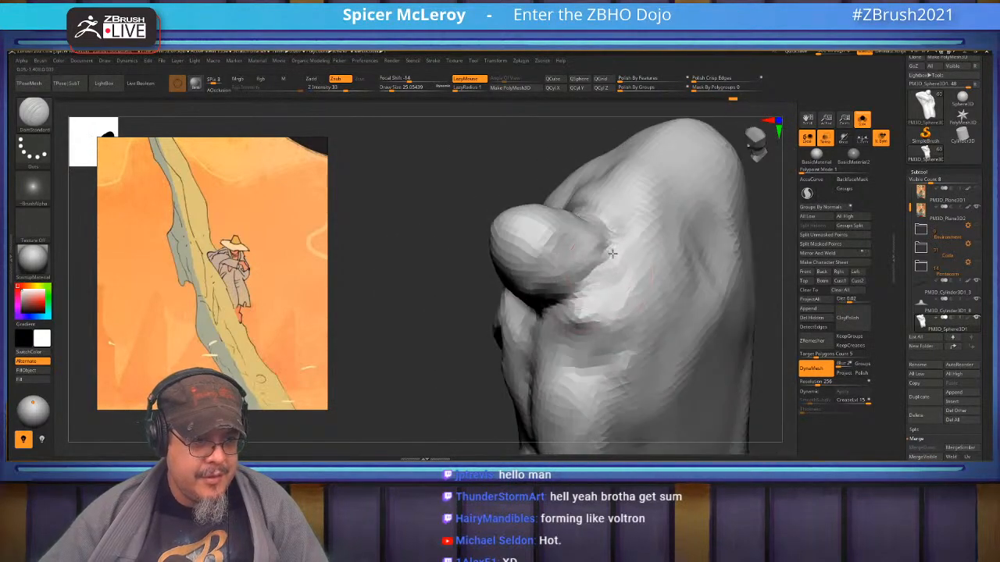
key("shift")
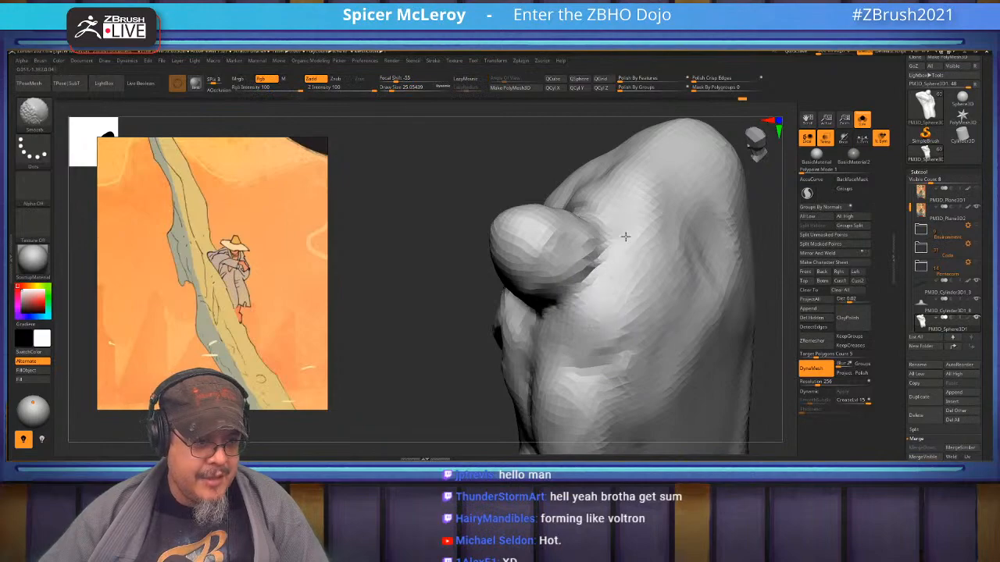
- Build up the shoulder and upper chest beside the neck with ClayBuildup at a draw size of about 25
key("b")
key("c")
key("b")
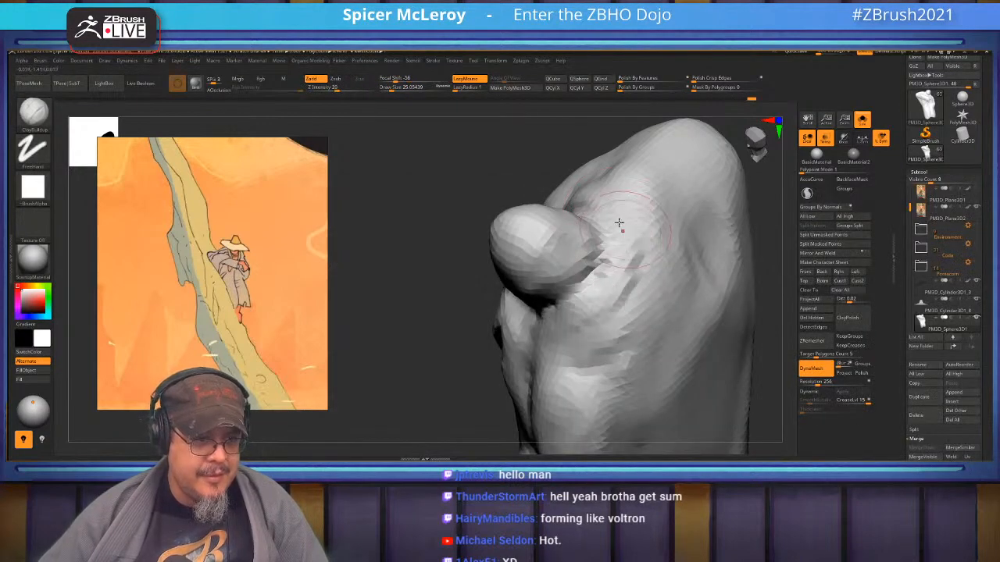
right_click_drag(610, 216, 571, 254)
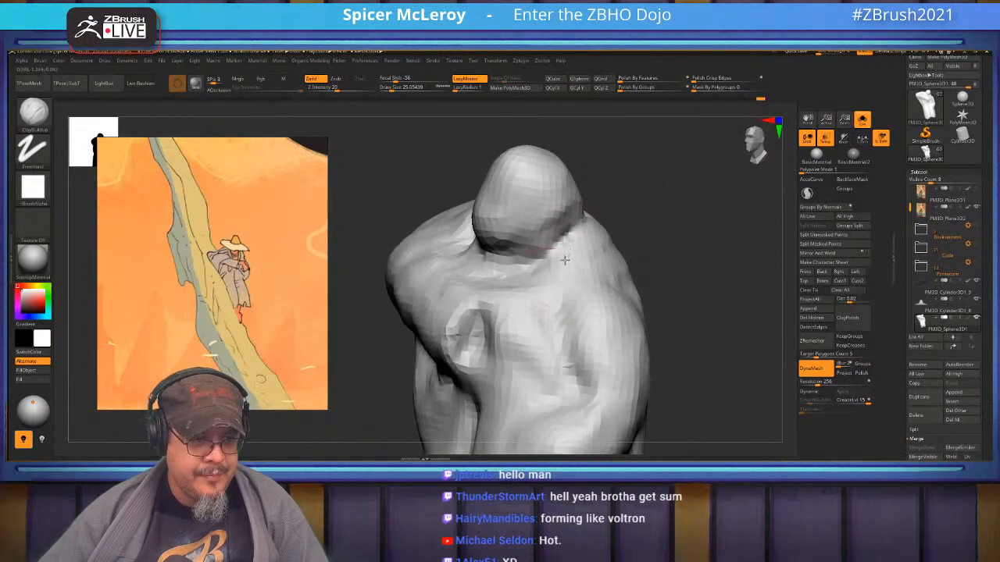
left_click_drag(504, 319, 508, 288)
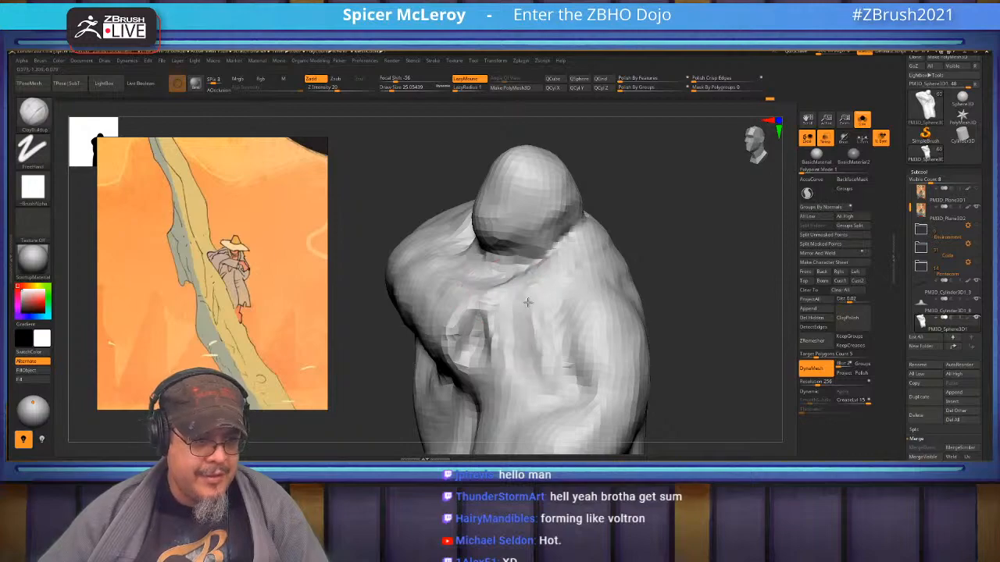
mouse_move(542, 345)
right_mouse_down()
mouse_move(553, 252)
mouse_move(506, 267)
mouse_move(561, 268)
mouse_move(548, 271)
right_mouse_up()
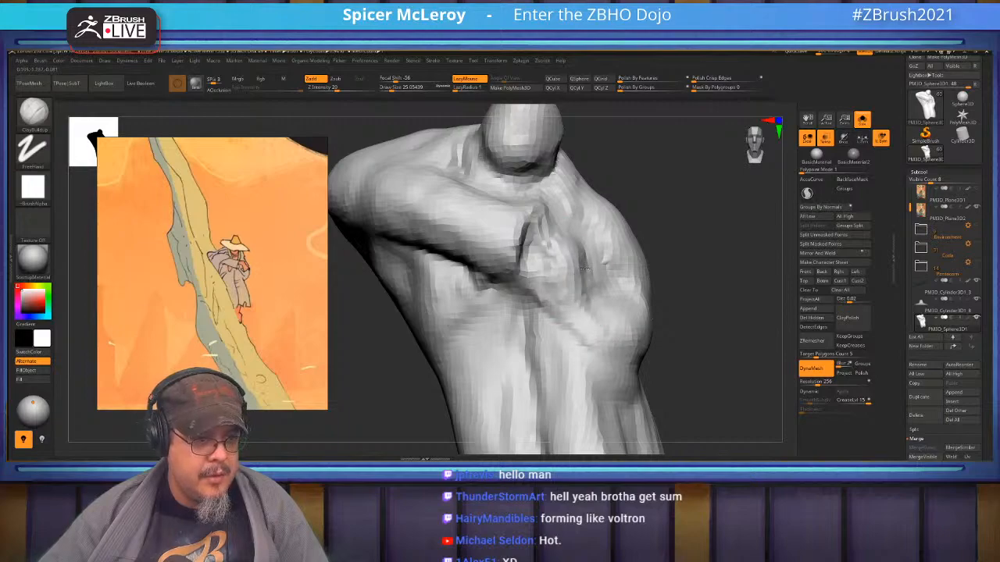
- Build the lower arm's sleeve from the chest down to the bent elbow with ClayBuildup
right_click_drag(580, 317, 594, 272)
mouse_move(599, 258)
left_mouse_down()
mouse_move(648, 316)
mouse_move(660, 355)
left_mouse_up()
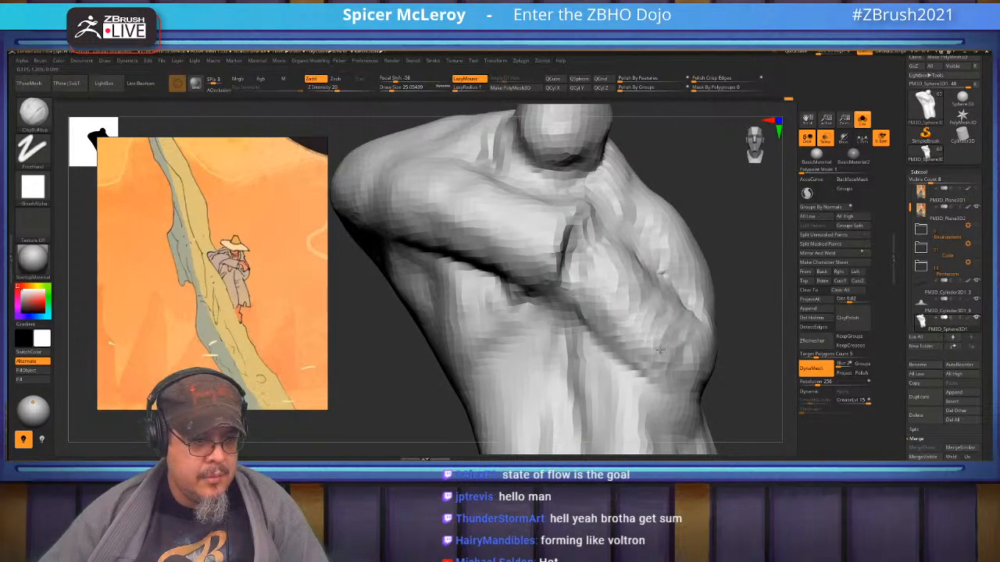
mouse_move(660, 355)
right_mouse_down()
mouse_move(586, 268)
mouse_move(609, 261)
right_mouse_up()
mouse_move(610, 261)
left_mouse_down()
mouse_move(607, 298)
mouse_move(634, 308)
mouse_move(591, 324)
mouse_move(588, 342)
left_mouse_up()
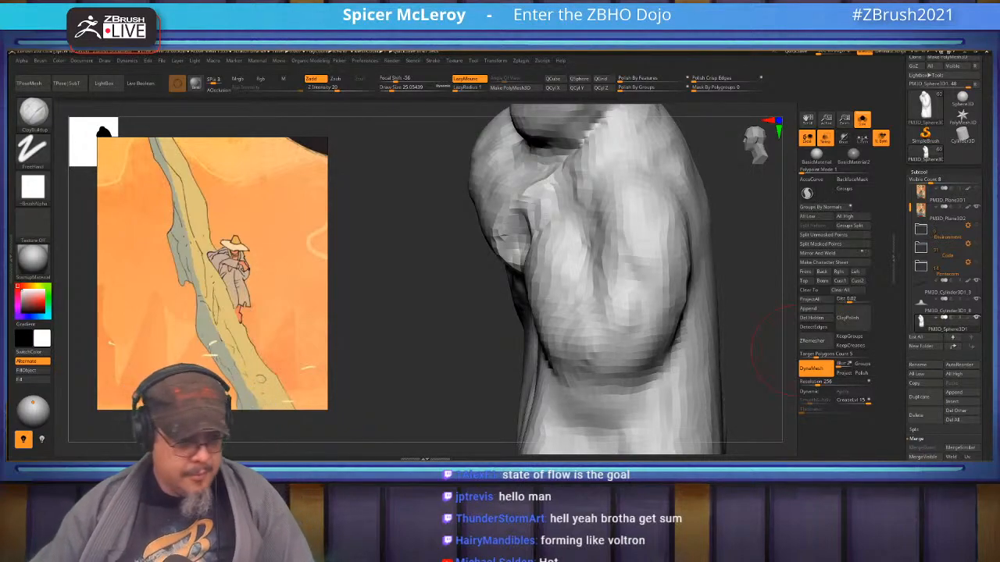
key("f")
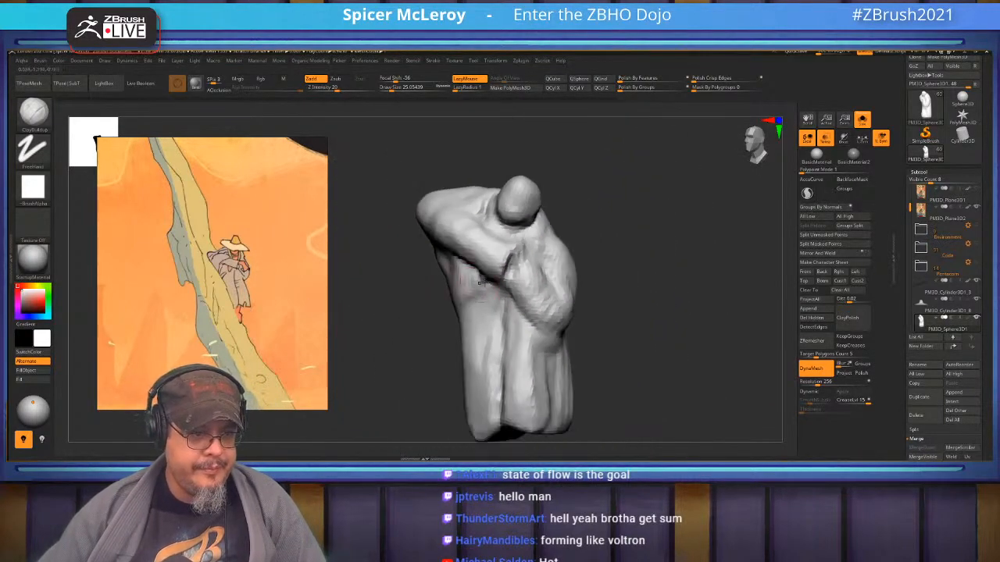
- Carve drapery creases beneath the raised arm with DamStandard at a draw size of about 49
mouse_move(558, 334)
right_mouse_down()
mouse_move(588, 295)
mouse_move(573, 281)
right_mouse_up()
key("b")
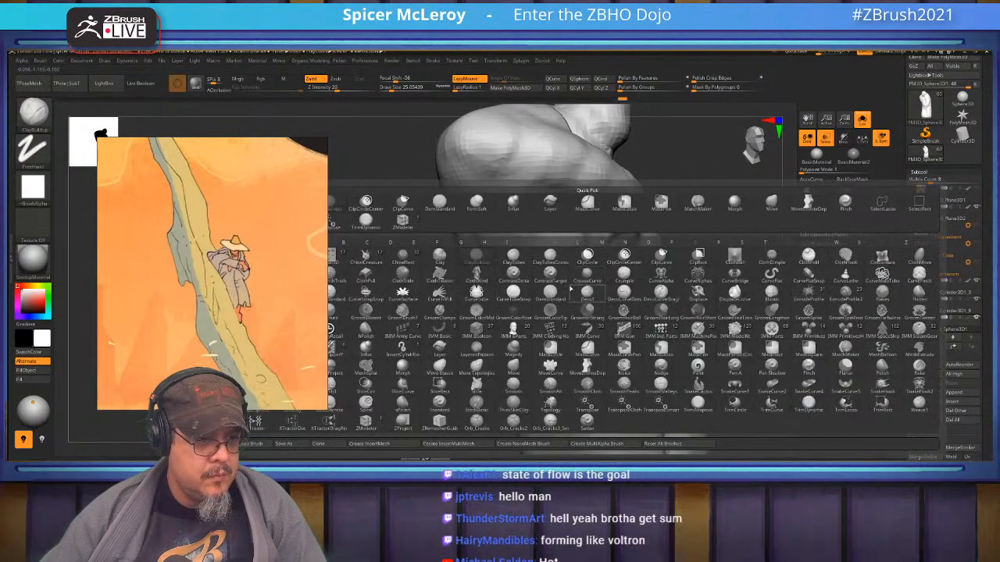
key("d")
key("s")
key("s")
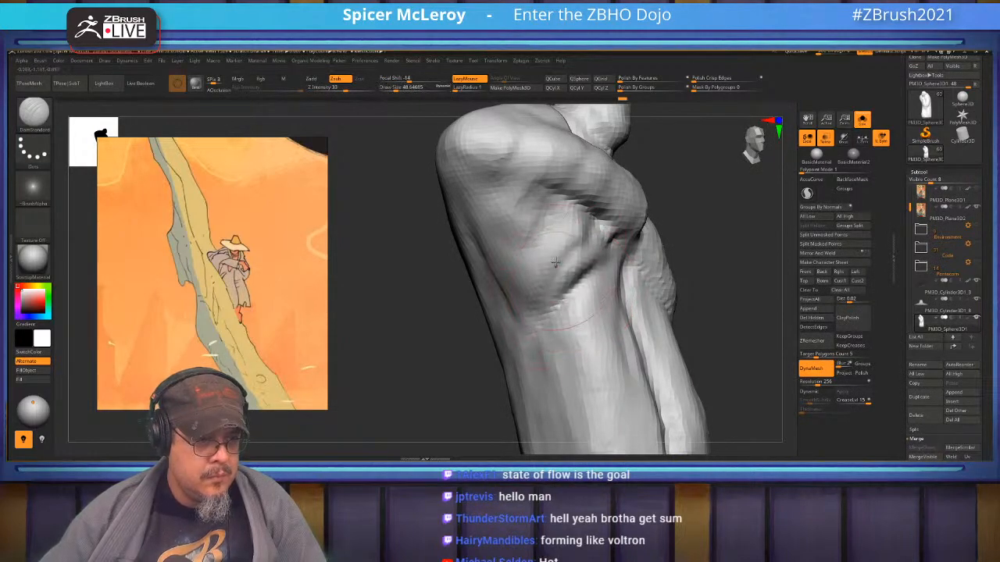
mouse_move(549, 277)
right_mouse_down()
mouse_move(561, 300)
mouse_move(555, 242)
mouse_move(565, 281)
mouse_move(574, 258)
right_mouse_up()
- Adjust the shape of the robe's lower hem with the Move brush
key("b")
key("m")
key("v")
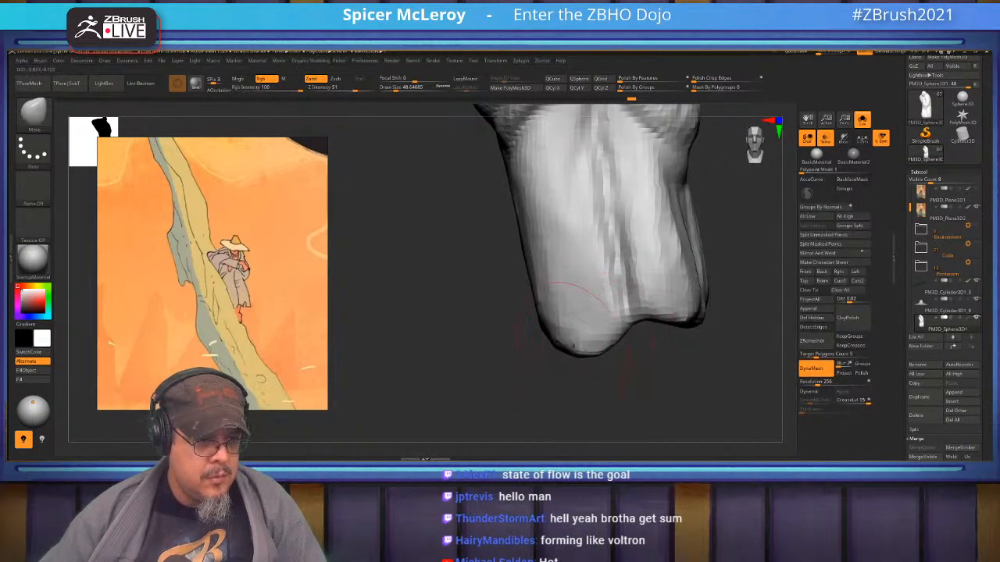
mouse_move(552, 353)
right_mouse_down()
mouse_move(575, 304)
mouse_move(535, 358)
mouse_move(561, 344)
mouse_move(555, 319)
mouse_move(535, 341)
mouse_move(469, 314)
right_mouse_up()
- Crease the lower robe below the bent elbow with DamStandard, then smooth it and build up its vertical folds with ClayBuildup
key("b")
key("d")
key("s")
key("shift")
key("b")
key("b")
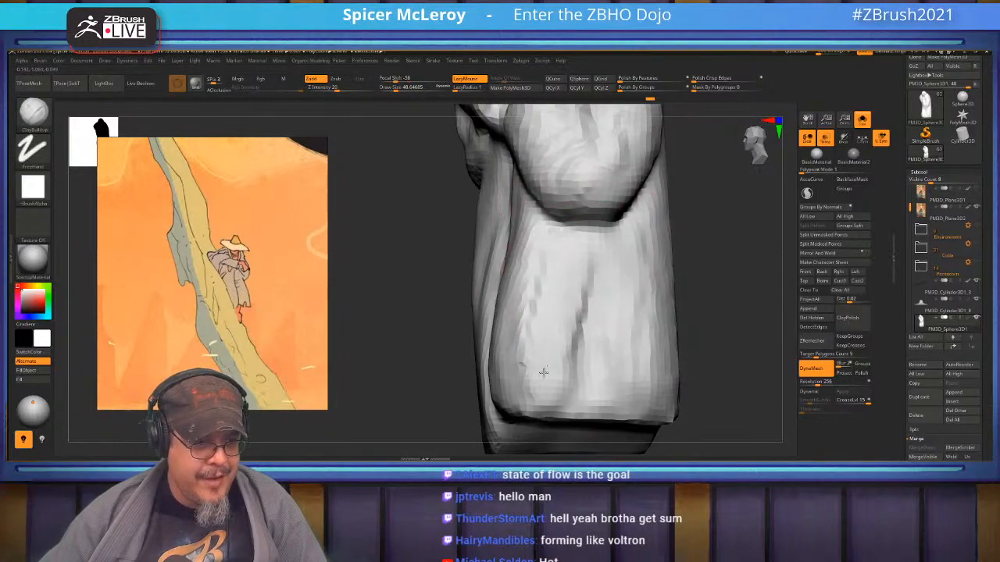
right_click_drag(531, 324, 534, 293)
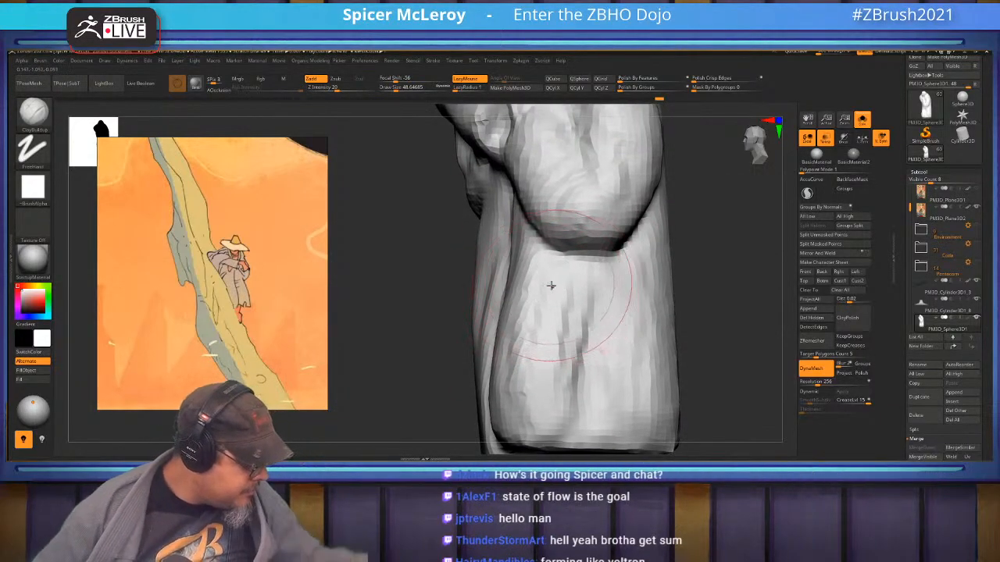
- Undo the small Move adjustment and push the robe's side outward below the elbow at a draw size of about 90
mouse_move(551, 279)
right_mouse_down()
mouse_move(557, 300)
mouse_move(606, 291)
right_mouse_up()
key("b")
key("m")
key("v")
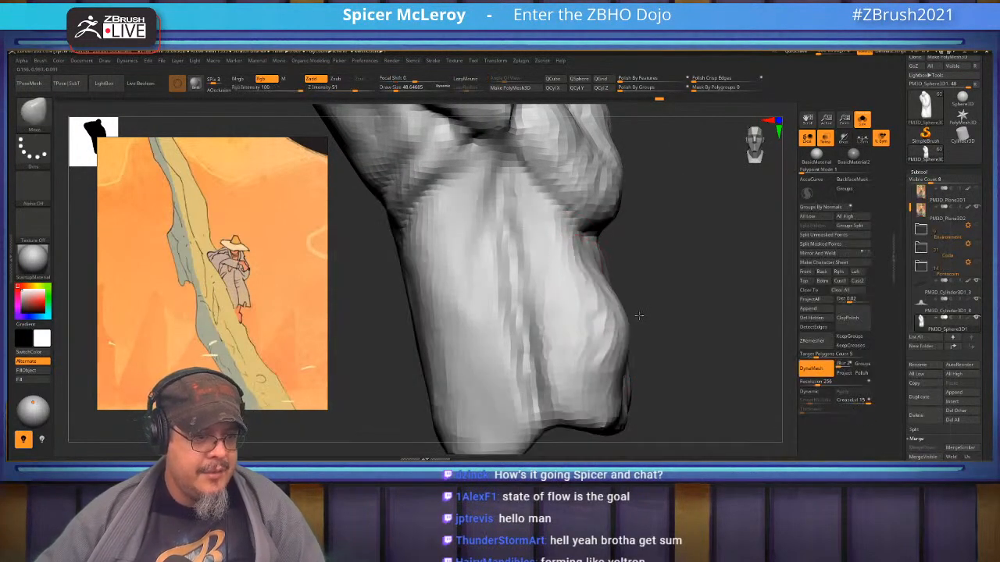
key("ctrl+z")
key("s")
left_click_drag(606, 319, 610, 319)
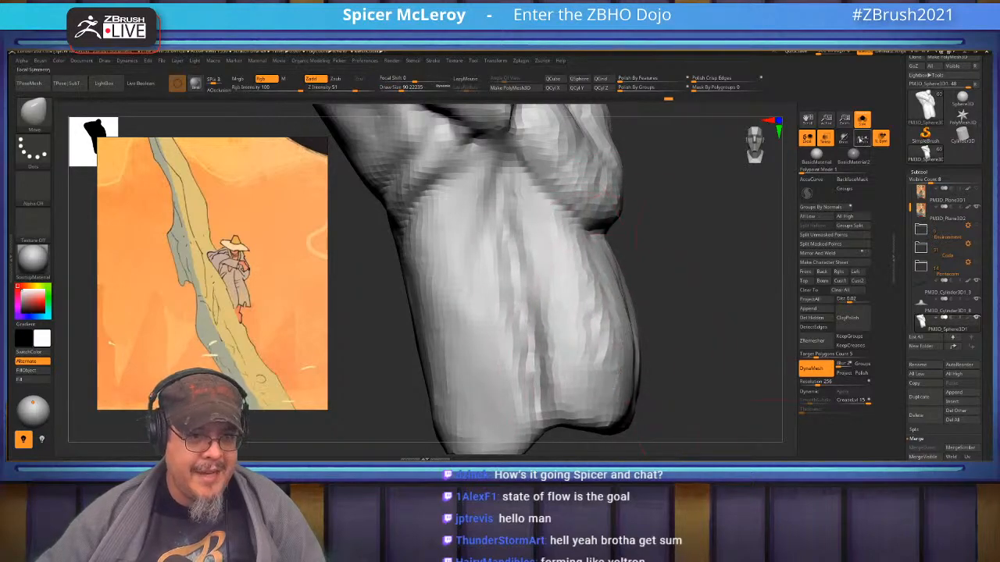
- Reshape the robe's lower hem against the reference drawing with the Move brush at a draw size of about 37
mouse_move(610, 313)
right_mouse_down()
mouse_move(633, 284)
mouse_move(645, 341)
mouse_move(575, 328)
right_mouse_up()
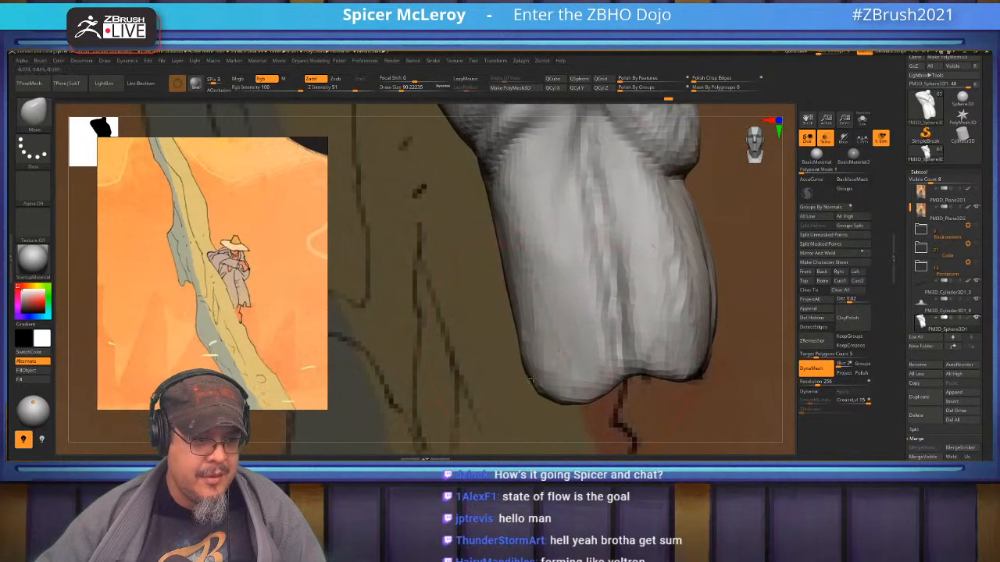
right_click_drag(531, 379, 584, 357)
mouse_move(583, 358)
left_mouse_down()
mouse_move(580, 332)
mouse_move(640, 315)
left_mouse_up()
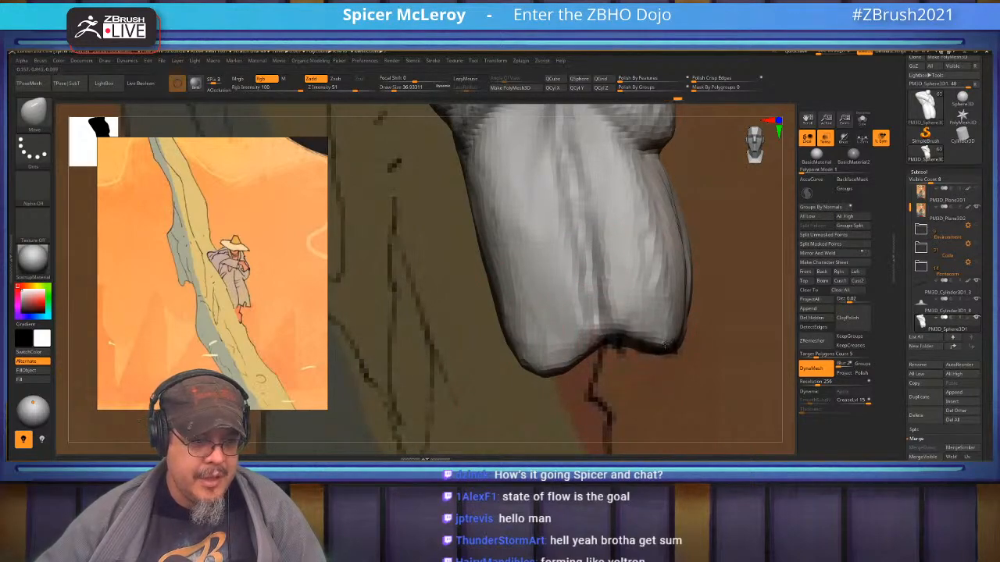
- Select the hat and tilt it over the figure's head so its brim slopes like the reference
right_click_drag(660, 168, 642, 406, "alt")
mouse_move(623, 251)
right_mouse_down()
mouse_move(641, 260)
mouse_move(618, 196)
right_mouse_up()
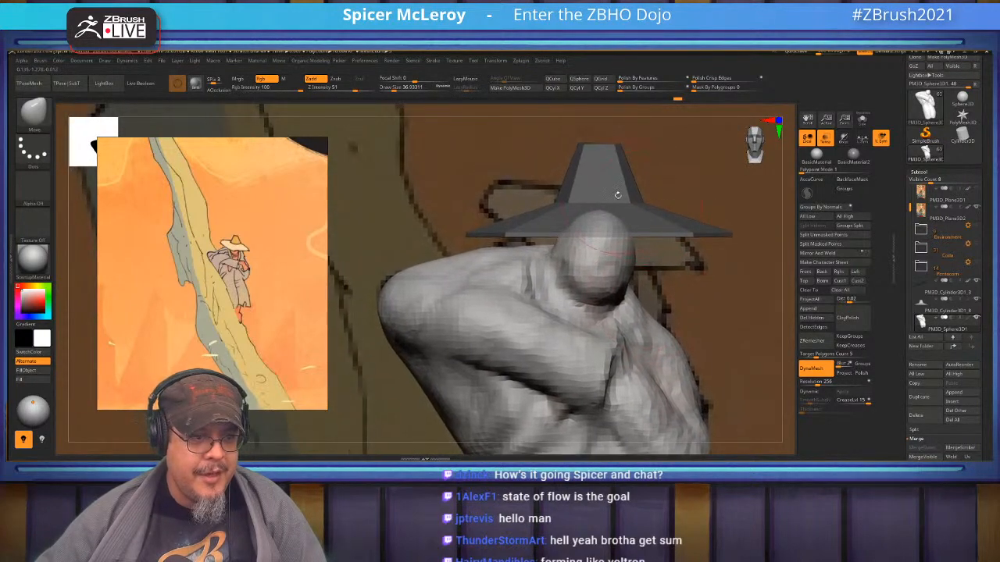
left_click(622, 188, "alt")
key("w")
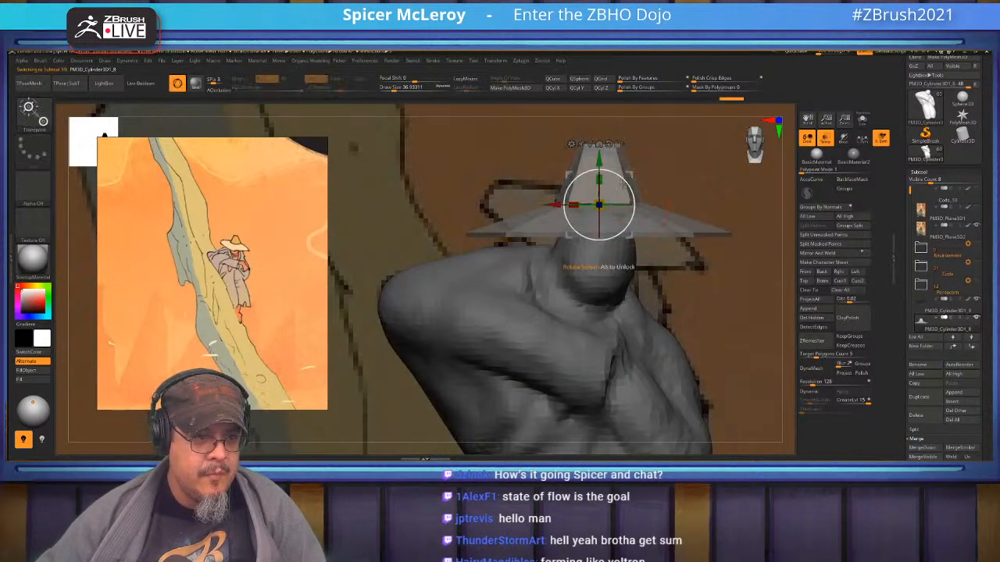
key("ctrl+z")
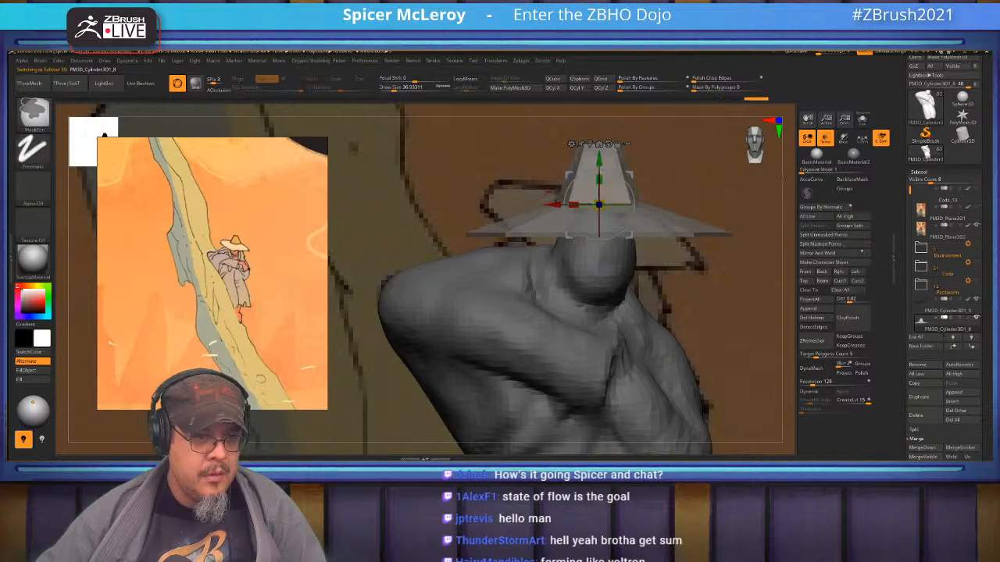
left_click_drag(623, 179, 599, 212)
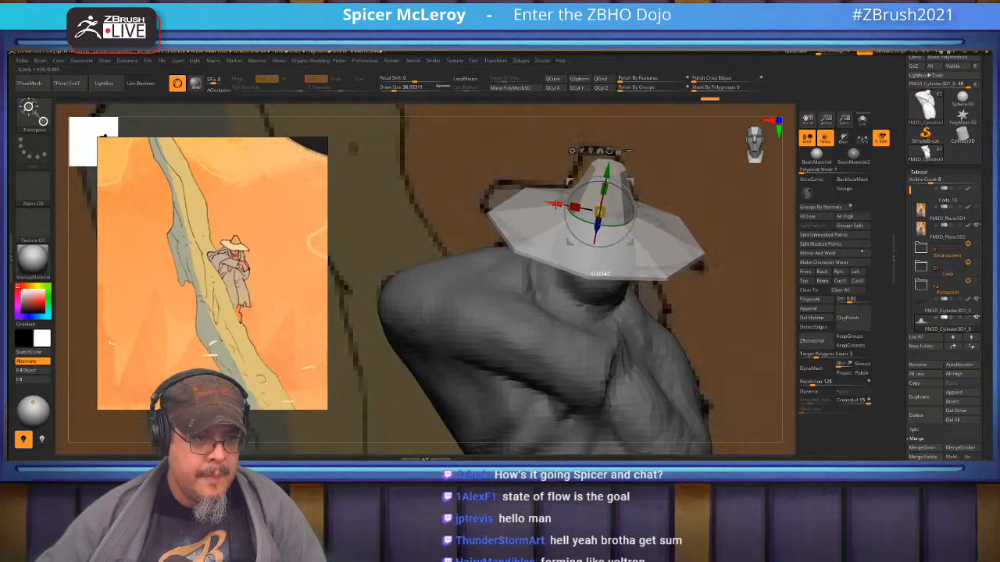
key("q")
- Isolate the robed figure and remesh it with DynaMesh at a resolution of 512
mouse_move(622, 244)
right_mouse_down()
mouse_move(655, 227)
mouse_move(586, 242)
mouse_move(538, 279)
mouse_move(423, 223)
mouse_move(352, 234)
mouse_move(354, 261)
mouse_move(359, 234)
mouse_move(598, 328)
right_mouse_up()
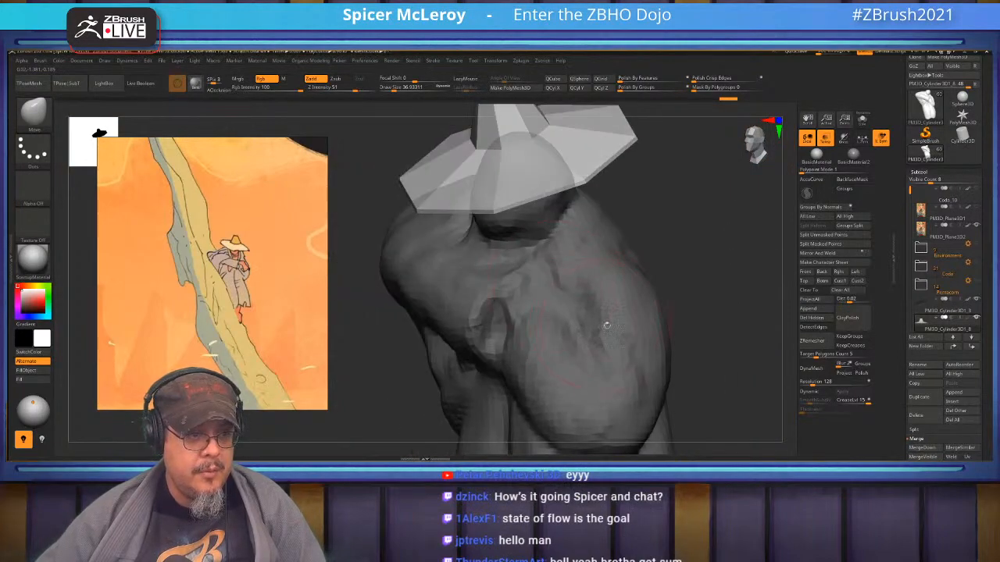
left_click(607, 325, "alt")
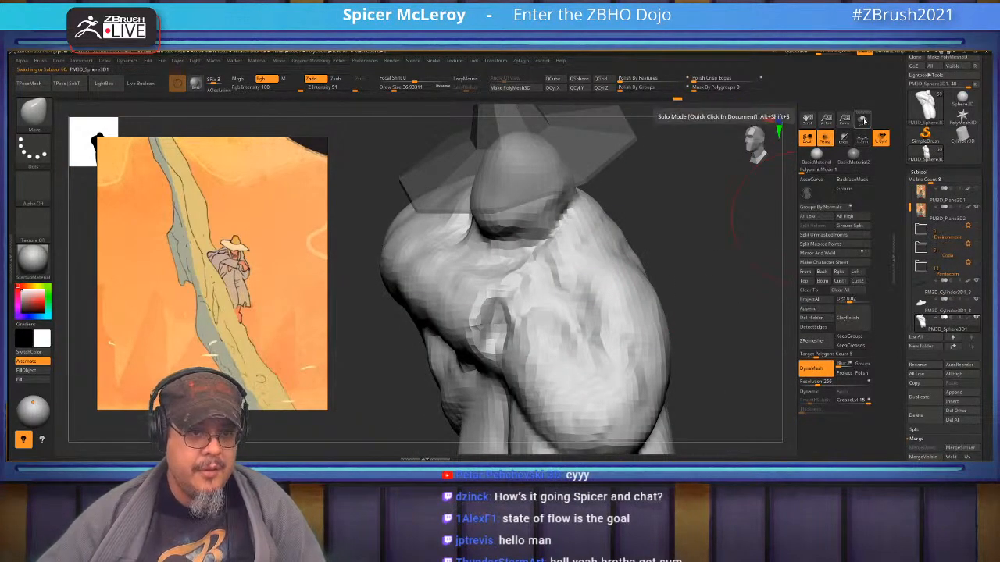
left_click(862, 119)
right_click_drag(695, 289, 711, 322)
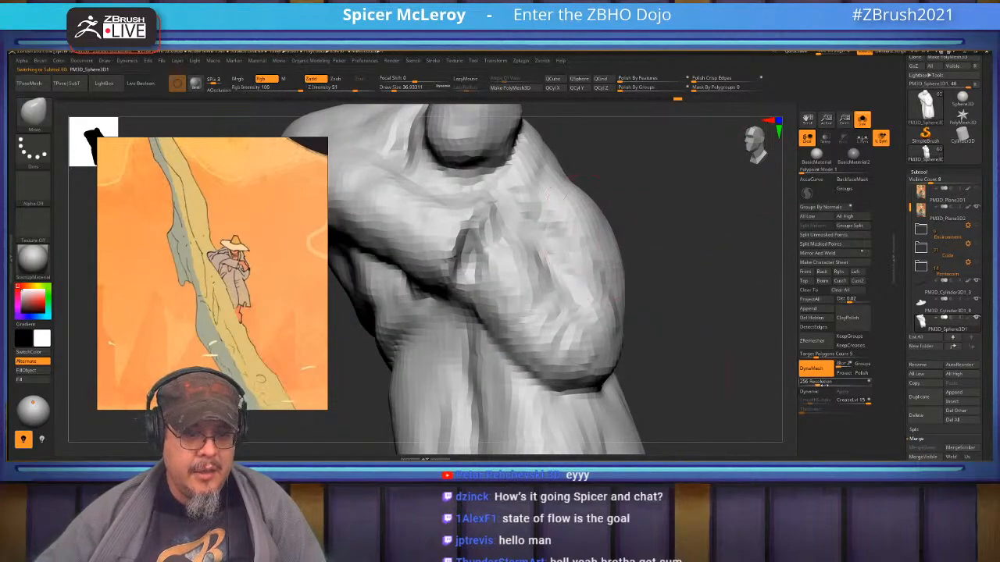
left_click_drag(815, 382, 824, 382)
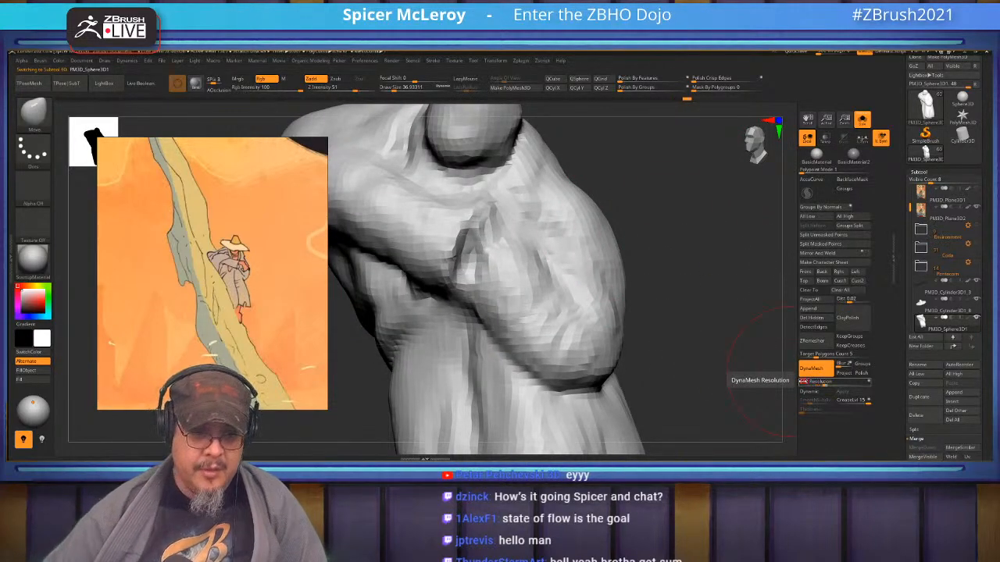
left_click_drag(677, 267, 669, 268, "ctrl")
- Build up the cloth around the sleeve opening at the crossed arms with ClayBuildup at a draw size of about 14
mouse_move(610, 234)
right_mouse_down()
mouse_move(639, 296)
mouse_move(649, 281)
mouse_move(620, 246)
mouse_move(627, 278)
mouse_move(592, 266)
mouse_move(596, 276)
mouse_move(648, 298)
mouse_move(663, 261)
mouse_move(604, 268)
mouse_move(622, 274)
mouse_move(655, 233)
mouse_move(645, 257)
mouse_move(658, 247)
mouse_move(636, 239)
mouse_move(617, 260)
right_mouse_up()
key("b")
key("c")
key("b")
key("s")
left_click_drag(617, 260, 604, 265)
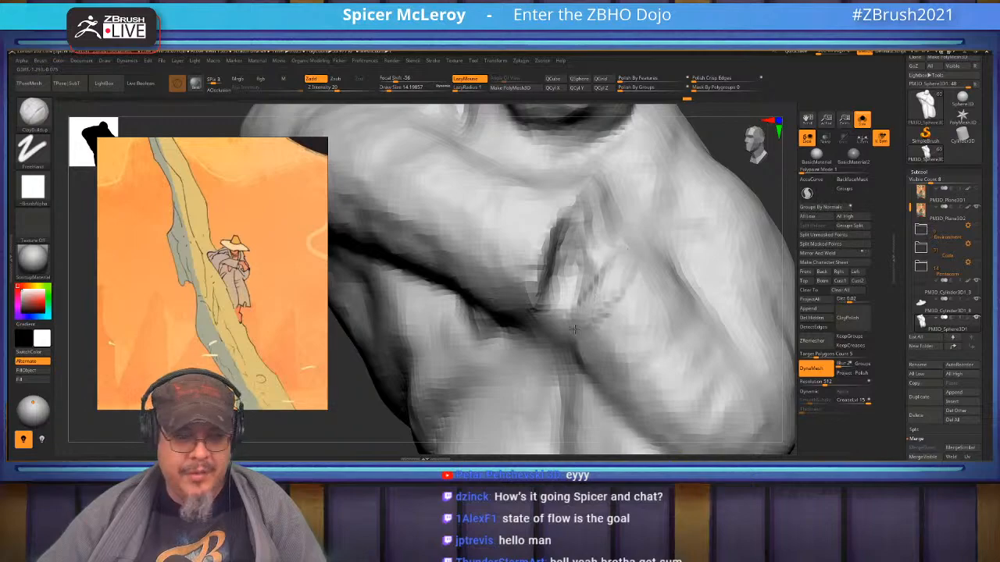
- Fill out the folds of the bent arm's sleeve with ClayBuildup at a draw size of about 23
mouse_move(607, 347)
right_mouse_down()
mouse_move(588, 266)
mouse_move(561, 261)
right_mouse_up()
key("s")
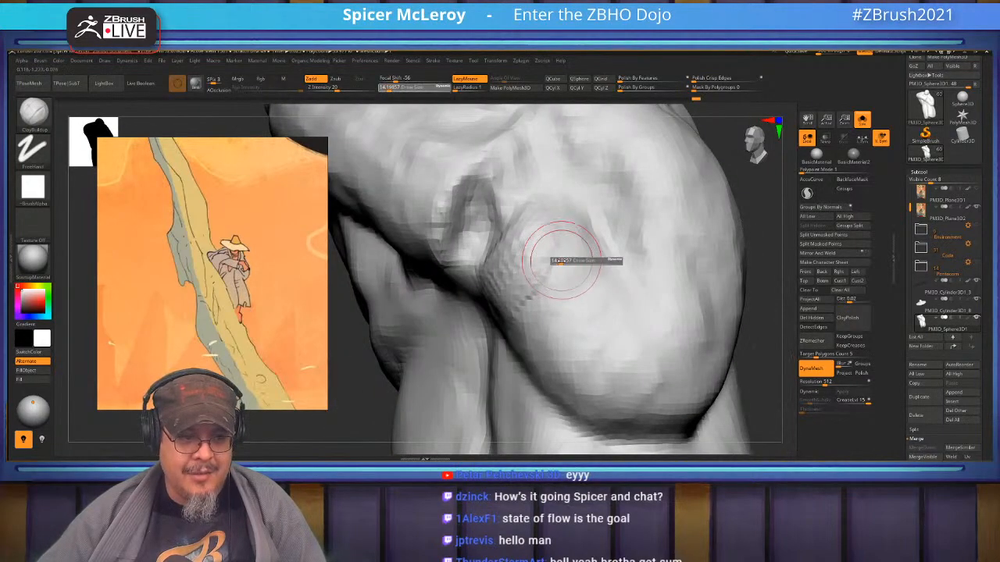
left_click_drag(563, 260, 574, 234)
mouse_move(601, 293)
left_mouse_down()
mouse_move(609, 335)
mouse_move(673, 364)
left_mouse_up()
mouse_move(625, 344)
right_mouse_down()
mouse_move(576, 326)
mouse_move(608, 209)
mouse_move(574, 197)
right_mouse_up()
- Build long diagonal drapery folds across the robe's back and side with ClayBuildup at a draw size of about 59
mouse_move(573, 292)
right_mouse_down("ctrl")
mouse_move(559, 242)
mouse_move(508, 266)
mouse_move(520, 229)
mouse_move(536, 227)
mouse_move(547, 205)
mouse_move(544, 222)
right_mouse_up("ctrl")
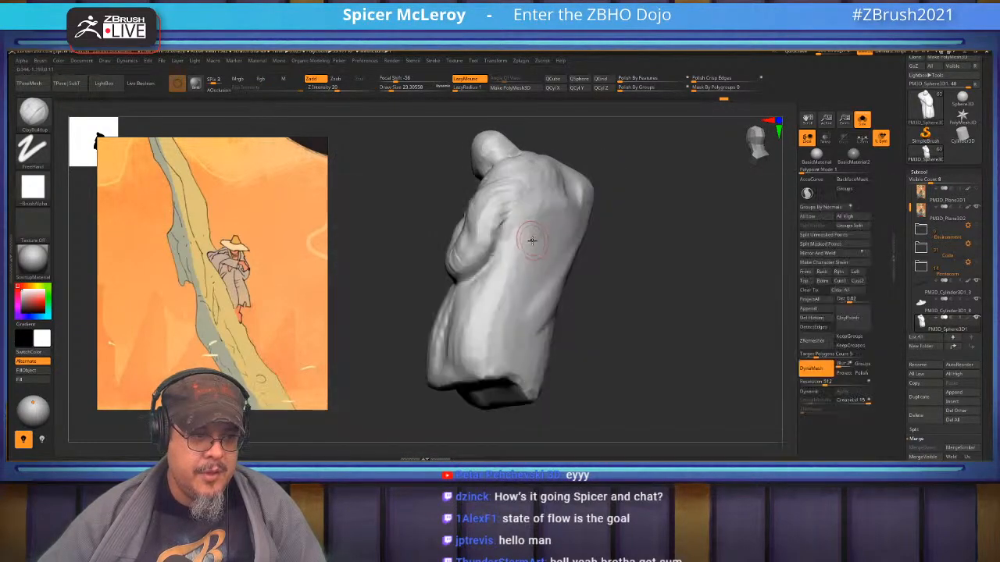
left_click_drag(534, 242, 536, 242)
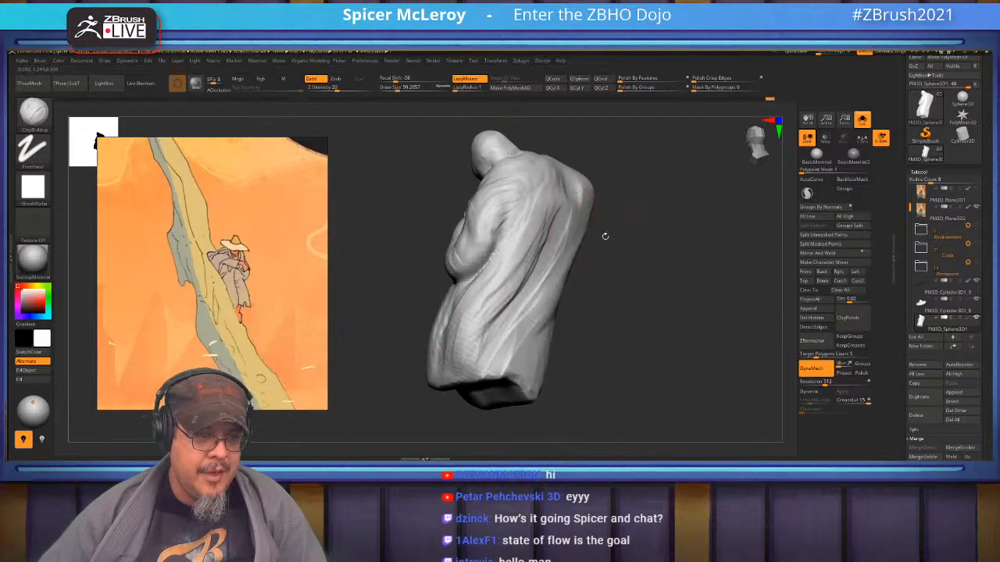
left_click_drag(599, 234, 604, 188)
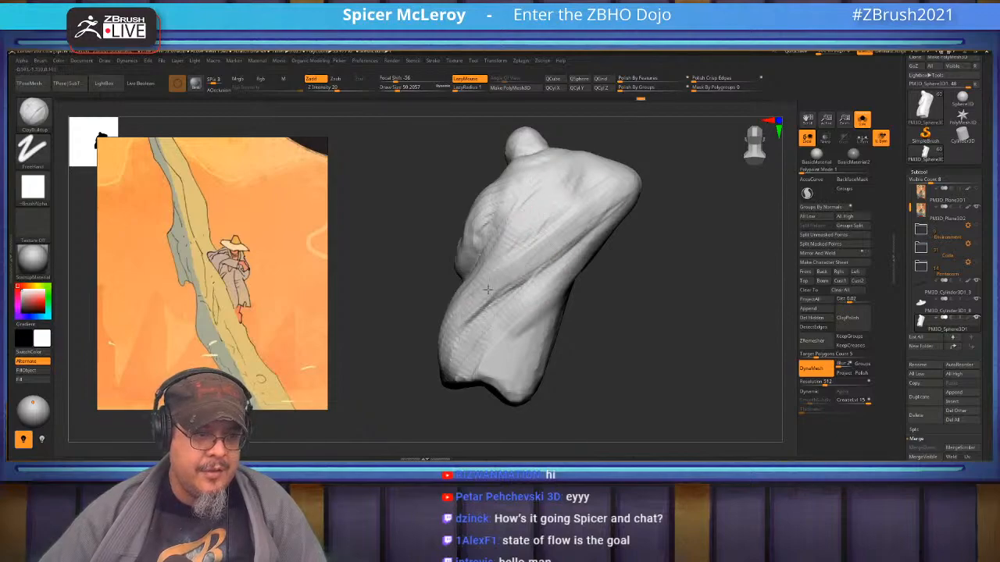
left_click_drag(510, 272, 591, 295)
mouse_move(516, 387)
left_mouse_down()
mouse_move(584, 332)
mouse_move(506, 311)
mouse_move(511, 341)
left_mouse_up()
mouse_move(545, 236)
left_mouse_down()
mouse_move(609, 223)
mouse_move(527, 289)
left_mouse_up()
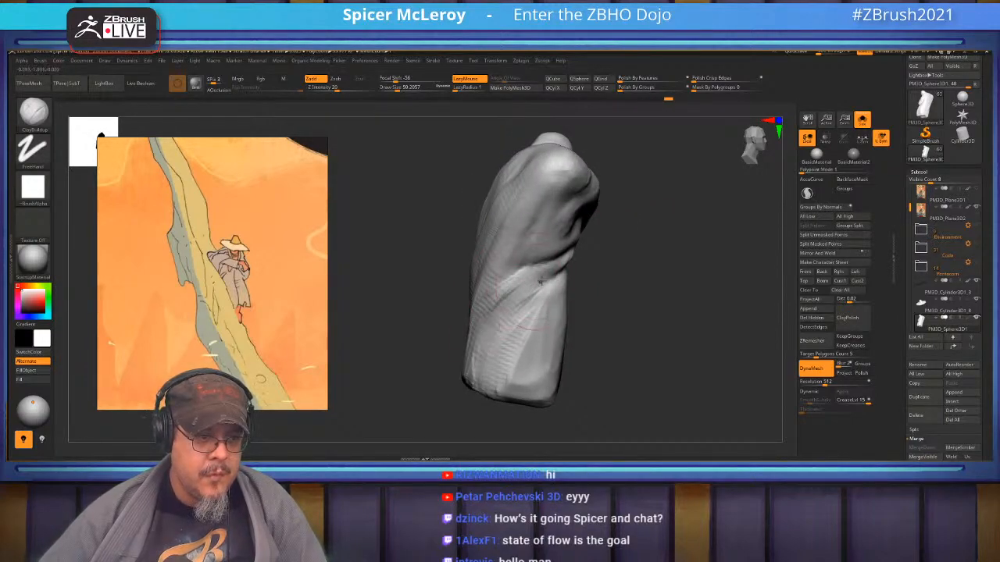
- Continue the ClayBuildup folds around the robe's lower front and far side, and onto the upper back
left_click_drag(523, 307, 606, 279)
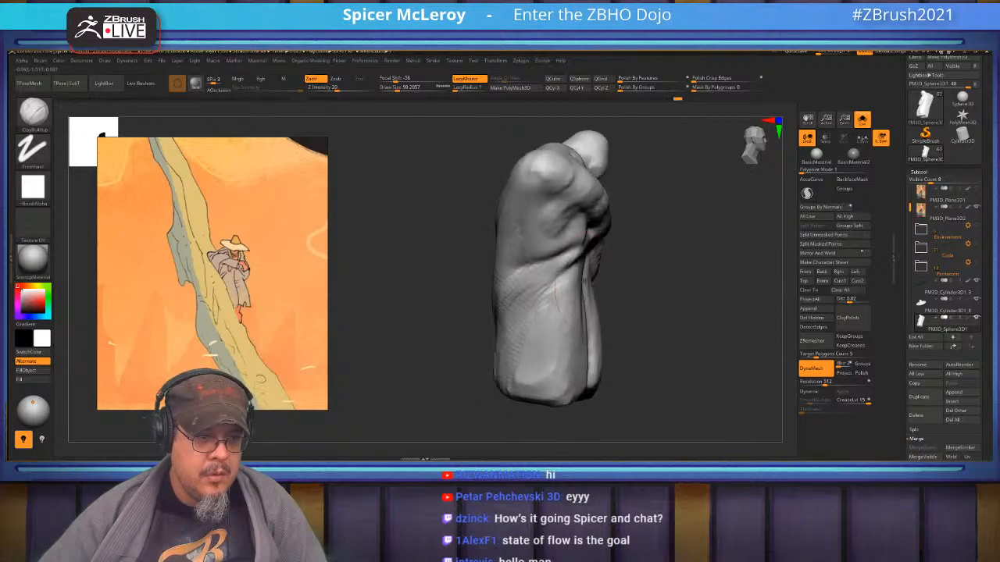
left_click_drag(554, 299, 588, 263)
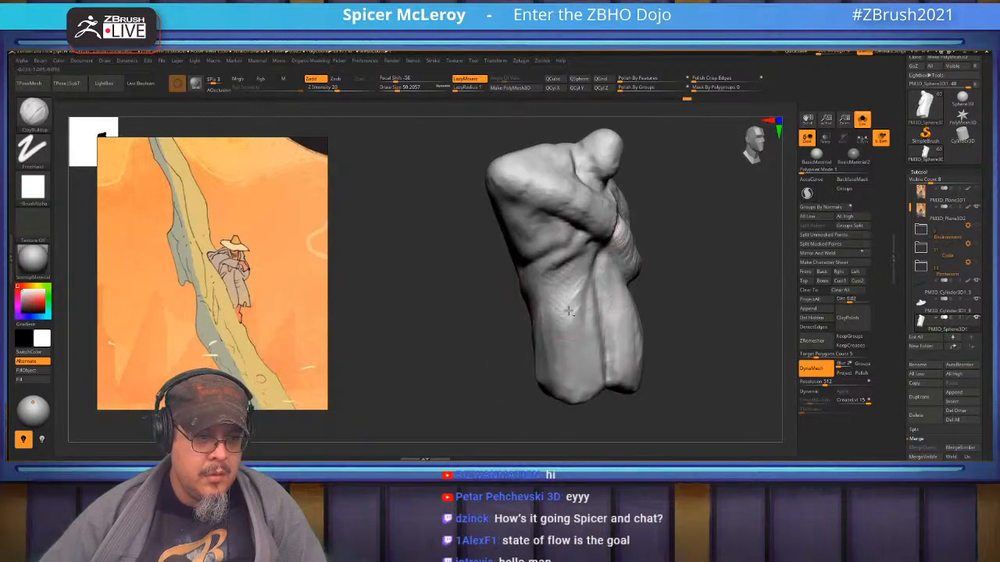
left_click_drag(579, 363, 588, 309)
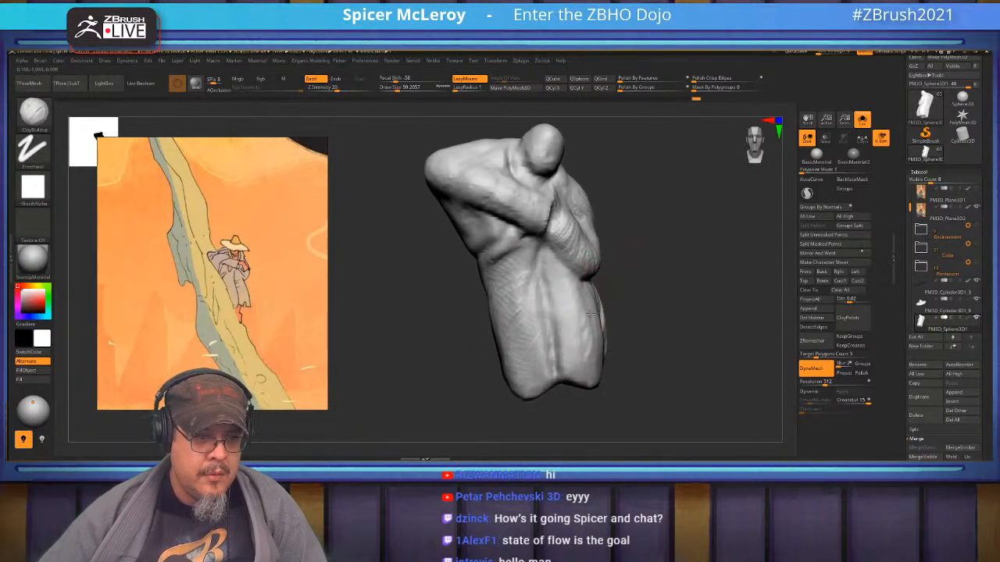
left_click_drag(664, 325, 589, 307)
left_click_drag(647, 315, 623, 305)
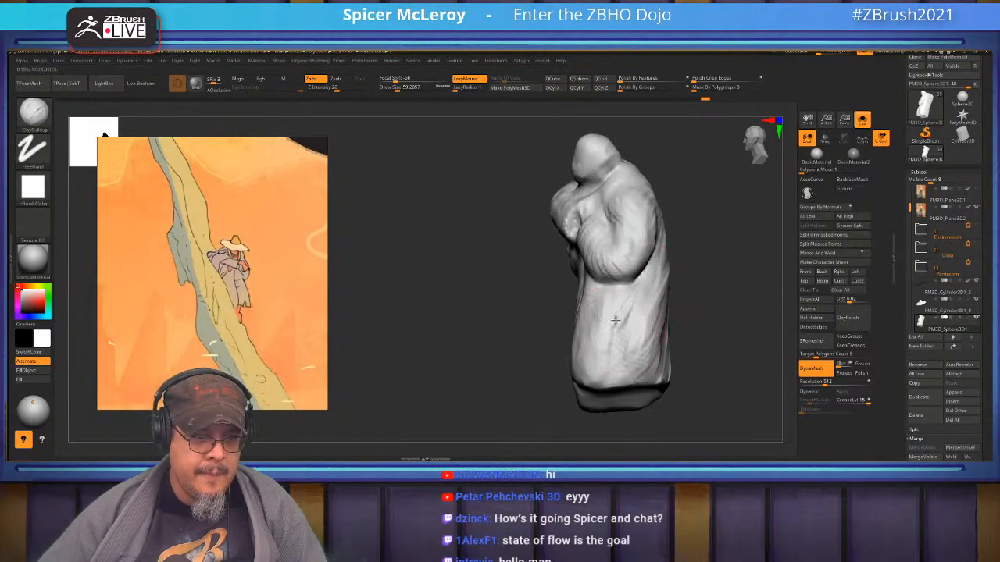
left_click_drag(616, 375, 717, 261)
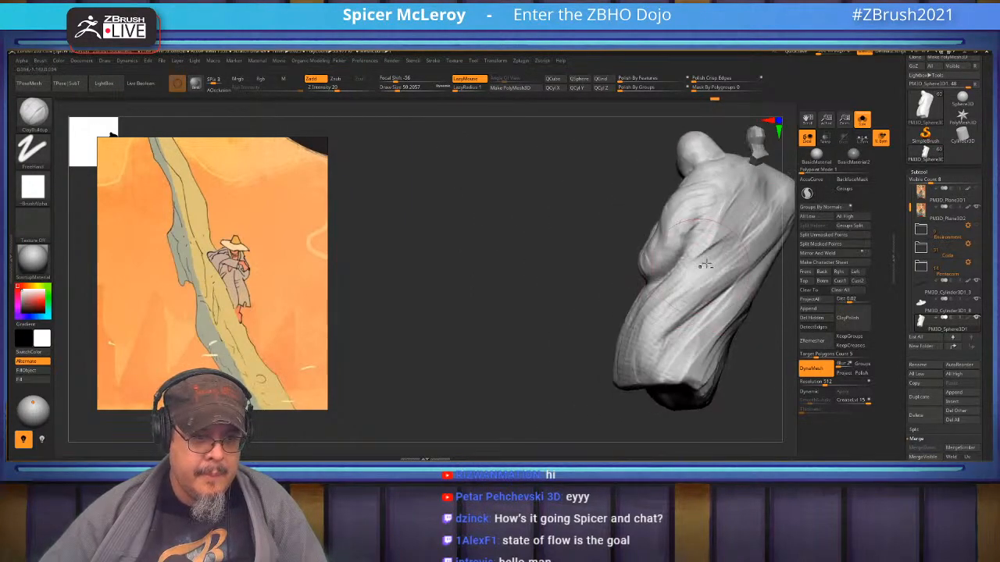
mouse_move(719, 222)
left_mouse_down()
mouse_move(675, 301)
mouse_move(660, 307)
left_mouse_up()
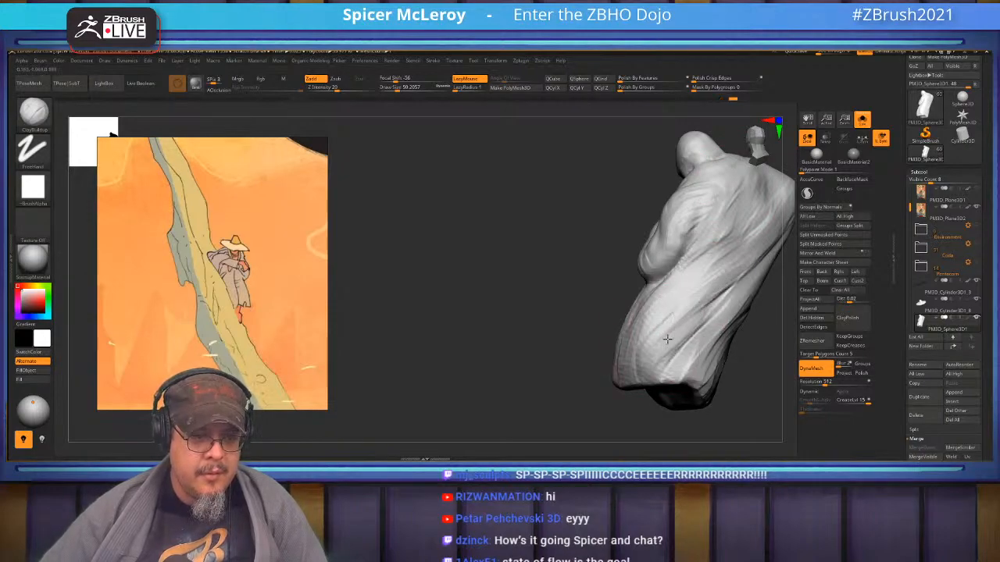
- Enlarge the hatted figure in the reference, then build up and smooth the head at a draw size of about 17
mouse_move(560, 349)
left_mouse_down()
mouse_move(579, 270)
mouse_move(576, 299)
mouse_move(561, 292)
left_mouse_up()
scroll(139, 309, "up", 6)
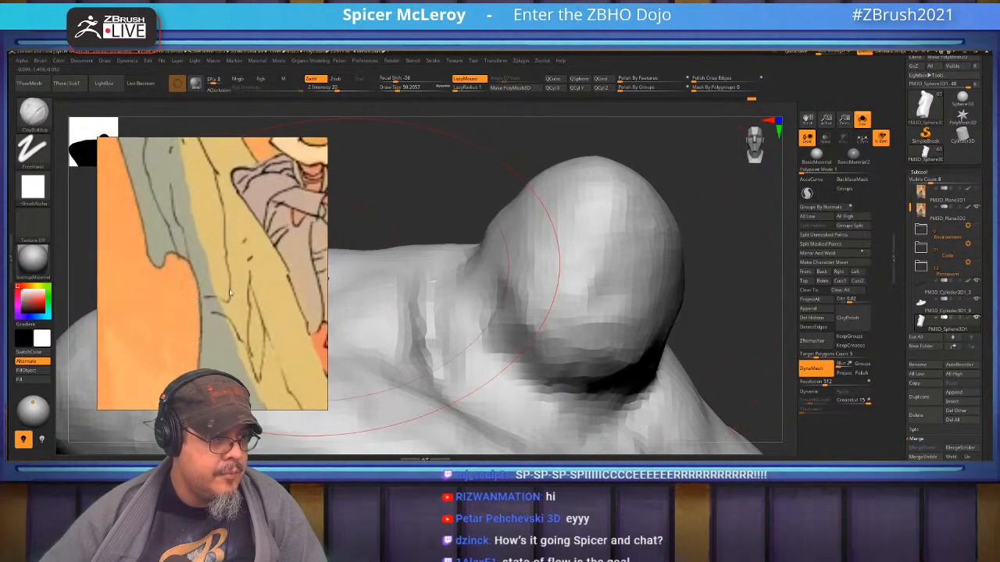
scroll(139, 309, "down", 2)
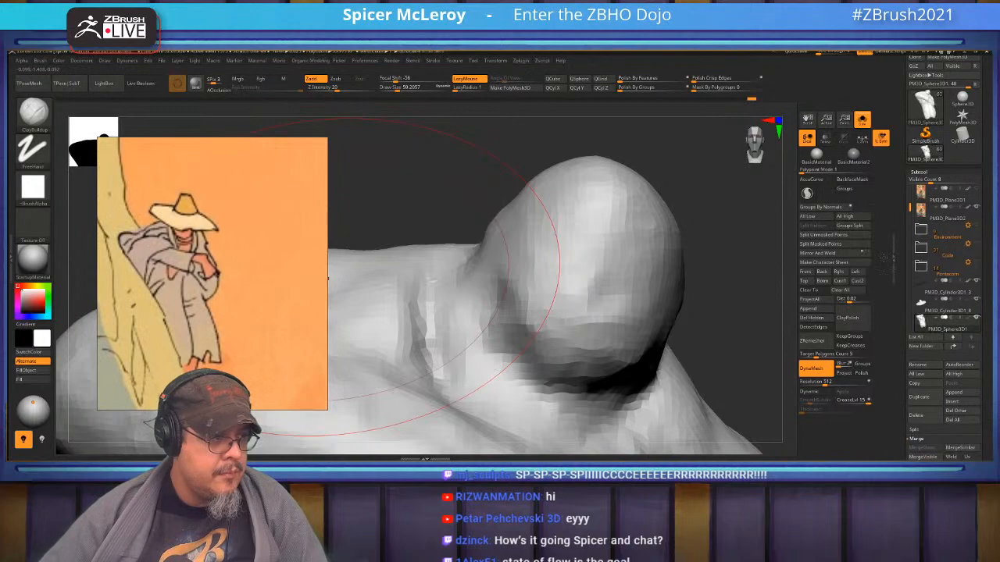
mouse_move(521, 279)
right_mouse_down()
mouse_move(578, 261)
mouse_move(551, 273)
mouse_move(519, 240)
mouse_move(521, 301)
mouse_move(534, 286)
right_mouse_up()
key("b")
key("s")
mouse_move(534, 286)
left_mouse_down()
mouse_move(474, 227)
mouse_move(606, 284)
mouse_move(531, 283)
mouse_move(465, 198)
mouse_move(473, 264)
mouse_move(528, 280)
left_mouse_up()
right_click_drag(534, 291, 500, 270)
mouse_move(556, 291)
left_mouse_down()
mouse_move(606, 307)
mouse_move(633, 297)
mouse_move(516, 301)
mouse_move(547, 239)
left_mouse_up()
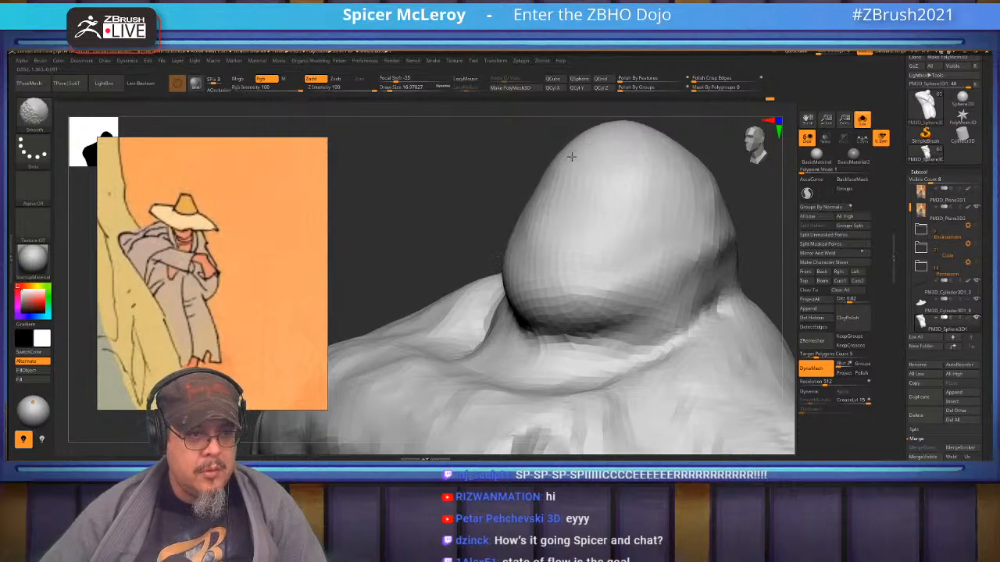
left_click_drag(560, 152, 630, 207, "shift")
mouse_move(630, 242)
right_mouse_down()
mouse_move(594, 262)
mouse_move(652, 211)
mouse_move(649, 269)
right_mouse_up()
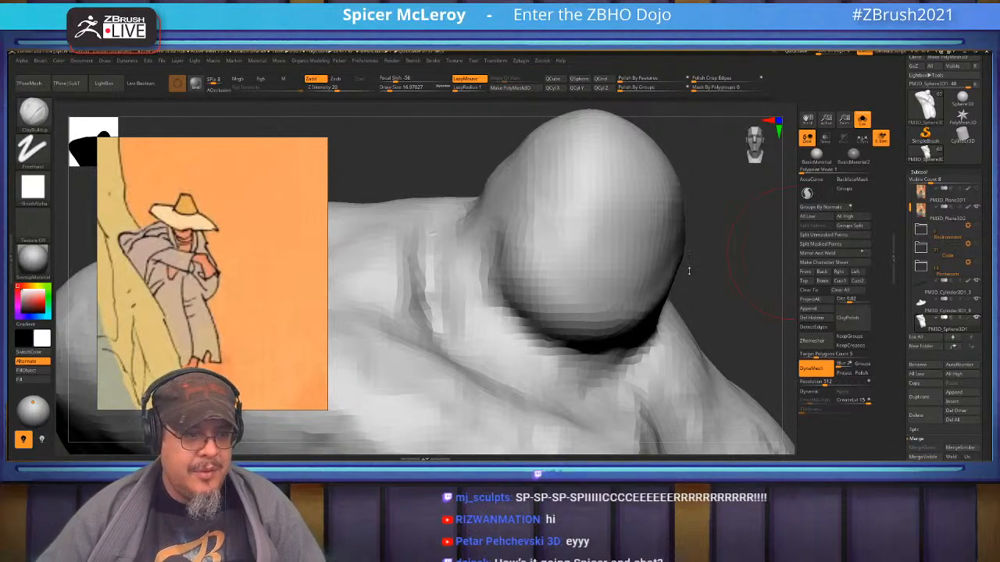
- Build up the back of the neck and the collar behind the head with ClayBuildup, then smooth the transition
mouse_move(712, 271)
right_mouse_down("ctrl")
mouse_move(714, 286)
mouse_move(621, 238)
mouse_move(576, 264)
mouse_move(586, 296)
mouse_move(545, 271)
right_mouse_up("ctrl")
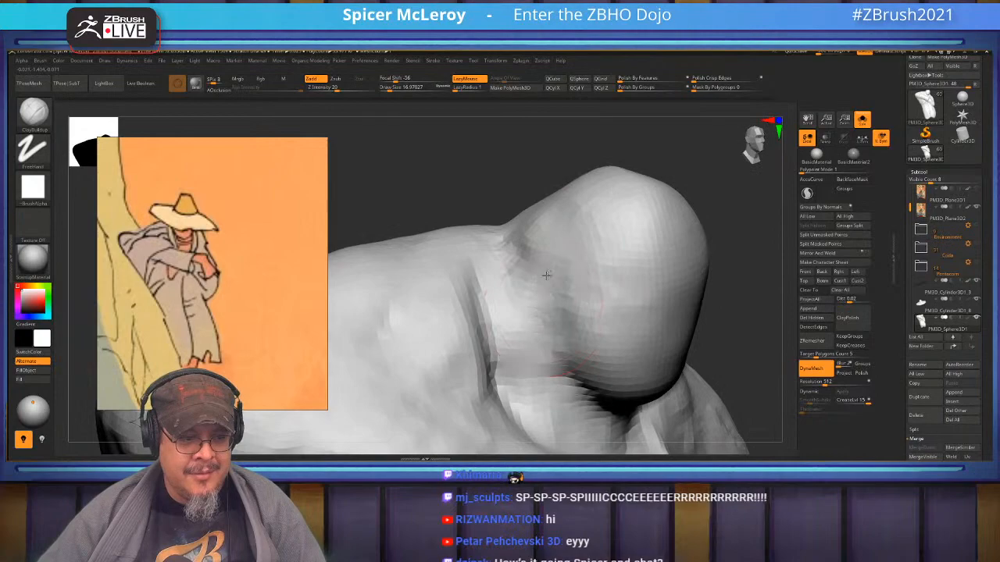
right_click_drag(547, 231, 578, 276)
mouse_move(530, 264)
right_mouse_down()
mouse_move(461, 234)
mouse_move(499, 215)
mouse_move(502, 183)
right_mouse_up()
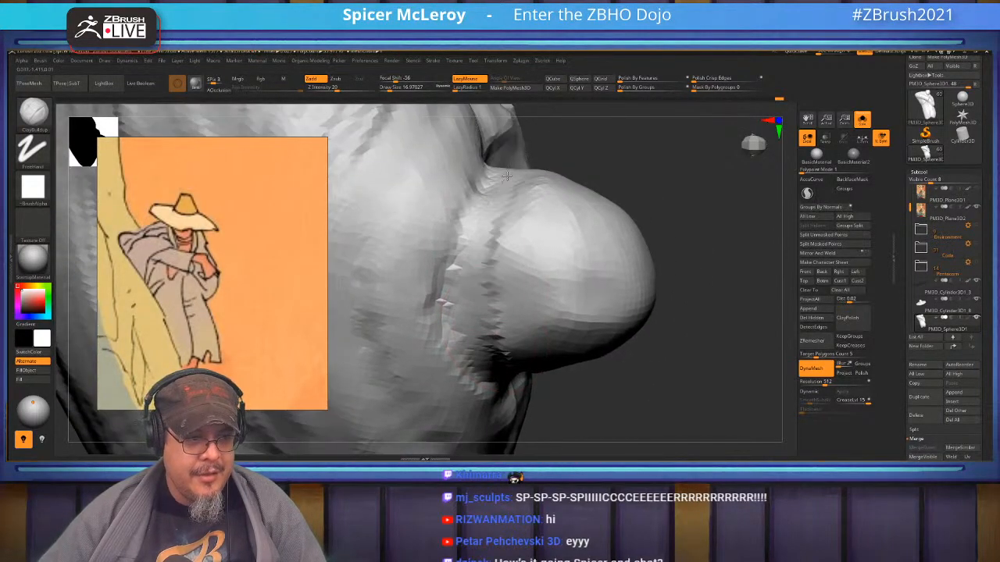
right_click_drag(484, 282, 484, 299)
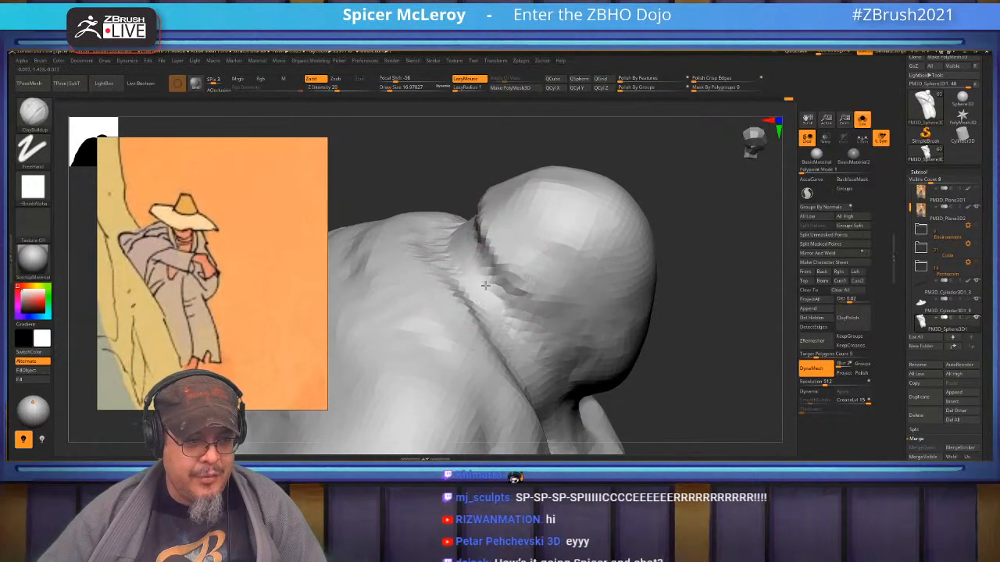
right_click_drag(466, 238, 547, 276)
left_click_drag(486, 266, 532, 274, "shift")
mouse_move(497, 246)
right_mouse_down()
mouse_move(509, 272)
mouse_move(489, 240)
right_mouse_up()
mouse_move(507, 336)
right_mouse_down()
mouse_move(573, 232)
mouse_move(550, 260)
right_mouse_up()
- Reshape the head and the raised shoulder's outline with the Move brush at draw sizes of about 35 to 48
key("b")
key("m")
key("v")
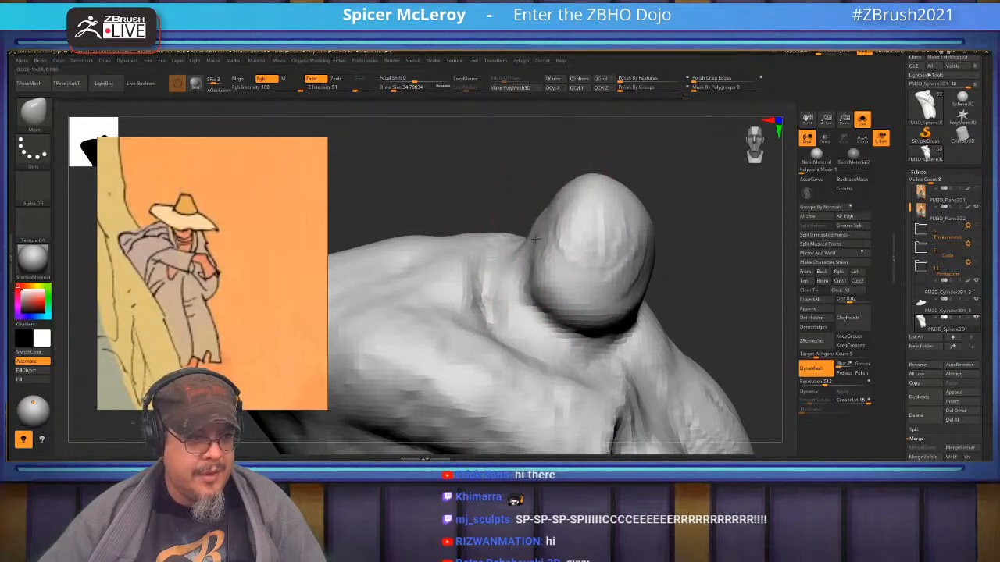
mouse_move(558, 238)
right_mouse_down()
mouse_move(691, 213)
mouse_move(677, 229)
right_mouse_up()
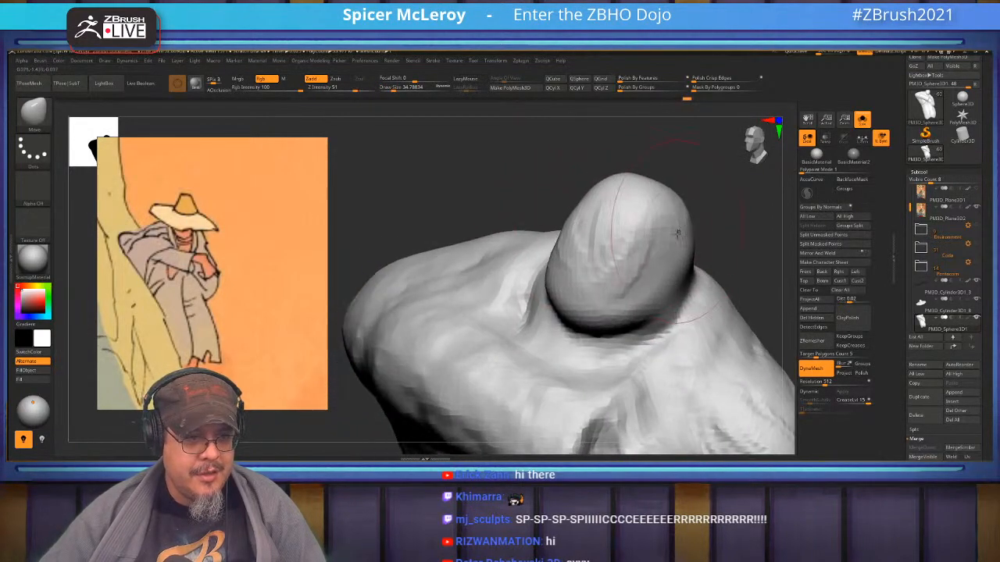
right_click_drag(657, 295, 610, 326)
right_click_drag(581, 273, 522, 289)
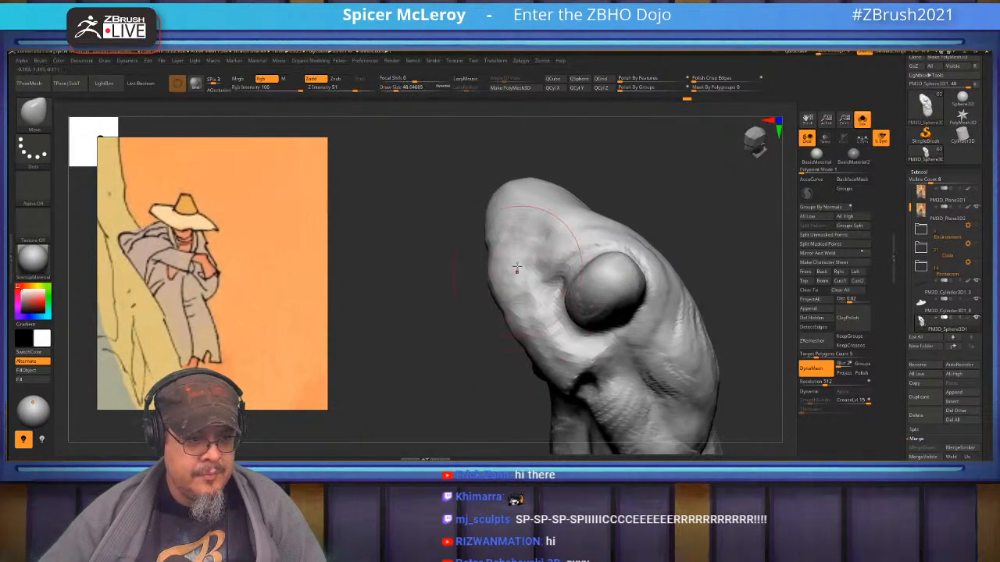
mouse_move(545, 201)
right_mouse_down()
mouse_move(563, 234)
mouse_move(545, 191)
mouse_move(532, 204)
mouse_move(535, 223)
right_mouse_up()
mouse_move(560, 284)
right_mouse_down()
mouse_move(604, 256)
mouse_move(583, 282)
mouse_move(566, 269)
mouse_move(588, 287)
mouse_move(598, 282)
mouse_move(619, 247)
right_mouse_up()
- Crease the shoulder cloth beside the neck with DamStandard and build up its folds with ClayBuildup at draw sizes of about 16 and 33
key("b")
key("d")
key("s")
key("b")
key("c")
key("b")
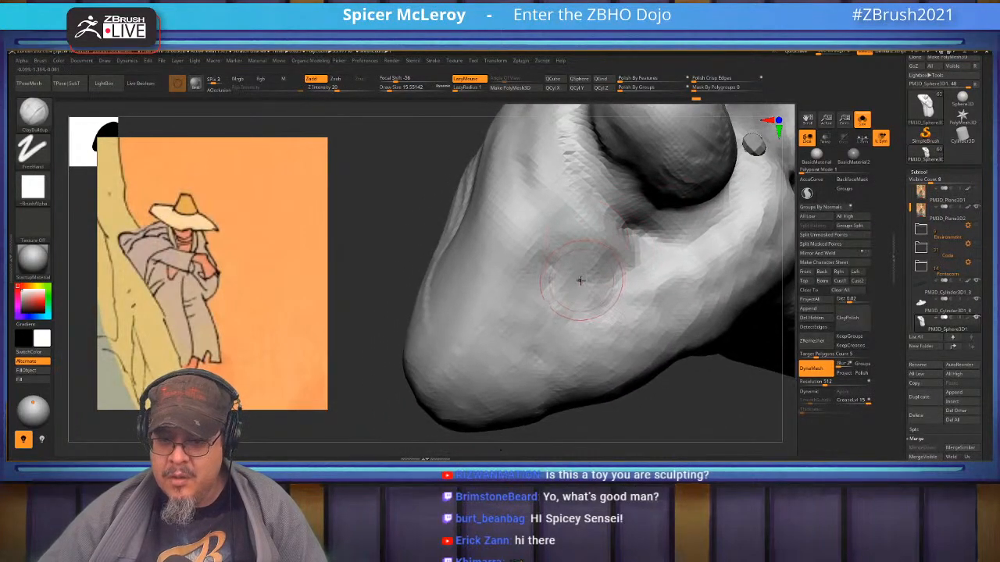
right_click_drag(574, 277, 528, 245)
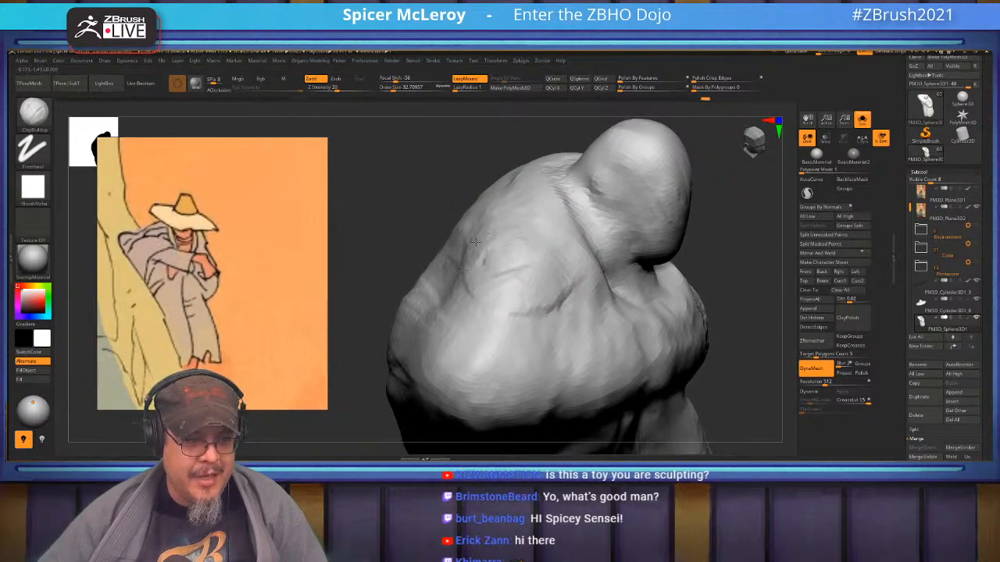
mouse_move(480, 276)
right_mouse_down()
mouse_move(540, 264)
mouse_move(527, 283)
mouse_move(575, 247)
right_mouse_up()
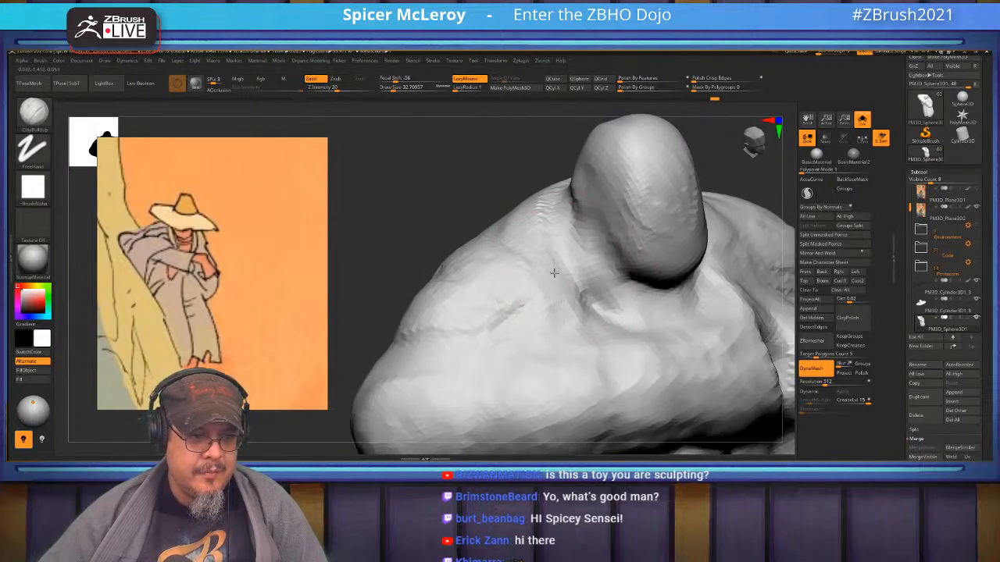
- Examine the head, neck and shoulders of the robed figure from the front, side and back with the Move brush active
key("shift")
mouse_move(497, 281)
right_mouse_down()
mouse_move(554, 252)
mouse_move(535, 266)
mouse_move(516, 243)
mouse_move(536, 266)
mouse_move(554, 266)
mouse_move(531, 252)
mouse_move(451, 287)
mouse_move(453, 263)
mouse_move(596, 295)
right_mouse_up()
mouse_move(623, 241)
right_mouse_down()
mouse_move(567, 267)
mouse_move(520, 244)
right_mouse_up()
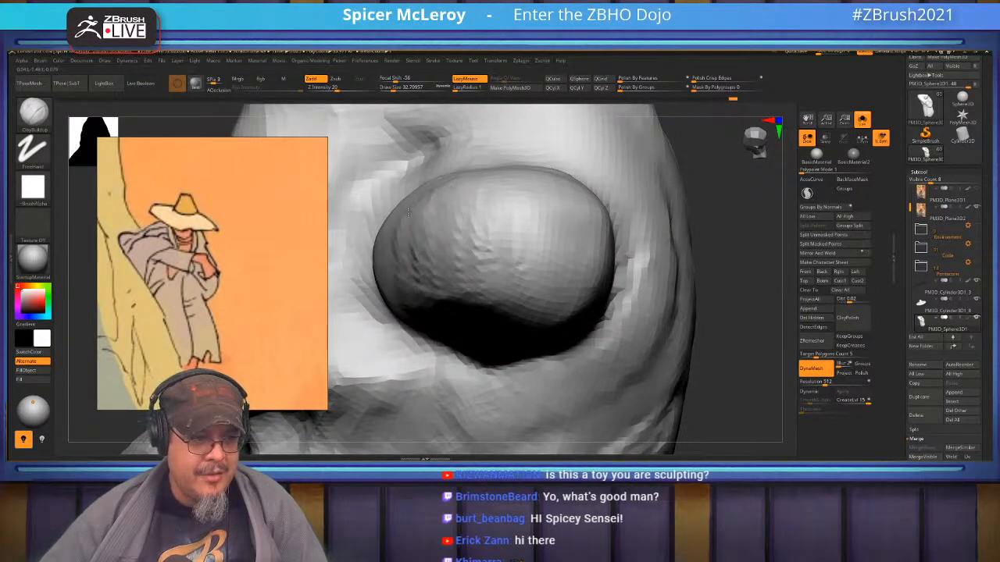
mouse_move(574, 243)
right_mouse_down()
mouse_move(564, 197)
mouse_move(523, 201)
mouse_move(522, 267)
mouse_move(510, 240)
right_mouse_up()
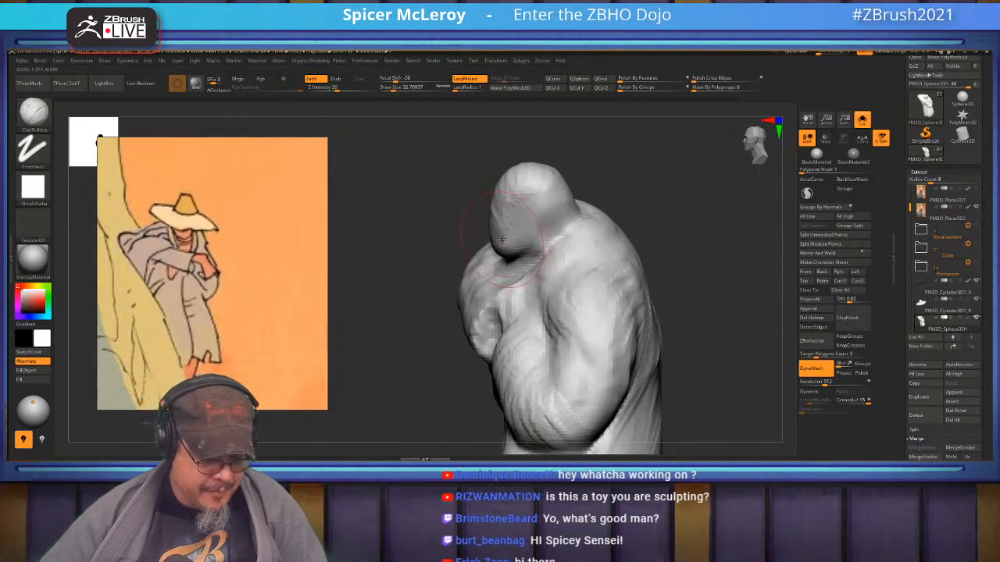
key("b")
key("m")
key("v")
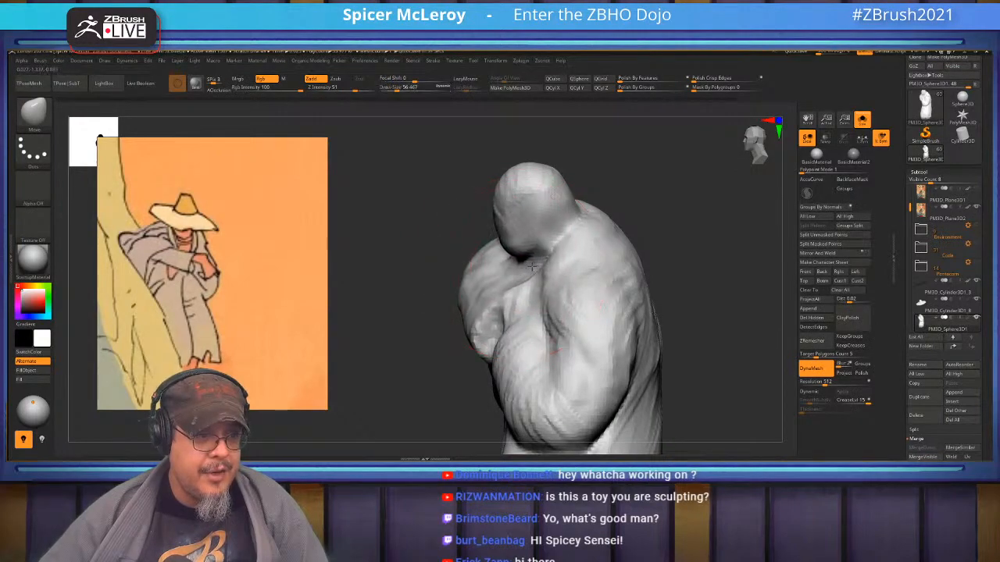
mouse_move(520, 264)
right_mouse_down()
mouse_move(658, 229)
mouse_move(617, 266)
mouse_move(451, 324)
mouse_move(687, 258)
right_mouse_up()
mouse_move(446, 302)
right_mouse_down()
mouse_move(683, 268)
mouse_move(694, 212)
right_mouse_up()
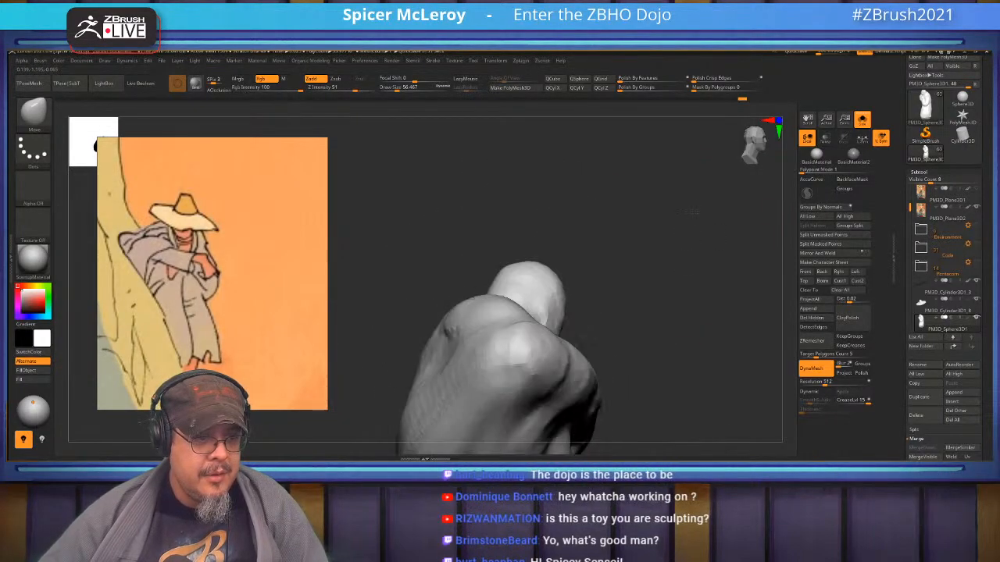
mouse_move(643, 293)
right_mouse_down()
mouse_move(669, 259)
mouse_move(489, 239)
mouse_move(604, 249)
mouse_move(602, 257)
mouse_move(587, 252)
mouse_move(597, 250)
right_mouse_up()
- Mask the start of the cape around the raised arm and shoulder with MaskPen at a draw size of about 33
key("b")
key("c")
key("b")
mouse_move(527, 278)
right_mouse_down()
mouse_move(583, 239)
mouse_move(576, 248)
right_mouse_up()
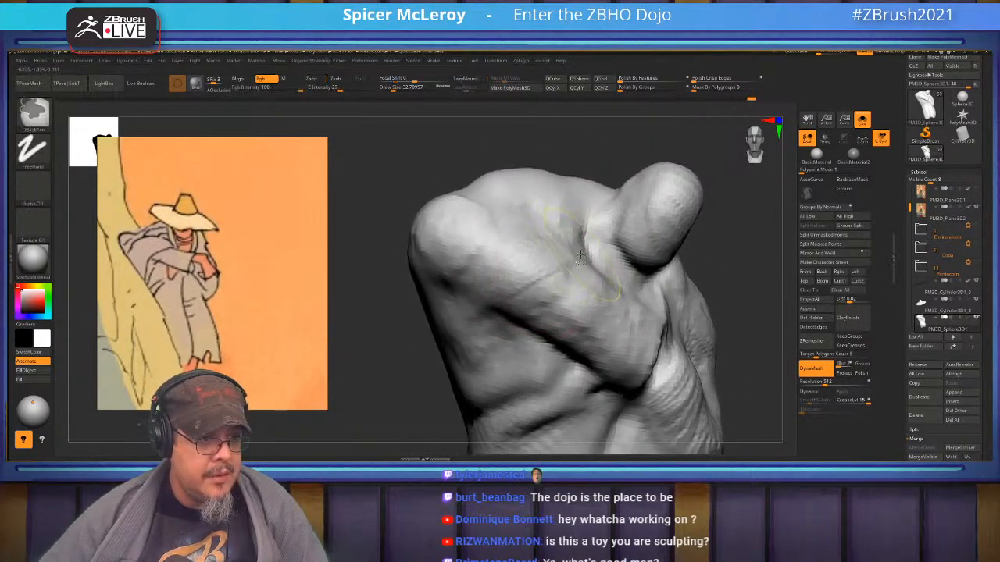
mouse_move(467, 380)
right_mouse_down()
mouse_move(493, 314)
mouse_move(422, 330)
right_mouse_up()
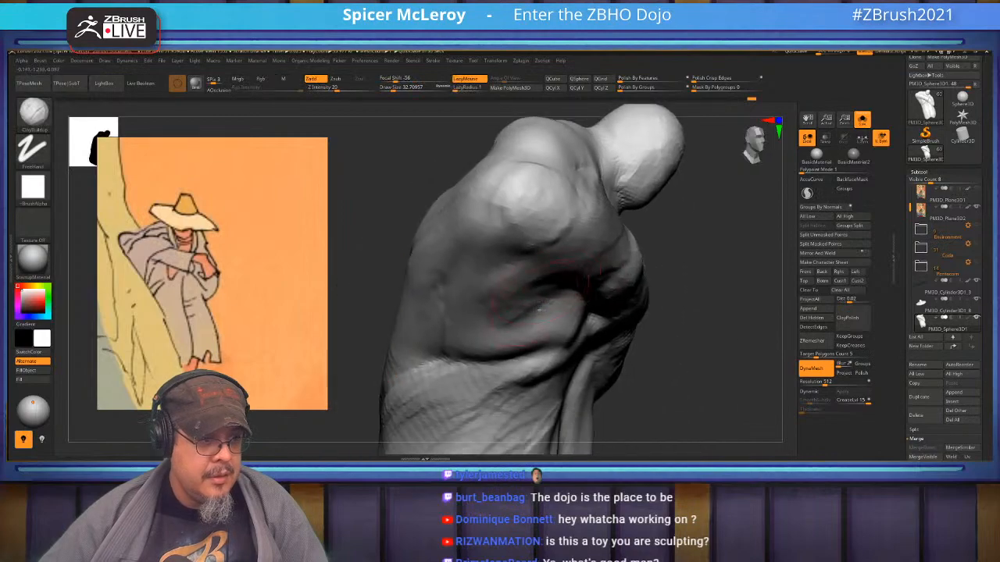
left_click_drag(465, 337, 427, 373, "shift")
right_click_drag(454, 312, 405, 366)
left_click_drag(404, 369, 350, 358, "ctrl")
right_click_drag(391, 352, 467, 344)
mouse_move(464, 359)
left_mouse_down("ctrl")
mouse_move(373, 327)
mouse_move(355, 309)
left_mouse_up("ctrl")
- Extend the cape mask over the tops of both shoulders and around the neck
mouse_move(461, 308)
right_mouse_down()
mouse_move(484, 312)
mouse_move(536, 264)
mouse_move(498, 307)
right_mouse_up()
key("ctrl")
mouse_move(446, 283)
left_mouse_down("ctrl")
mouse_move(402, 311)
mouse_move(367, 316)
left_mouse_up("ctrl")
right_click_drag(439, 275, 479, 296)
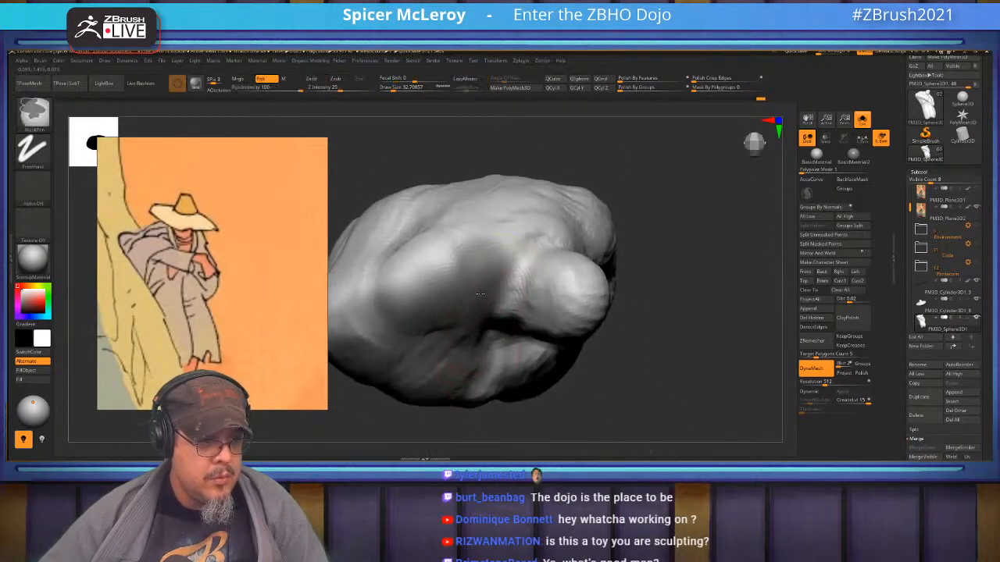
right_click_drag(353, 314, 441, 262)
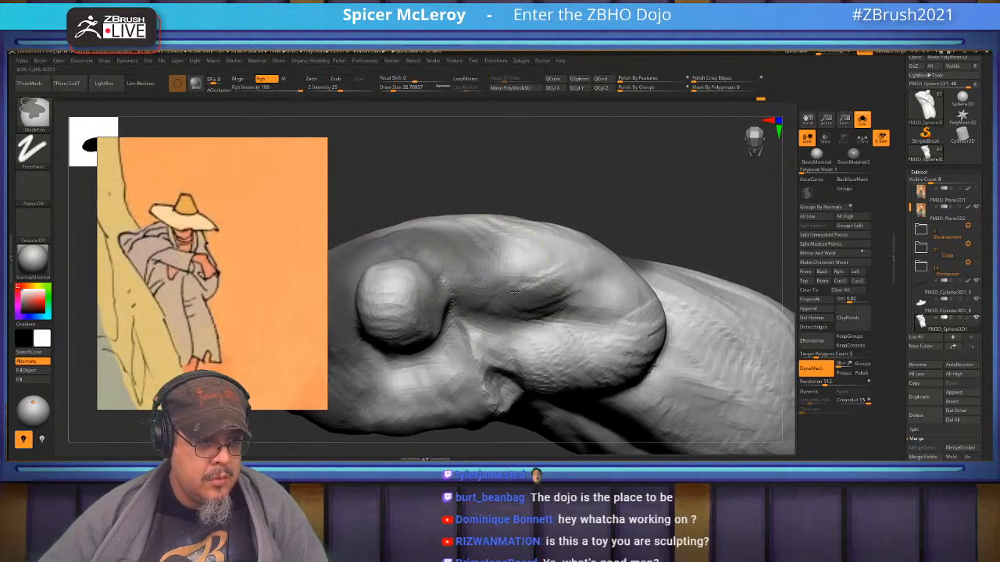
mouse_move(533, 234)
right_mouse_down()
mouse_move(506, 243)
mouse_move(455, 287)
right_mouse_up()
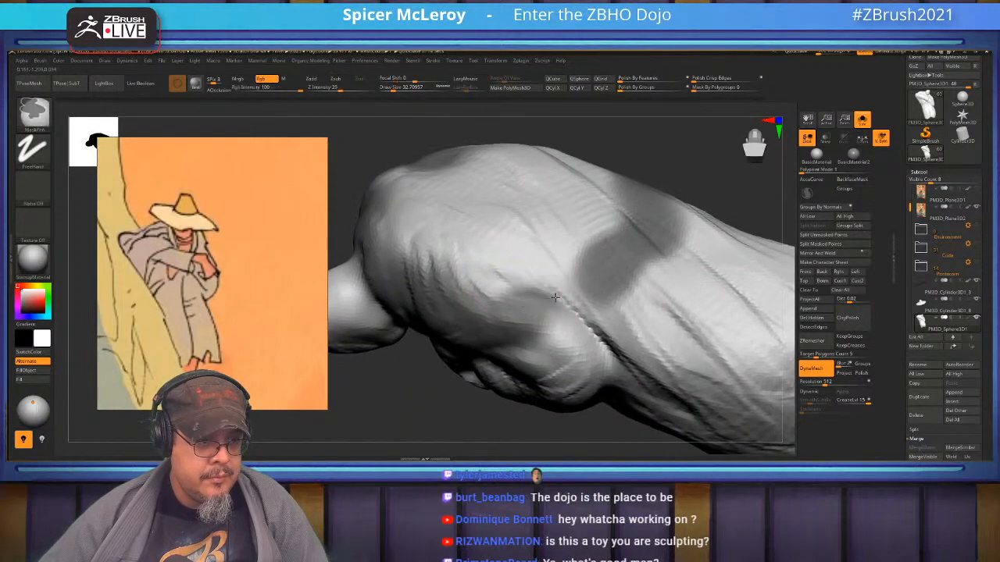
- Mask a band across the figure's back and sides to outline the cape's edge
left_click_drag(455, 287, 410, 190, "ctrl")
mouse_move(410, 190)
right_mouse_down()
mouse_move(464, 227)
mouse_move(358, 214)
right_mouse_up()
mouse_move(411, 281)
right_mouse_down()
mouse_move(453, 263)
mouse_move(424, 289)
right_mouse_up()
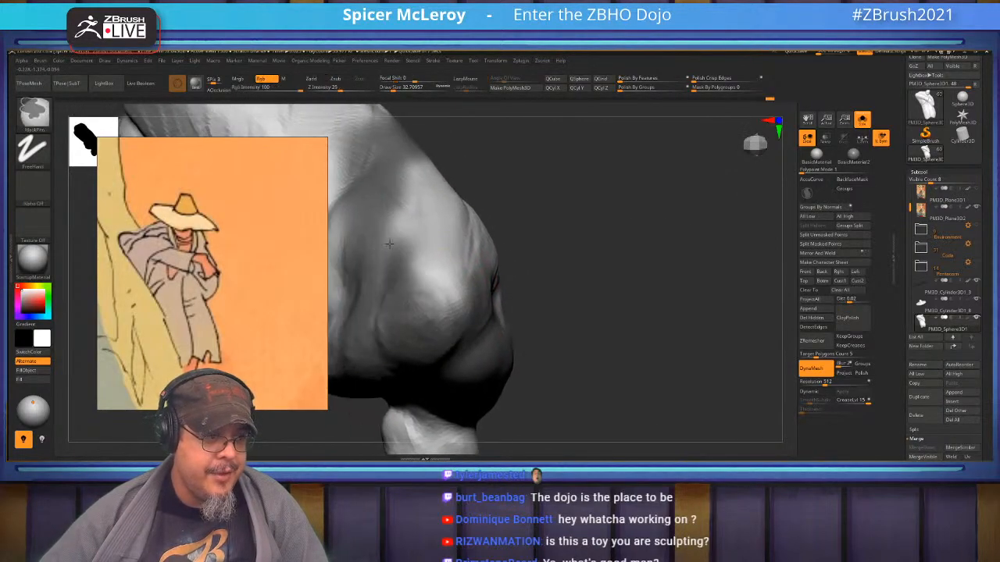
mouse_move(400, 259)
left_mouse_down("ctrl")
mouse_move(444, 261)
mouse_move(464, 215)
left_mouse_up("ctrl")
right_click_drag(464, 215, 417, 271)
mouse_move(417, 270)
left_mouse_down("ctrl")
mouse_move(450, 185)
mouse_move(383, 281)
mouse_move(367, 235)
left_mouse_up("ctrl")
right_click_drag(411, 225, 486, 206)
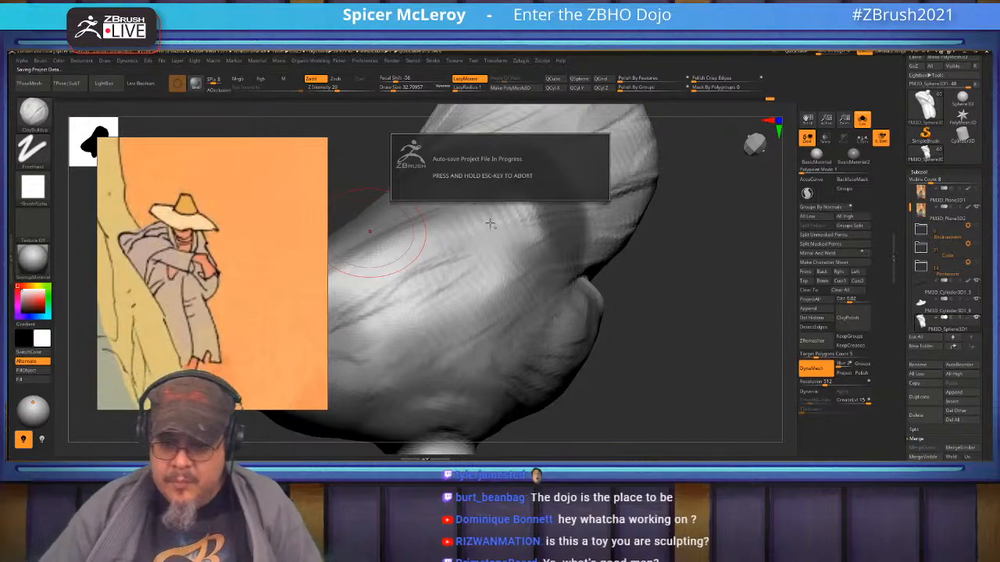
- Fill in the mask across the figure's back inside the cape outline
mouse_move(489, 225)
right_mouse_down("ctrl")
mouse_move(594, 239)
mouse_move(506, 239)
mouse_move(497, 202)
mouse_move(484, 258)
mouse_move(577, 212)
right_mouse_up("ctrl")
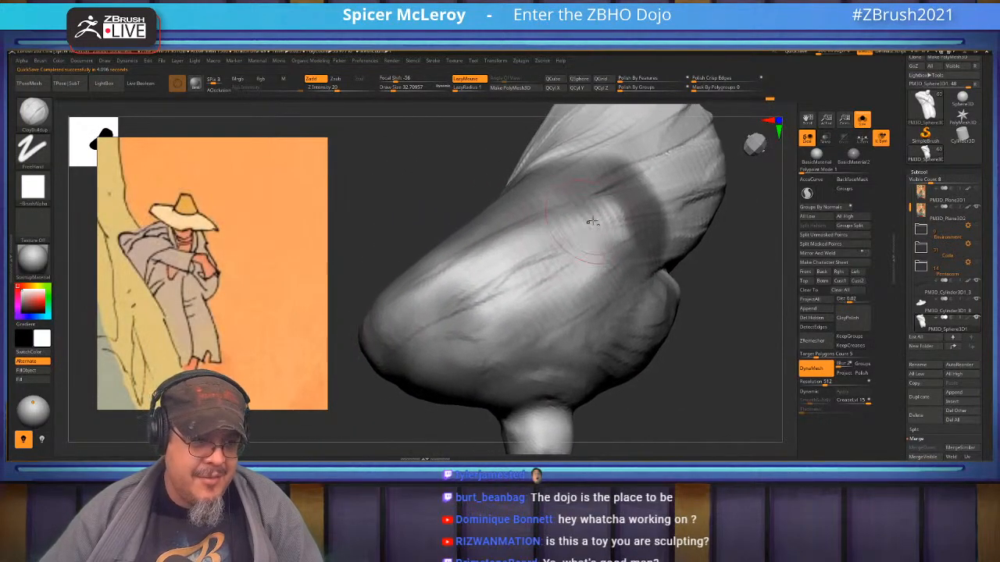
mouse_move(577, 212)
left_mouse_down("ctrl")
mouse_move(422, 286)
mouse_move(582, 227)
mouse_move(508, 263)
left_mouse_up("ctrl")
mouse_move(531, 227)
right_mouse_down("alt")
mouse_move(588, 211)
mouse_move(593, 225)
mouse_move(564, 234)
mouse_move(588, 221)
mouse_move(545, 224)
mouse_move(591, 221)
right_mouse_up("alt")
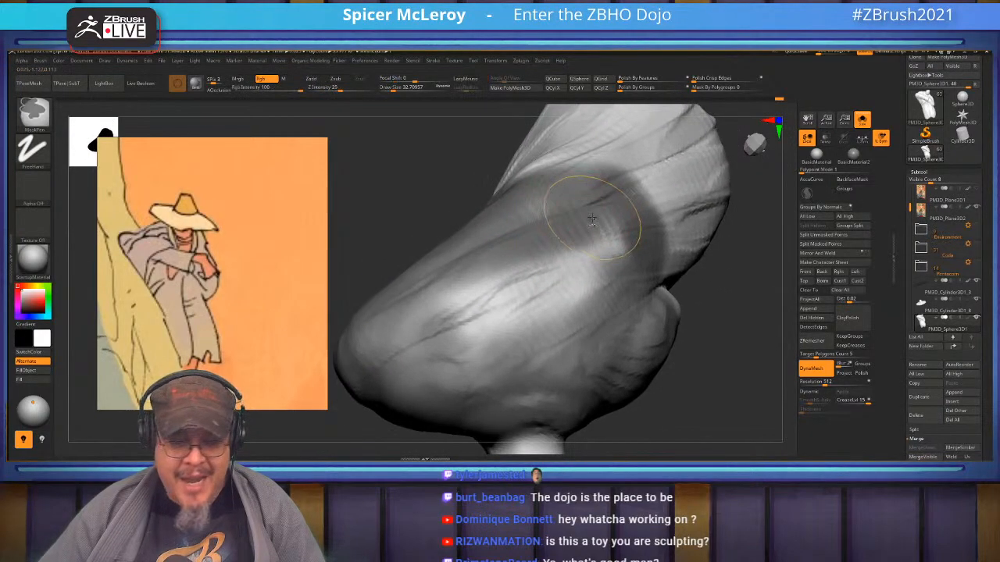
mouse_move(609, 229)
left_mouse_down("ctrl")
mouse_move(414, 329)
mouse_move(617, 242)
mouse_move(484, 332)
mouse_move(558, 306)
mouse_move(523, 344)
left_mouse_up("ctrl")
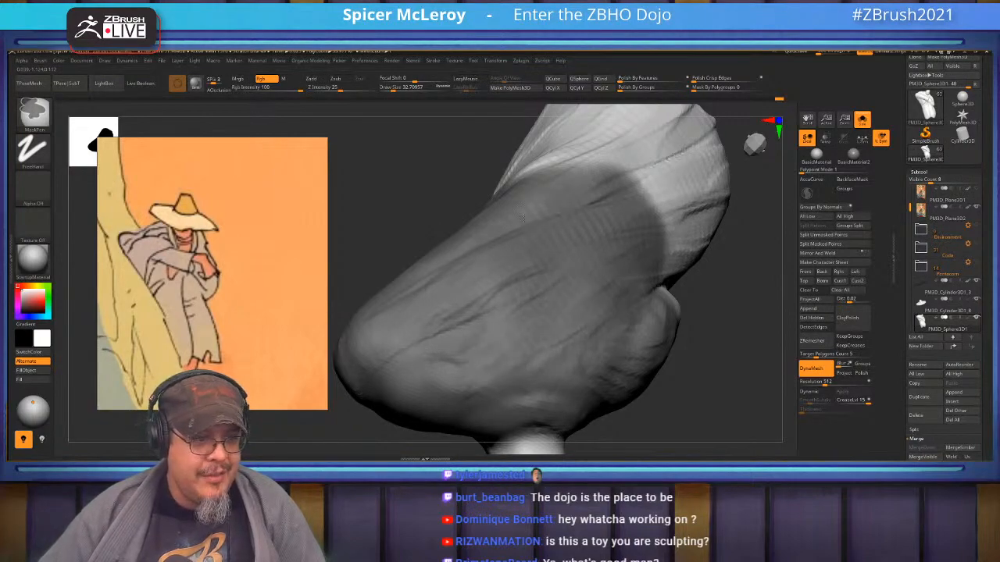
right_click_drag(623, 371, 664, 216)
right_click_drag(479, 277, 585, 303, "alt")
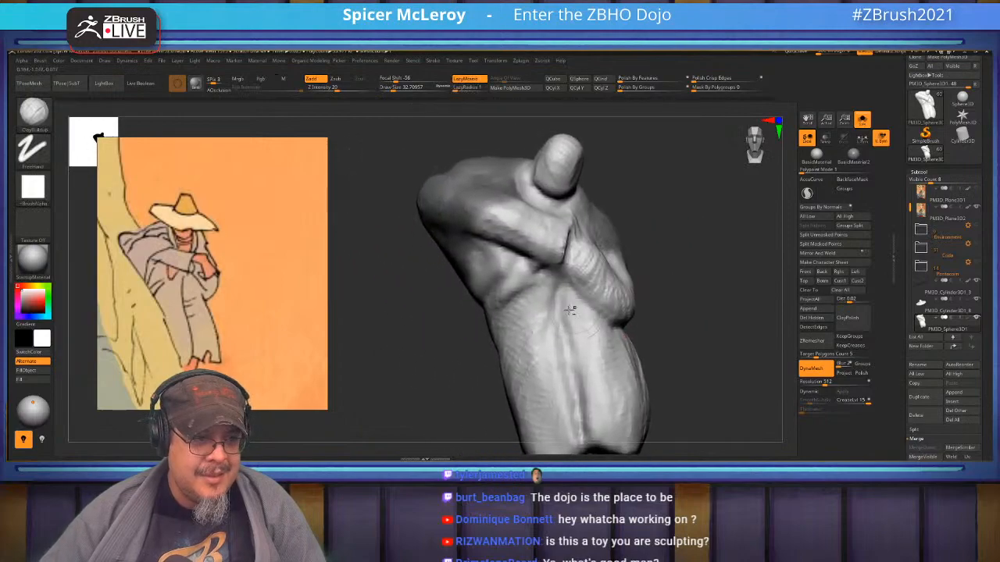
- Leave Solo mode and check the whole composition with the reference image plane, hat and robed figure hidden
key("ctrl")
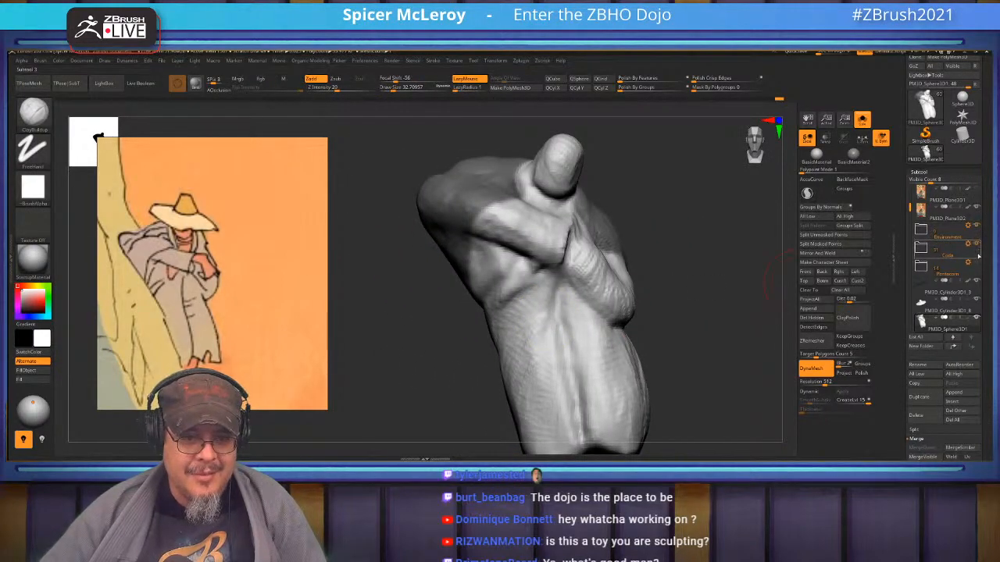
left_click(863, 120)
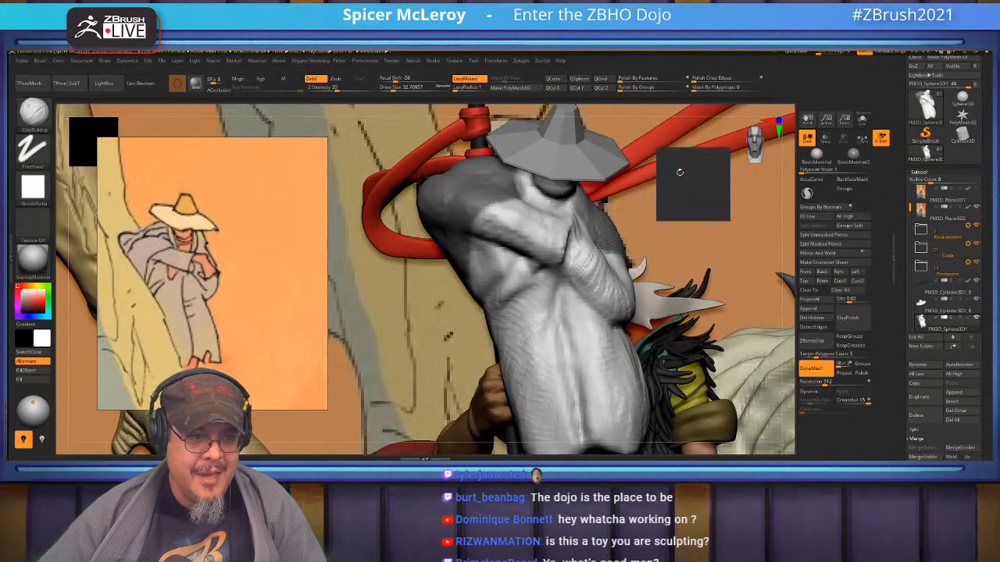
key("f")
mouse_move(584, 235)
left_mouse_down("alt")
mouse_move(646, 220)
mouse_move(552, 188)
mouse_move(623, 229)
mouse_move(512, 214)
mouse_move(571, 206)
mouse_move(569, 249)
left_mouse_up("alt")
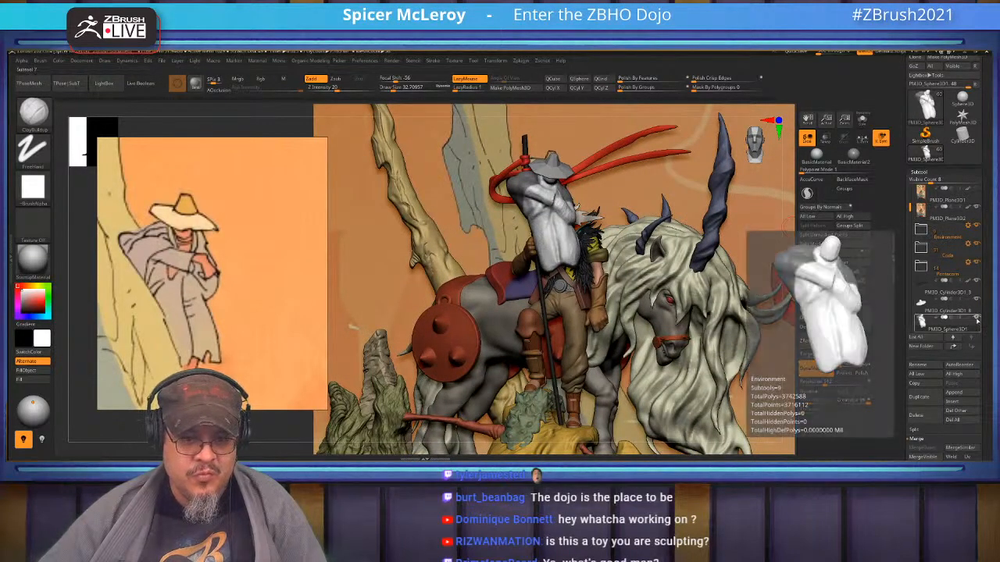
left_click(963, 292)
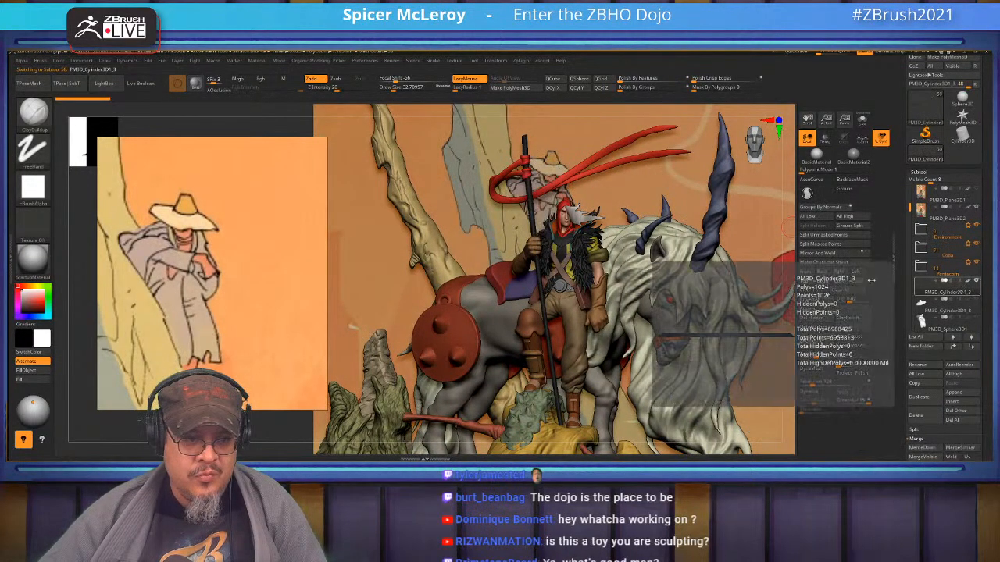
left_click(976, 208)
left_click_drag(527, 230, 534, 267, "alt")
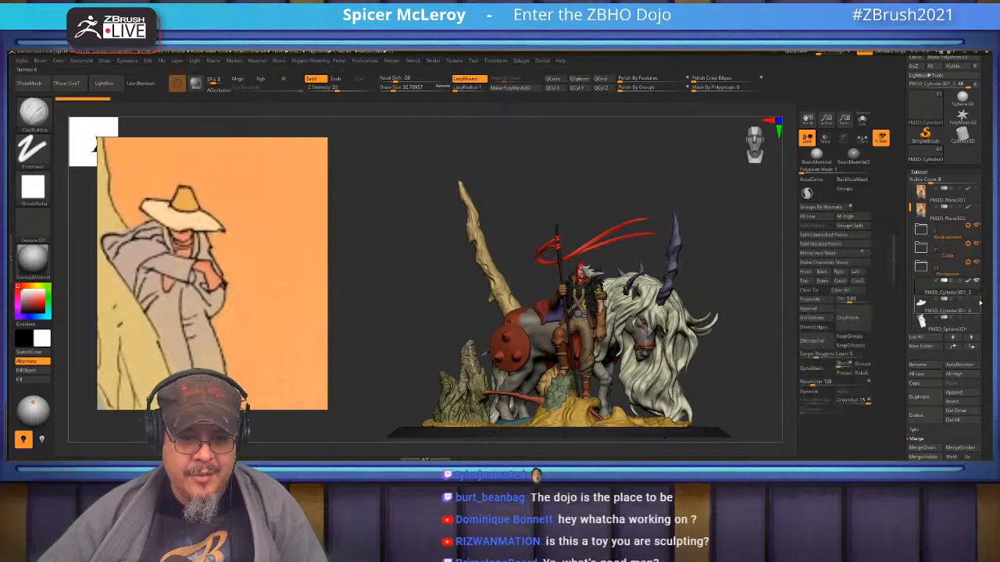
- Hide the Environment, Coda and Pentacorn folders and the base, show the hat and robed figure with the reference plane, and select the figure
mouse_move(977, 301)
left_click(977, 262)
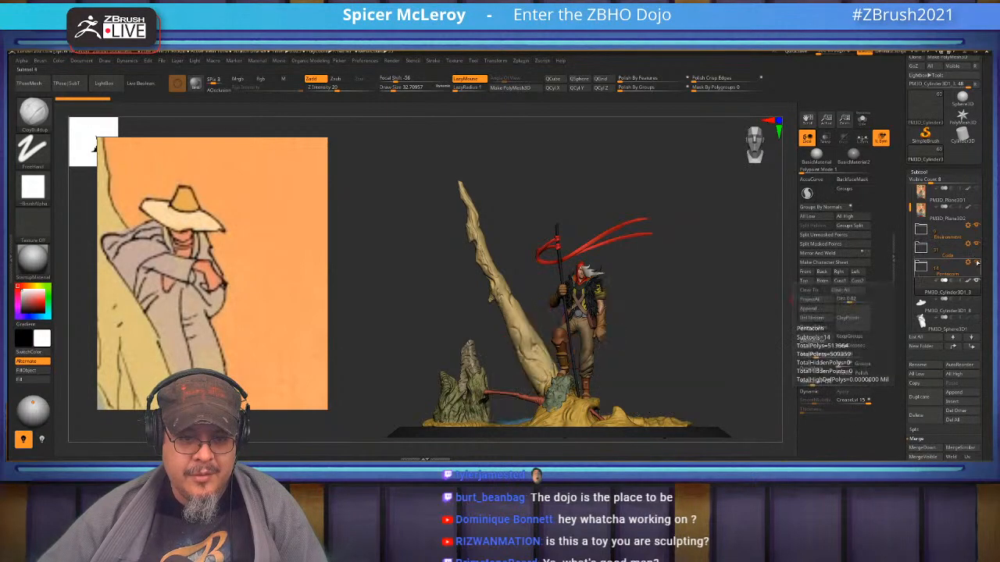
left_click(976, 244)
left_click(977, 291)
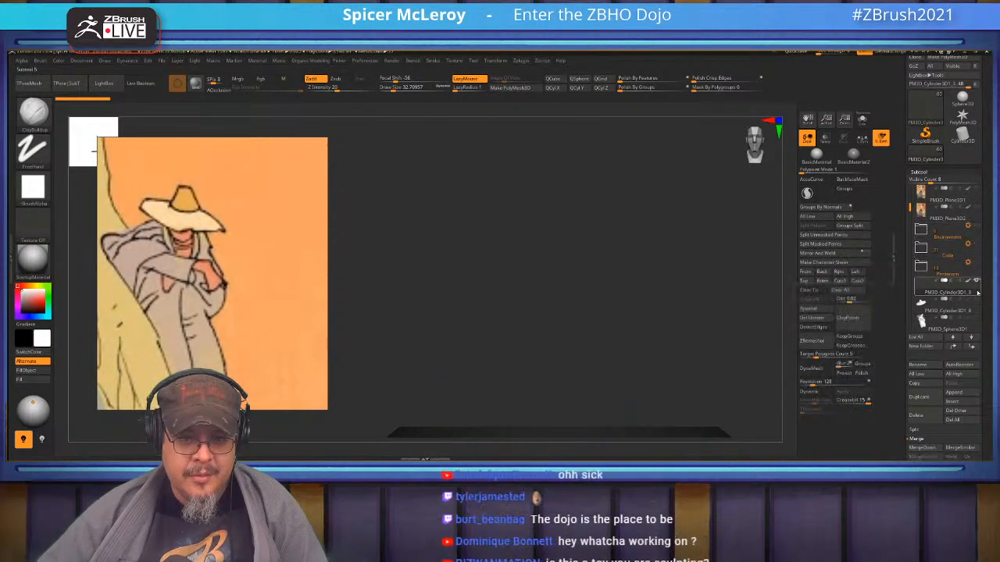
left_click(978, 320)
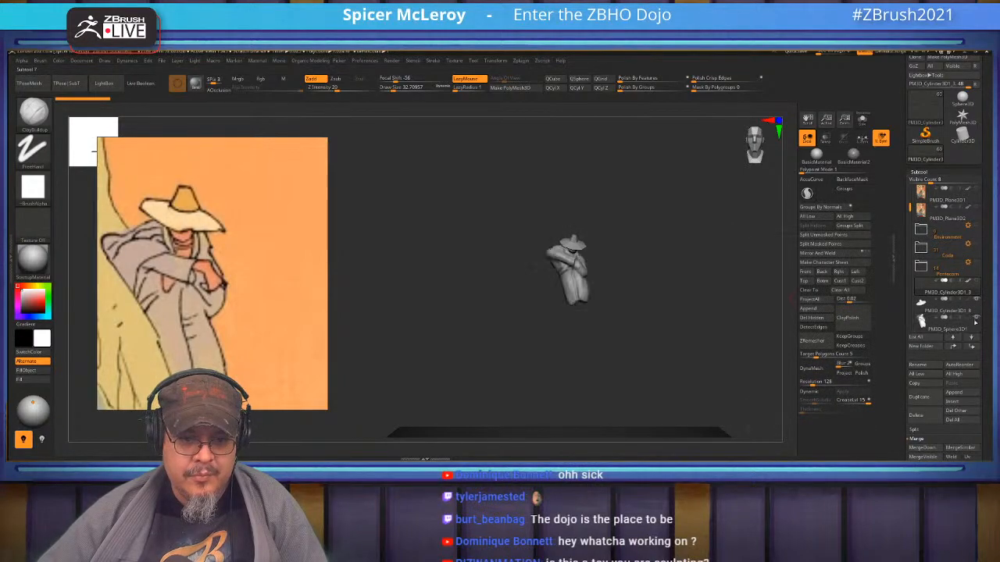
left_click(958, 327)
left_click_drag(657, 294, 695, 323, "alt")
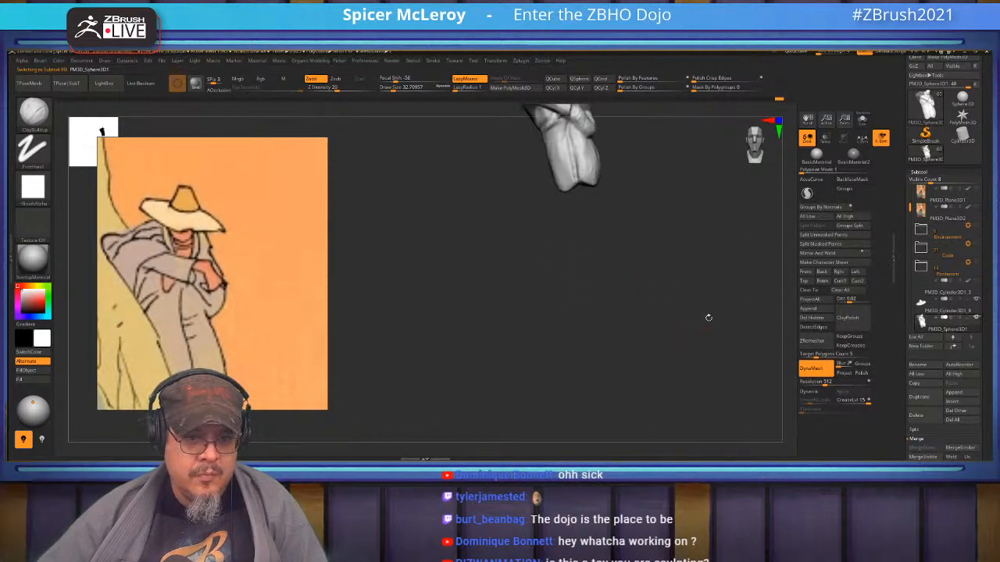
key("f")
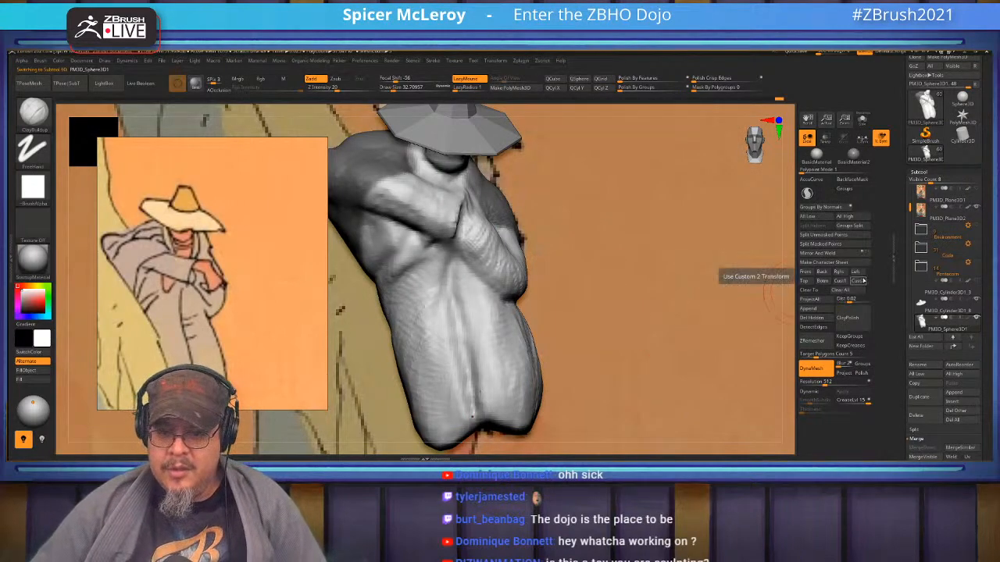
- Compare the masked figure and its hat with the Coda cover art behind them, close up and across the full cover
mouse_move(464, 289)
right_mouse_down()
mouse_move(417, 264)
mouse_move(525, 286)
mouse_move(556, 254)
right_mouse_up()
mouse_move(556, 254)
left_mouse_down()
mouse_move(582, 281)
mouse_move(559, 293)
left_mouse_up()
right_click_drag(560, 293, 649, 285)
mouse_move(574, 234)
right_mouse_down("alt")
mouse_move(590, 351)
mouse_move(611, 410)
right_mouse_up("alt")
right_click_drag(547, 297, 533, 247)
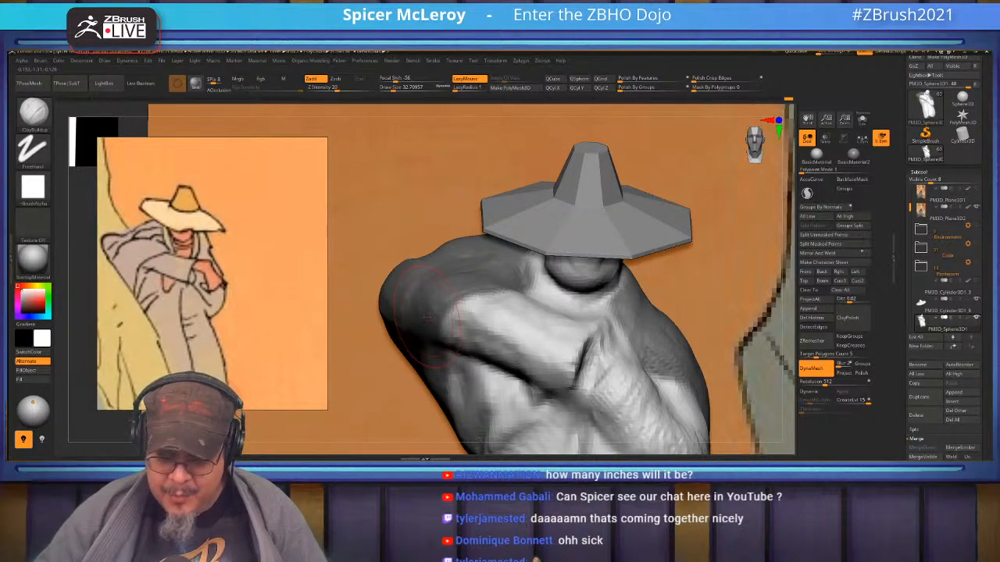
key("f")
left_click_drag(600, 278, 677, 336, "alt")
left_click_drag(532, 307, 547, 138, "alt")
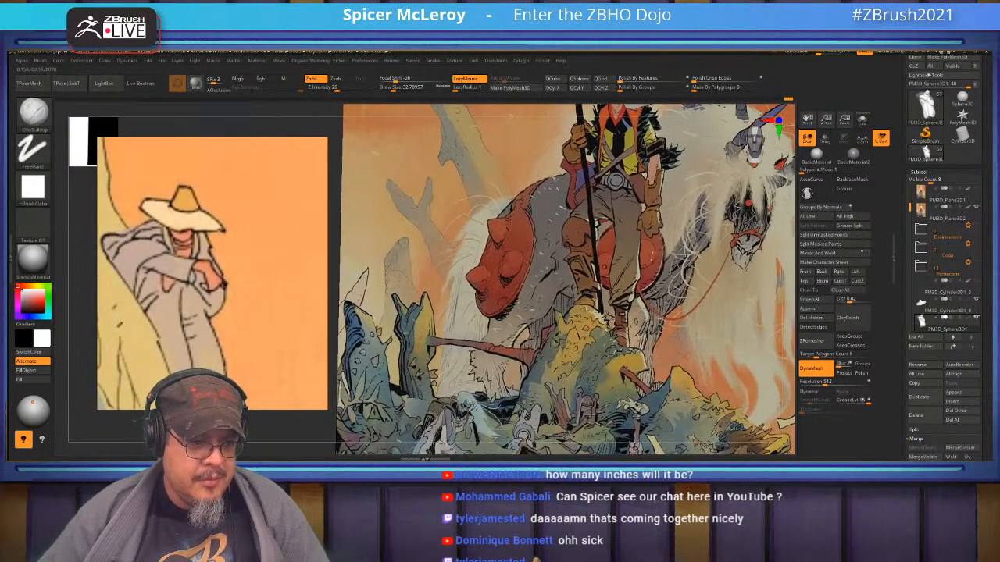
left_click_drag(630, 152, 601, 283, "alt")
left_click_drag(609, 235, 554, 305, "alt")
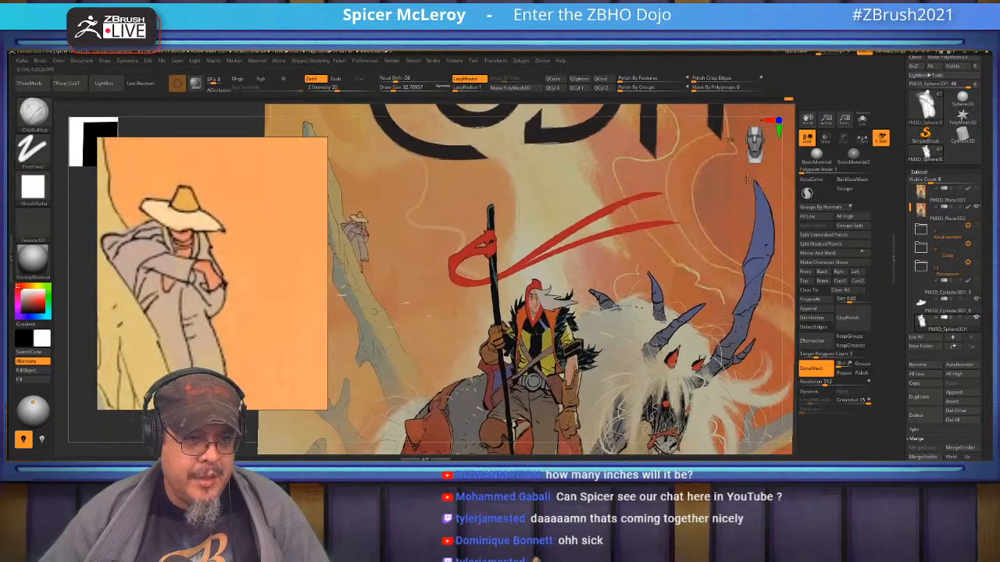
left_click_drag(553, 226, 705, 254, "alt")
mouse_move(469, 234)
left_mouse_down("alt")
mouse_move(449, 270)
mouse_move(553, 271)
mouse_move(490, 271)
mouse_move(472, 281)
mouse_move(440, 263)
left_mouse_up("alt")
mouse_move(562, 234)
left_mouse_down("alt")
mouse_move(584, 255)
mouse_move(576, 259)
mouse_move(667, 254)
mouse_move(687, 271)
left_mouse_up("alt")
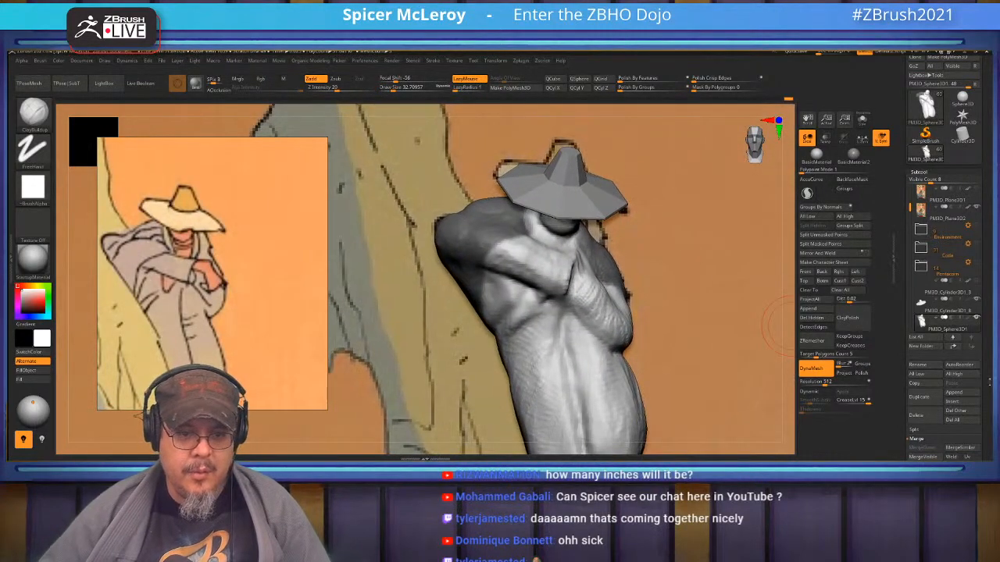
- Open the Extract settings and preview a cape shell from the masked area at a thickness of 0.02
scroll(957, 344, "down", 5)
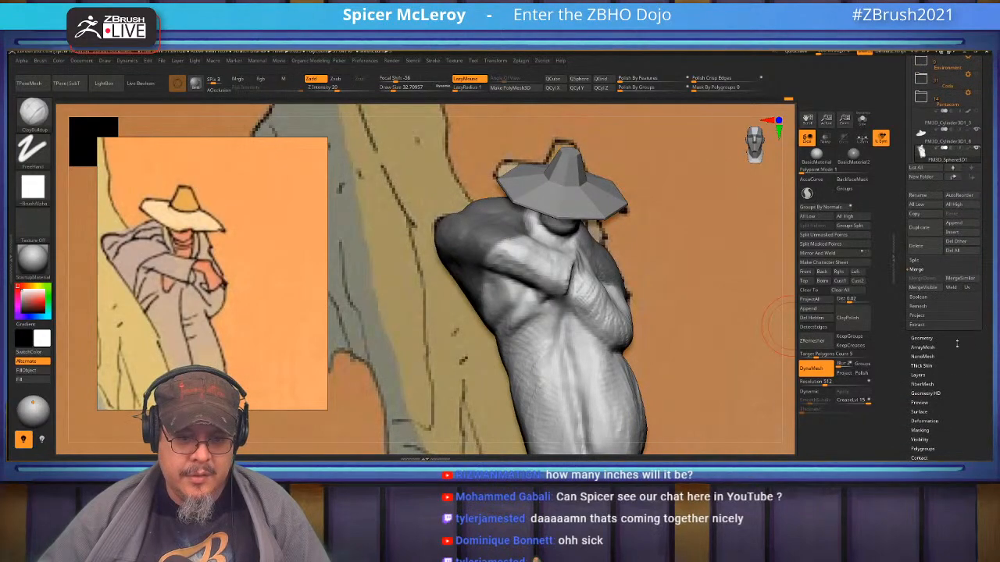
left_click(920, 325)
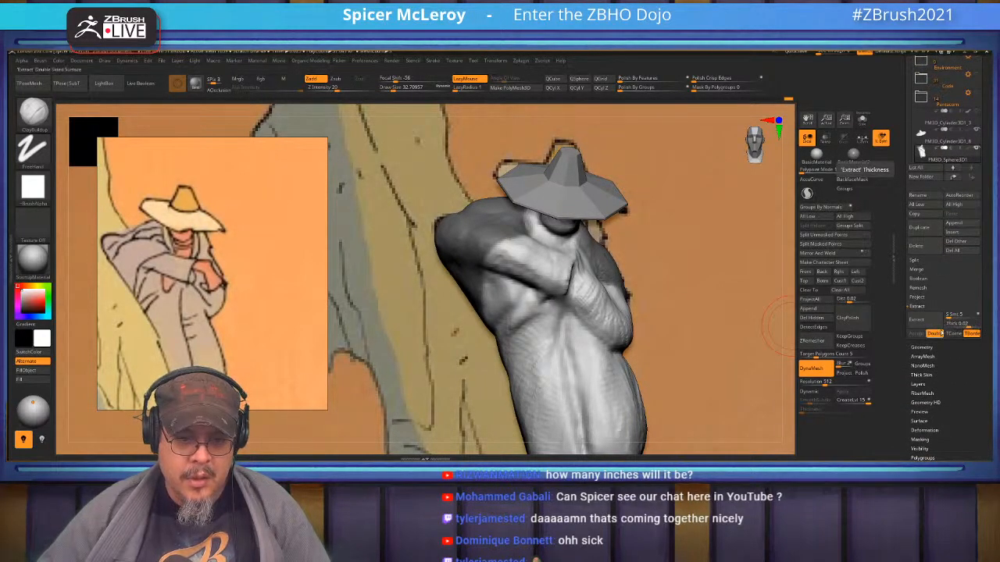
left_click(917, 320)
- Preview the extracted cape shell at a thickness of 0.005
left_click(961, 324)
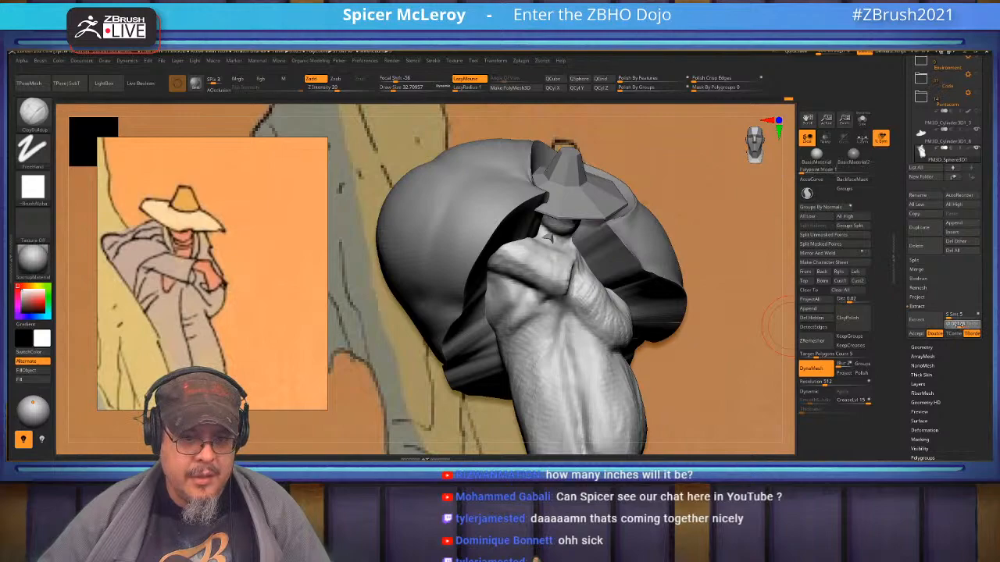
type("0.005")
key("Return")
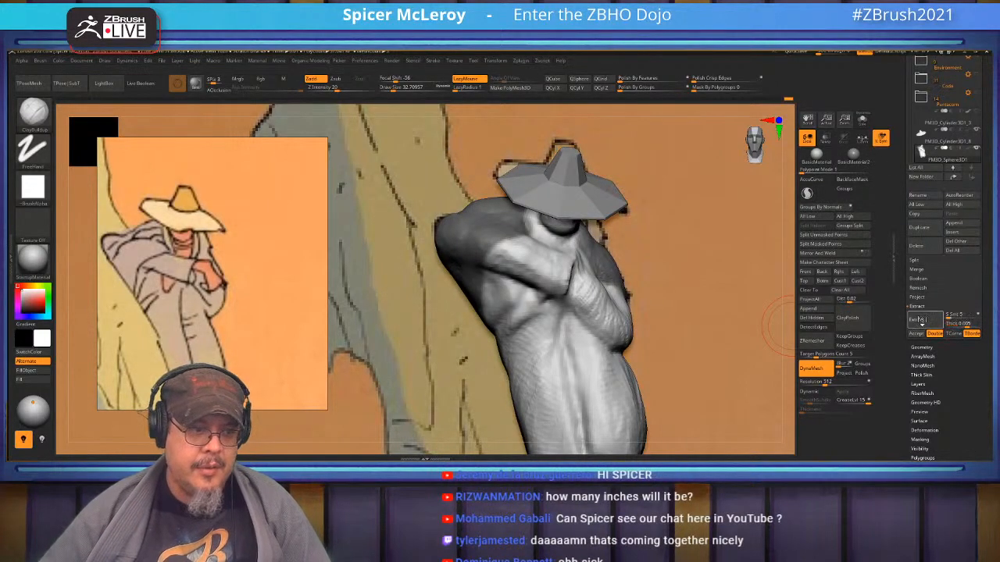
left_click(921, 320)
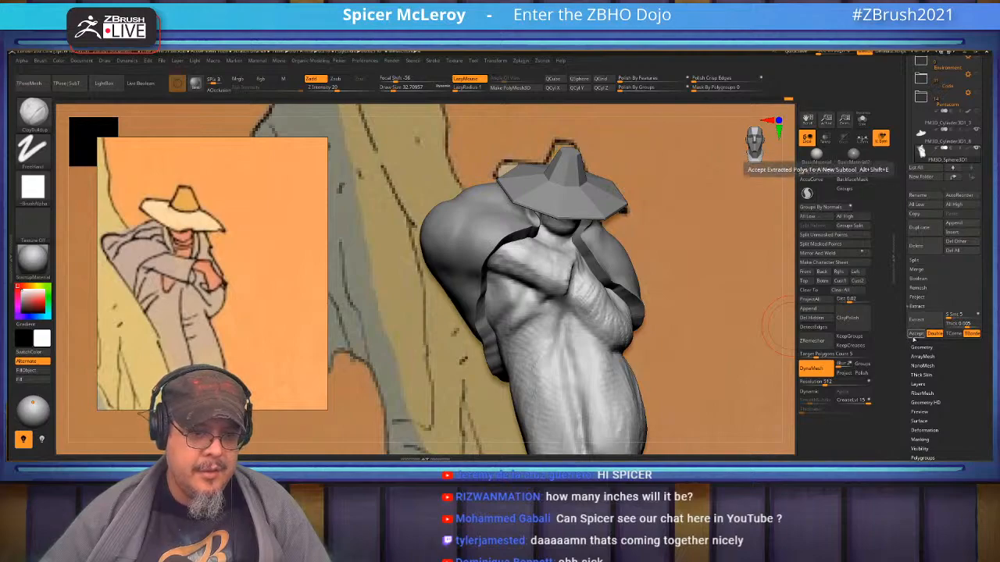
- Extract the cape from the figure's masked area at a thickness of 0.002 and accept it as a new subtool
left_click(959, 327)
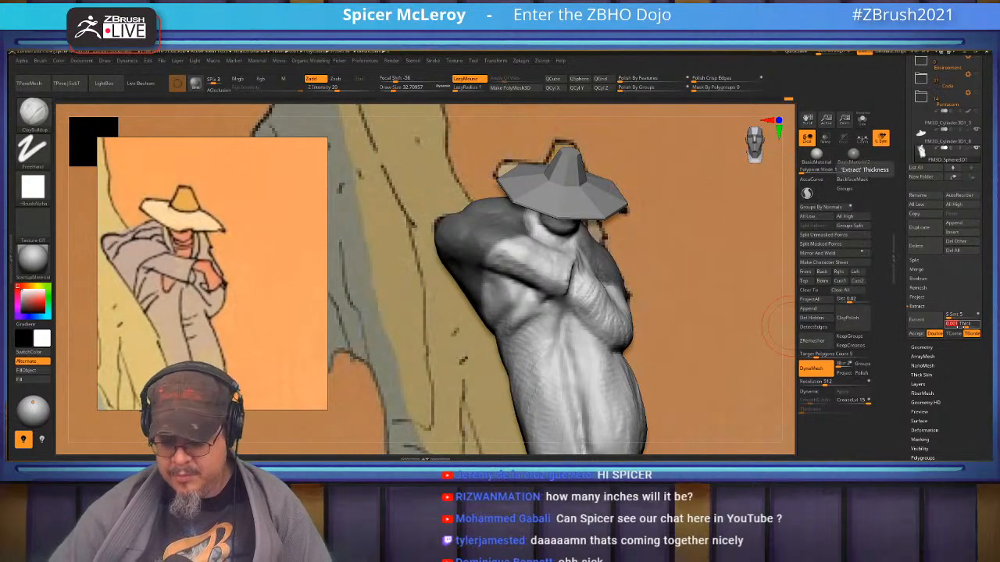
type("0.002 Thick")
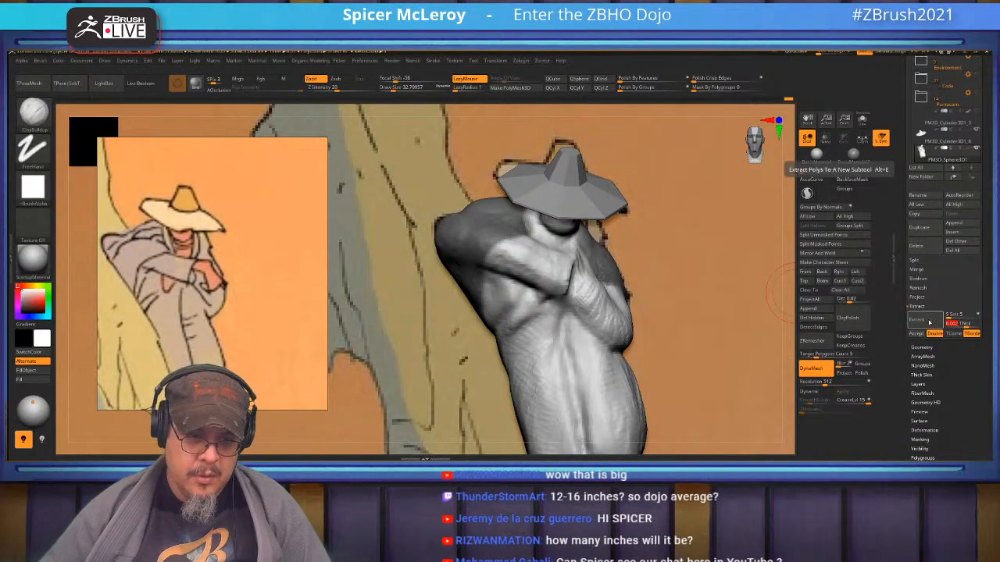
left_click(920, 320)
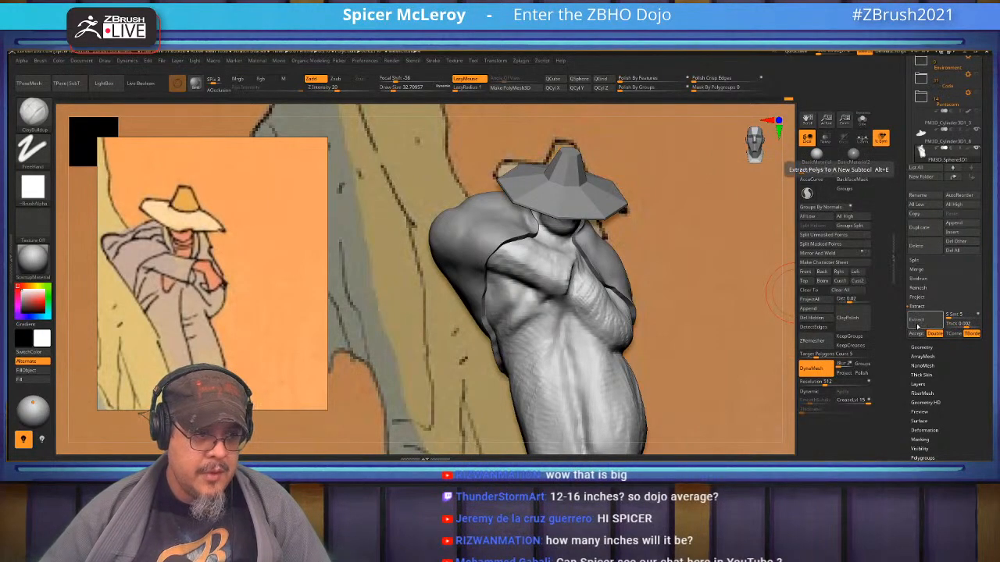
left_click(917, 334)
- Polish the extracted cape by features and clear its mask
right_click_drag(519, 228, 549, 261, "ctrl")
left_click(621, 78)
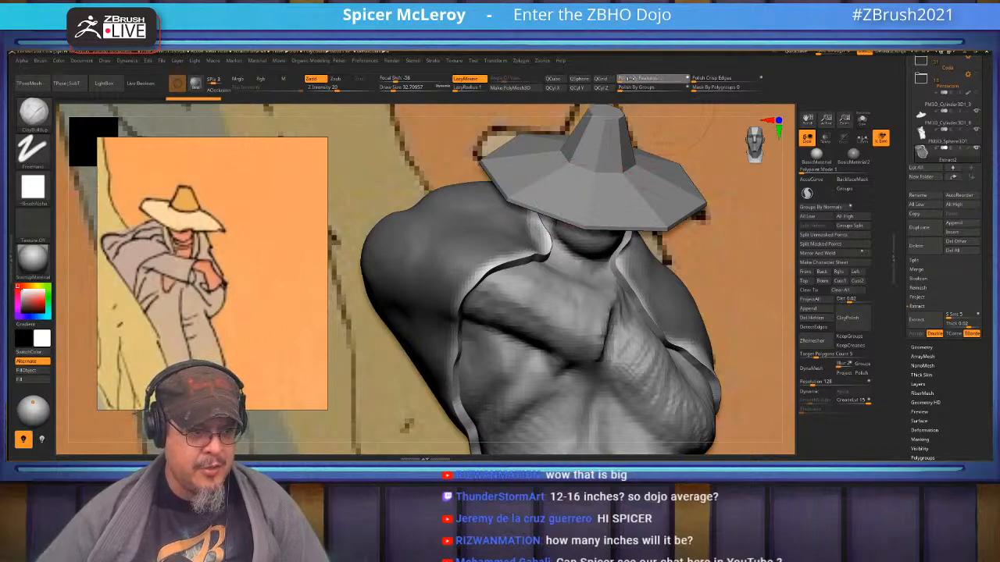
scroll(933, 315, "down", 3)
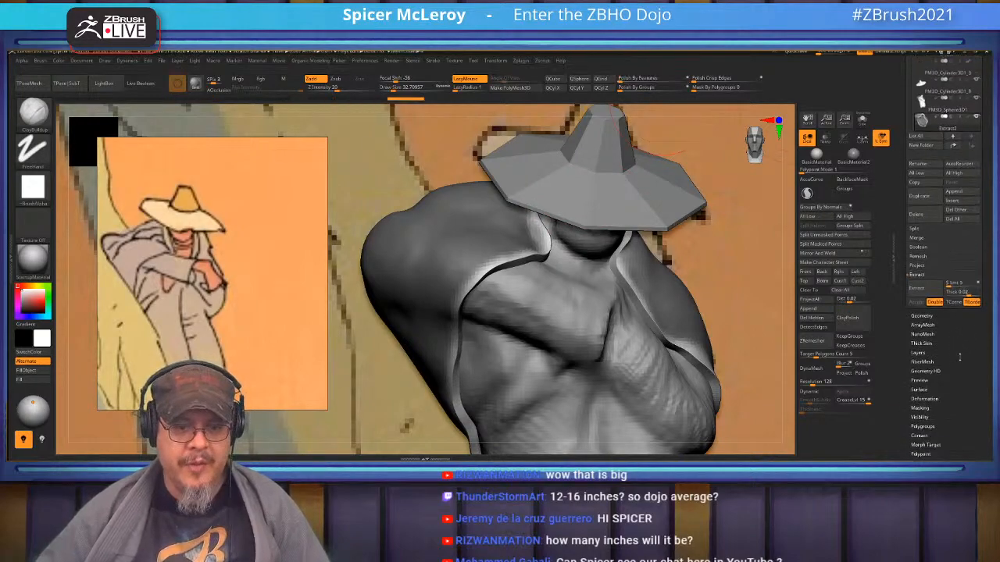
left_click(934, 315)
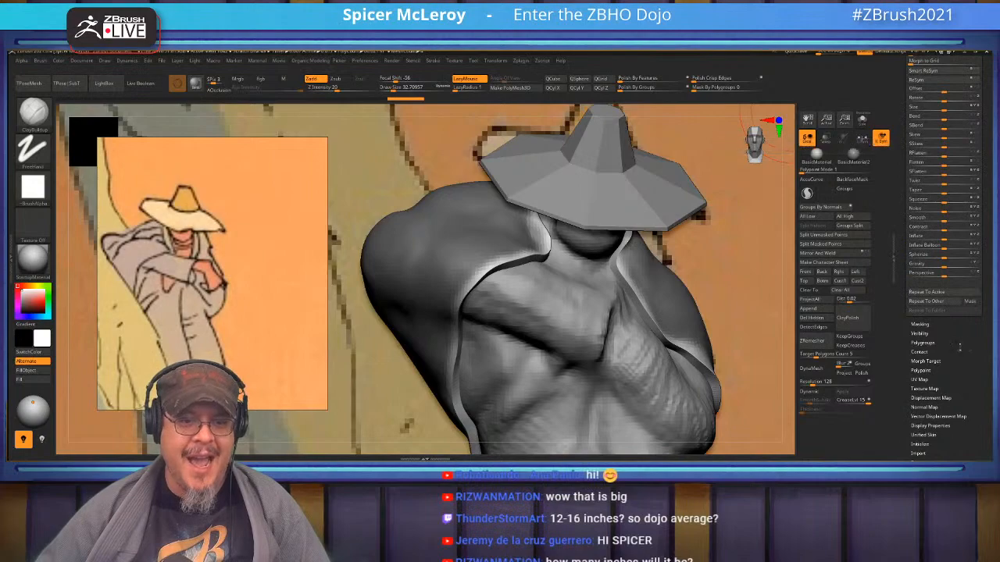
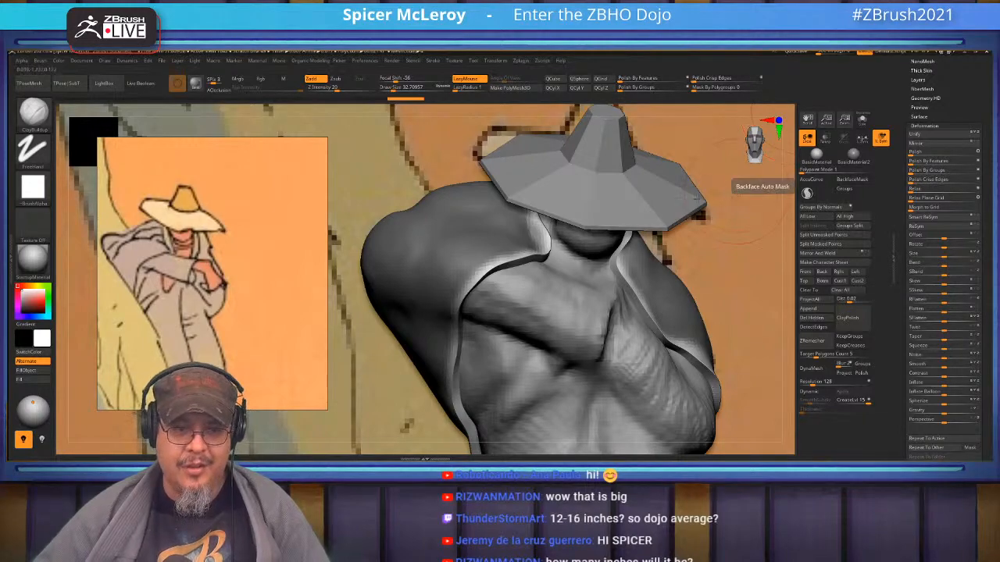
right_click_drag(625, 312, 621, 227, "ctrl")
right_click_drag(691, 296, 779, 298)
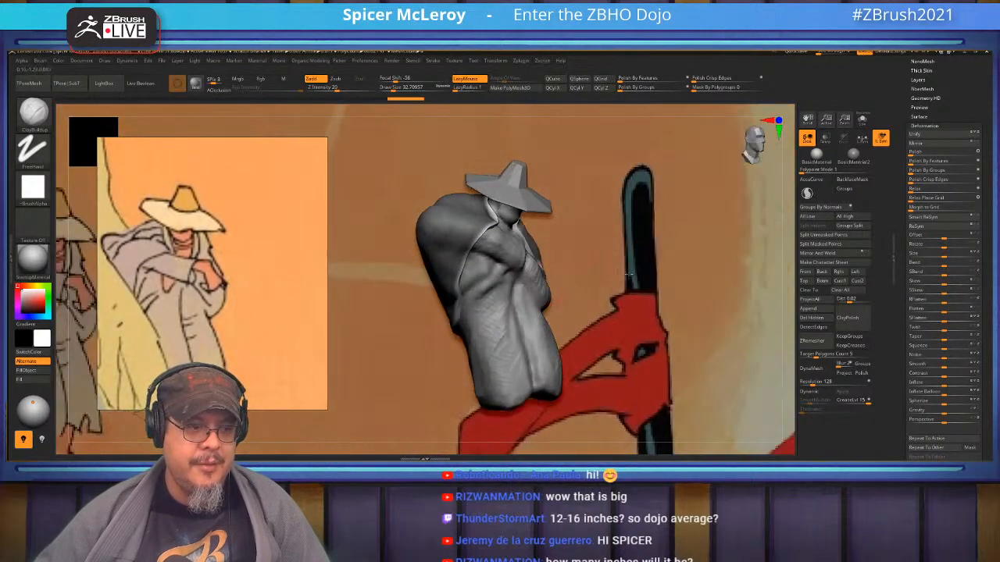
left_click_drag(785, 289, 769, 306, "ctrl")
right_click_drag(703, 250, 703, 305, "ctrl")
right_click_drag(648, 258, 727, 265, "alt")
right_click_drag(688, 196, 690, 250, "ctrl")
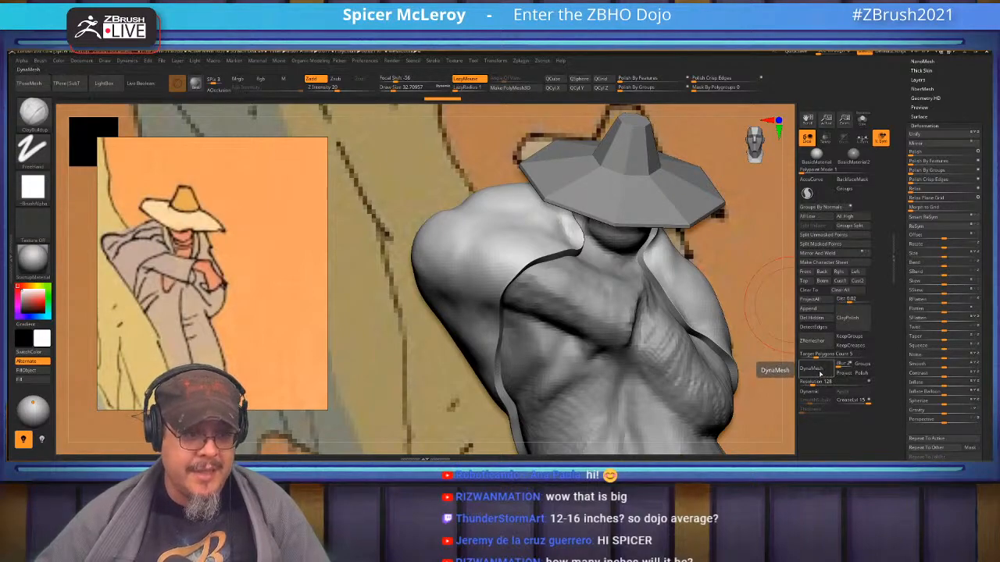
- Isolate the cape in Solo mode, keep only one surface of the shell visible and delete the hidden polygons
left_click(863, 120)
right_click_drag(634, 228, 677, 294)
left_click(677, 296, "ctrl+shift")
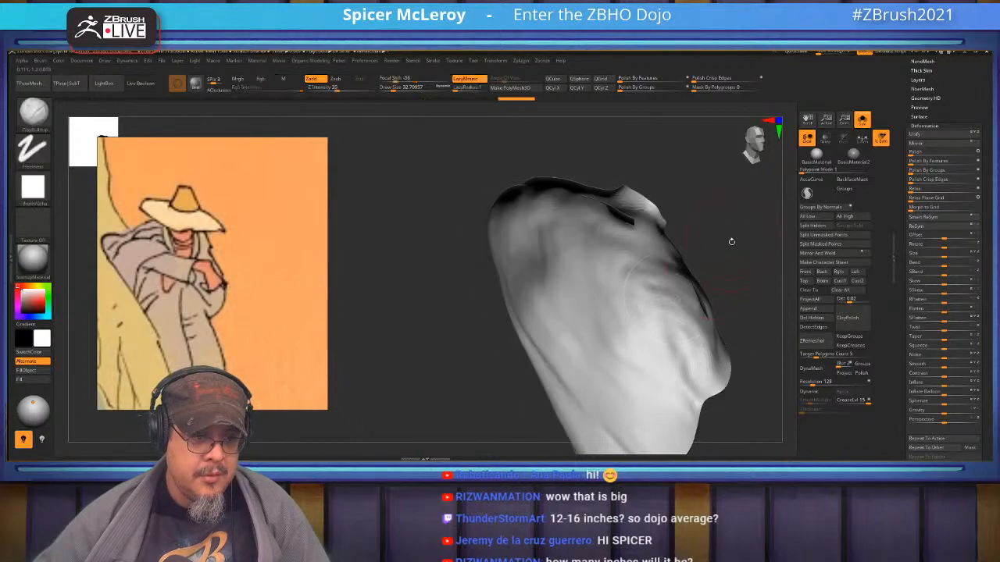
right_click_drag(734, 241, 714, 263)
left_click(813, 319)
- Flip the normals of the remaining single-sided cape surface
left_click(924, 126)
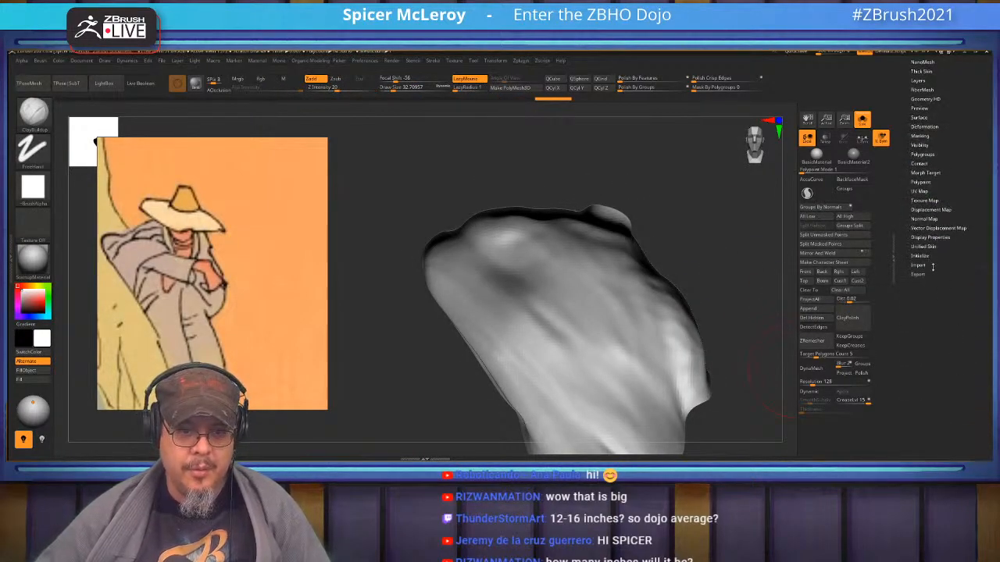
left_click(930, 267)
left_click(950, 295)
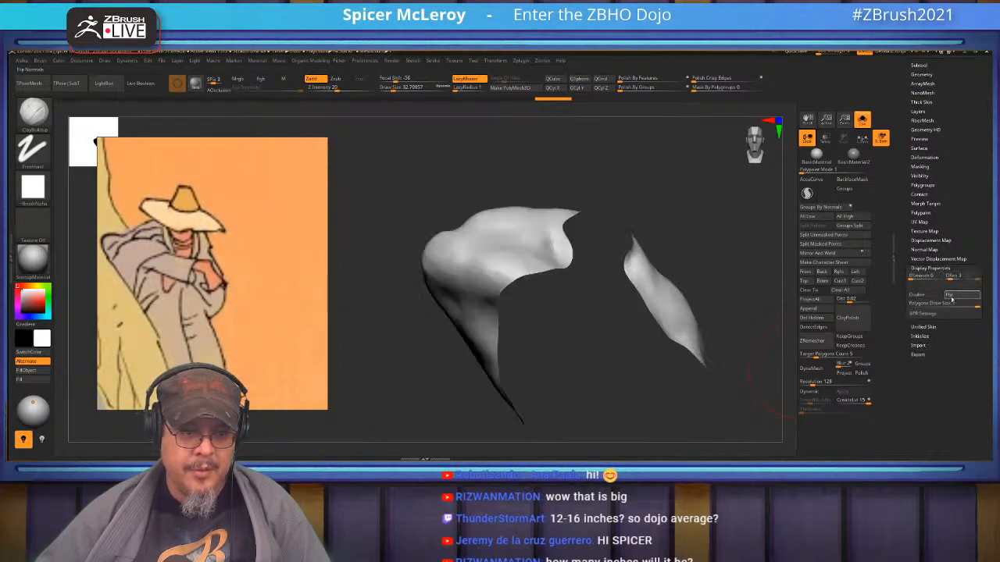
- ZRemesh the cape surface at a target polygon count of 2.5 with its polyframe shown, and check it on the figure
right_click_drag(680, 235, 687, 269)
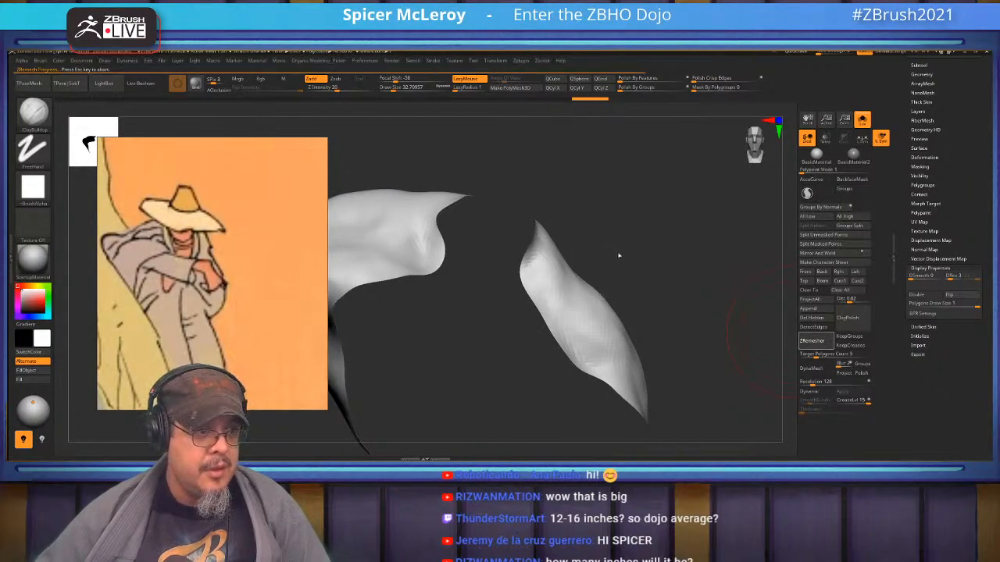
key("shift+f")
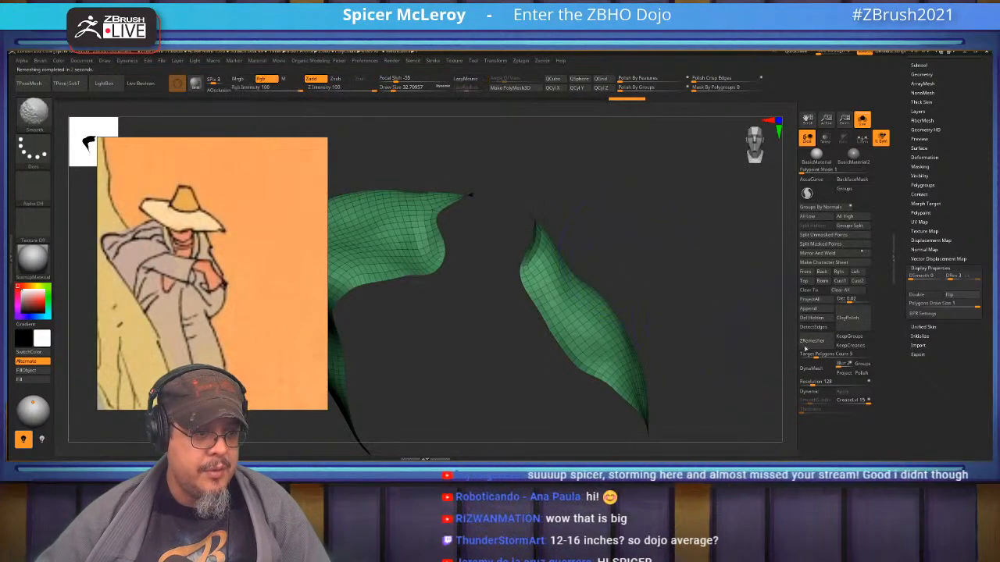
left_click(811, 357)
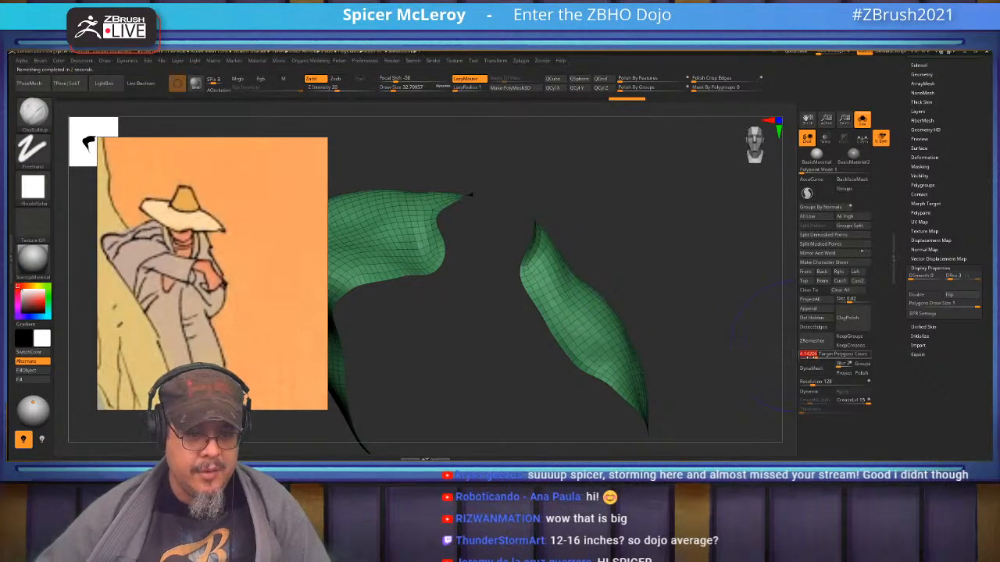
type("2.6")
left_click(808, 345)
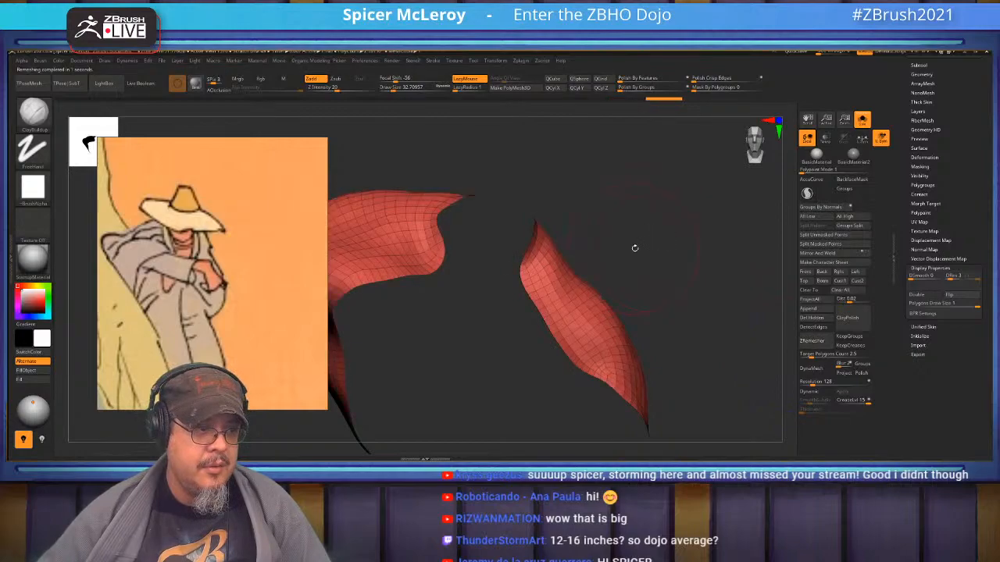
left_click_drag(555, 237, 656, 235, "alt")
left_click(863, 121)
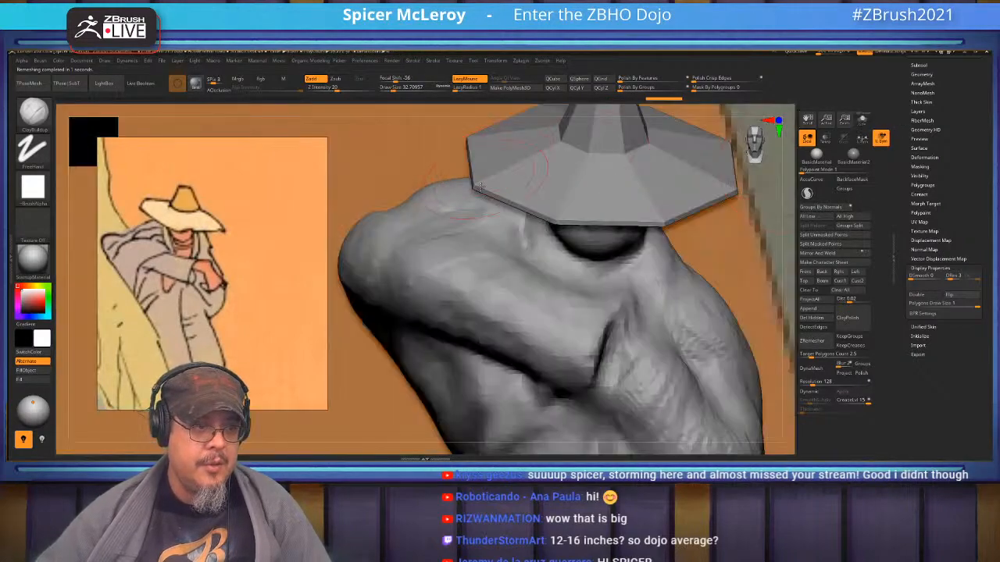
left_click_drag(932, 151, 942, 204)
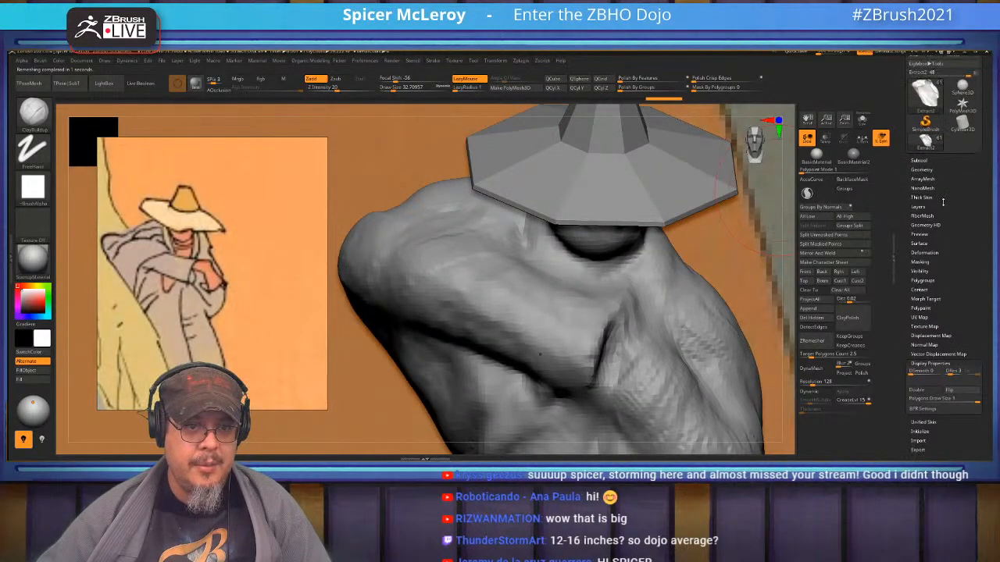
left_click(919, 161)
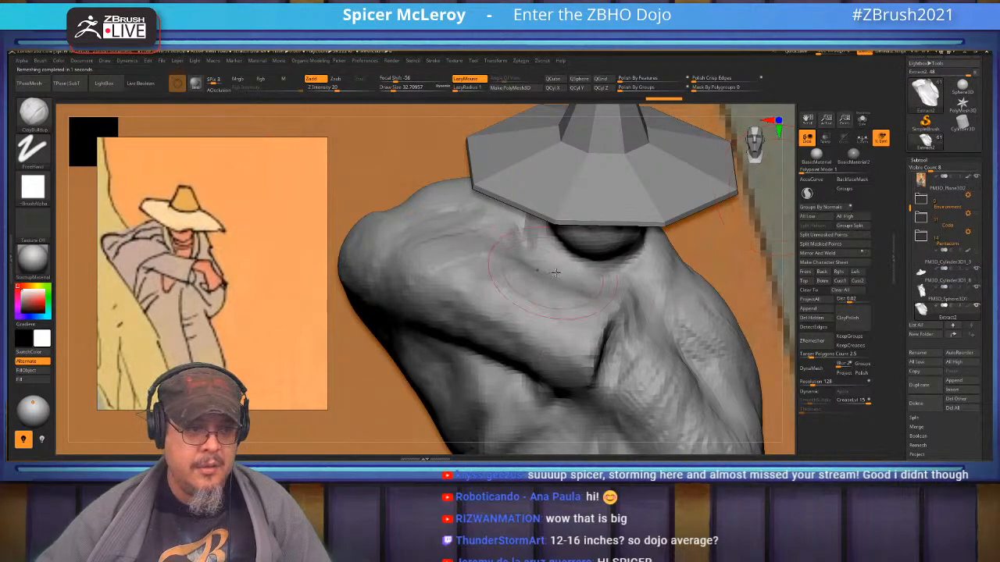
right_click_drag(559, 313, 755, 261)
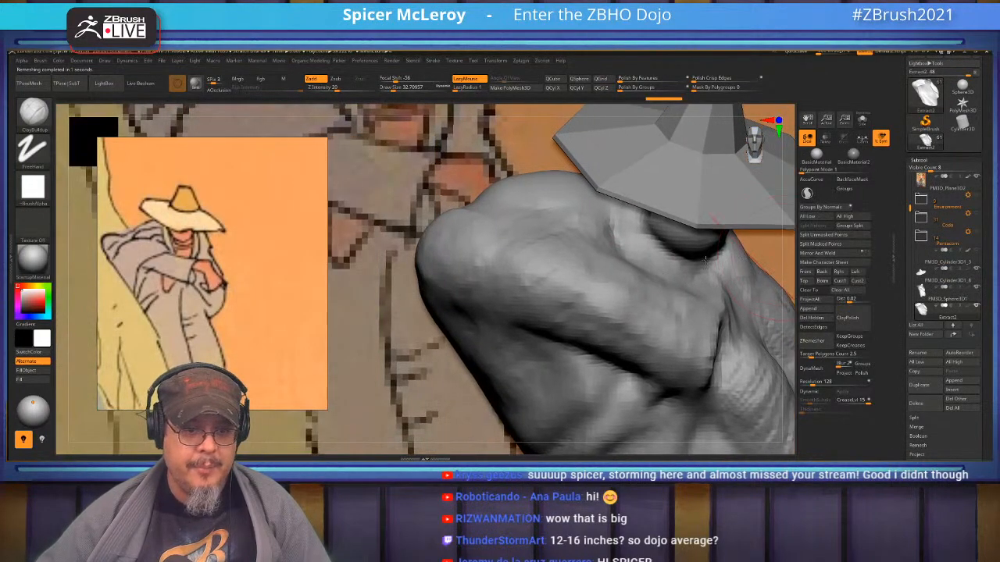
- Thicken the cape into a thin shell over the shoulders with ZModeler's Extrude action on all polygons
left_click(863, 120)
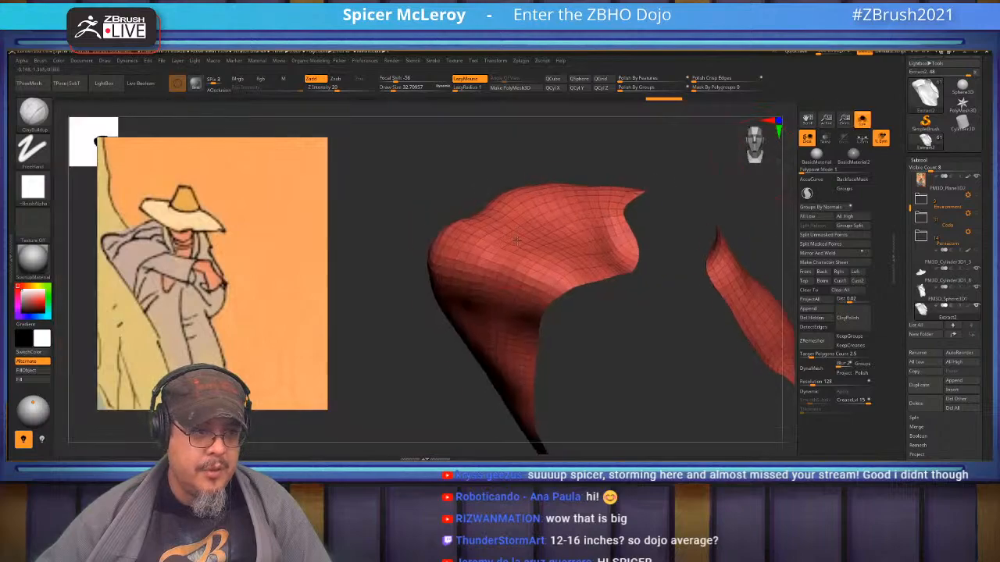
key("b")
key("z")
key("m")
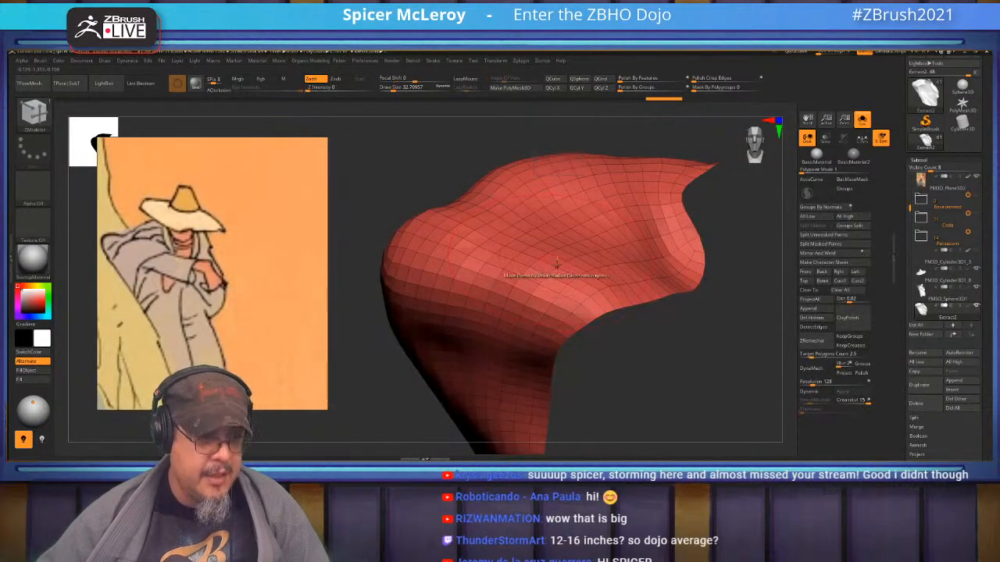
key("space")
left_click(439, 201)
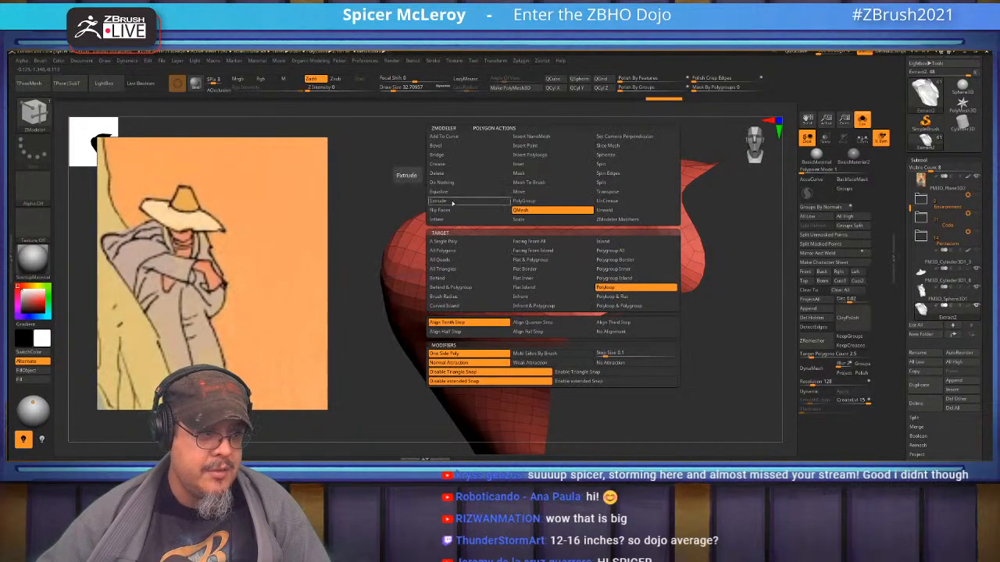
left_click(612, 253)
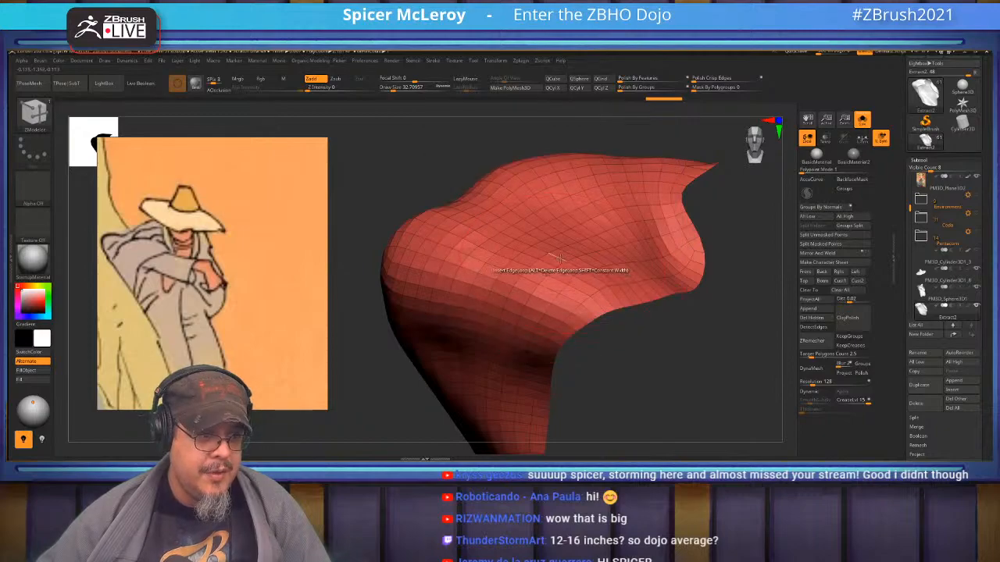
left_click_drag(536, 252, 540, 220)
left_click(862, 120)
mouse_move(586, 300)
right_mouse_down("ctrl")
mouse_move(582, 240)
mouse_move(616, 261)
right_mouse_up("ctrl")
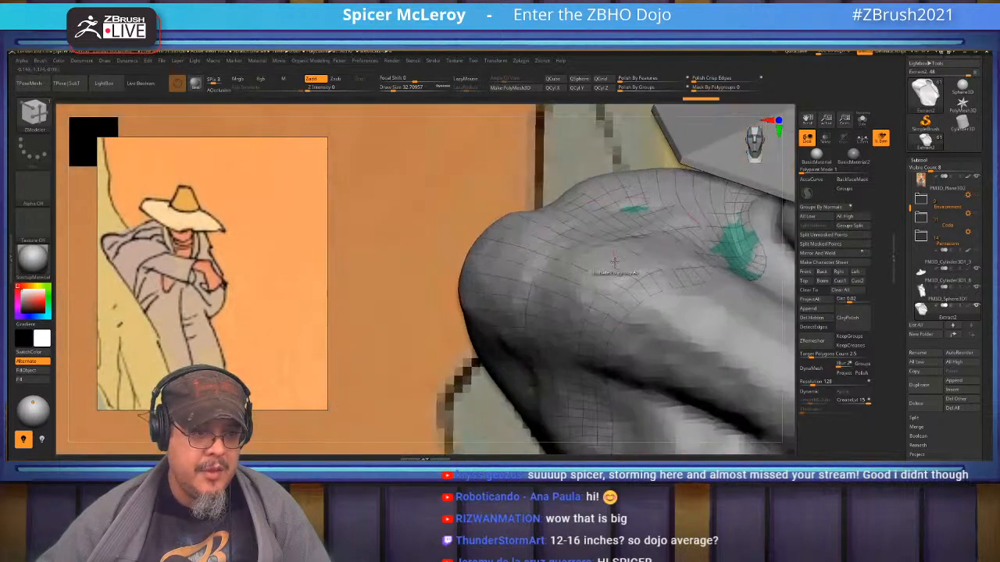
left_click_drag(621, 277, 616, 268)
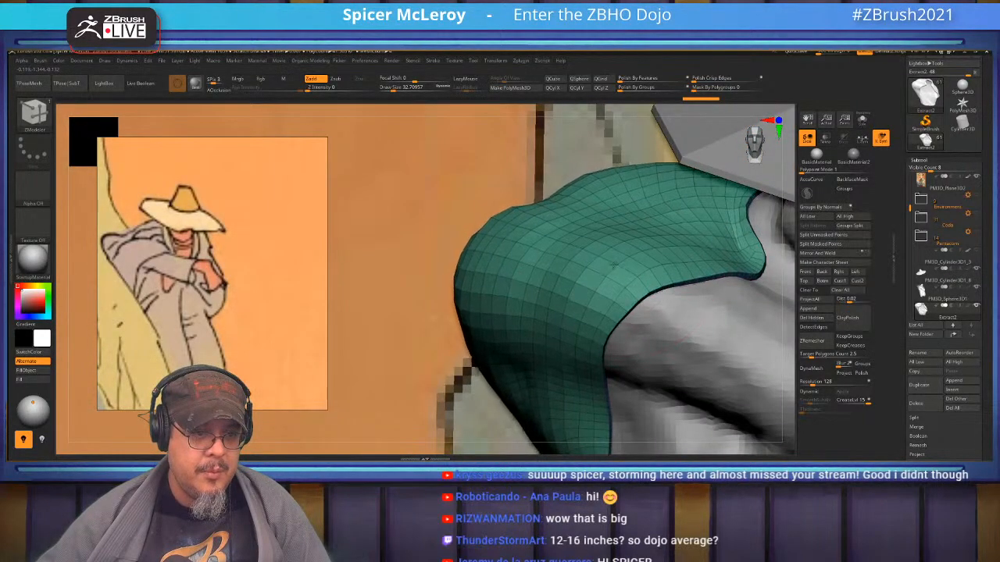
- Activate Dynamic Subdiv on the cape, accepting it always until the next restart, and hide the polyframe
right_click_drag(613, 264, 655, 269, "alt")
key("d")
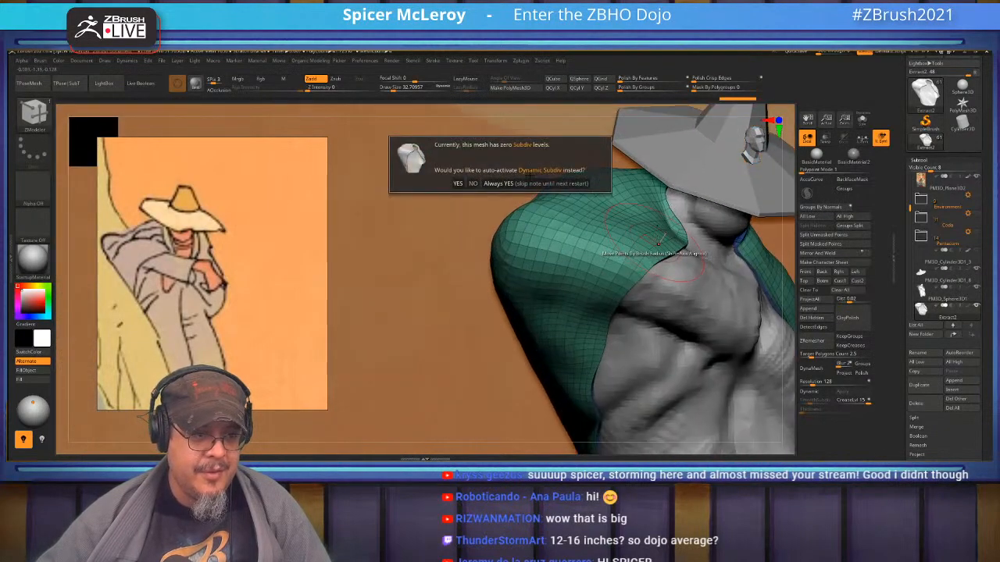
left_click(516, 184)
mouse_move(618, 206)
right_mouse_down()
mouse_move(660, 206)
mouse_move(607, 234)
mouse_move(517, 236)
mouse_move(568, 242)
mouse_move(609, 285)
mouse_move(613, 265)
mouse_move(598, 230)
mouse_move(628, 225)
mouse_move(621, 235)
mouse_move(631, 226)
mouse_move(608, 250)
mouse_move(611, 240)
mouse_move(622, 257)
mouse_move(610, 252)
mouse_move(626, 223)
mouse_move(642, 236)
right_mouse_up()
key("shift+f")
- Apply the cape's Dynamic Subdiv and prepare the ClayBuildup brush with BackfaceMask on and a draw size of about 17
key("b")
left_click(670, 255)
left_click(855, 180)
left_click(843, 393)
right_click_drag(614, 289, 610, 242)
key("s")
left_click_drag(682, 250, 681, 250)
key("s")
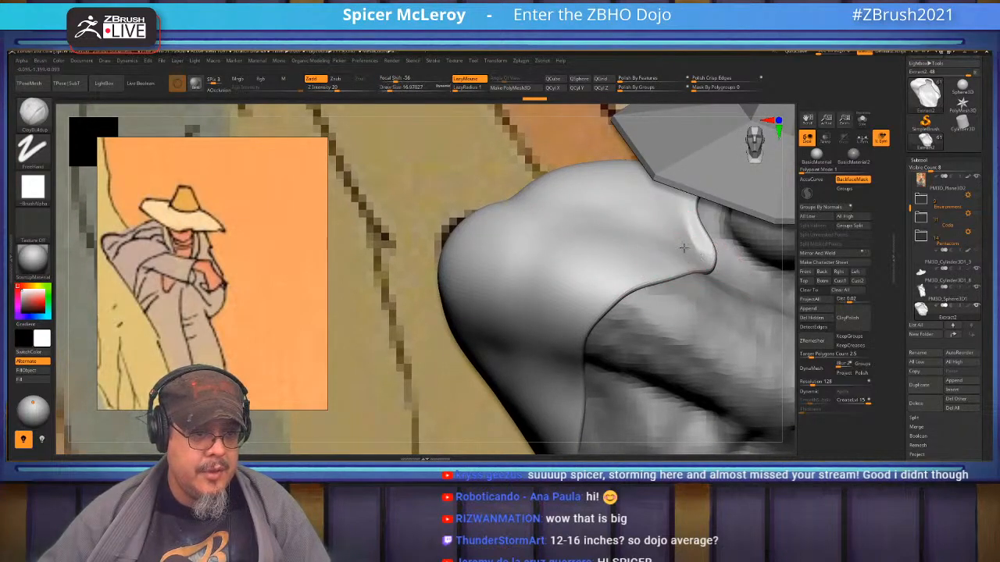
- Build up clay strokes for cloth folds along the cape's front edge and down from the raised shoulder
right_click_drag(602, 278, 666, 234)
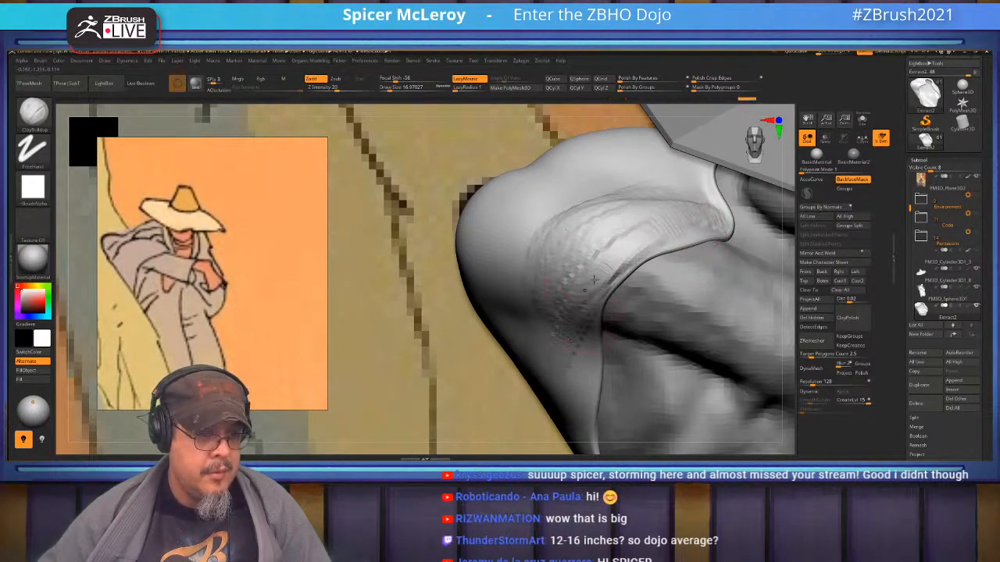
right_click_drag(580, 397, 647, 223)
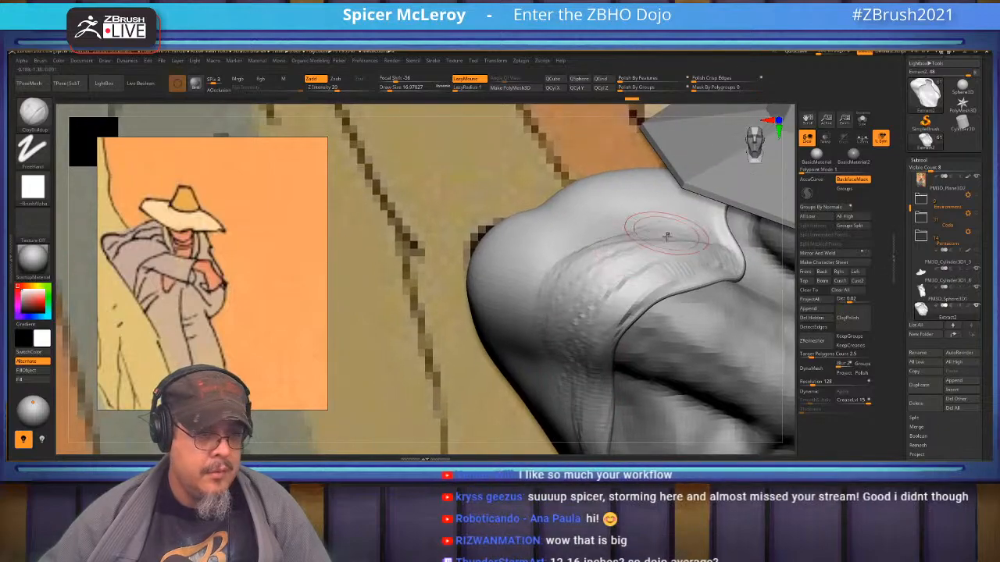
right_click_drag(550, 303, 558, 327)
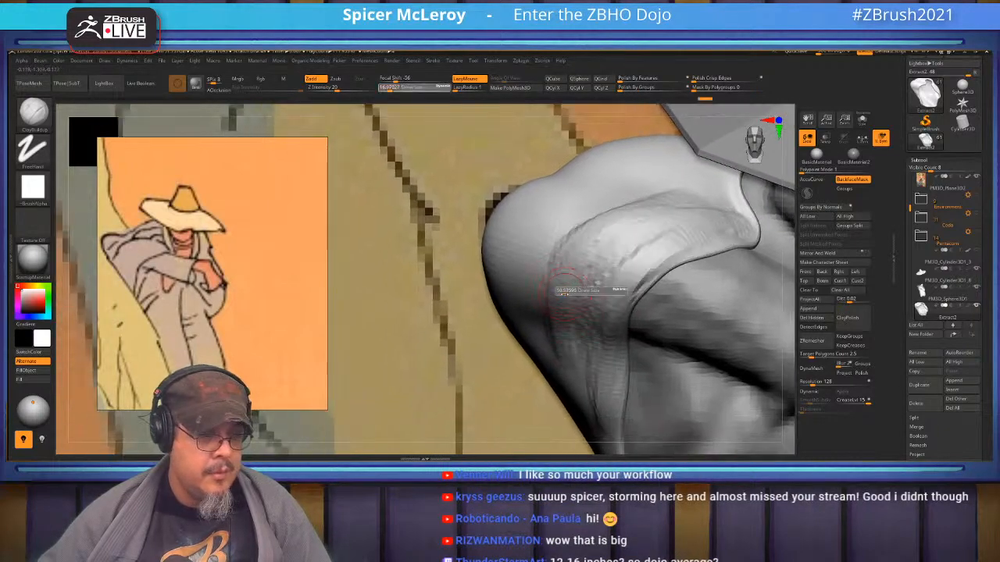
mouse_move(556, 332)
left_mouse_down()
mouse_move(549, 349)
mouse_move(577, 382)
left_mouse_up()
left_click_drag(587, 304, 587, 418)
- Smooth the cape's shoulder strokes and build up broader diagonal folds running toward the collar
left_click_drag(632, 235, 582, 288, "shift")
mouse_move(633, 221)
right_mouse_down()
mouse_move(669, 297)
mouse_move(654, 223)
right_mouse_up()
mouse_move(632, 234)
left_mouse_down()
mouse_move(580, 250)
mouse_move(547, 281)
mouse_move(608, 248)
left_mouse_up()
right_click_drag(608, 248, 620, 252)
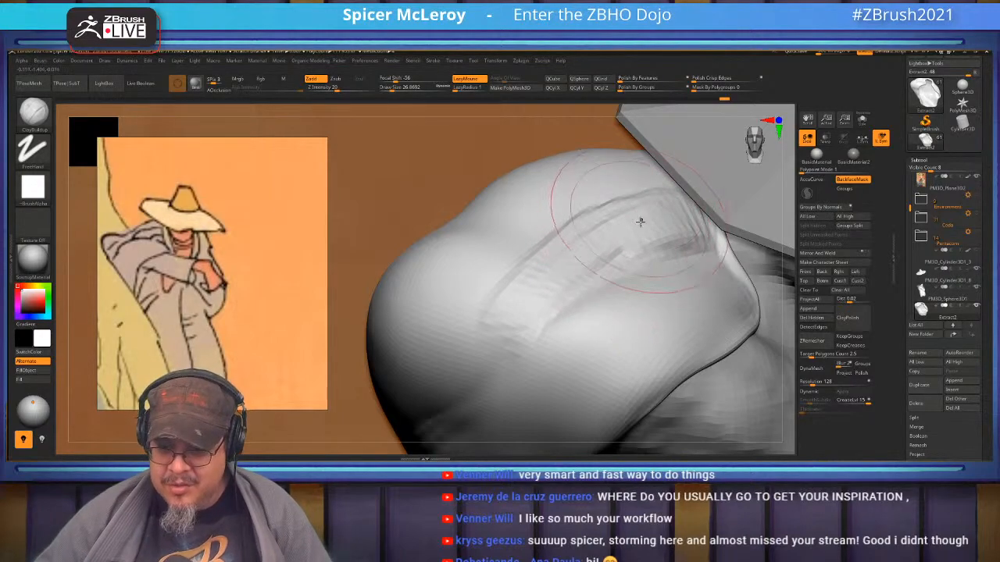
- Build up long clay folds running down the side and back of the cape's raised shoulder and smooth them
mouse_move(651, 303)
right_mouse_down()
mouse_move(634, 275)
mouse_move(594, 269)
mouse_move(668, 250)
mouse_move(651, 272)
mouse_move(635, 234)
right_mouse_up()
right_click_drag(568, 324, 500, 297)
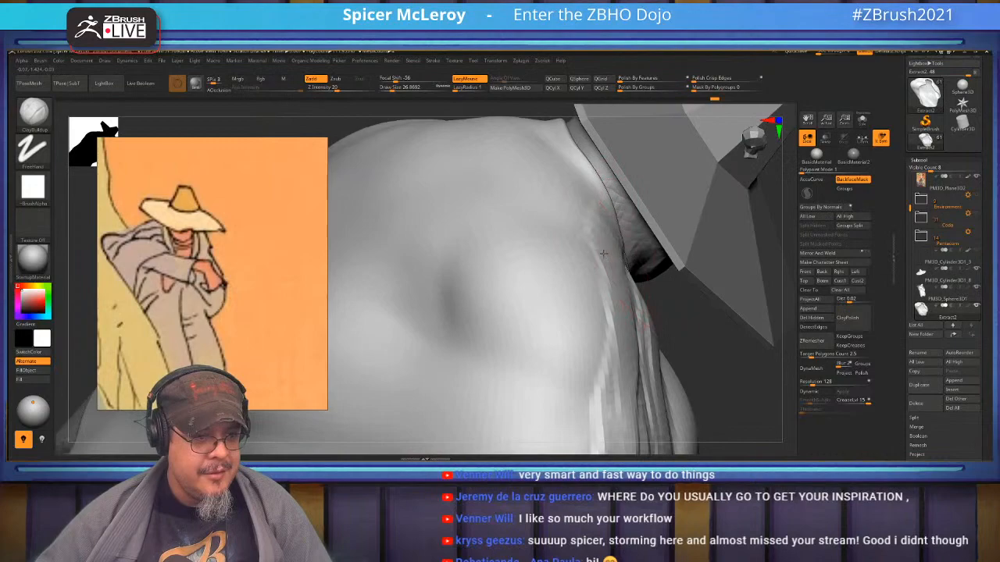
mouse_move(596, 235)
right_mouse_down()
mouse_move(593, 254)
mouse_move(586, 238)
mouse_move(664, 218)
right_mouse_up()
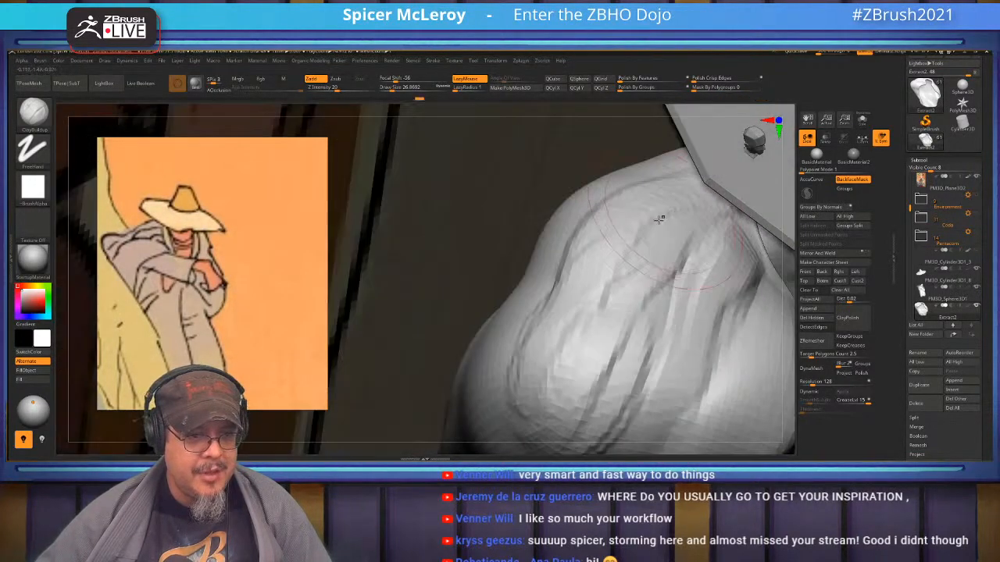
key("shift")
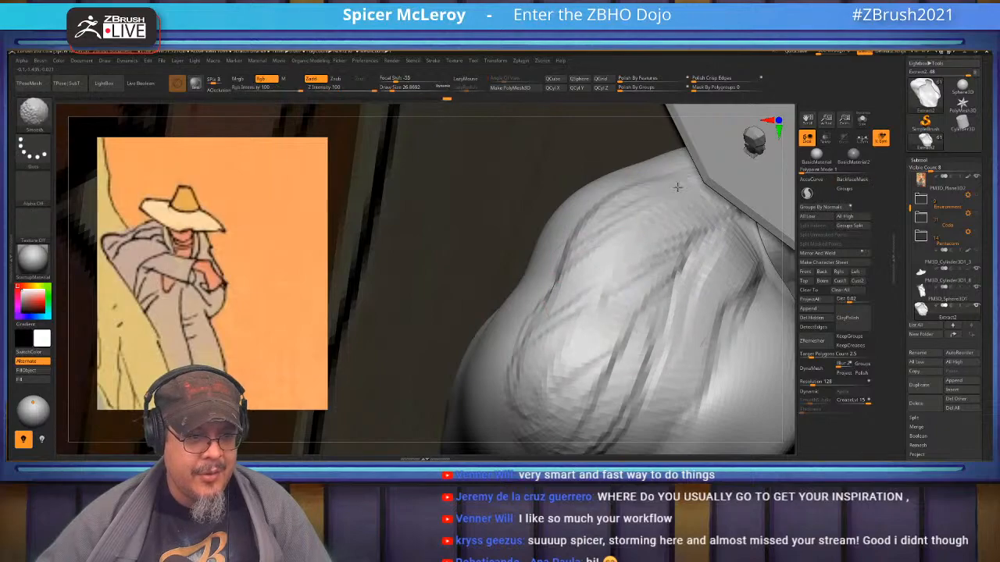
mouse_move(625, 235)
right_mouse_down()
mouse_move(552, 260)
mouse_move(569, 301)
mouse_move(534, 278)
mouse_move(536, 301)
right_mouse_up()
- Set the draw size to about 12, build up a small fold beside the cape's collar edge and smooth it
mouse_move(531, 247)
right_mouse_down("alt")
mouse_move(514, 273)
mouse_move(565, 323)
mouse_move(592, 289)
right_mouse_up("alt")
key("s")
left_click(592, 288)
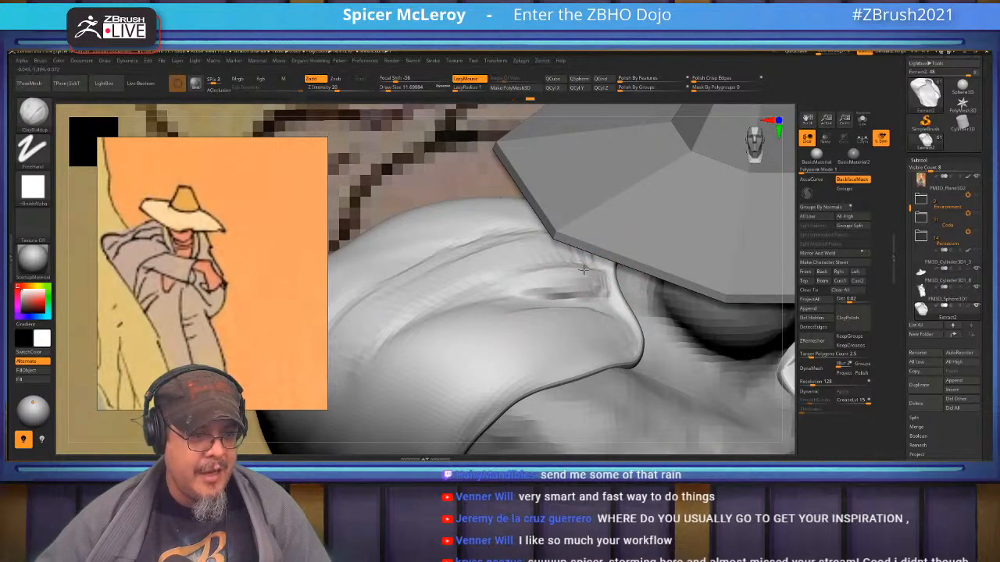
left_click_drag(603, 287, 482, 300, "shift")
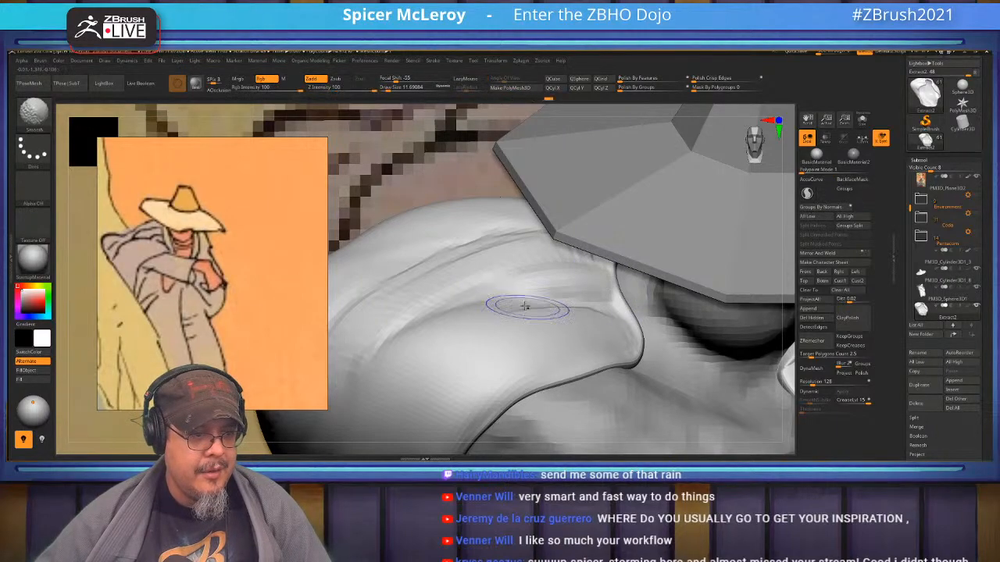
right_click_drag(528, 307, 589, 275)
mouse_move(508, 290)
right_mouse_down("ctrl")
mouse_move(542, 243)
mouse_move(572, 271)
mouse_move(538, 292)
mouse_move(596, 281)
mouse_move(589, 275)
mouse_move(602, 258)
mouse_move(631, 290)
mouse_move(589, 267)
mouse_move(599, 273)
right_mouse_up("ctrl")
key("b")
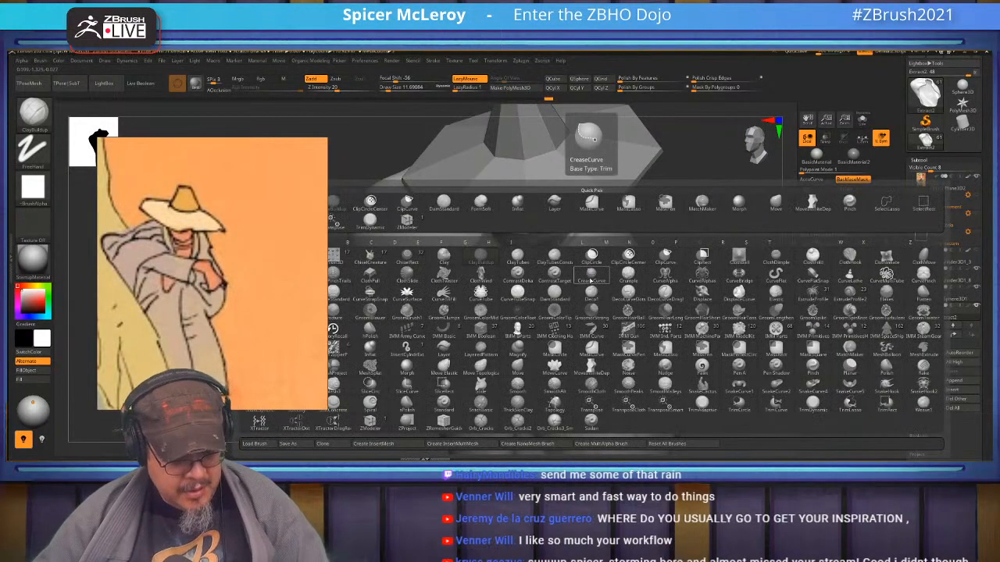
key("i")
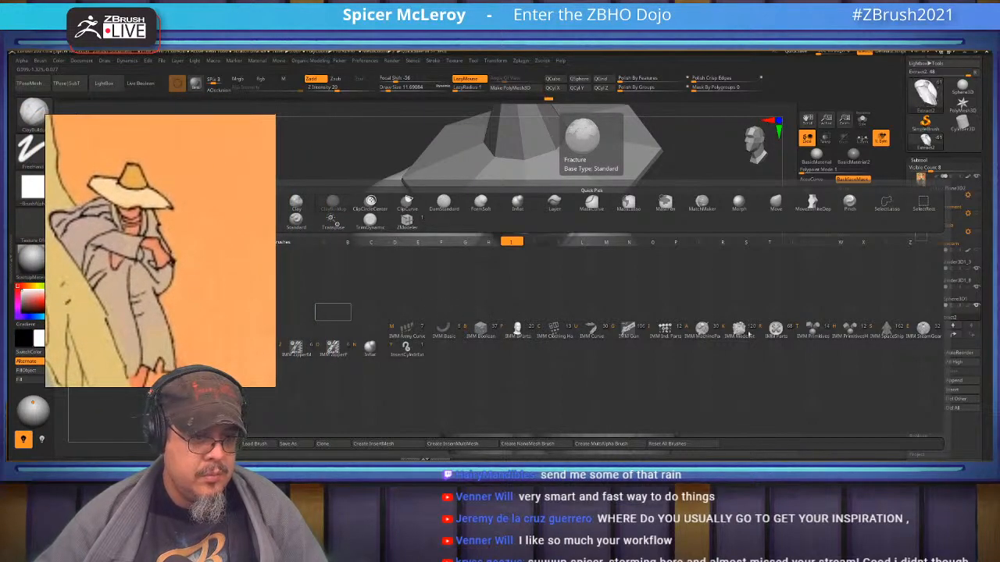
mouse_move(709, 164)
left_mouse_down()
mouse_move(695, 191)
mouse_move(734, 194)
left_mouse_up()
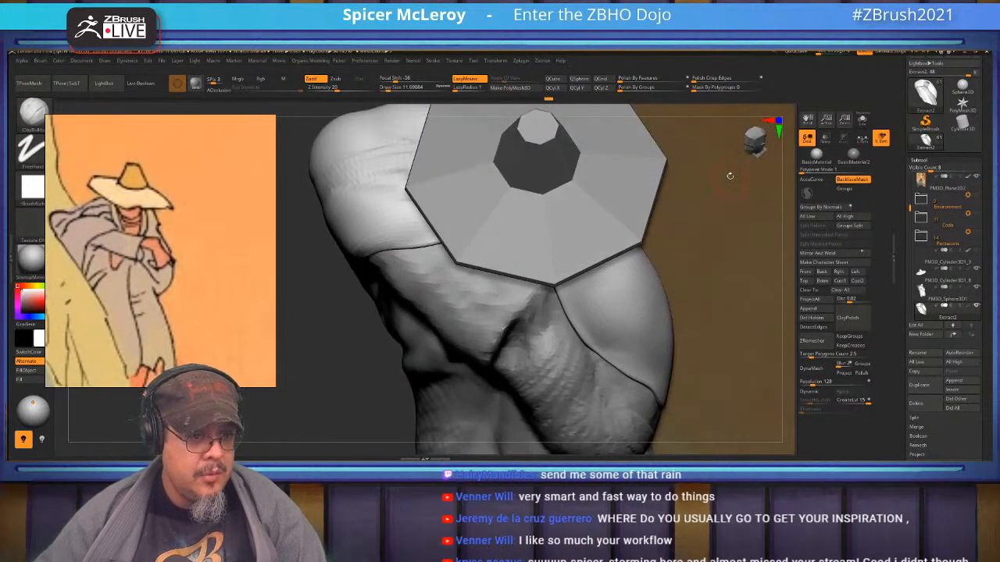
- Choose the Orb_Cracks brush and turn on BackfaceMask for it
key("b")
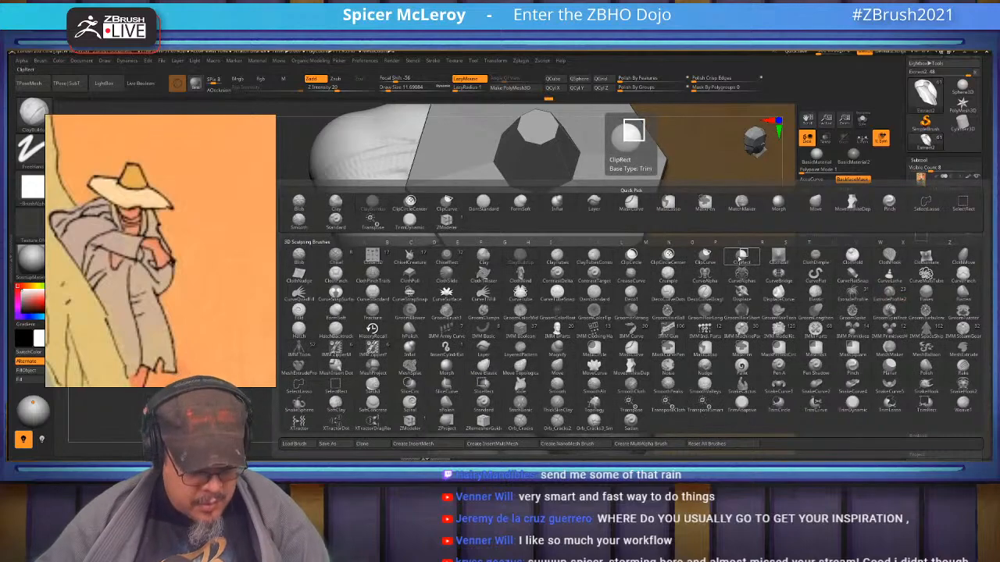
key("o")
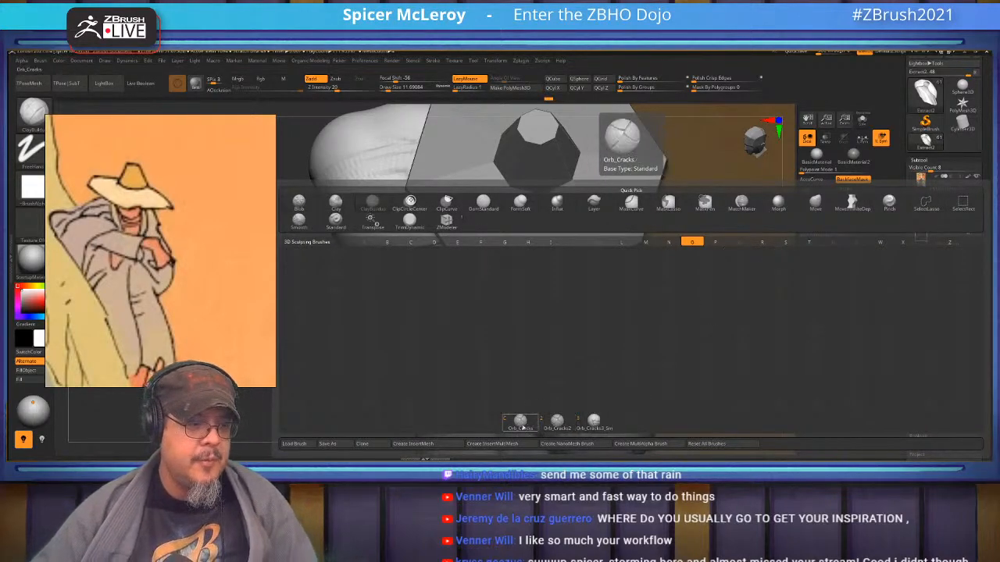
left_click(521, 423)
right_click_drag(604, 293, 582, 208)
left_click(856, 181)
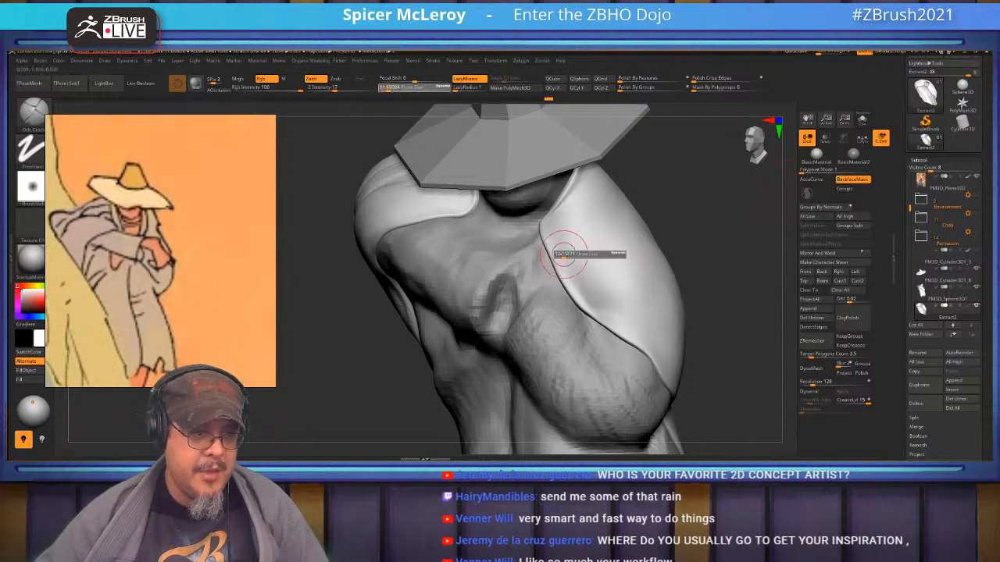
- Carve a crease alongside the cape's front edge on the lower shoulder and set the draw size to about 35
left_click_drag(553, 229, 663, 374)
right_click_drag(664, 234, 725, 154)
mouse_move(594, 240)
right_mouse_down("alt")
mouse_move(634, 285)
mouse_move(599, 268)
right_mouse_up("alt")
key("s")
left_click_drag(598, 268, 592, 268)
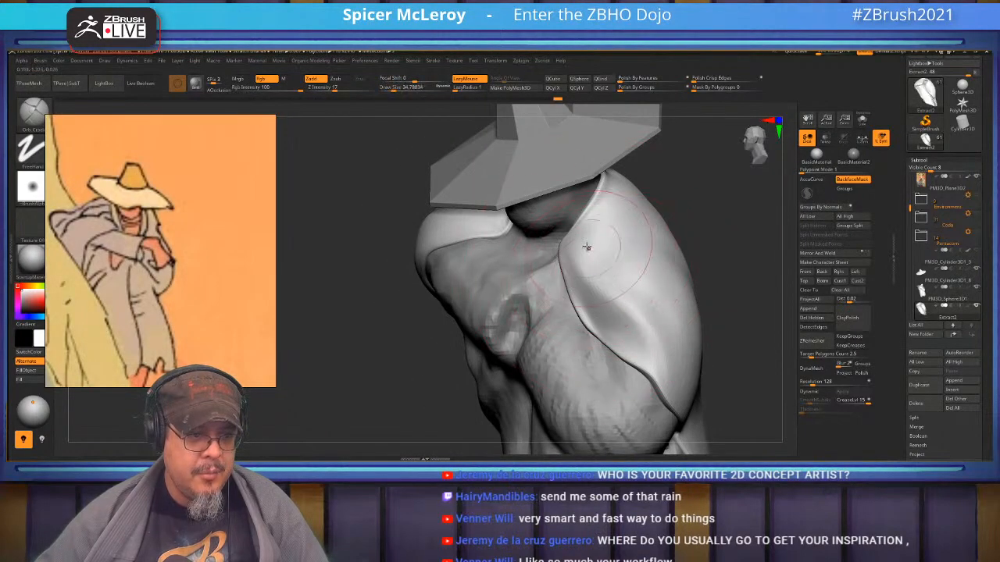
- Carve broader creases around the cape's shoulder at a draw size of about 54, undoing the last stroke and smoothing the folds
mouse_move(662, 317)
right_mouse_down()
mouse_move(669, 217)
mouse_move(517, 293)
mouse_move(517, 222)
mouse_move(545, 245)
mouse_move(596, 237)
right_mouse_up()
right_click_drag(637, 282, 602, 305)
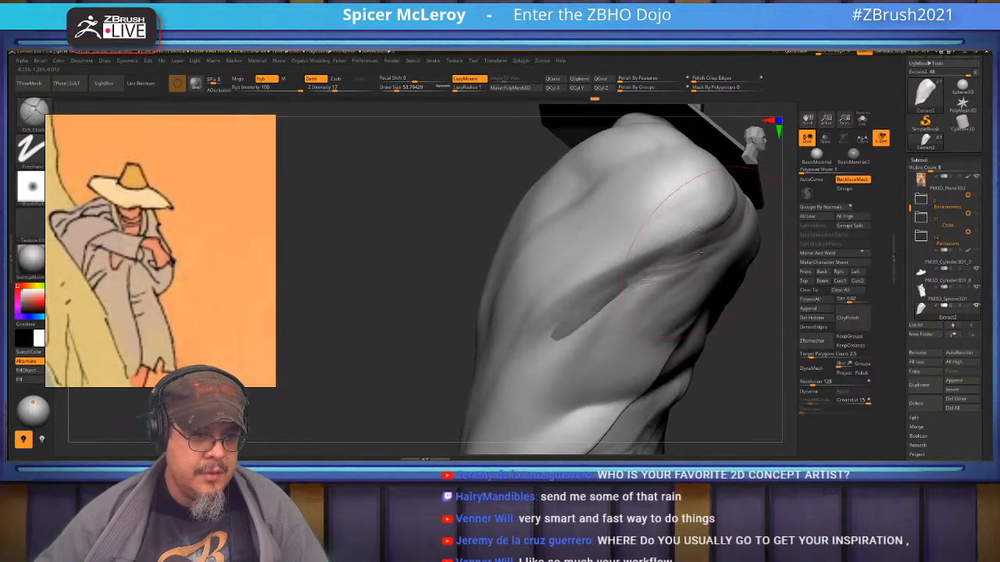
key("ctrl+z")
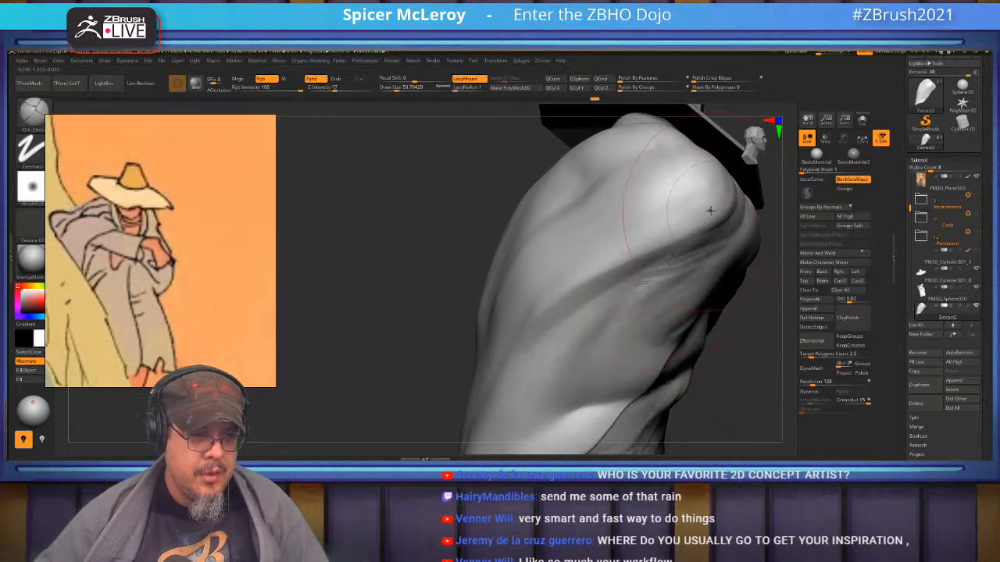
mouse_move(578, 417)
right_mouse_down()
mouse_move(576, 317)
mouse_move(593, 279)
right_mouse_up()
left_click_drag(594, 279, 625, 287, "shift")
mouse_move(625, 288)
right_mouse_down()
mouse_move(542, 331)
mouse_move(601, 297)
mouse_move(572, 280)
right_mouse_up()
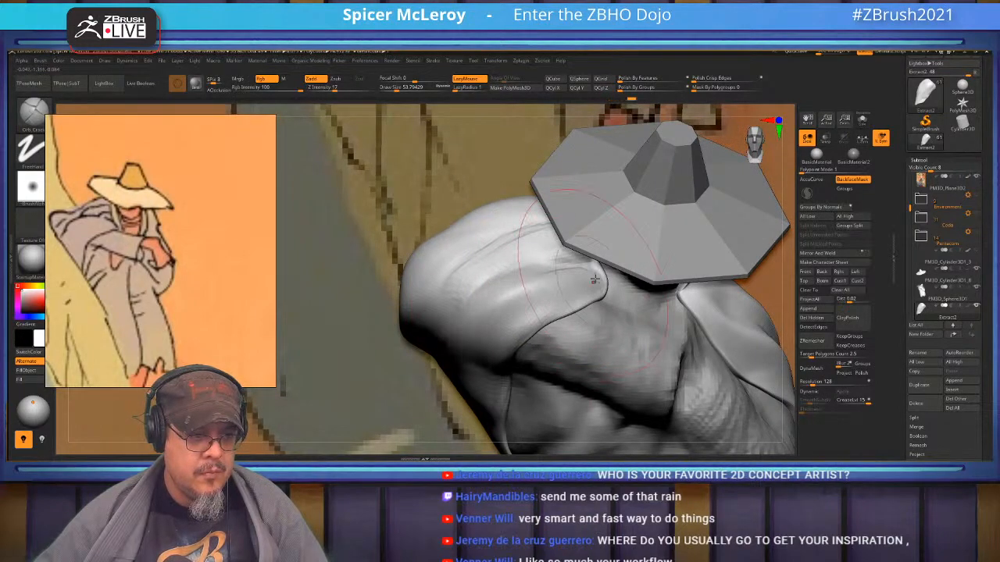
- Smooth the raised shoulder's folds and deepen the creases sweeping from the collar over and around that shoulder
left_click_drag(512, 275, 535, 277, "shift")
mouse_move(551, 283)
right_mouse_down("alt")
mouse_move(598, 291)
mouse_move(587, 241)
right_mouse_up("alt")
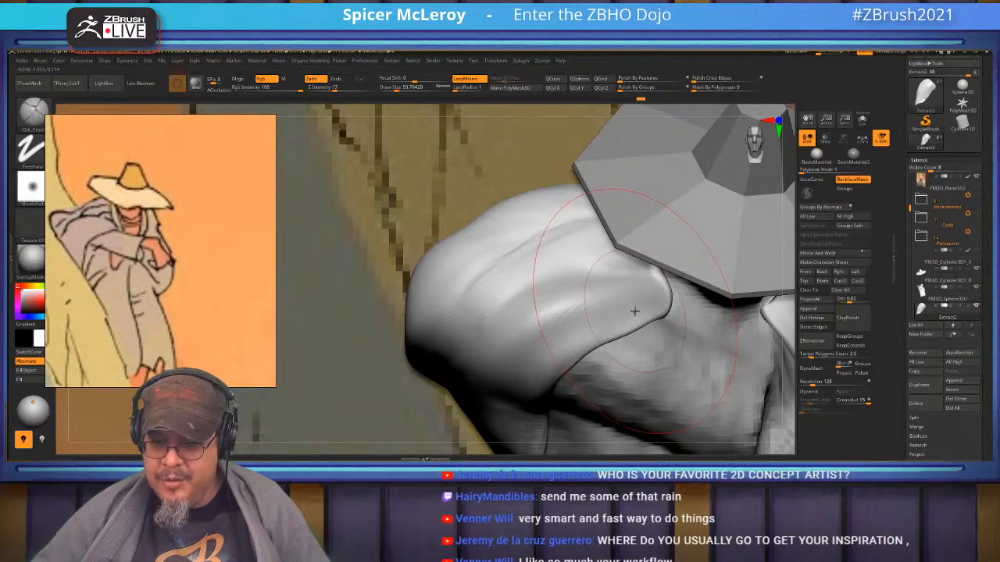
right_click_drag(617, 275, 672, 235)
right_click_drag(530, 359, 677, 209)
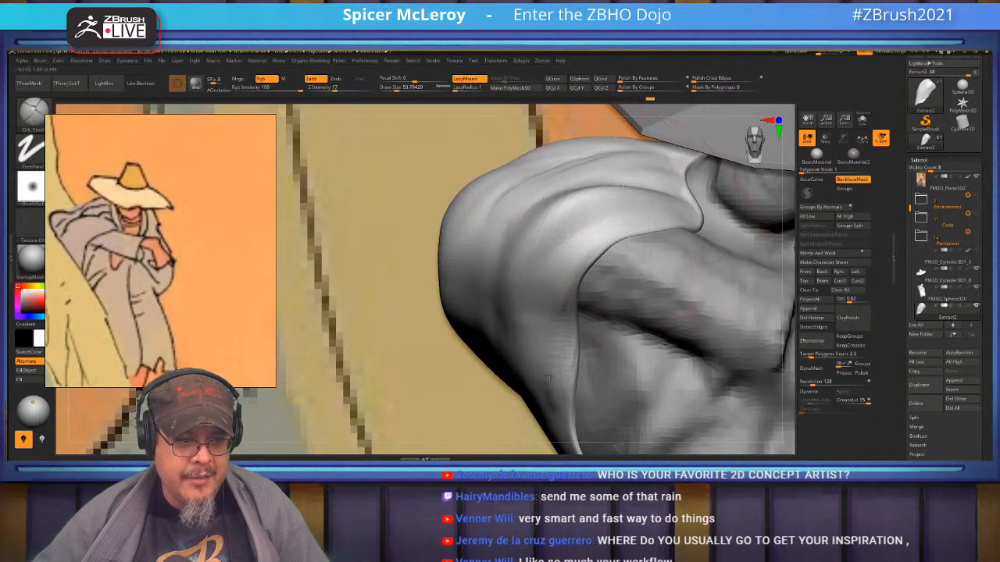
right_click_drag(528, 340, 650, 269)
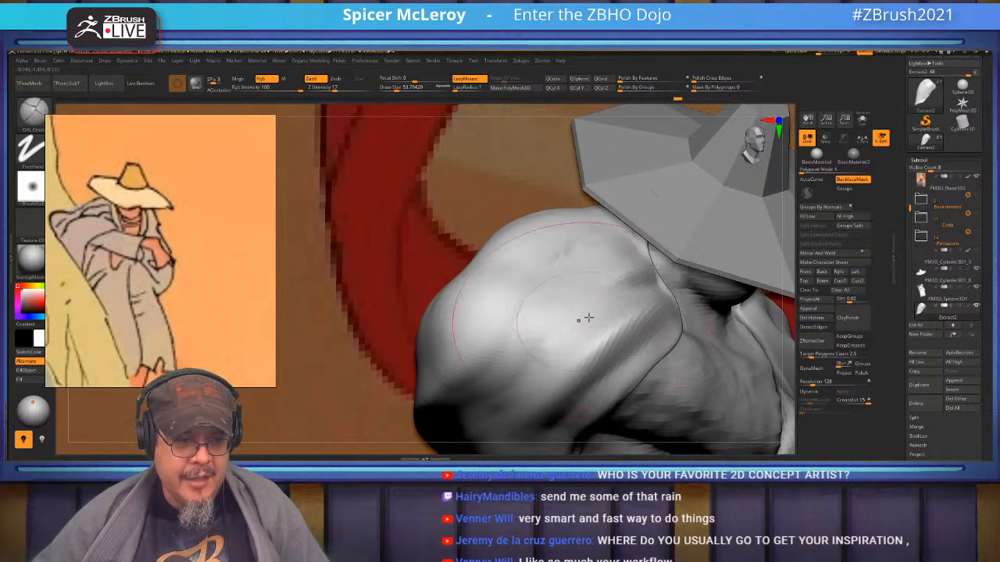
mouse_move(497, 288)
right_mouse_down()
mouse_move(570, 368)
mouse_move(640, 279)
mouse_move(638, 226)
right_mouse_up()
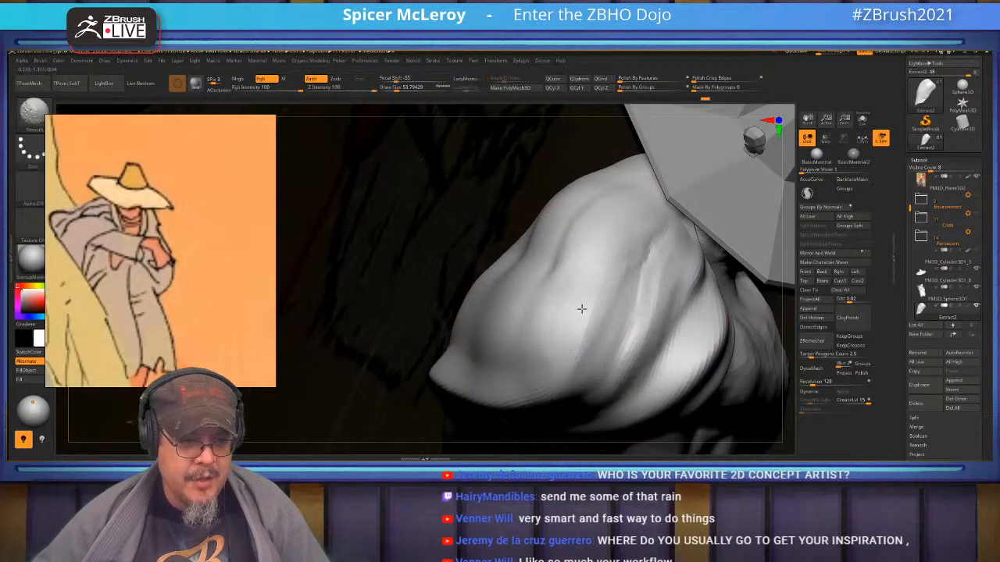
- Switch to ClayBuildup at a draw size of about 23, thicken the cape's front border above the arm and smooth it
mouse_move(573, 331)
right_mouse_down()
mouse_move(546, 275)
mouse_move(617, 314)
mouse_move(666, 245)
right_mouse_up()
key("b")
key("c")
key("b")
key("s")
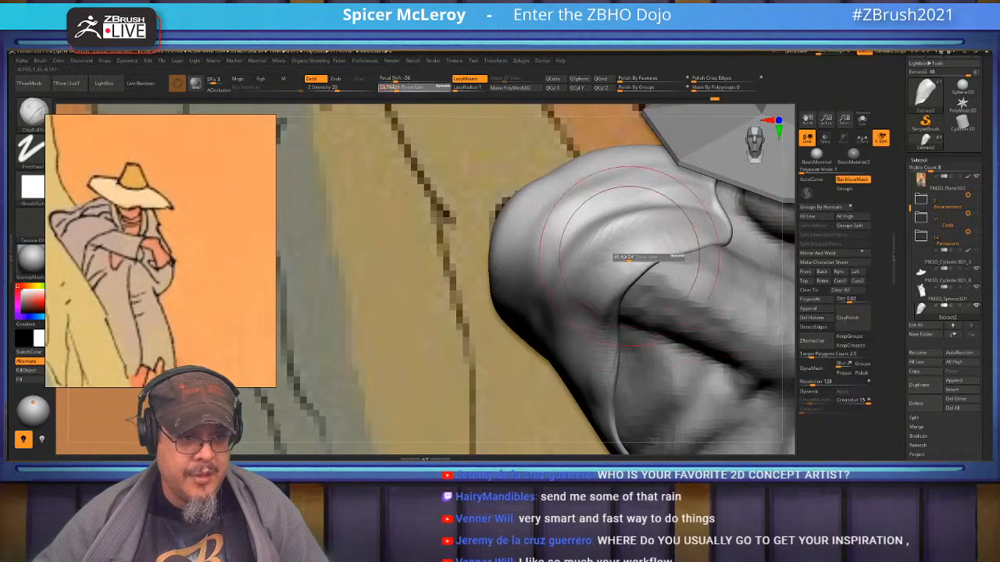
left_click_drag(625, 257, 604, 257)
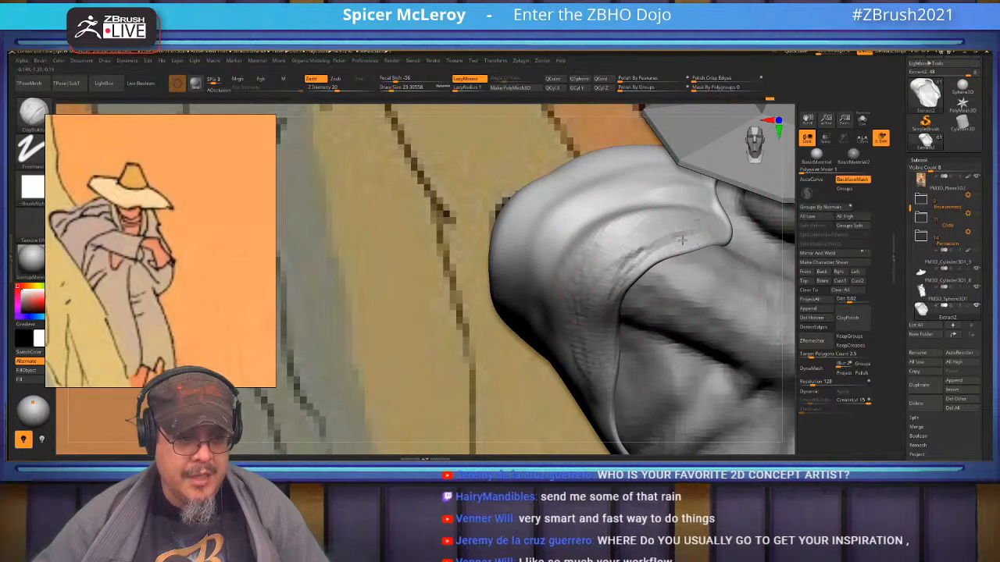
key("shift")
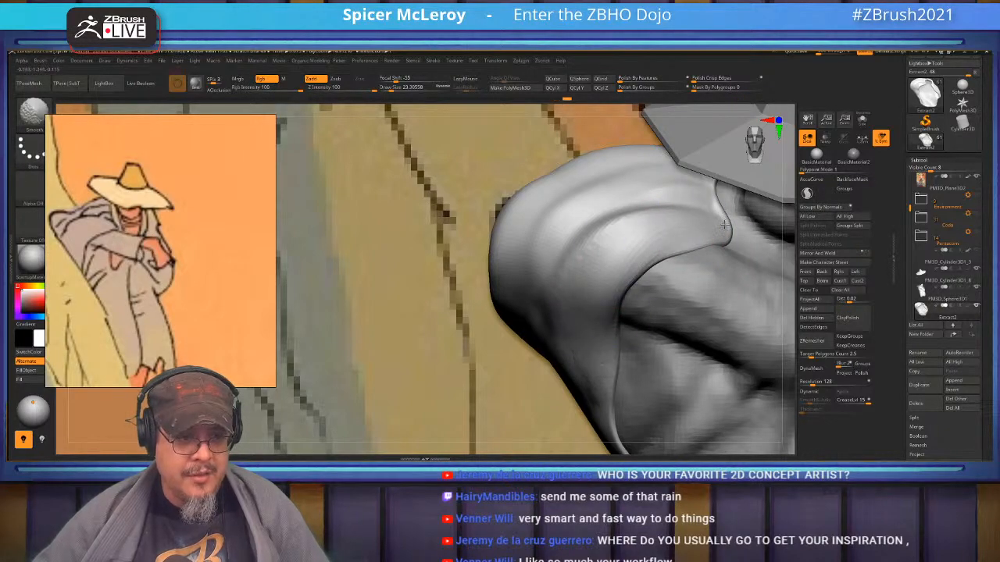
- Smooth the cape's collar edges on both sides of the neck
left_click_drag(716, 225, 710, 195, "shift")
right_click_drag(715, 222, 560, 266, "alt")
mouse_move(664, 266)
right_mouse_down()
mouse_move(595, 271)
mouse_move(634, 274)
right_mouse_up()
key("shift")
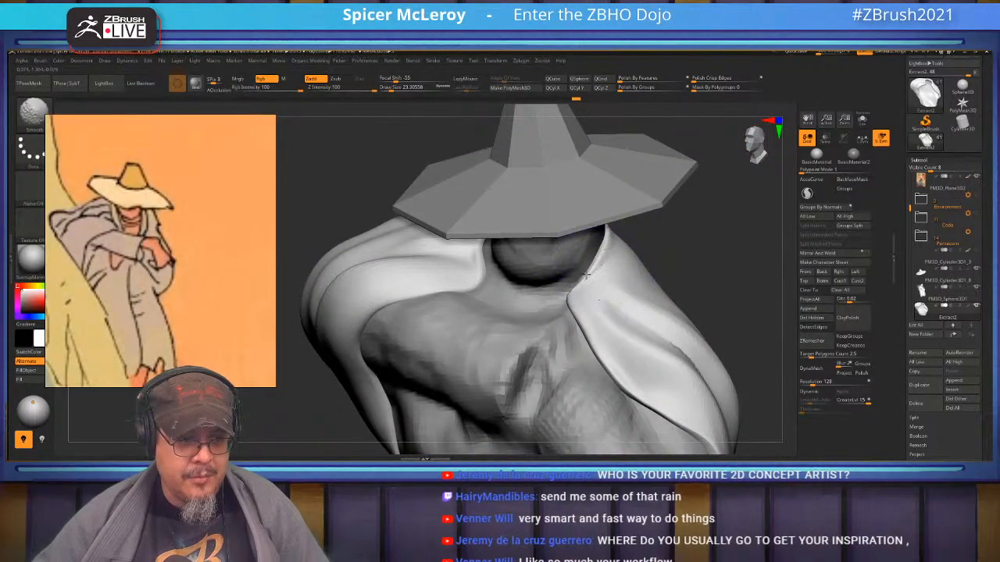
left_click_drag(580, 278, 598, 251, "shift")
mouse_move(582, 270)
right_mouse_down()
mouse_move(500, 274)
mouse_move(552, 278)
right_mouse_up()
- Reshape the cape's collar corner beside the raised shoulder using the Move brush at a draw size of about 29
key("b")
key("m")
key("v")
key("s")
left_click_drag(559, 283, 574, 286)
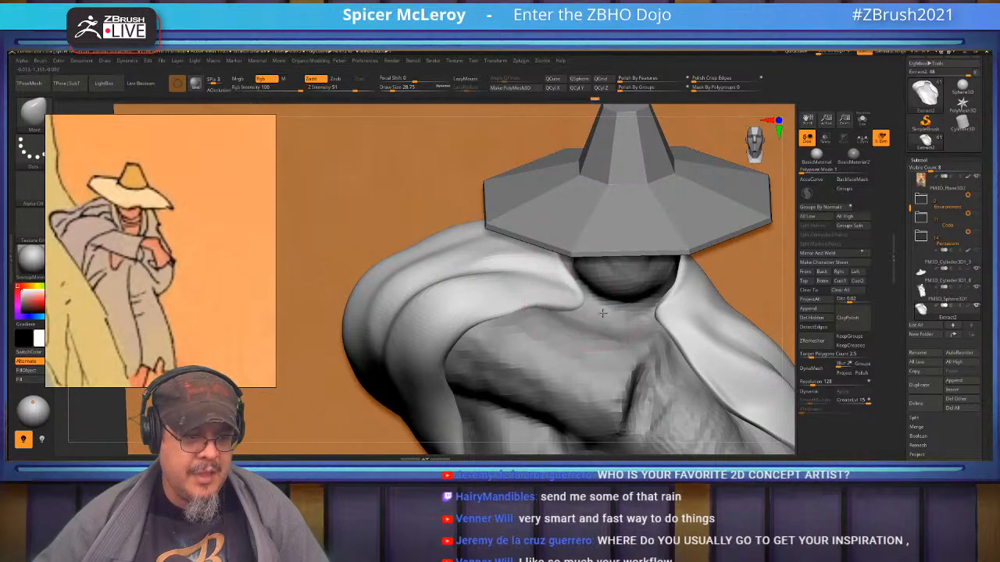
mouse_move(597, 308)
right_mouse_down()
mouse_move(560, 288)
mouse_move(595, 288)
right_mouse_up()
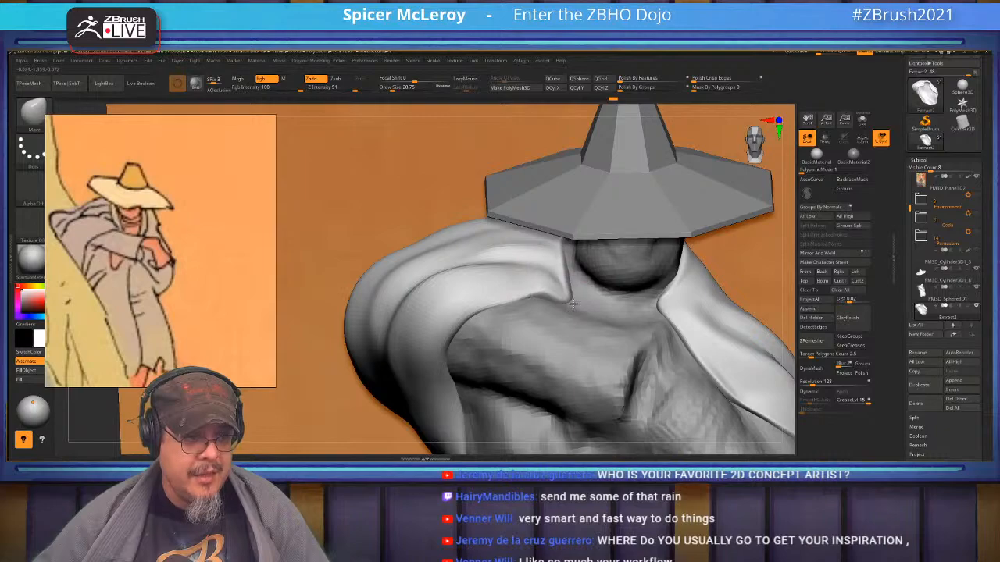
right_click_drag(573, 303, 548, 285)
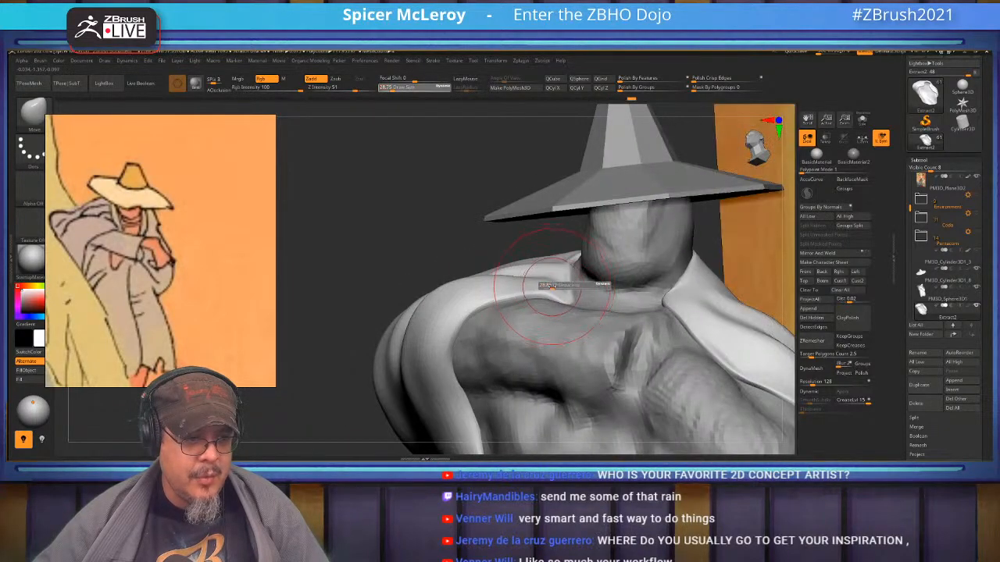
- Reduce the draw size to about 18, smooth the collar area and refine both front collar corners with the Move brush
key("shift")
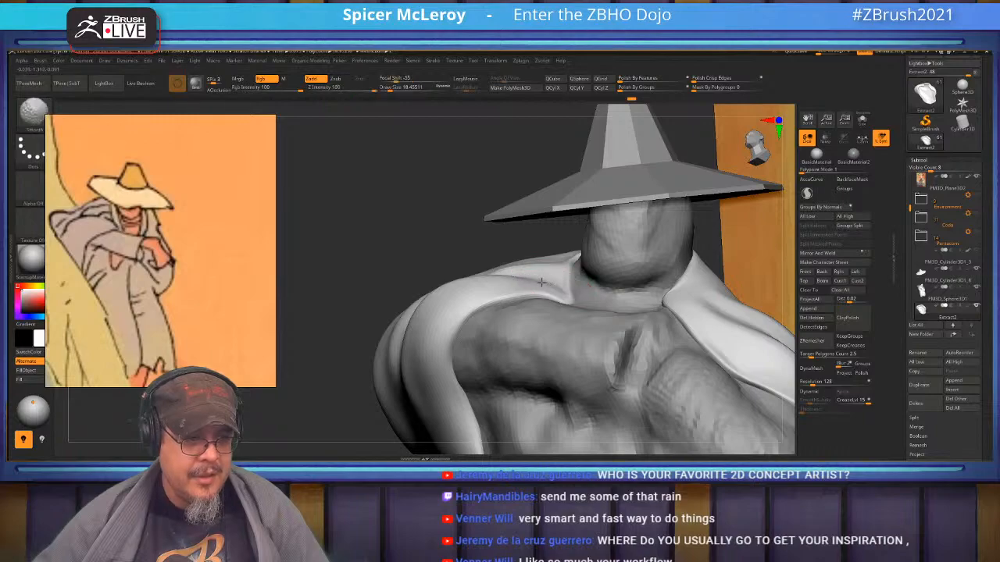
mouse_move(539, 286)
right_mouse_down()
mouse_move(567, 273)
mouse_move(511, 312)
mouse_move(530, 286)
right_mouse_up()
key("shift")
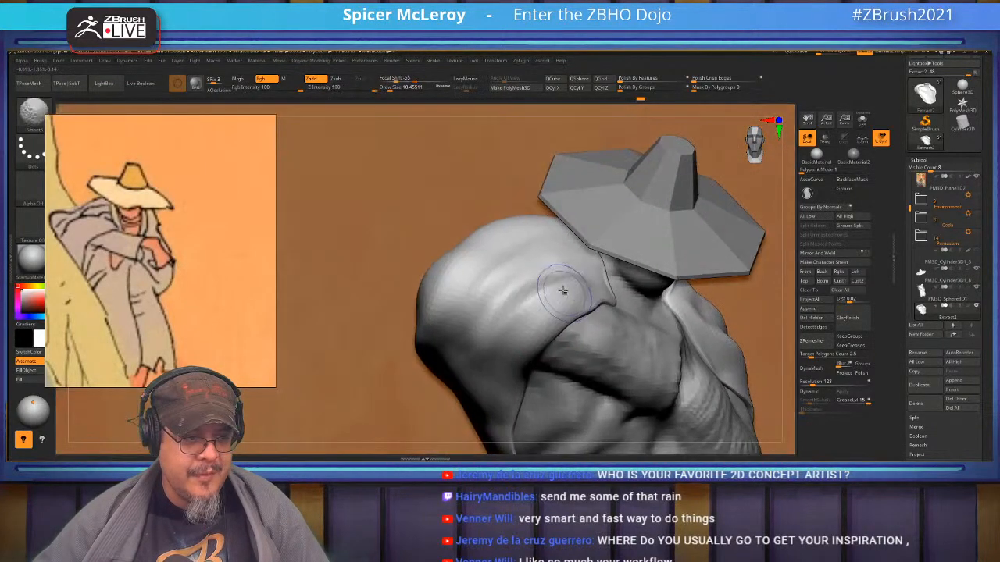
mouse_move(509, 311)
right_mouse_down()
mouse_move(507, 295)
mouse_move(418, 290)
right_mouse_up()
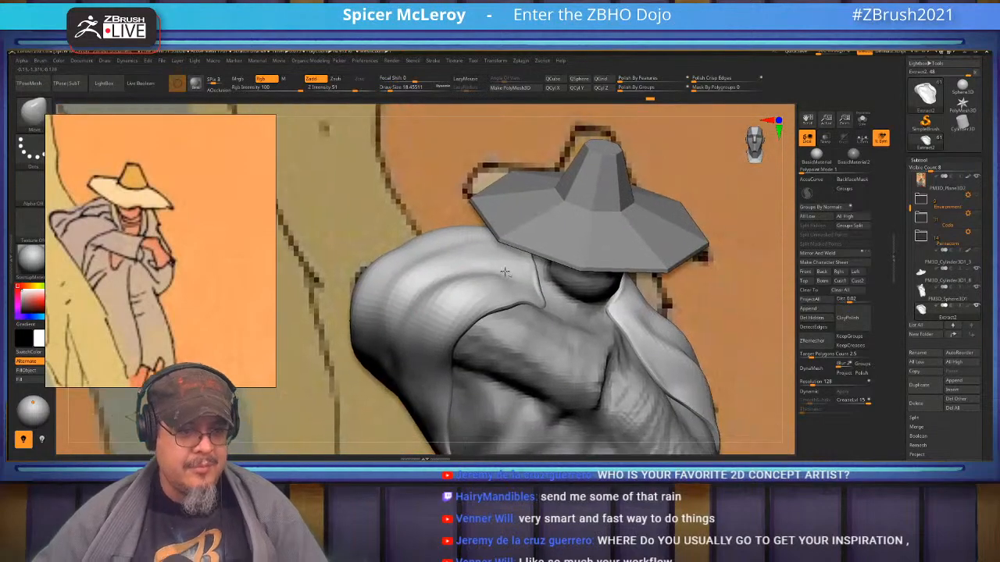
mouse_move(607, 329)
right_mouse_down("ctrl")
mouse_move(625, 382)
mouse_move(547, 317)
mouse_move(547, 298)
mouse_move(591, 272)
mouse_move(585, 264)
mouse_move(590, 313)
mouse_move(585, 291)
right_mouse_up("ctrl")
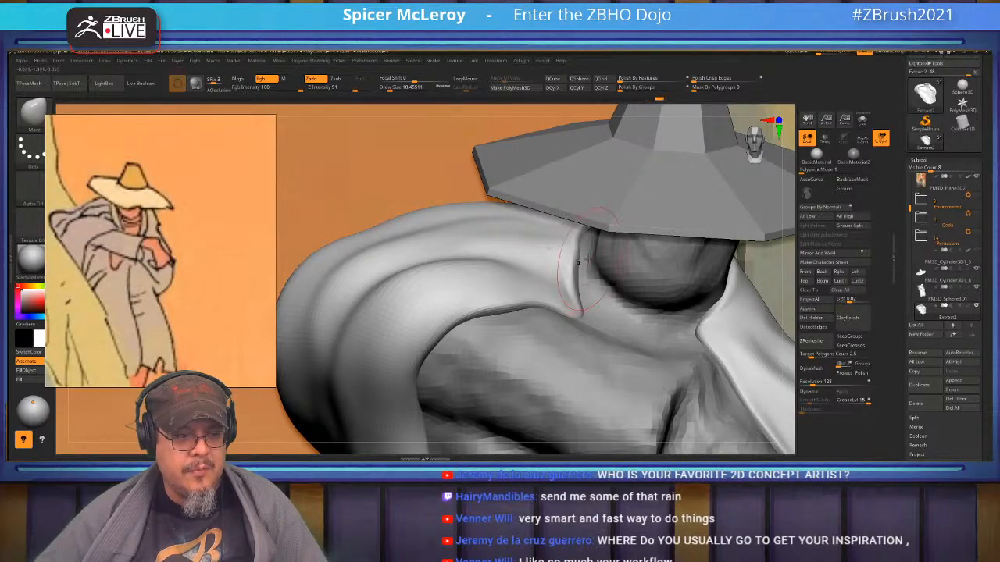
right_click_drag(580, 283, 594, 308)
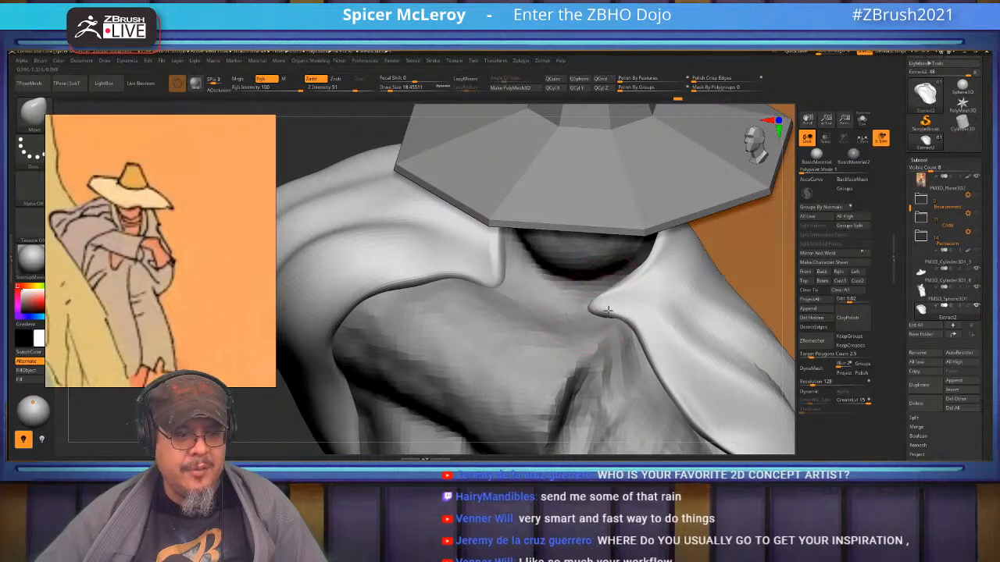
- Raise the Move brush's draw size to about 37 and adjust the cape's neckline behind the neck
mouse_move(591, 312)
right_mouse_down()
mouse_move(637, 281)
mouse_move(581, 281)
mouse_move(547, 296)
right_mouse_up()
left_click_drag(546, 297, 565, 293)
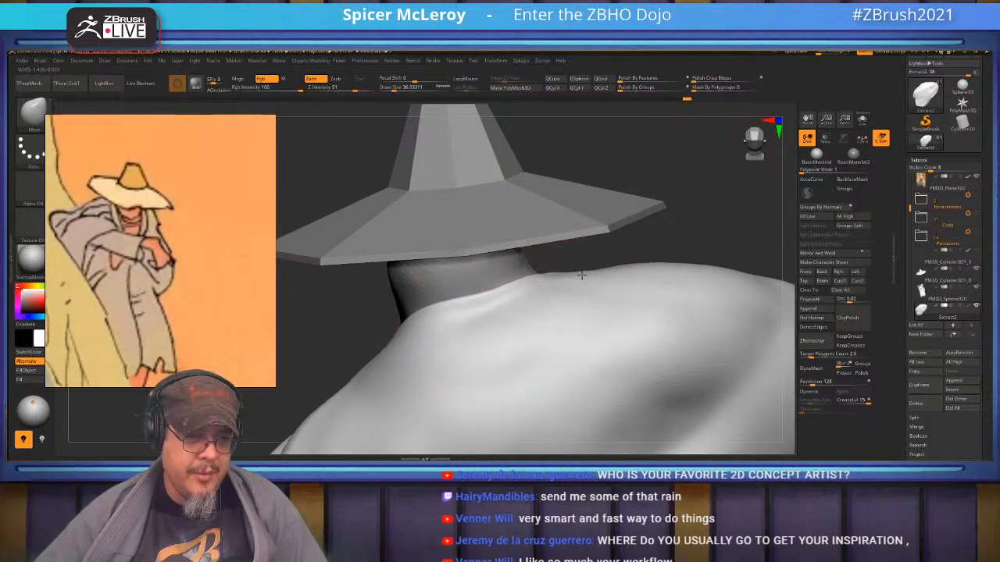
mouse_move(571, 292)
right_mouse_down()
mouse_move(571, 328)
mouse_move(589, 298)
mouse_move(542, 286)
right_mouse_up()
- Sculpt a diagonal crease across the cape's back with the Orb_Cracks brush at a draw size of about 35 and smooth it
key("b")
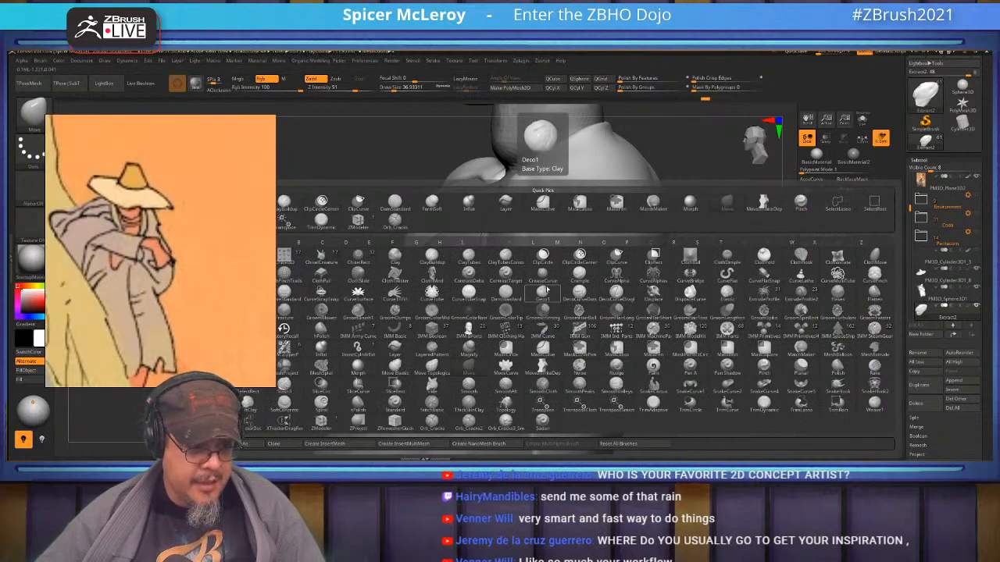
left_click(543, 313)
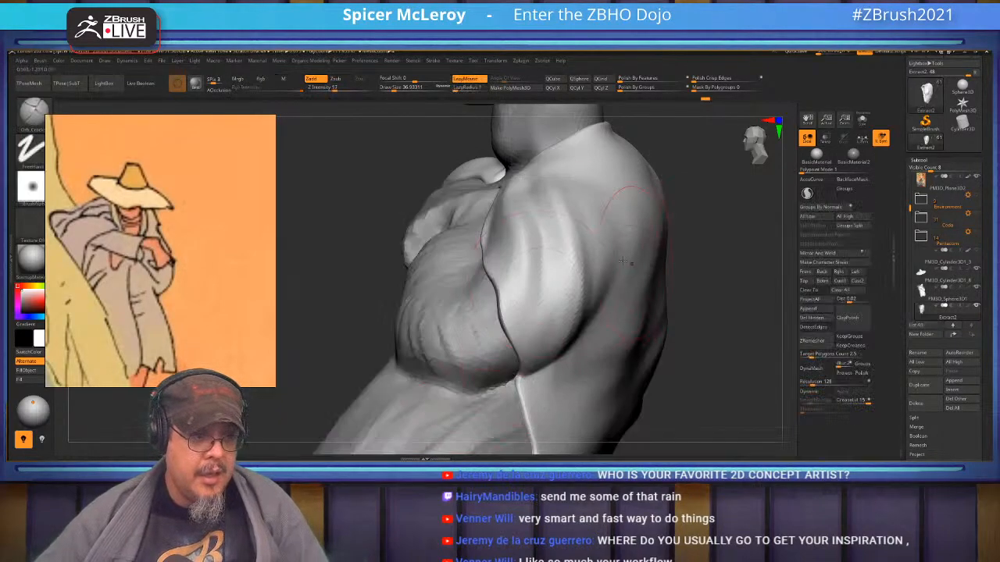
right_click_drag(587, 238, 528, 264)
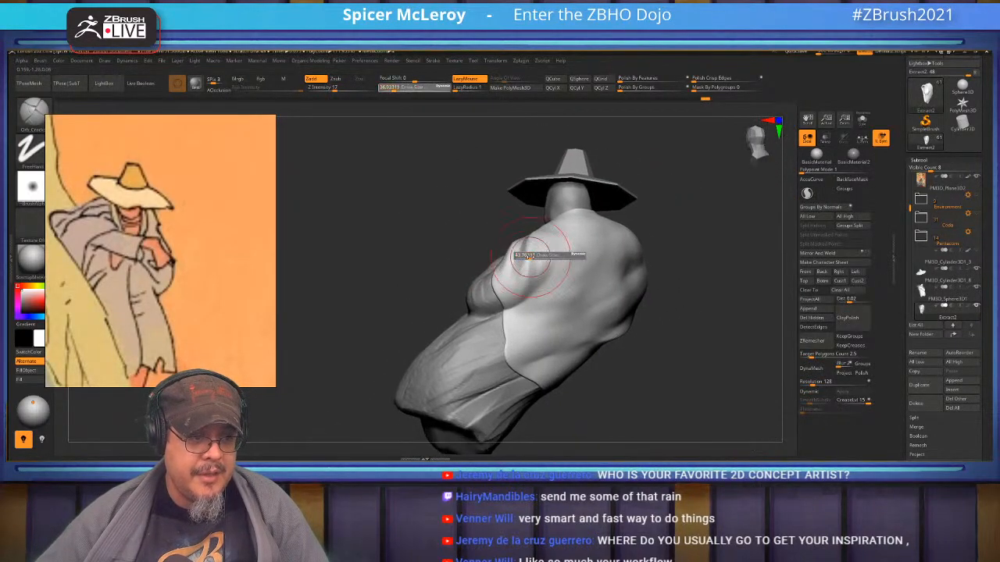
right_click_drag(552, 299, 585, 270)
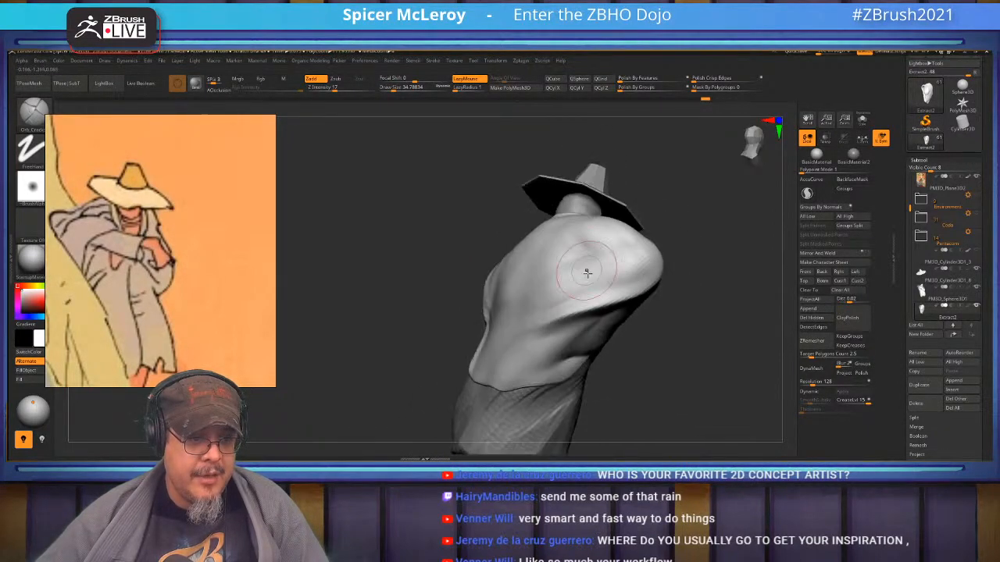
key("shift")
right_click_drag(513, 341, 625, 274)
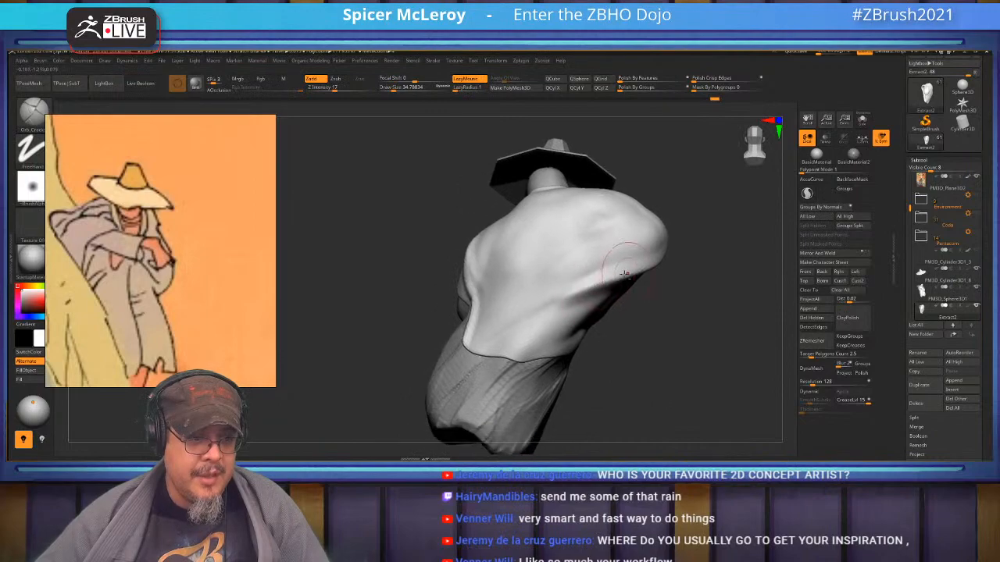
key("shift")
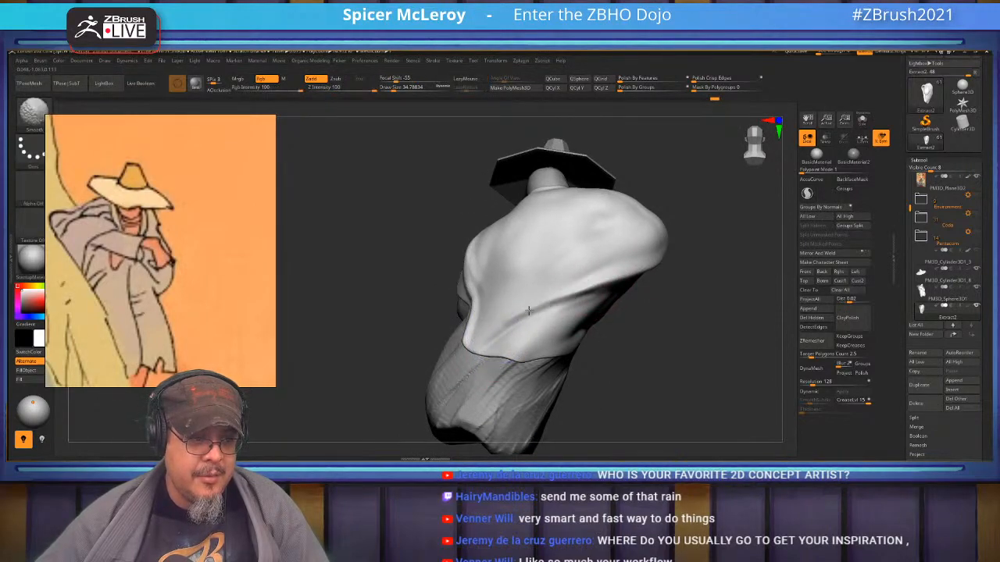
- Carve a diagonal fold running down from the raised shoulder on the side of the cape and soften it
mouse_move(623, 270)
right_mouse_down("alt")
mouse_move(592, 304)
mouse_move(614, 282)
mouse_move(587, 270)
mouse_move(585, 279)
mouse_move(603, 270)
mouse_move(593, 250)
right_mouse_up("alt")
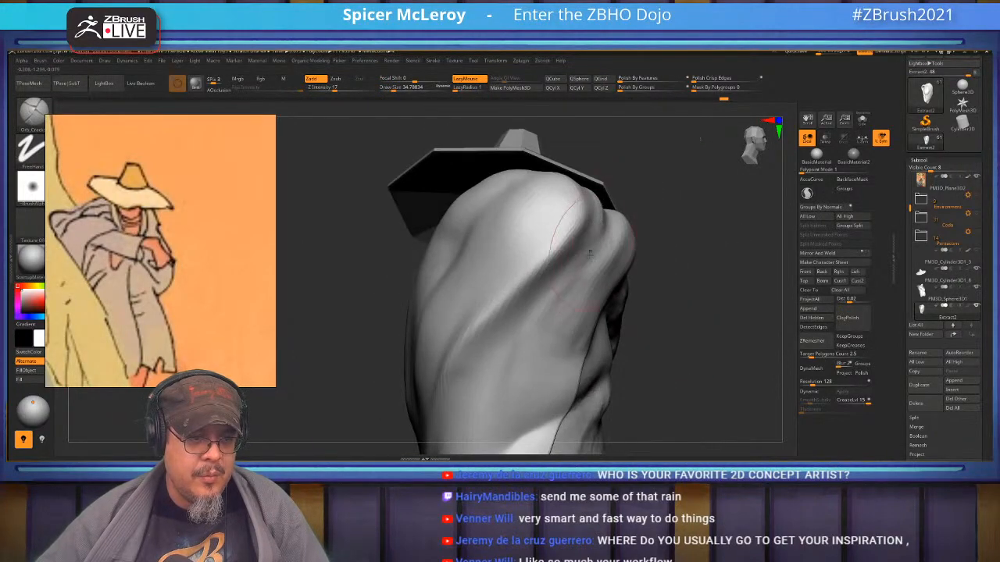
left_click_drag(586, 263, 503, 346)
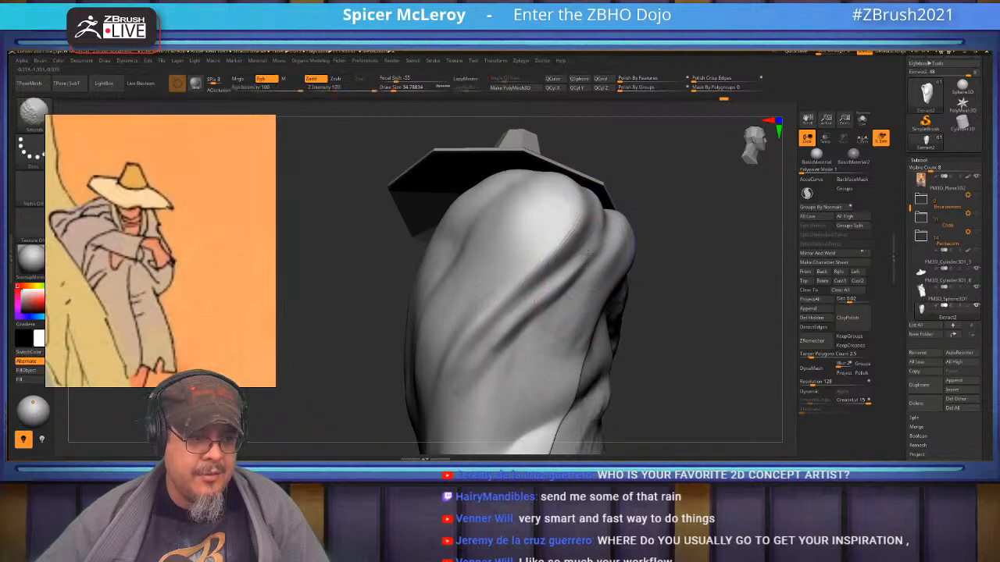
mouse_move(570, 280)
right_mouse_down()
mouse_move(590, 265)
mouse_move(545, 270)
mouse_move(609, 210)
mouse_move(680, 193)
right_mouse_up()
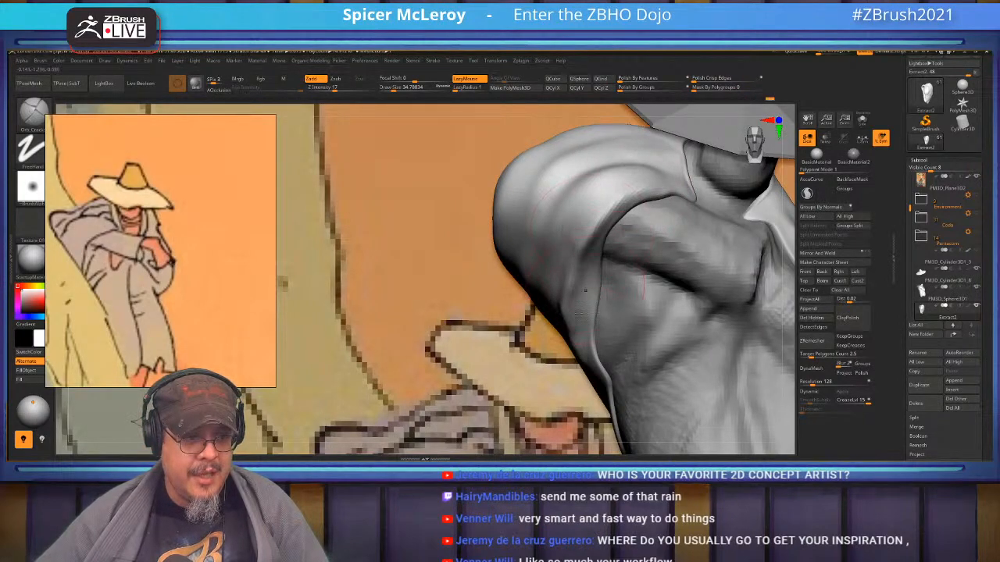
- Sculpt and smooth curved folds over the cape's raised shoulder and down its side beside the crossed arm
key("shift")
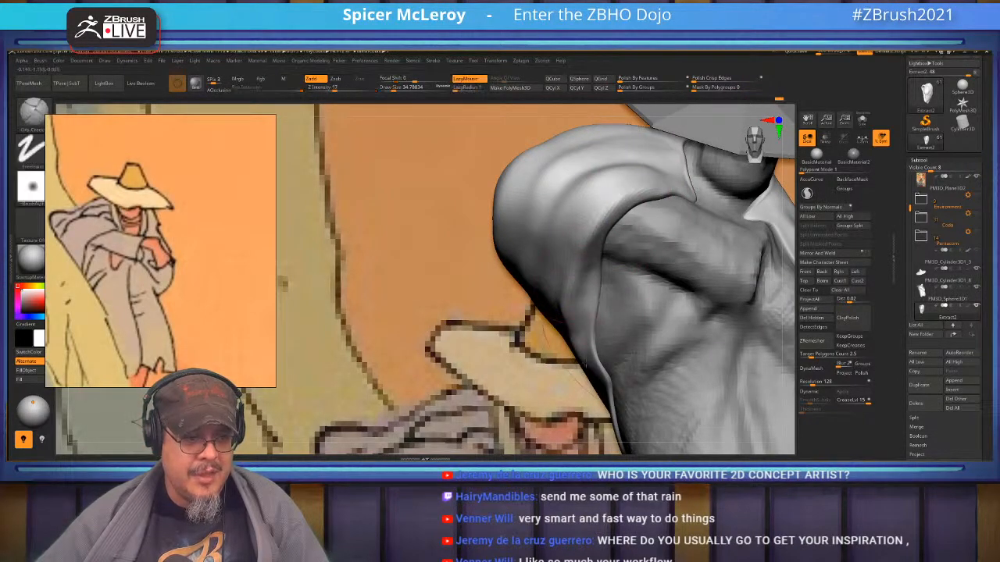
key("shift")
left_click_drag(588, 364, 591, 266)
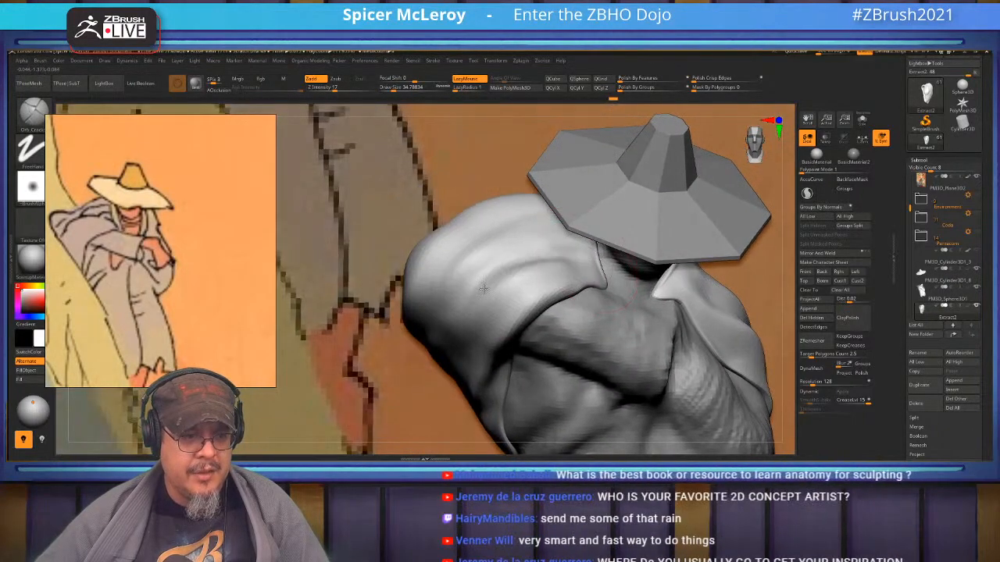
key("shift")
right_click_drag(470, 324, 516, 264)
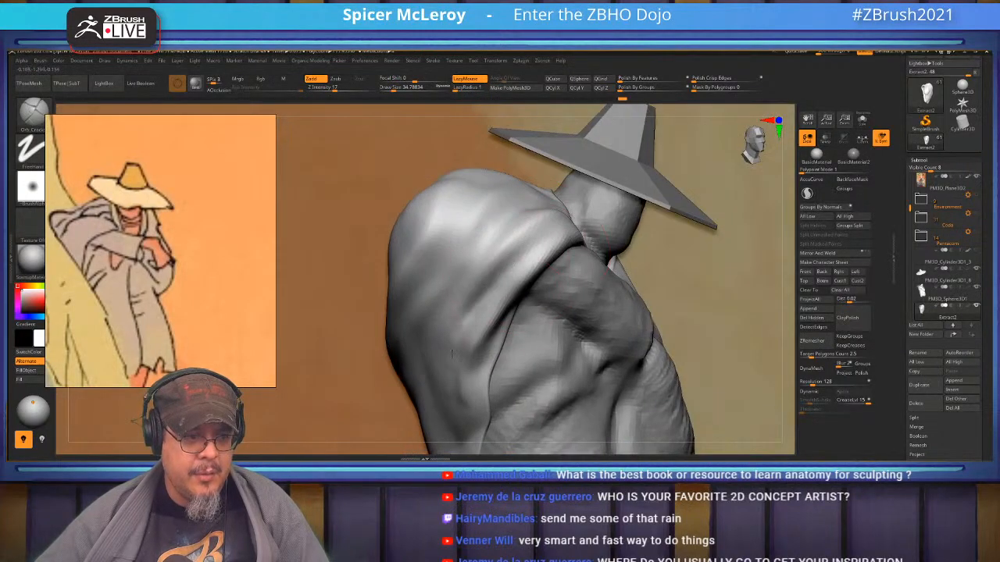
key("shift")
mouse_move(481, 316)
right_mouse_down()
mouse_move(578, 293)
mouse_move(562, 257)
right_mouse_up()
key("shift")
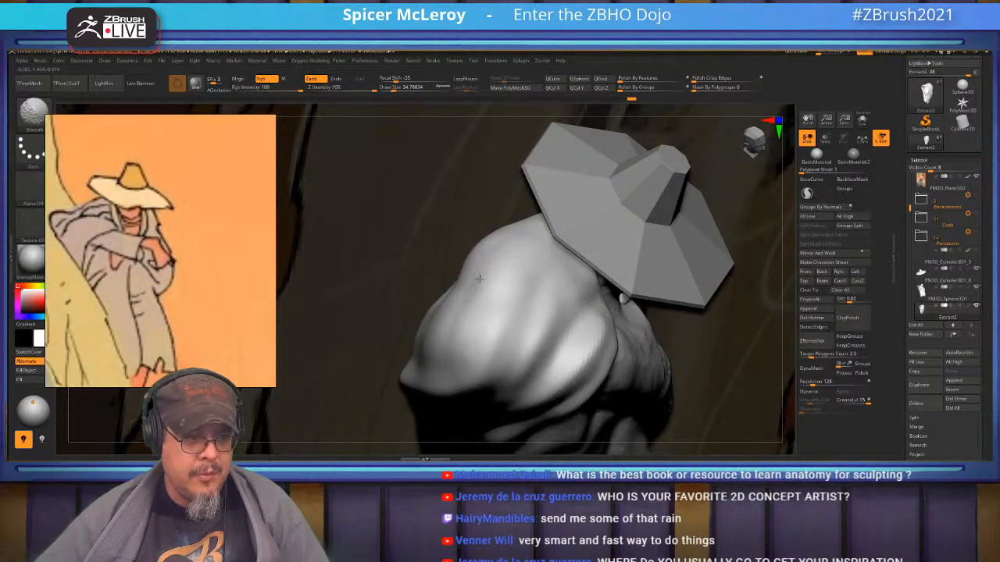
mouse_move(420, 377)
right_mouse_down()
mouse_move(502, 330)
mouse_move(512, 312)
mouse_move(486, 285)
mouse_move(486, 337)
mouse_move(537, 296)
mouse_move(549, 244)
mouse_move(599, 240)
mouse_move(570, 247)
right_mouse_up()
- Select the body subtool and smooth the robe surface under the raised arm beside the cape's edge
left_click(573, 246, "alt")
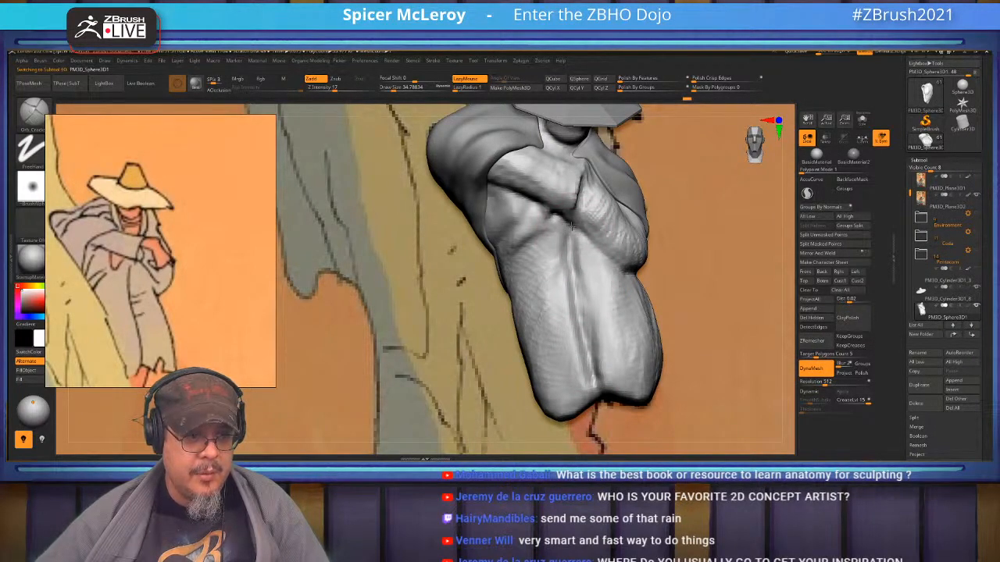
key("shift")
mouse_move(608, 254)
right_mouse_down("ctrl")
mouse_move(573, 266)
mouse_move(586, 286)
mouse_move(587, 244)
mouse_move(516, 256)
right_mouse_up("ctrl")
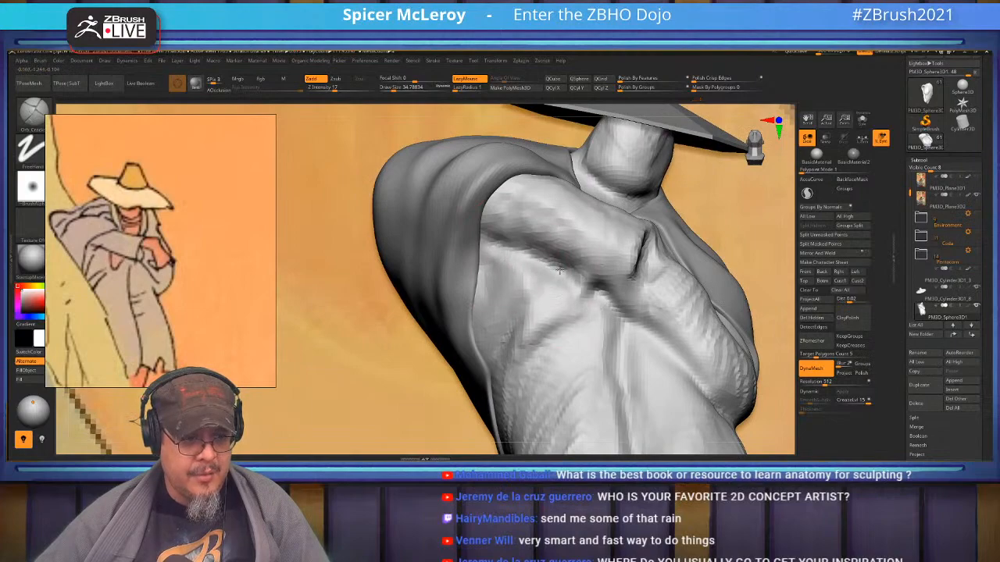
left_click_drag(570, 292, 537, 279, "shift")
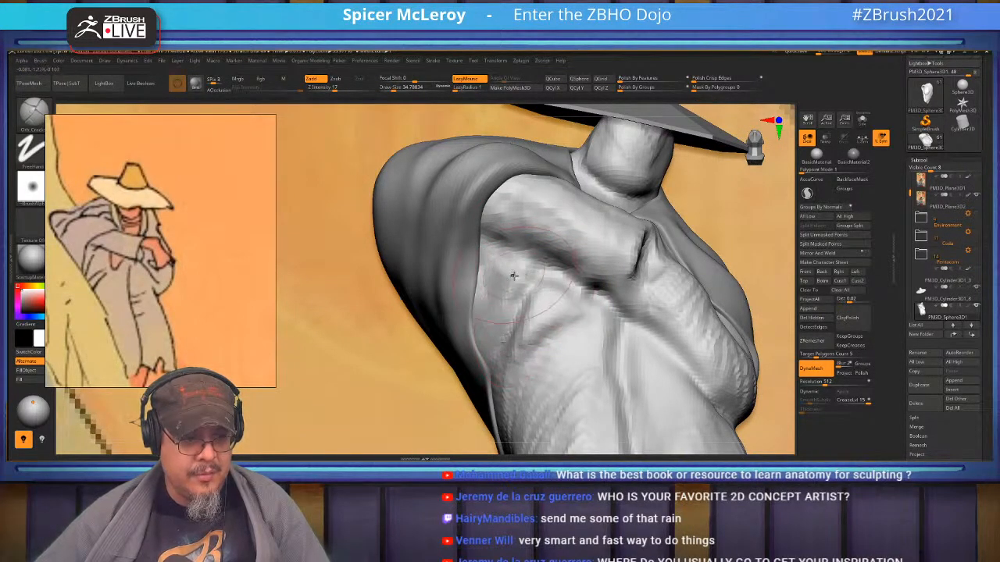
left_click_drag(493, 355, 501, 283, "shift")
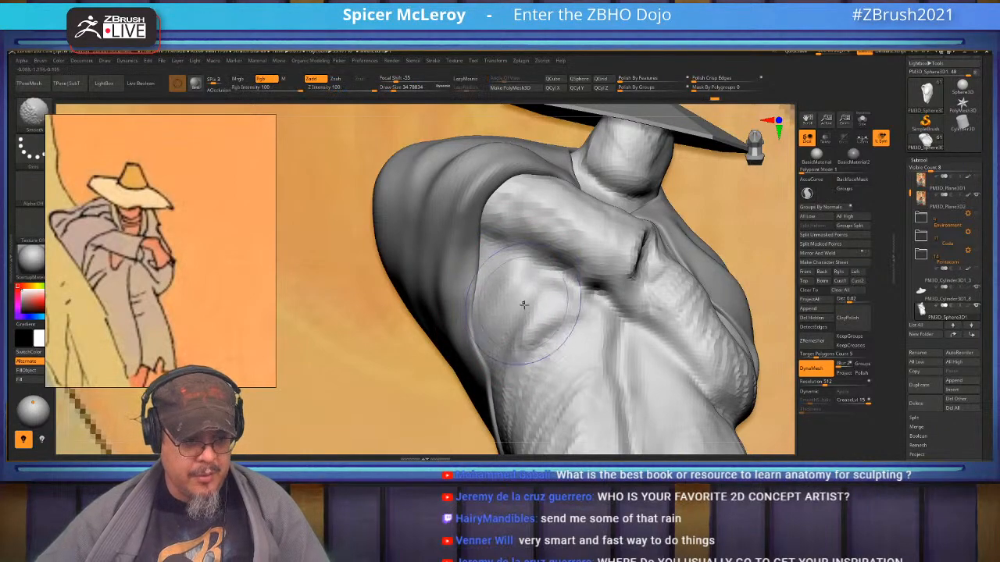
right_click_drag(502, 354, 575, 289)
- Reshape the robe under the raised arm using the Move brush at a draw size of about 18
key("b")
key("m")
key("v")
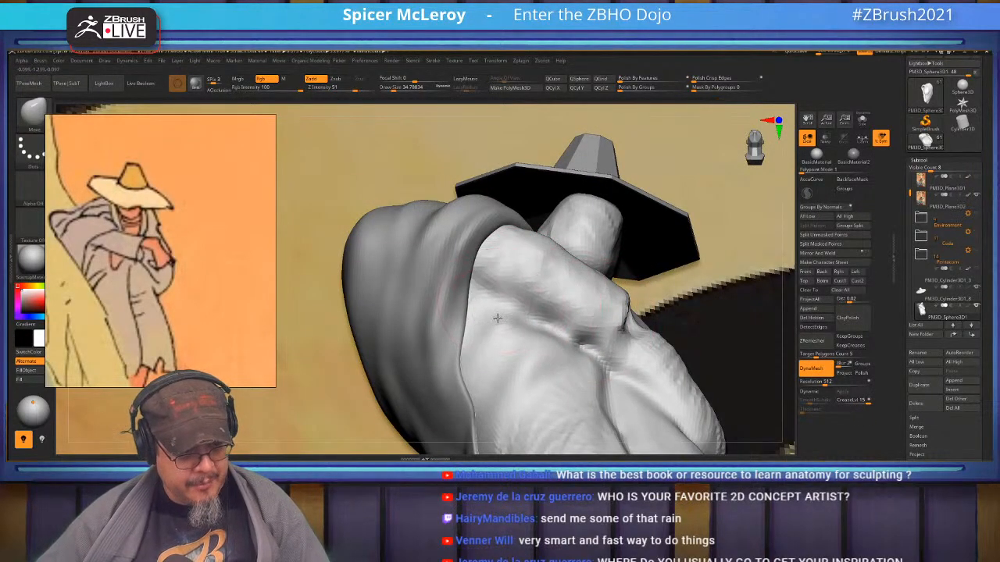
right_click_drag(511, 330, 528, 331)
key("s")
left_click_drag(524, 329, 503, 325)
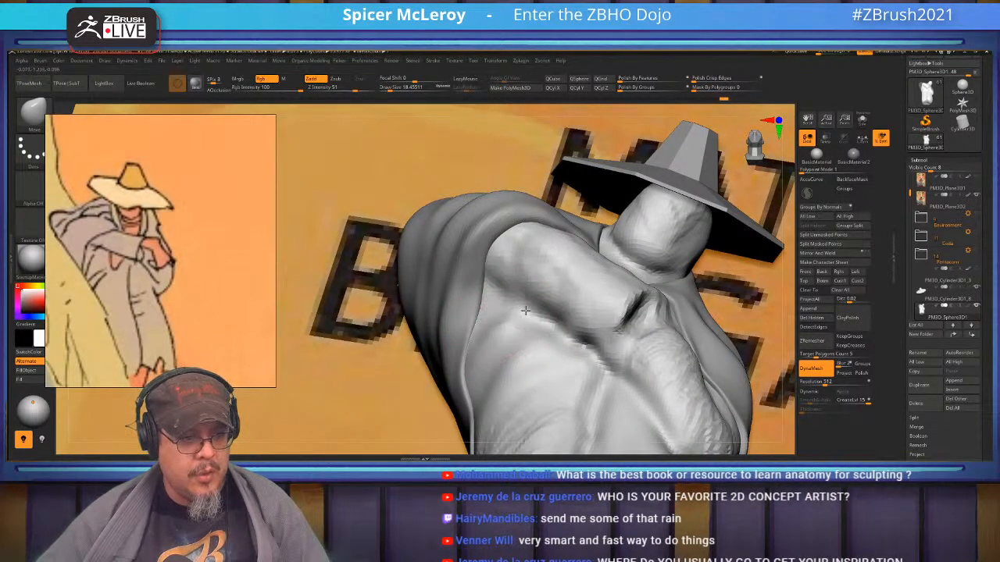
- Raise the Move brush's draw size to about 31 and adjust the raised arm where it meets the cape
right_click_drag(502, 327, 513, 311)
key("s")
left_click_drag(489, 305, 498, 304)
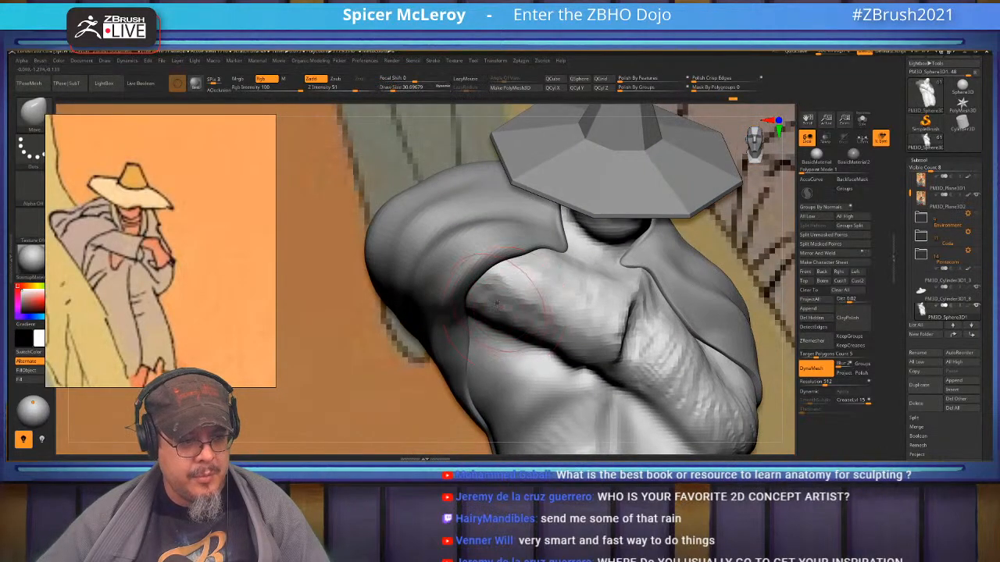
right_click_drag(555, 328, 551, 322)
- Isolate the body and carve a crease along the forearm's upper edge down to the cuff with the DamStandard brush, smoothing around it
key("b")
key("d")
key("s")
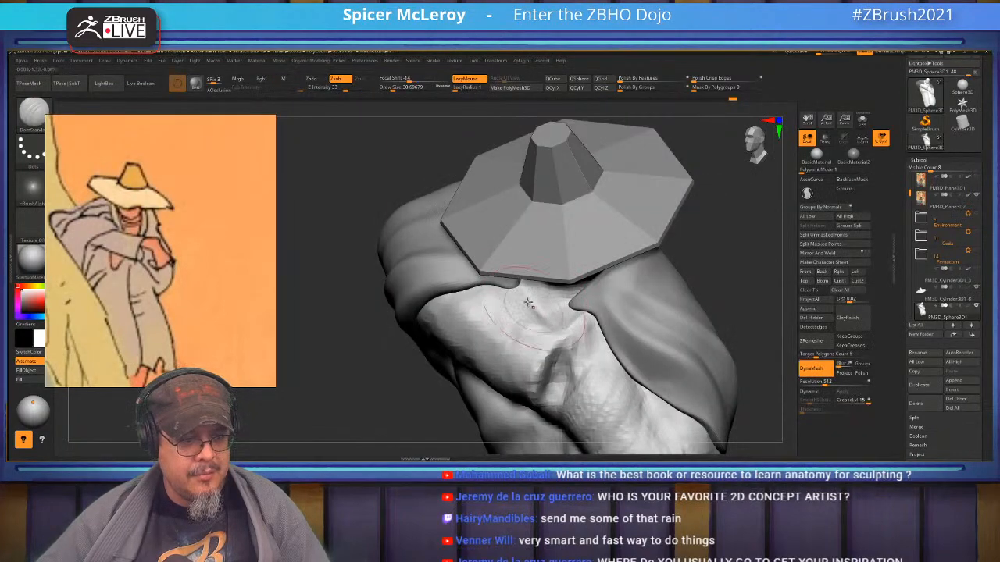
left_click(862, 120)
mouse_move(569, 292)
right_mouse_down("ctrl")
mouse_move(542, 301)
mouse_move(545, 316)
right_mouse_up("ctrl")
left_click_drag(759, 229, 771, 246, "ctrl")
left_click_drag(449, 290, 529, 351)
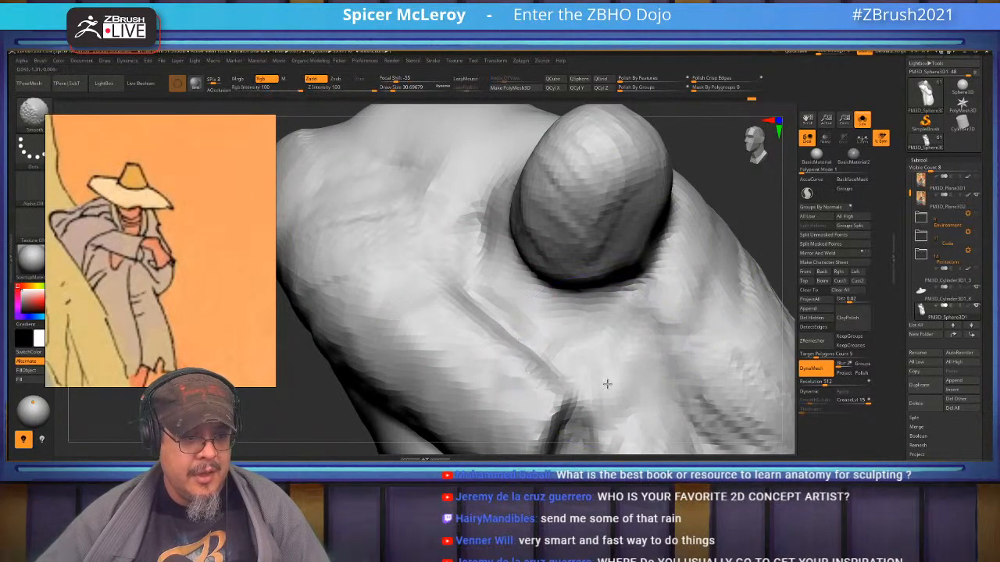
mouse_move(602, 380)
right_mouse_down()
mouse_move(580, 273)
mouse_move(594, 298)
right_mouse_up()
left_click_drag(594, 298, 591, 350)
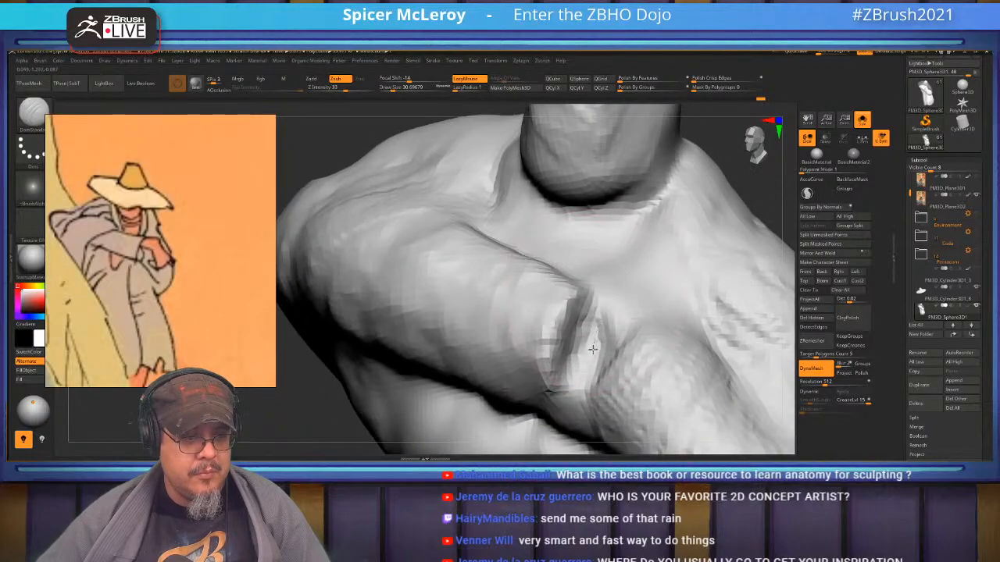
- Raise the draw size to about 62 and smooth the body's raised shoulder and upper arm
mouse_move(595, 368)
right_mouse_down()
mouse_move(596, 257)
mouse_move(616, 294)
mouse_move(574, 339)
right_mouse_up()
mouse_move(495, 328)
right_mouse_down()
mouse_move(531, 319)
mouse_move(519, 313)
mouse_move(508, 336)
mouse_move(494, 302)
mouse_move(551, 319)
mouse_move(564, 311)
mouse_move(516, 297)
mouse_move(529, 317)
mouse_move(437, 281)
right_mouse_up()
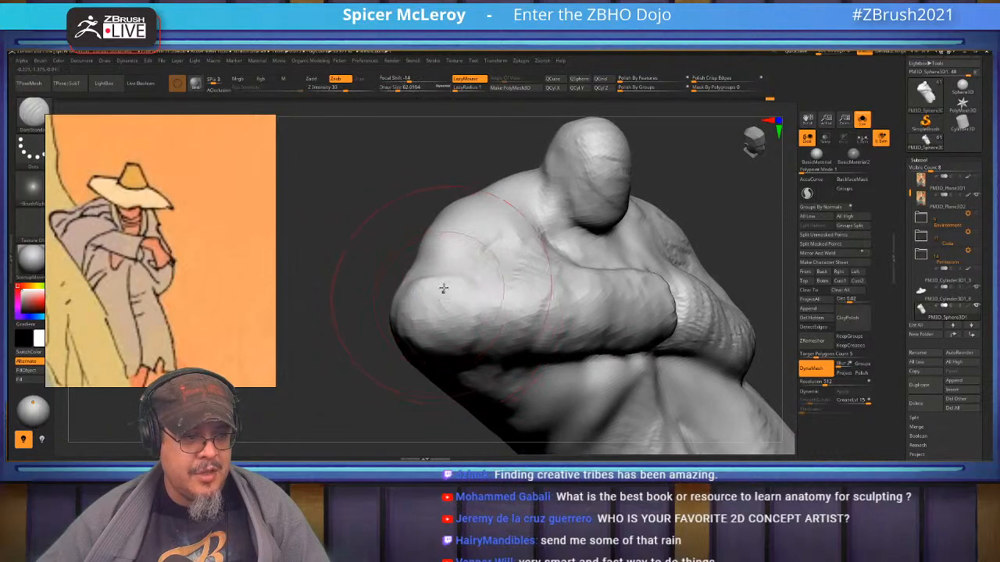
key("shift")
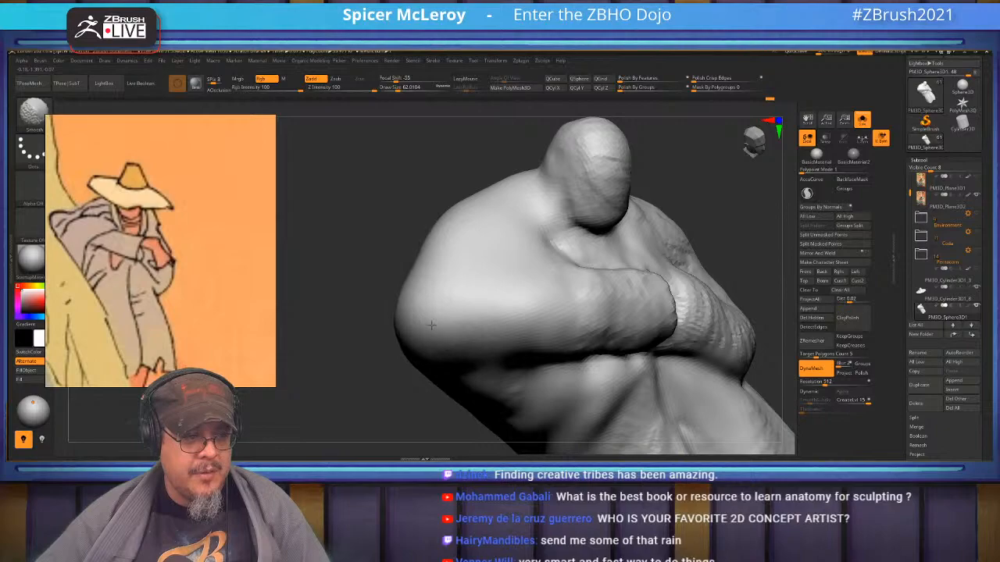
mouse_move(480, 241)
right_mouse_down()
mouse_move(487, 225)
mouse_move(469, 195)
mouse_move(552, 279)
mouse_move(614, 230)
right_mouse_up()
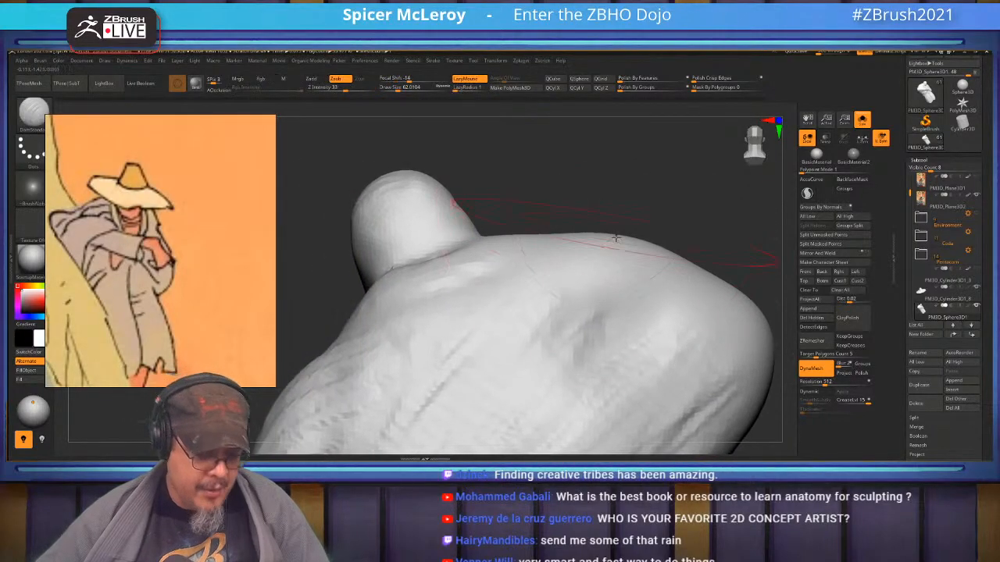
- Reshape the raised shoulder's silhouette from behind and in front with the Move brush and smooth the upper arm
key("b")
key("m")
key("v")
left_click_drag(630, 246, 617, 261)
mouse_move(617, 261)
right_mouse_down()
mouse_move(664, 259)
mouse_move(605, 255)
mouse_move(573, 274)
mouse_move(506, 271)
mouse_move(527, 301)
right_mouse_up()
mouse_move(527, 302)
left_mouse_down("shift")
mouse_move(554, 315)
mouse_move(516, 266)
left_mouse_up("shift")
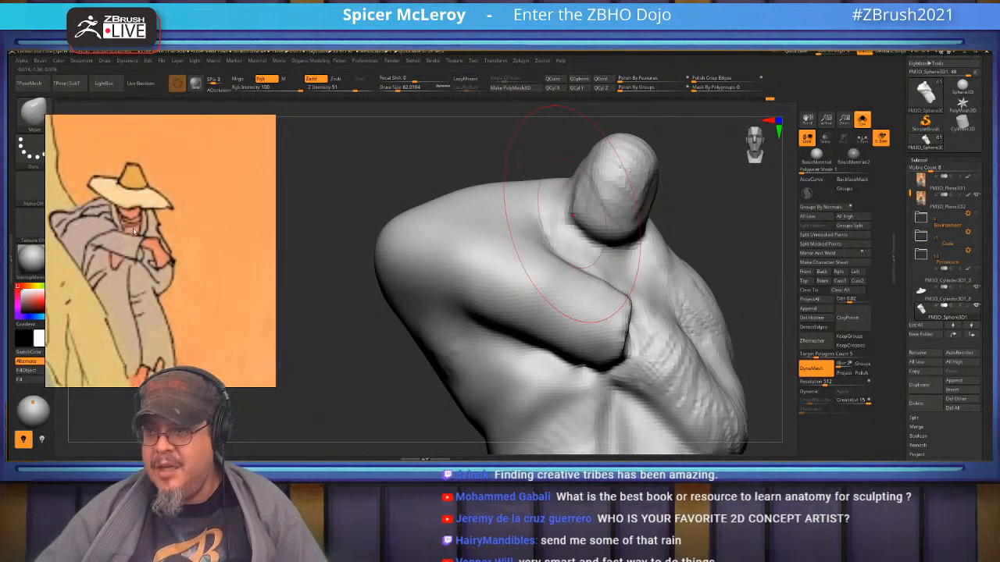
mouse_move(496, 253)
right_mouse_down()
mouse_move(500, 273)
mouse_move(518, 259)
mouse_move(553, 267)
right_mouse_up()
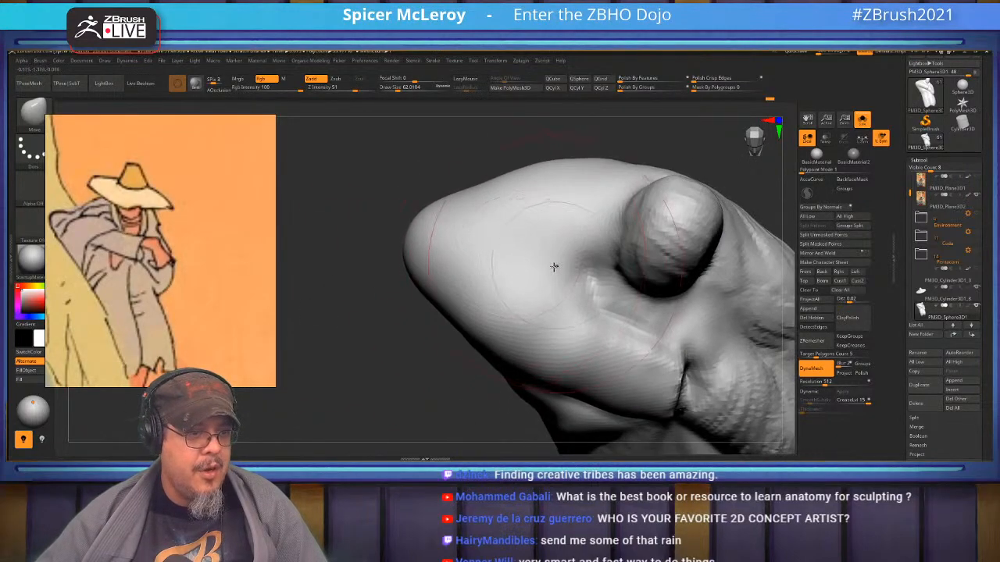
- Carve a recess between the raised upper arm and the chest beside the neck with the DamStandard brush and soften it
key("b")
key("d")
key("s")
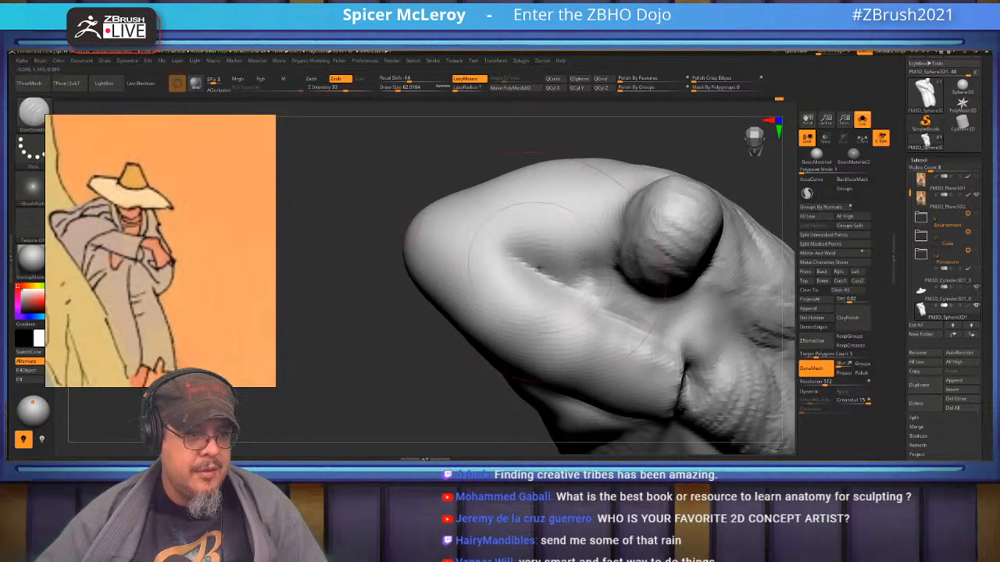
mouse_move(523, 264)
right_mouse_down()
mouse_move(527, 224)
mouse_move(521, 248)
mouse_move(521, 231)
mouse_move(569, 273)
right_mouse_up()
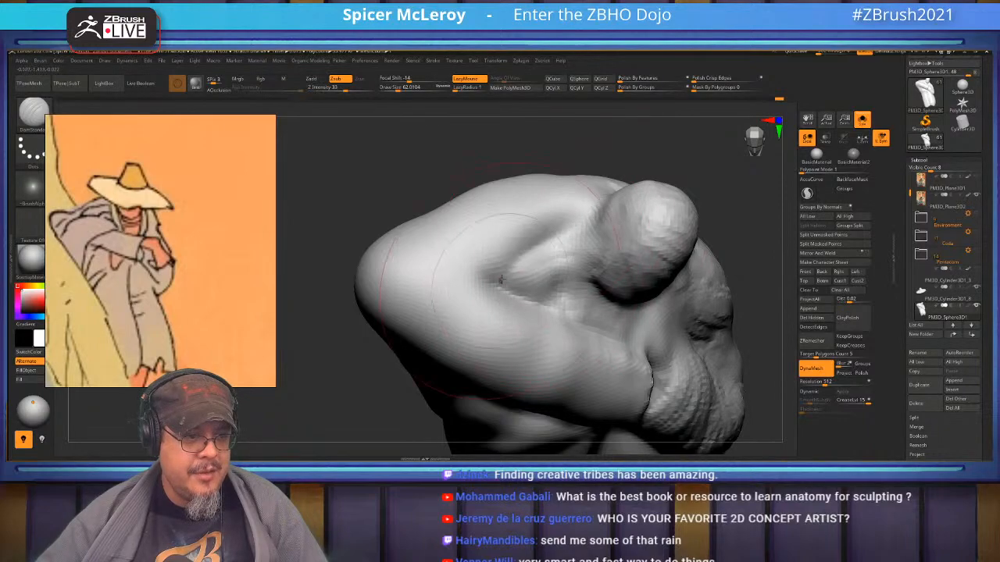
mouse_move(520, 282)
left_mouse_down("shift")
mouse_move(562, 216)
mouse_move(583, 285)
left_mouse_up("shift")
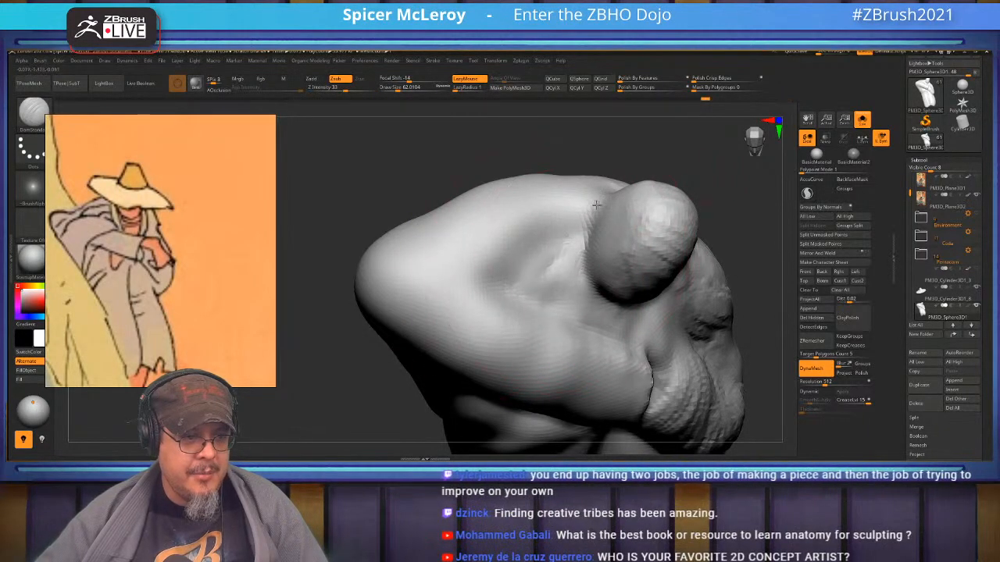
- Smooth the shoulder, chest and crossed forearms, and refine the crease between the raised upper arm and chest
mouse_move(514, 245)
left_mouse_down("shift")
mouse_move(547, 224)
mouse_move(500, 255)
left_mouse_up("shift")
mouse_move(495, 256)
right_mouse_down()
mouse_move(563, 251)
mouse_move(475, 252)
right_mouse_up()
mouse_move(543, 295)
right_mouse_down()
mouse_move(505, 305)
mouse_move(469, 380)
mouse_move(509, 270)
mouse_move(505, 251)
right_mouse_up()
mouse_move(645, 304)
left_mouse_down("shift")
mouse_move(638, 216)
mouse_move(489, 321)
left_mouse_up("shift")
right_click_drag(505, 426, 542, 273, "alt")
mouse_move(511, 313)
left_mouse_down("shift")
mouse_move(424, 330)
mouse_move(476, 251)
left_mouse_up("shift")
right_click_drag(484, 203, 399, 326, "alt")
mouse_move(504, 262)
left_mouse_down()
mouse_move(469, 268)
mouse_move(459, 292)
left_mouse_up()
- Pull the raised upper arm and forearm downward and adjust the shoulder's outline with the Move brush
key("b")
key("m")
key("v")
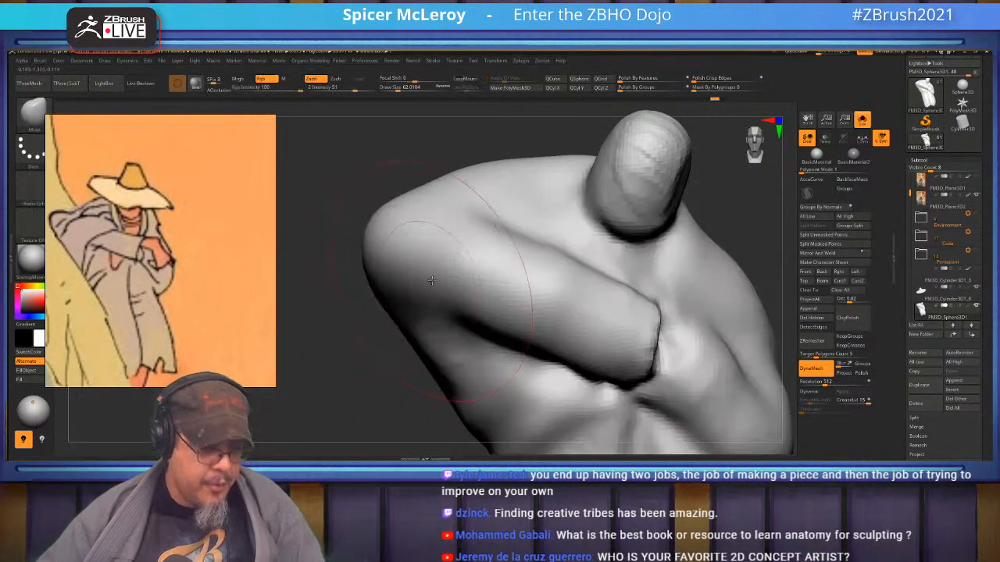
left_click_drag(450, 282, 443, 303)
left_click_drag(547, 287, 529, 314)
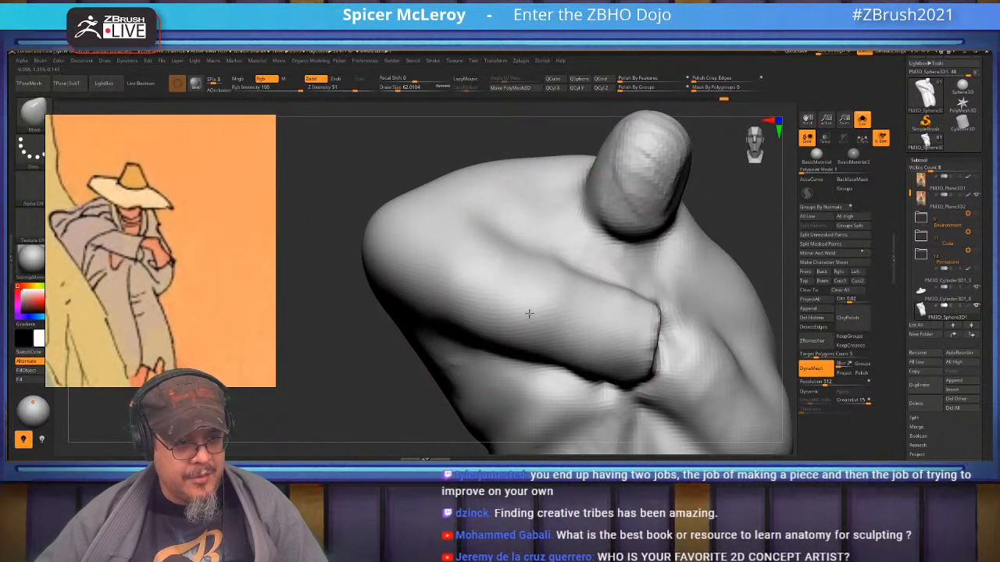
right_click_drag(422, 296, 408, 244)
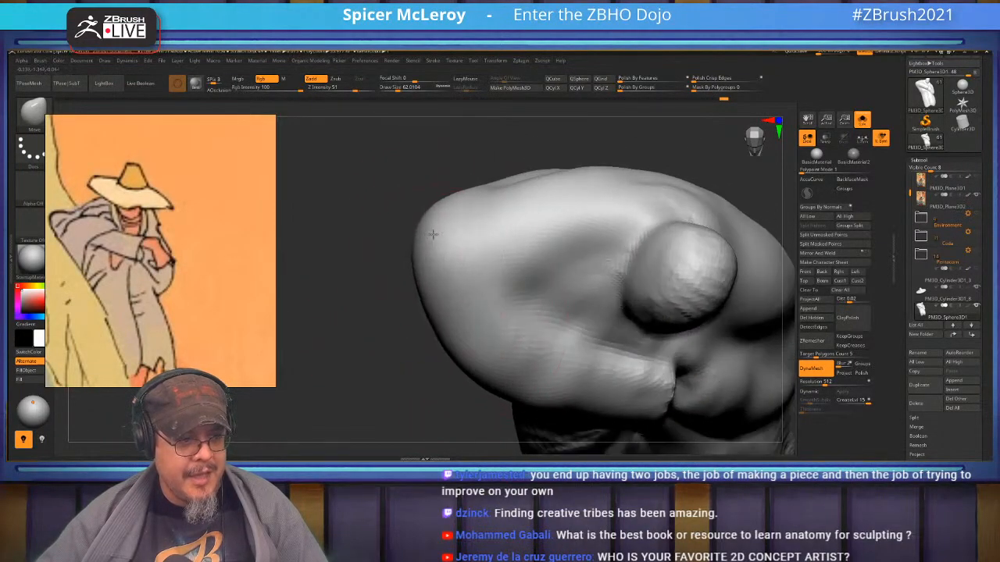
mouse_move(461, 211)
right_mouse_down()
mouse_move(482, 239)
mouse_move(473, 259)
mouse_move(483, 256)
mouse_move(464, 303)
mouse_move(551, 296)
mouse_move(603, 266)
mouse_move(492, 297)
mouse_move(475, 263)
mouse_move(396, 262)
right_mouse_up()
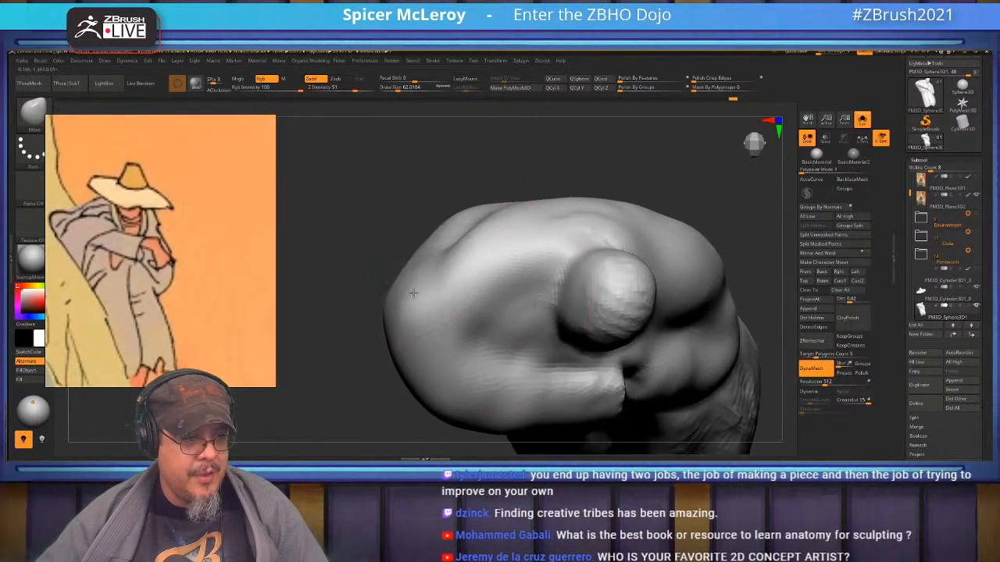
- Smooth the top of the raised shoulder and adjust its outline with a smaller Move brush
key("shift")
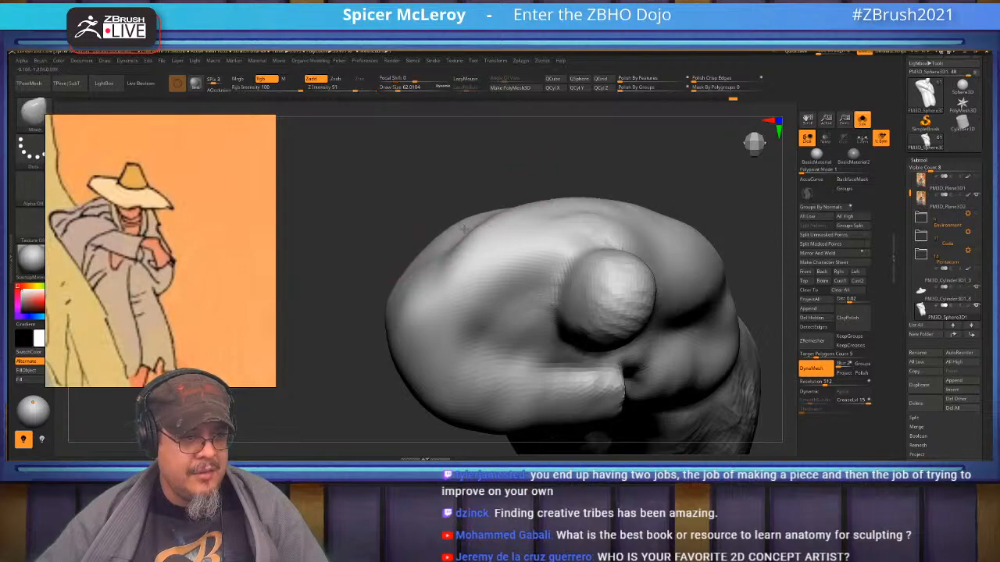
right_click_drag(470, 218, 500, 203)
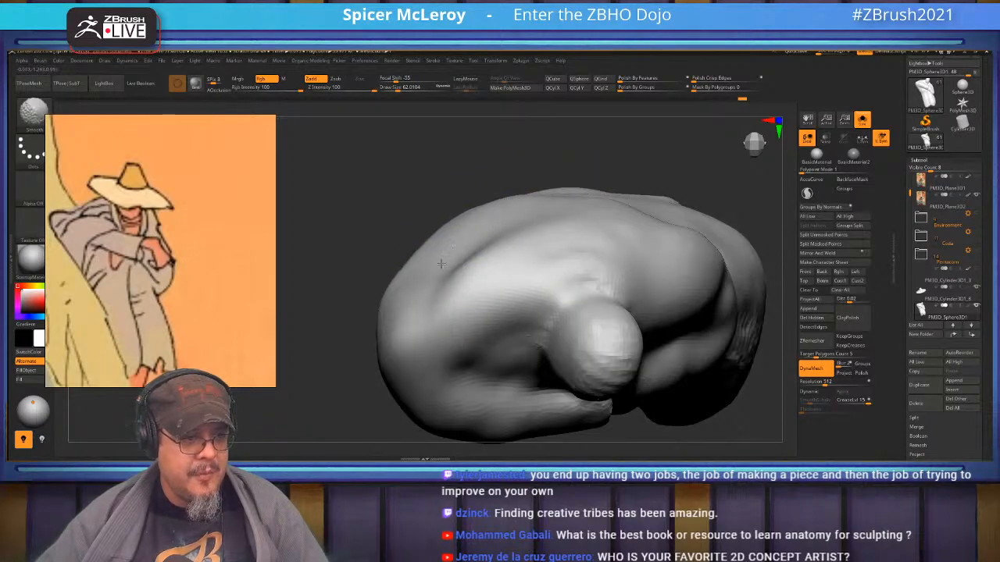
mouse_move(495, 273)
right_mouse_down()
mouse_move(481, 254)
mouse_move(487, 244)
right_mouse_up()
key("s")
left_click_drag(464, 246, 456, 246)
key("shift")
mouse_move(407, 263)
right_mouse_down()
mouse_move(456, 217)
mouse_move(466, 250)
mouse_move(401, 257)
mouse_move(573, 232)
mouse_move(552, 252)
mouse_move(551, 268)
right_mouse_up()
key("s")
mouse_move(610, 264)
left_mouse_down()
mouse_move(636, 264)
mouse_move(533, 297)
mouse_move(514, 263)
mouse_move(409, 290)
left_mouse_up()
mouse_move(442, 275)
right_mouse_down("alt")
mouse_move(538, 279)
mouse_move(526, 268)
right_mouse_up("alt")
- Build up the upper back and the base of the neck with the ClayBuildup brush and smooth the strokes
key("b")
key("c")
key("b")
mouse_move(526, 268)
left_mouse_down()
mouse_move(568, 248)
mouse_move(528, 288)
mouse_move(569, 242)
left_mouse_up()
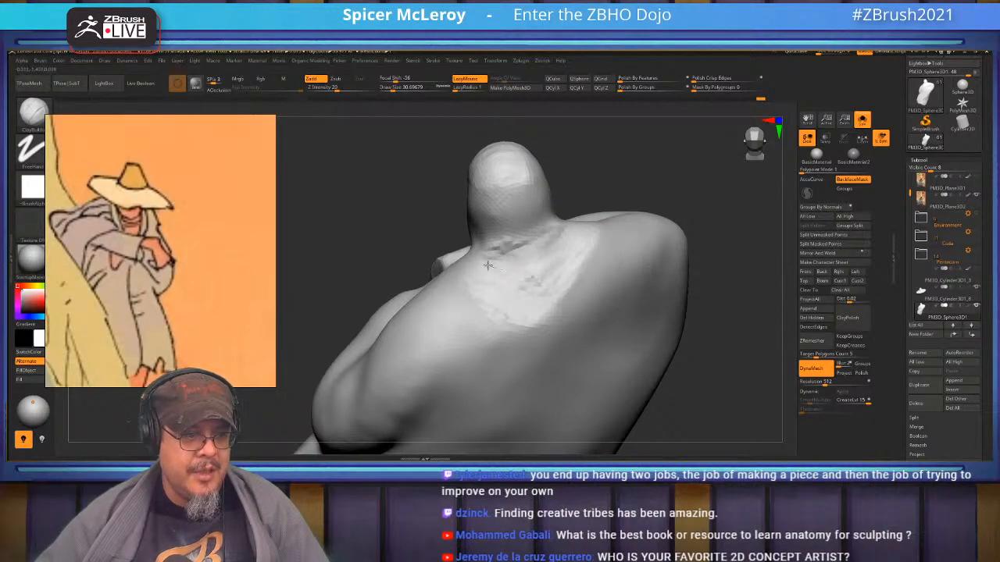
key("shift")
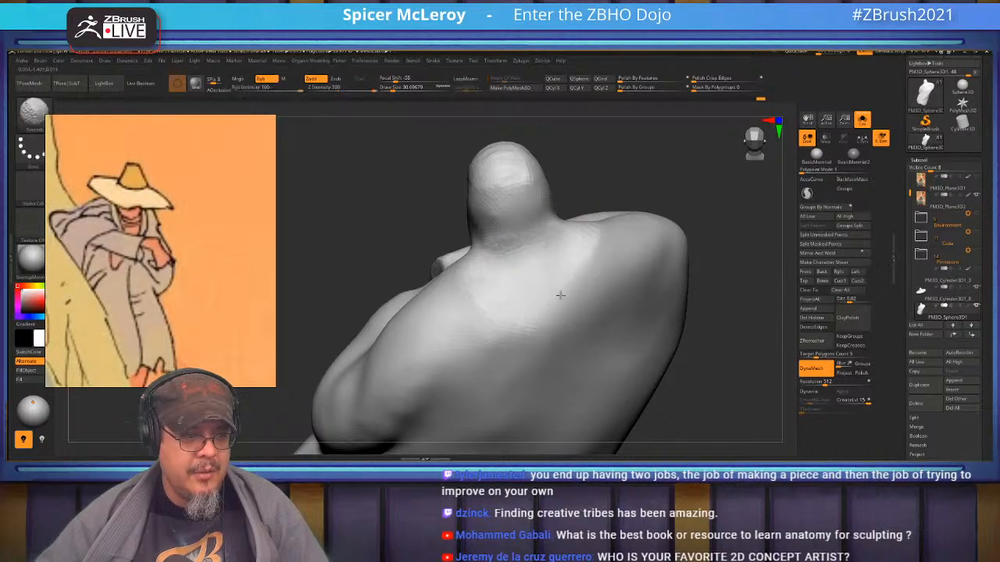
left_click_drag(599, 242, 585, 245, "shift")
mouse_move(585, 245)
right_mouse_down()
mouse_move(542, 253)
mouse_move(540, 226)
right_mouse_up()
left_click_drag(545, 231, 524, 242)
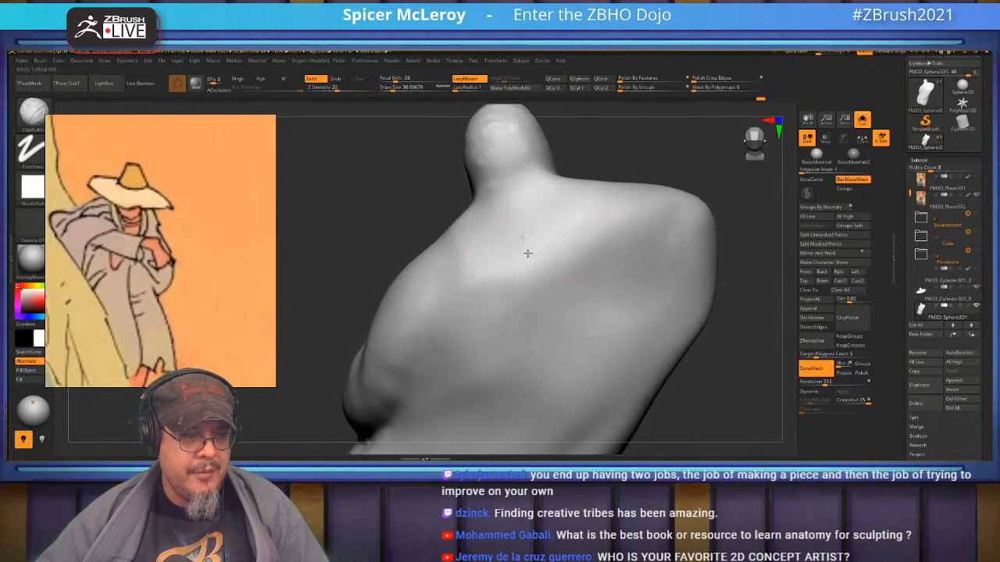
mouse_move(525, 323)
left_mouse_down()
mouse_move(510, 223)
mouse_move(509, 328)
left_mouse_up()
key("shift")
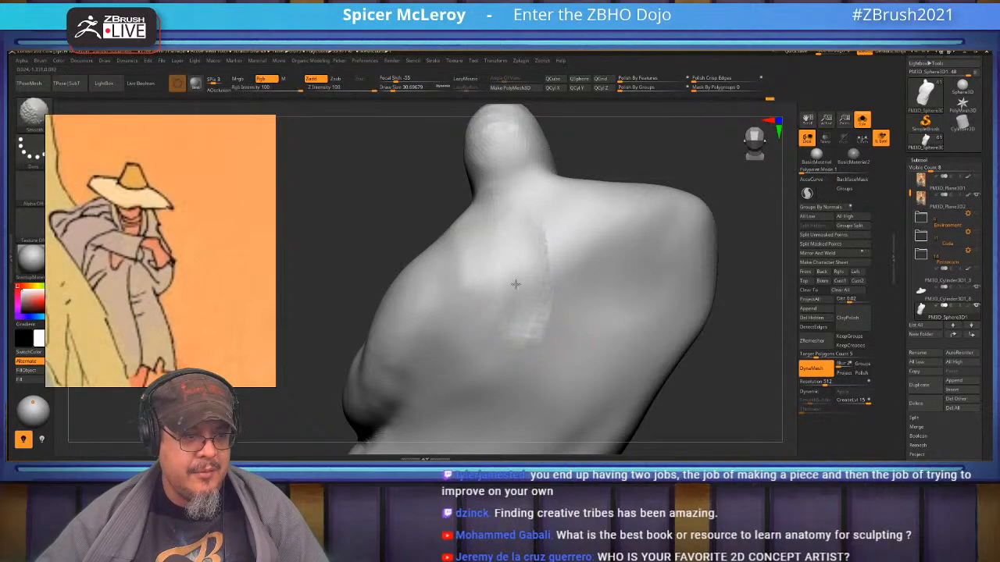
- Add volume to the raised shoulder and upper arm with ClayBuildup, and smooth them down to the elbow and forearm
mouse_move(447, 297)
right_mouse_down()
mouse_move(492, 297)
mouse_move(515, 281)
mouse_move(479, 269)
mouse_move(540, 273)
mouse_move(547, 252)
mouse_move(518, 223)
mouse_move(519, 258)
mouse_move(538, 248)
mouse_move(539, 258)
mouse_move(526, 277)
mouse_move(533, 250)
mouse_move(520, 310)
mouse_move(571, 221)
right_mouse_up()
mouse_move(507, 339)
left_mouse_down()
mouse_move(542, 252)
mouse_move(512, 312)
left_mouse_up()
left_click_drag(459, 357, 435, 332)
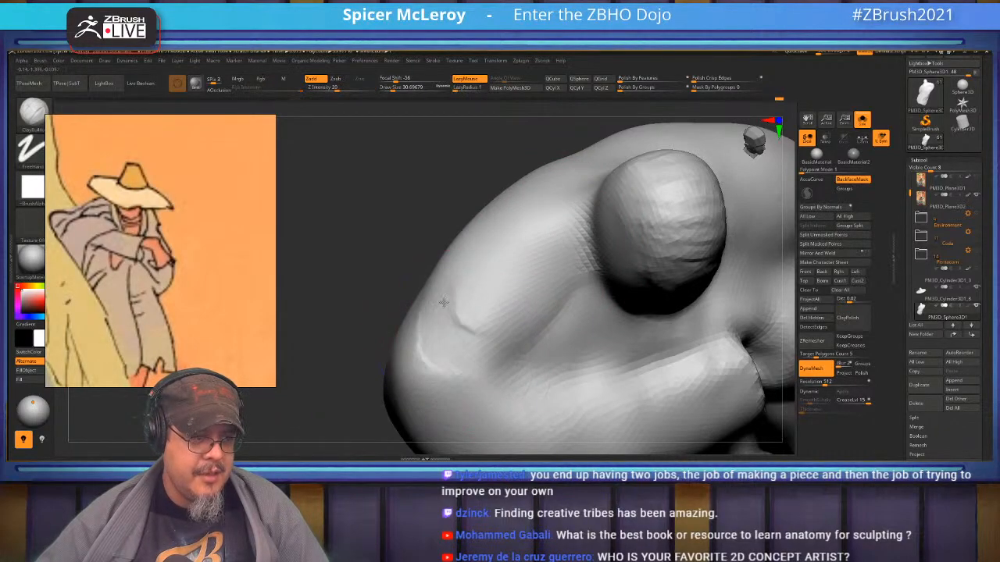
mouse_move(475, 306)
left_mouse_down("shift")
mouse_move(417, 367)
mouse_move(435, 391)
left_mouse_up("shift")
mouse_move(435, 391)
right_mouse_down()
mouse_move(453, 328)
mouse_move(411, 283)
right_mouse_up()
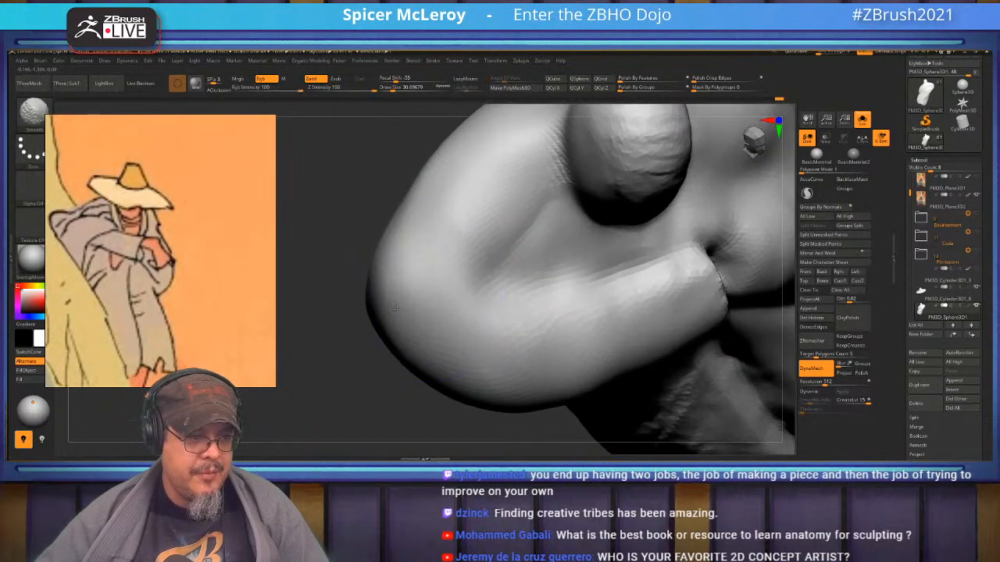
left_click_drag(449, 352, 687, 273, "shift")
- Carve creases between the lower arm, the hand and the chest with the DamStandard brush and soften them
mouse_move(664, 258)
right_mouse_down()
mouse_move(529, 250)
mouse_move(583, 238)
mouse_move(558, 241)
mouse_move(571, 263)
mouse_move(587, 257)
mouse_move(538, 242)
right_mouse_up()
key("b")
key("d")
key("s")
mouse_move(538, 242)
left_mouse_down()
mouse_move(564, 329)
mouse_move(546, 254)
left_mouse_up()
mouse_move(545, 254)
right_mouse_down()
mouse_move(548, 305)
mouse_move(659, 253)
mouse_move(478, 271)
mouse_move(585, 292)
mouse_move(582, 278)
mouse_move(495, 240)
right_mouse_up()
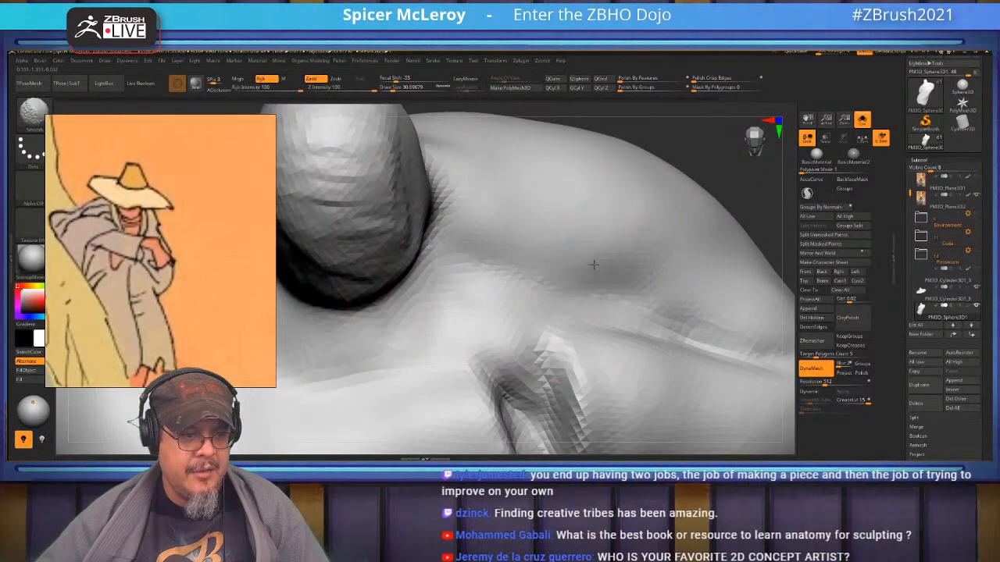
mouse_move(742, 305)
right_mouse_down()
mouse_move(560, 266)
mouse_move(511, 278)
right_mouse_up()
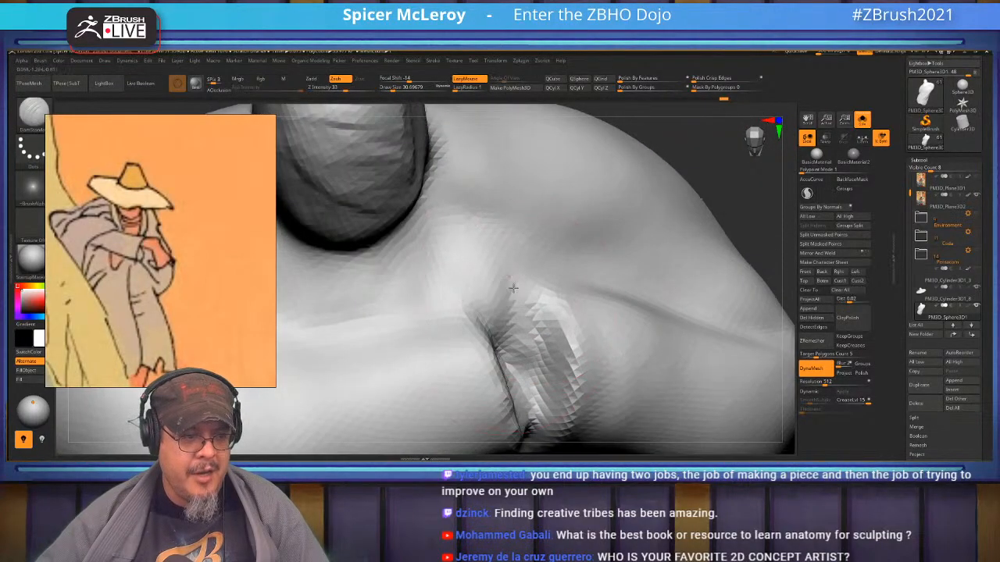
mouse_move(468, 292)
left_mouse_down()
mouse_move(462, 281)
mouse_move(509, 297)
left_mouse_up()
mouse_move(469, 291)
right_mouse_down("ctrl")
mouse_move(409, 275)
mouse_move(496, 271)
mouse_move(493, 252)
mouse_move(495, 330)
mouse_move(485, 239)
mouse_move(464, 292)
mouse_move(479, 343)
mouse_move(453, 336)
right_mouse_up("ctrl")
left_click_drag(553, 238, 542, 270)
mouse_move(547, 269)
right_mouse_down()
mouse_move(540, 294)
mouse_move(531, 279)
mouse_move(511, 282)
right_mouse_up()
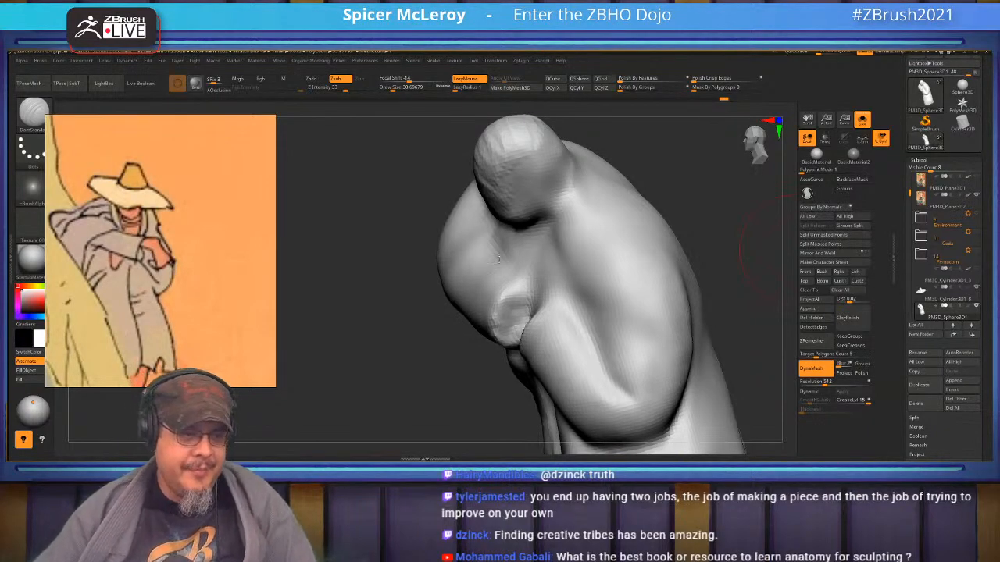
- Reshape the raised shoulder with the Move brush, reducing its draw size to about 44, and smooth the shoulder's top
mouse_move(497, 257)
right_mouse_down()
mouse_move(557, 252)
mouse_move(552, 263)
mouse_move(605, 265)
mouse_move(581, 255)
right_mouse_up()
key("b")
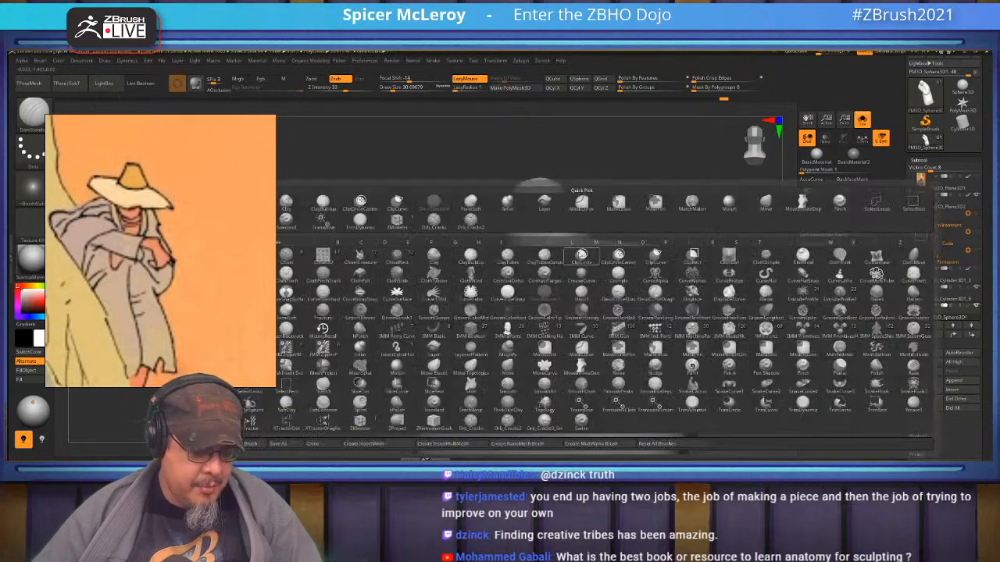
left_click(582, 256)
left_click_drag(501, 268, 519, 280)
left_click_drag(646, 255, 653, 266)
mouse_move(653, 266)
right_mouse_down()
mouse_move(639, 239)
mouse_move(543, 273)
mouse_move(504, 261)
mouse_move(490, 284)
mouse_move(467, 222)
mouse_move(456, 230)
right_mouse_up()
key("s")
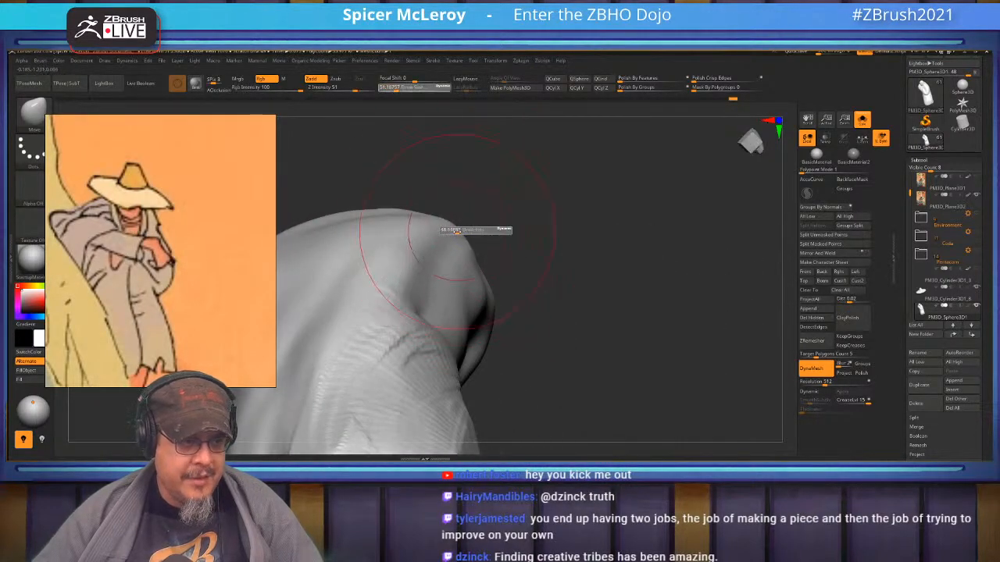
left_click_drag(457, 230, 436, 233)
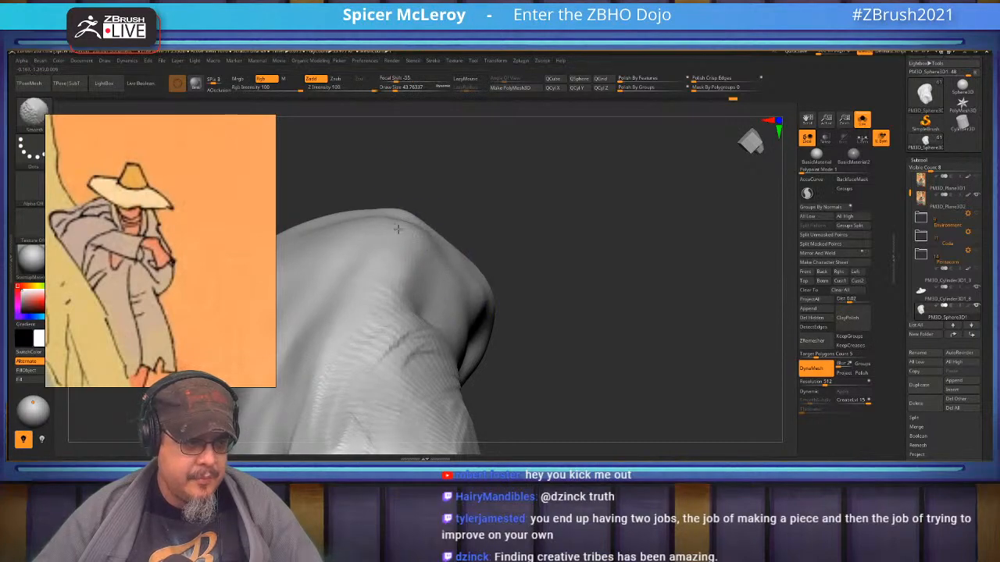
mouse_move(484, 300)
right_mouse_down()
mouse_move(487, 245)
mouse_move(459, 293)
mouse_move(492, 230)
mouse_move(473, 301)
right_mouse_up()
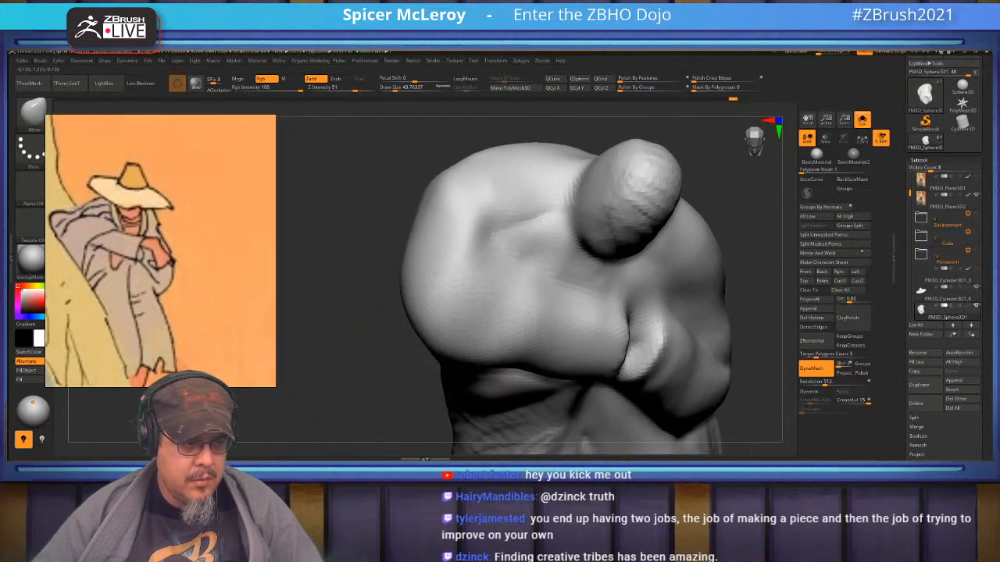
- Build up the raised upper arm from shoulder to elbow with the ClayBuildup brush
right_click_drag(426, 280, 464, 263)
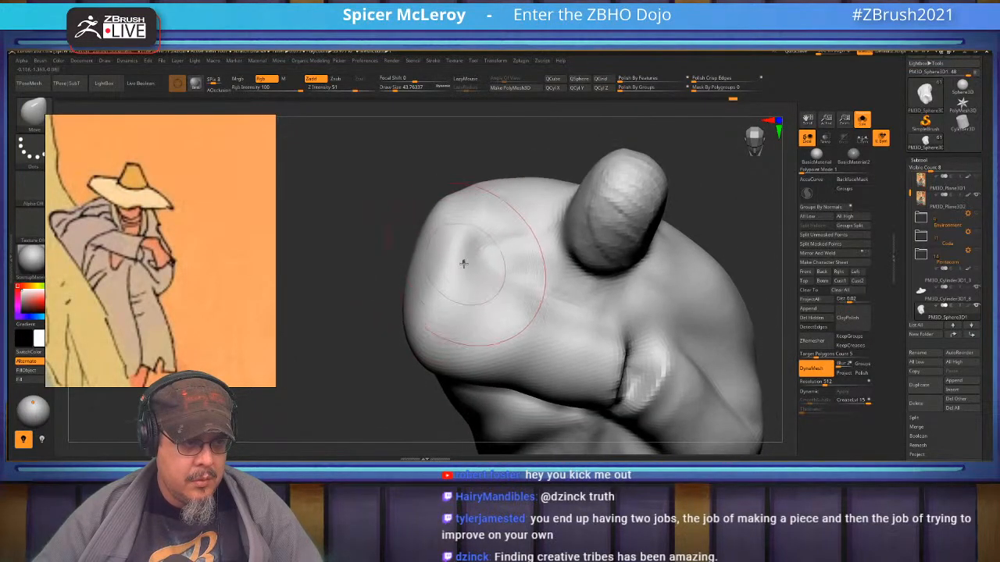
key("b")
key("c")
key("b")
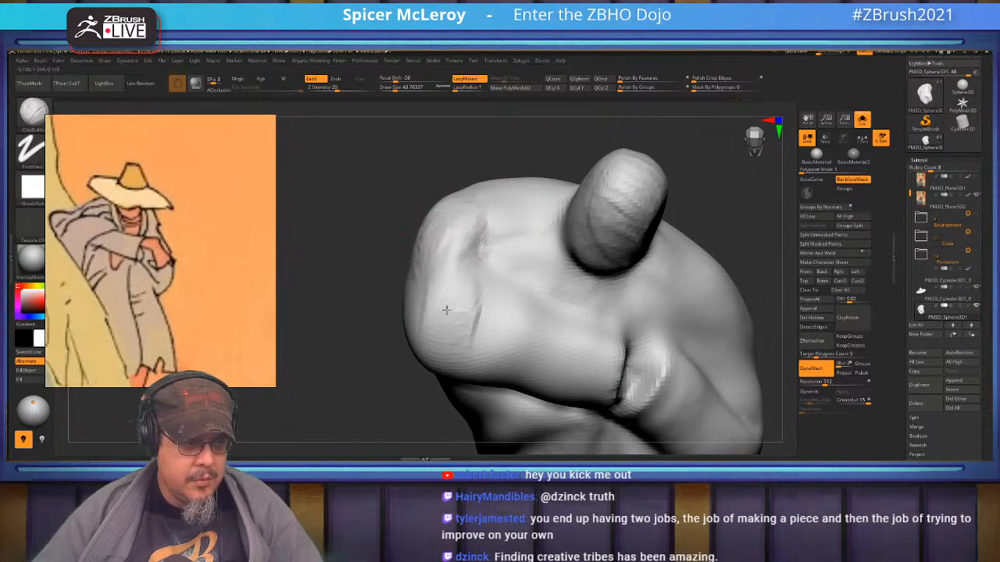
mouse_move(437, 352)
right_mouse_down()
mouse_move(481, 312)
mouse_move(420, 261)
right_mouse_up()
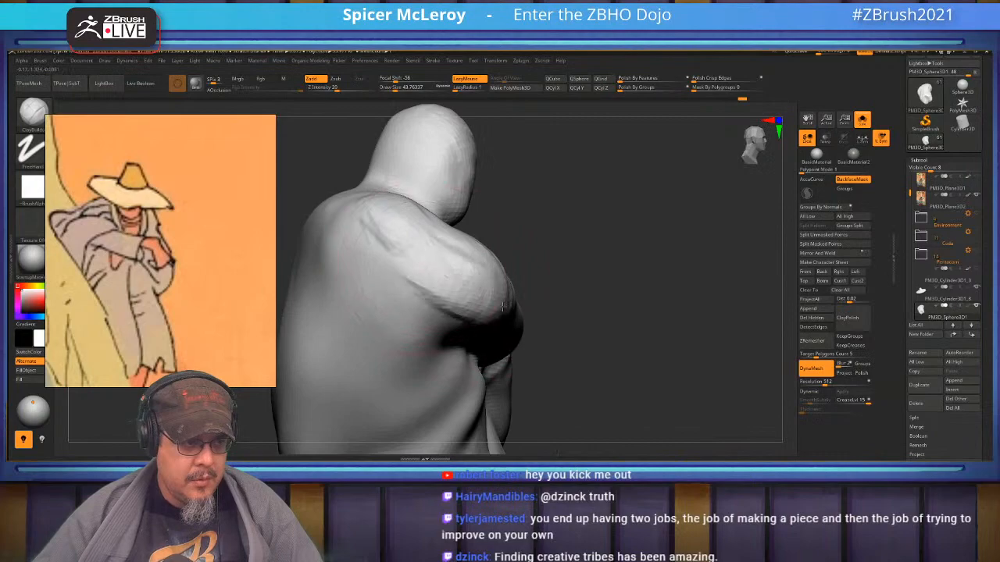
- Adjust the raised arm's elbow and forearm silhouette from the side and front with the Move brush
key("b")
key("m")
key("v")
left_click_drag(497, 287, 545, 317)
right_click_drag(545, 317, 600, 303)
mouse_move(601, 306)
left_mouse_down()
mouse_move(600, 323)
mouse_move(672, 325)
left_mouse_up()
mouse_move(651, 236)
right_mouse_down("alt")
mouse_move(569, 264)
mouse_move(578, 272)
right_mouse_up("alt")
- Carve the fold between the raised upper arm and the forearm with DamStandard and smooth the elbow
key("b")
key("d")
key("s")
mouse_move(628, 289)
left_mouse_down()
mouse_move(496, 262)
mouse_move(511, 216)
mouse_move(513, 236)
mouse_move(634, 275)
mouse_move(522, 239)
mouse_move(522, 268)
mouse_move(608, 285)
left_mouse_up()
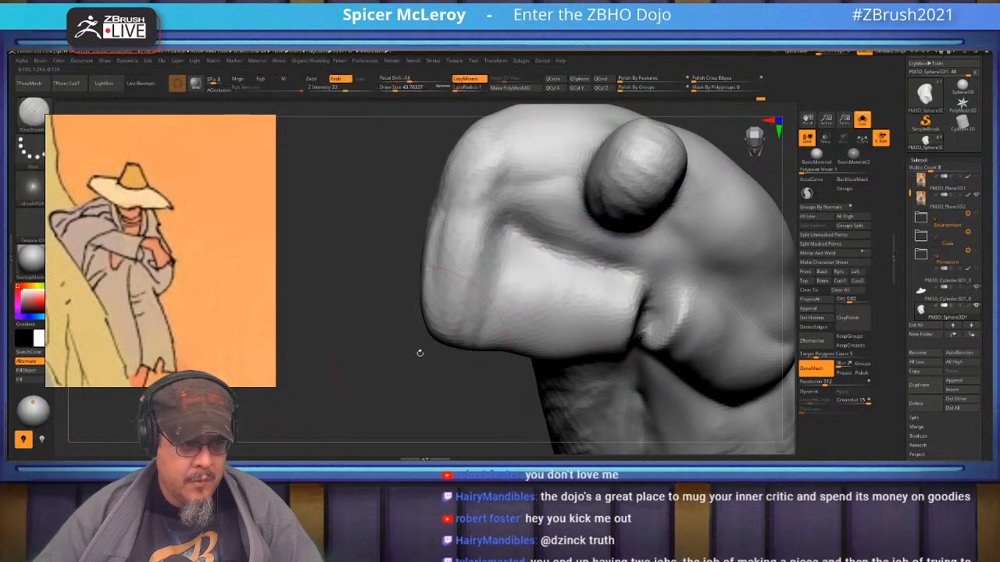
right_click_drag(417, 353, 432, 306)
mouse_move(475, 234)
left_mouse_down("shift")
mouse_move(464, 263)
mouse_move(475, 305)
left_mouse_up("shift")
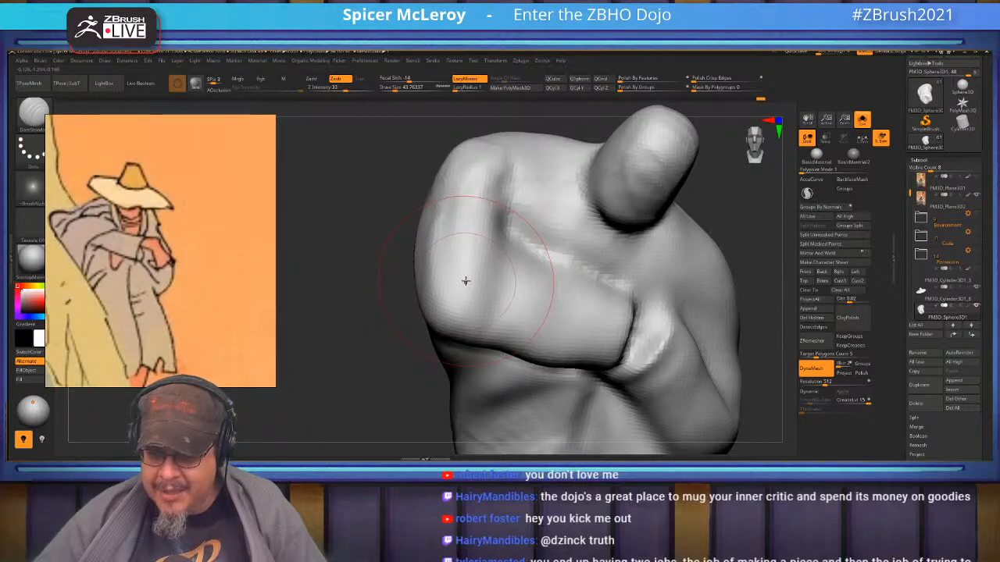
- Add clay along the raised forearm and its underside with ClayBuildup, and smooth the arm and the adjoining chest
mouse_move(468, 273)
right_mouse_down()
mouse_move(438, 270)
mouse_move(456, 293)
mouse_move(458, 252)
mouse_move(483, 240)
right_mouse_up()
left_click_drag(482, 240, 438, 261)
mouse_move(434, 265)
right_mouse_down()
mouse_move(444, 272)
mouse_move(401, 259)
mouse_move(430, 268)
mouse_move(448, 297)
right_mouse_up()
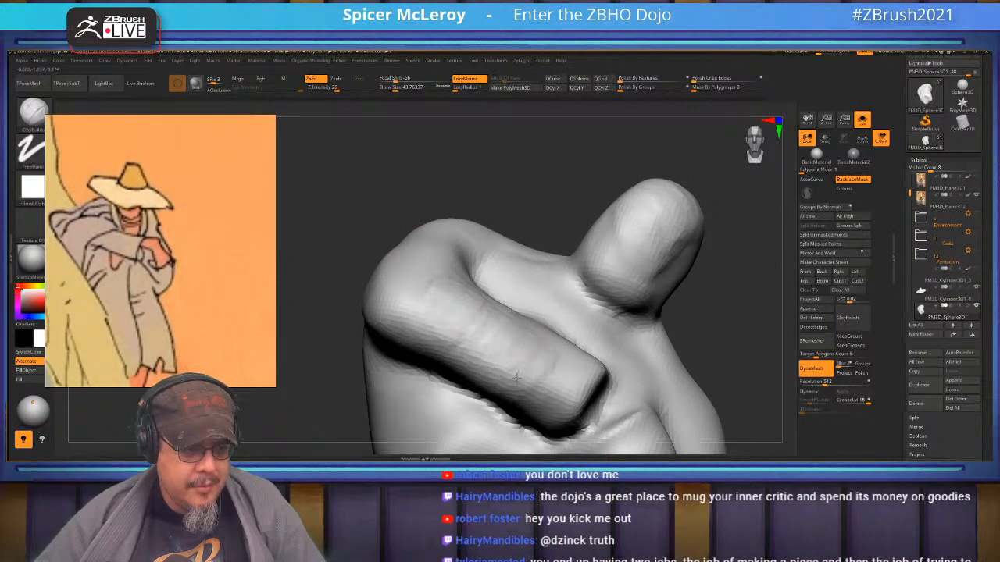
right_click_drag(478, 290, 368, 311)
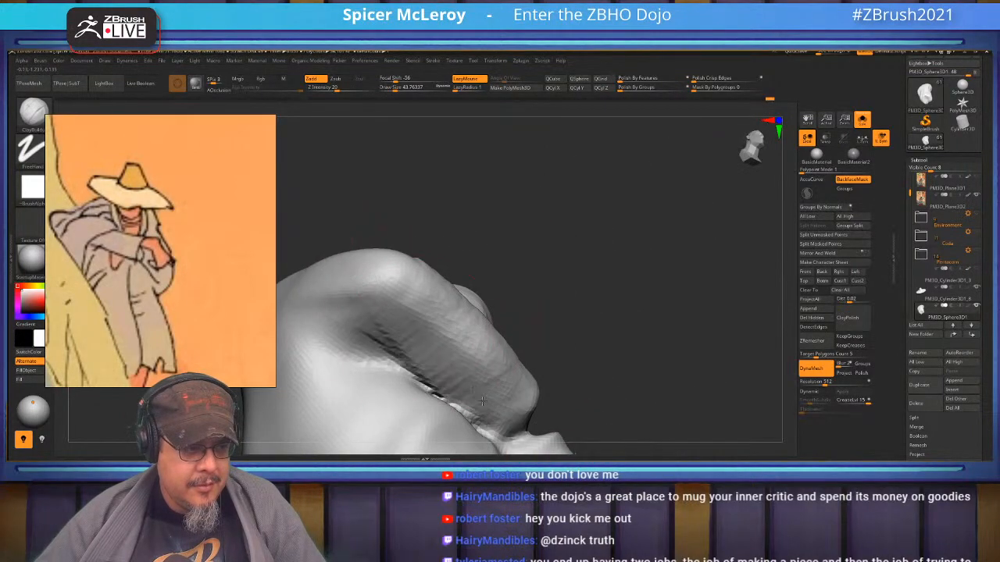
mouse_move(398, 350)
left_mouse_down()
mouse_move(337, 329)
mouse_move(392, 331)
left_mouse_up()
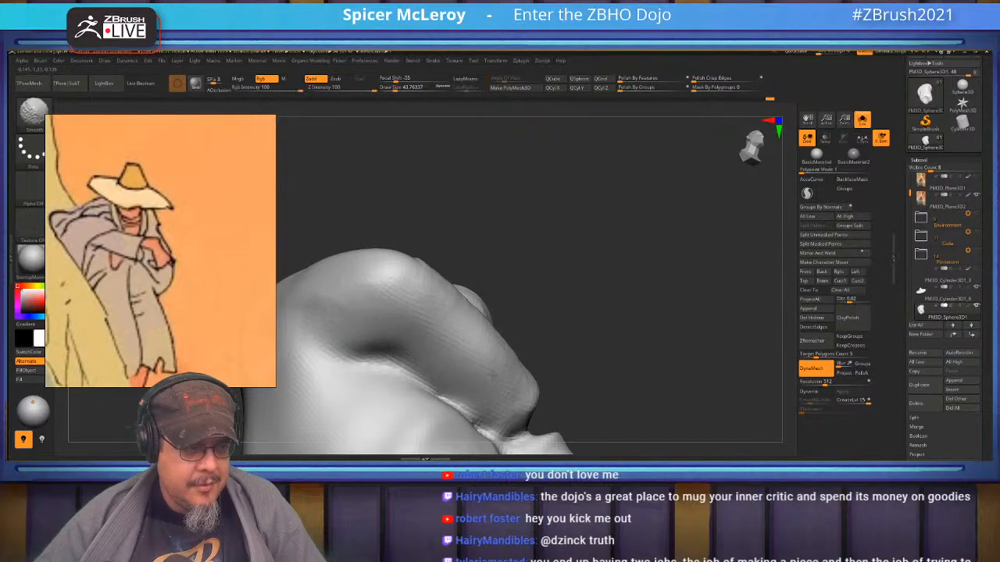
mouse_move(417, 267)
right_mouse_down()
mouse_move(408, 290)
mouse_move(444, 256)
mouse_move(425, 270)
mouse_move(433, 306)
right_mouse_up()
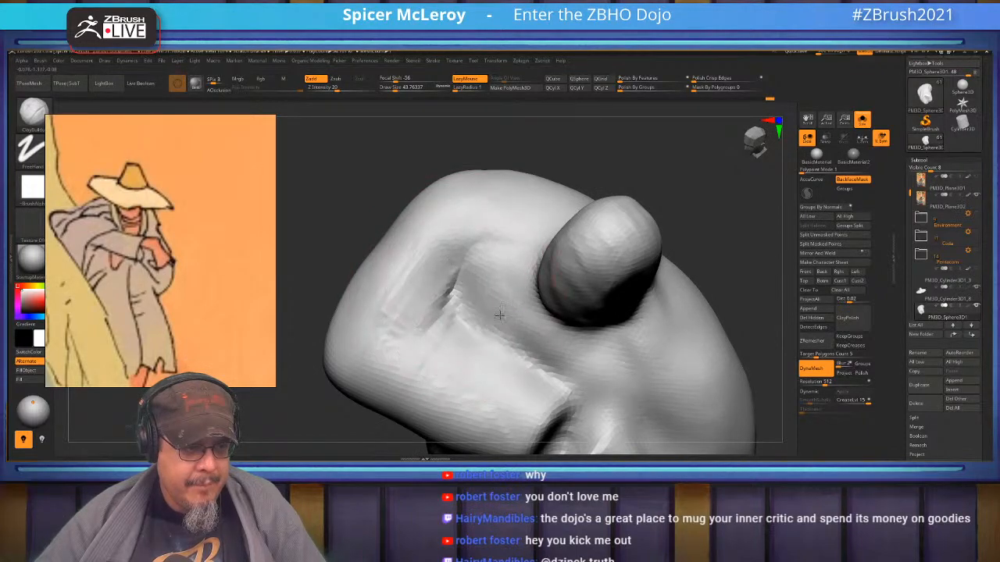
left_click_drag(509, 324, 474, 273, "shift")
- Reshape the end of the raised forearm where it overlaps the other arm with the Move brush
mouse_move(409, 311)
right_mouse_down()
mouse_move(471, 281)
mouse_move(479, 268)
mouse_move(469, 257)
mouse_move(611, 244)
mouse_move(456, 276)
right_mouse_up()
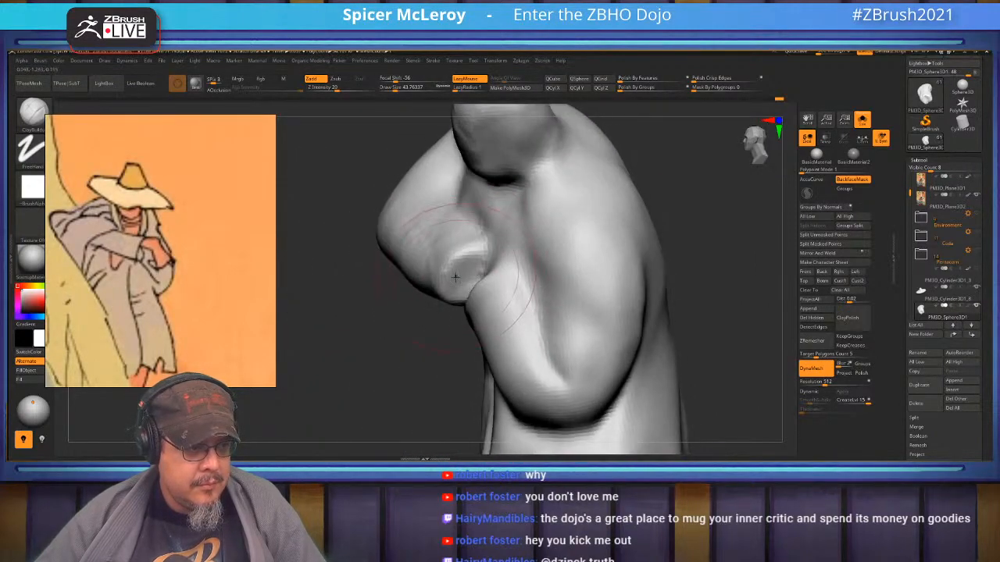
key("b")
key("m")
key("v")
right_click_drag(453, 275, 464, 319)
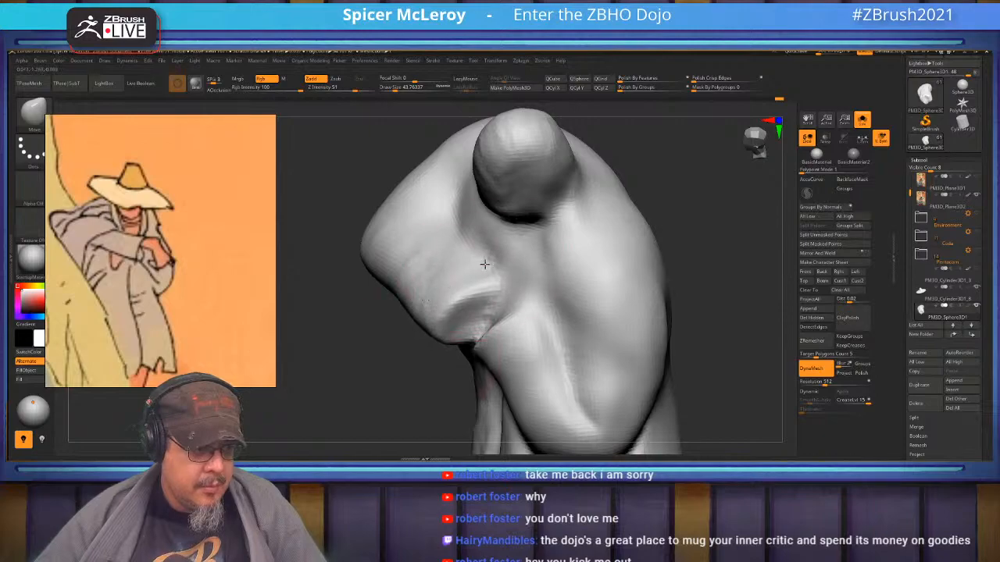
mouse_move(418, 280)
right_mouse_down("alt")
mouse_move(492, 274)
mouse_move(479, 273)
mouse_move(501, 254)
mouse_move(485, 280)
right_mouse_up("alt")
mouse_move(461, 365)
left_mouse_down()
mouse_move(456, 374)
mouse_move(403, 379)
left_mouse_up()
mouse_move(531, 352)
right_mouse_down()
mouse_move(381, 328)
mouse_move(529, 298)
right_mouse_up()
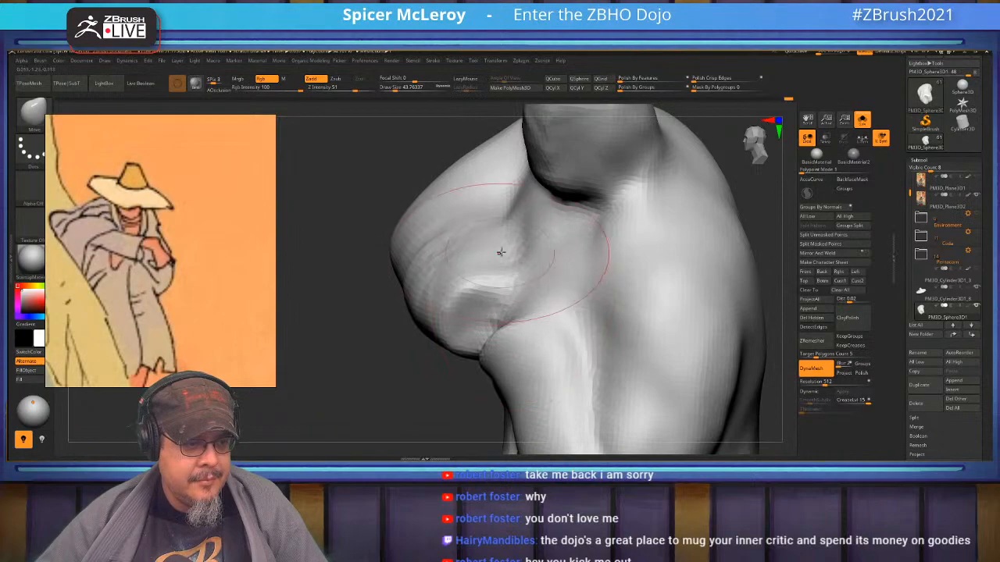
- Refine the outline of the shoulders and the lower elbow in front view with a larger Move brush
mouse_move(405, 266)
right_mouse_down()
mouse_move(467, 252)
mouse_move(339, 248)
mouse_move(536, 229)
mouse_move(627, 235)
mouse_move(521, 299)
mouse_move(495, 281)
mouse_move(500, 266)
mouse_move(471, 209)
mouse_move(493, 230)
mouse_move(472, 226)
right_mouse_up()
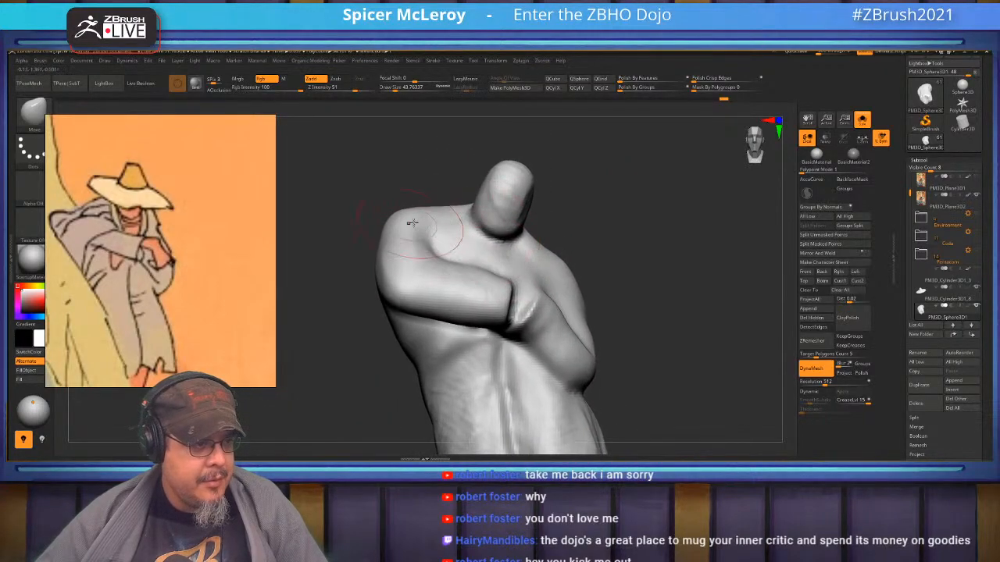
right_click_drag(406, 225, 458, 239)
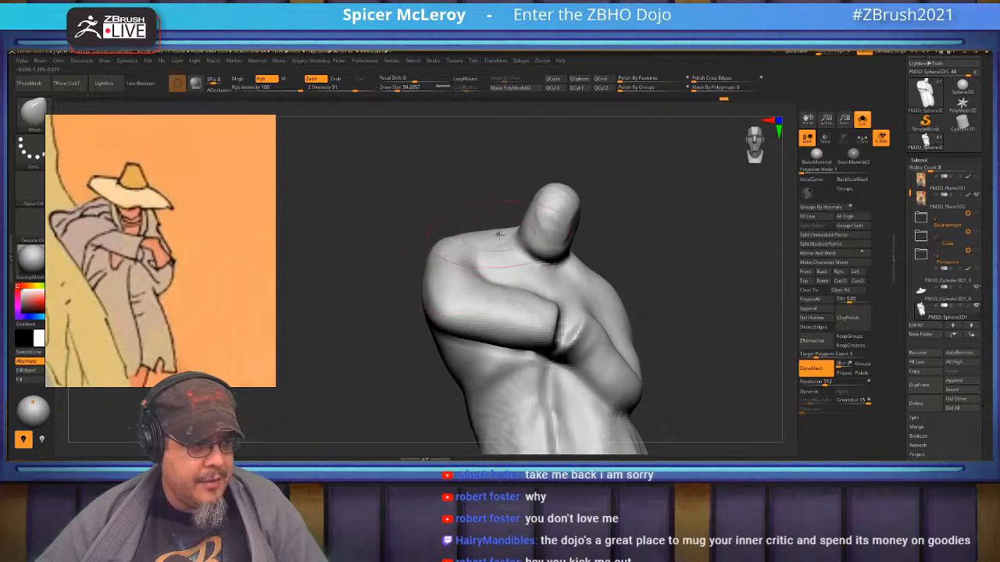
mouse_move(590, 259)
right_mouse_down("alt")
mouse_move(573, 231)
mouse_move(552, 223)
right_mouse_up("alt")
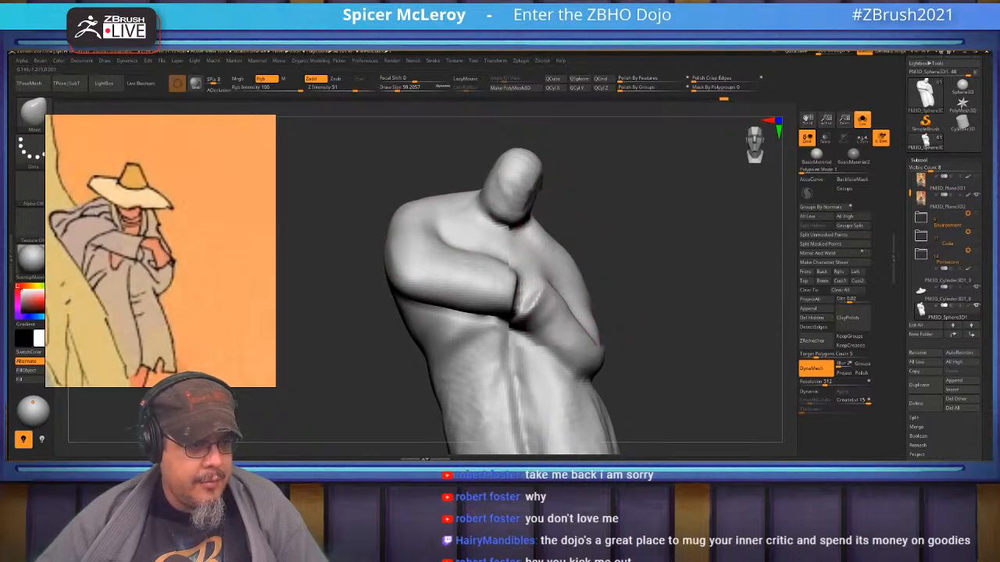
right_click_drag(623, 270, 598, 274, "alt")
- Show the full figure again and reshape the shoulder cape's front edge above the raised arm with a smaller Move brush
left_click(863, 120)
mouse_move(564, 232)
right_mouse_down("alt")
mouse_move(625, 264)
mouse_move(599, 275)
mouse_move(552, 198)
right_mouse_up("alt")
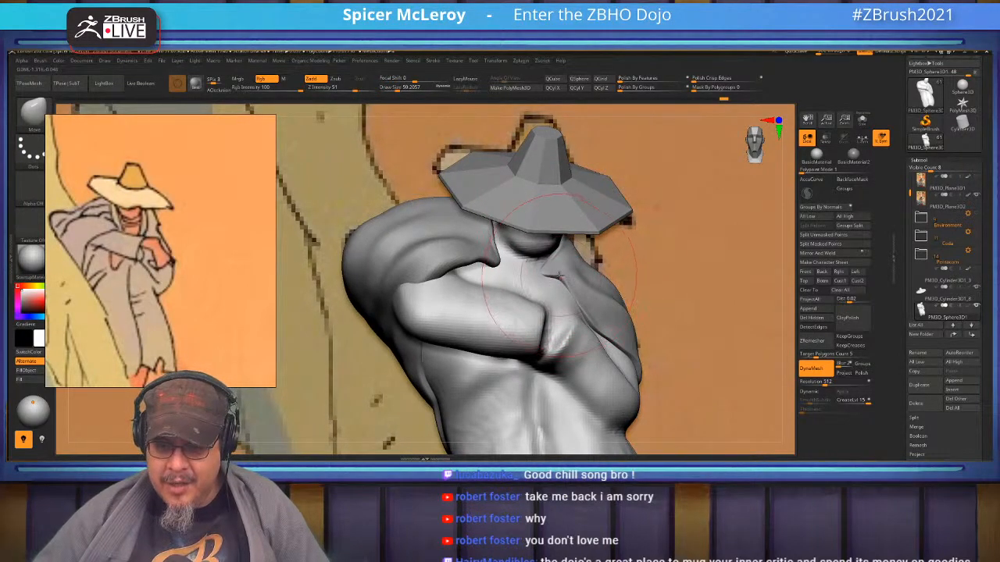
right_click_drag(549, 272, 513, 266)
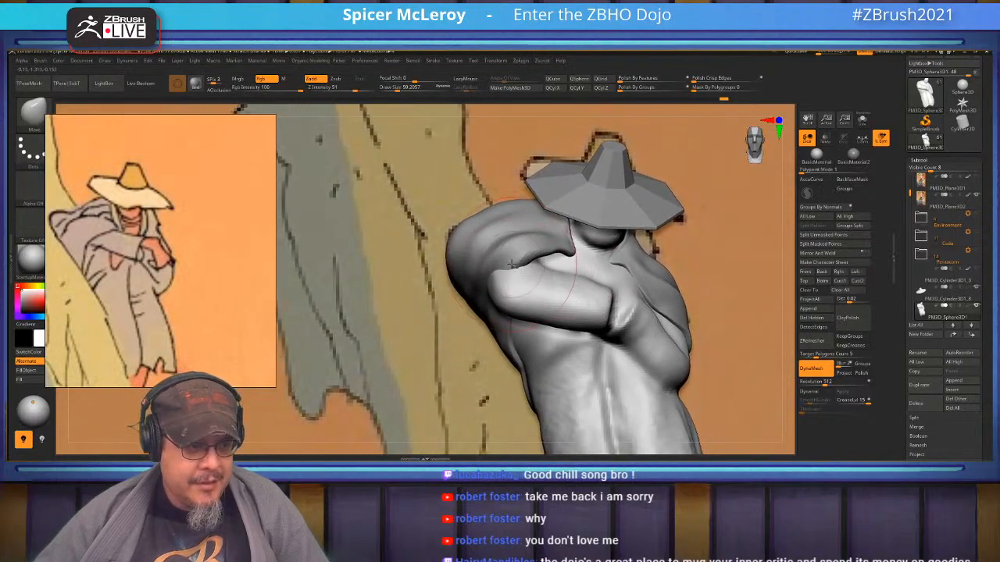
left_click(507, 263, "alt")
key("b")
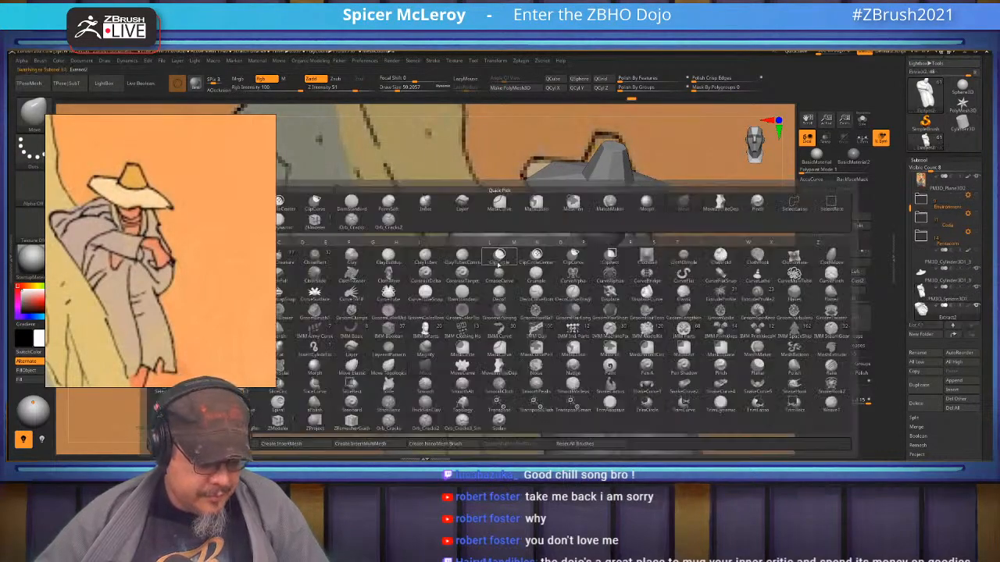
key("m")
key("v")
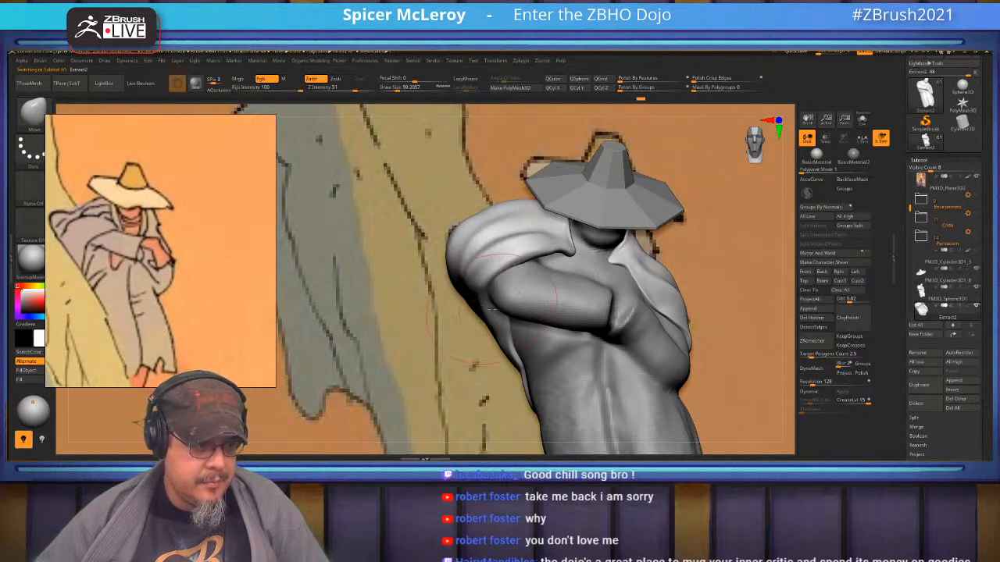
left_click_drag(549, 249, 555, 262)
key("bracketleft")
key("bracketleft")
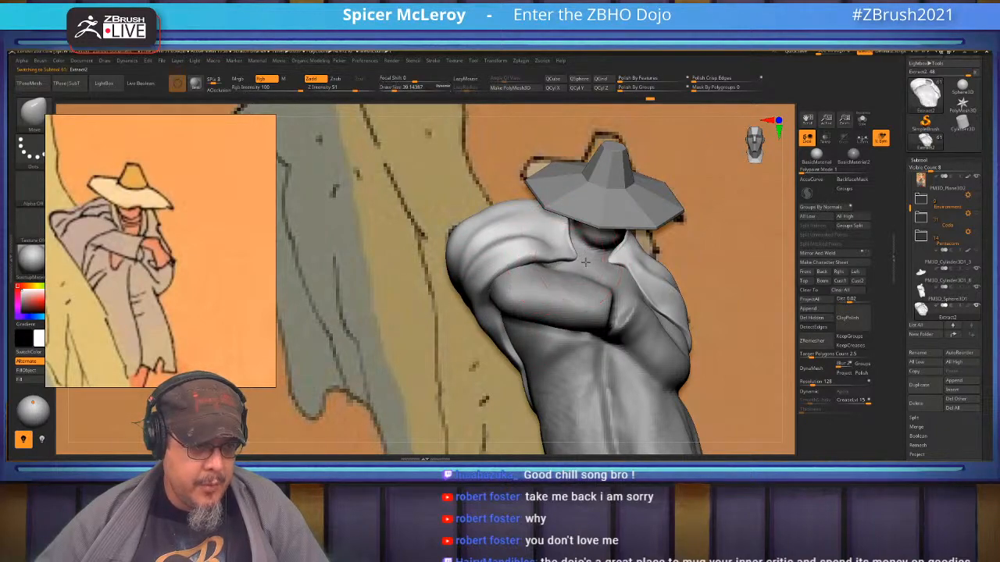
right_click_drag(560, 264, 530, 254)
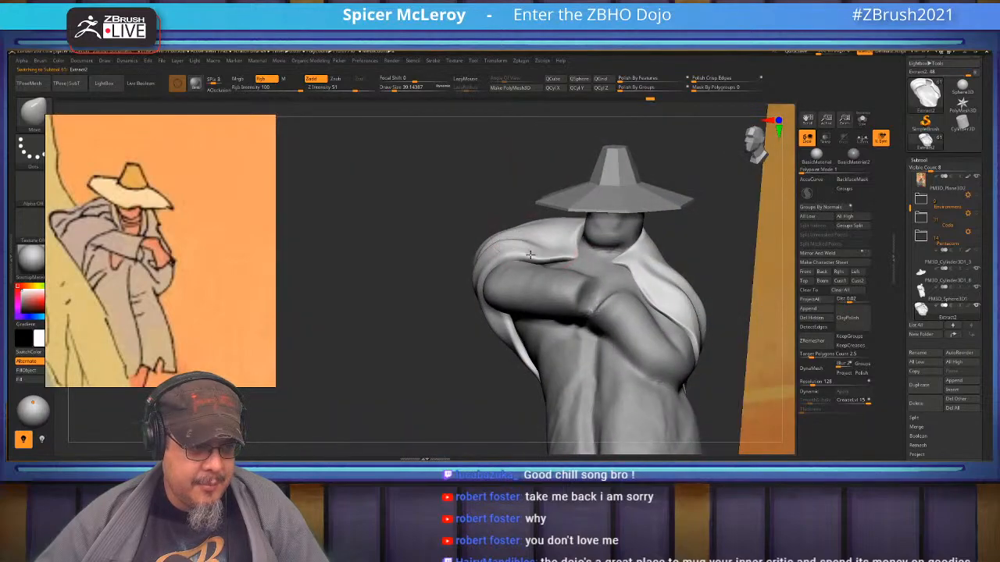
left_click_drag(512, 243, 556, 267)
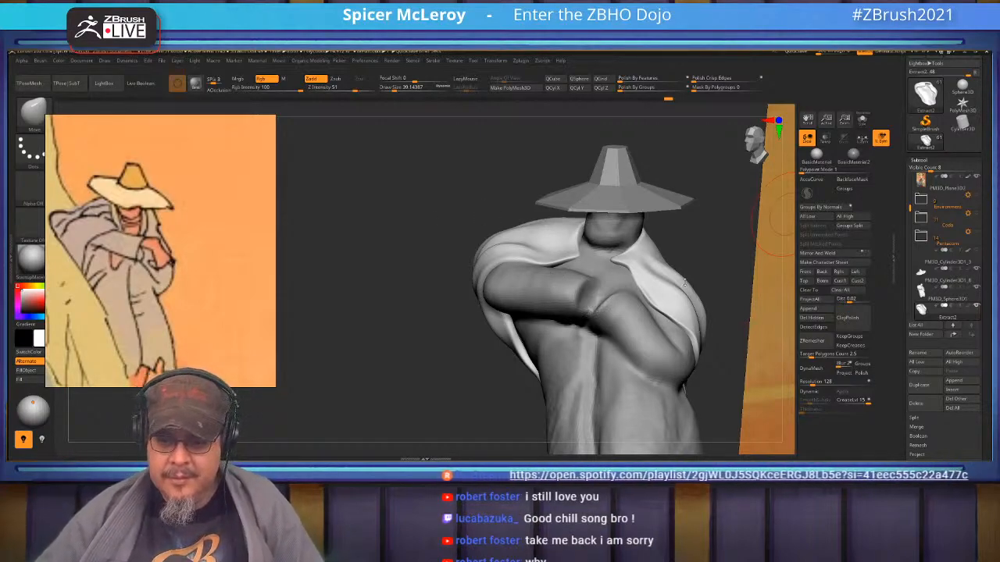
- Refine the cape's collar corners and front edges around the neck with a larger Move brush
left_click_drag(485, 361, 584, 268)
mouse_move(584, 268)
right_mouse_down("alt")
mouse_move(612, 289)
mouse_move(583, 294)
mouse_move(604, 260)
mouse_move(597, 266)
right_mouse_up("alt")
key("b")
key("m")
key("v")
key("s")
left_click_drag(600, 275, 601, 274)
right_click_drag(601, 274, 614, 220)
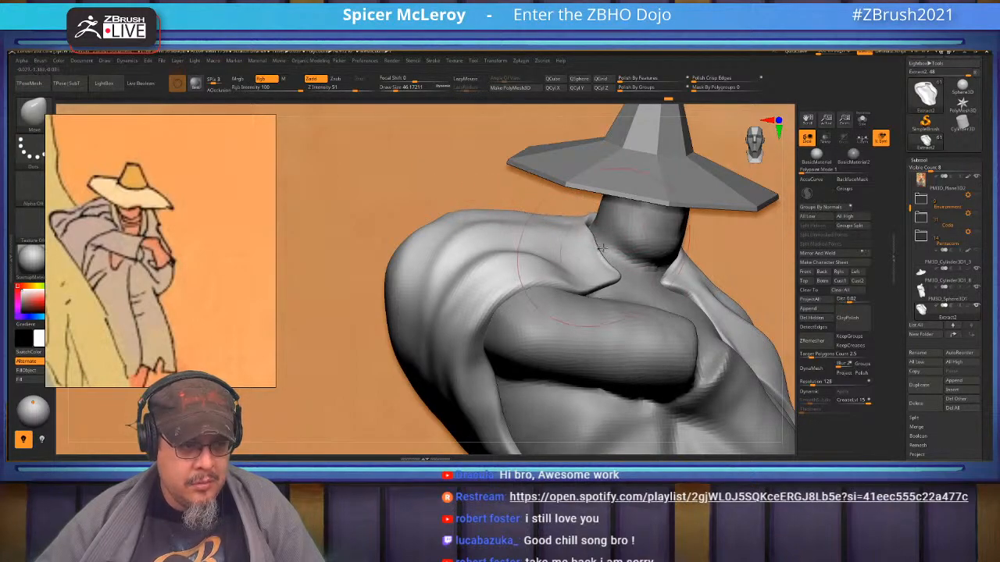
right_click_drag(602, 248, 608, 279)
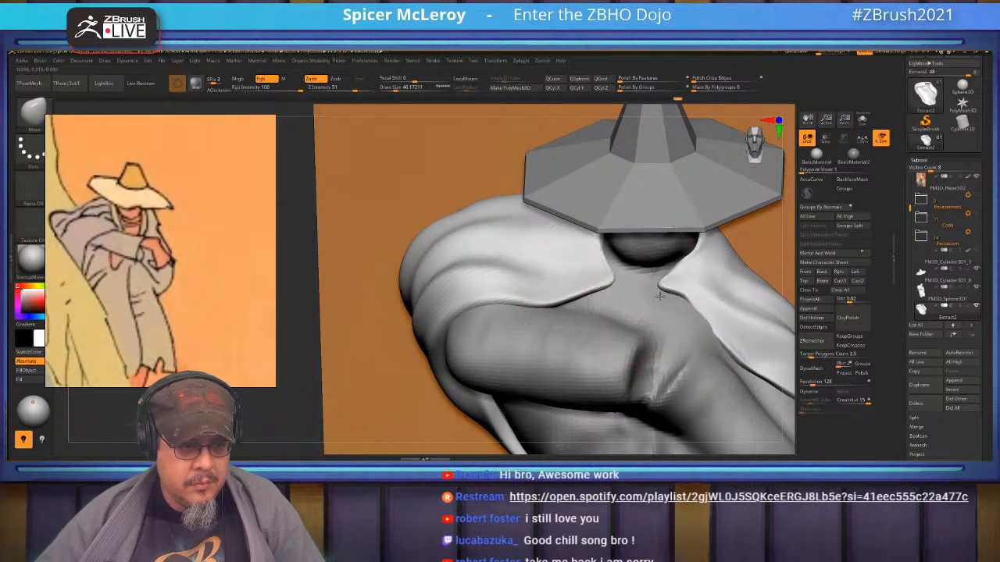
right_click_drag(576, 259, 538, 263)
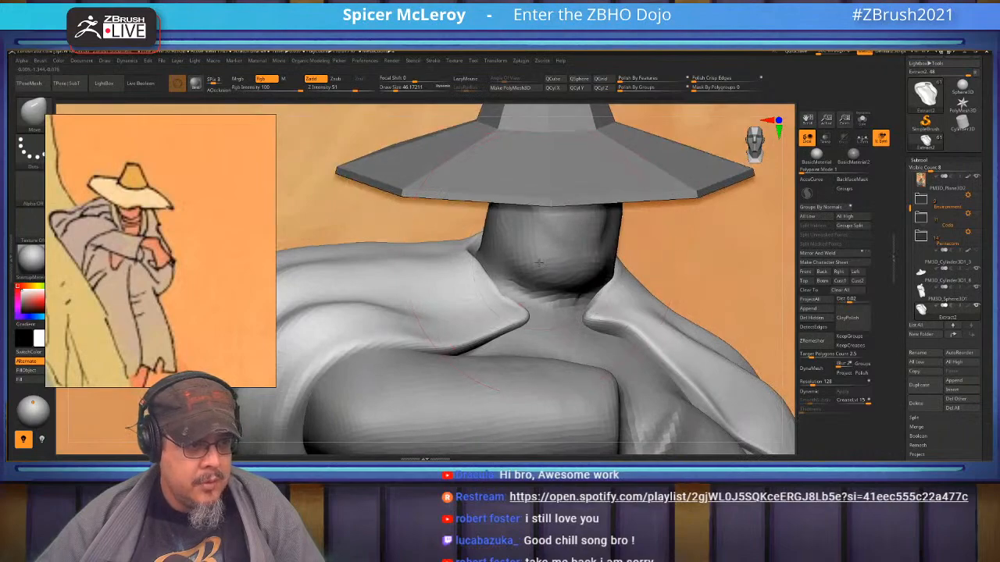
- Switch to the body and hollow the raised forearm's end where it meets the other arm, using DamStandard for the crease
left_click(515, 262, "alt")
key("s")
left_click_drag(514, 262, 512, 263)
right_click_drag(535, 264, 649, 259)
mouse_move(582, 268)
right_mouse_down()
mouse_move(539, 280)
mouse_move(469, 256)
mouse_move(510, 267)
mouse_move(497, 288)
mouse_move(533, 251)
right_mouse_up()
mouse_move(553, 300)
right_mouse_down()
mouse_move(544, 281)
mouse_move(563, 261)
mouse_move(552, 256)
mouse_move(560, 291)
mouse_move(568, 283)
mouse_move(539, 264)
right_mouse_up()
key("b")
key("d")
key("s")
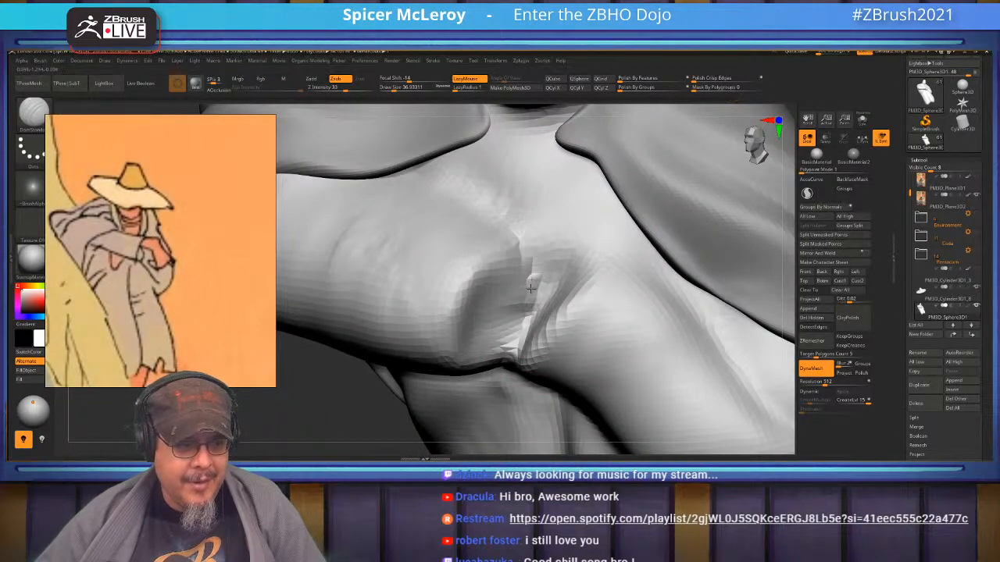
right_click_drag(509, 339, 539, 274)
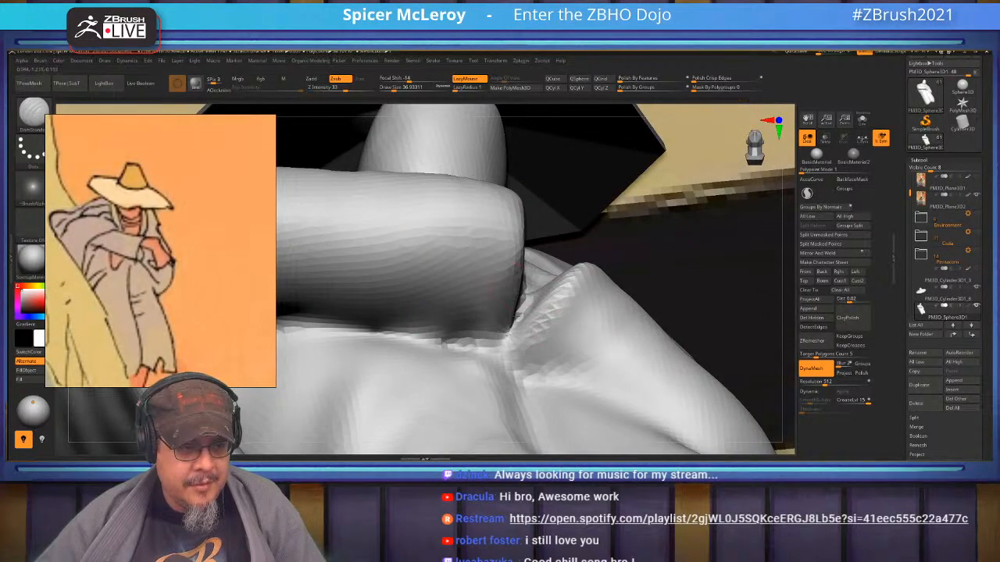
- Insert a cylinder as a new subtool for the hand of the raised arm
mouse_move(662, 232)
right_mouse_down()
mouse_move(523, 273)
mouse_move(569, 280)
right_mouse_up()
key("f")
key("F1")
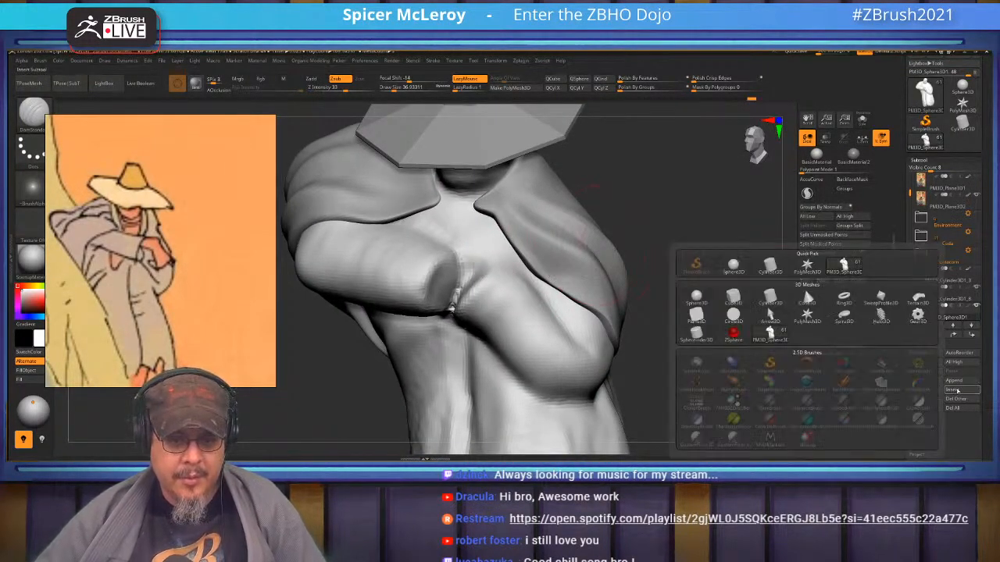
left_click(771, 298)
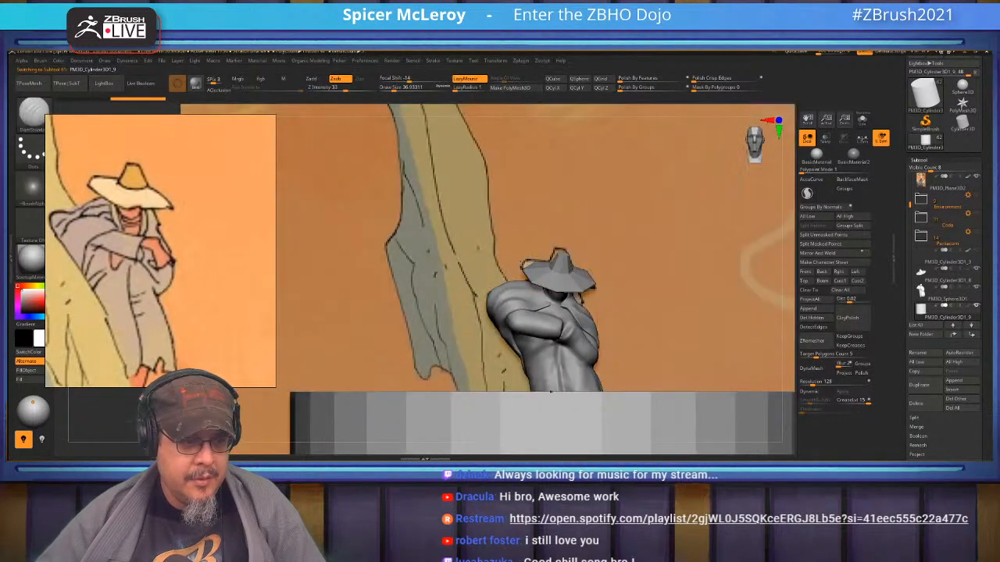
- Move, shrink and rotate the cylinder into the sleeve opening at the end of the raised forearm
key("w")
right_click_drag(550, 392, 530, 299, "alt")
left_click_drag(549, 368, 443, 374)
mouse_move(587, 229)
right_mouse_down("ctrl")
mouse_move(607, 268)
mouse_move(625, 261)
mouse_move(650, 279)
mouse_move(603, 230)
right_mouse_up("ctrl")
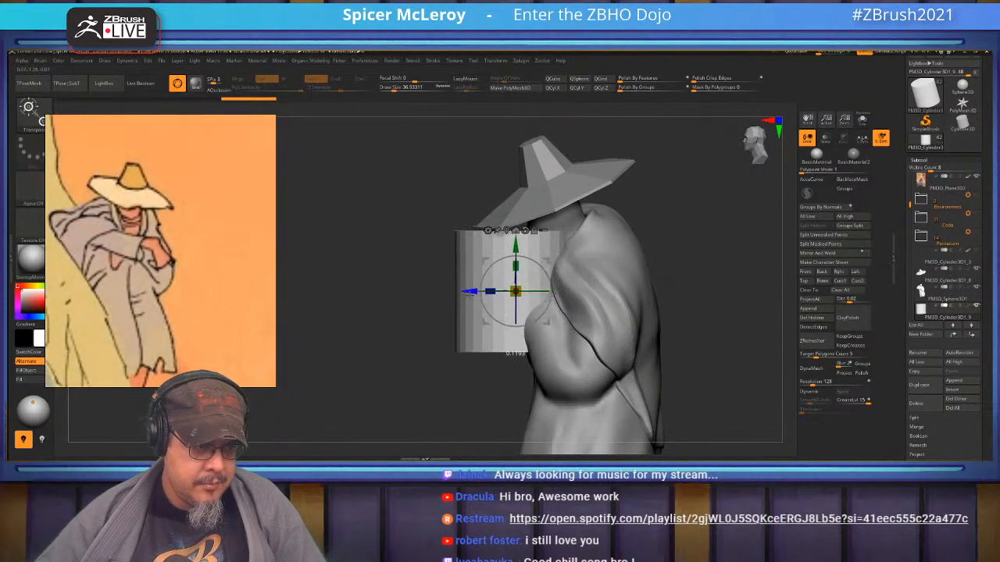
right_click_drag(508, 242, 517, 281)
left_click_drag(499, 284, 461, 289)
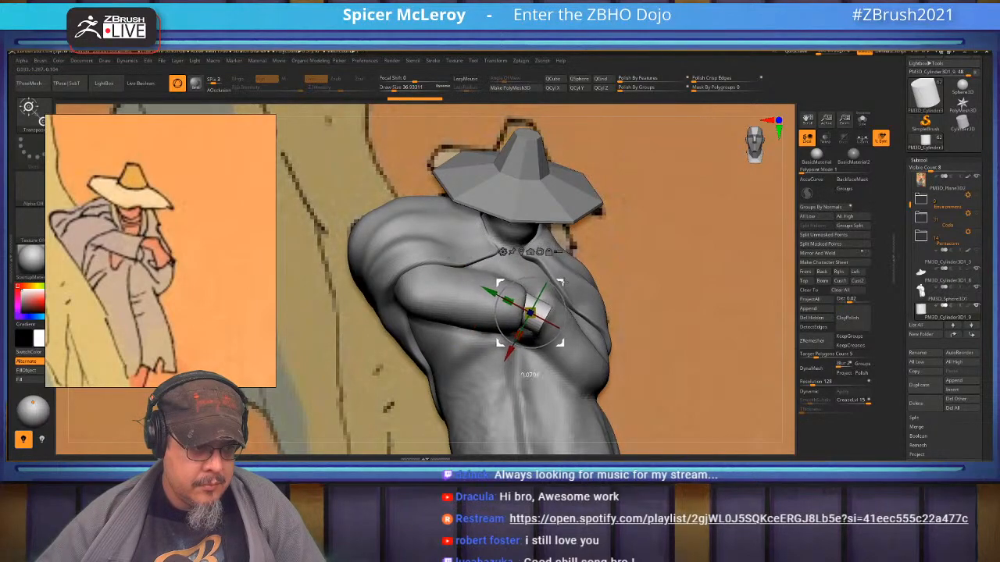
right_click_drag(570, 281, 564, 307, "ctrl")
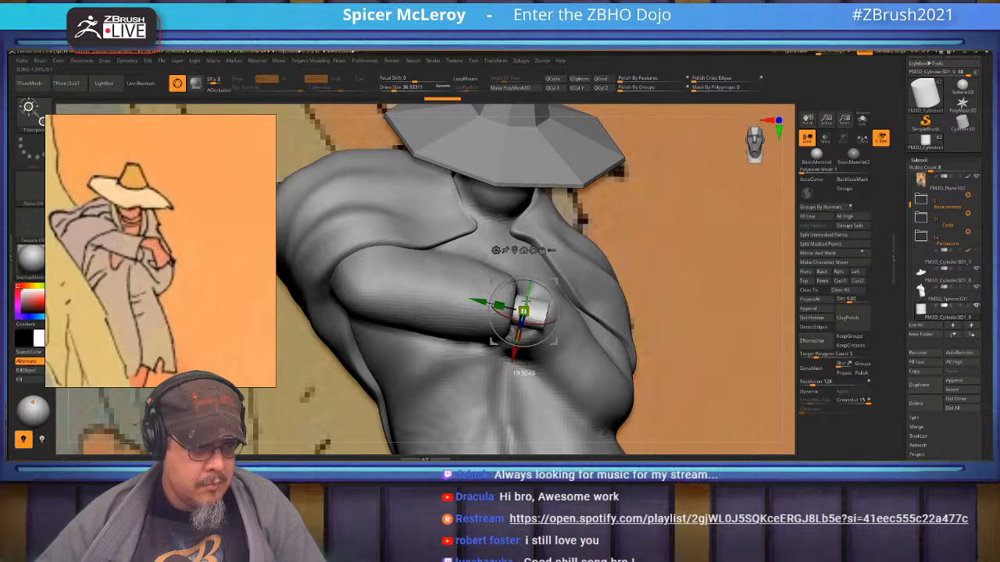
- Fine-tune the cylinder's angle, depth and proportions so it extends from the sleeve like a wrist
key("q")
mouse_move(568, 306)
right_mouse_down()
mouse_move(491, 295)
mouse_move(486, 321)
right_mouse_up()
key("w")
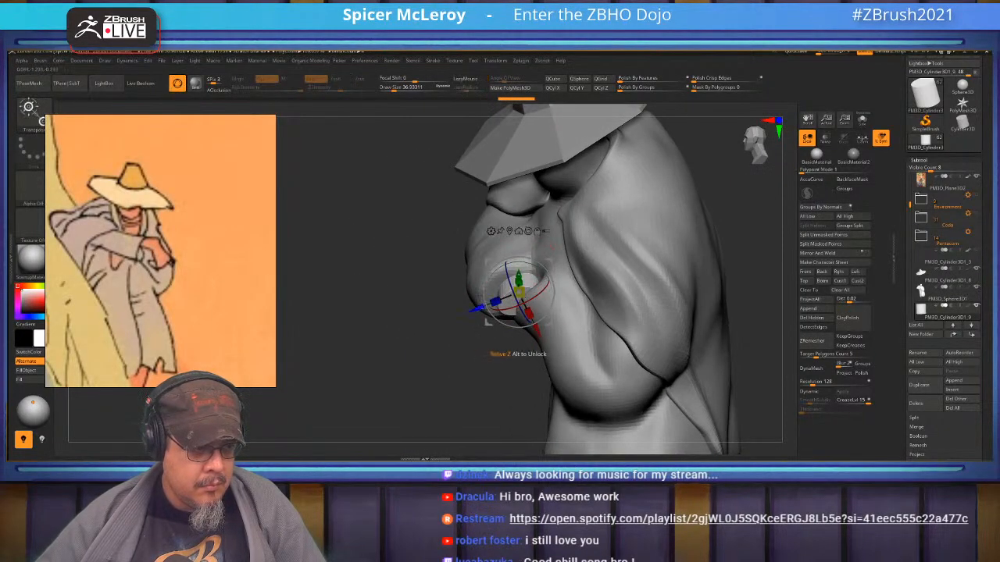
left_click_drag(469, 312, 465, 313)
key("q")
mouse_move(466, 312)
right_mouse_down()
mouse_move(558, 280)
mouse_move(617, 288)
right_mouse_up()
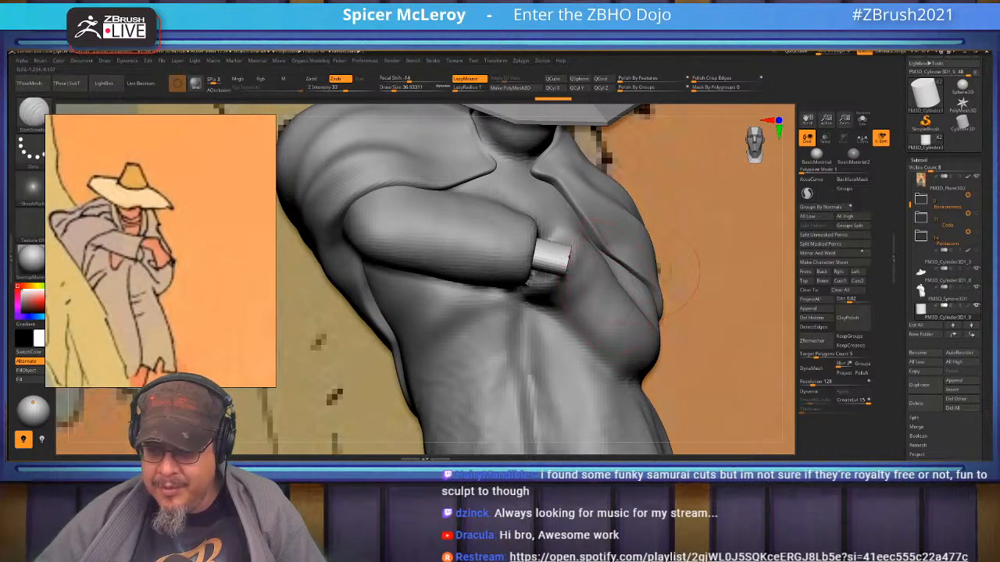
- Convert the wrist cylinder to a DynaMesh at resolution 512
right_click_drag(634, 273, 654, 275)
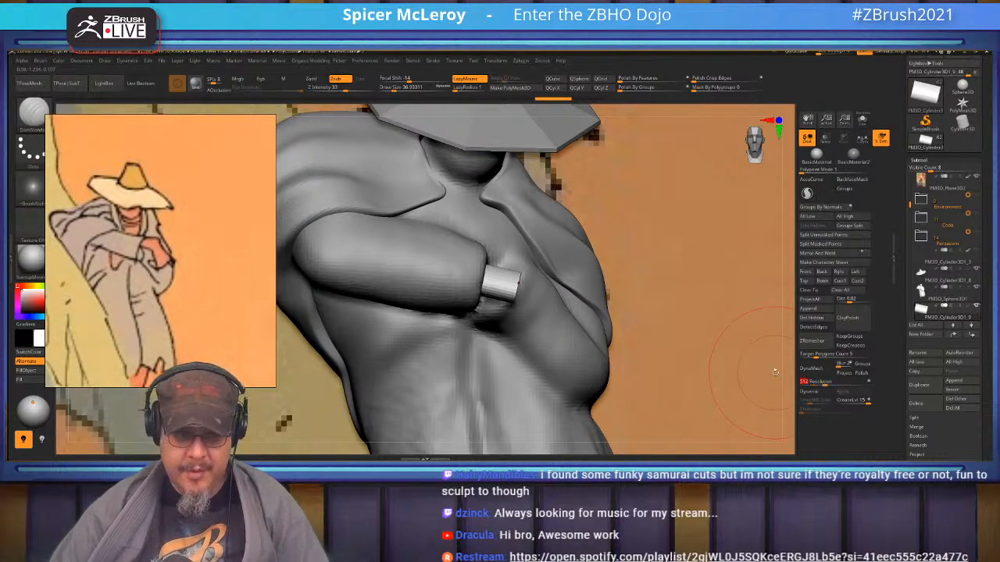
left_click(805, 369)
right_click_drag(502, 234, 573, 241, "alt")
right_click_drag(572, 241, 500, 258)
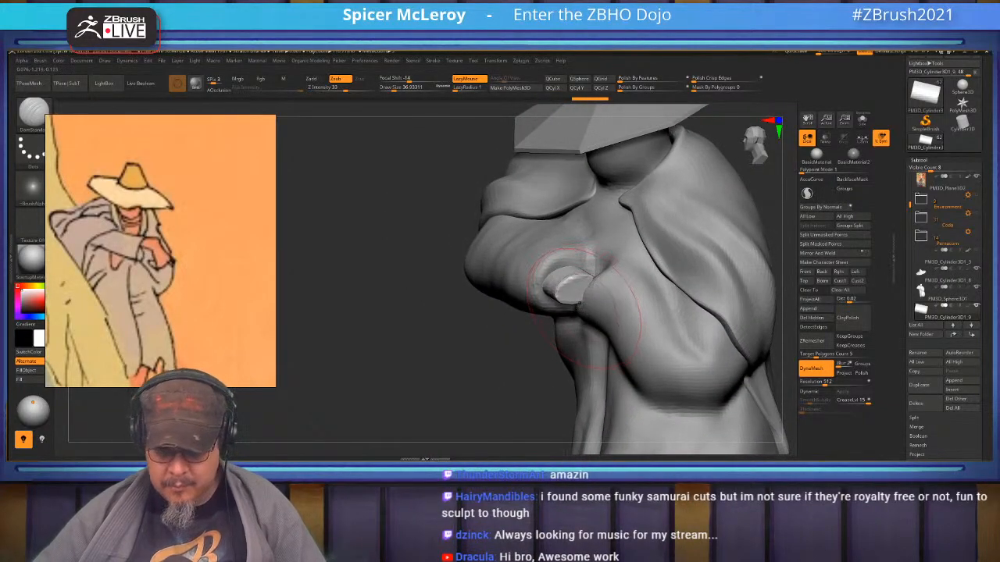
- Pull the cylinder's outer end downward into the start of a hand with a smaller Move brush
key("b")
key("m")
key("v")
right_click_drag(588, 279, 606, 283)
mouse_move(605, 283)
right_mouse_down("ctrl")
mouse_move(607, 306)
mouse_move(595, 285)
right_mouse_up("ctrl")
key("s")
left_click_drag(592, 297, 582, 297)
mouse_move(575, 293)
right_mouse_down()
mouse_move(583, 349)
mouse_move(576, 301)
right_mouse_up()
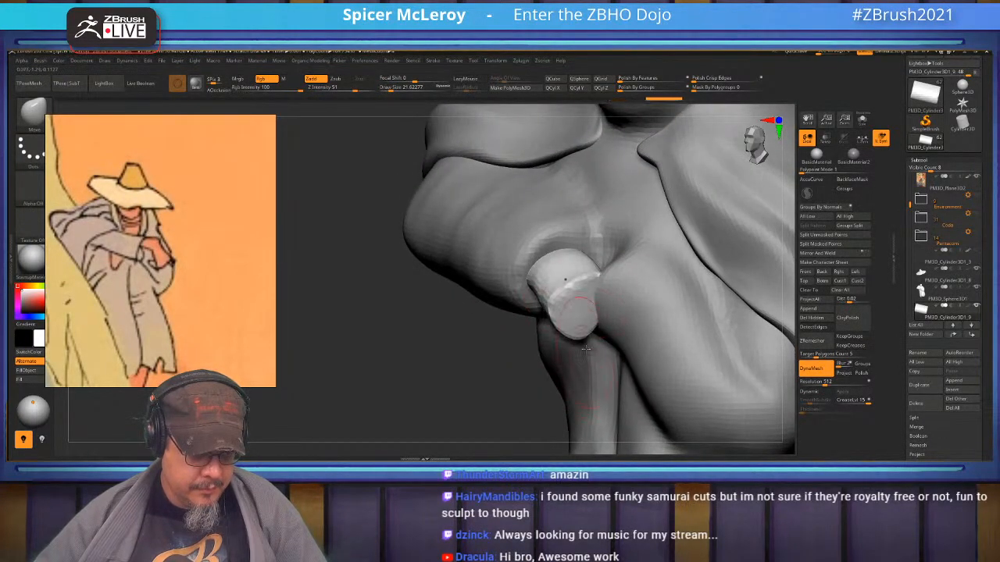
- Lengthen and bend the hand over the opposite arm and shape its knuckle corner with the Move brush
right_click_drag(609, 356, 598, 251)
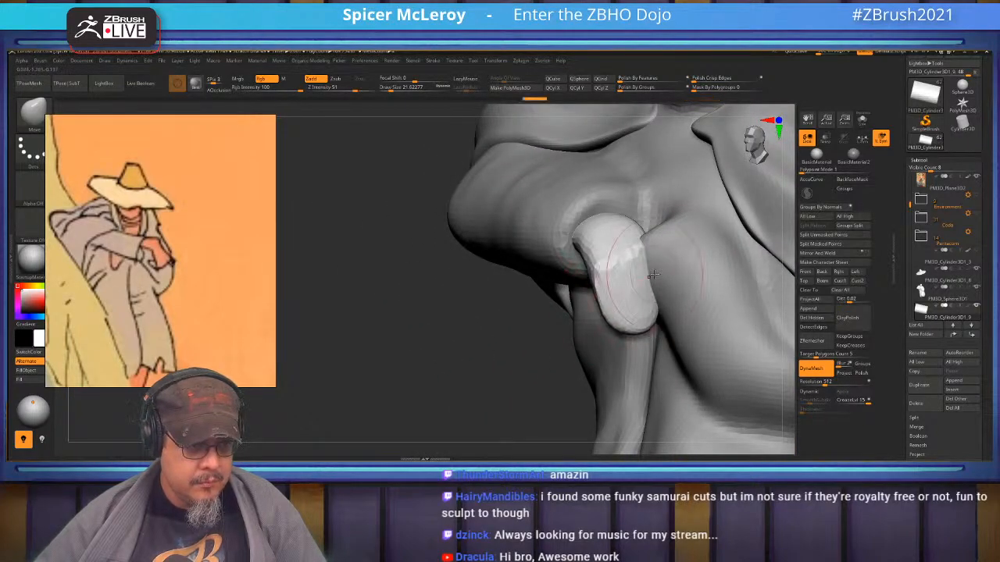
mouse_move(622, 245)
right_mouse_down()
mouse_move(640, 288)
mouse_move(656, 258)
right_mouse_up()
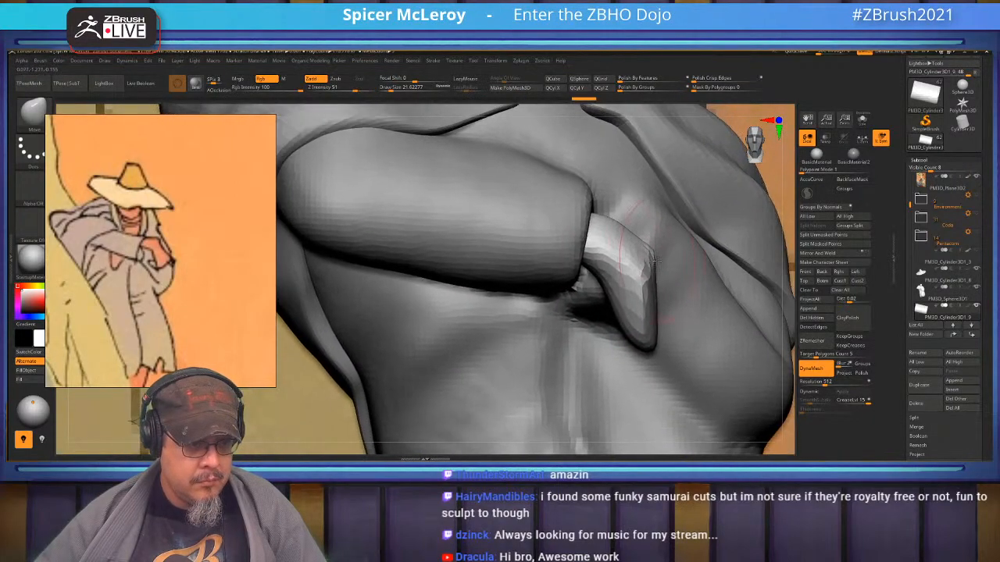
mouse_move(629, 211)
right_mouse_down()
mouse_move(617, 278)
mouse_move(603, 278)
right_mouse_up()
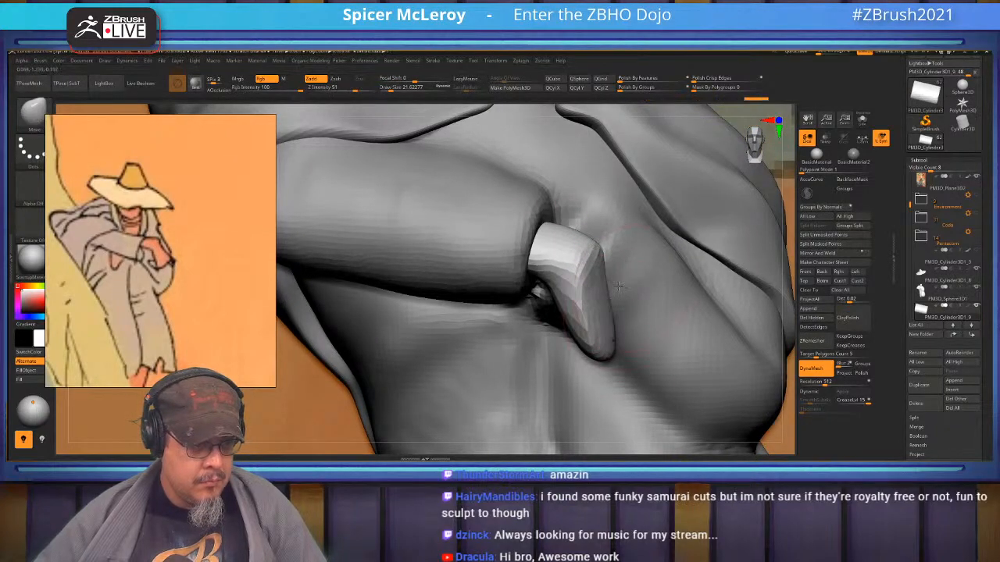
key("f")
key("ctrl")
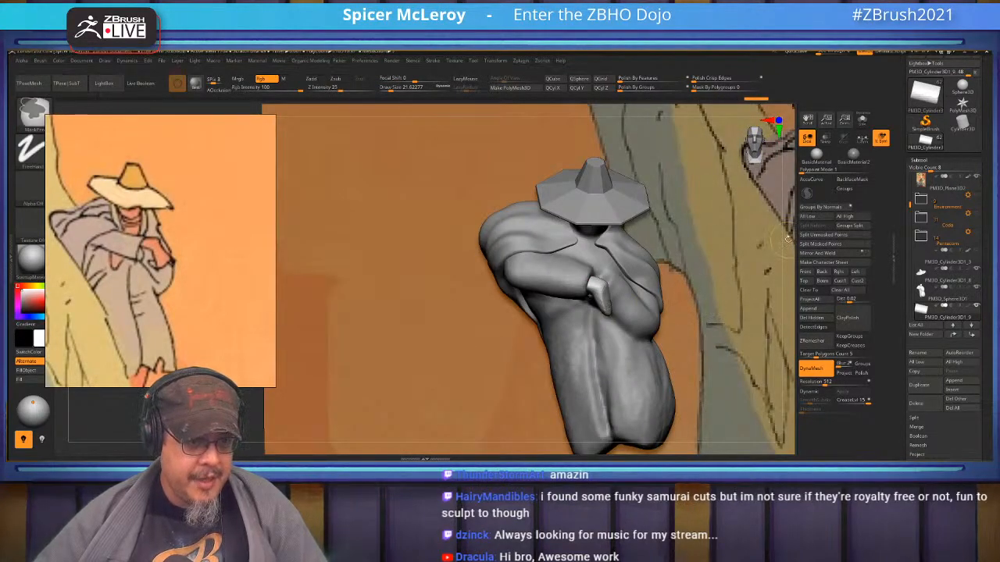
mouse_move(716, 289)
right_mouse_down()
mouse_move(683, 286)
mouse_move(676, 306)
mouse_move(637, 303)
mouse_move(625, 274)
mouse_move(600, 295)
mouse_move(618, 301)
mouse_move(616, 334)
right_mouse_up()
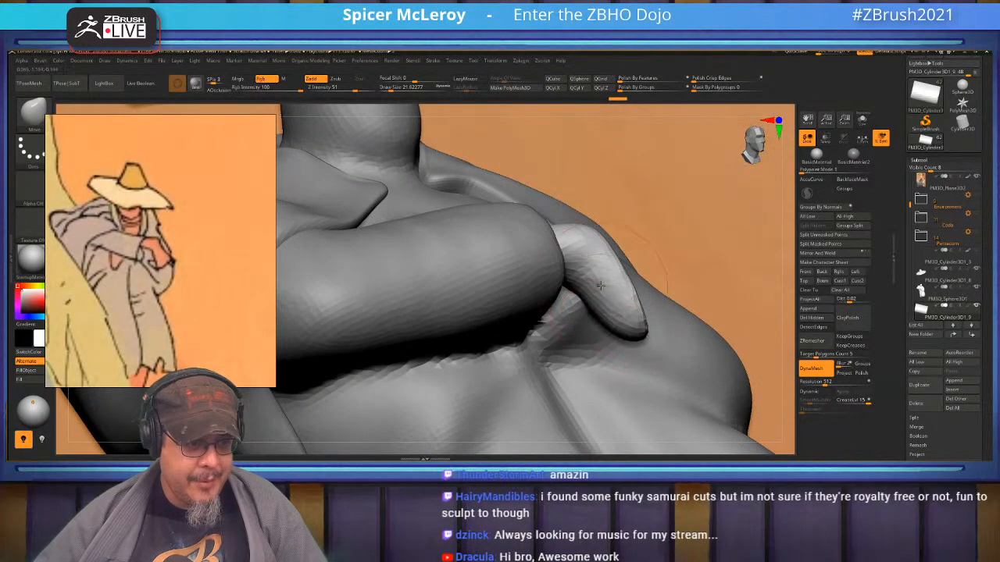
mouse_move(583, 285)
right_mouse_down()
mouse_move(598, 281)
mouse_move(542, 270)
mouse_move(579, 284)
mouse_move(576, 312)
mouse_move(547, 332)
mouse_move(585, 321)
mouse_move(574, 301)
right_mouse_up()
- Build up the back and side of the bent hand with ClayBuildup
key("b")
key("c")
key("b")
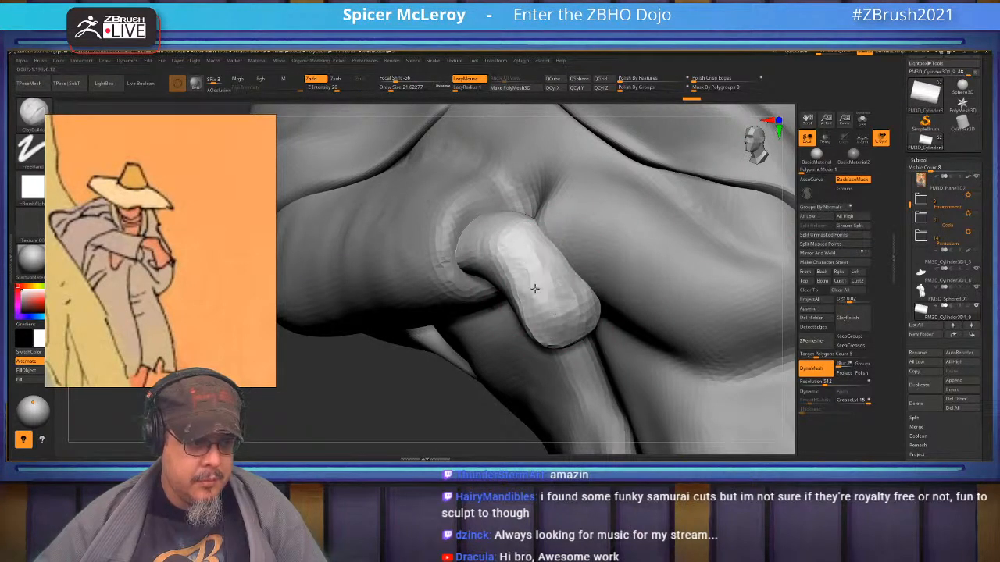
mouse_move(536, 289)
right_mouse_down()
mouse_move(600, 231)
mouse_move(584, 267)
right_mouse_up()
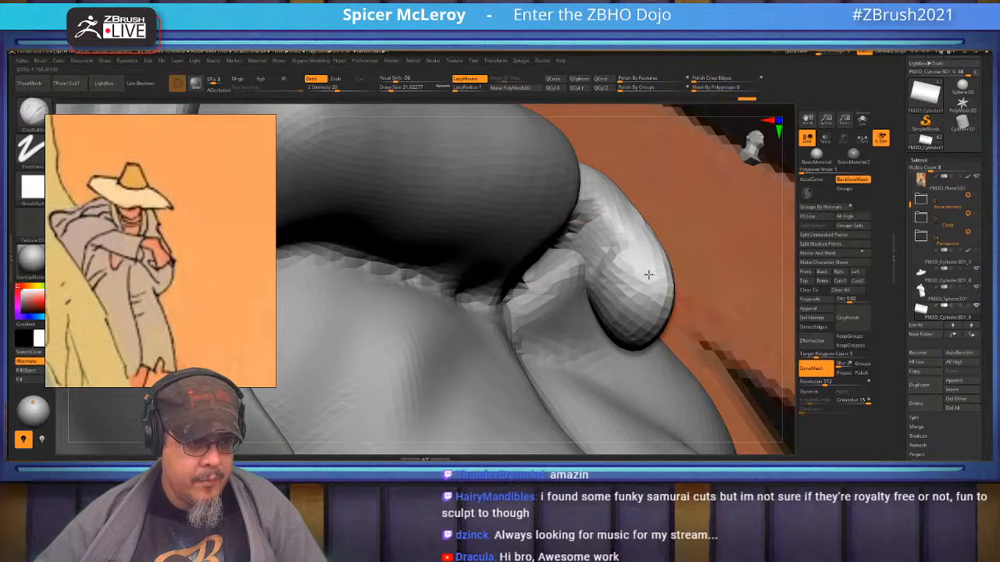
mouse_move(622, 331)
right_mouse_down()
mouse_move(582, 268)
mouse_move(635, 256)
mouse_move(649, 238)
mouse_move(649, 270)
mouse_move(667, 269)
right_mouse_up()
- Isolate the hand, then add clay around the wrist and knuckle bend with a smaller ClayBuildup brush and smooth it
left_click(862, 120)
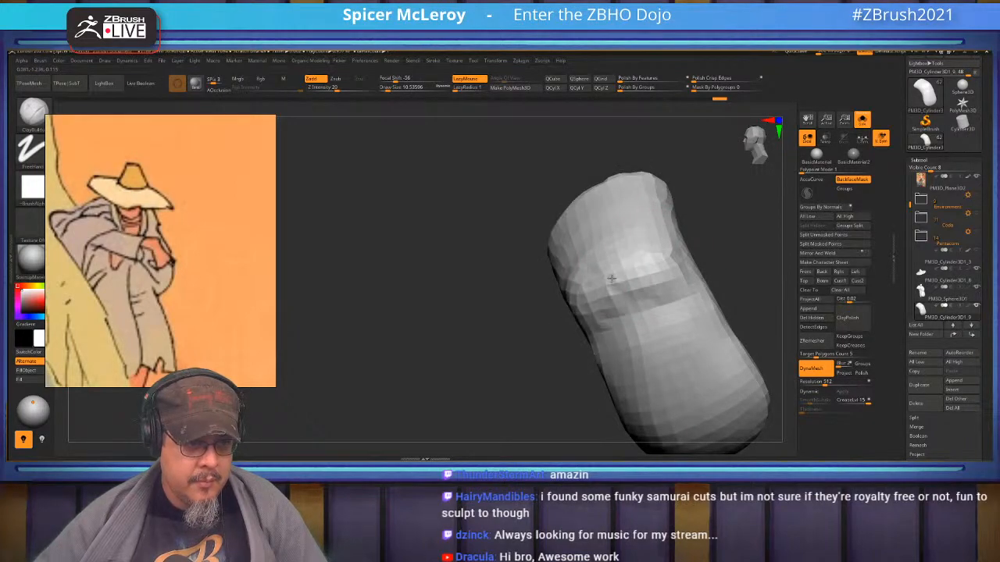
key("shift")
mouse_move(614, 292)
right_mouse_down()
mouse_move(610, 270)
mouse_move(576, 280)
right_mouse_up()
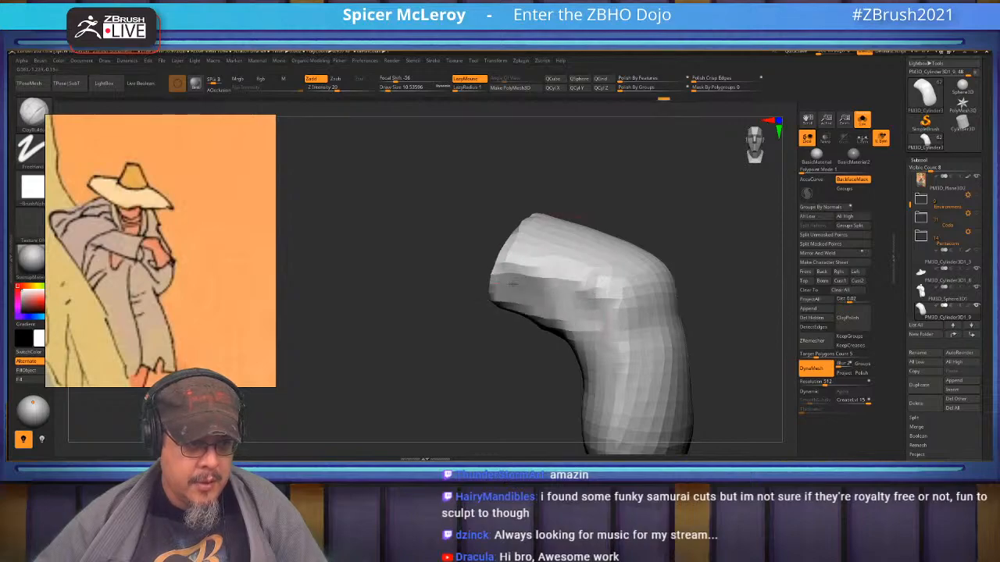
right_click_drag(531, 248, 554, 235)
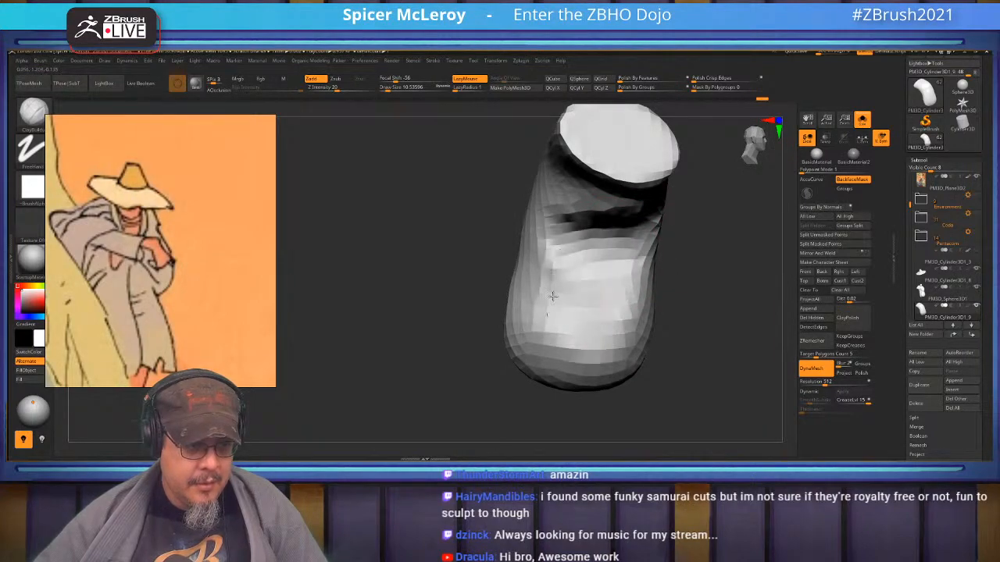
- Square off and widen the fingertip end of the hand with a slightly larger Move brush
key("b")
key("m")
key("v")
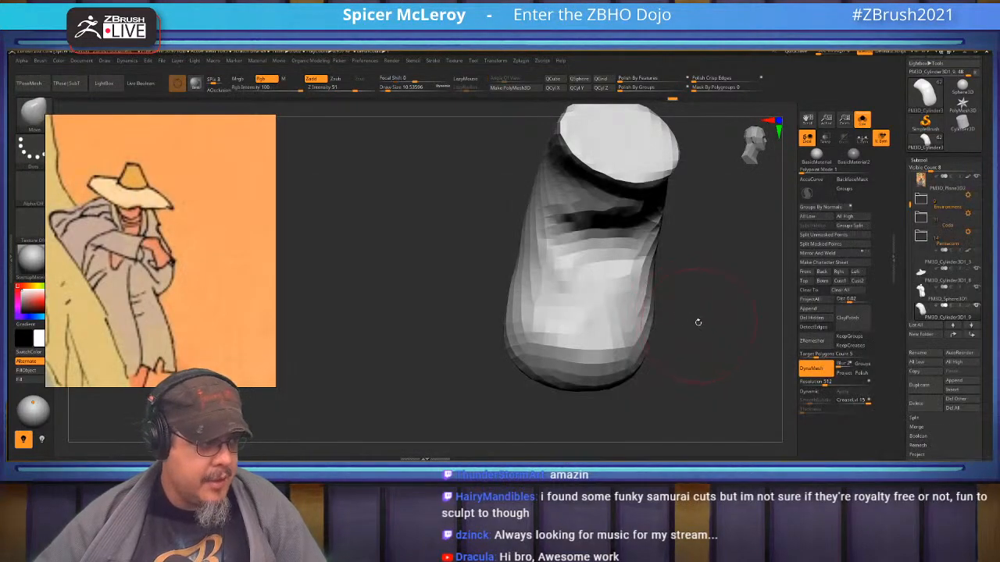
right_click_drag(697, 324, 680, 288, "alt")
key("s")
left_click(591, 329)
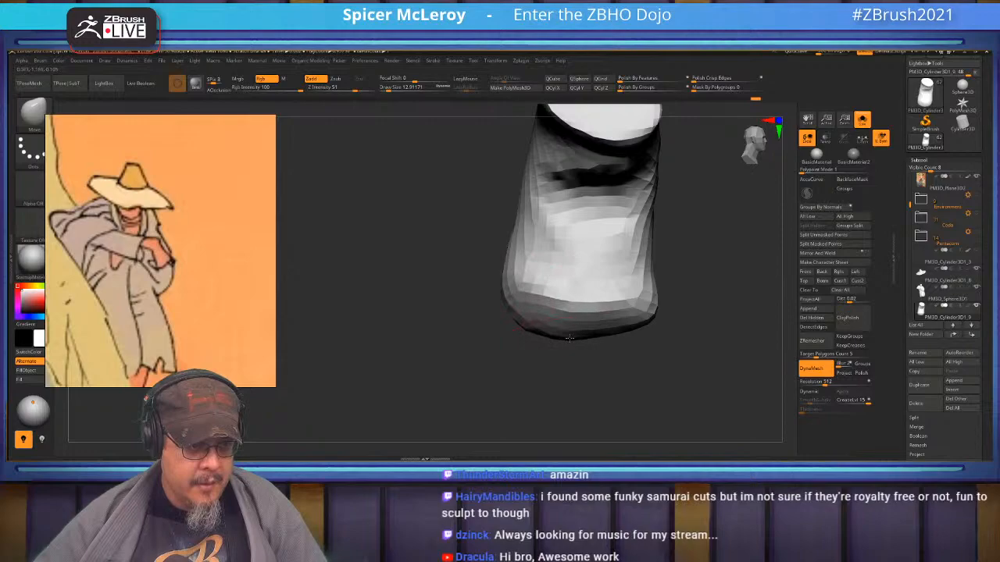
left_click_drag(617, 341, 620, 336)
mouse_move(659, 312)
right_mouse_down()
mouse_move(614, 314)
mouse_move(659, 310)
mouse_move(636, 266)
mouse_move(678, 275)
mouse_move(586, 270)
right_mouse_up()
- Add clay across the inner side of the hand below the wrist with ClayBuildup
key("b")
key("c")
key("b")
left_click_drag(592, 270, 613, 264)
right_click_drag(683, 276, 712, 273)
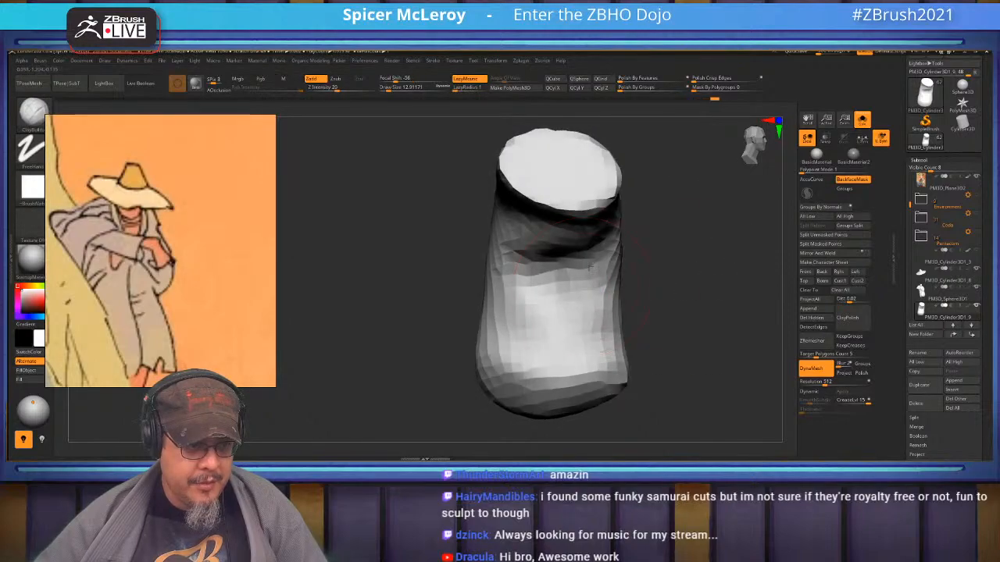
- Bring the hidden subtools back into view and append a Cylinder3D subtool for the hatted figure's foot
mouse_move(599, 291)
right_mouse_down()
mouse_move(568, 291)
mouse_move(582, 290)
mouse_move(601, 234)
mouse_move(625, 250)
mouse_move(618, 244)
mouse_move(614, 279)
mouse_move(637, 238)
mouse_move(616, 263)
mouse_move(642, 269)
mouse_move(593, 297)
mouse_move(600, 312)
mouse_move(574, 307)
right_mouse_up()
left_click(862, 123)
key("f")
right_click_drag(625, 259, 674, 262)
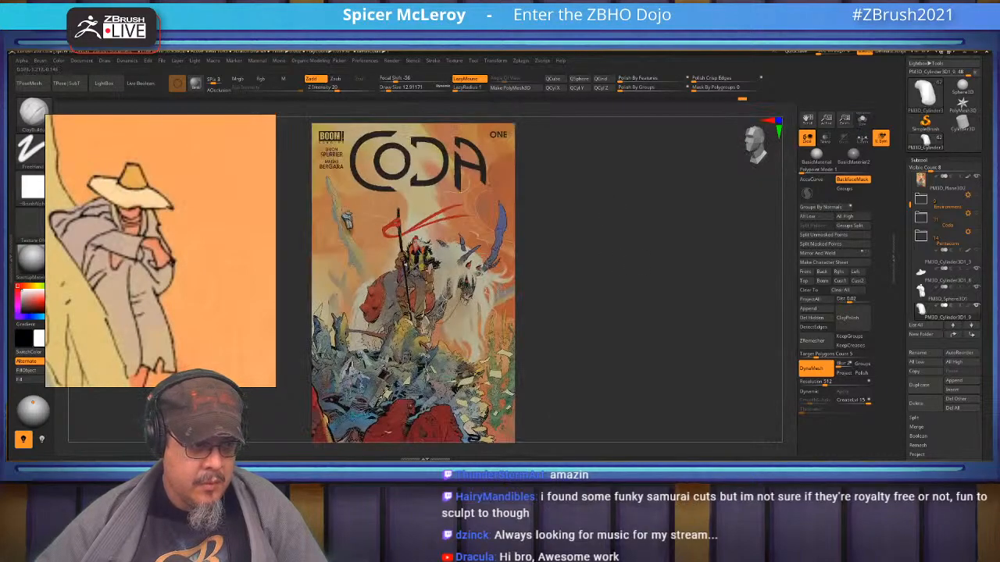
right_click_drag(539, 252, 670, 276, "alt")
right_click_drag(547, 211, 670, 297, "ctrl")
right_click_drag(673, 332, 625, 265, "alt")
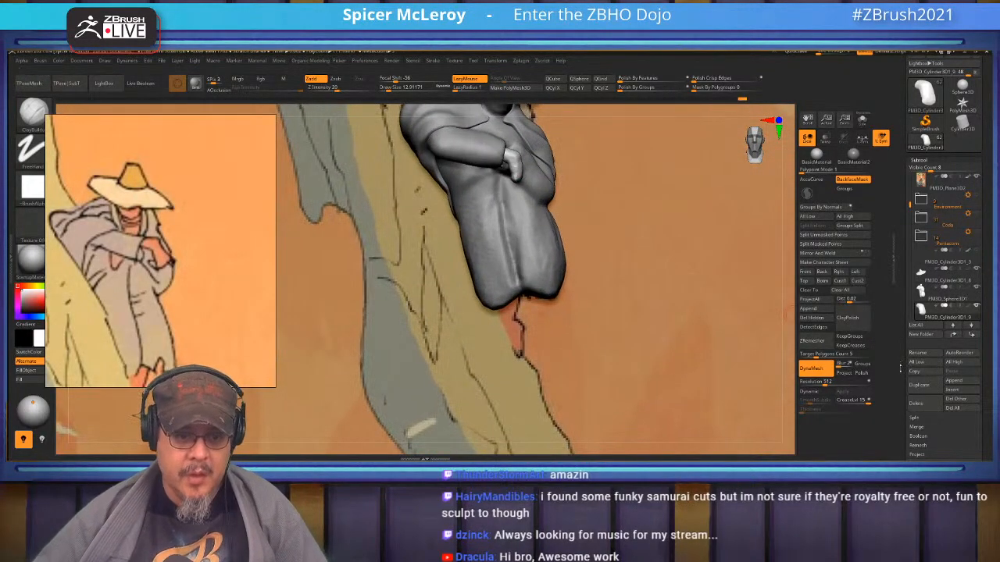
left_click(957, 390)
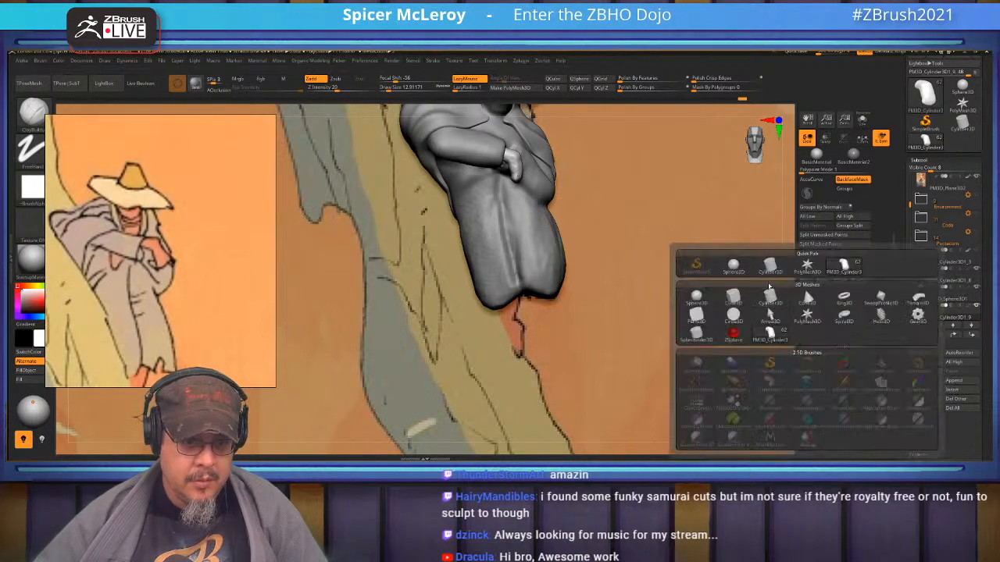
left_click(769, 298)
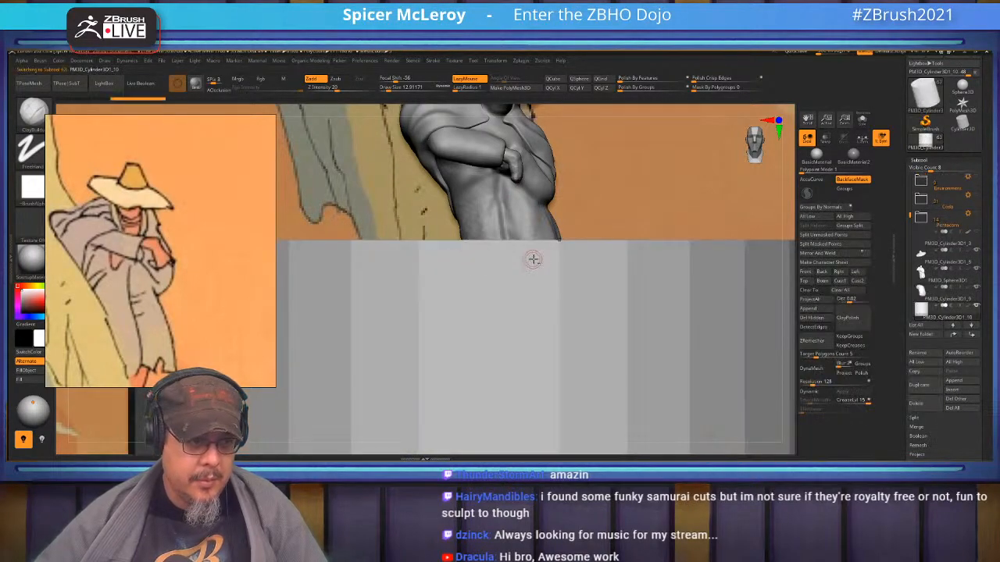
- Scale down, tilt and position the cylinder beneath the cape's hem, lined up with the foot in the reference
key("w")
left_click_drag(535, 290, 531, 308)
right_click_drag(552, 197, 574, 296, "alt")
left_click_drag(575, 296, 580, 309)
left_click_drag(557, 272, 570, 237)
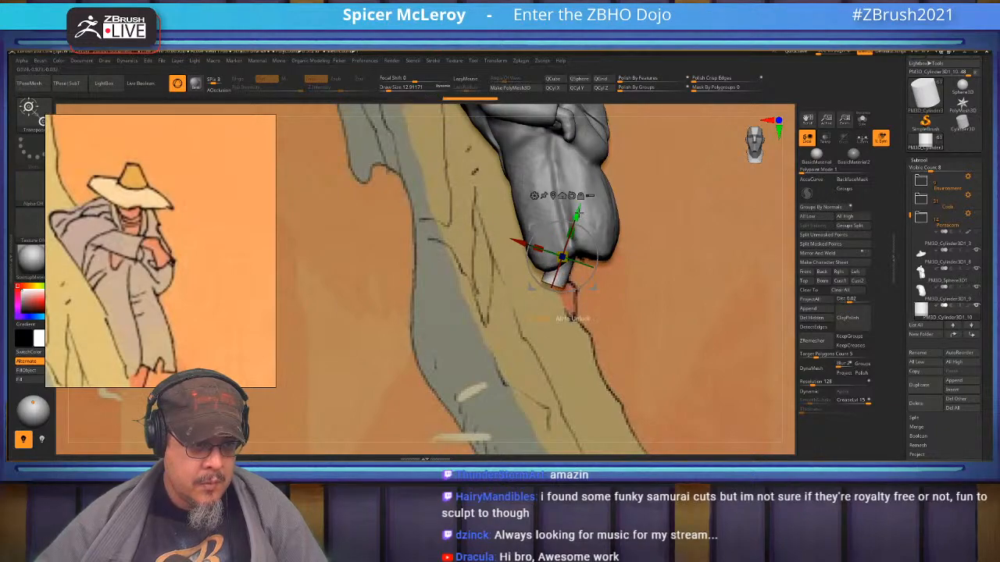
left_click_drag(582, 225, 584, 232)
key("q")
mouse_move(584, 235)
right_mouse_down("ctrl")
mouse_move(583, 289)
mouse_move(556, 298)
mouse_move(569, 300)
mouse_move(557, 282)
right_mouse_up("ctrl")
key("w")
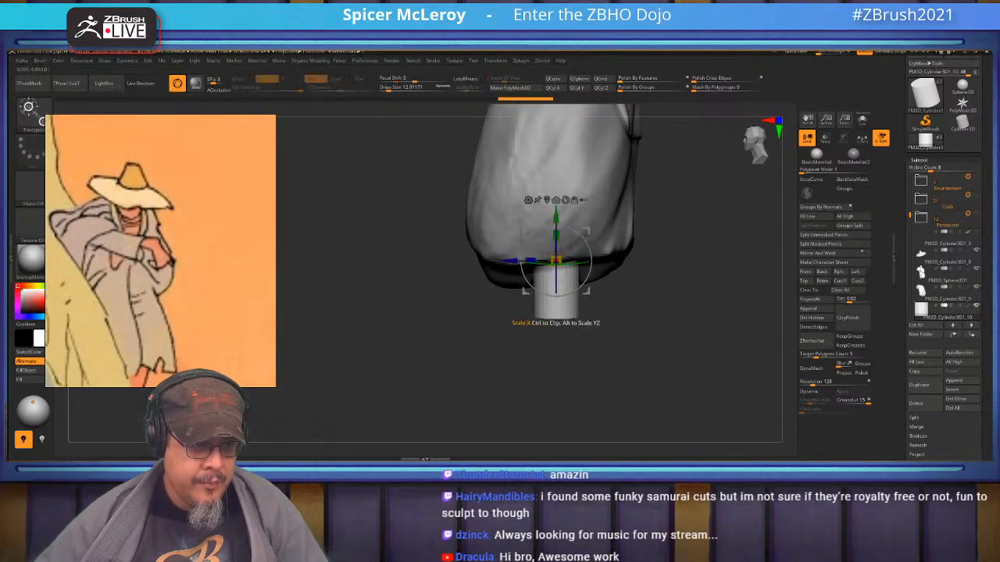
key("q")
mouse_move(556, 260)
right_mouse_down("ctrl")
mouse_move(543, 330)
mouse_move(504, 301)
right_mouse_up("ctrl")
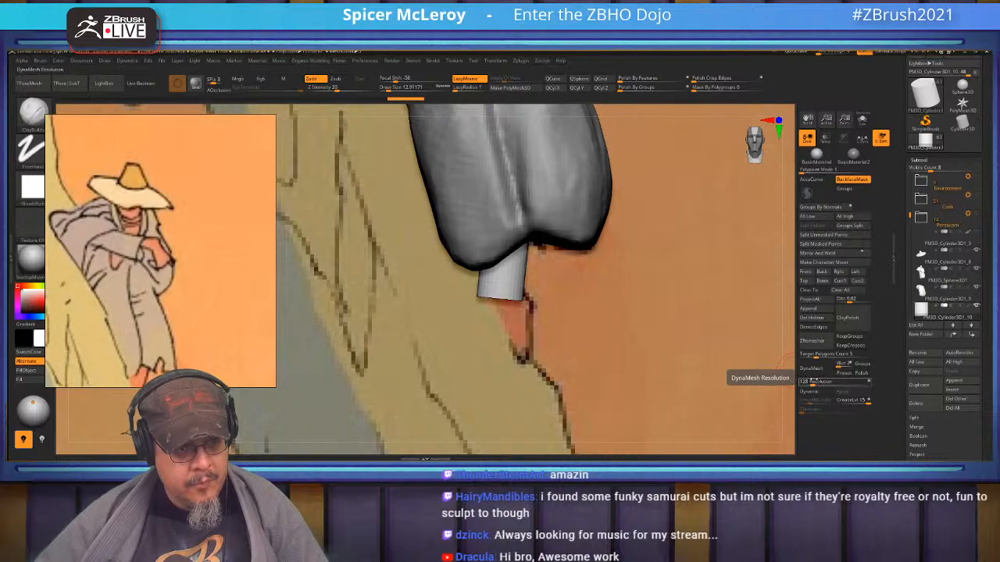
- DynaMesh the cylinder at resolution 512 and pull its lower end down into a foot shape with the Move brush
left_click_drag(805, 382, 810, 380)
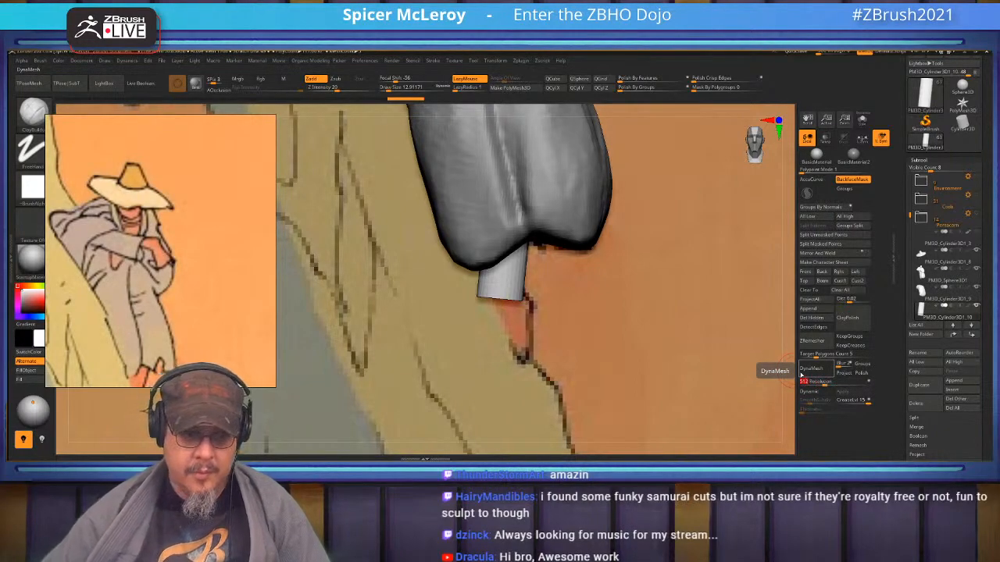
left_click(814, 372)
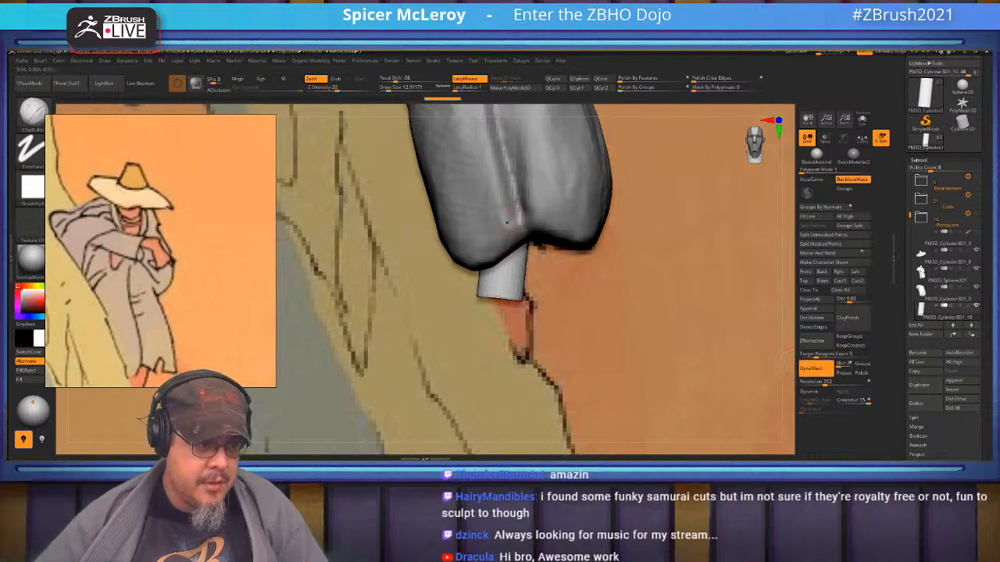
key("b")
key("m")
key("v")
key("s")
mouse_move(495, 305)
left_mouse_down()
mouse_move(505, 302)
mouse_move(518, 351)
left_mouse_up()
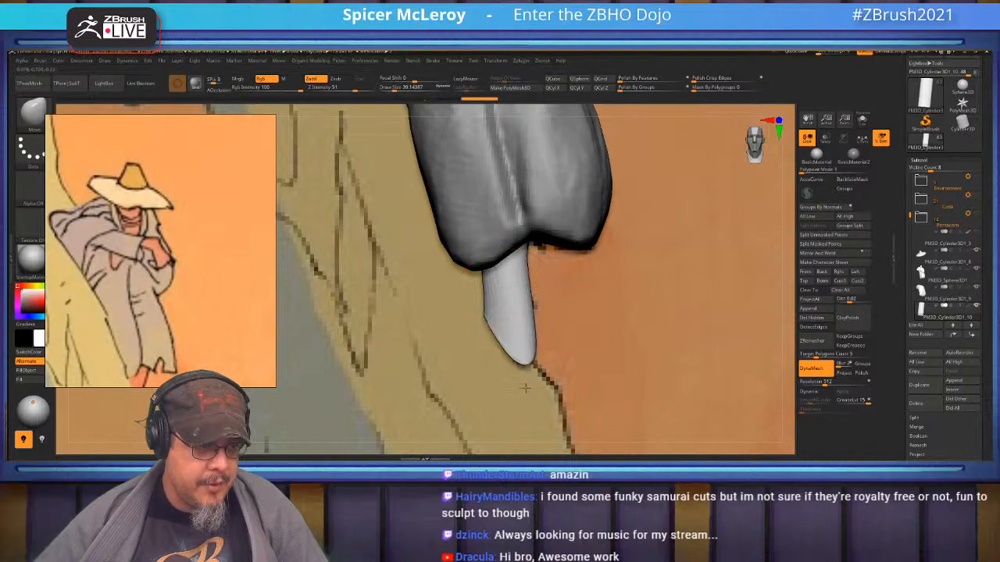
- Reshape the foot with a smaller Move brush, narrowing the ankle and widening the front part
key("shift")
mouse_move(521, 329)
right_mouse_down()
mouse_move(513, 301)
mouse_move(544, 318)
mouse_move(516, 302)
mouse_move(523, 297)
mouse_move(571, 316)
right_mouse_up()
key("s")
left_click_drag(551, 322, 548, 321)
mouse_move(579, 338)
right_mouse_down()
mouse_move(524, 294)
mouse_move(526, 269)
right_mouse_up()
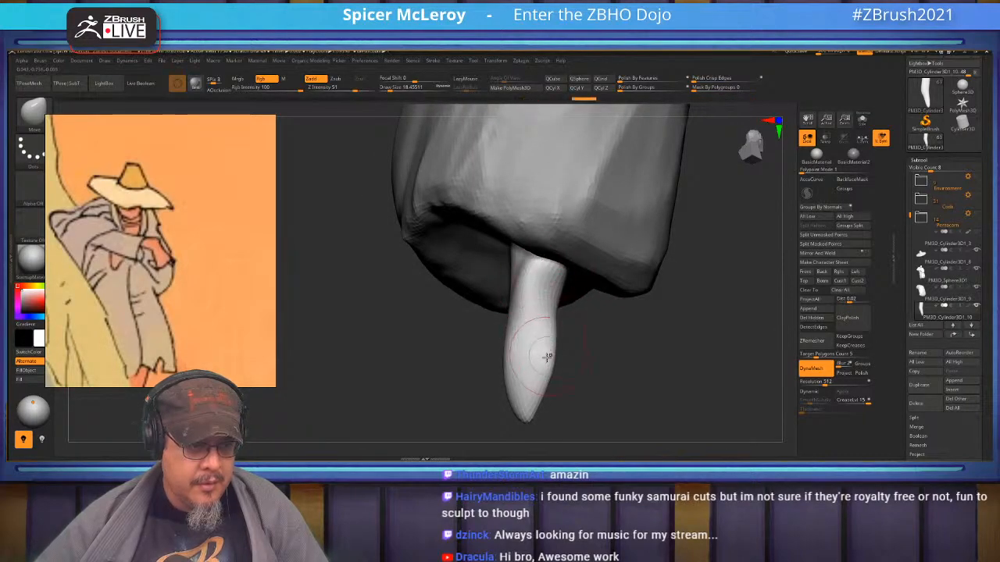
right_click_drag(503, 352, 518, 383)
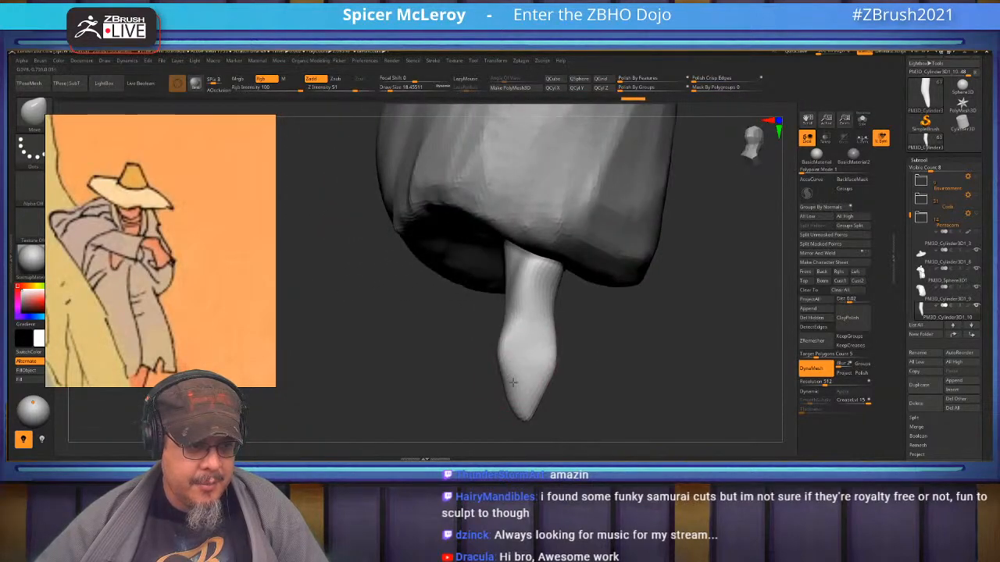
mouse_move(531, 318)
right_mouse_down()
mouse_move(622, 296)
mouse_move(600, 296)
mouse_move(593, 265)
right_mouse_up()
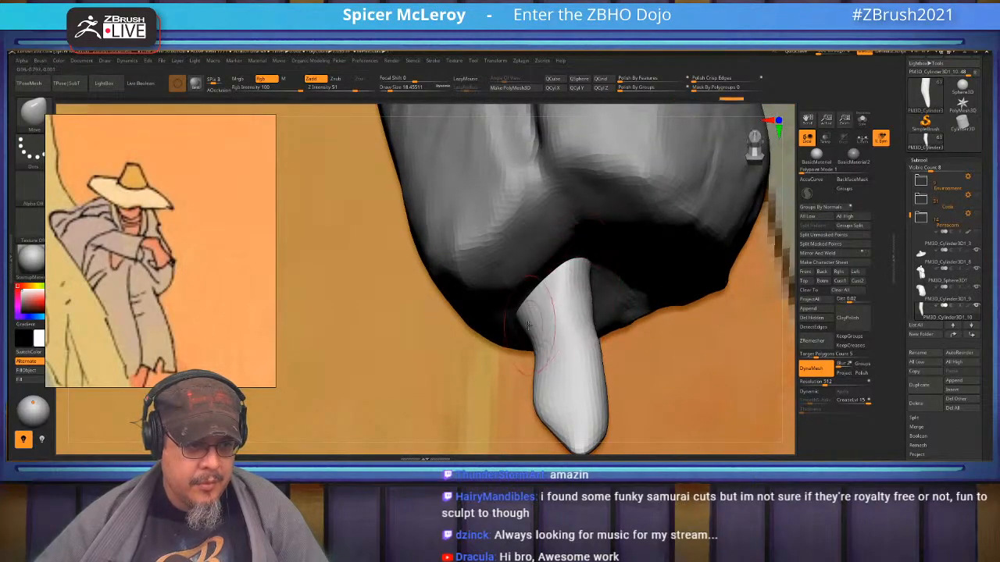
- Smooth the ankle and broaden the toe end of the foot with a slightly larger Move brush
left_click_drag(571, 313, 570, 268, "shift")
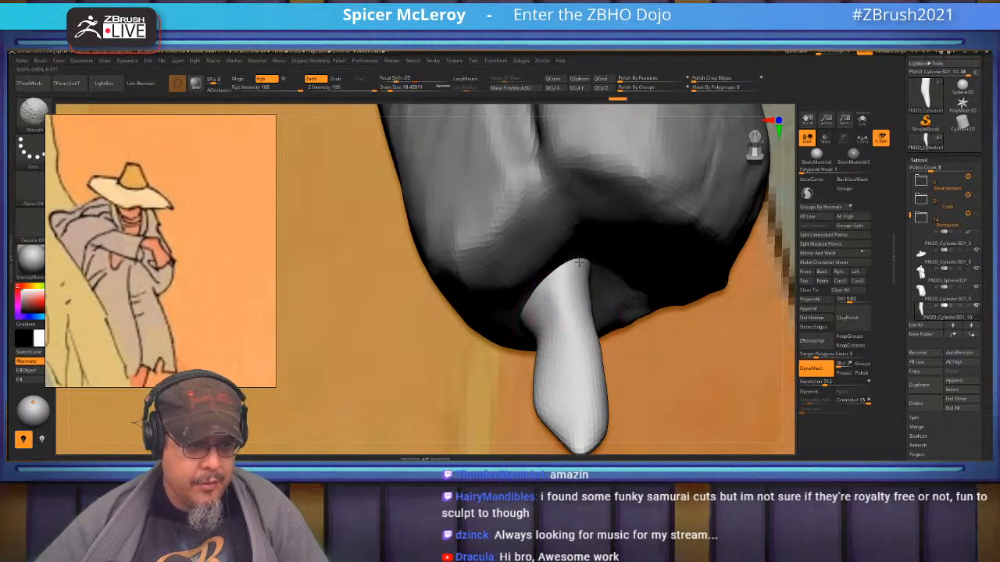
mouse_move(557, 310)
right_mouse_down()
mouse_move(584, 271)
mouse_move(603, 301)
mouse_move(575, 293)
right_mouse_up()
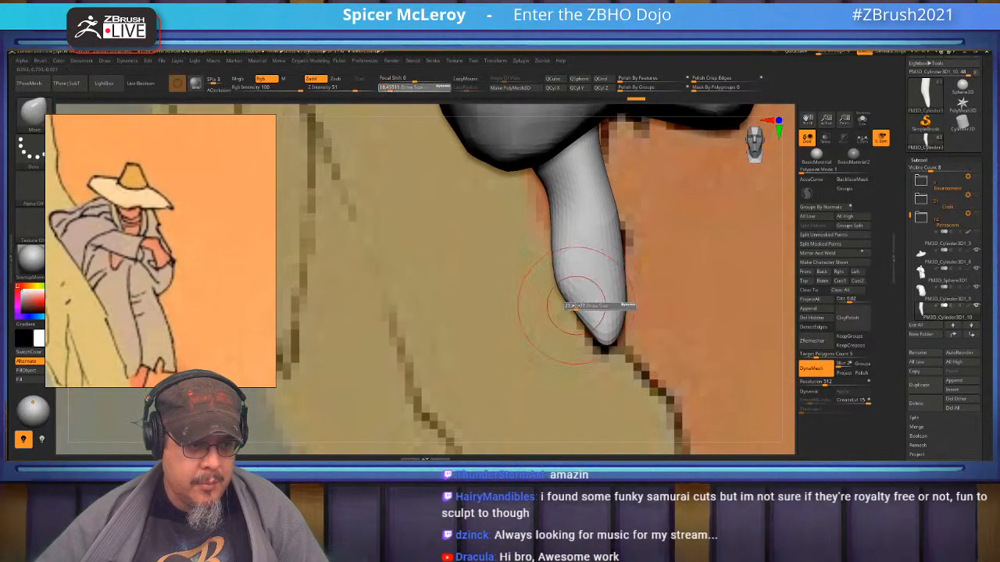
right_click_drag(582, 259, 586, 302)
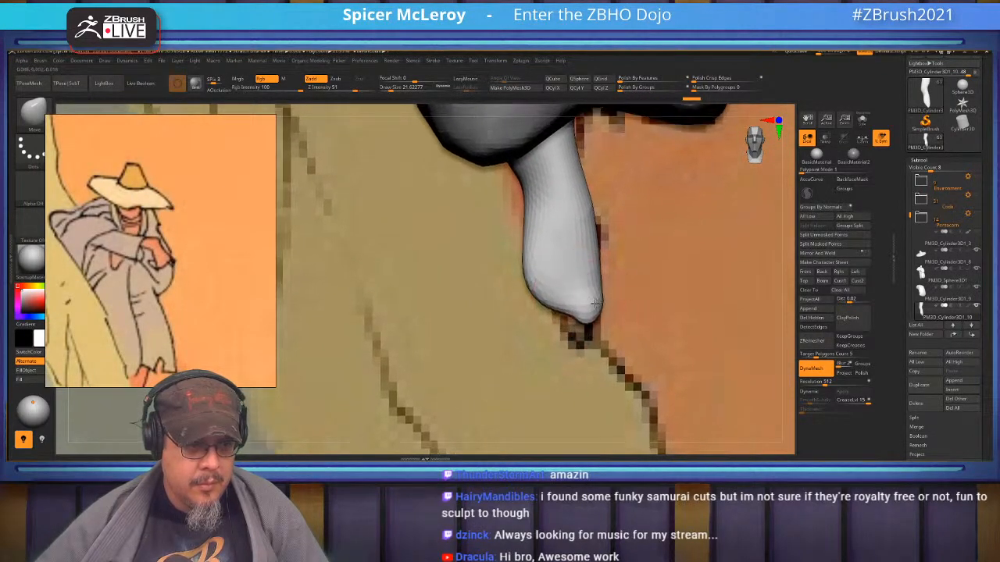
- Add clay along the foot with ClayBuildup and remesh it with DynaMesh
right_click_drag(633, 322, 552, 292)
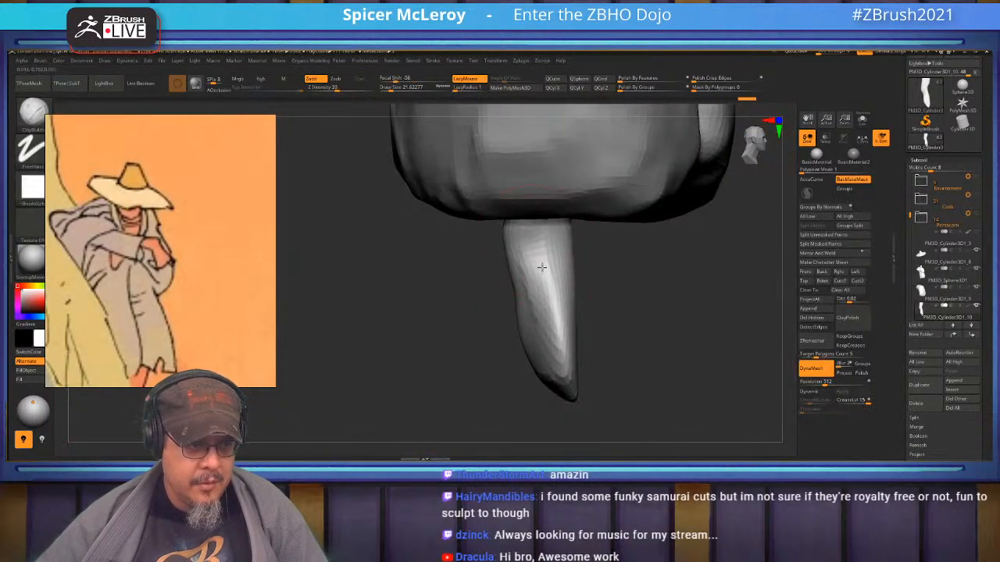
left_click_drag(575, 367, 577, 383)
left_click_drag(654, 292, 666, 309, "ctrl")
left_click_drag(532, 222, 531, 227)
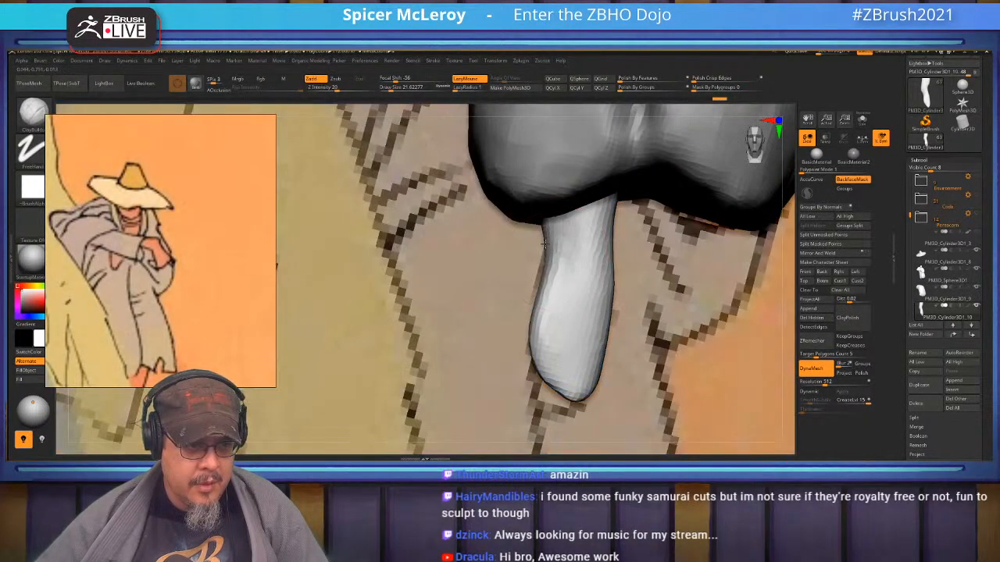
- Build up the toe end, sides and underside of the foot with ClayBuildup and smooth the surface
mouse_move(543, 367)
left_mouse_down()
mouse_move(575, 389)
mouse_move(588, 378)
left_mouse_up()
mouse_move(625, 312)
left_mouse_down()
mouse_move(544, 294)
mouse_move(579, 282)
mouse_move(561, 297)
left_mouse_up()
left_click_drag(559, 291, 562, 254)
mouse_move(571, 326)
left_mouse_down()
mouse_move(609, 264)
mouse_move(594, 280)
left_mouse_up()
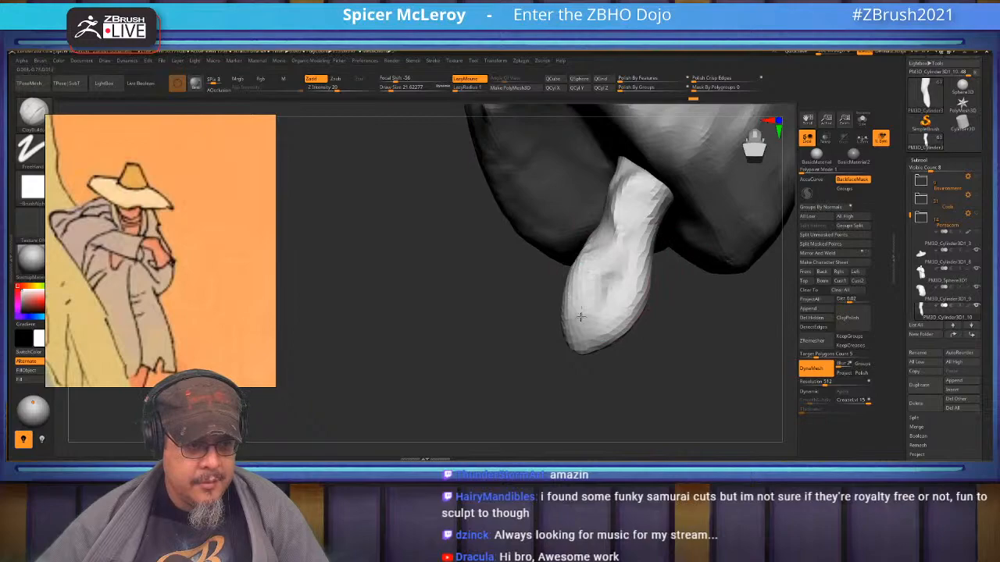
left_click_drag(575, 292, 598, 304)
left_click_drag(586, 380, 647, 294)
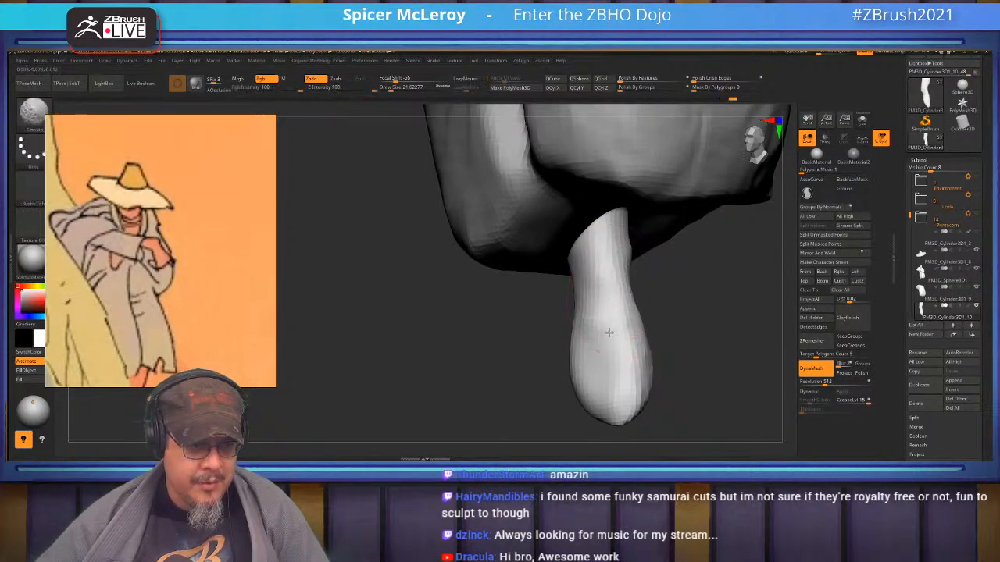
- Add clay around the ankle and heel with ClayBuildup, isolating the foot from the other subtools
left_click_drag(607, 234, 592, 262)
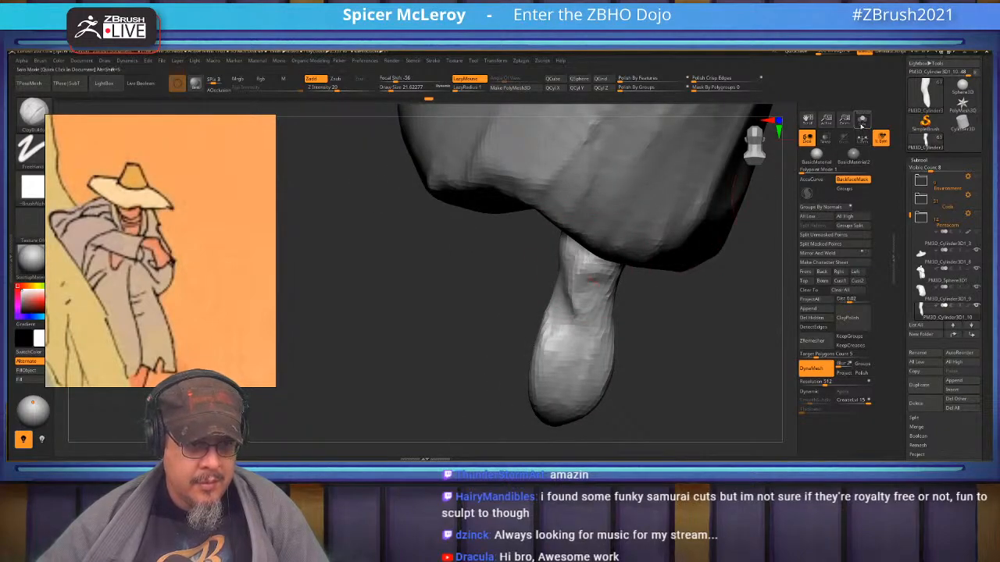
left_click(862, 121)
left_click_drag(685, 216, 577, 250)
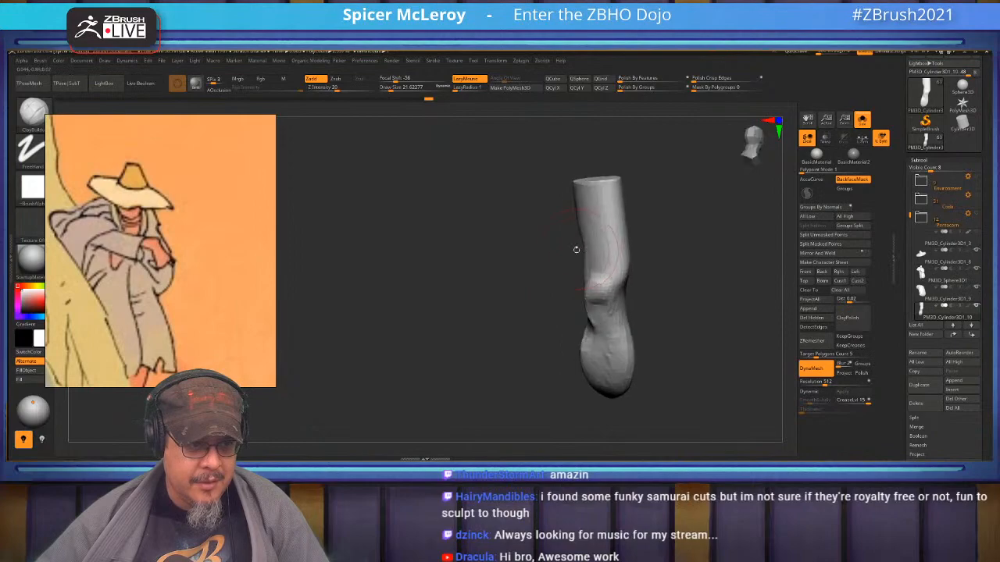
left_click_drag(677, 268, 625, 264)
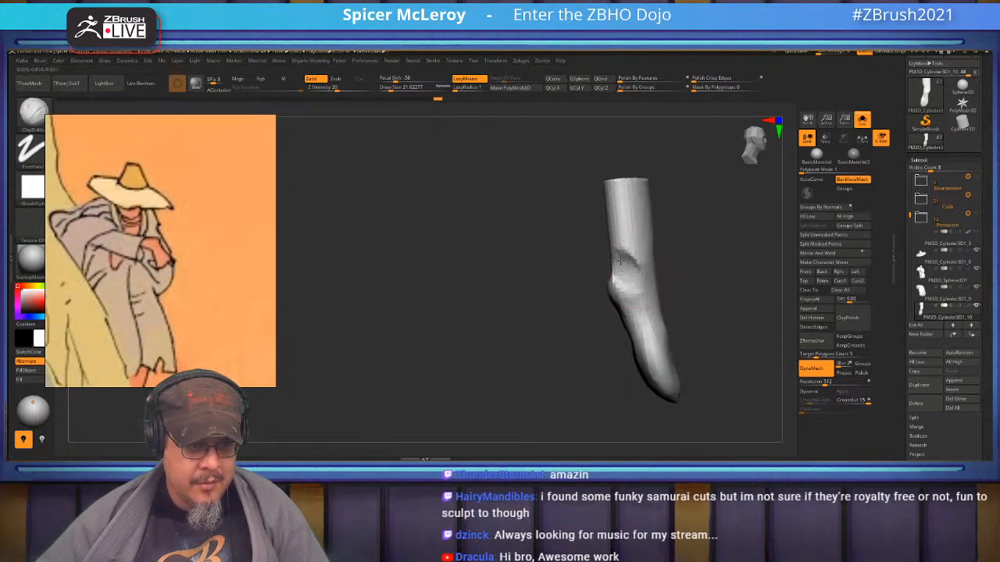
- Sculpt and smooth the front of the ankle and the top of the foot on the isolated leg
key("shift")
mouse_move(732, 277)
left_mouse_down()
mouse_move(654, 254)
mouse_move(596, 273)
left_mouse_up()
left_click_drag(657, 141, 651, 242, "alt")
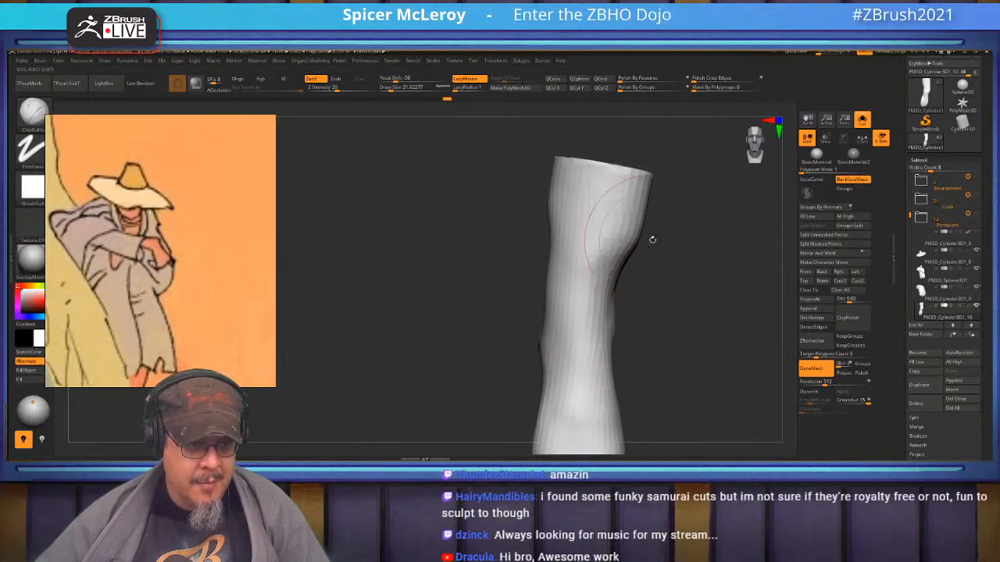
key("shift")
left_click_drag(652, 294, 686, 216, "alt")
left_click_drag(709, 256, 683, 275)
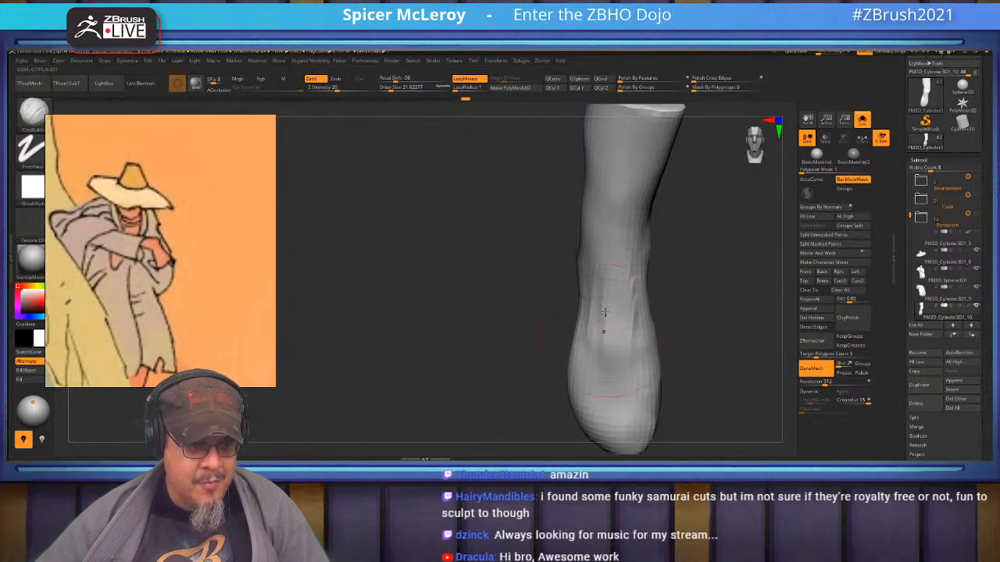
key("shift")
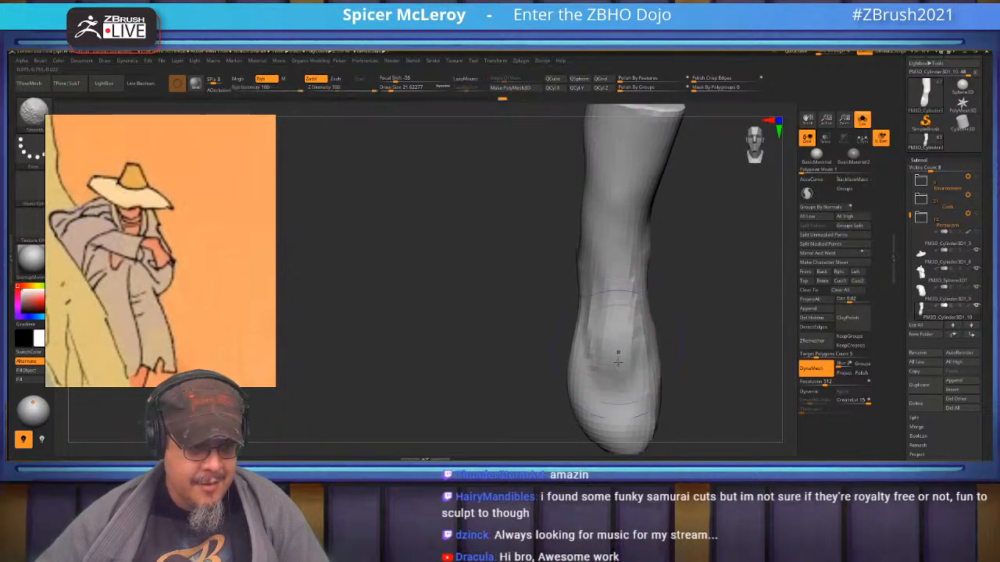
mouse_move(689, 303)
left_mouse_down()
mouse_move(676, 237)
mouse_move(704, 235)
mouse_move(727, 281)
mouse_move(701, 293)
mouse_move(703, 307)
mouse_move(735, 310)
mouse_move(717, 318)
left_mouse_up()
- Build up and smooth the top of the foot and the toe area with ClayBuildup at a draw size of about 18.5
key("s")
left_click(641, 284)
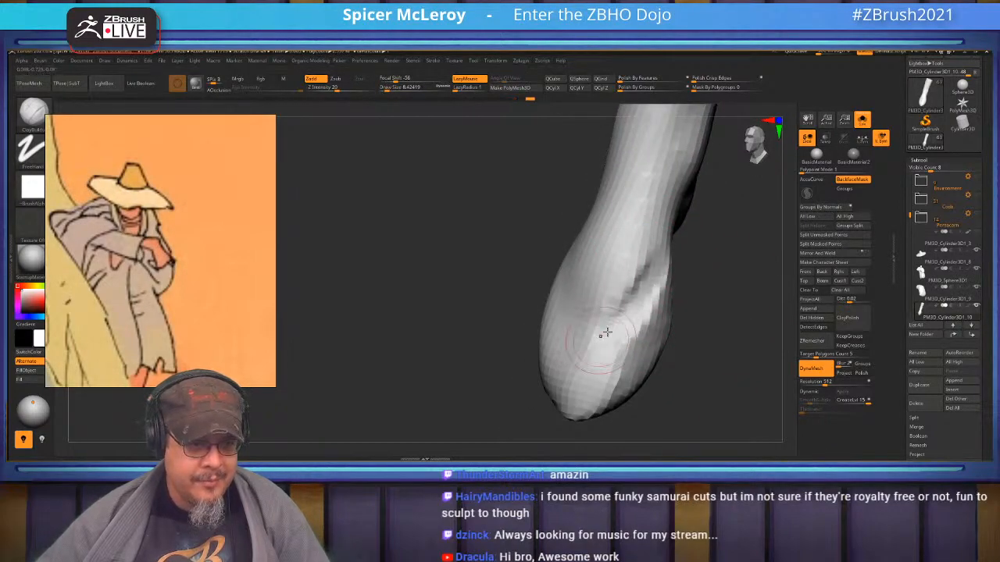
key("shift")
mouse_move(709, 273)
left_mouse_down()
mouse_move(751, 283)
mouse_move(723, 289)
left_mouse_up()
key("s")
left_click_drag(598, 262, 601, 261)
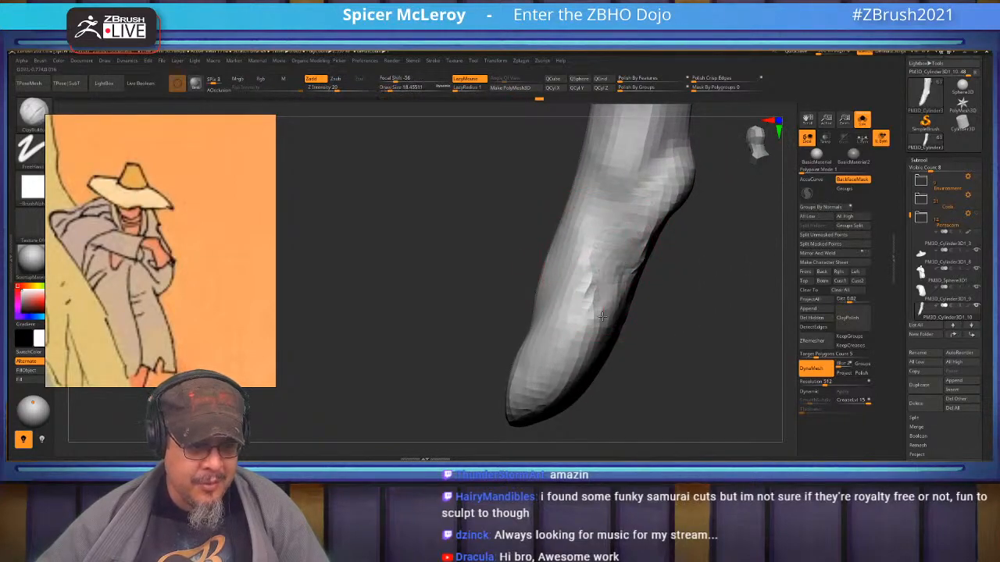
left_click_drag(659, 312, 607, 325)
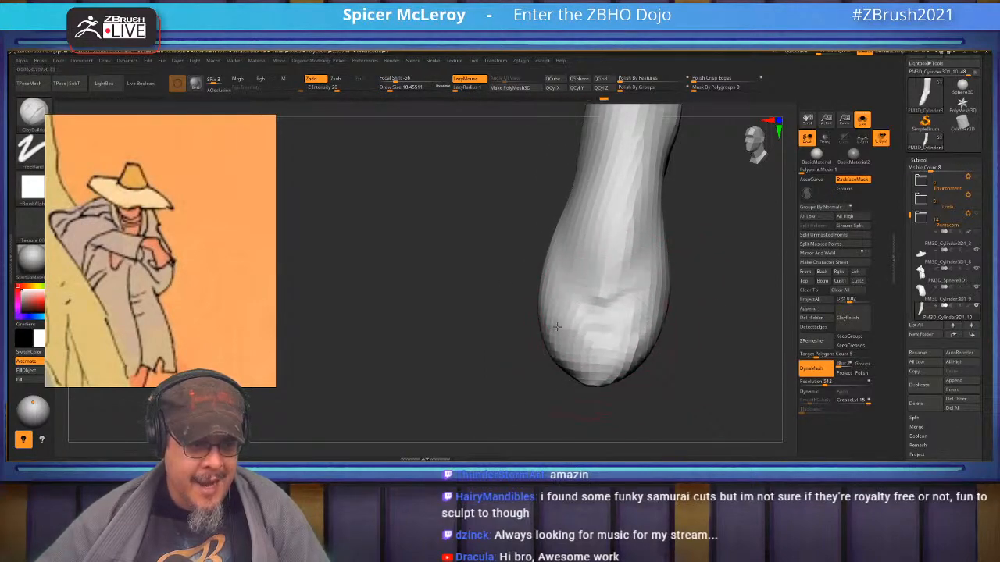
key("shift")
mouse_move(678, 314)
left_mouse_down()
mouse_move(639, 301)
mouse_move(688, 330)
mouse_move(706, 318)
mouse_move(674, 288)
left_mouse_up()
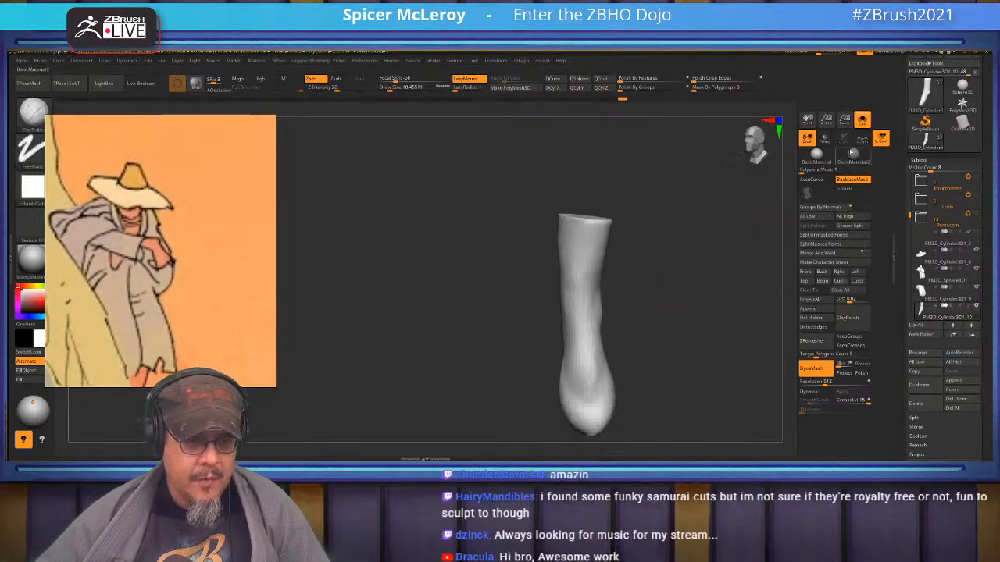
- Turn off Solo and smooth the foot below the robe against the reference image
left_click(864, 124)
mouse_move(592, 286)
right_mouse_down("ctrl")
mouse_move(584, 254)
mouse_move(661, 267)
right_mouse_up("ctrl")
mouse_move(609, 313)
right_mouse_down("alt")
mouse_move(617, 285)
mouse_move(601, 311)
right_mouse_up("alt")
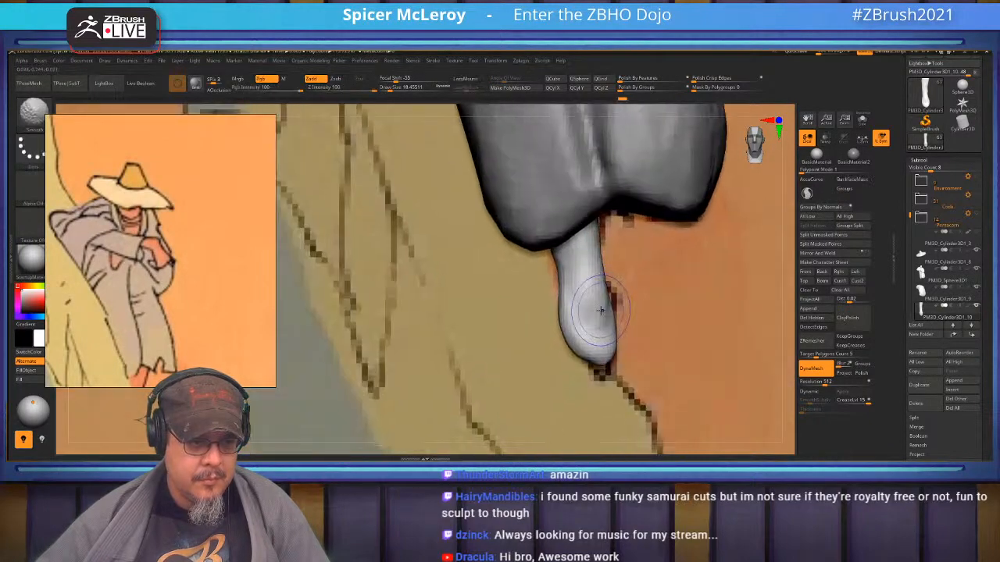
left_click_drag(596, 305, 594, 328, "shift")
mouse_move(595, 313)
right_mouse_down()
mouse_move(629, 291)
mouse_move(559, 290)
mouse_move(636, 294)
right_mouse_up()
key("f")
key("f")
right_click_drag(451, 209, 554, 312, "ctrl")
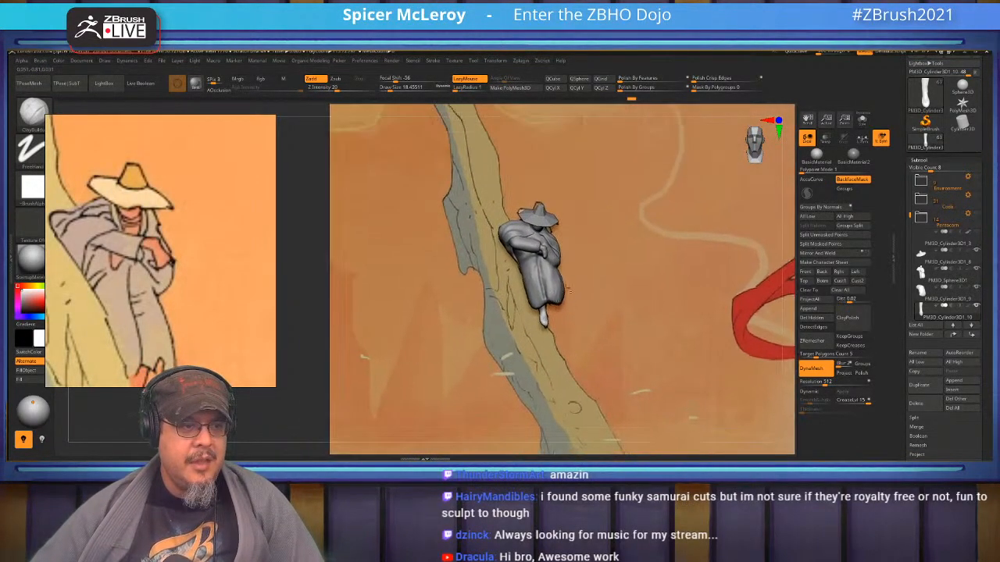
- Show the Coda and Environment folders around the robed figure
left_click(978, 251, "shift")
left_click(977, 251, "shift")
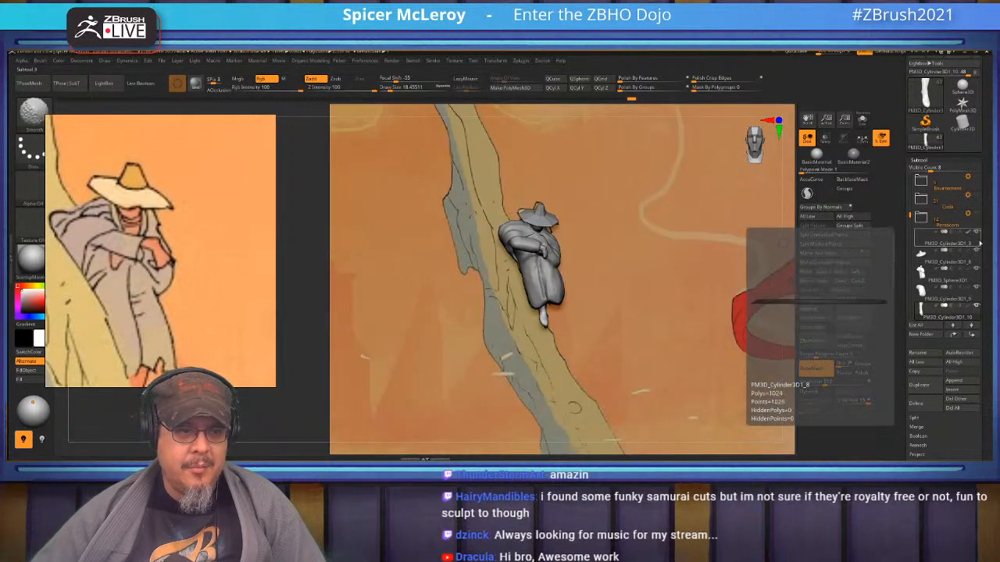
left_click(978, 214)
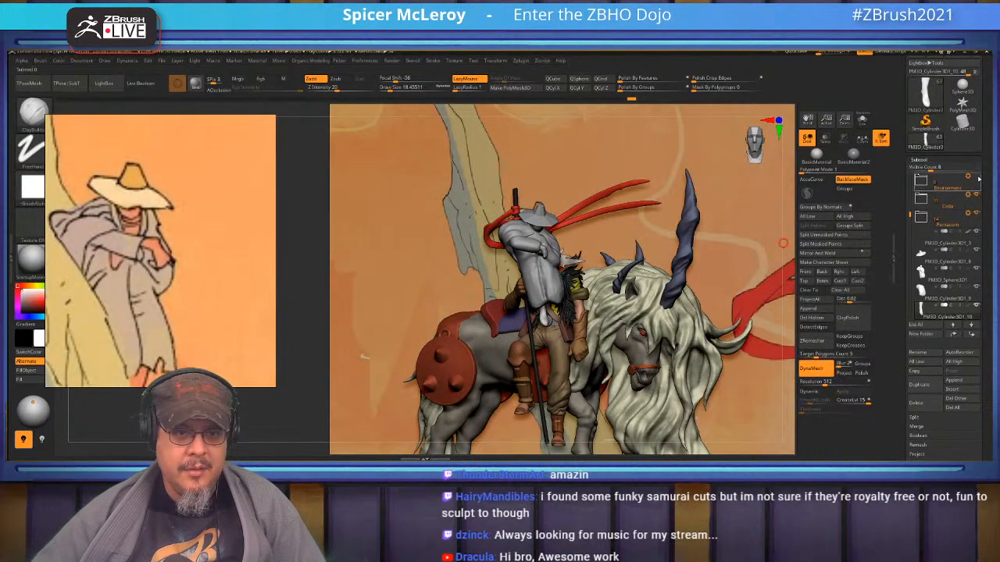
left_click(978, 177)
mouse_move(770, 242)
left_mouse_down("alt")
mouse_move(769, 276)
mouse_move(784, 247)
left_mouse_up("alt")
- Select the hat subtool and hide the enlarged cover reference plane PM3D_Plane3D2
left_click(941, 243)
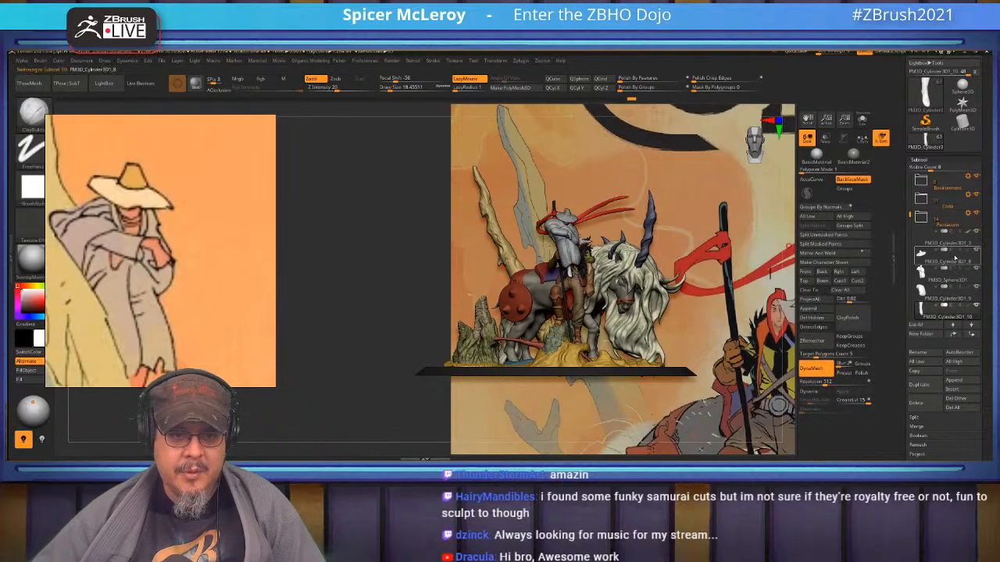
mouse_move(946, 269)
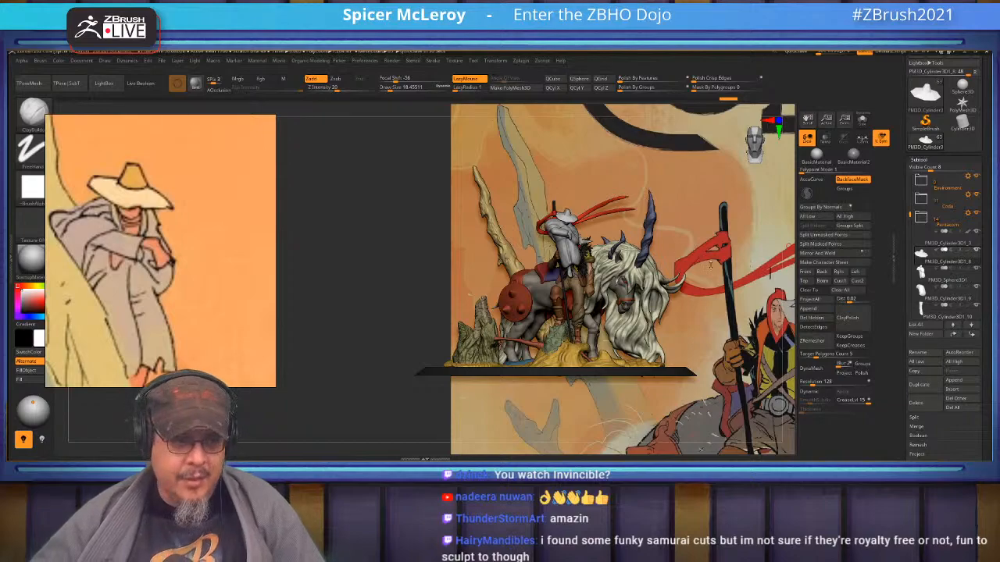
left_click_drag(680, 238, 689, 211, "alt")
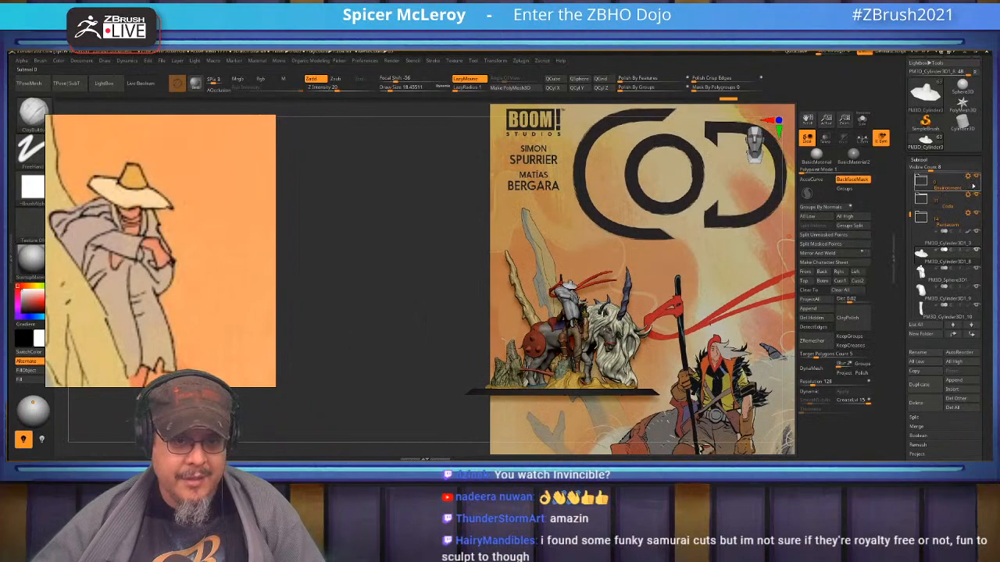
scroll(912, 213, "up", 4)
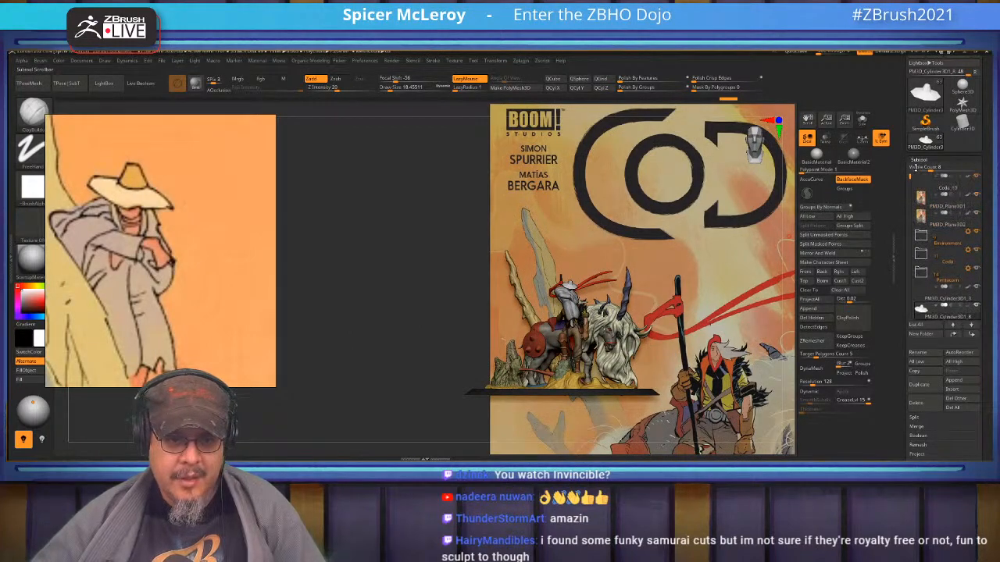
left_click(978, 213)
left_click_drag(720, 250, 723, 283, "alt")
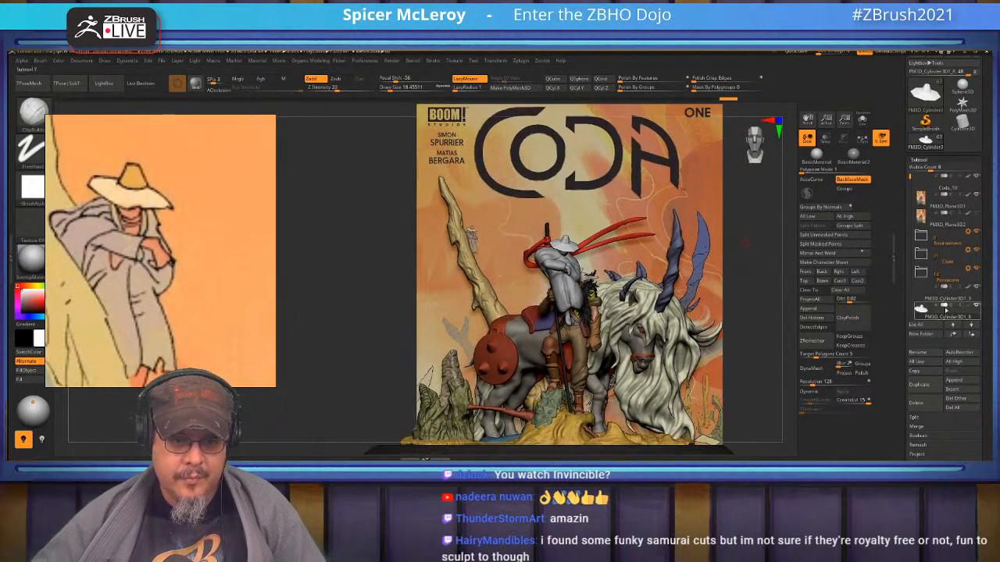
- Rename the selected hat subtool as Hat
left_click(919, 352)
type("Hat")
key("Return")
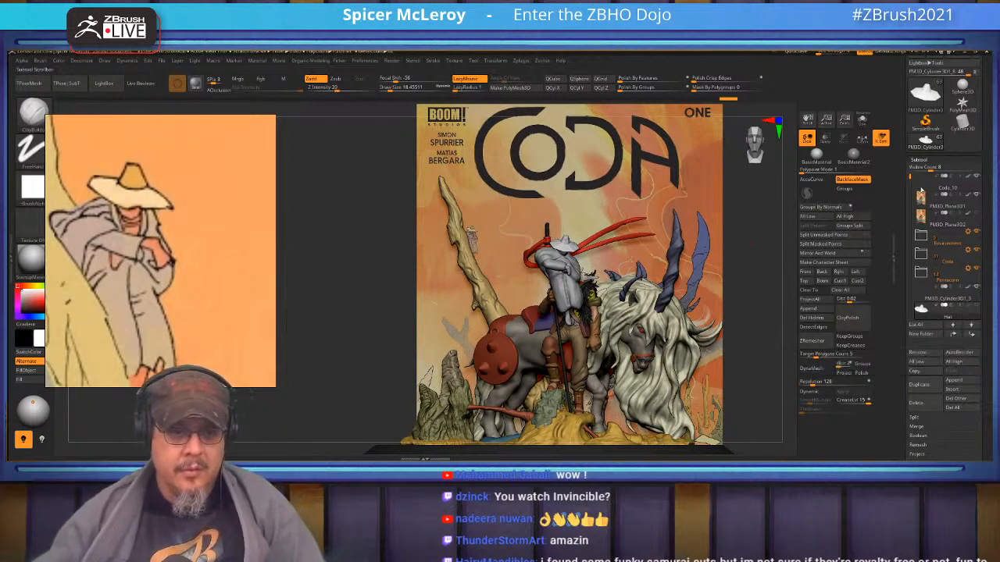
- Rename the robed body subtool PM3D_Sphere3D1 as PoleGuy
scroll(943, 280, "down", 3)
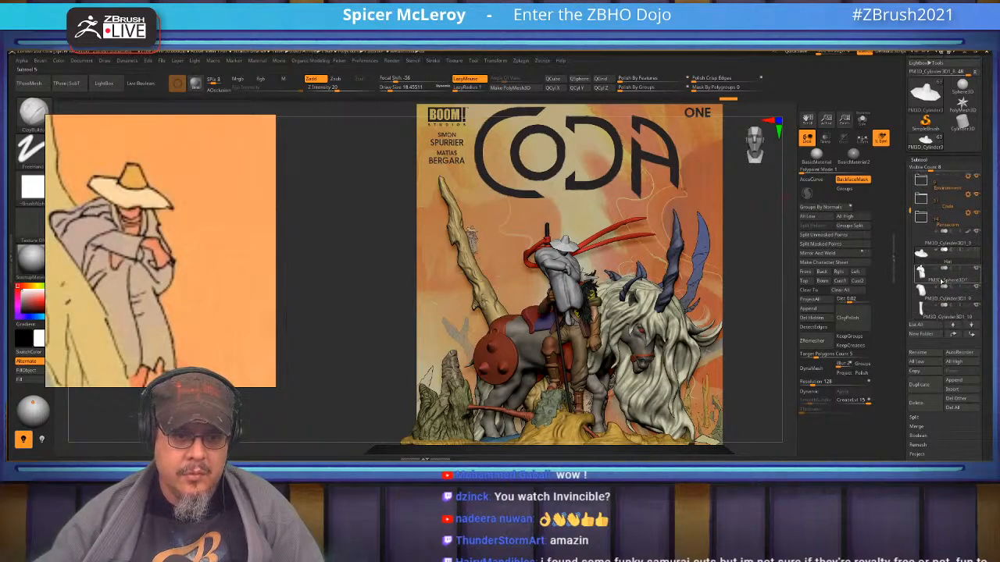
left_click(943, 280)
left_click(919, 352)
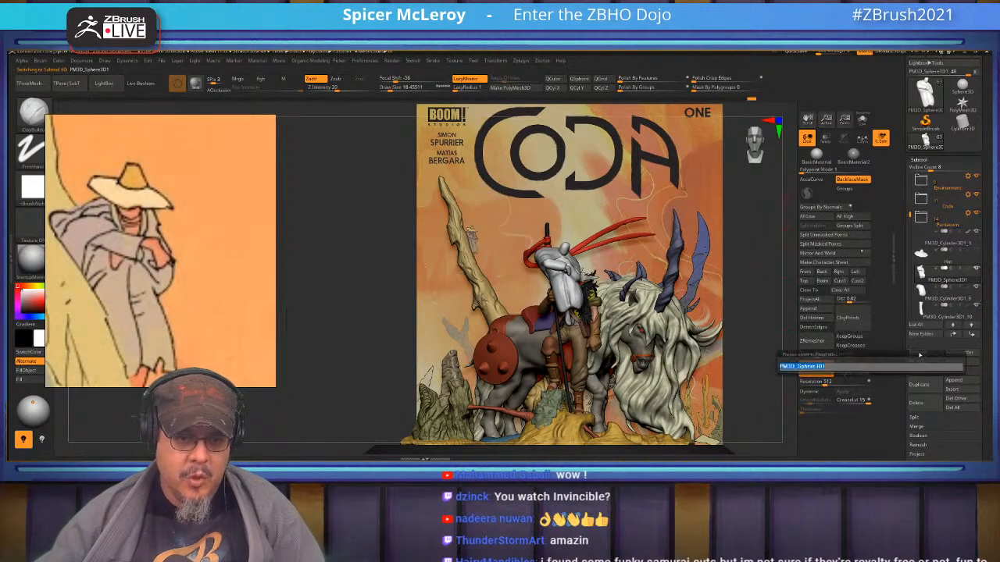
key("shift")
type("PolyGuy")
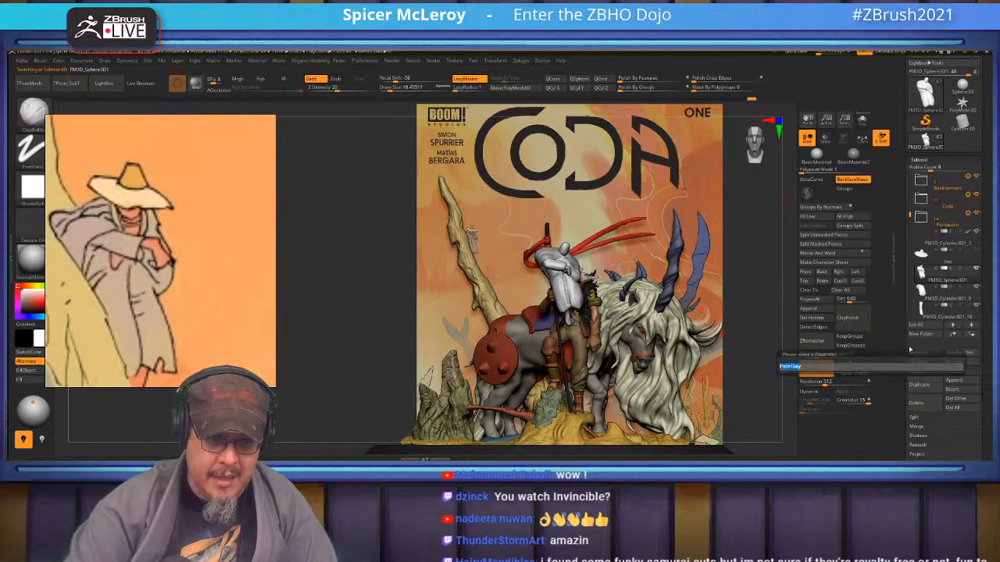
key("Return")
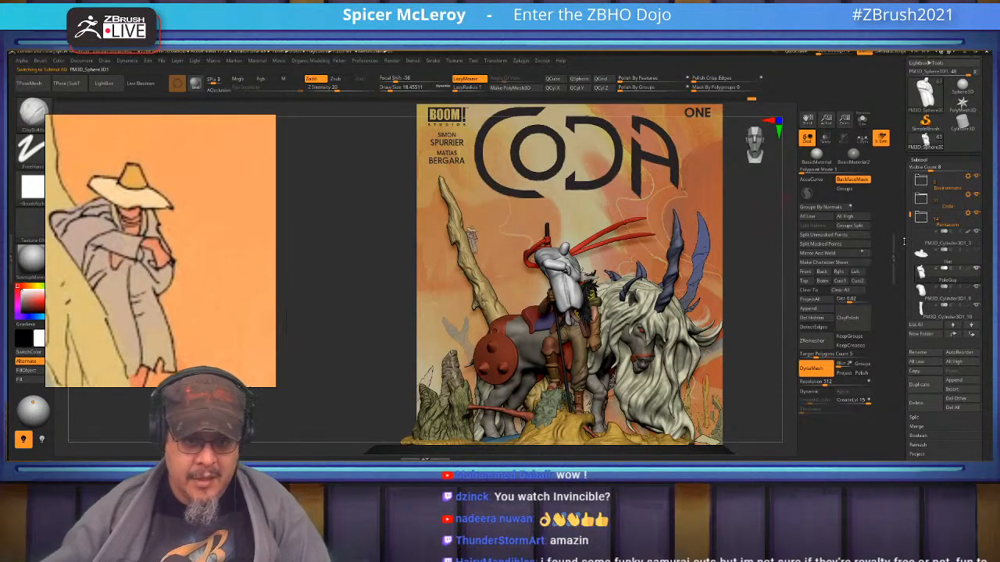
- Rename the subtool PM3D_Cylinder3D1_9 as PoleGuyShawl
left_click(929, 299)
left_click(918, 352)
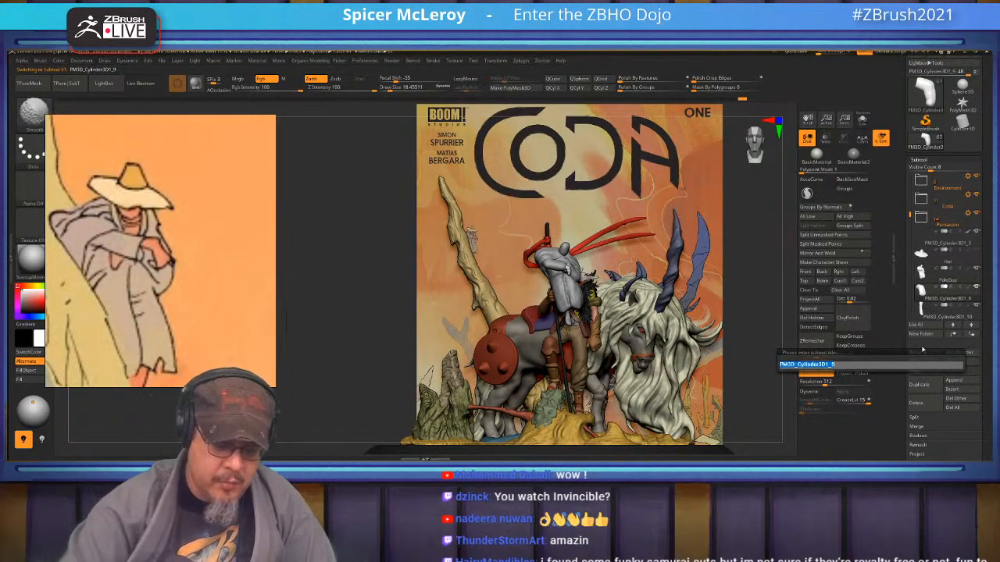
type("PoleGuy")
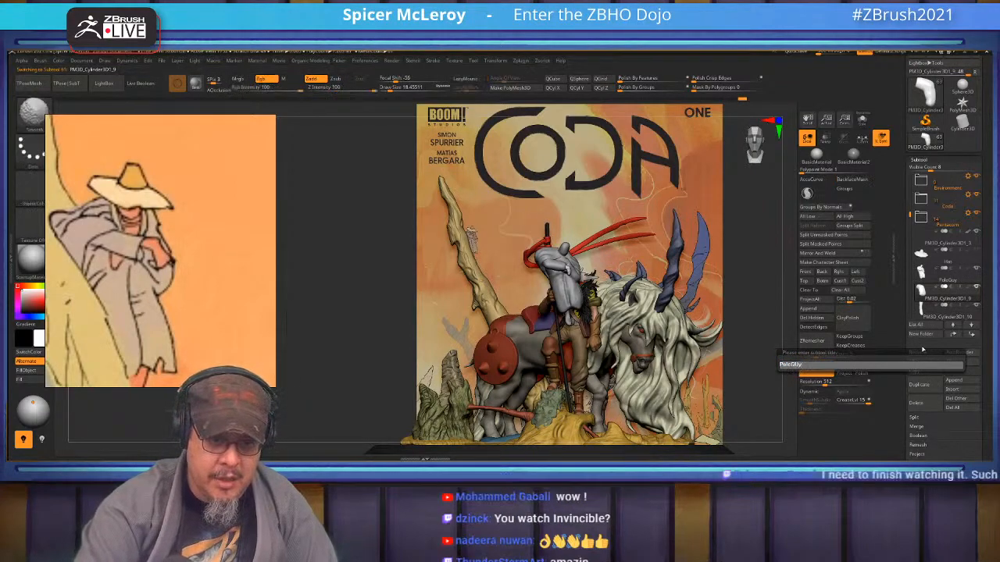
type("She")
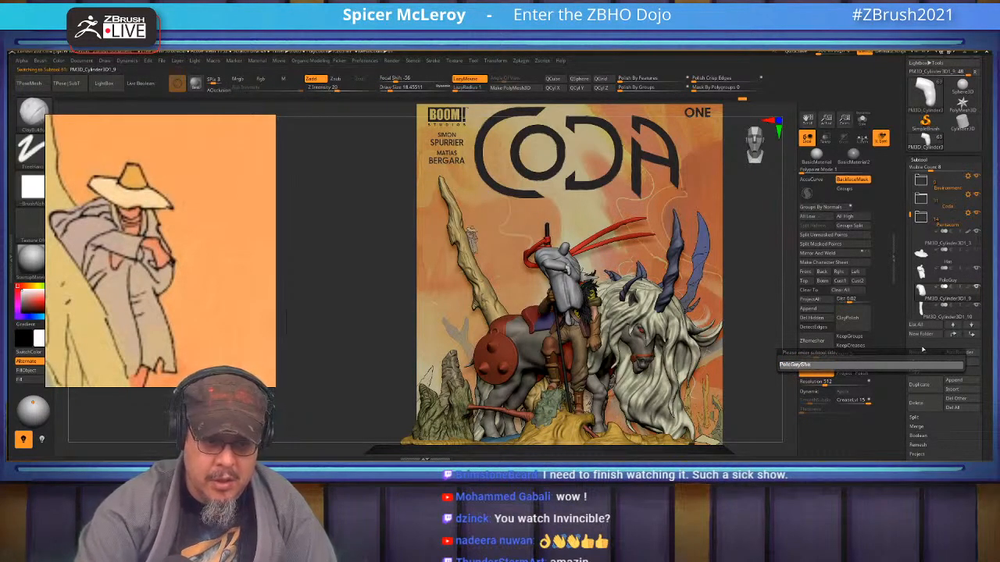
type("wl")
key("Return")
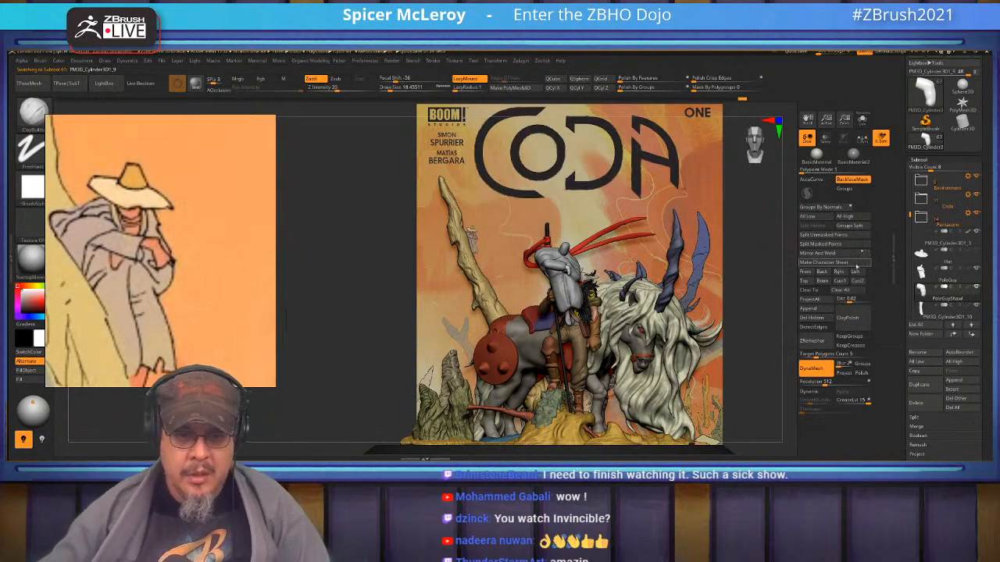
- Rename the leg subtool PM3D_Cylinder3D1_10 as PoleGuyFoot
left_click(954, 317)
left_click(924, 353)
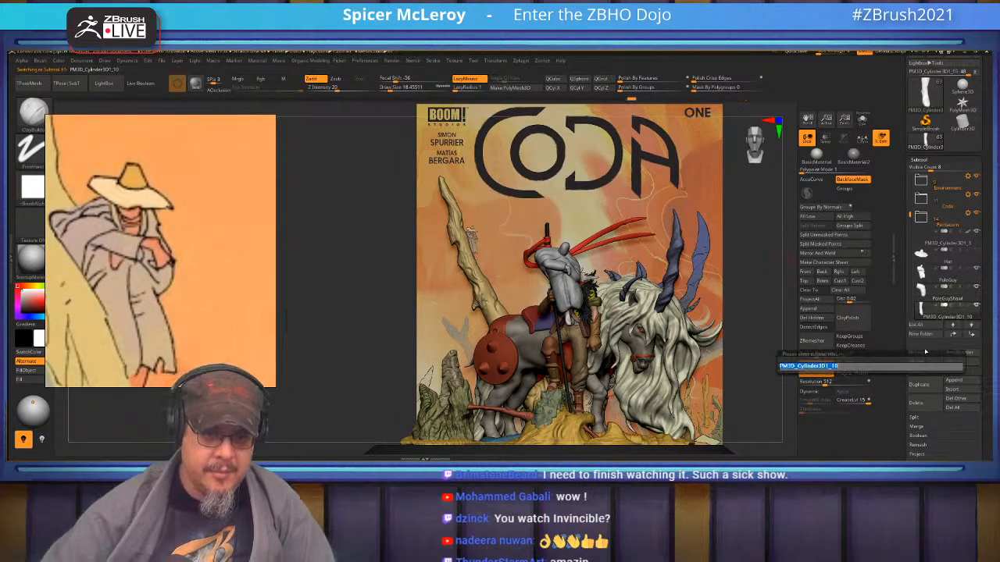
key("shift")
type("PoleGuyFoot")
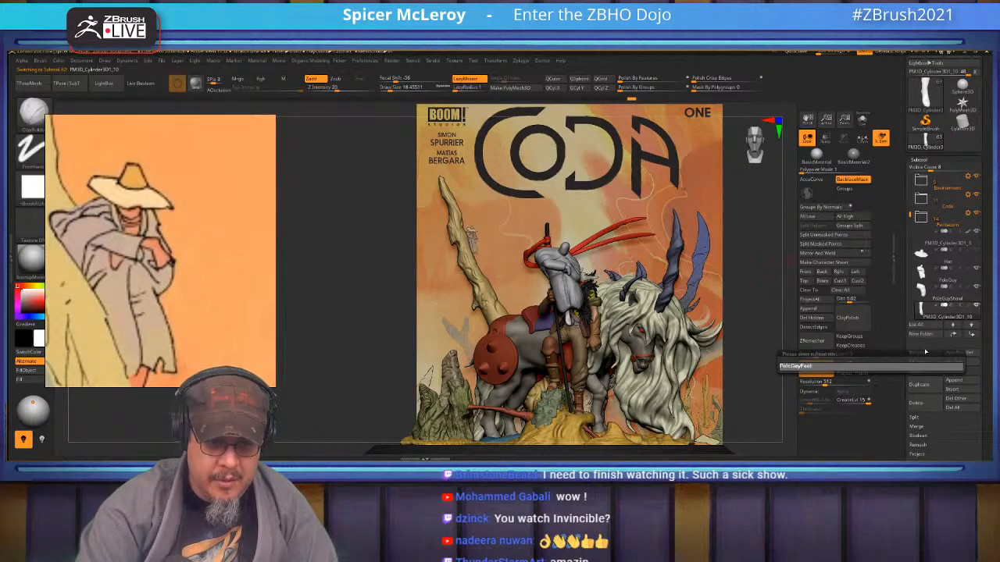
key("Return")
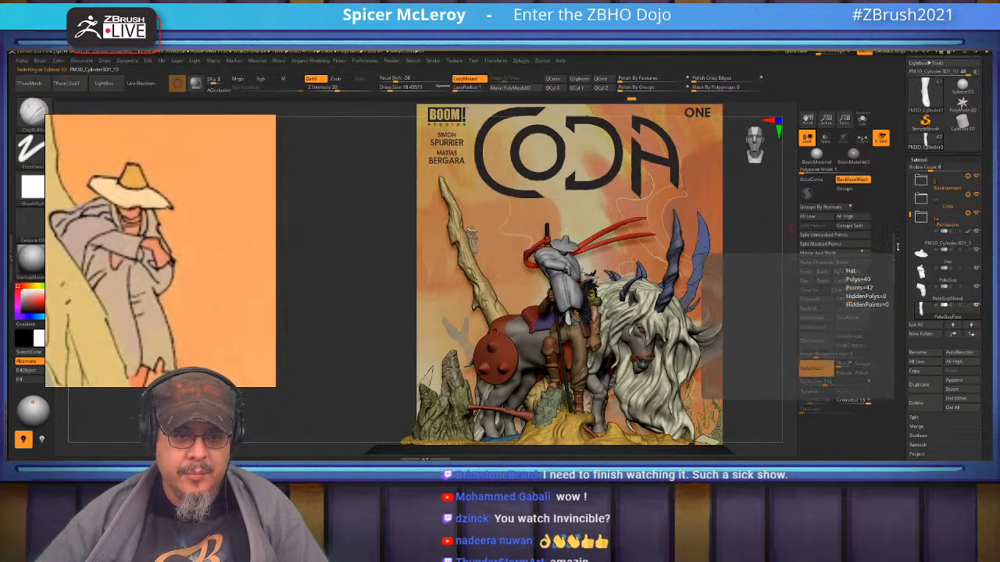
- Rename the subtool directly above PoleGuyFoot as PoleGuyHand
left_click_drag(911, 213, 911, 232)
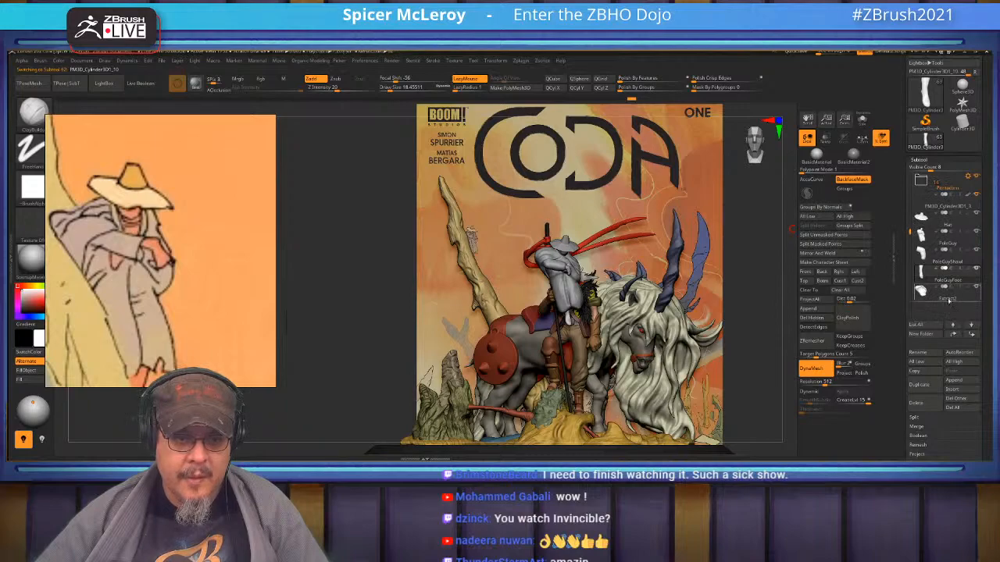
mouse_move(940, 262)
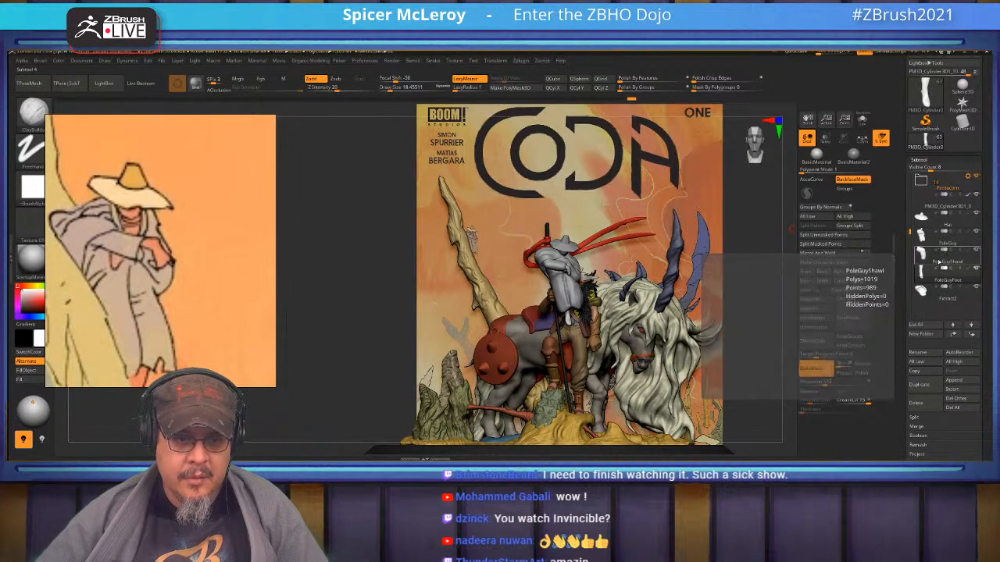
left_click(941, 263)
left_click(918, 352)
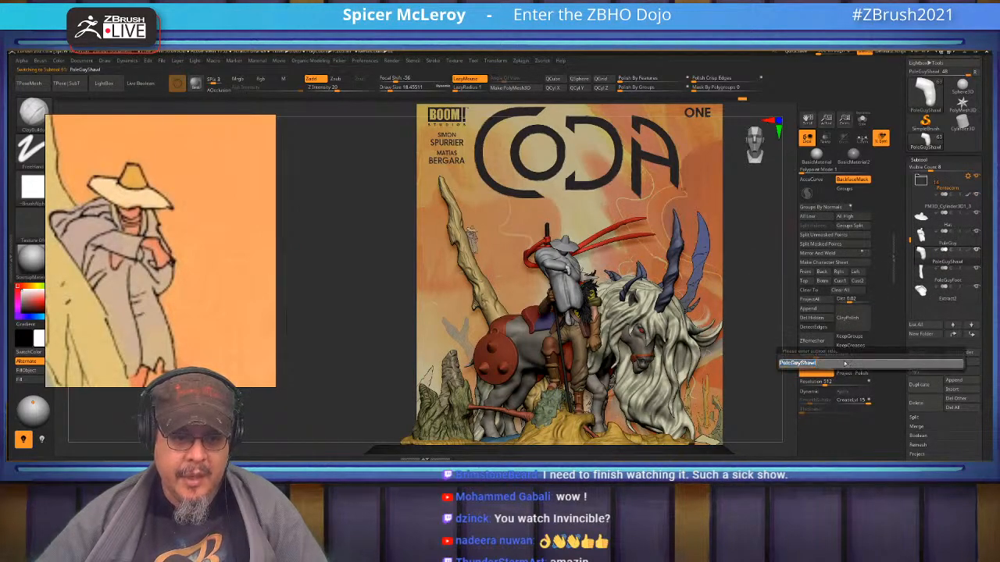
key("BackSpace")
key("BackSpace")
key("BackSpace")
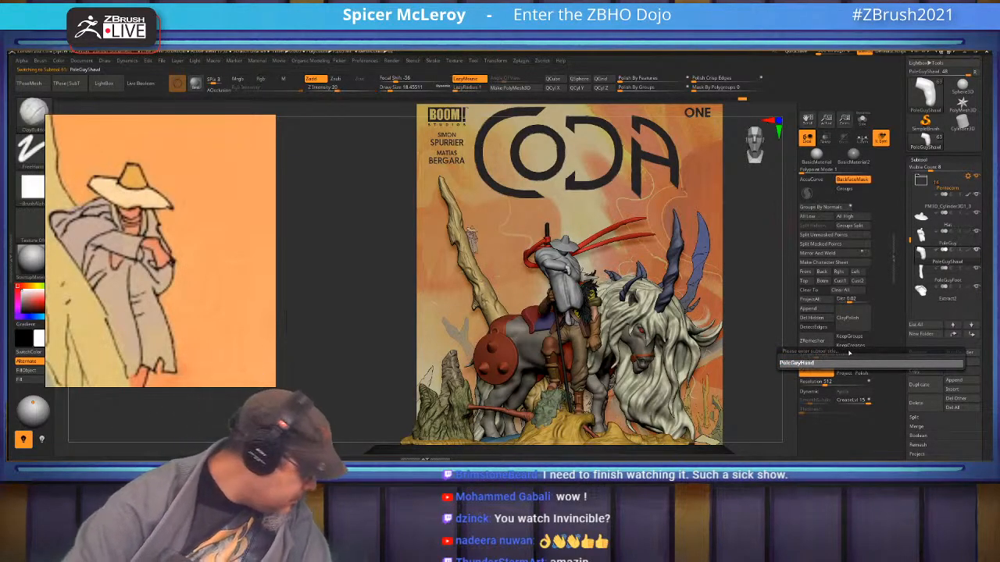
key("Return")
- Rename the Extract2 subtool as PoleGuyShawl
left_click(951, 292)
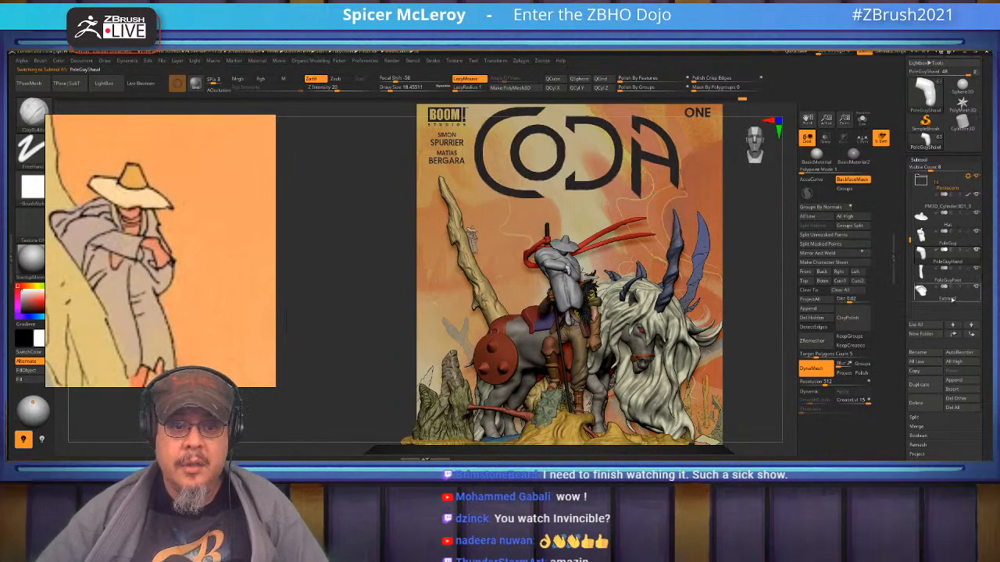
left_click(919, 356)
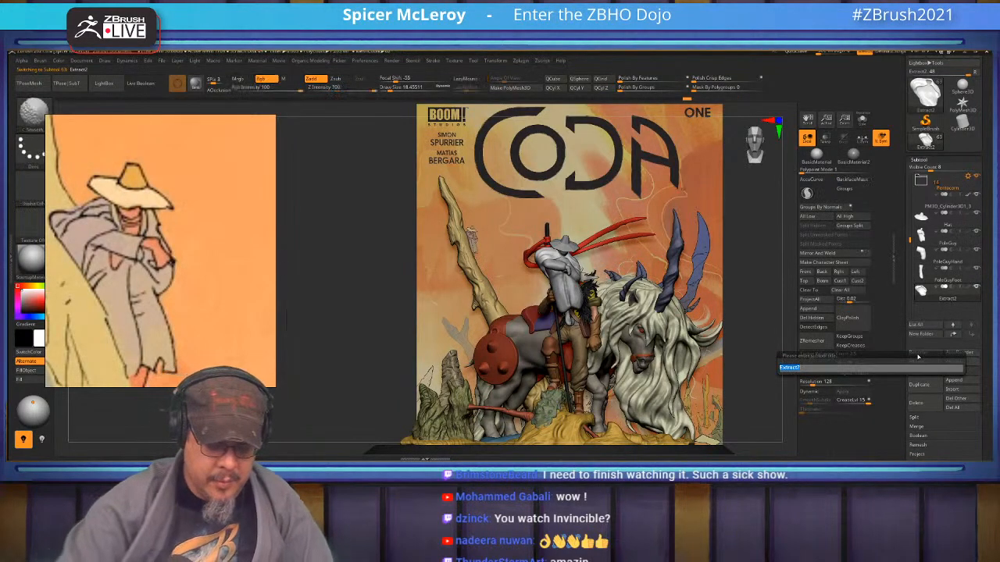
key("shift")
type("PoleGuyShawl")
key("Return")
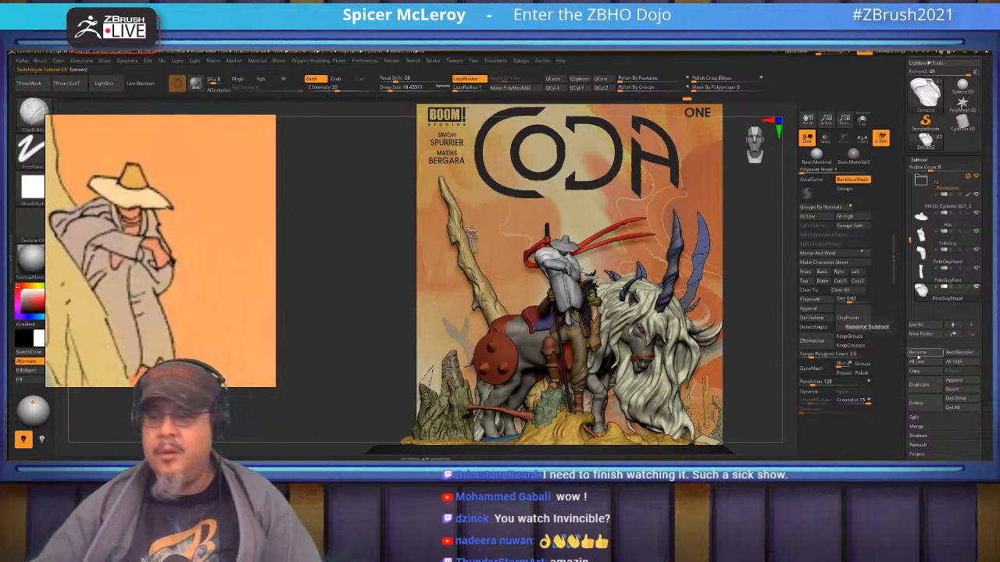
- Create a subtool folder named PoleGuy from the hat subtool and gather the figure's hat, body, foot, hand and shawl in it
mouse_move(948, 296)
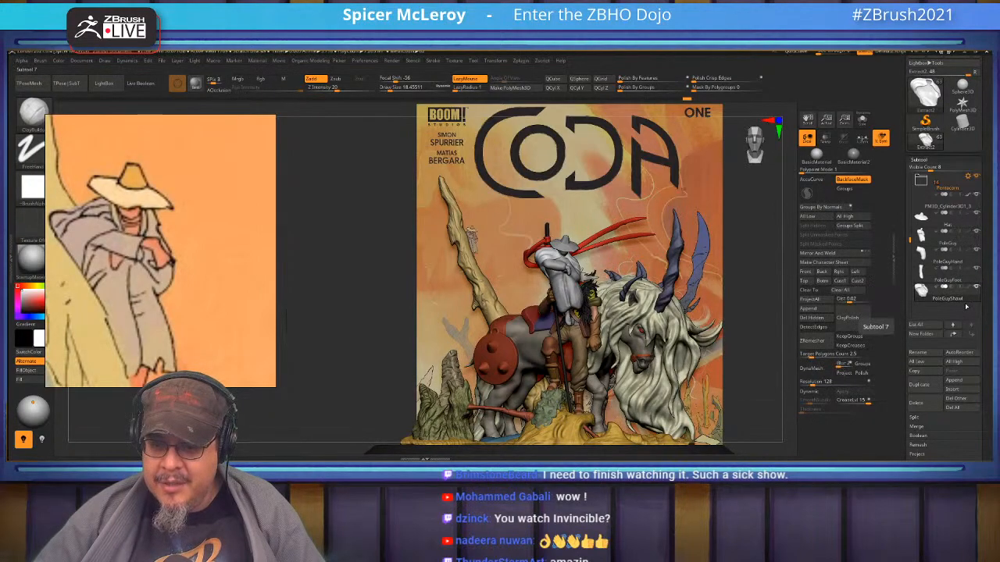
left_click(955, 225)
left_click(955, 226)
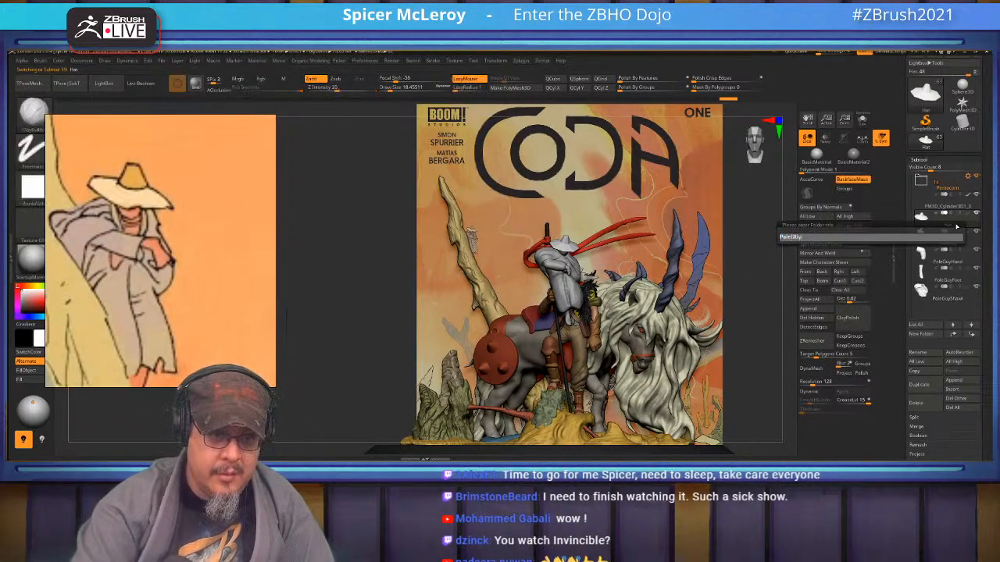
key("Return")
left_click_drag(911, 189, 911, 223)
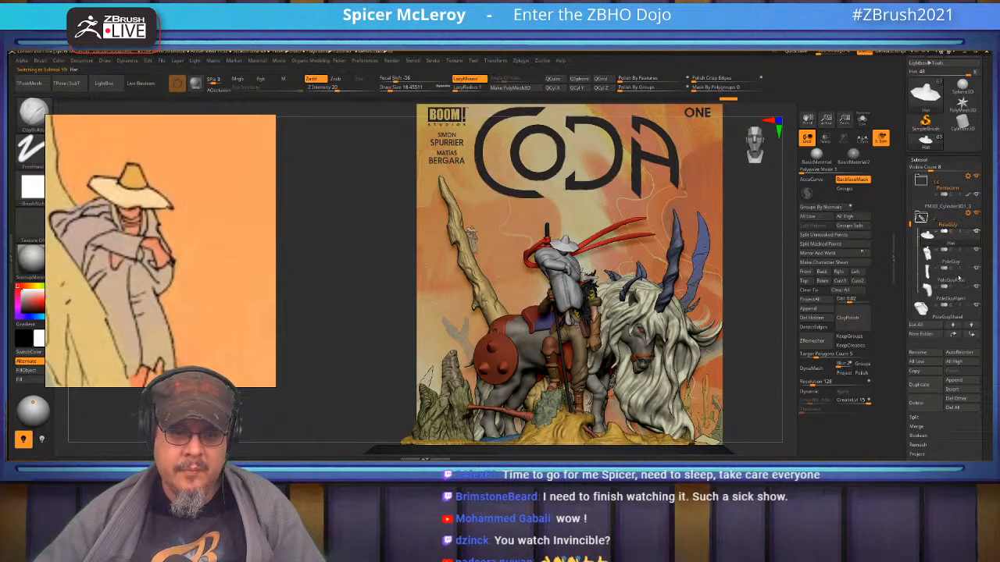
mouse_move(930, 307)
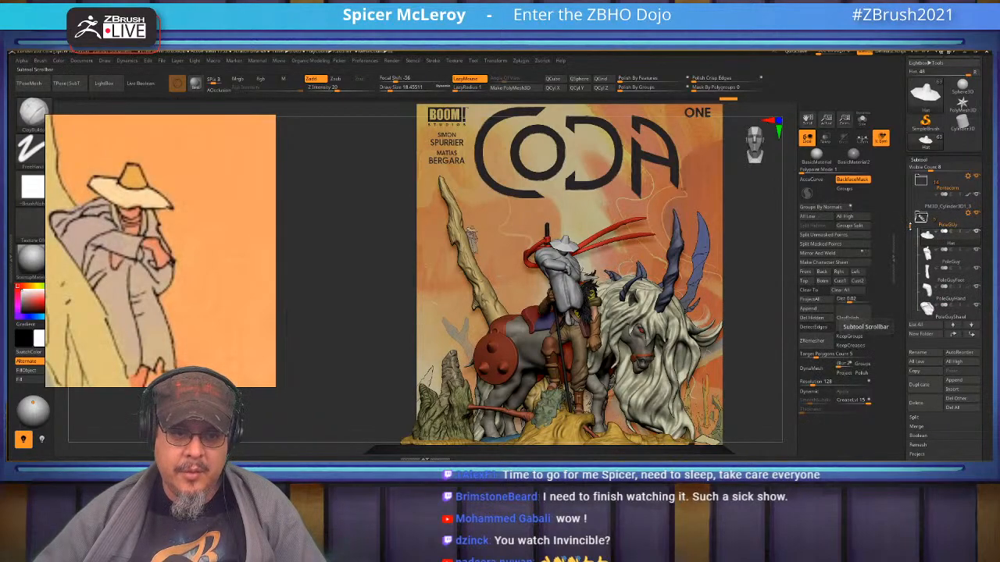
- Apply Transpose Set to the PoleGuy folder and move the whole figure onto the illustrated figure beside the leaning trunk
left_click(968, 214)
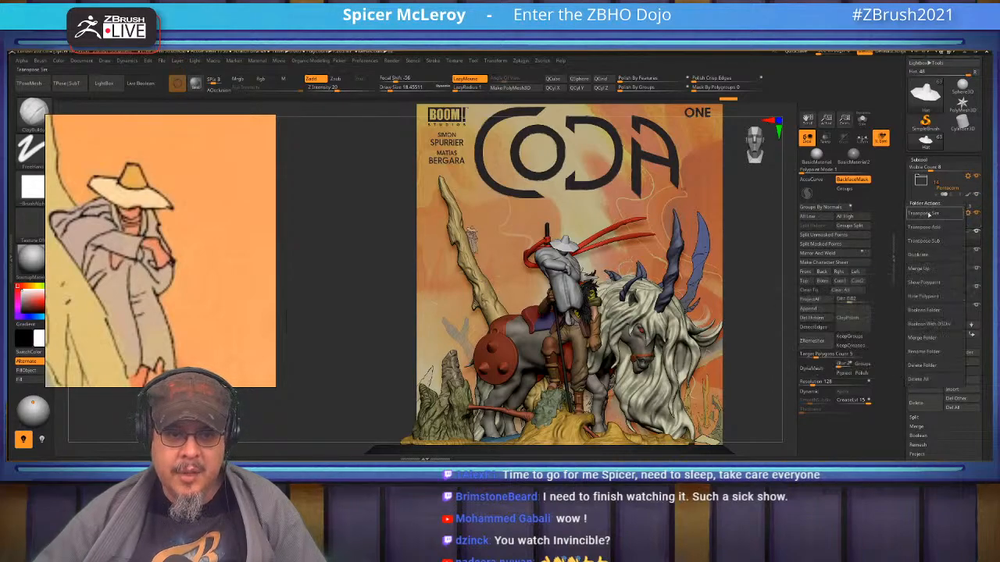
left_click(927, 213)
left_click_drag(562, 240, 472, 227)
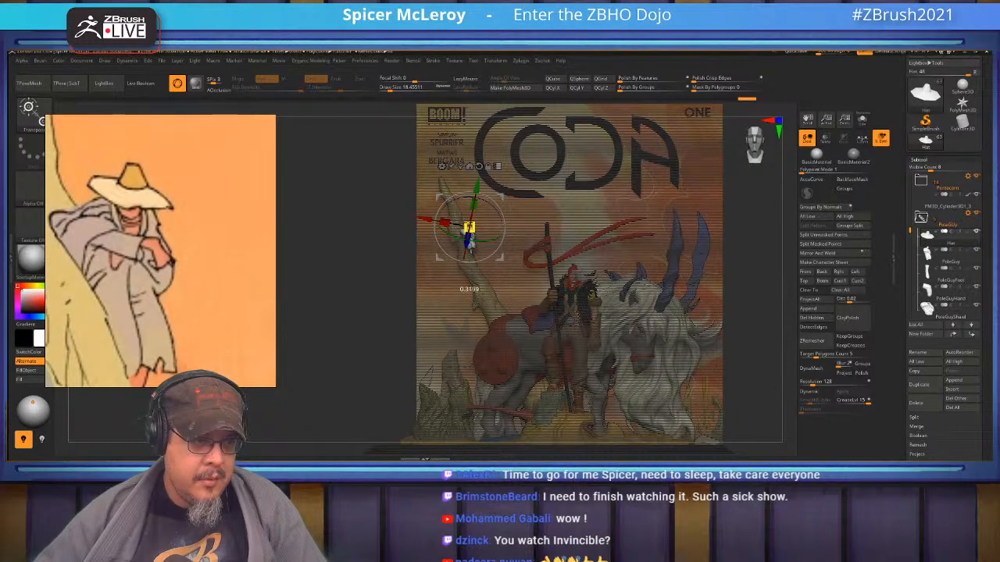
key("q")
mouse_move(592, 203)
right_mouse_down("ctrl")
mouse_move(592, 283)
mouse_move(669, 289)
mouse_move(640, 292)
right_mouse_up("ctrl")
key("w")
left_click(578, 172)
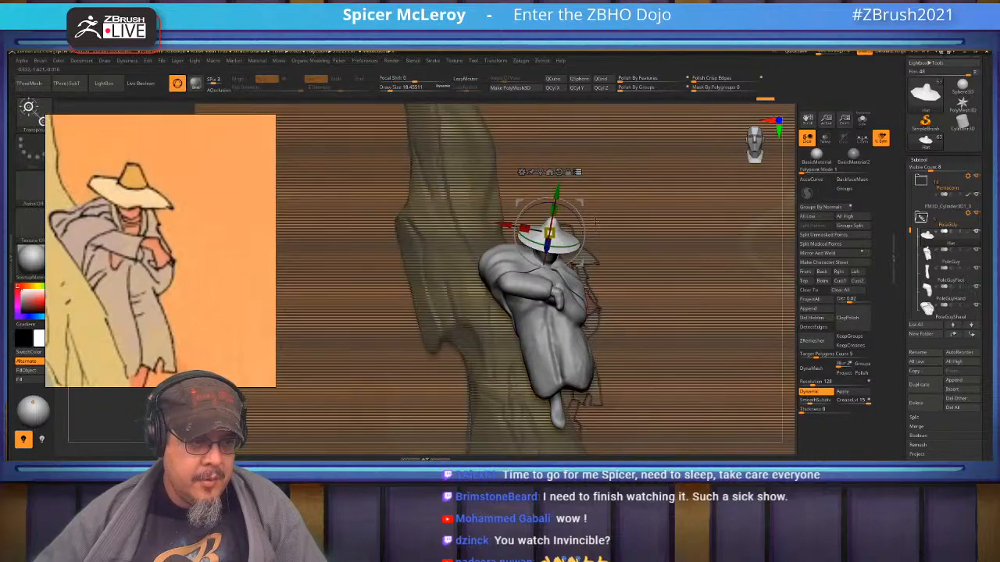
left_click_drag(550, 232, 566, 246)
- Move the whole hatted figure in depth from a rotated view to bring it next to the sculpted trunk
key("q")
mouse_move(598, 218)
right_mouse_down()
mouse_move(648, 235)
mouse_move(609, 258)
mouse_move(593, 289)
mouse_move(595, 252)
mouse_move(422, 247)
mouse_move(412, 234)
right_mouse_up()
key("w")
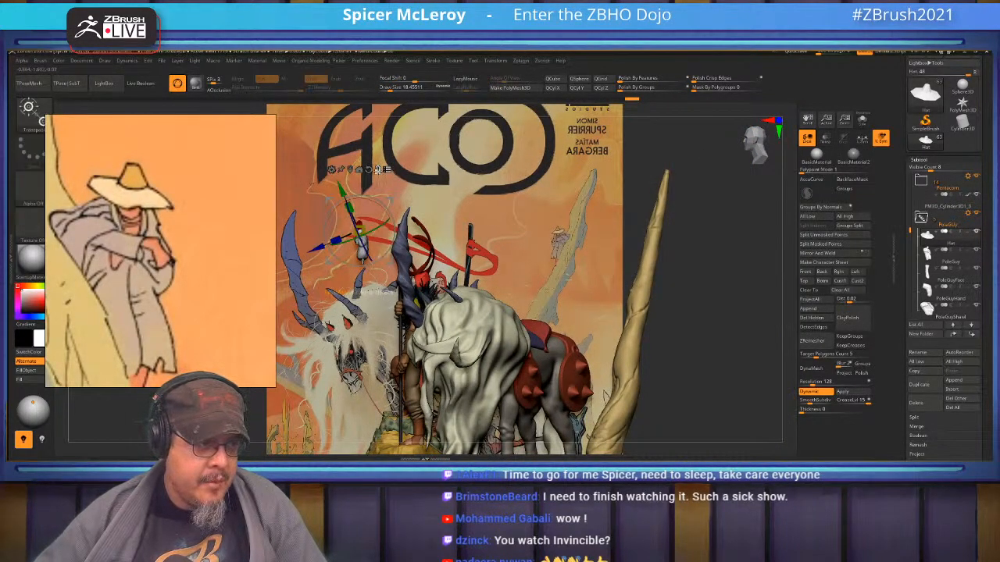
mouse_move(360, 231)
left_mouse_down()
mouse_move(639, 231)
mouse_move(622, 257)
left_mouse_up()
key("q")
- Fine-tune the figure's position so it leans against the trunk and lines up with the illustrated figure behind it
mouse_move(625, 286)
right_mouse_down()
mouse_move(687, 294)
mouse_move(686, 284)
mouse_move(685, 328)
right_mouse_up()
right_click_drag(685, 243, 676, 311, "alt")
key("w")
left_click_drag(641, 337, 642, 332)
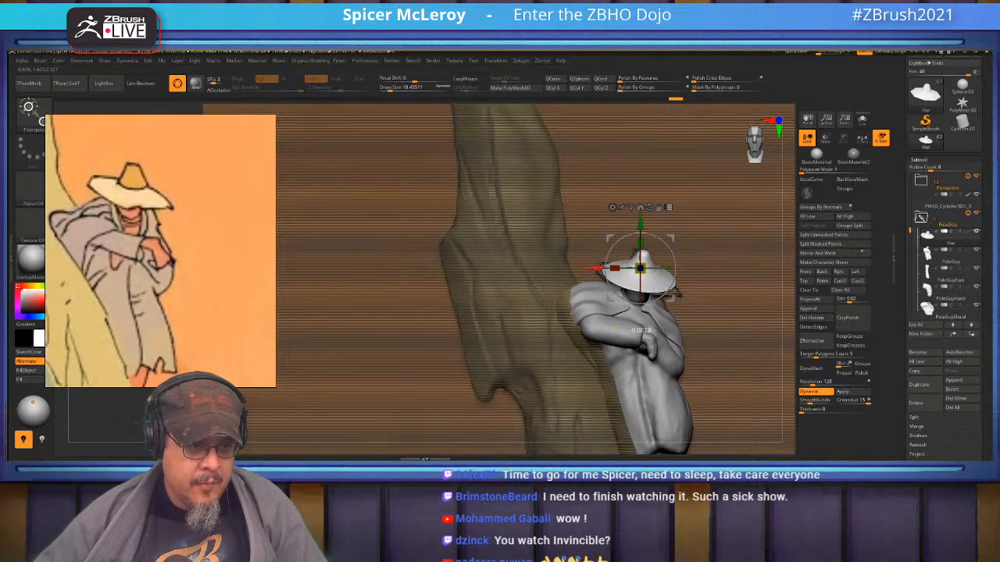
right_click_drag(697, 286, 628, 280)
left_click_drag(632, 278, 643, 275)
key("q")
mouse_move(697, 324)
right_mouse_down()
mouse_move(739, 330)
mouse_move(670, 321)
mouse_move(683, 293)
mouse_move(713, 294)
right_mouse_up()
mouse_move(712, 294)
right_mouse_down()
mouse_move(686, 293)
mouse_move(664, 308)
mouse_move(699, 324)
mouse_move(704, 266)
mouse_move(720, 305)
mouse_move(721, 292)
right_mouse_up()
key("w")
left_click_drag(586, 218, 596, 219)
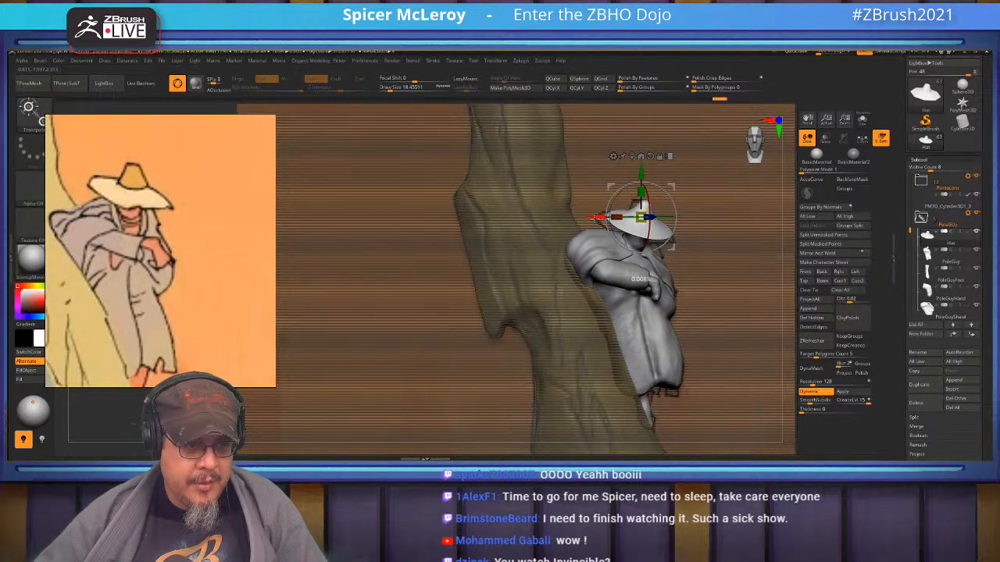
key("q")
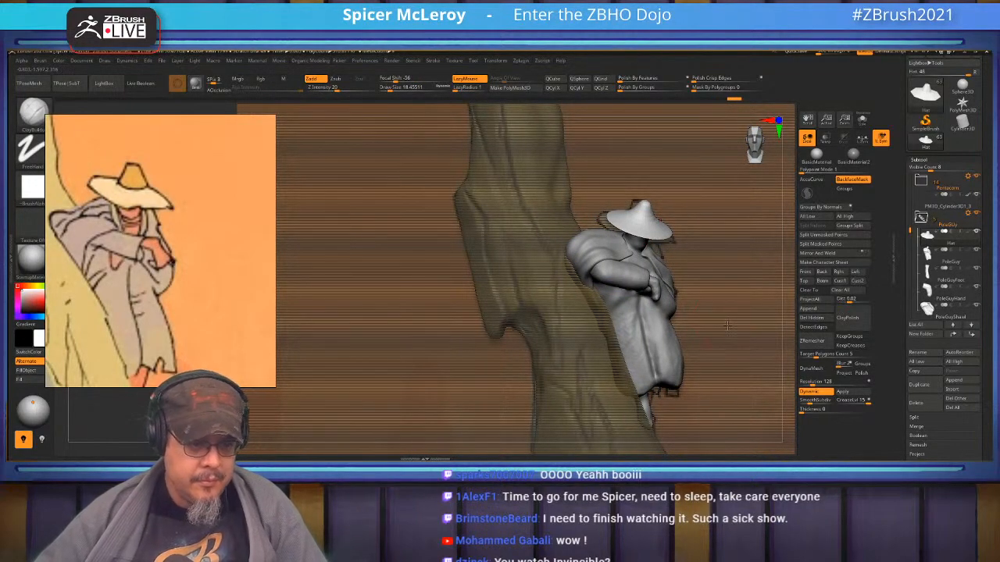
- Select the PoleGuyFoot subtool and shift it slightly to sit correctly beneath the robe
mouse_move(723, 332)
left_mouse_down()
mouse_move(736, 361)
mouse_move(660, 346)
mouse_move(652, 316)
left_mouse_up()
left_click(651, 328, "alt")
key("w")
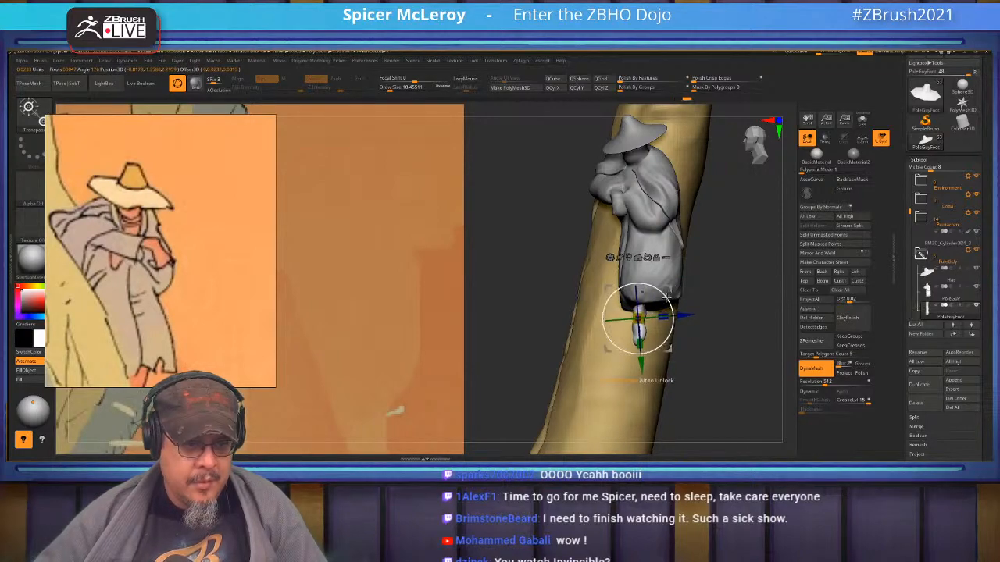
key("q")
left_click_drag(710, 317, 743, 320)
key("w")
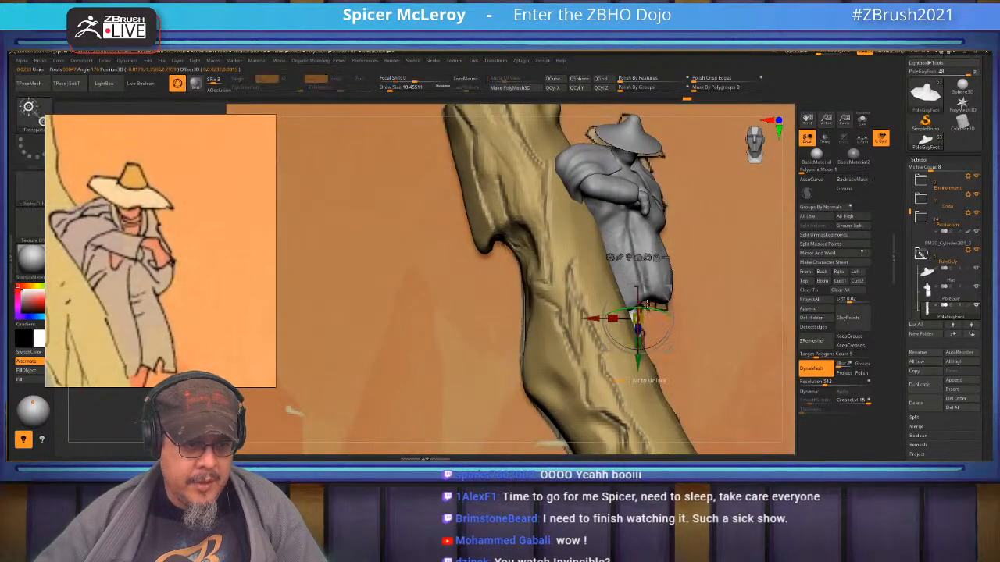
left_click_drag(668, 287, 673, 291)
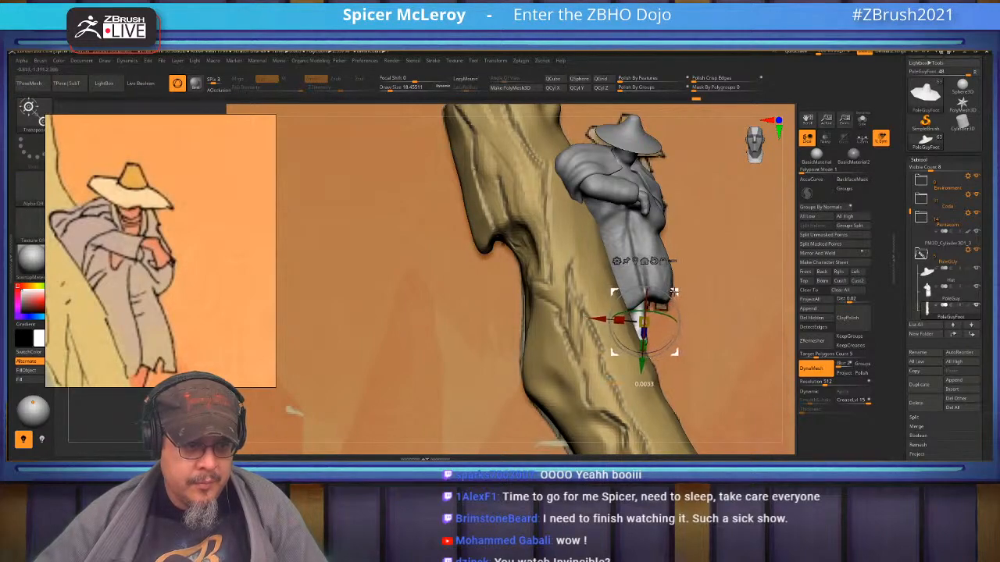
key("q")
- Fill the PoleGuy body subtool with the robe colour sampled from the cover illustration
mouse_move(715, 295)
right_mouse_down()
mouse_move(662, 301)
mouse_move(723, 306)
mouse_move(687, 286)
mouse_move(711, 281)
right_mouse_up()
key("f")
key("f")
right_click_drag(687, 243, 711, 319, "ctrl")
right_click_drag(664, 260, 711, 313, "alt")
left_click(644, 339, "alt")
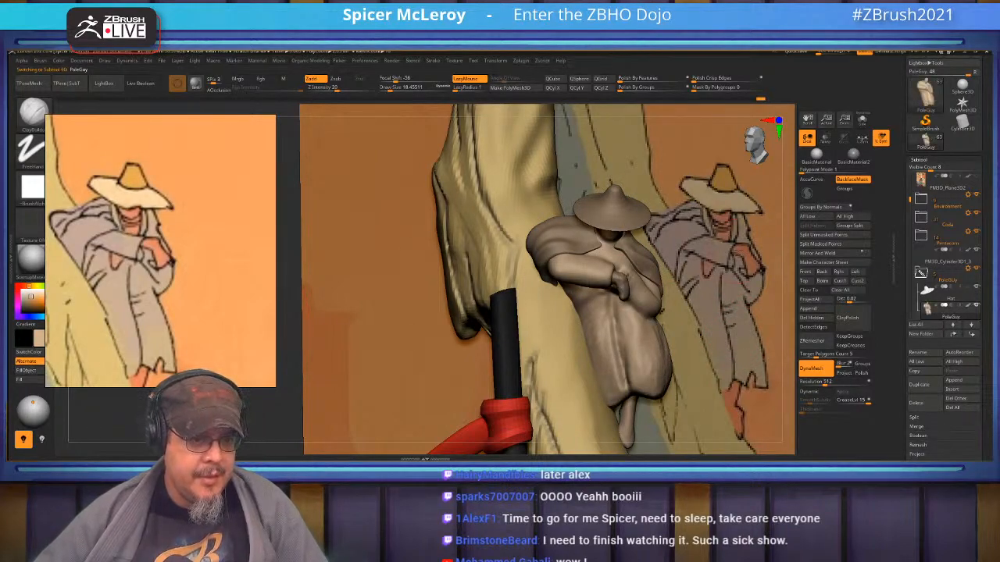
left_click(922, 274)
- Fill the PoleGuyHand subtool with the reddish skin colour sampled from the illustrated figure's hand
left_click(616, 278, "alt")
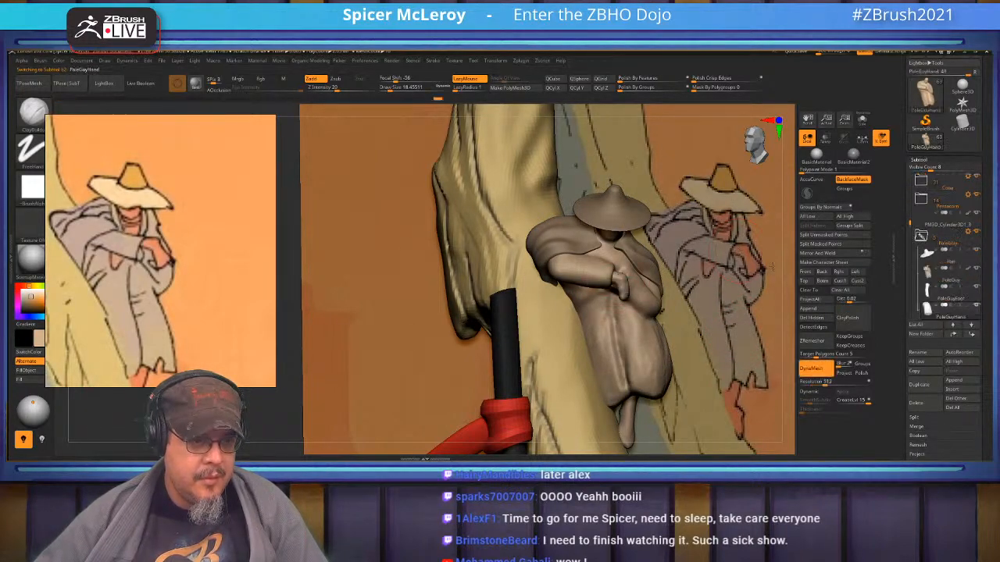
key("c")
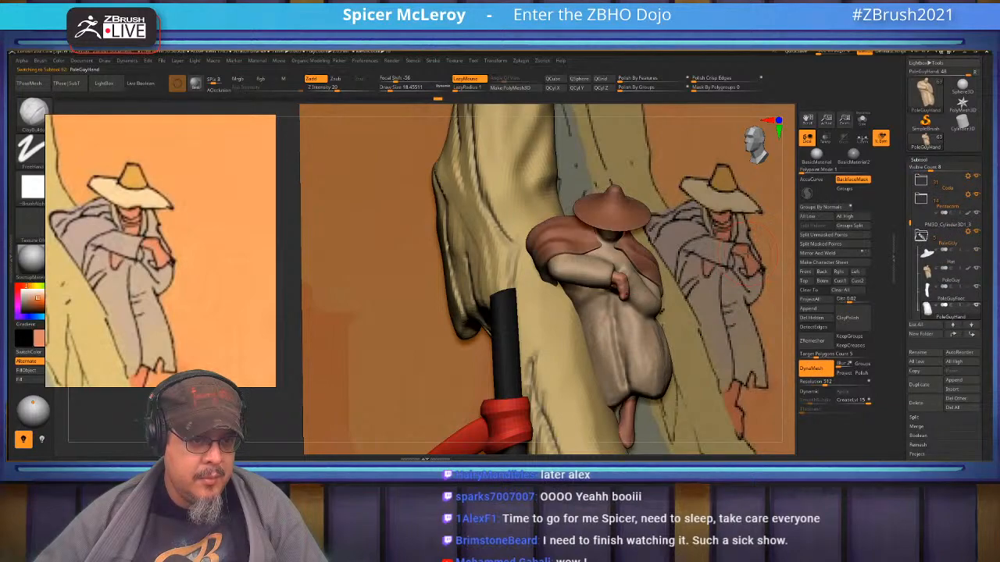
left_click(24, 370)
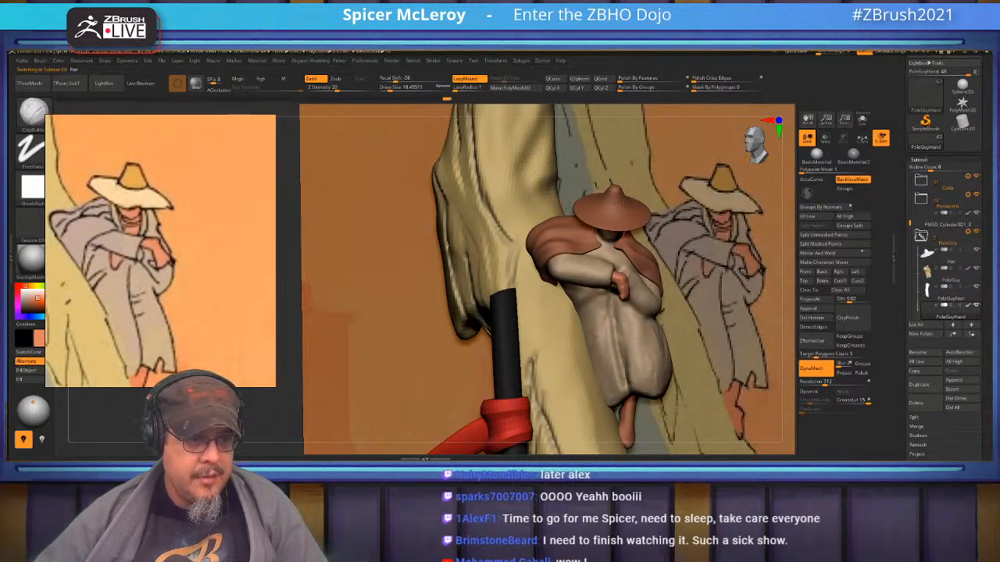
- Fill the hat subtool with the pale cream colour sampled from the illustrated hat
left_click(616, 200, "alt")
key("c")
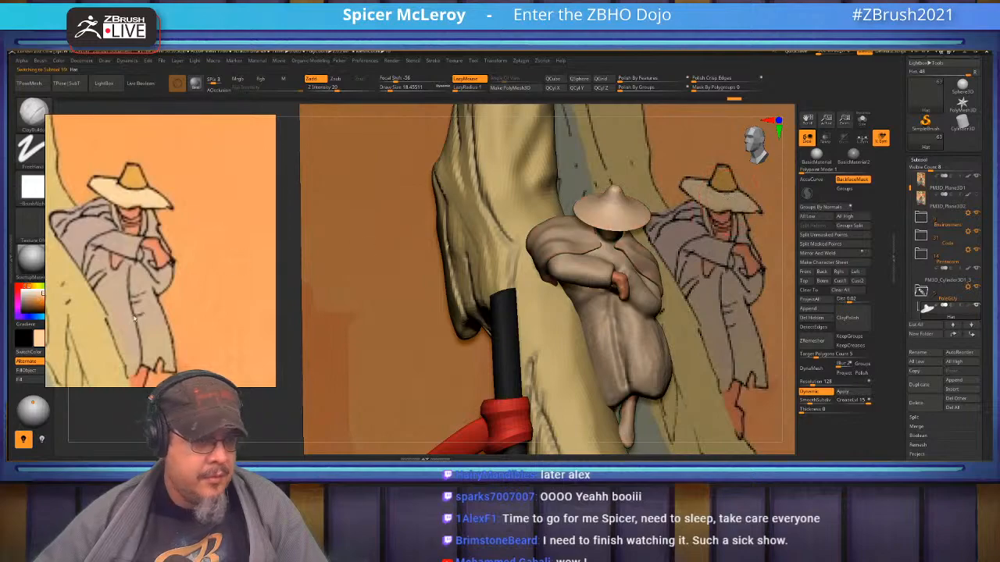
left_click(28, 371)
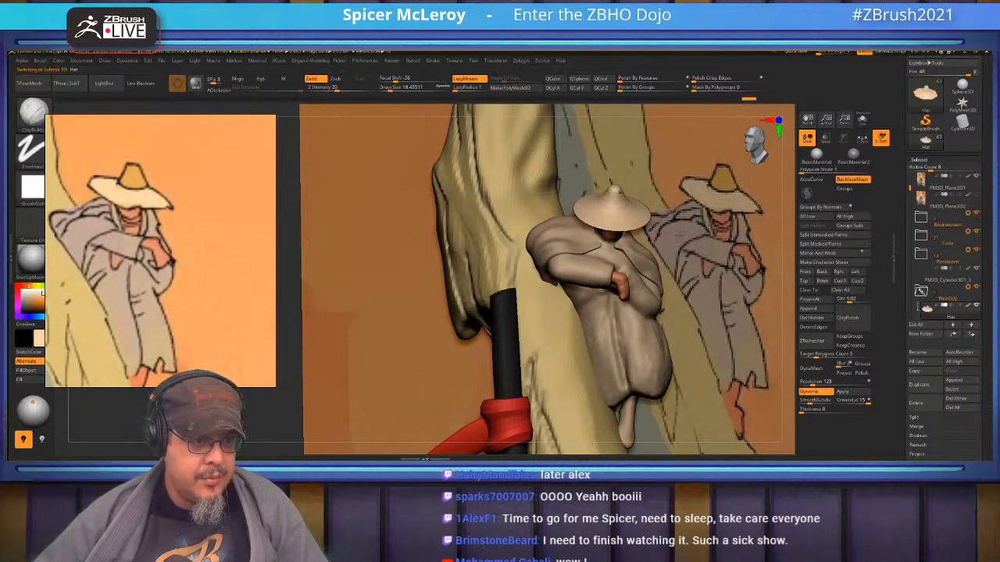
- Fill the PoleGuyShawl subtool with the greyish purple colour sampled from the illustrated shawl
key("c")
left_click(566, 238, "alt")
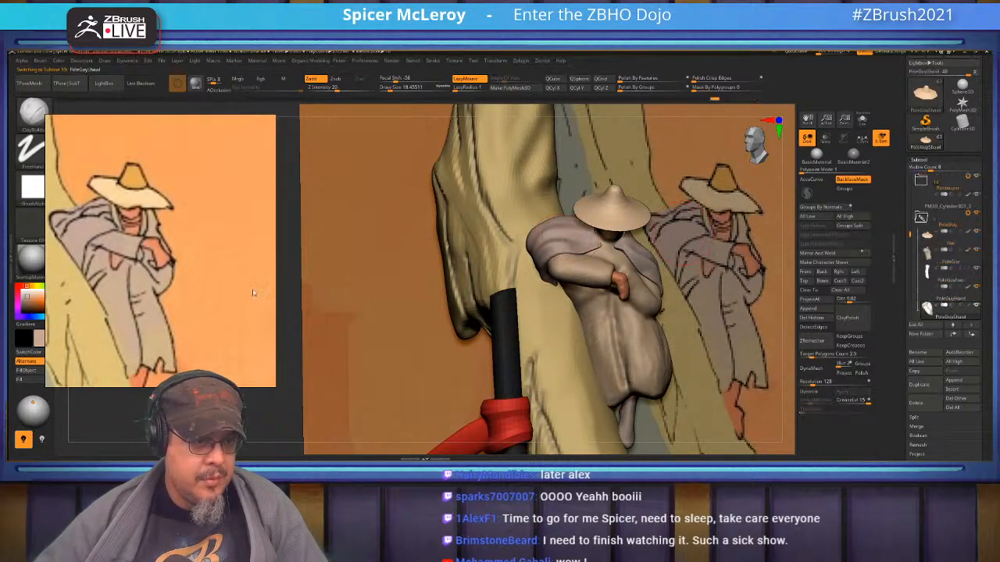
left_click(30, 372)
- Fill the PoleGuyFoot subtool with the skin colour sampled from the illustrated figure's foot
left_click_drag(719, 304, 701, 197, "shift")
left_click_drag(315, 408, 352, 406)
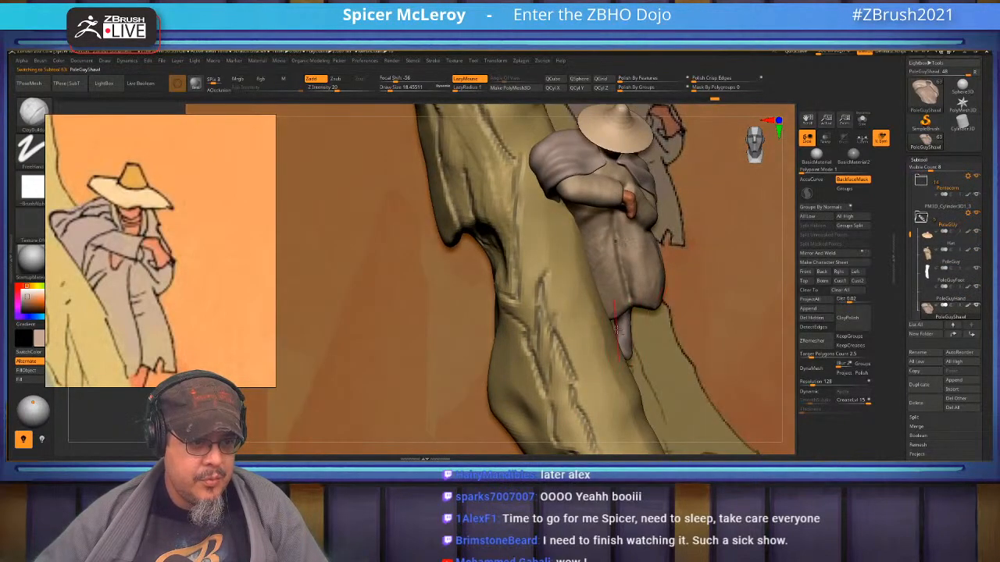
left_click(621, 331, "alt")
left_click_drag(692, 308, 633, 289)
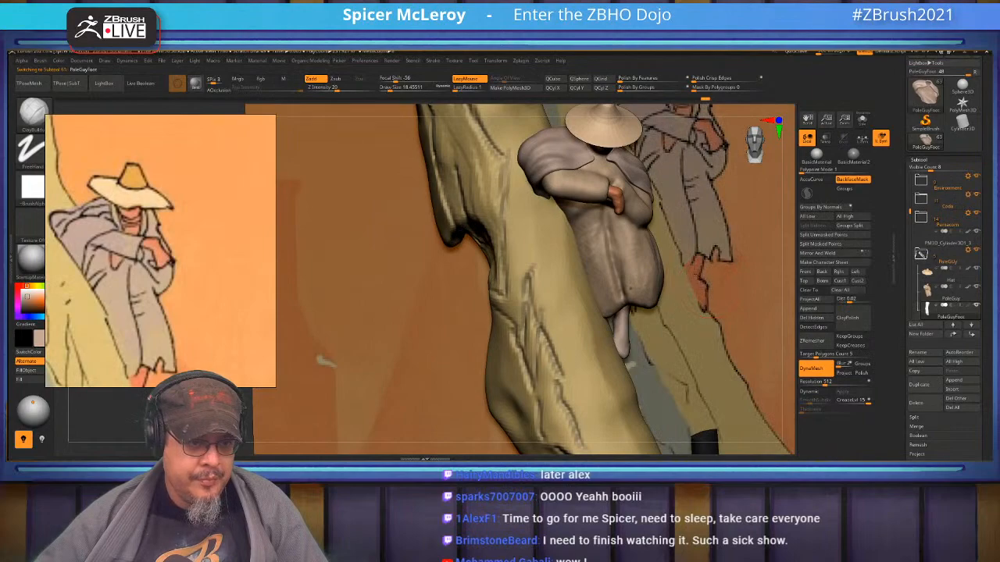
left_click(37, 372)
left_click_drag(679, 311, 602, 293)
mouse_move(709, 286)
left_mouse_down("alt")
mouse_move(569, 260)
mouse_move(505, 223)
left_mouse_up("alt")
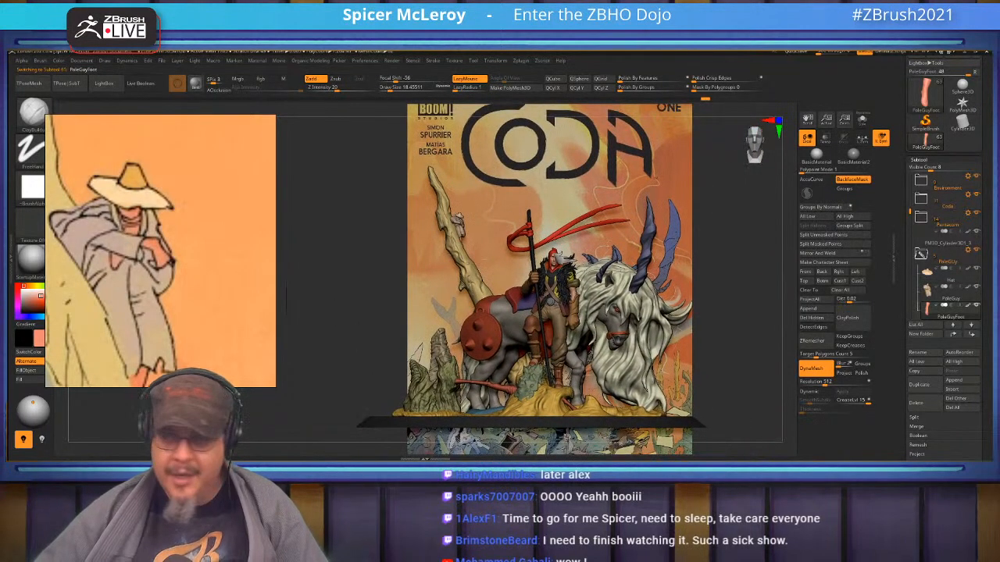
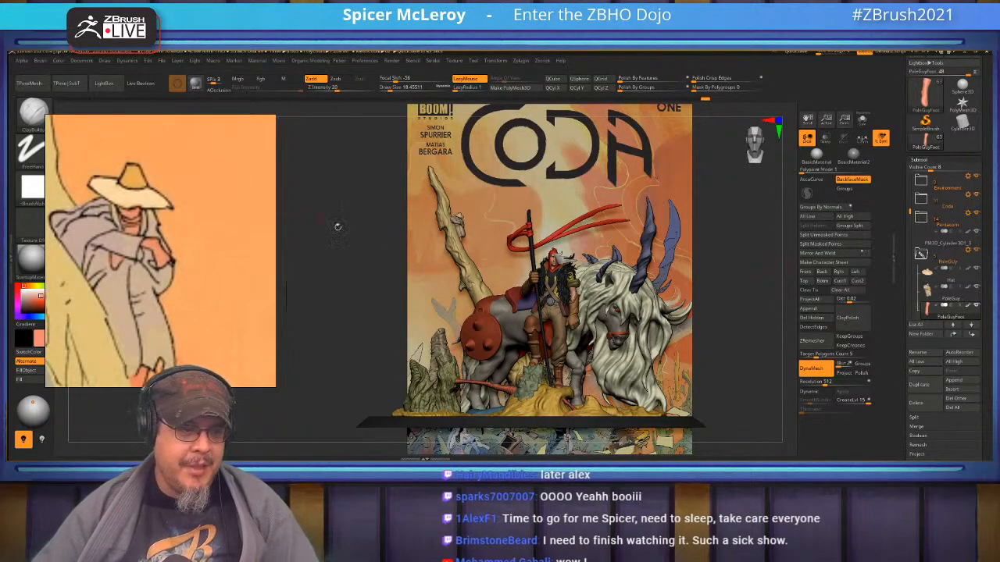
mouse_move(499, 248)
left_mouse_down()
mouse_move(494, 257)
mouse_move(488, 249)
mouse_move(487, 286)
mouse_move(458, 266)
mouse_move(486, 265)
left_mouse_up()
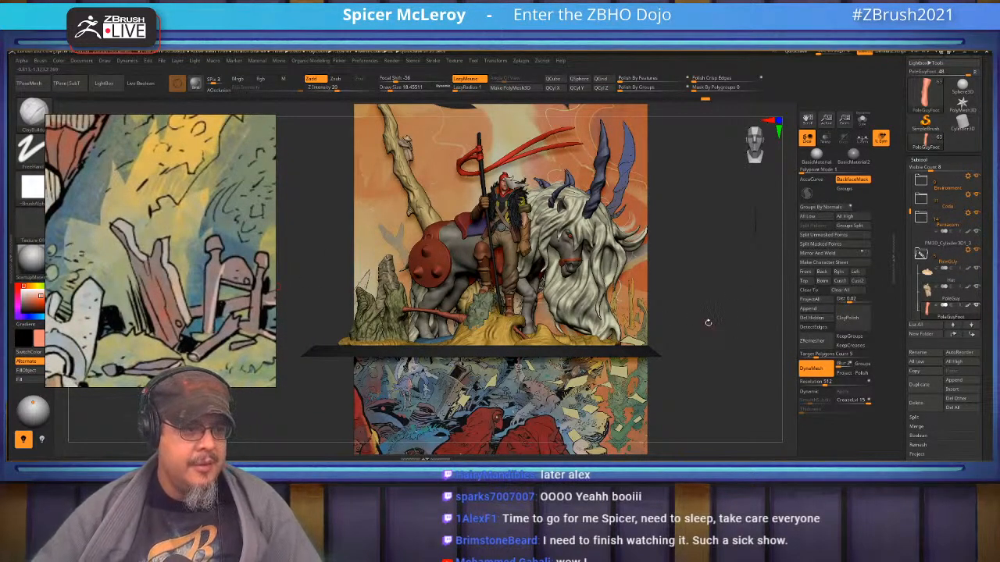
scroll(708, 323, "up", 5)
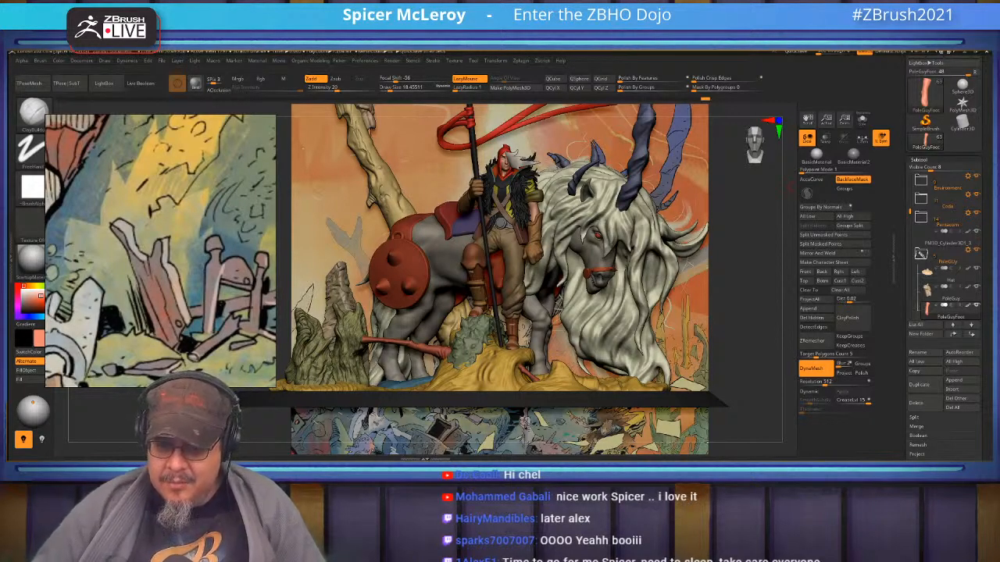
mouse_move(508, 252)
right_mouse_down("alt")
mouse_move(551, 304)
mouse_move(534, 238)
mouse_move(506, 289)
mouse_move(476, 239)
right_mouse_up("alt")
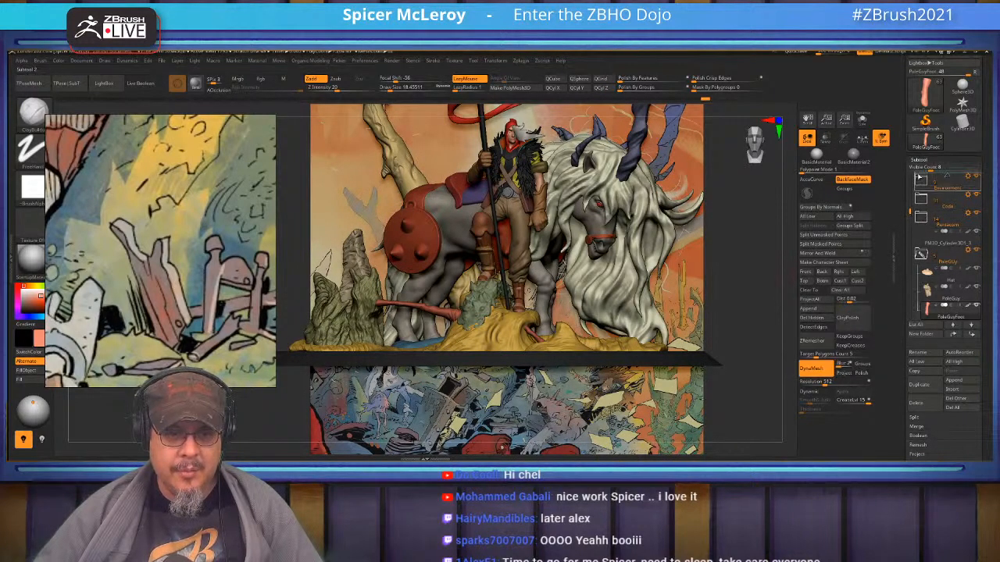
- Delete the enlarged cover reference plane PM3D_Plane3D2 from the subtool list
left_click(922, 199)
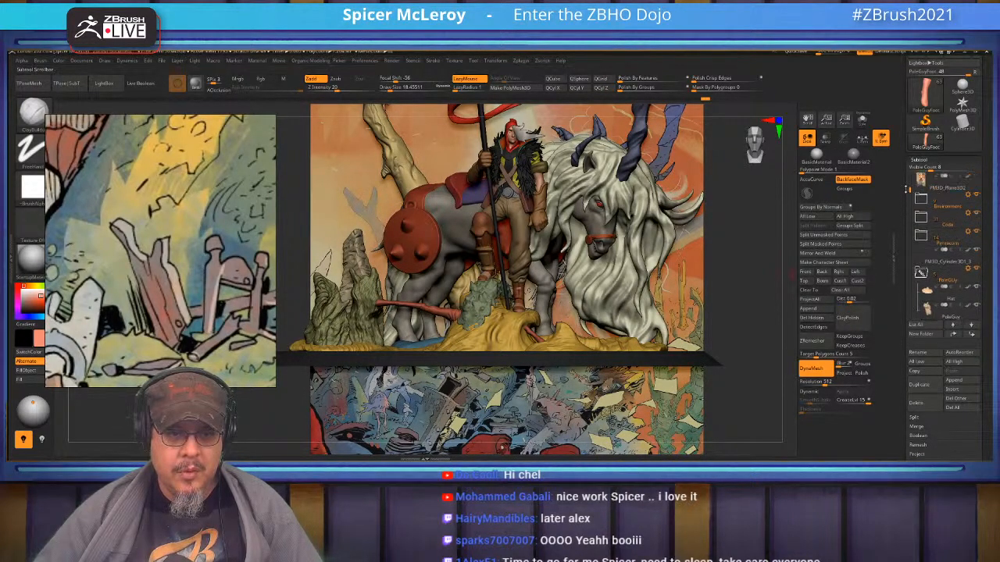
left_click(947, 204)
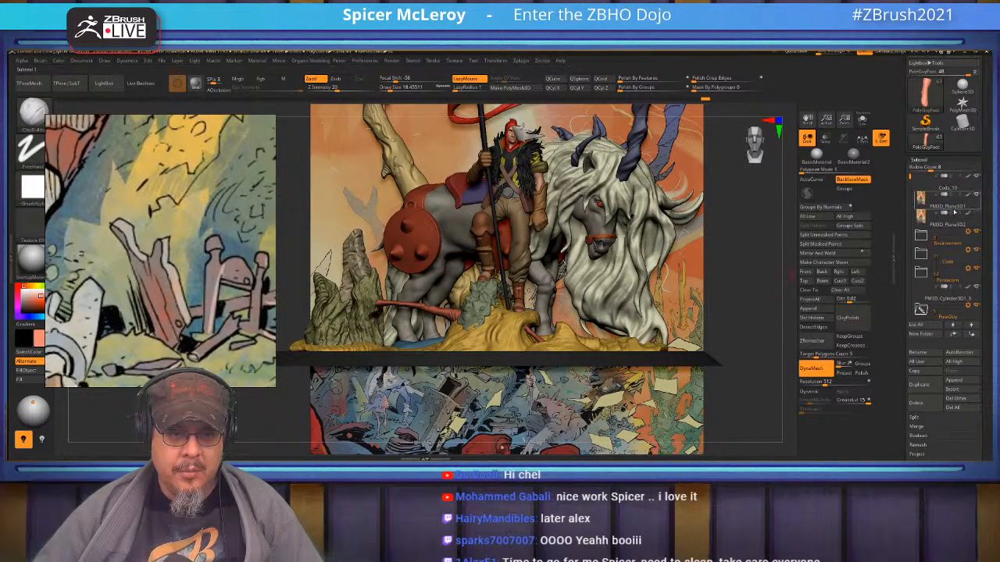
left_click(956, 226)
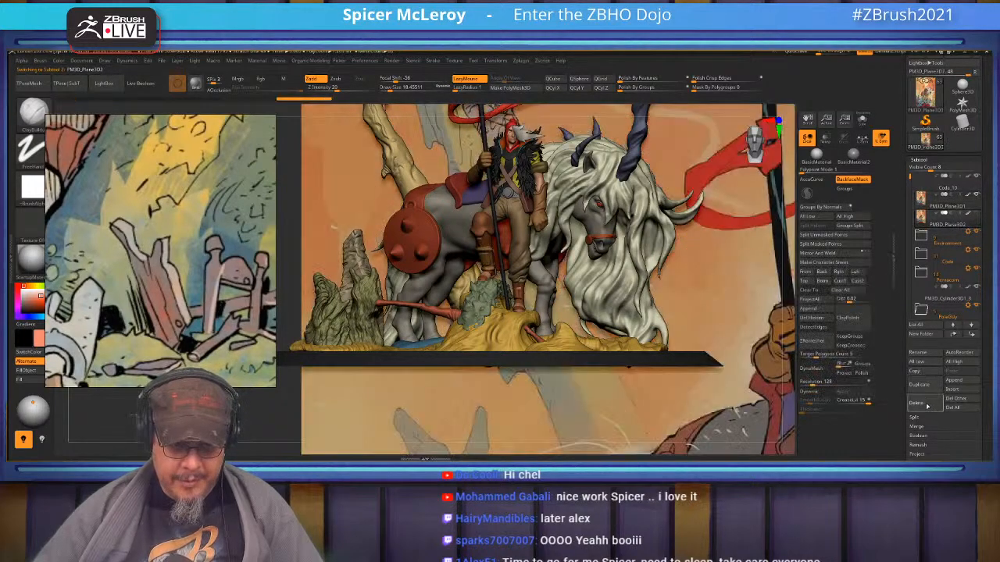
left_click(926, 404)
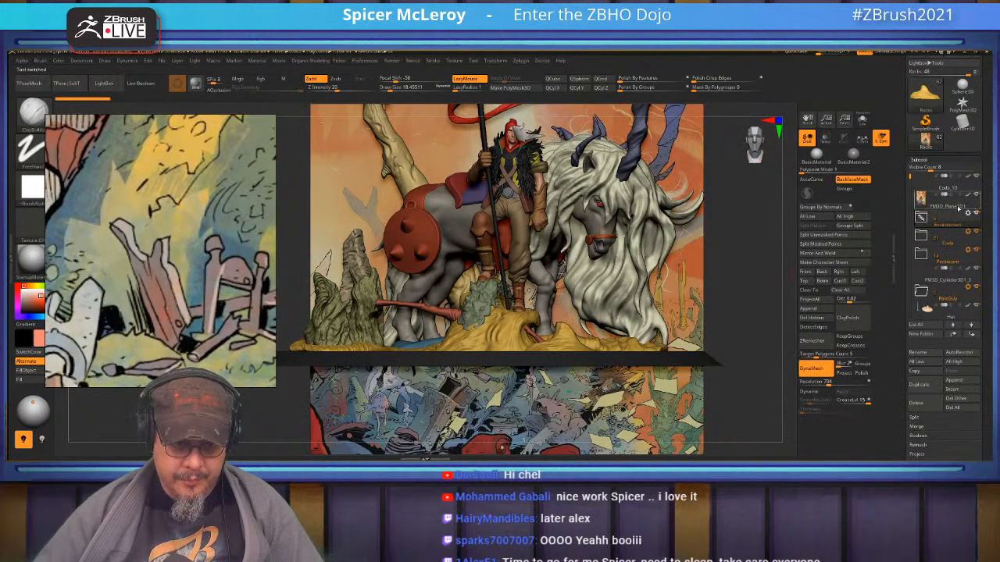
- Hide the Environment and Coda folders while keeping the PM3D_Plane3D1 cover reference and the Pentacorn folder shown
left_click(975, 213)
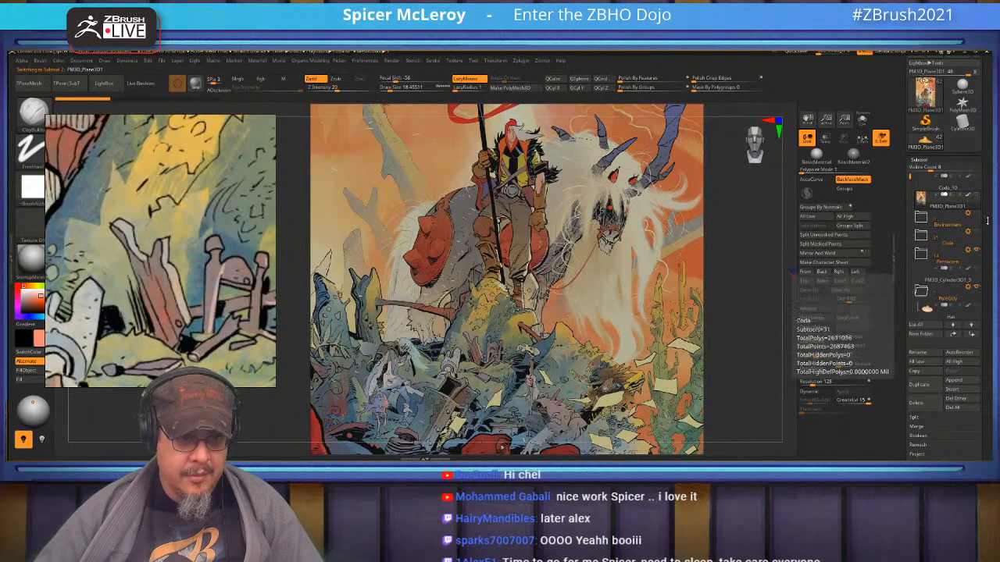
left_click(977, 195)
left_click(976, 251)
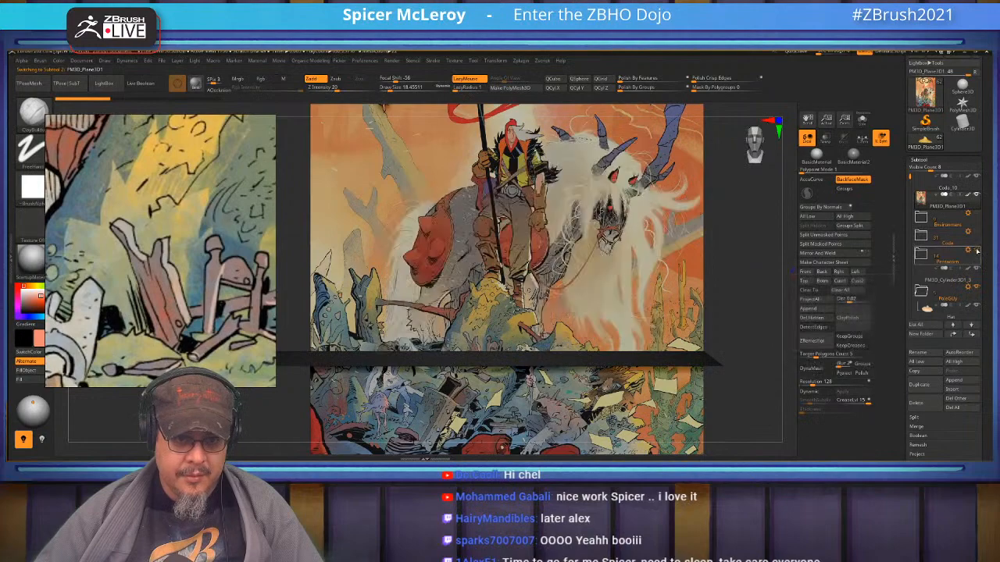
left_click(977, 250)
left_click(977, 232)
left_click(977, 214)
left_click(977, 214)
left_click(976, 232)
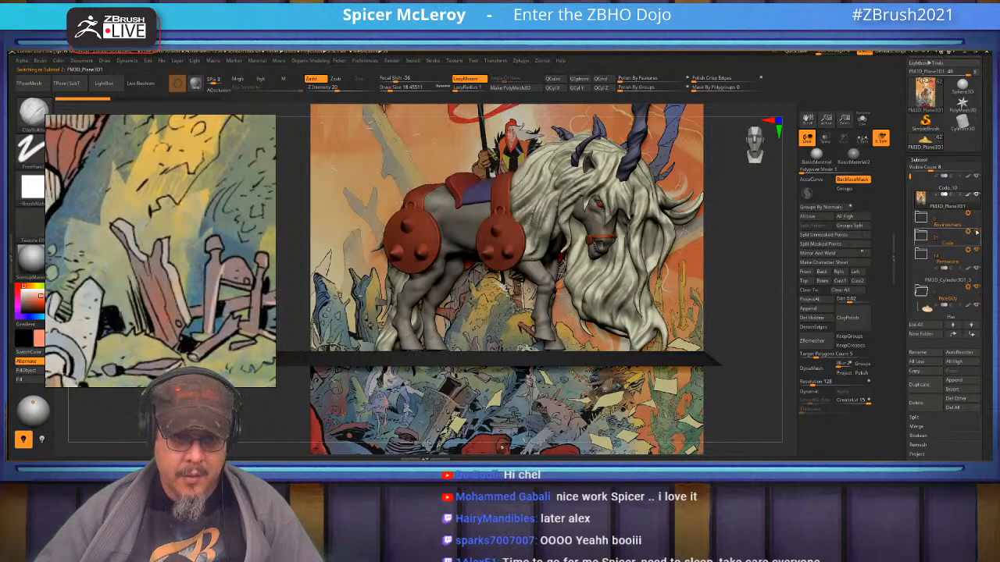
- Hide the Pentacorn folder and rename the PM3D_Cylinder3D1_3 subtool as Base
left_click(977, 251)
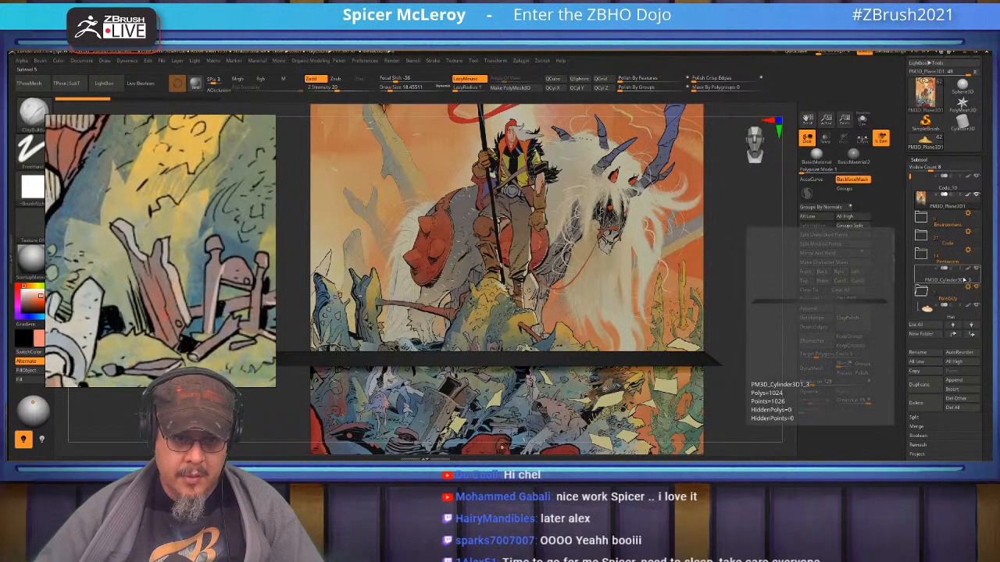
left_click(959, 280)
left_click(912, 353)
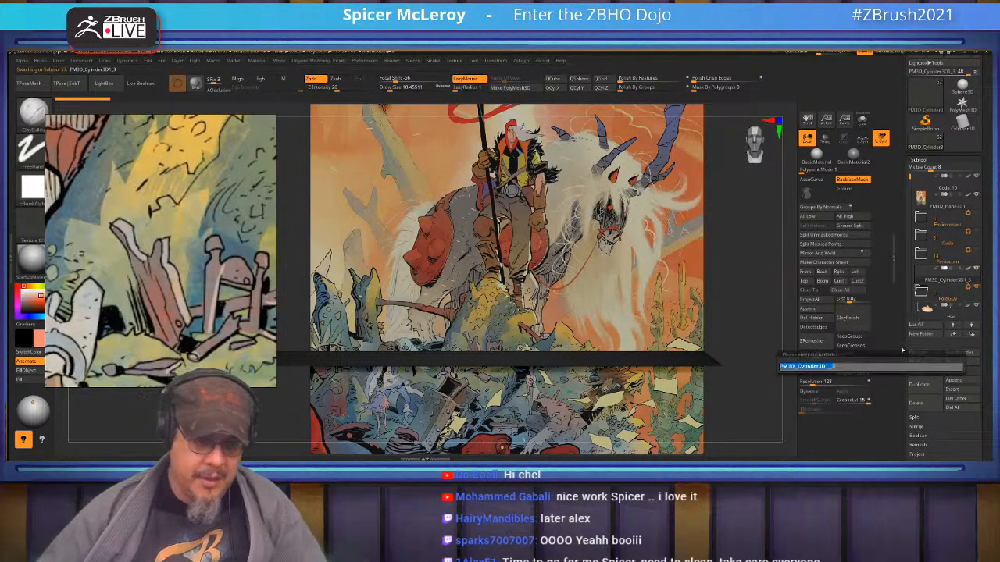
type("Base")
key("Return")
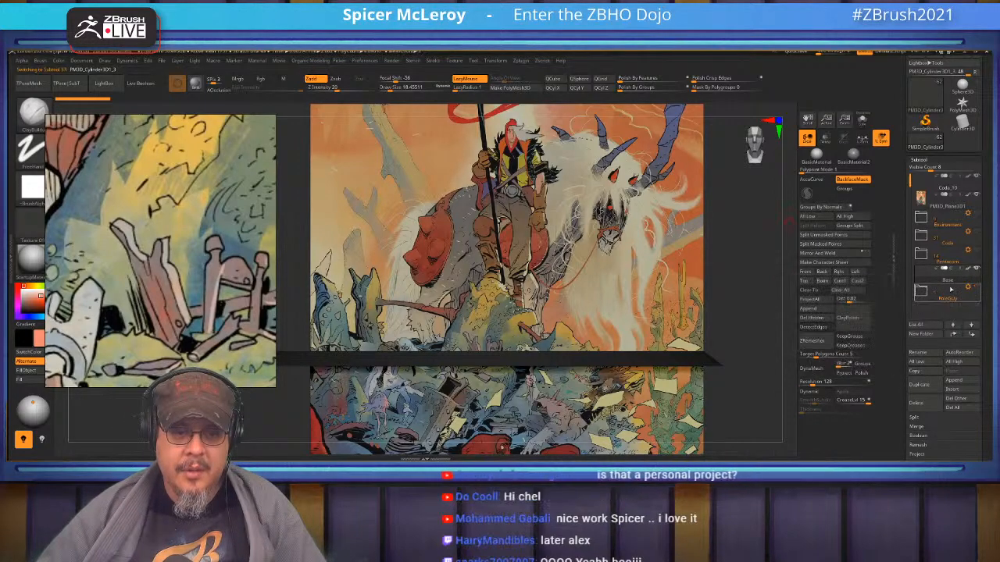
- Rename the PM3D_Plane3D1 cover reference subtool as Ref and hide the Base subtool
left_click(953, 206)
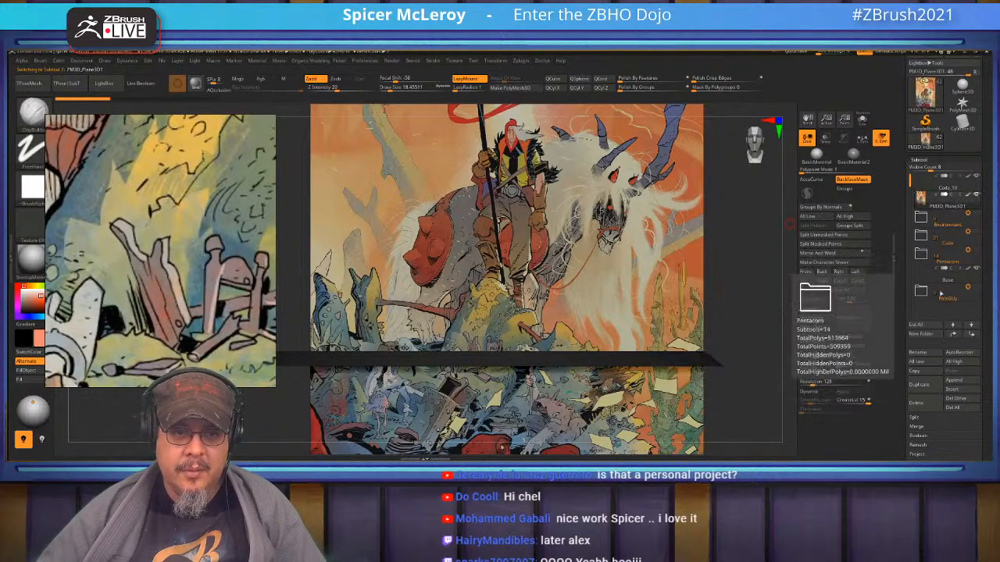
left_click(922, 352)
type("Ref")
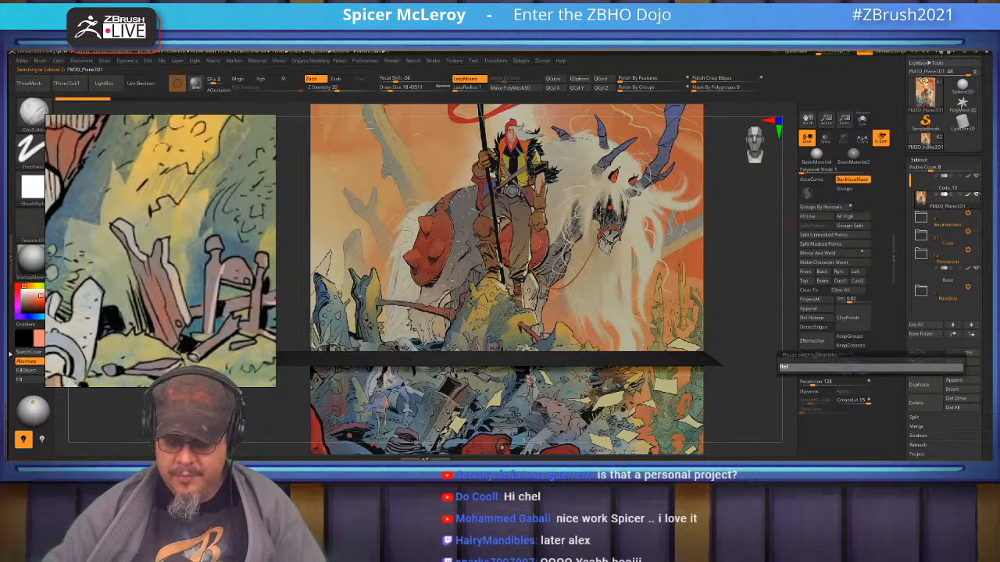
key("Return")
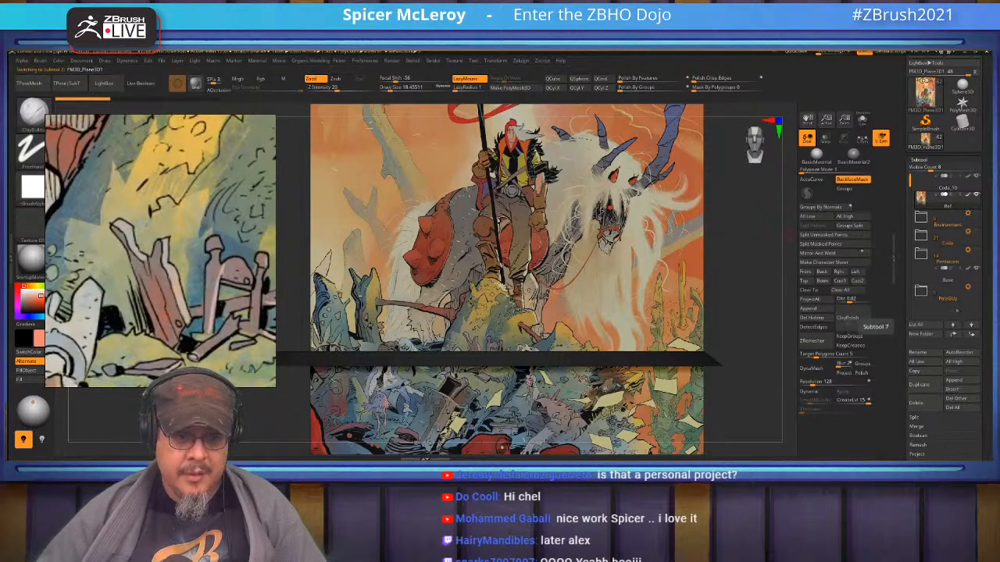
left_click(977, 270)
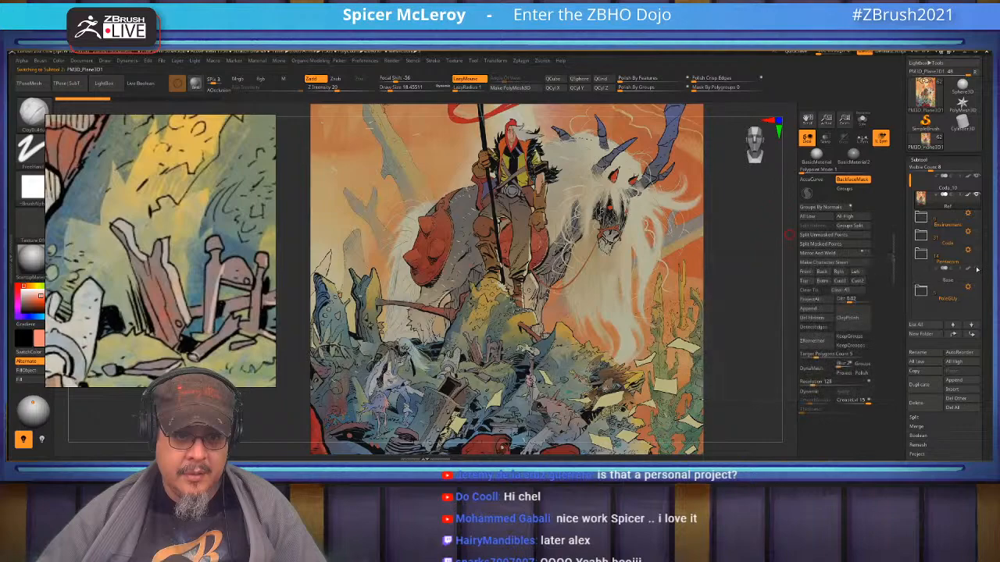
- Insert a Cylinder3D below the Ref subtool, scale it down to a small piece and set the colour to white
left_click(953, 389)
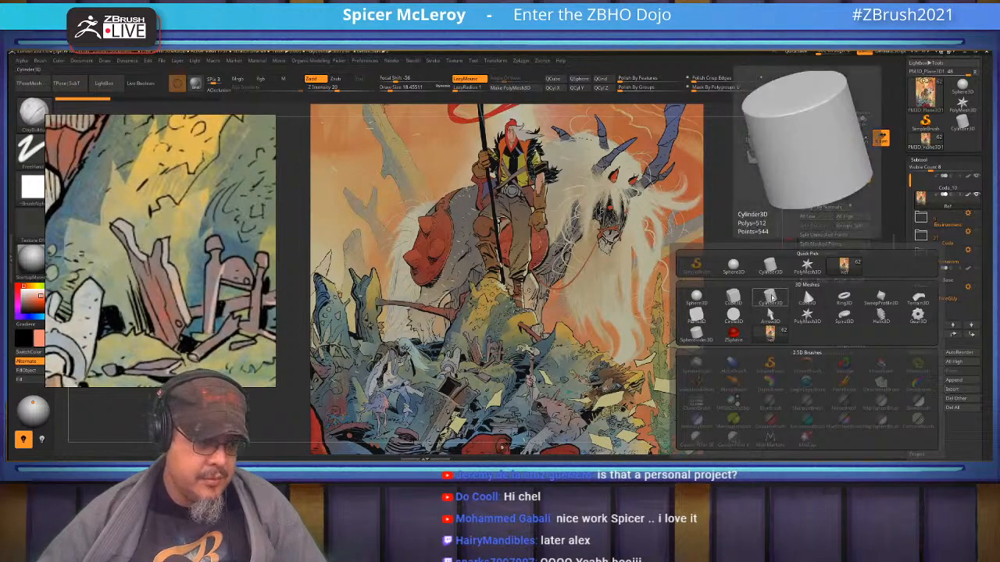
left_click(770, 299)
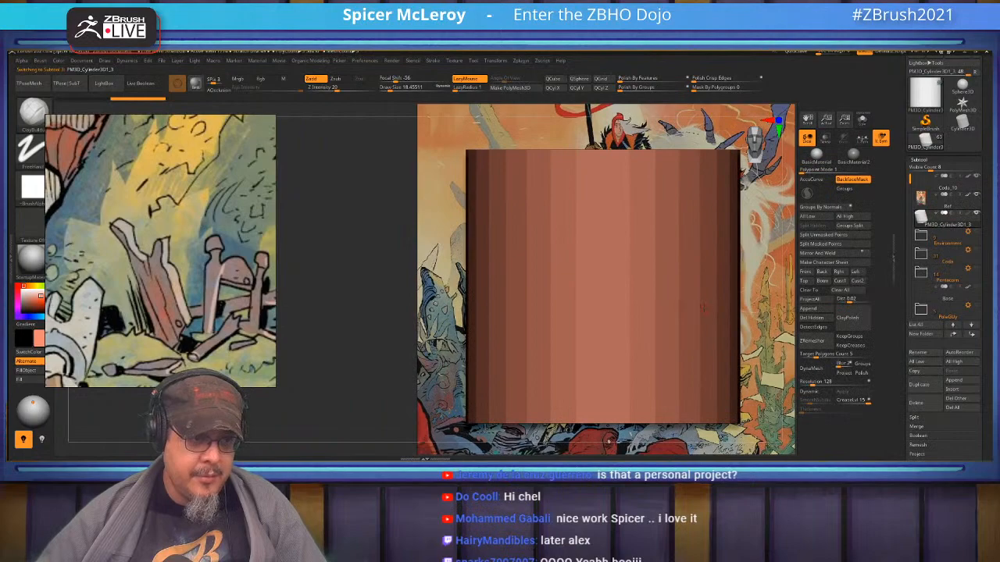
left_click_drag(603, 286, 491, 305)
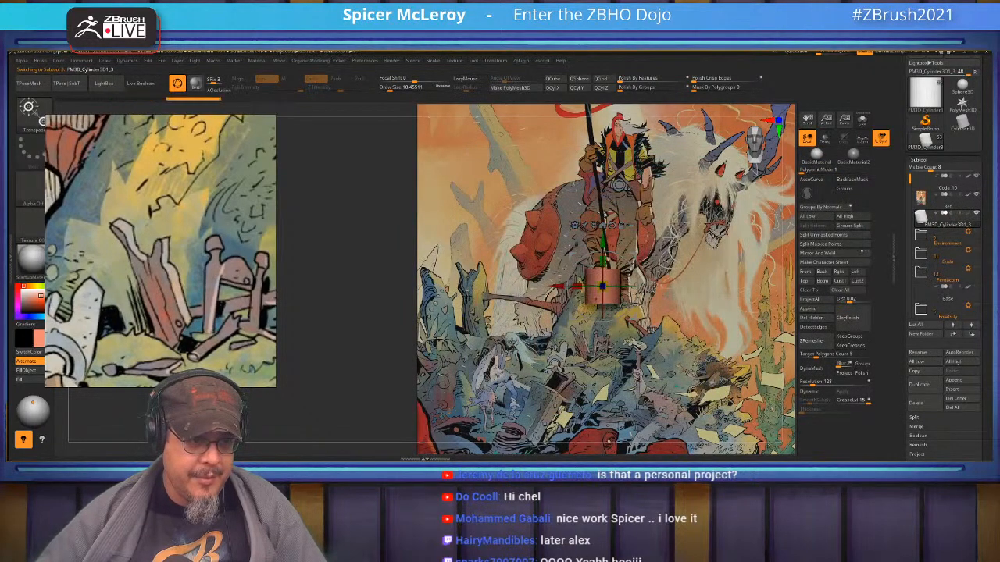
left_click_drag(19, 290, 17, 287)
- Move the cylinder onto the taller post of the illustrated broken fence and resize it to a slim, upright post
right_click_drag(582, 261, 584, 302, "ctrl")
right_click_drag(584, 302, 536, 277, "alt")
left_click_drag(561, 267, 523, 274)
left_click_drag(587, 240, 568, 394)
mouse_move(566, 347)
right_mouse_down("alt")
mouse_move(585, 265)
mouse_move(584, 344)
right_mouse_up("alt")
left_click_drag(561, 375, 550, 380)
left_click_drag(559, 332, 558, 328)
left_click_drag(558, 366, 559, 277)
left_click_drag(559, 347, 560, 357)
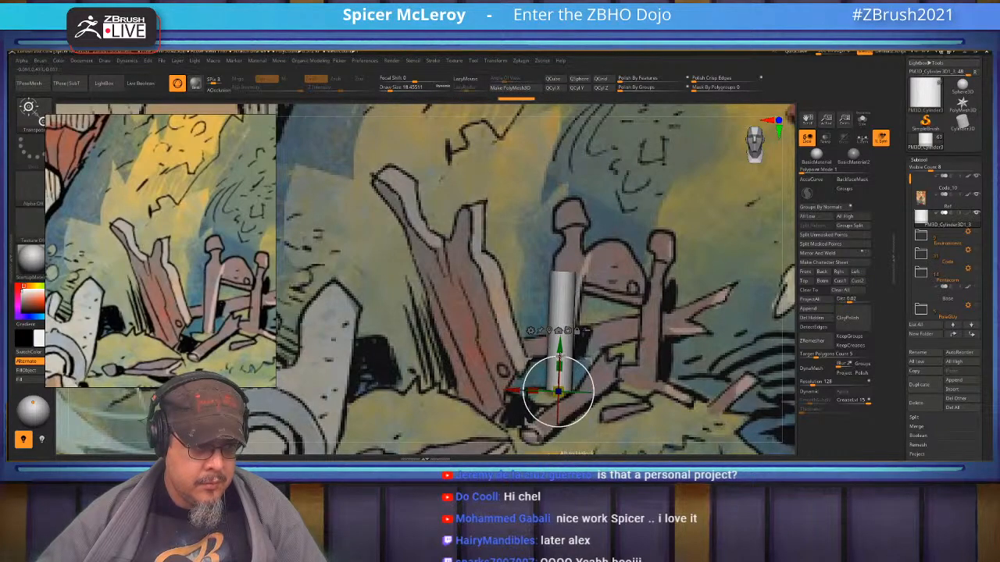
left_click_drag(559, 273, 559, 244)
left_click_drag(564, 360, 564, 357)
- Apply the Taper deformer to the cylinder so the post narrows toward its base
key("q")
right_click_drag(567, 314, 563, 321, "alt")
key("w")
left_click(528, 338)
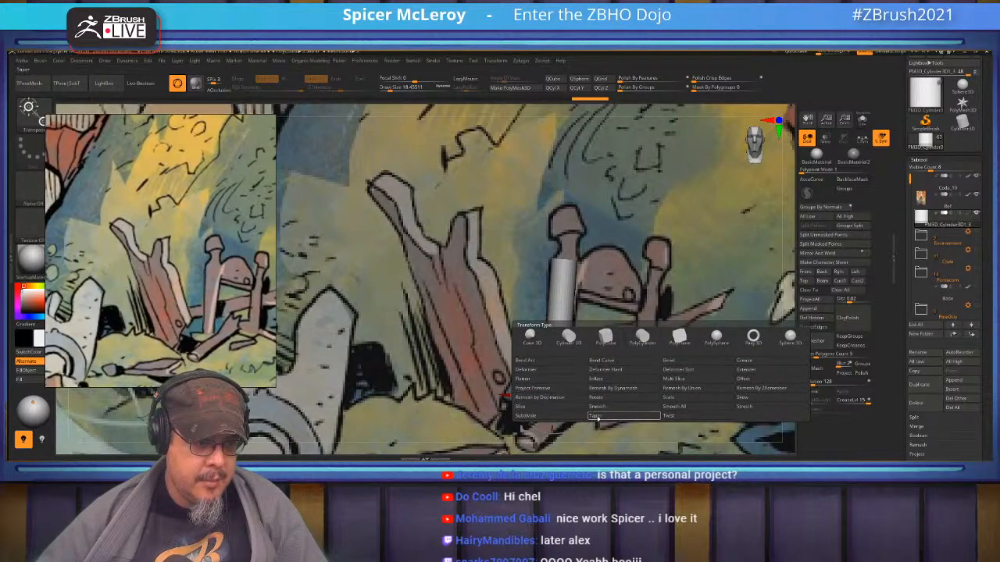
left_click(598, 361)
mouse_move(565, 255)
left_mouse_down()
mouse_move(567, 245)
mouse_move(596, 299)
mouse_move(592, 236)
left_mouse_up()
key("q")
key("w")
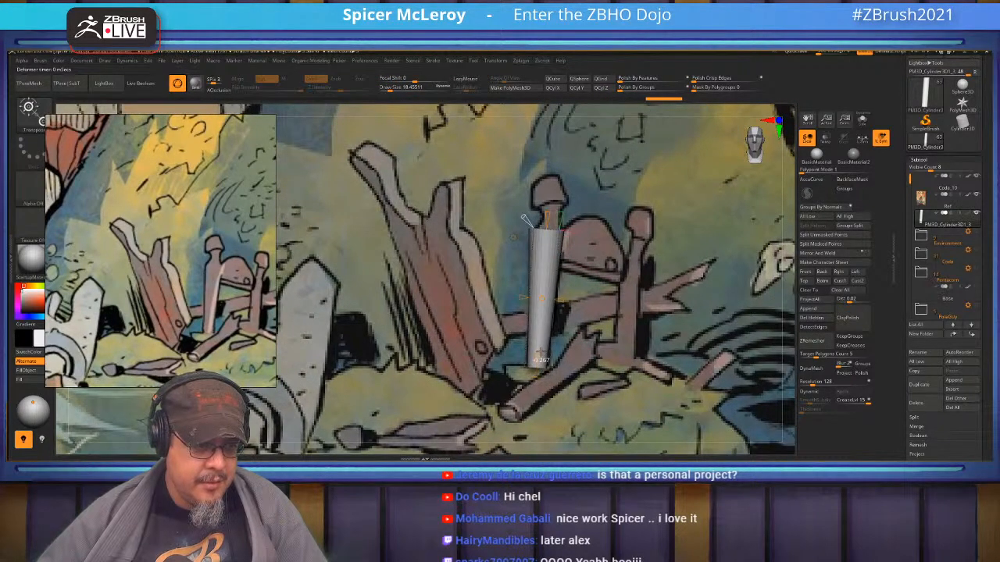
- Try duplicating the tapered post over the shorter illustrated fence post and shifting the copy in depth
left_click_drag(592, 310, 557, 347, "alt")
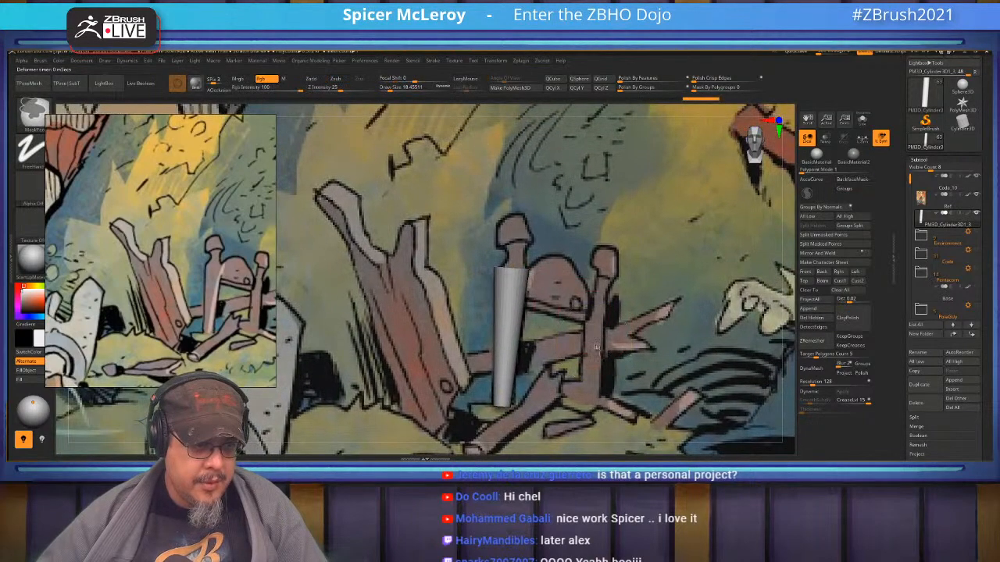
left_click_drag(507, 333, 596, 343, "ctrl")
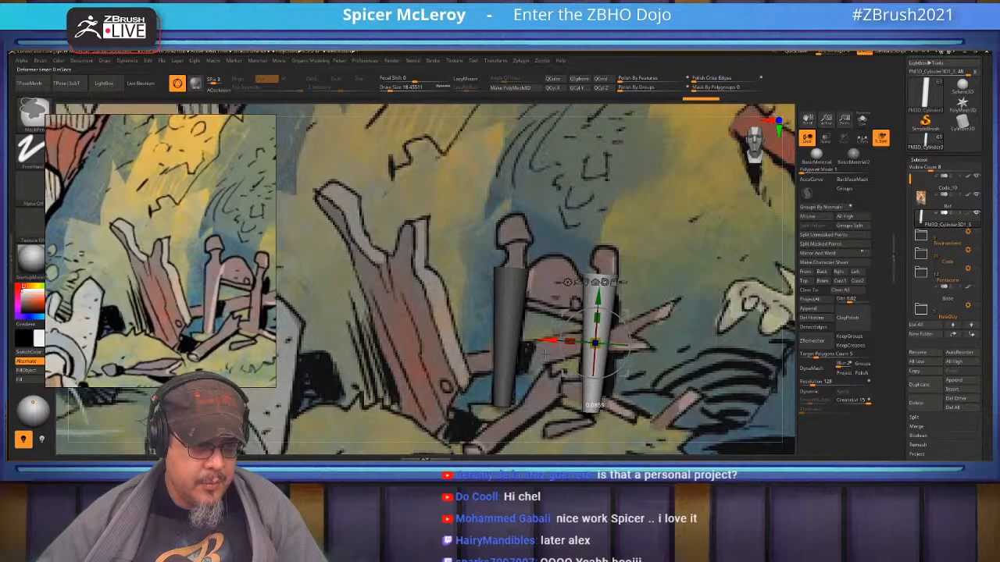
left_click_drag(703, 344, 634, 326)
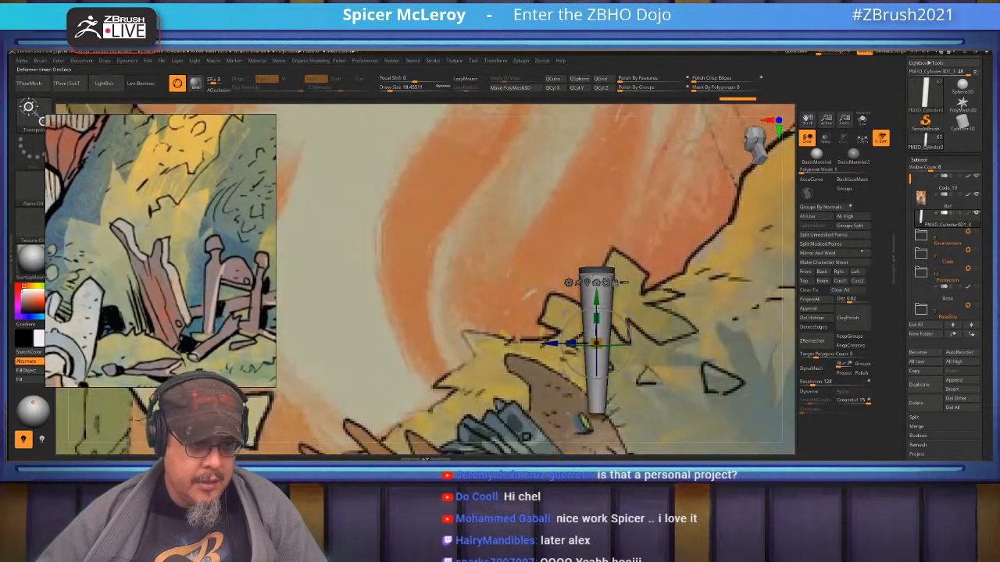
left_click_drag(549, 344, 592, 344)
key("q")
mouse_move(531, 306)
left_mouse_down()
mouse_move(592, 295)
mouse_move(560, 298)
mouse_move(553, 321)
mouse_move(576, 371)
mouse_move(589, 369)
mouse_move(611, 338)
mouse_move(586, 286)
mouse_move(547, 301)
mouse_move(561, 309)
left_mouse_up()
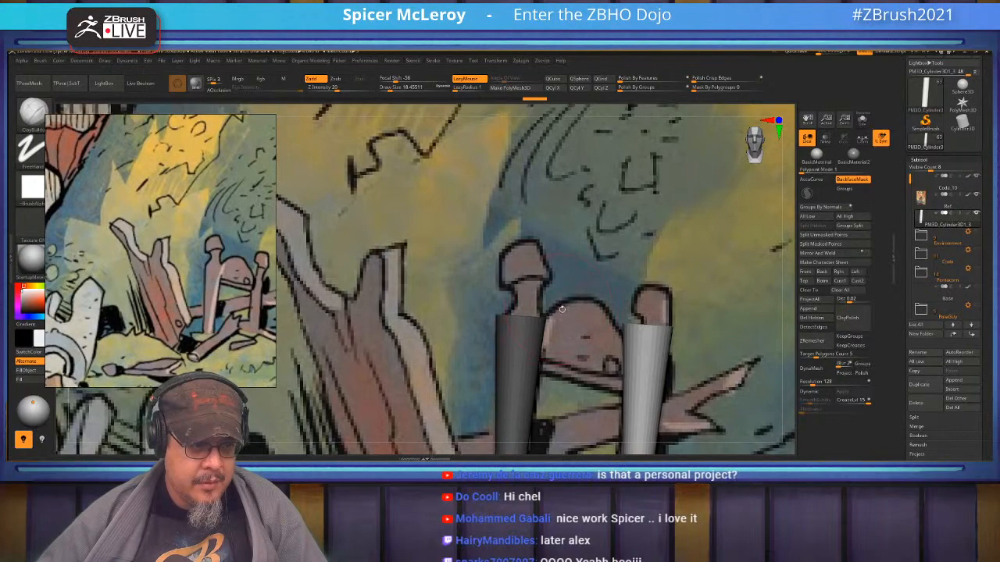
key("ctrl+z")
key("ctrl+z")
- Try forming the post's head from a duplicated, shortened copy of the cylinder placed at its upper end
key("w")
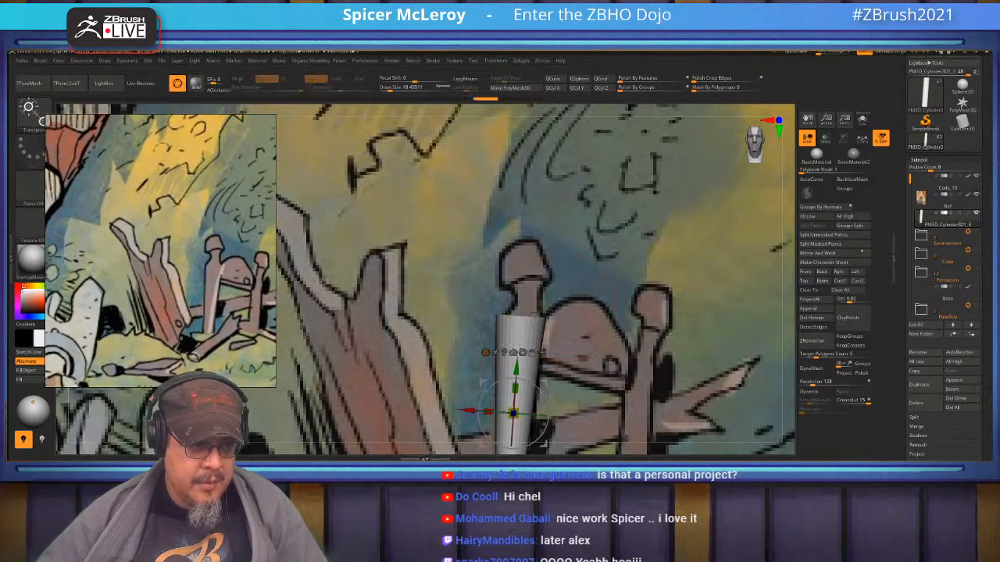
left_click_drag(508, 370, 531, 303)
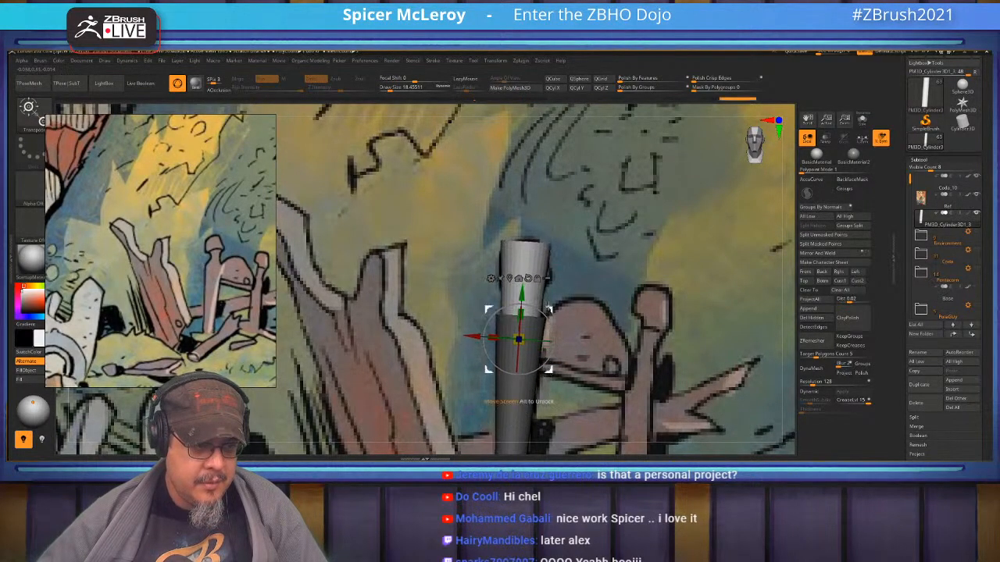
left_click_drag(521, 342, 520, 346)
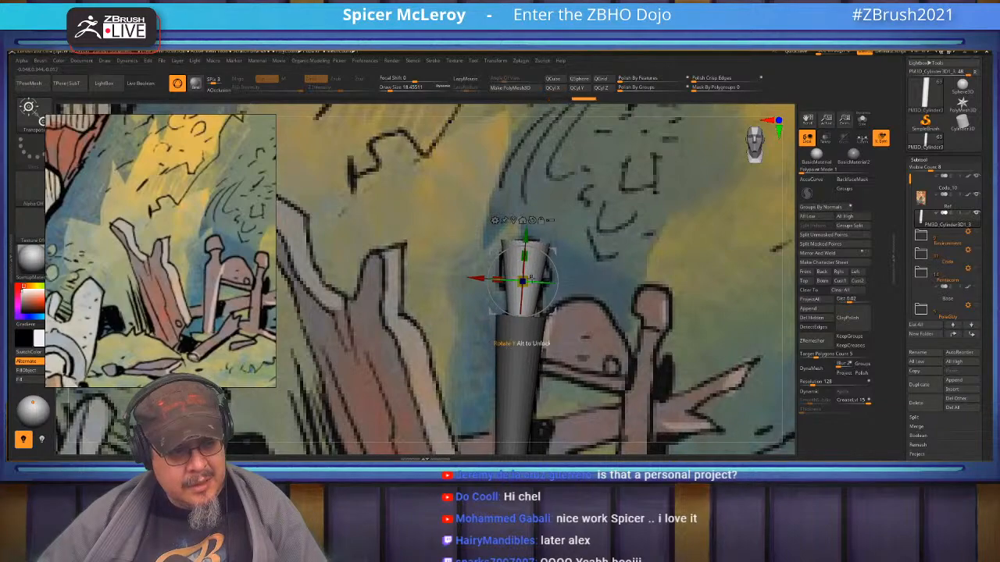
key("q")
key("shift+f")
key("shift+f")
left_click_drag(556, 275, 582, 317)
key("ctrl+z")
key("ctrl+z")
key("ctrl+z")
key("ctrl+z")
- Extrude the post's top cap upward in two sections using the ZModeler Extrude action with the Flat Island target
key("shift+f")
mouse_move(569, 317)
right_mouse_down("ctrl")
mouse_move(578, 383)
mouse_move(573, 326)
right_mouse_up("ctrl")
key("b")
key("z")
key("m")
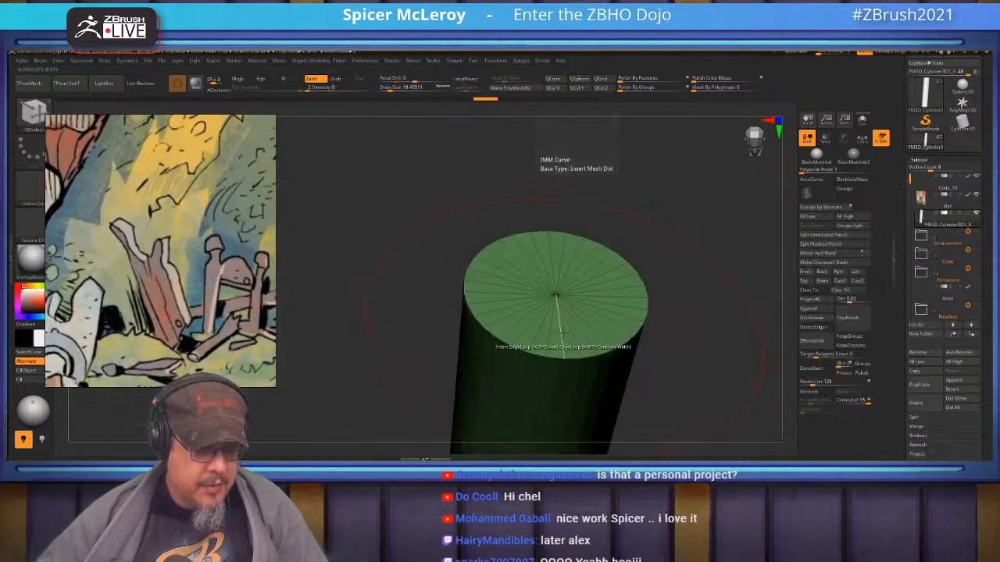
key("space")
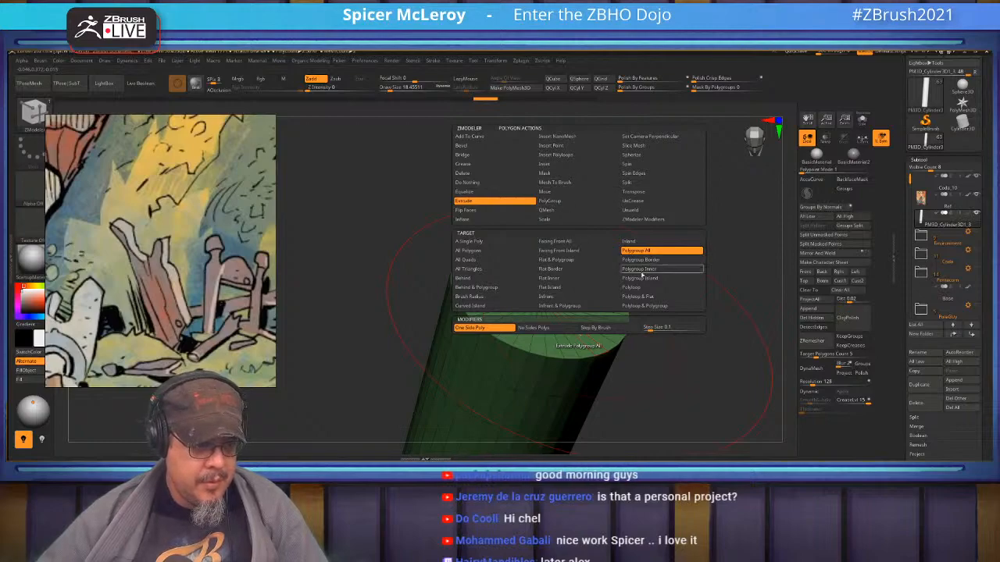
left_click(554, 287)
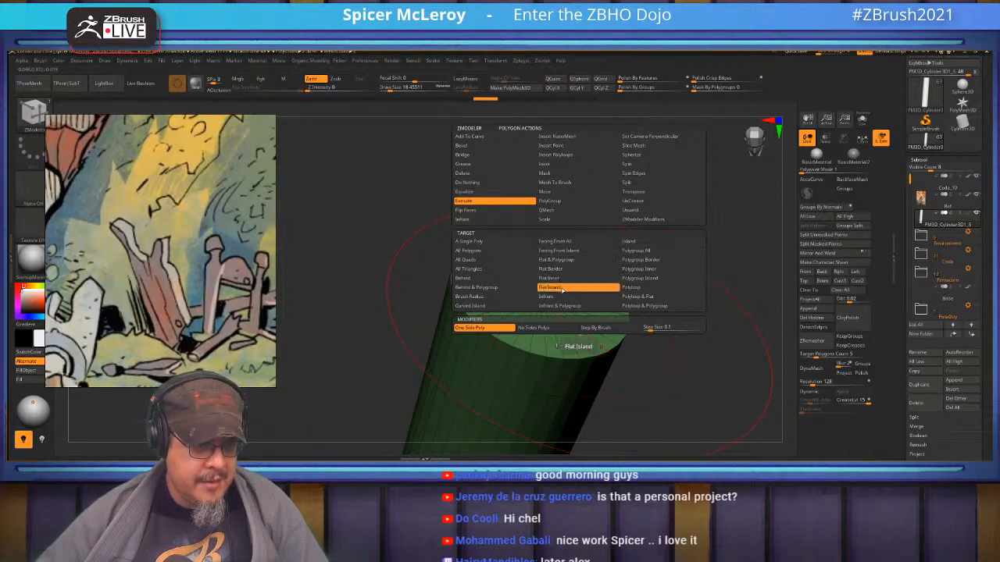
left_click_drag(592, 298, 637, 174)
left_click_drag(688, 312, 562, 301)
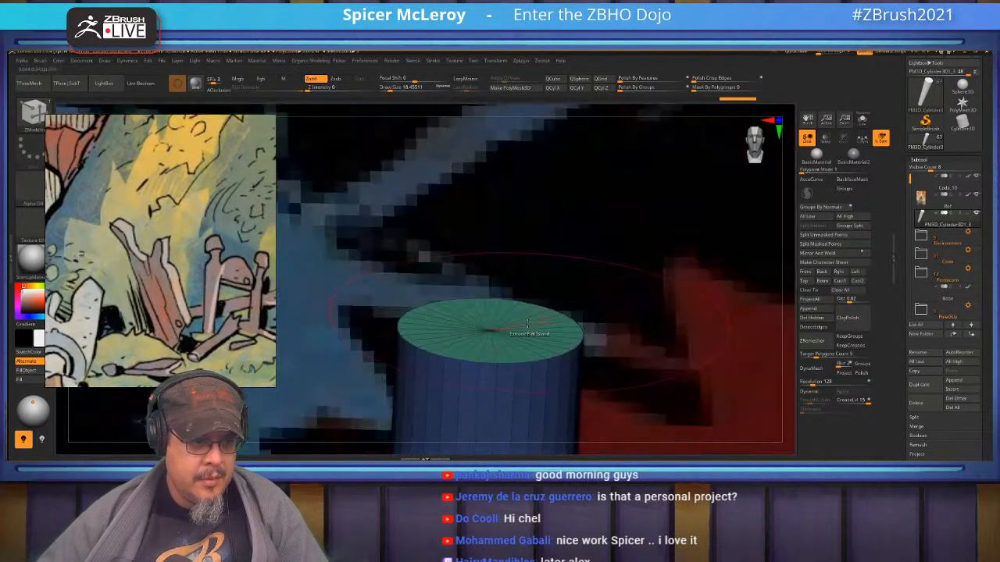
left_click_drag(502, 327, 549, 198)
left_click_drag(634, 324, 646, 221)
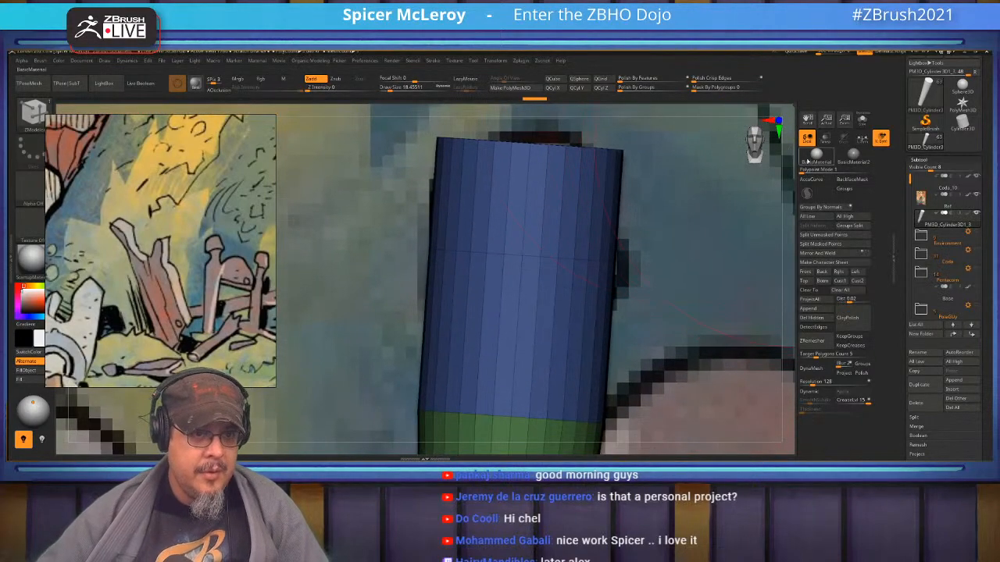
- Turn on transparency, mask around the lower extruded section and scale the unmasked edge loop inward to form the post's neck
left_click(825, 139)
left_click_drag(595, 311, 592, 218, "alt")
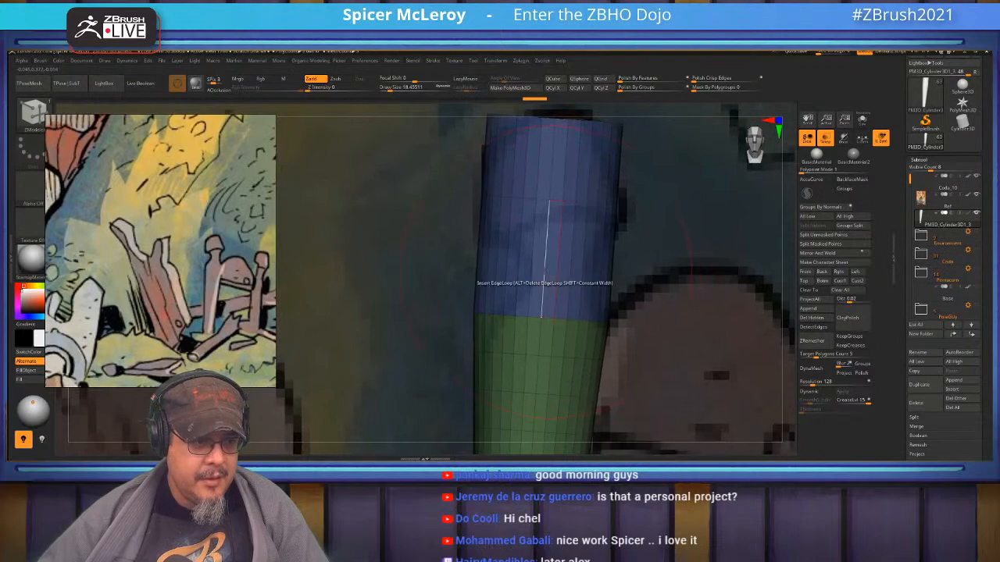
key("ctrl")
left_click_drag(475, 255, 436, 241, "ctrl")
left_click(544, 269)
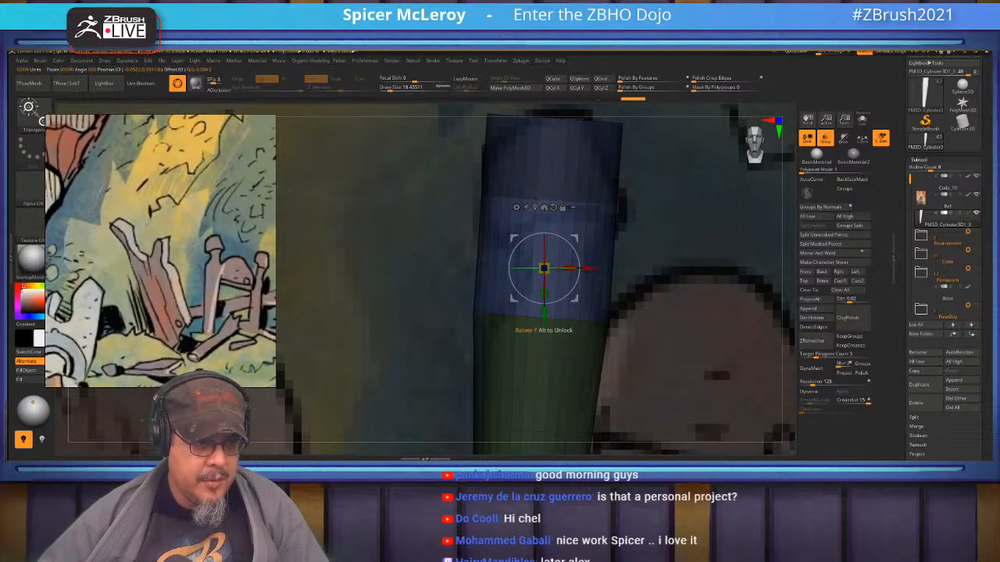
left_click_drag(543, 268, 522, 266)
left_click_drag(540, 320, 541, 344)
key("q")
- Isolate the edge loop beneath the post's head with a mask and scale it inward to about 0.76 to straighten the neck
mouse_move(636, 254)
left_mouse_down("alt")
mouse_move(647, 307)
mouse_move(672, 309)
left_mouse_up("alt")
left_click_drag(600, 305, 575, 335, "alt")
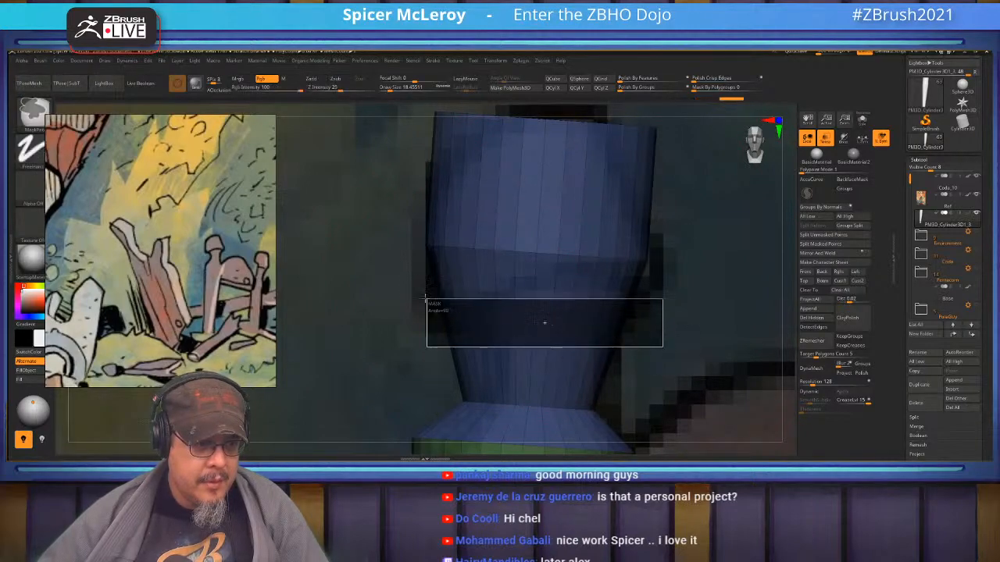
key("w")
left_click_drag(514, 437, 519, 345, "alt")
left_click_drag(538, 310, 515, 311)
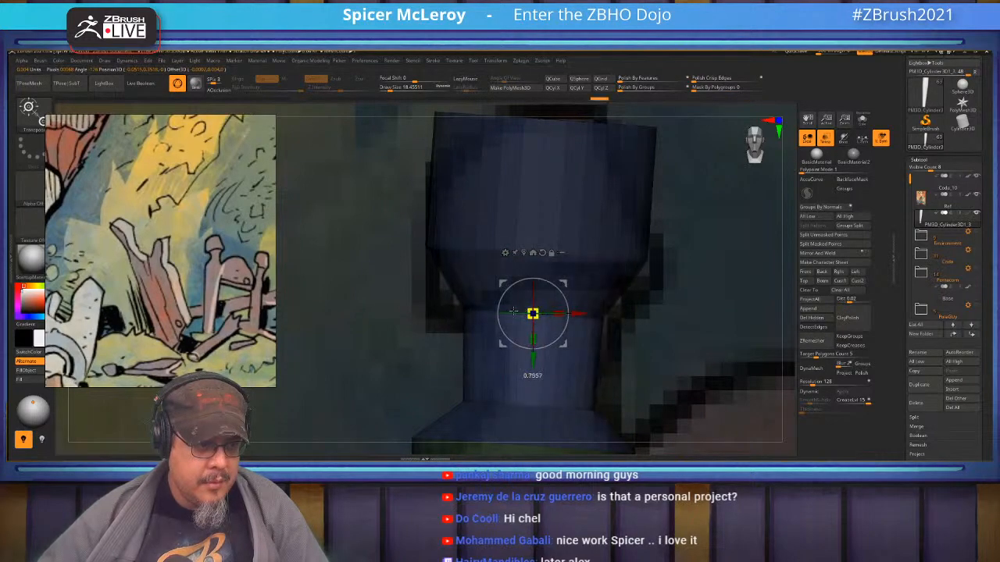
key("q")
- Move the whole post in depth toward the illustrated fence and rotate it slightly, by about 2.8 degrees
mouse_move(688, 258)
left_mouse_down("alt")
mouse_move(691, 226)
mouse_move(672, 270)
mouse_move(579, 249)
mouse_move(597, 264)
mouse_move(599, 243)
mouse_move(538, 245)
mouse_move(559, 273)
left_mouse_up("alt")
key("ctrl")
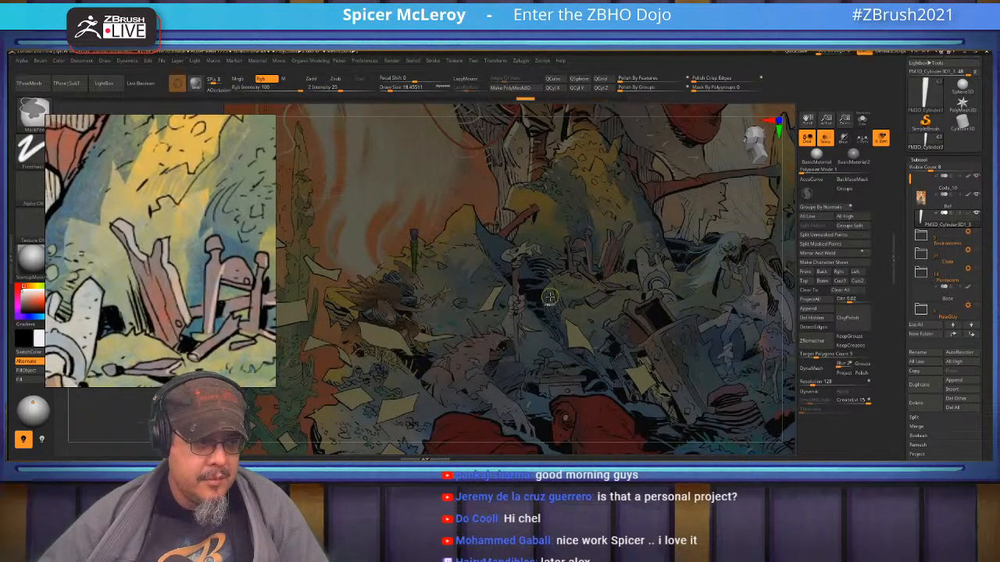
key("ctrl+shift")
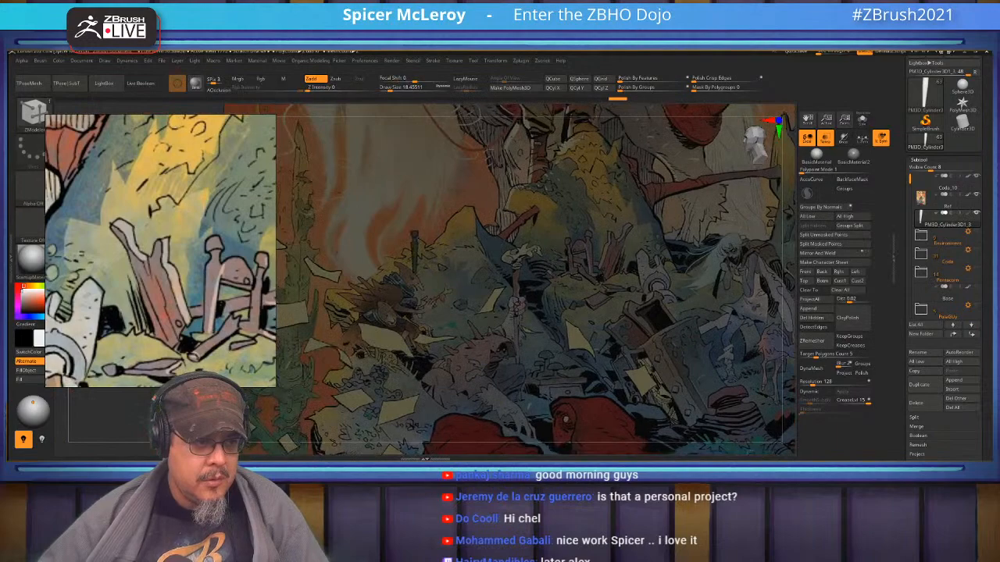
key("w")
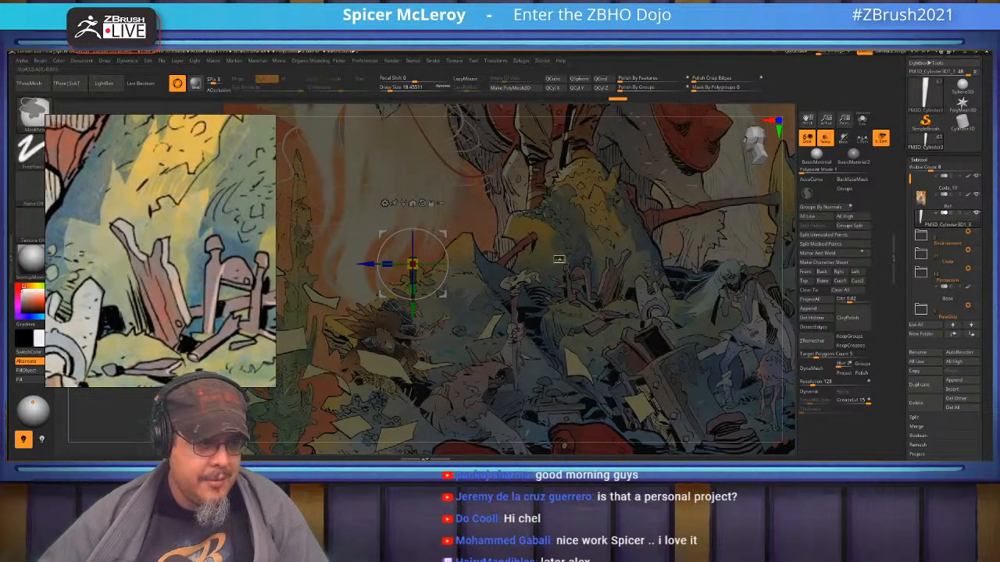
left_click_drag(385, 264, 529, 264)
right_click_drag(605, 192, 608, 256, "ctrl")
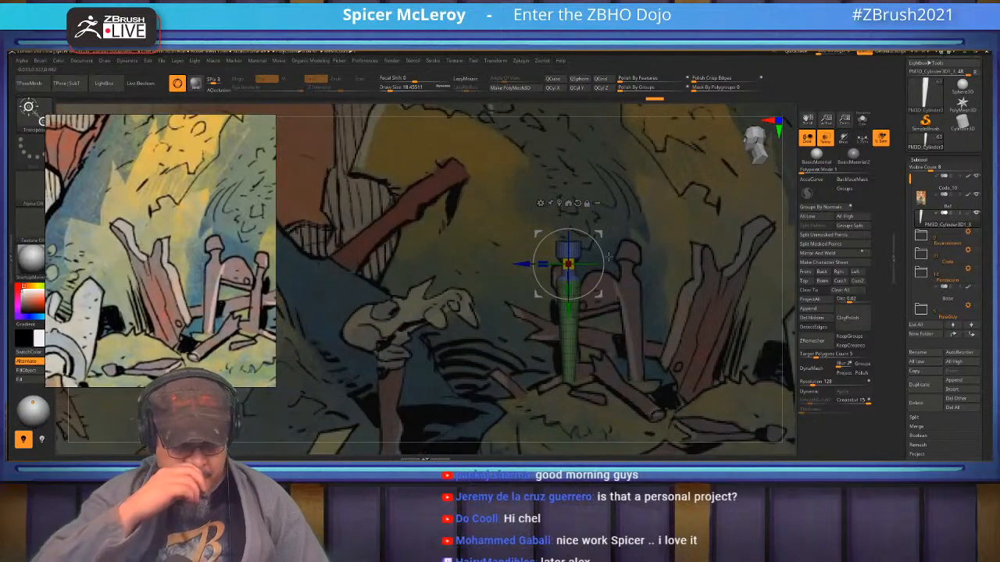
right_click_drag(559, 289, 538, 316, "ctrl")
left_click_drag(571, 243, 570, 239)
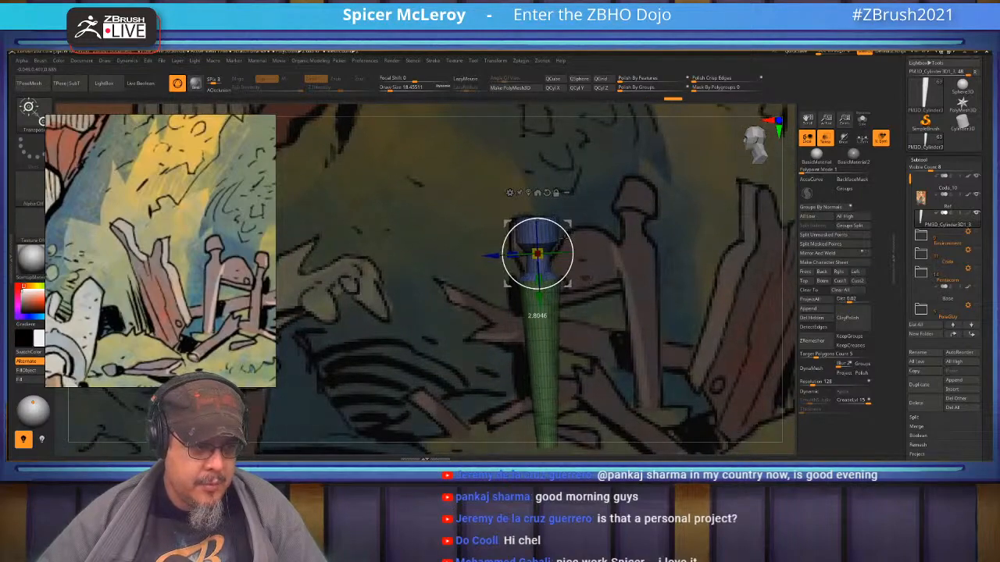
left_click_drag(491, 255, 486, 256)
right_click_drag(573, 313, 536, 255, "ctrl")
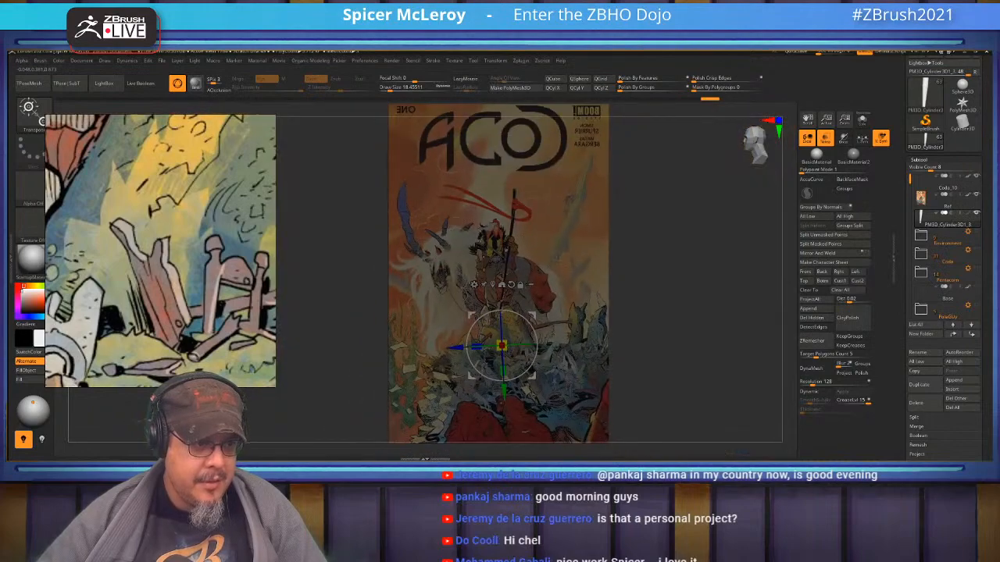
- Undo the recent post edits and check the post's depth against the cover plane from several angles
key("ctrl")
key("ctrl+z")
right_click_drag(557, 260, 359, 261)
right_click_drag(437, 266, 531, 269, "alt")
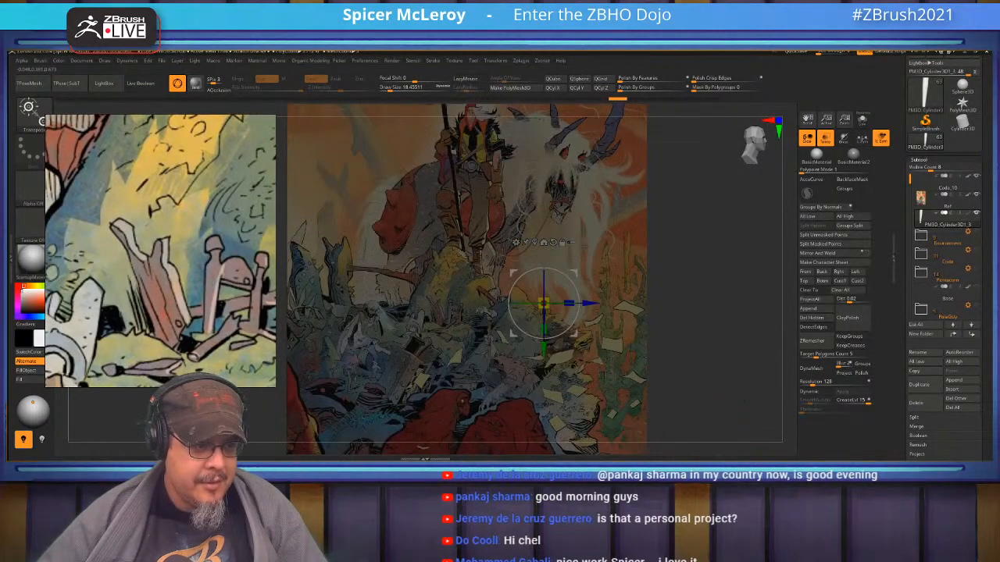
key("ctrl")
right_click_drag(547, 265, 670, 245)
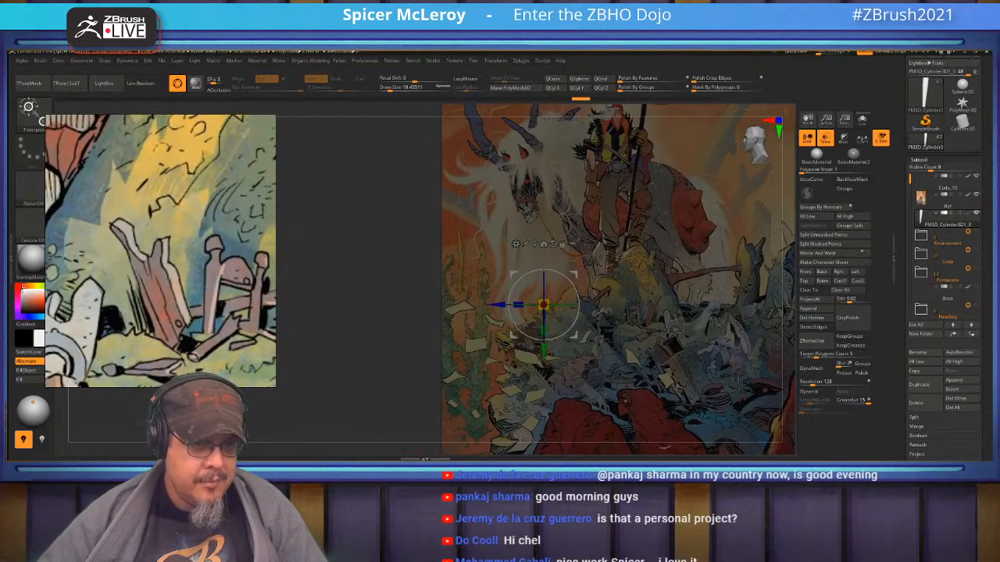
left_click(977, 176)
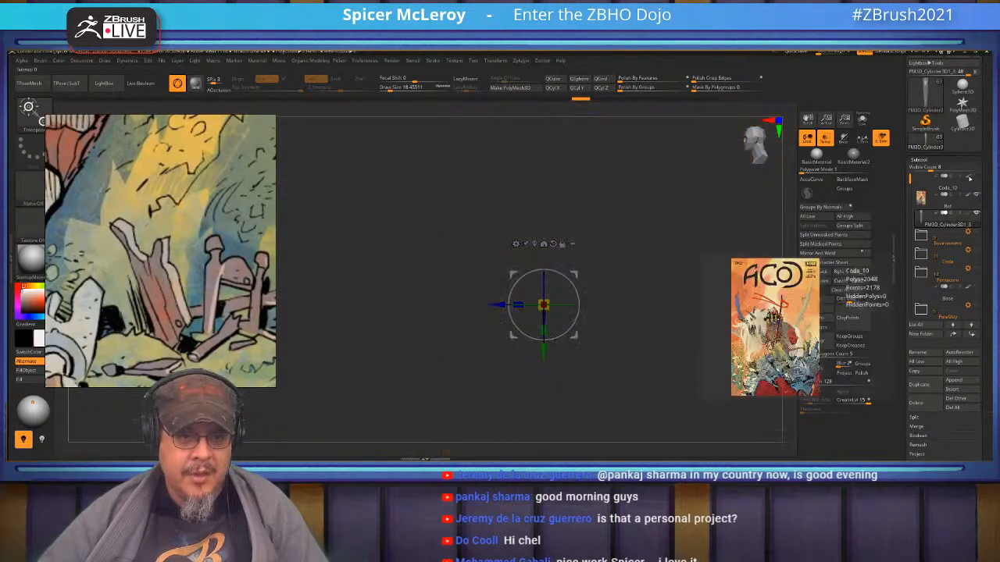
right_click_drag(613, 295, 682, 312)
right_click_drag(705, 268, 717, 294)
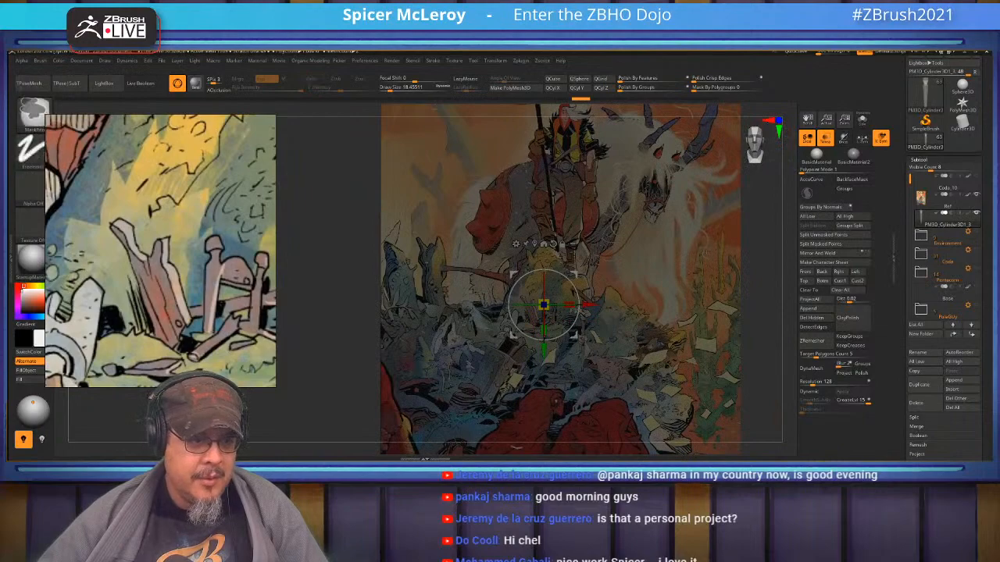
mouse_move(650, 266)
right_mouse_down()
mouse_move(699, 312)
mouse_move(711, 355)
right_mouse_up()
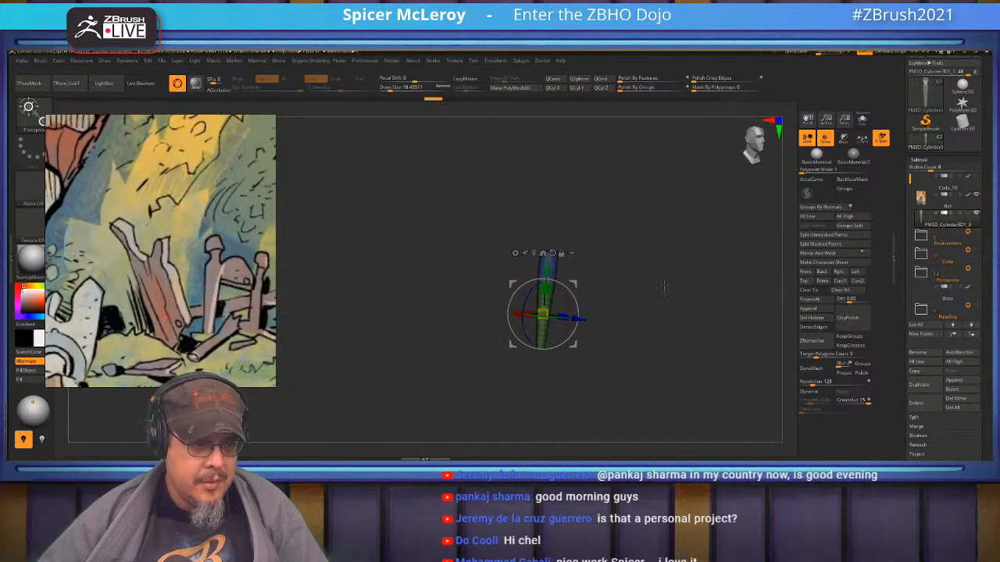
- Redo the post's head, neck and placement edits to bring it back over the illustrated fence
key("ctrl+shift+z")
key("ctrl+shift+z")
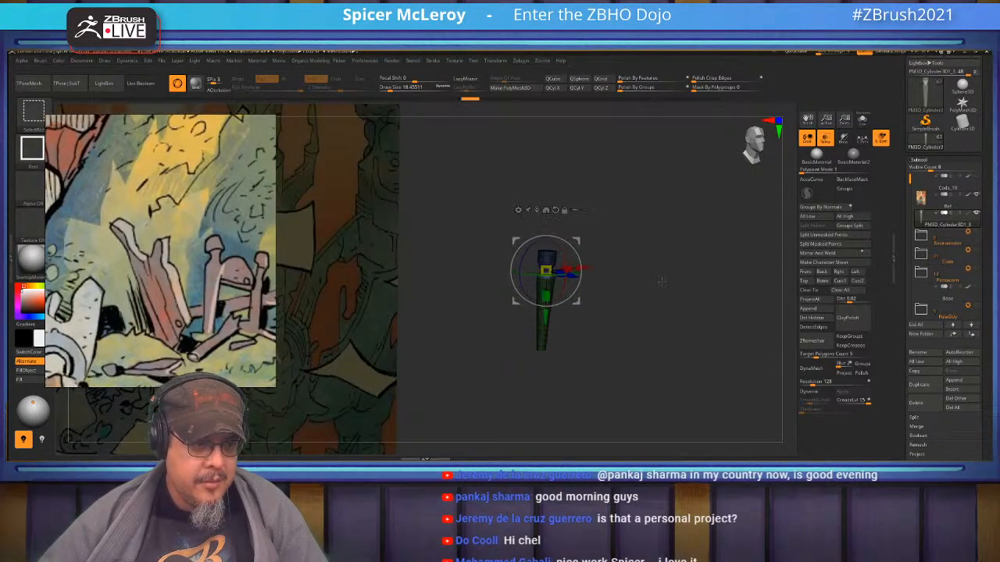
key("ctrl+shift+z")
key("ctrl+shift+z")
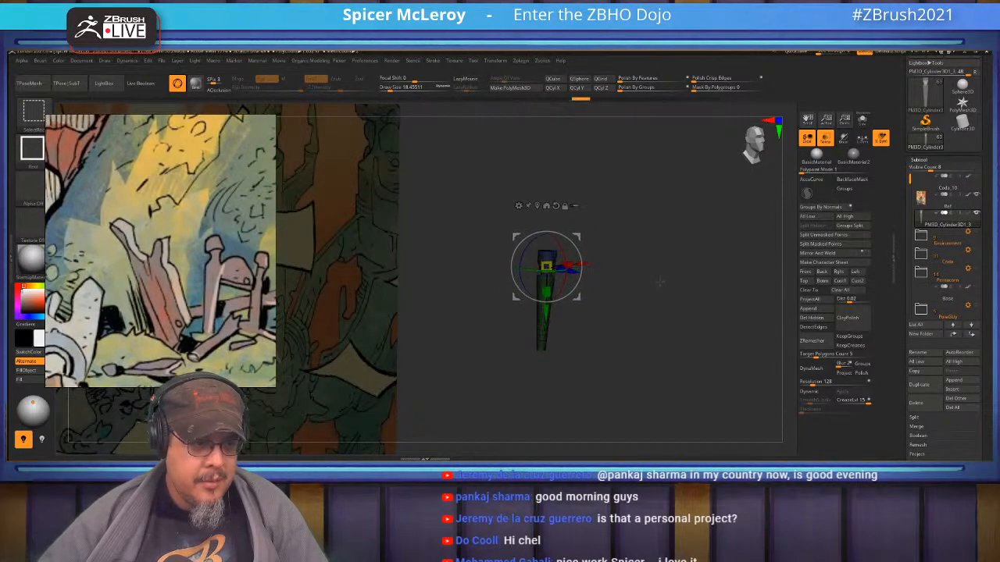
key("ctrl+shift+z")
key("ctrl+shift+z")
key("ctrl+shift+z")
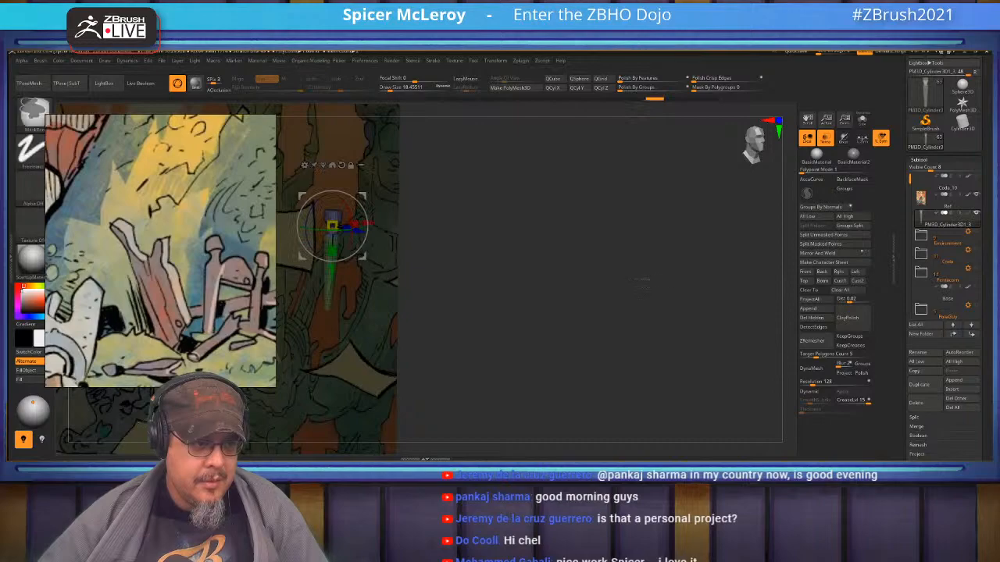
- Reshape the lower edge of the post's head with the Move Infinite Depth brush, using a draw size of about 8.4
mouse_move(351, 170)
left_mouse_down("alt")
mouse_move(580, 209)
mouse_move(564, 337)
left_mouse_up("alt")
key("q")
left_click_drag(642, 250, 661, 299, "alt")
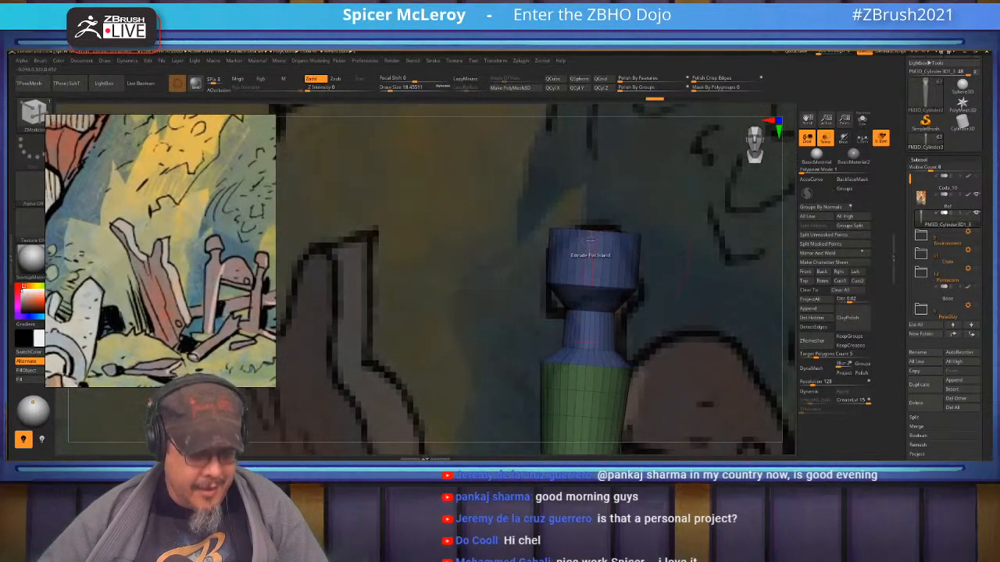
key("b")
key("m")
key("v")
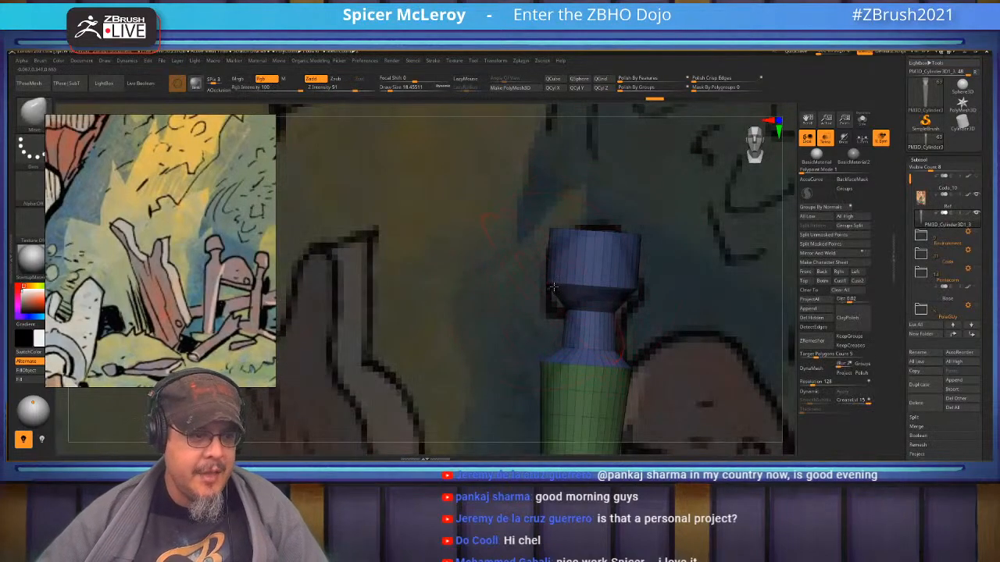
key("b")
key("m")
key("i")
left_click_drag(564, 288, 556, 308)
key("s")
left_click(593, 246)
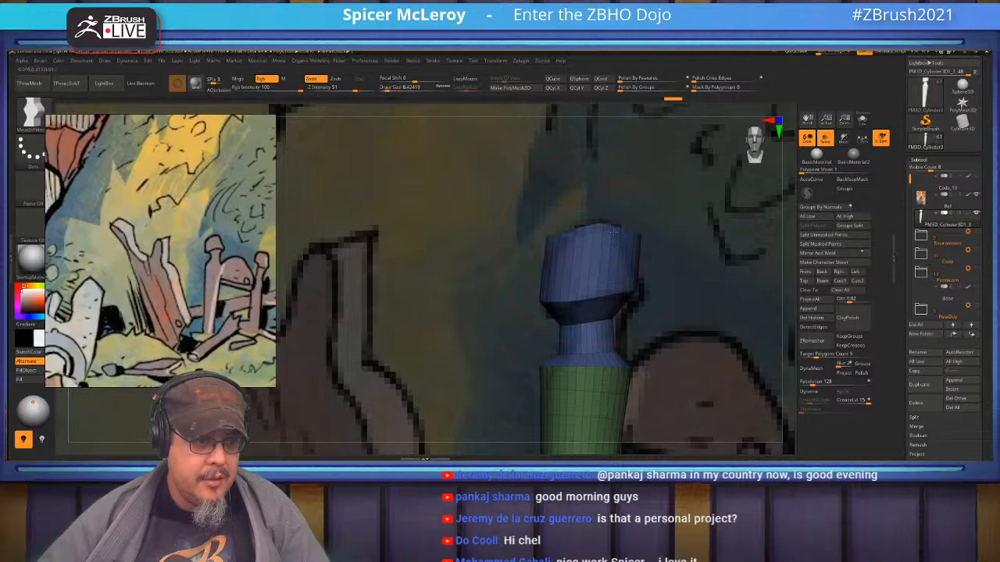
- Smooth the top of the post's head and pull its lower rim out to the drawn outline at draw size about 10.5
right_click_drag(589, 238, 589, 286)
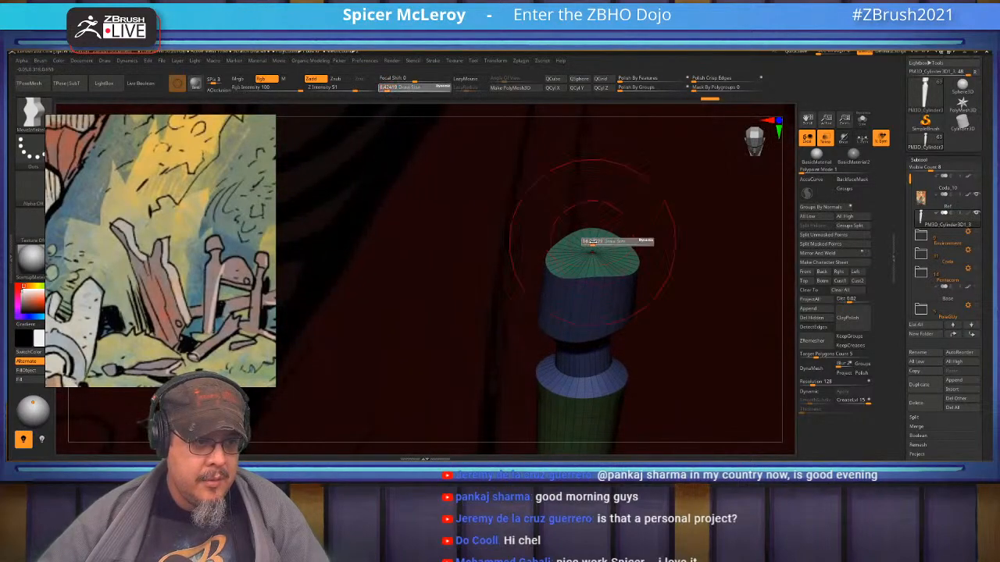
left_click_drag(590, 252, 593, 264, "shift")
right_click_drag(591, 264, 608, 225)
key("s")
left_click(626, 286)
key("s")
left_click(634, 289)
left_click_drag(643, 290, 658, 304)
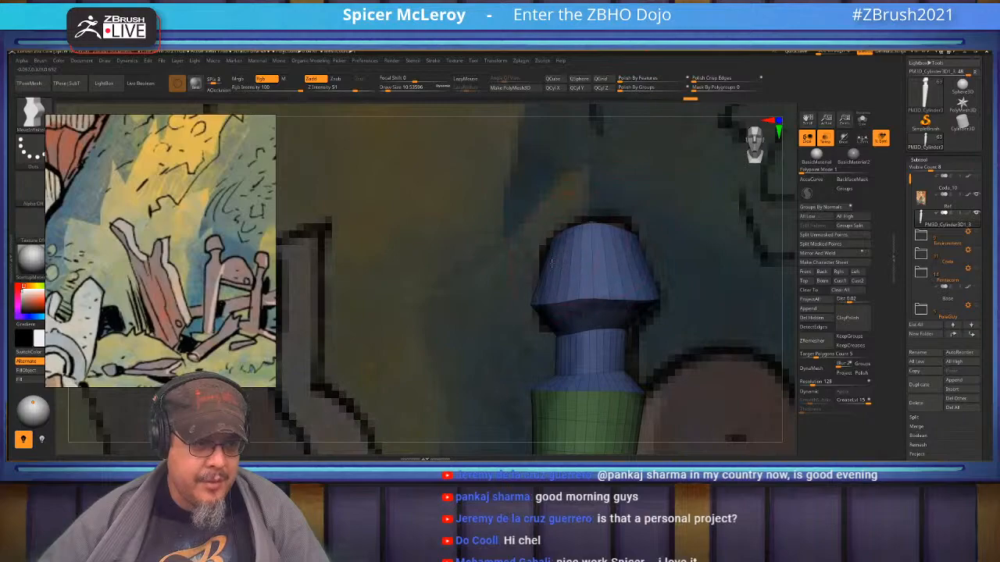
- Nudge the sides and underside of the post's head to follow the drawn outline and smooth its crown
left_click_drag(536, 310, 555, 279)
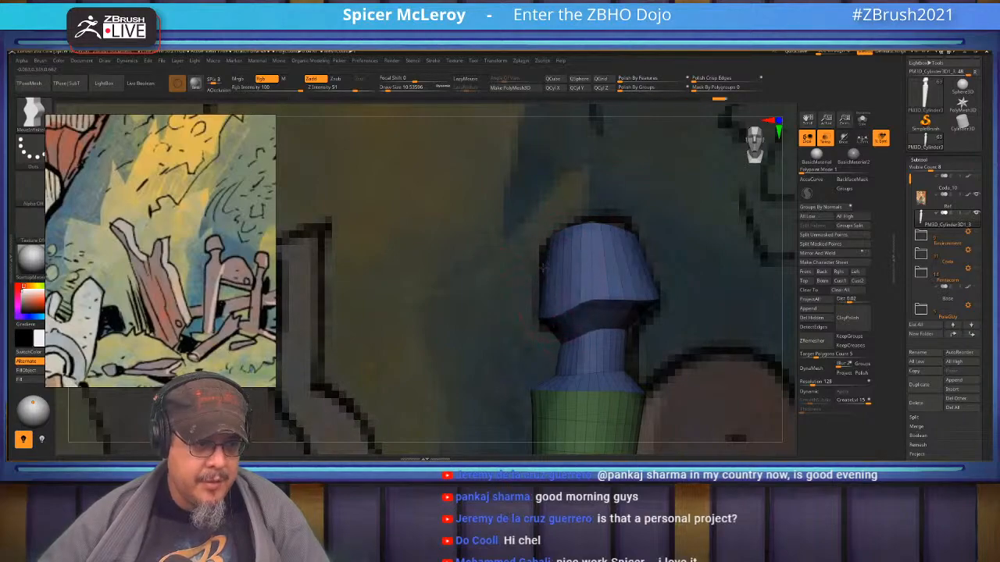
left_click_drag(596, 296, 596, 312)
left_click_drag(519, 321, 524, 280, "alt")
left_click_drag(580, 310, 581, 299)
left_click_drag(683, 274, 481, 284, "alt")
left_click_drag(627, 274, 627, 282)
mouse_move(678, 268)
left_mouse_down()
mouse_move(742, 268)
mouse_move(641, 271)
mouse_move(678, 270)
mouse_move(673, 246)
left_mouse_up()
mouse_move(586, 234)
left_mouse_down("shift")
mouse_move(564, 239)
mouse_move(586, 237)
left_mouse_up("shift")
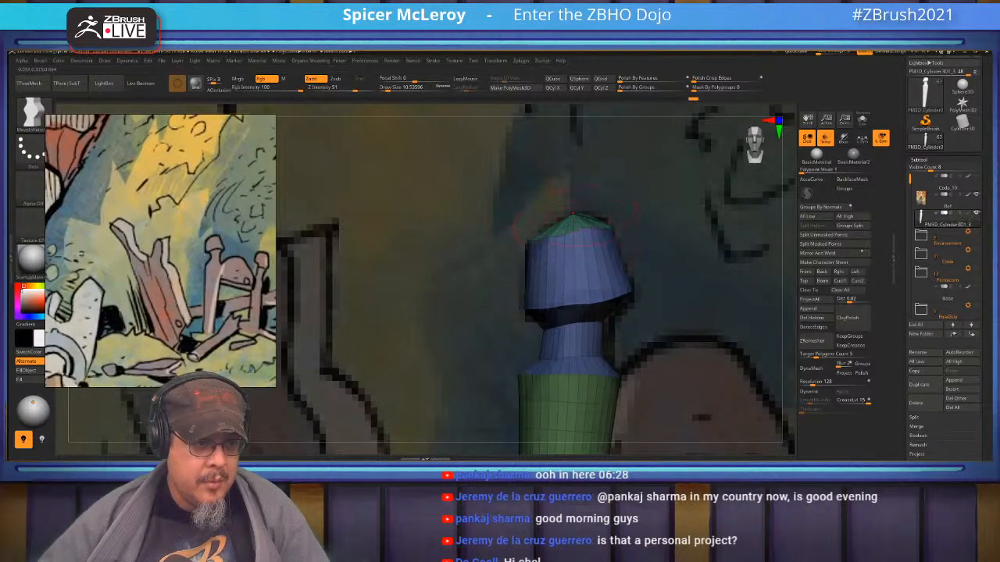
- Duplicate the post within its subtool and fit the copy over the fence's second, shorter illustrated post
left_click_drag(509, 414, 517, 254, "alt")
key("w")
left_click_drag(571, 206, 620, 389, "ctrl")
left_click_drag(650, 352, 652, 354)
key("q")
mouse_move(553, 245)
left_mouse_down("alt")
mouse_move(549, 278)
mouse_move(553, 243)
mouse_move(564, 280)
mouse_move(556, 248)
left_mouse_up("alt")
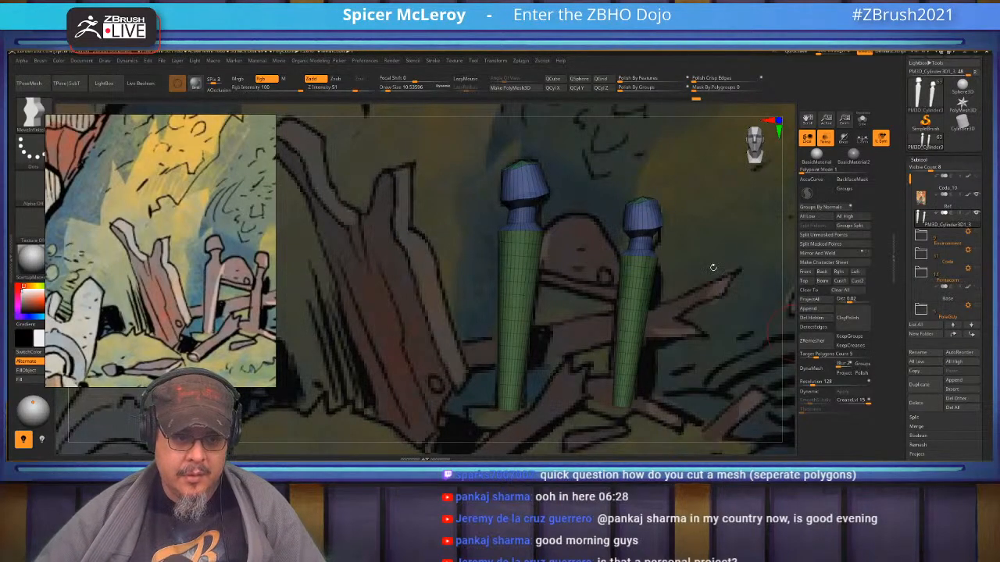
- Insert a cylinder subtool beneath the posts and convert it to a QCyl X mesh
left_click(951, 389)
left_click(770, 299)
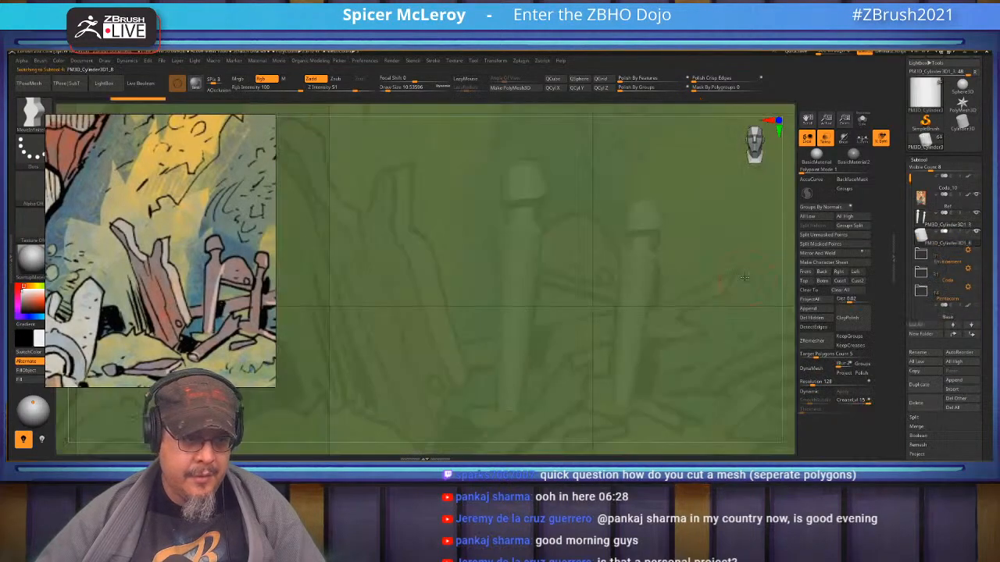
left_click(576, 88)
left_click(556, 89)
- Scale the inserted cylinder to about 0.25 and move it down between the two fence posts
left_click_drag(664, 188, 553, 269, "alt")
key("w")
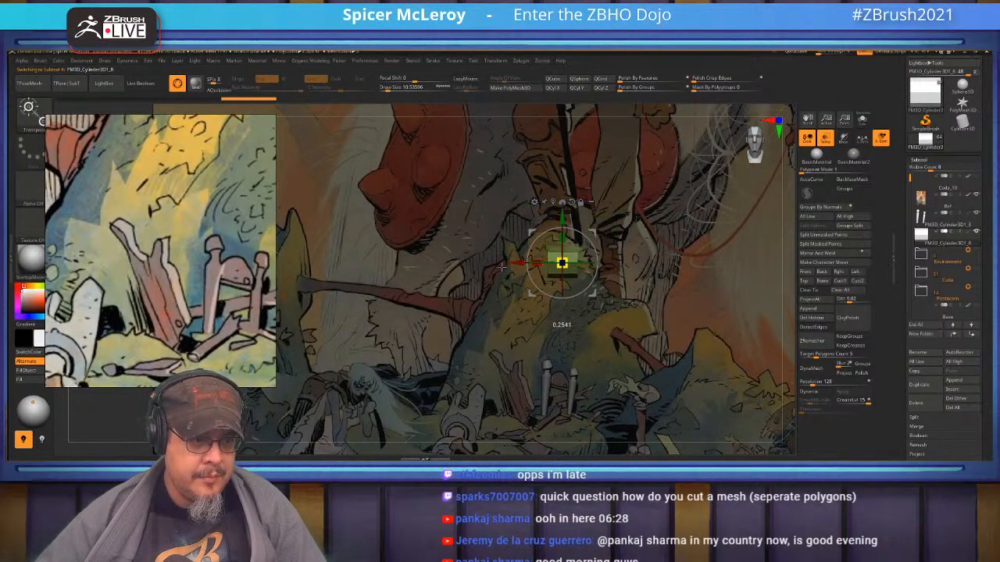
left_click_drag(563, 216, 563, 341)
left_click_drag(608, 262, 627, 189, "alt")
left_click_drag(626, 189, 646, 274)
mouse_move(646, 274)
left_mouse_down()
mouse_move(670, 294)
mouse_move(650, 336)
mouse_move(645, 258)
left_mouse_up()
left_click_drag(644, 336, 586, 279, "alt")
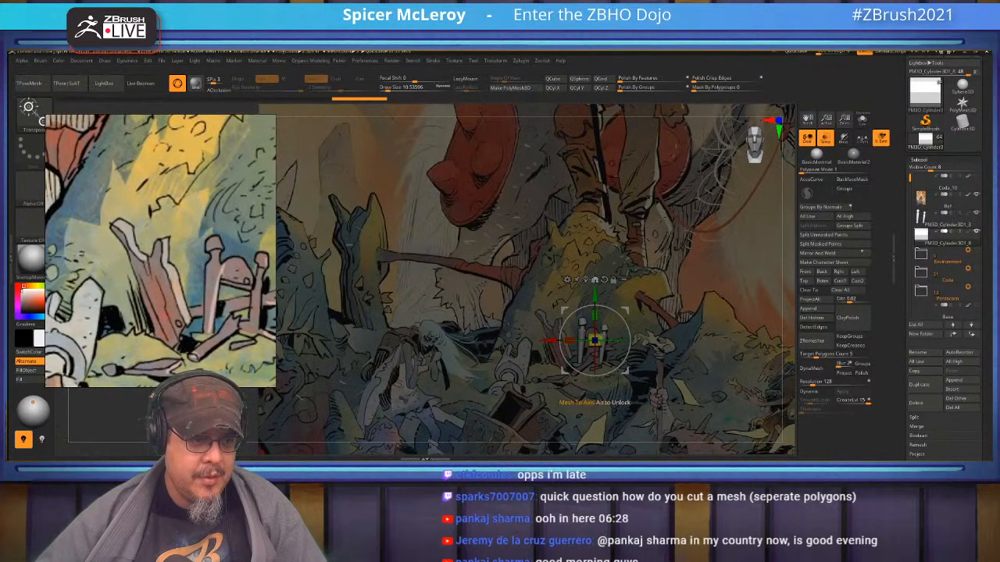
- Convert the inserted subtool to a QCube, scale it to about 0.33 and move it down between the posts
right_click_drag(594, 269, 595, 346, "alt")
left_click(553, 79)
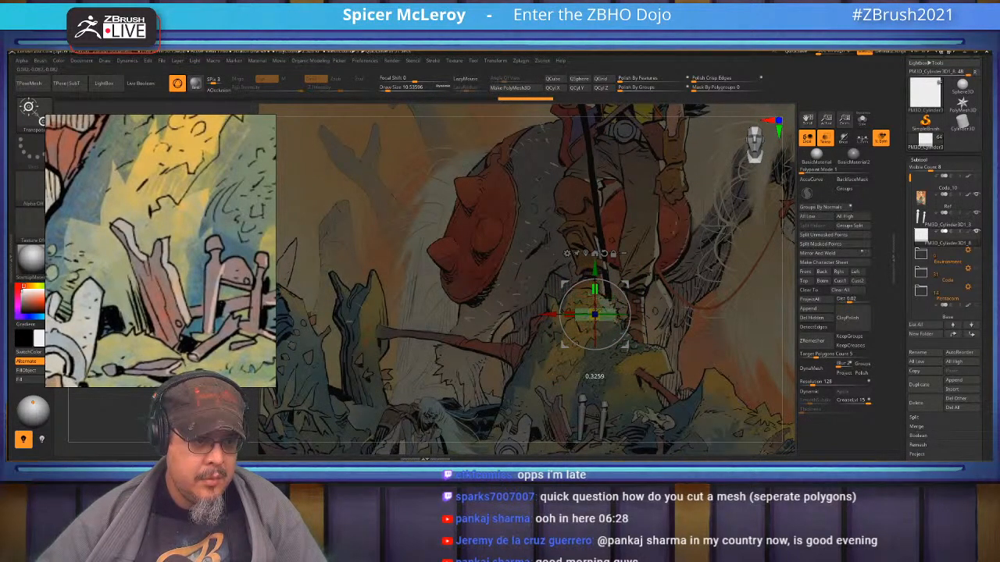
left_click_drag(594, 268, 594, 368)
right_click_drag(593, 368, 622, 269, "alt")
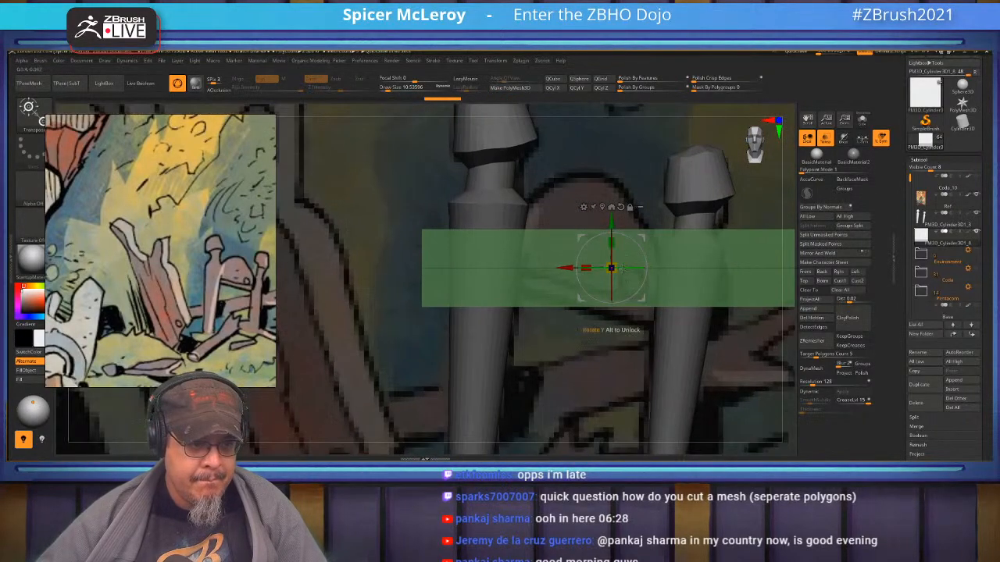
- Shrink, tilt and flatten the box into a thin rail sloping between the two posts along the illustrated crossbar
left_click_drag(614, 265, 611, 268)
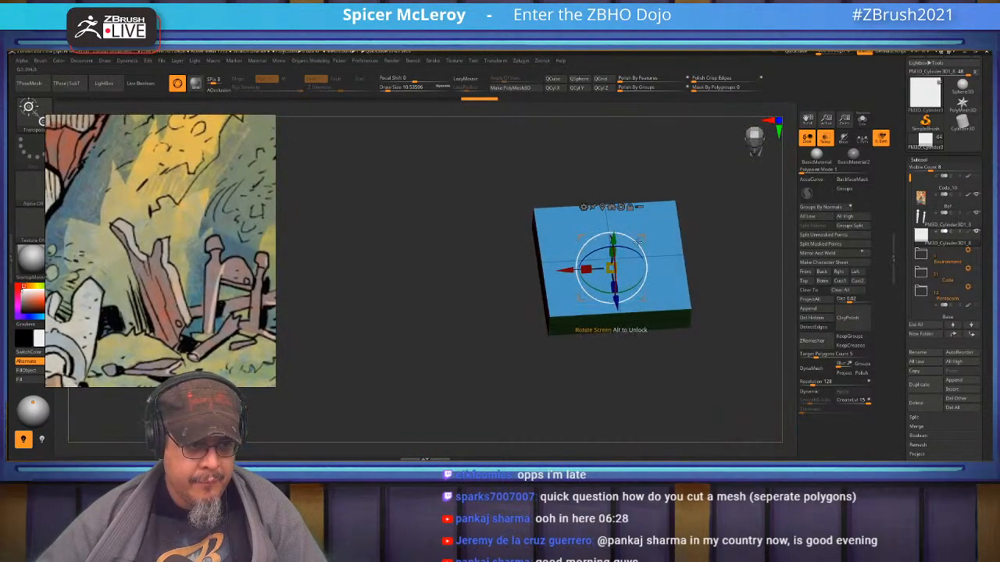
left_click_drag(617, 287, 602, 186)
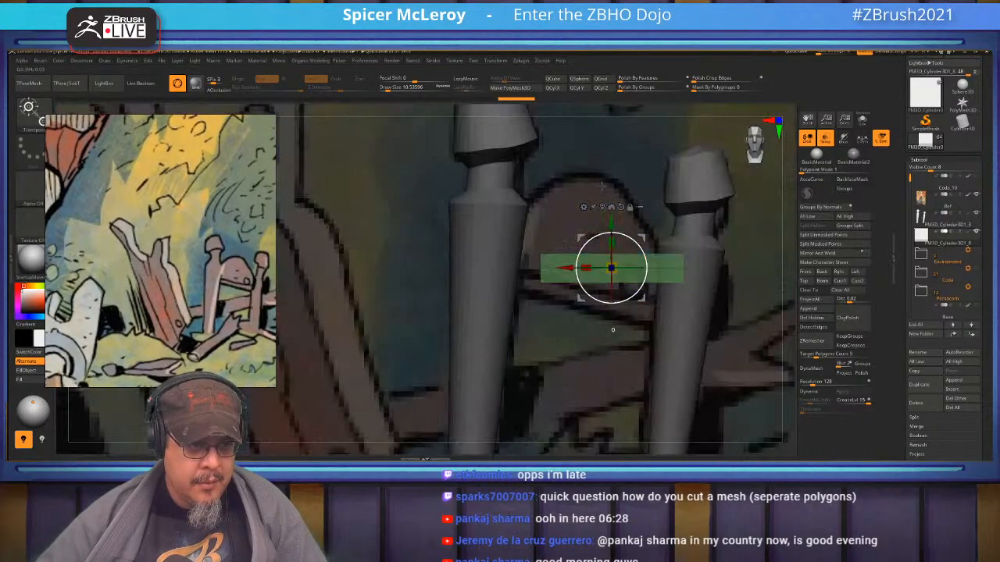
left_click_drag(640, 252, 643, 264)
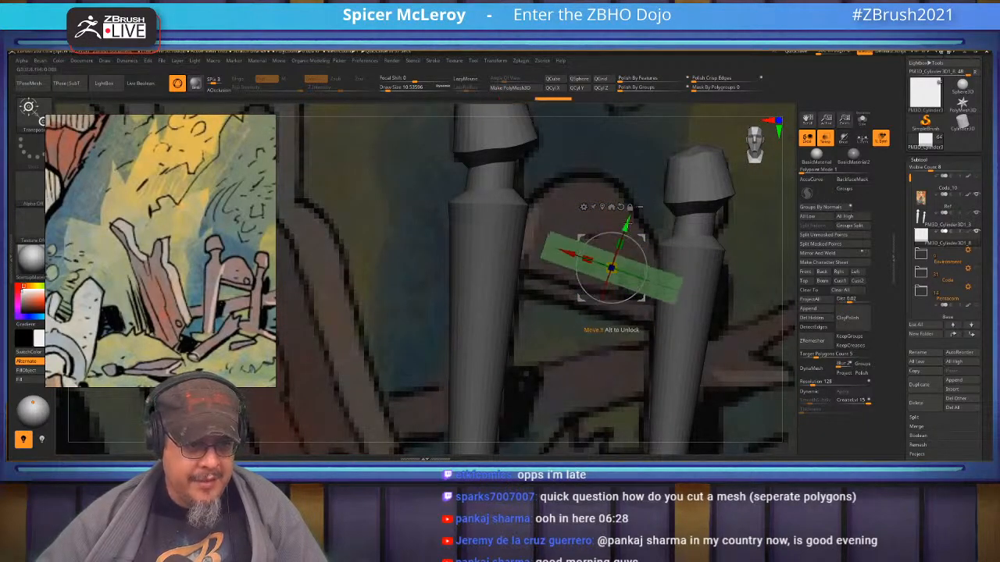
left_click_drag(626, 225, 614, 258)
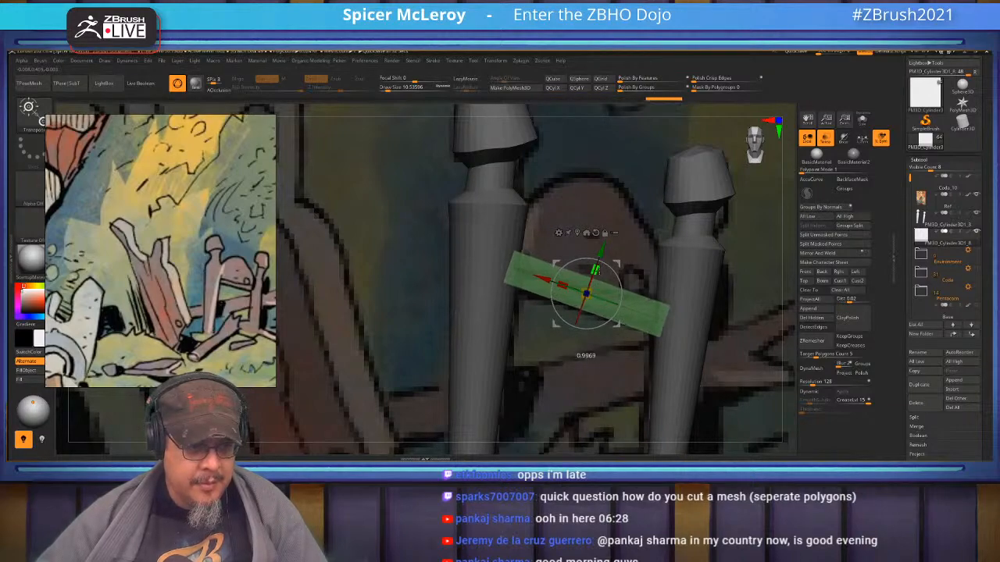
left_click_drag(614, 251, 610, 260)
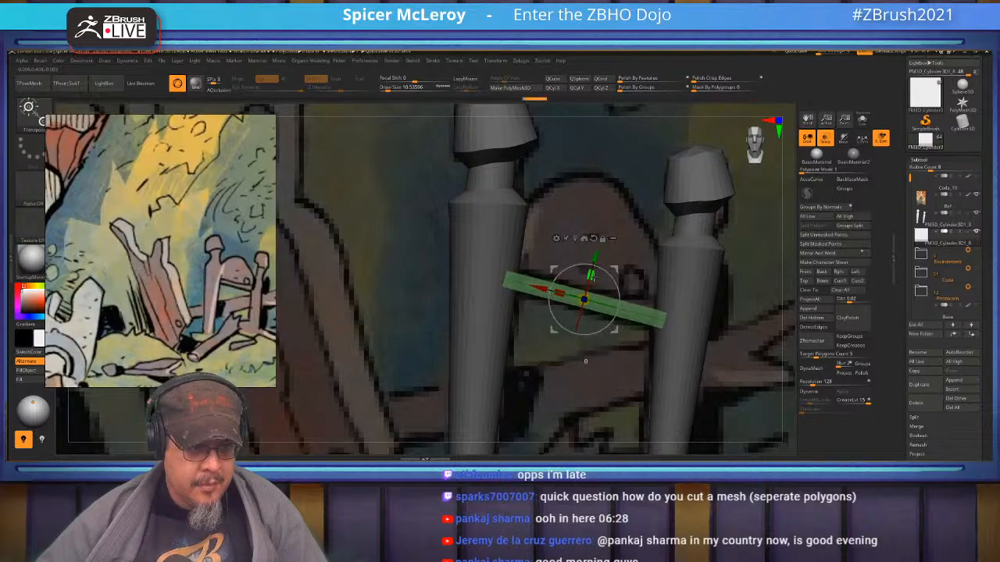
- Select the fence posts' subtool and nudge the post shafts toward the illustration at draw size about 21.6
key("q")
mouse_move(599, 214)
right_mouse_down("ctrl")
mouse_move(567, 229)
mouse_move(507, 233)
mouse_move(534, 206)
mouse_move(573, 252)
right_mouse_up("ctrl")
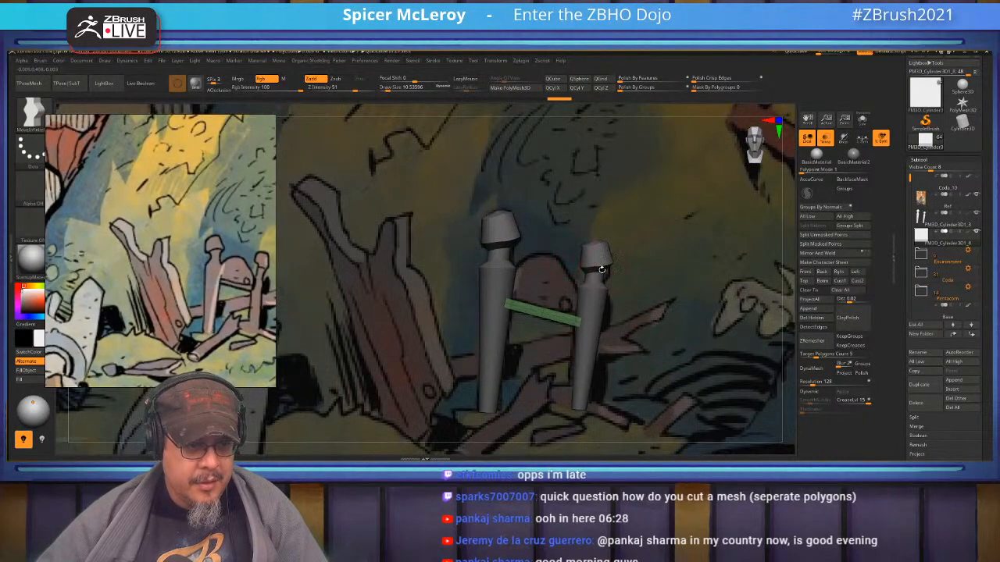
left_click(600, 269, "alt")
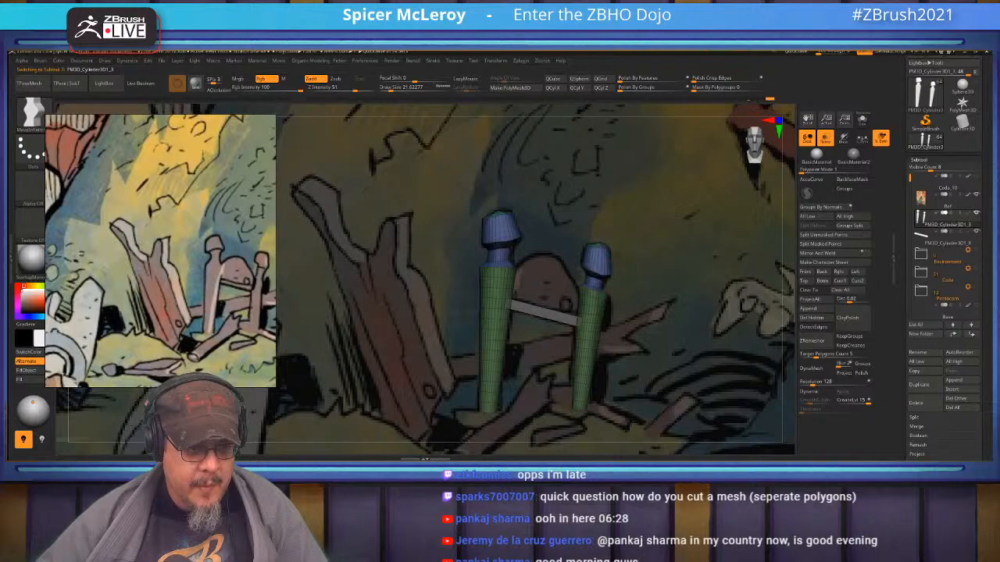
right_click_drag(562, 254, 573, 195, "alt")
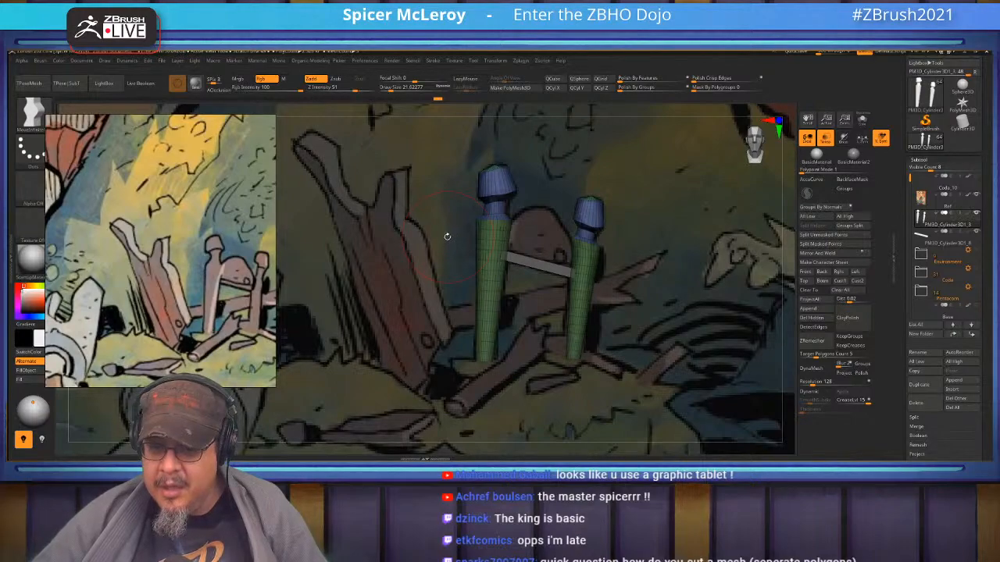
left_click_drag(629, 296, 664, 298)
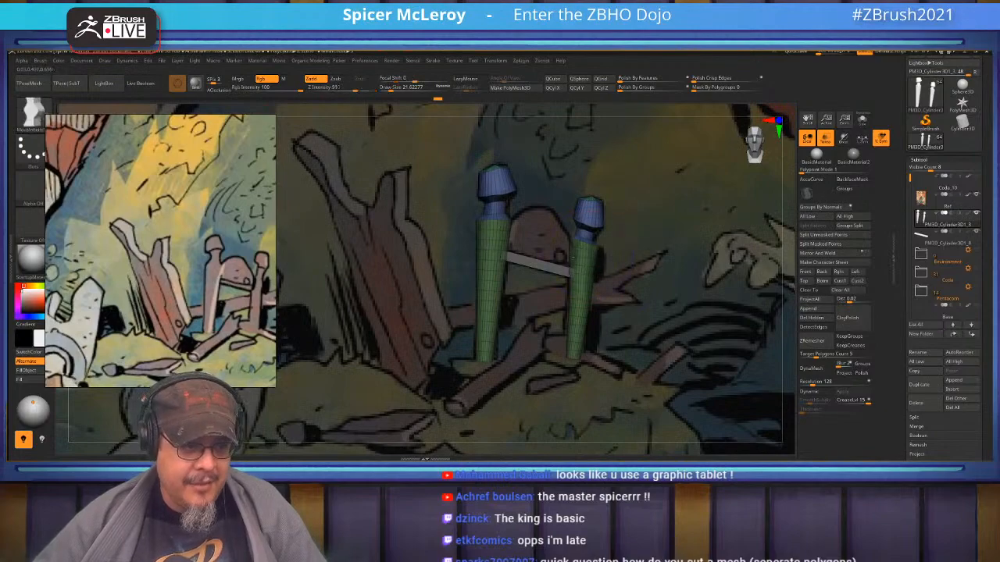
left_click_drag(551, 263, 539, 312, "alt")
left_click_drag(480, 274, 514, 283, "alt")
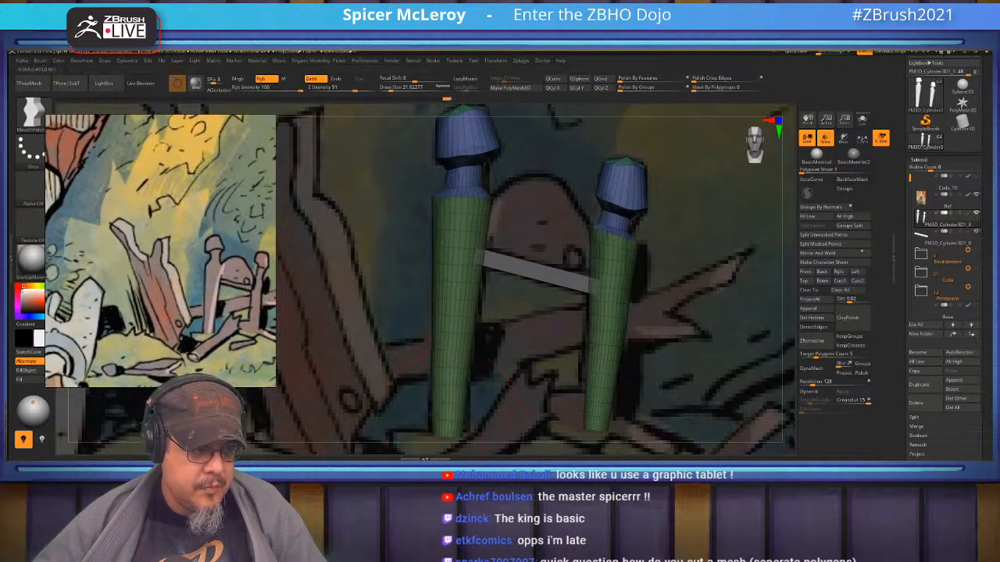
left_click_drag(458, 414, 469, 415)
left_click_drag(461, 347, 455, 342)
- Smooth the head and neck of the taller post
right_click_drag(462, 267, 483, 310, "alt")
right_click_drag(502, 203, 496, 266, "alt")
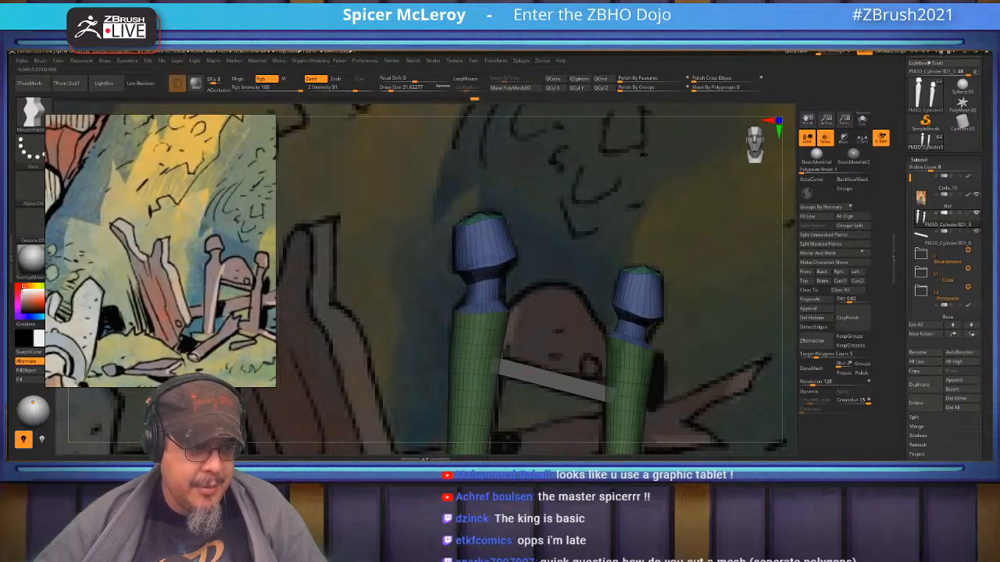
mouse_move(483, 267)
left_mouse_down("shift")
mouse_move(500, 290)
mouse_move(525, 277)
mouse_move(476, 284)
mouse_move(502, 283)
mouse_move(504, 338)
mouse_move(473, 296)
mouse_move(483, 278)
mouse_move(511, 303)
mouse_move(510, 228)
mouse_move(462, 233)
left_mouse_up("shift")
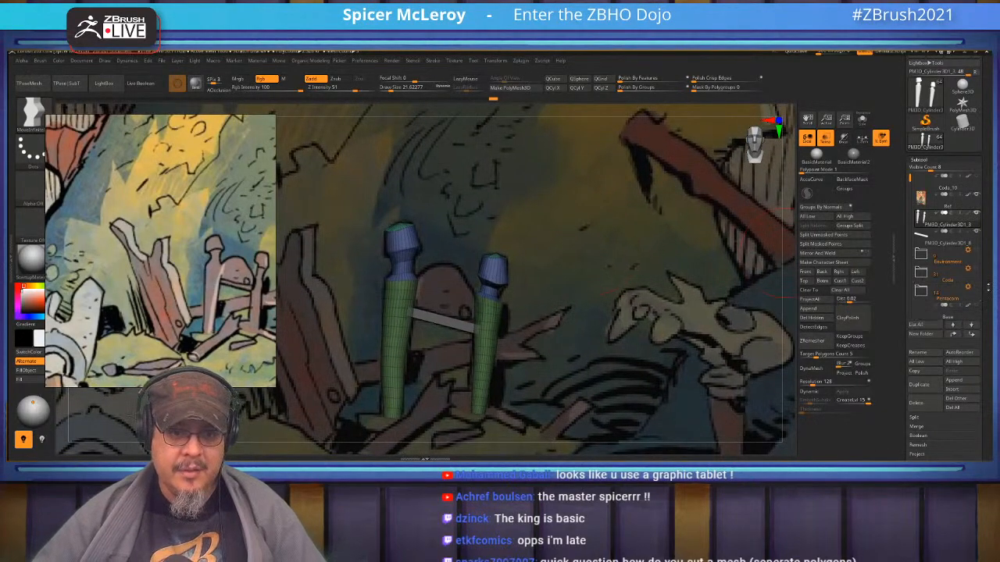
- Make a polymesh from the 3D cylinder, convert it to a Z-axis QCyl and thin it into a flat disc
left_click_drag(985, 264, 985, 328)
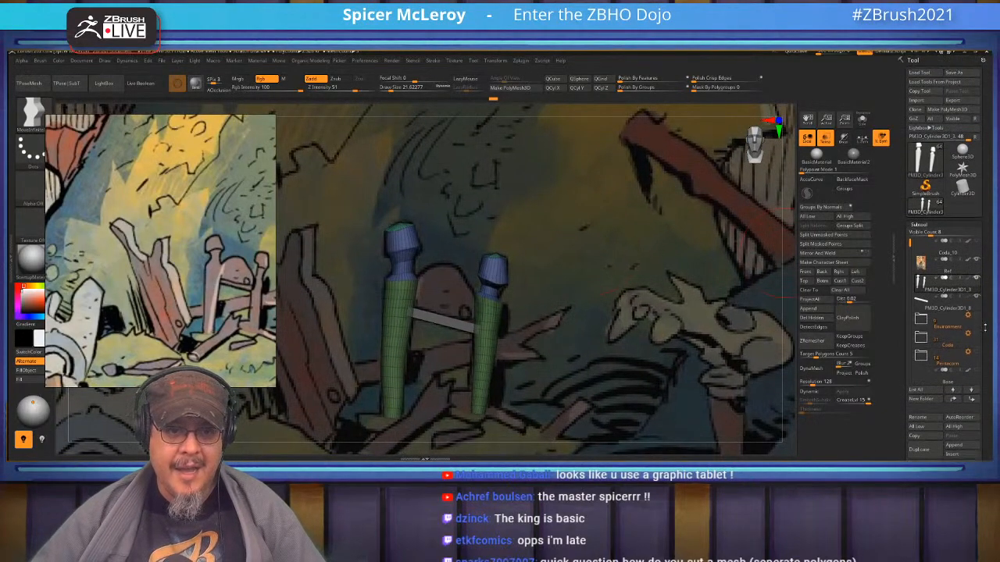
left_click(963, 188)
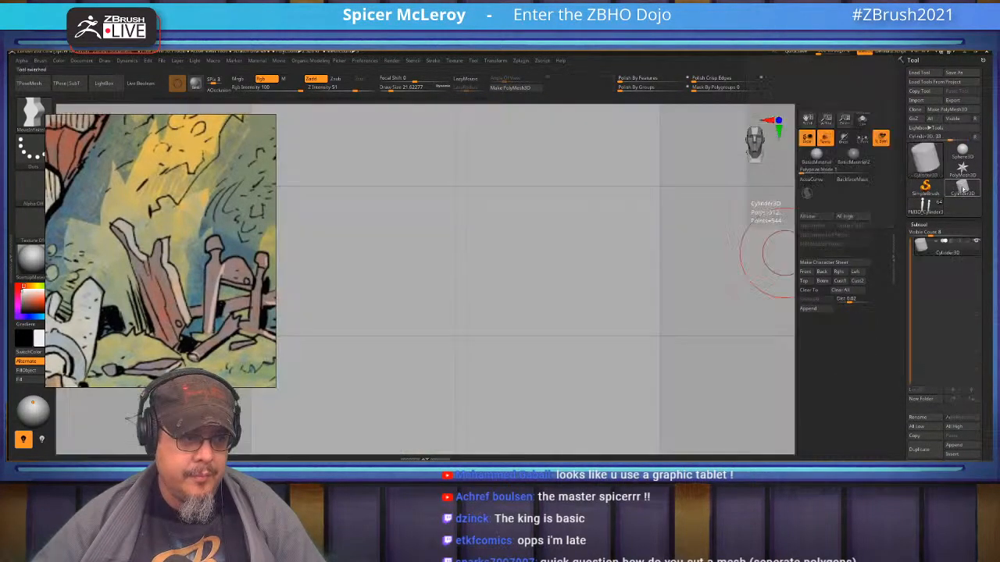
left_click(519, 89)
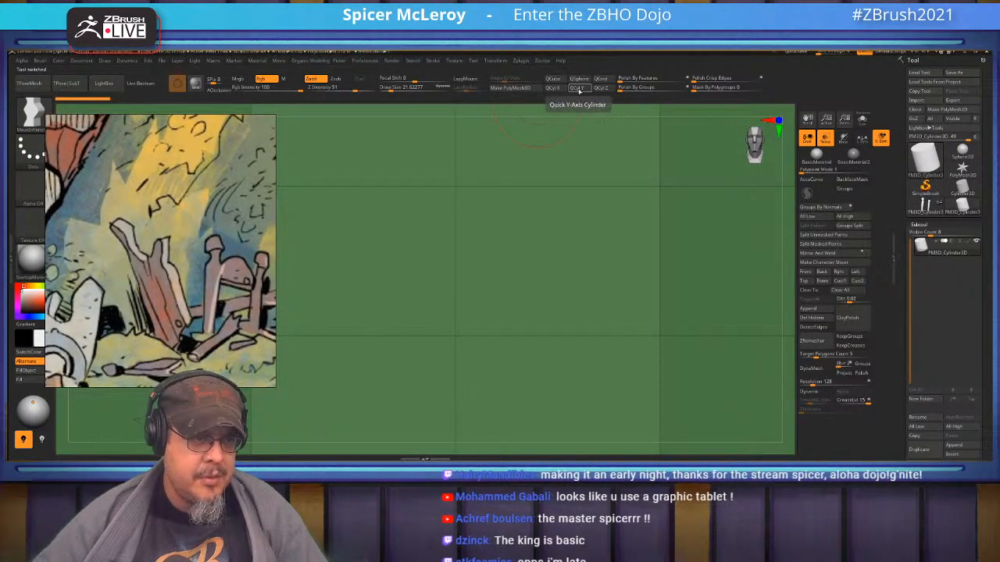
left_click(579, 88)
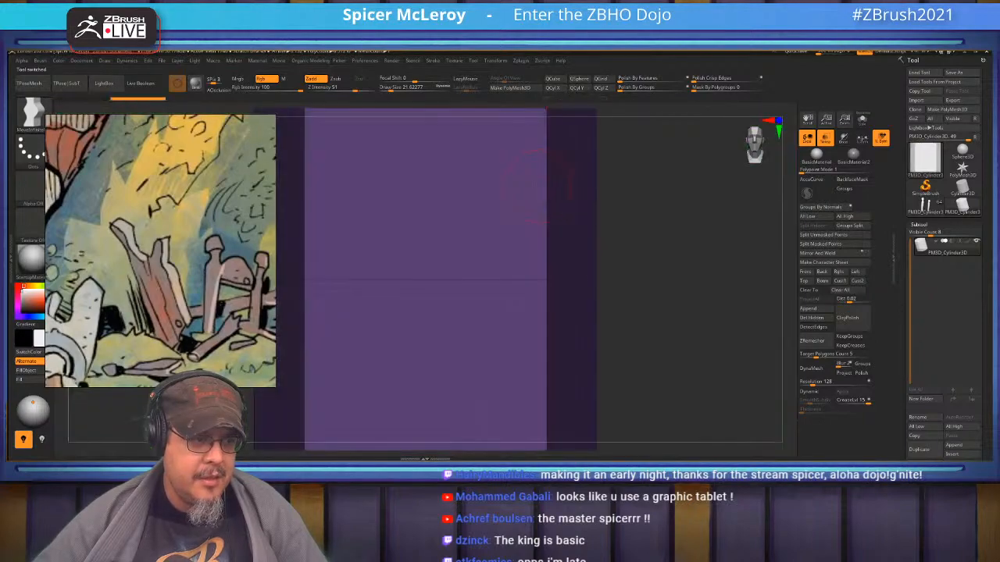
left_click_drag(672, 230, 716, 242, "alt")
left_click(602, 90)
key("w")
left_click_drag(540, 321, 467, 325)
key("q")
mouse_move(709, 214)
left_mouse_down()
mouse_move(646, 195)
mouse_move(643, 206)
left_mouse_up()
mouse_move(642, 207)
left_mouse_down("alt")
mouse_move(636, 179)
mouse_move(646, 216)
left_mouse_up("alt")
- Apply a gizmo deformer to the disc and collapse its lower half up to the centreline, leaving a half-round panel
key("w")
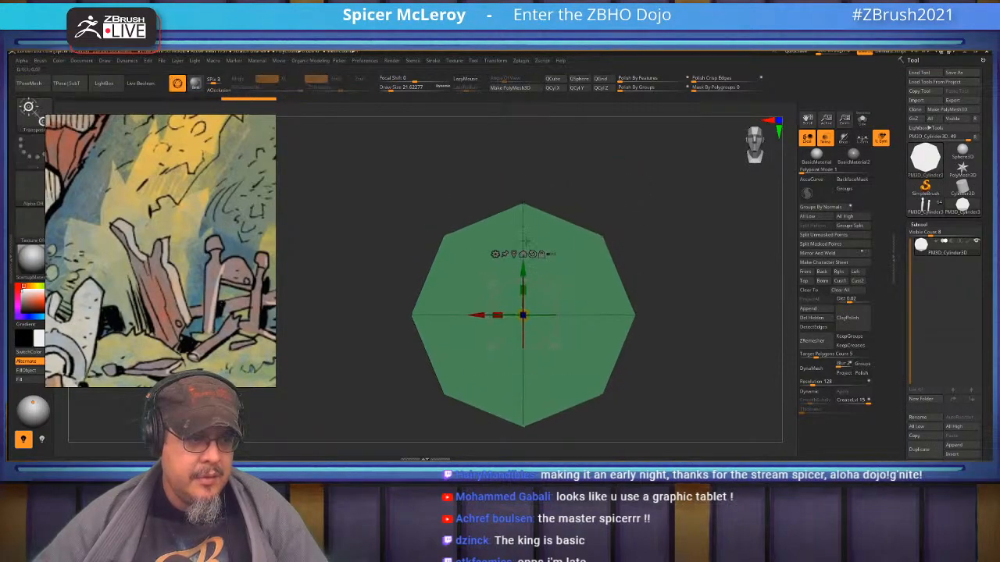
left_click(494, 252)
left_click(502, 299)
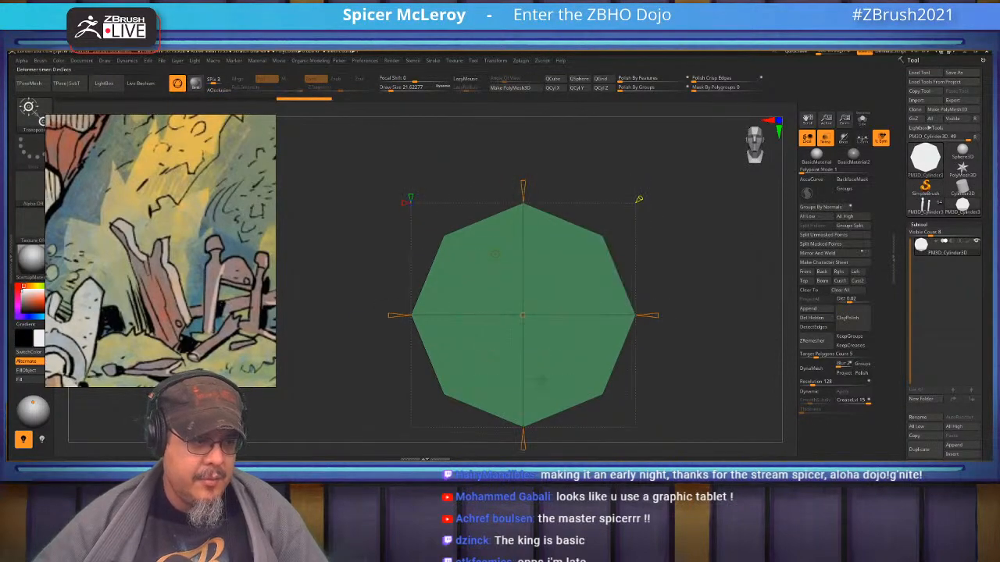
left_click_drag(522, 439, 529, 290)
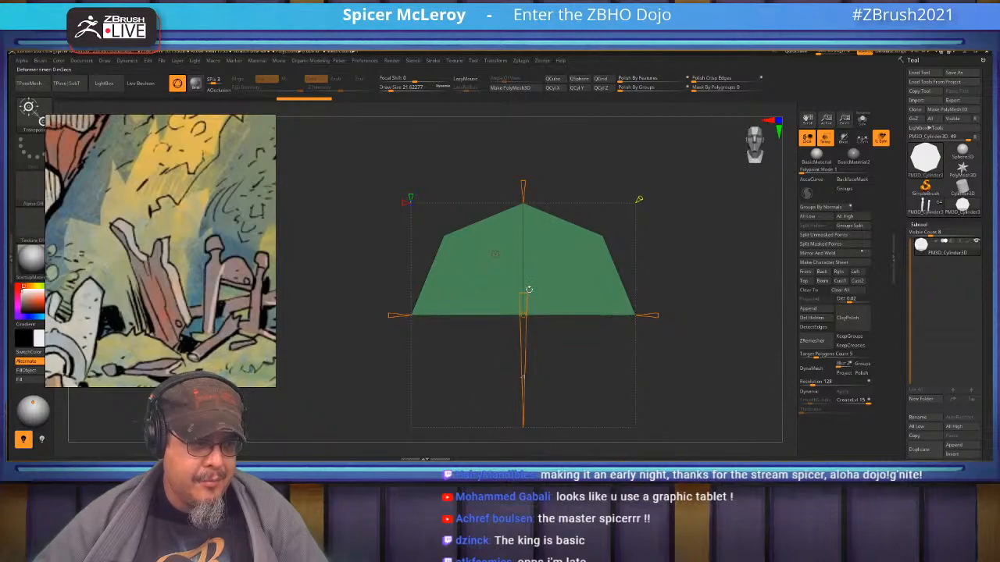
key("q")
left_click_drag(682, 279, 682, 176)
left_click_drag(682, 234, 682, 253, "alt")
left_click_drag(605, 237, 509, 359, "alt")
- Round the half-disc panel with dynamic subdivision and accept the deformer
key("d")
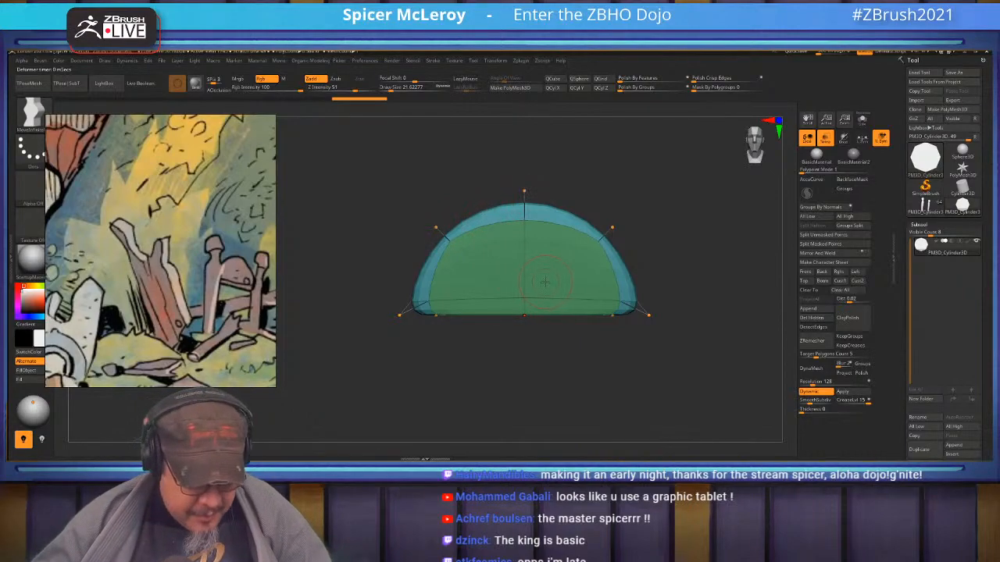
key("space")
left_click(523, 350)
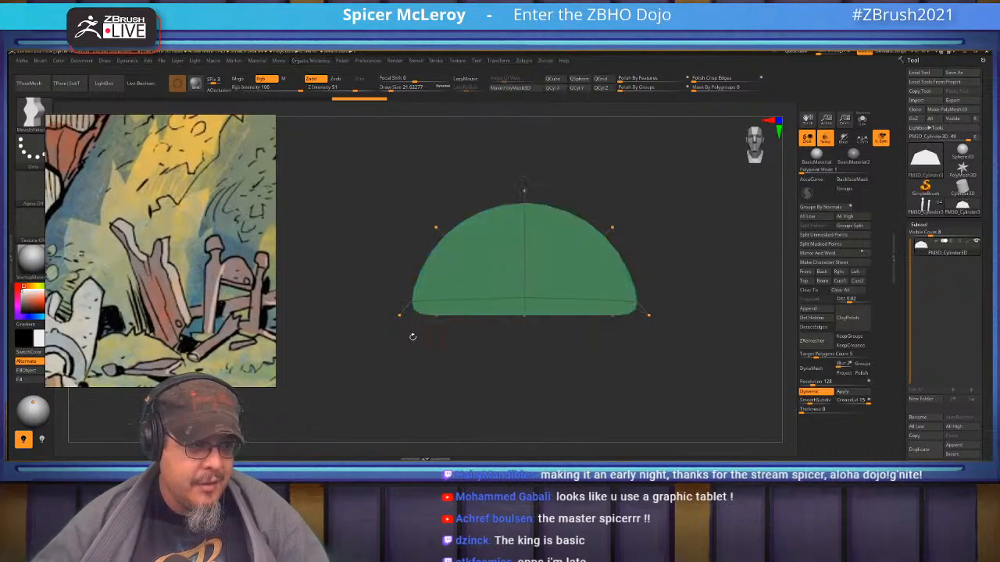
left_click_drag(515, 351, 539, 385, "alt")
mouse_move(543, 382)
left_mouse_down()
mouse_move(625, 377)
mouse_move(559, 379)
left_mouse_up()
left_click_drag(704, 229, 685, 243, "alt")
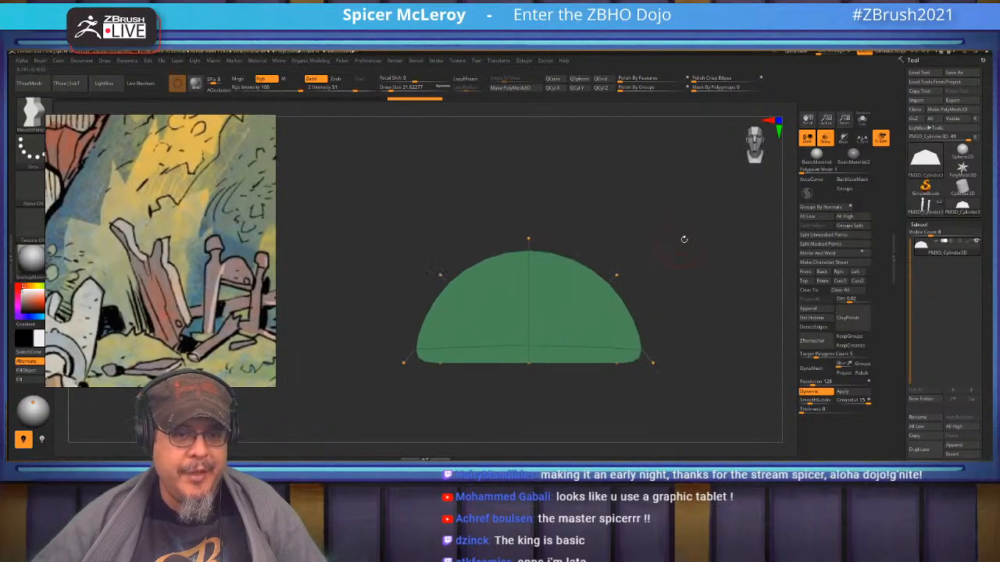
- Return to the fence scene, select the rail subtool and insert the half-round panel as a new subtool below it
left_click(925, 205)
key("f")
left_click_drag(579, 383, 614, 307, "alt")
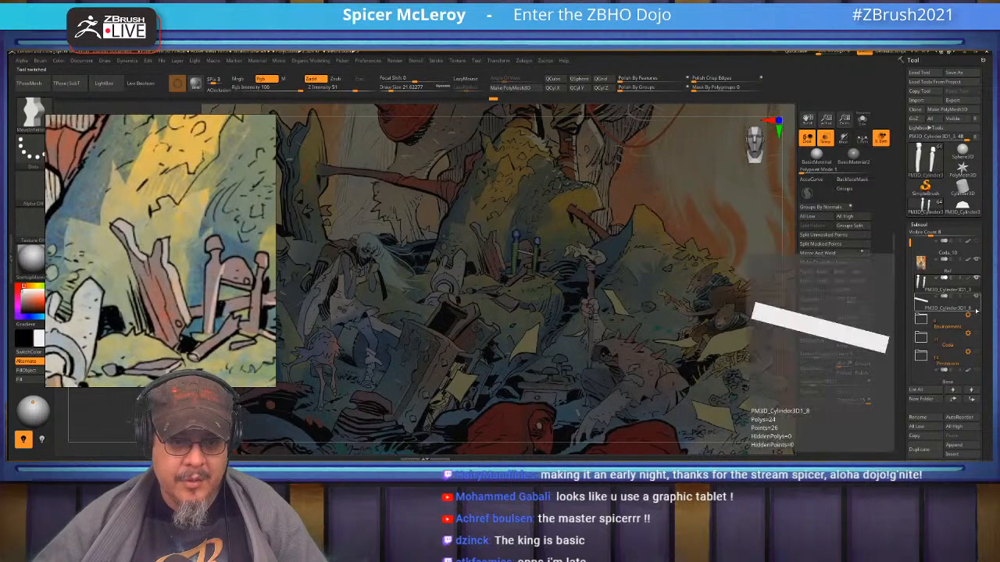
left_click(957, 309)
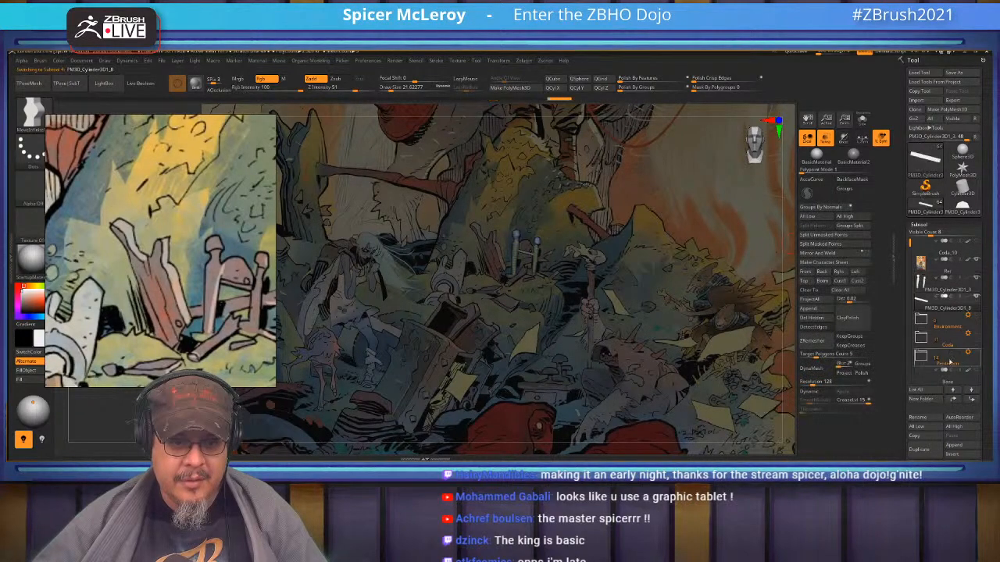
left_click(960, 451)
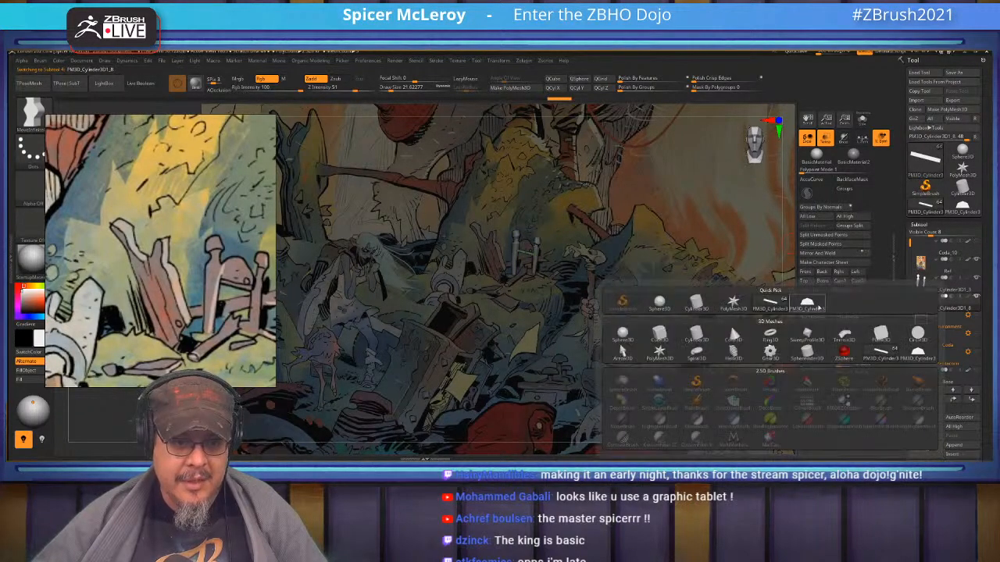
left_click_drag(707, 223, 677, 251, "alt")
- Scale the half-round panel to about 0.23, move it between the posts and tilt it to sit along the sloping rail
key("w")
key("w")
left_click_drag(639, 183, 667, 355)
left_click_drag(628, 438, 645, 279, "alt")
left_click_drag(630, 325, 440, 315)
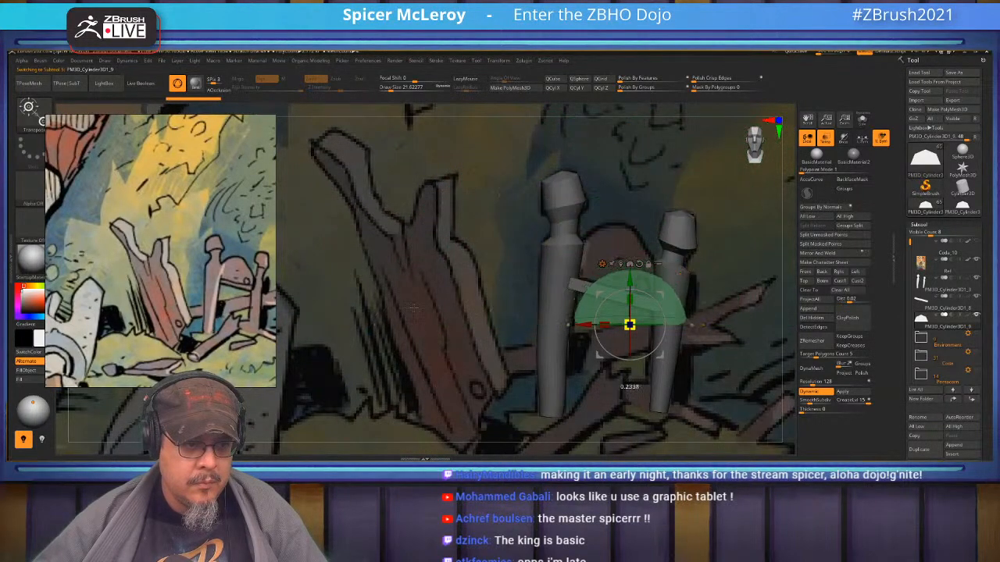
left_click_drag(652, 296, 645, 263)
left_click_drag(591, 286, 612, 292)
left_click_drag(627, 248, 628, 245)
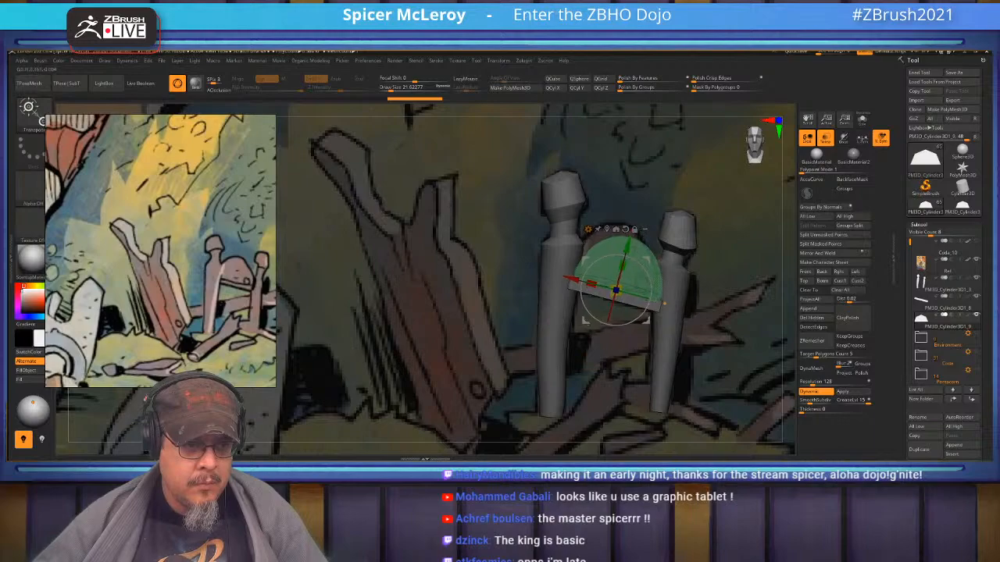
right_click_drag(653, 257, 596, 288)
left_click_drag(592, 295, 604, 293)
key("q")
- Set the draw size to about 26.9 and pull the panel's arch and sides out toward the illustrated outline
right_click_drag(653, 240, 719, 221)
right_click_drag(664, 250, 690, 236, "ctrl")
key("s")
left_click_drag(662, 224, 665, 224)
left_click_drag(607, 211, 587, 195)
left_click_drag(573, 263, 577, 270)
left_click_drag(652, 192, 637, 179)
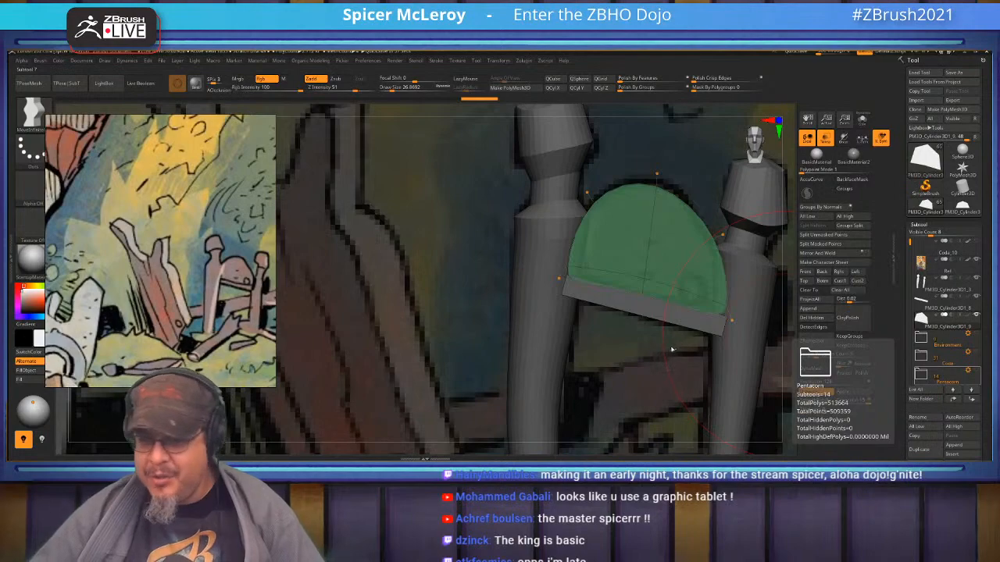
- Refine the panel's arch and lower corners to fit the rail, and turn off the polyframe
left_click_drag(649, 394, 734, 321)
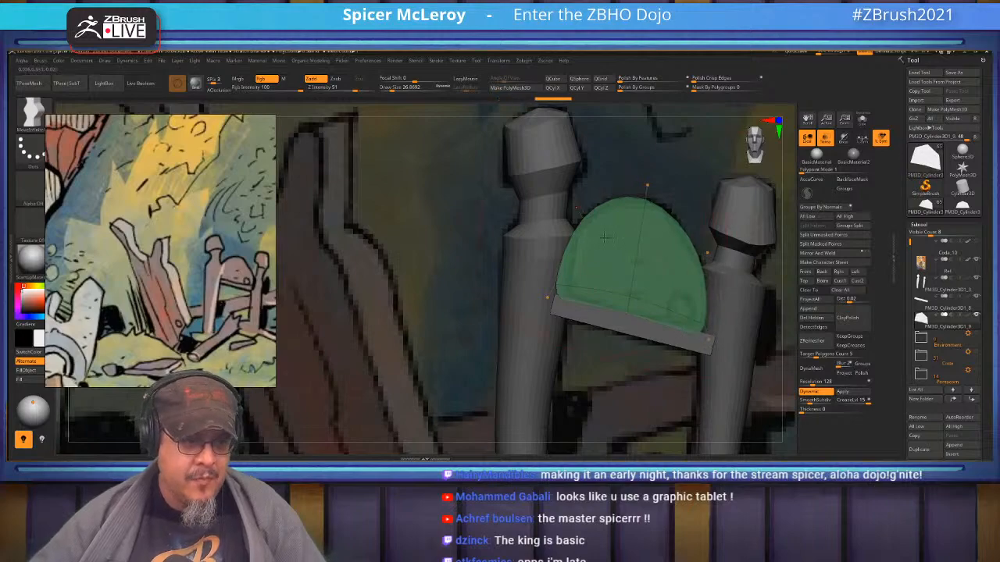
left_click_drag(569, 302, 609, 268)
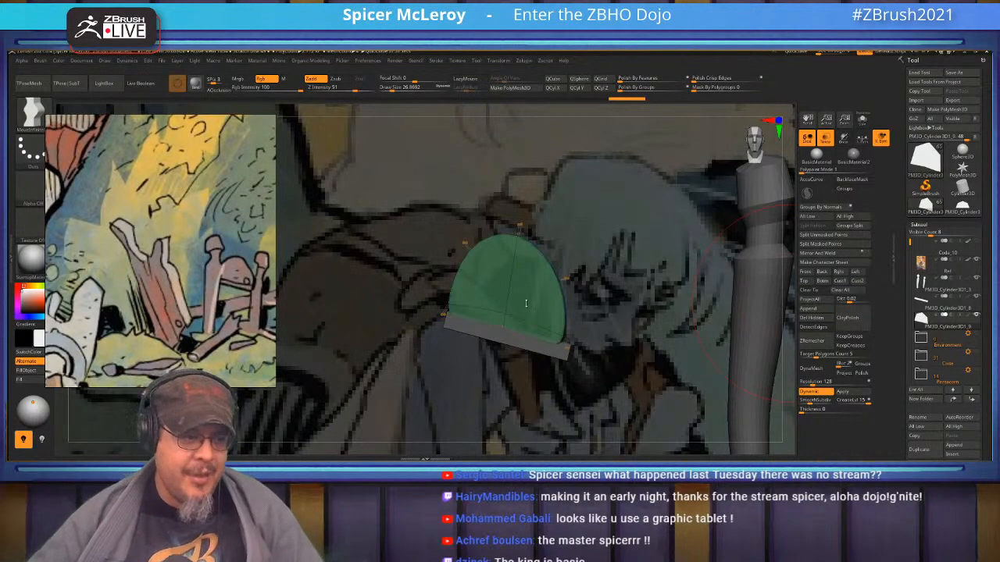
left_click_drag(785, 307, 791, 445)
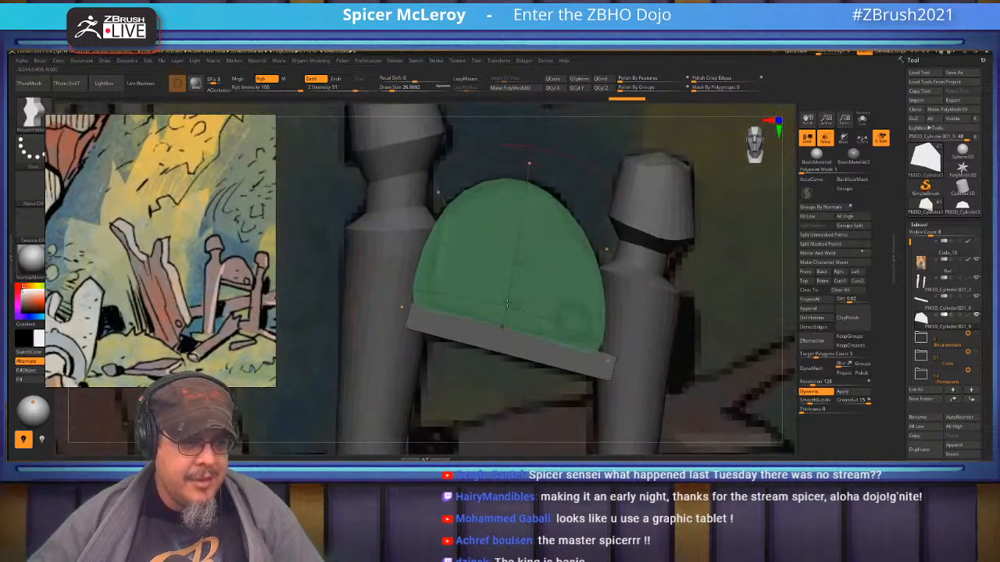
right_click_drag(595, 329, 519, 223, "alt")
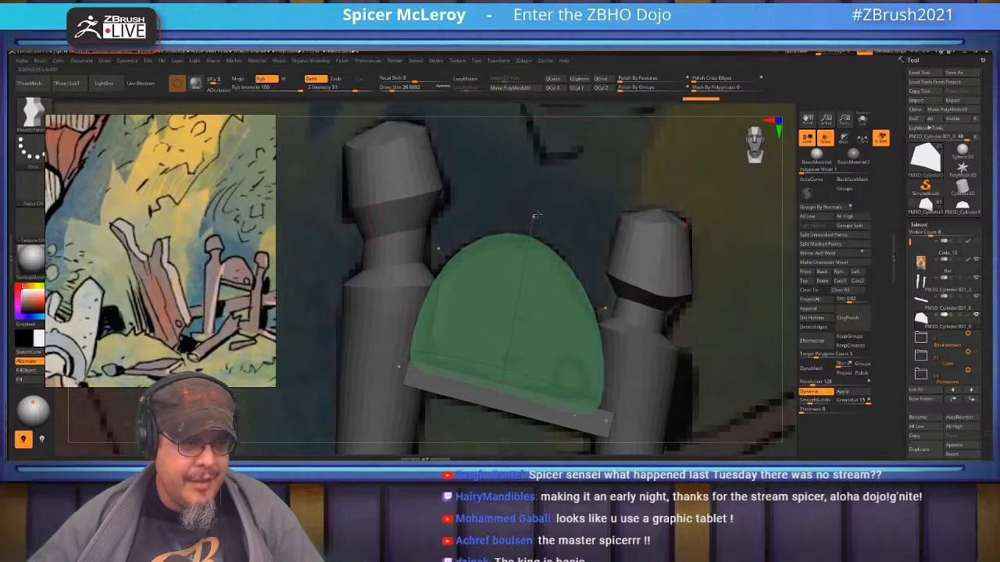
left_click_drag(400, 366, 399, 366)
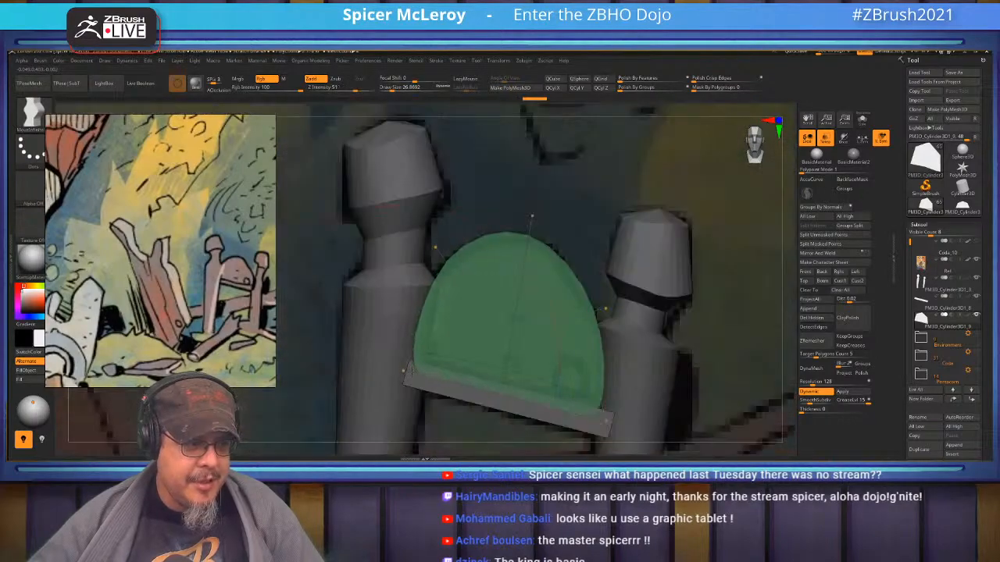
right_click_drag(411, 376, 522, 233, "alt")
key("shift+f")
right_click_drag(582, 203, 609, 252, "alt")
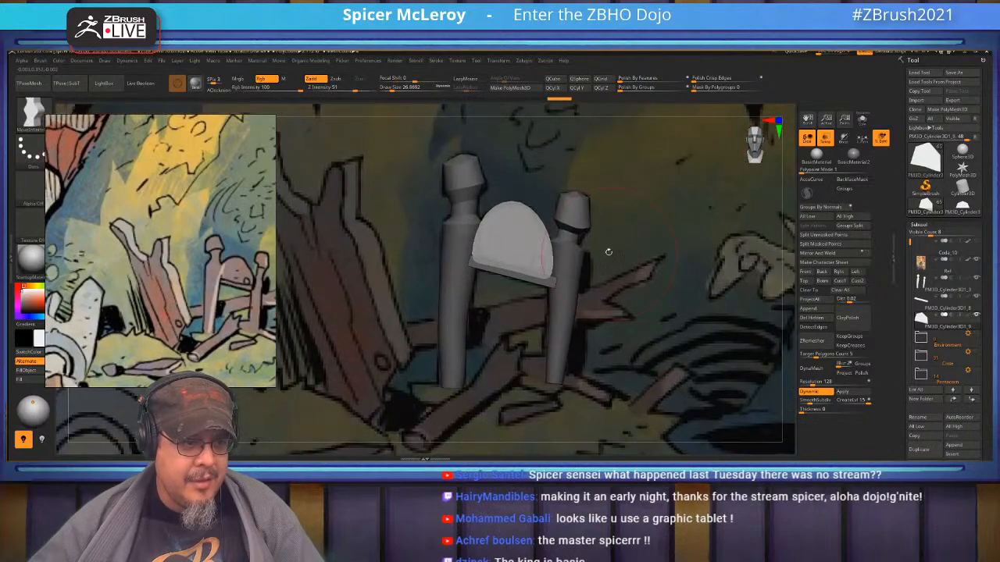
- Set the panel's dynamic subdivision crease level to 2
right_click_drag(625, 289, 699, 343)
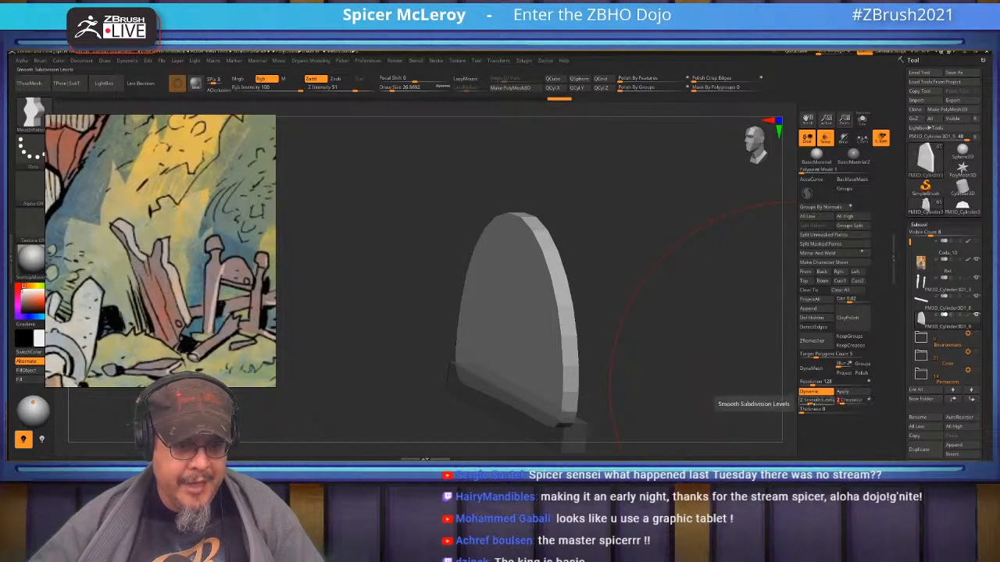
left_click_drag(811, 402, 815, 401)
right_click_drag(663, 302, 797, 254)
- Turn off transparency so the cover reference and fence parts display solid
left_click(980, 358)
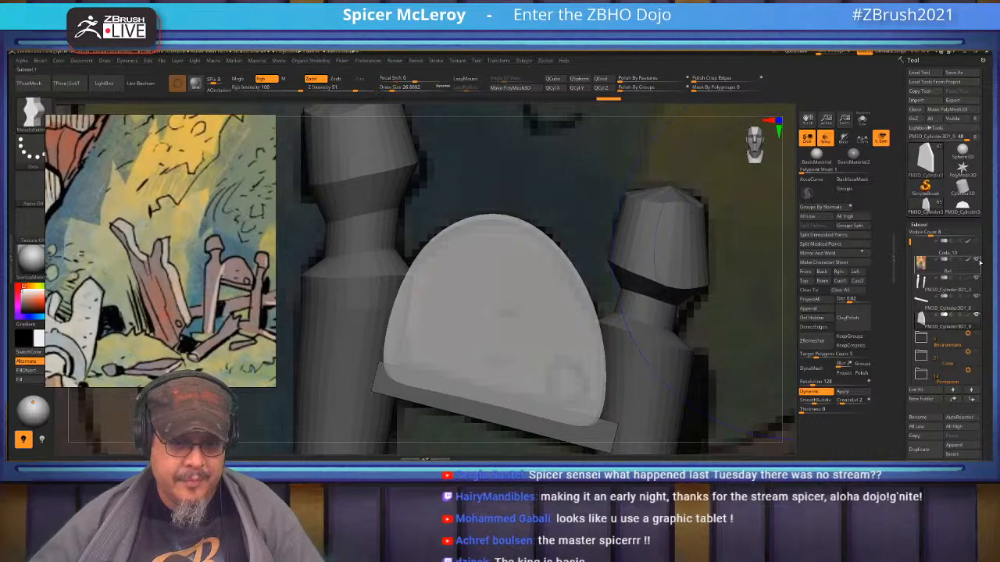
left_click(836, 144)
left_click(838, 143)
left_click(825, 143)
key("f")
right_click_drag(614, 277, 687, 327)
- Select the rail subtool and merge it down with the half-round panel, accepting the confirmation
left_click(961, 302)
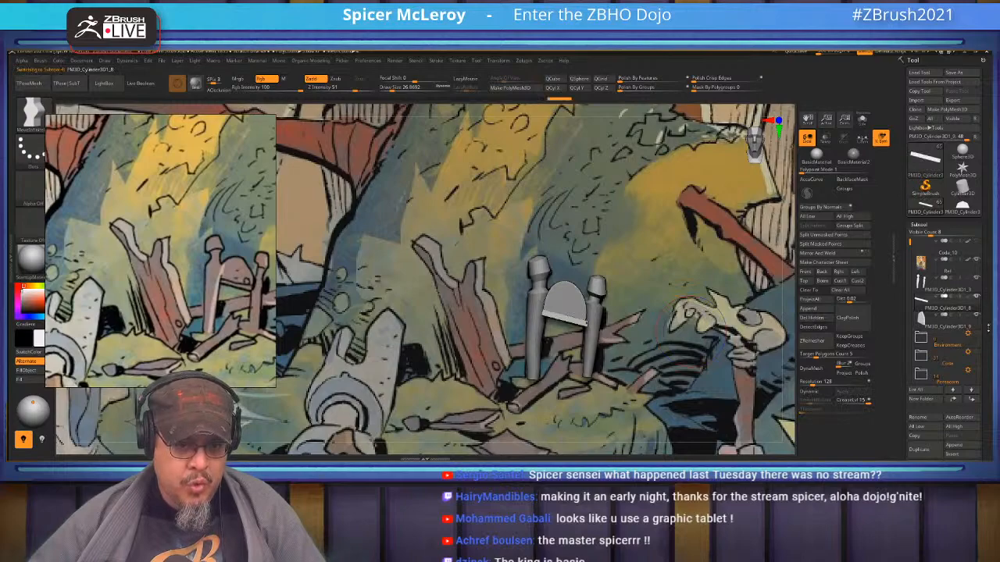
left_click_drag(988, 329, 988, 292)
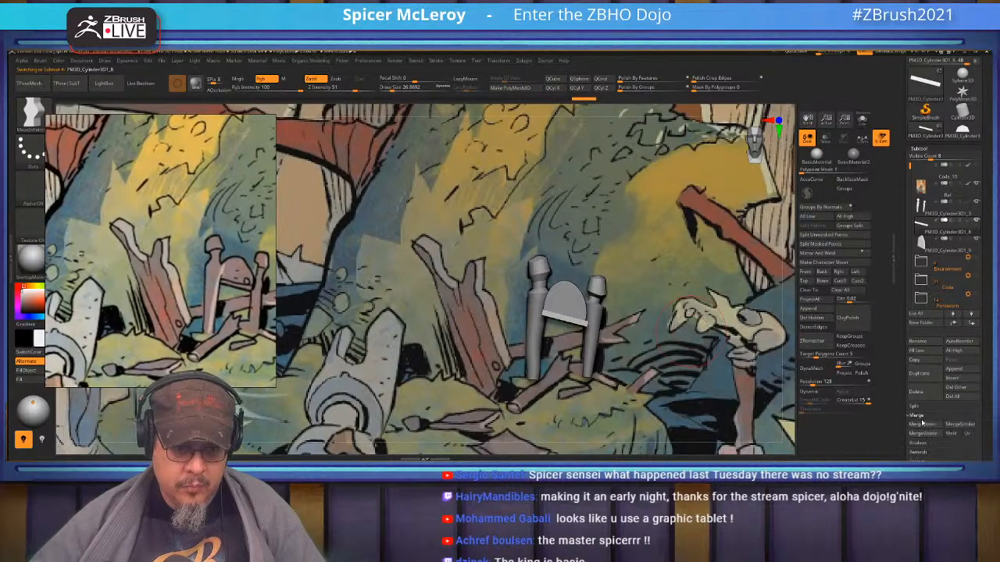
left_click(921, 424)
left_click(854, 439)
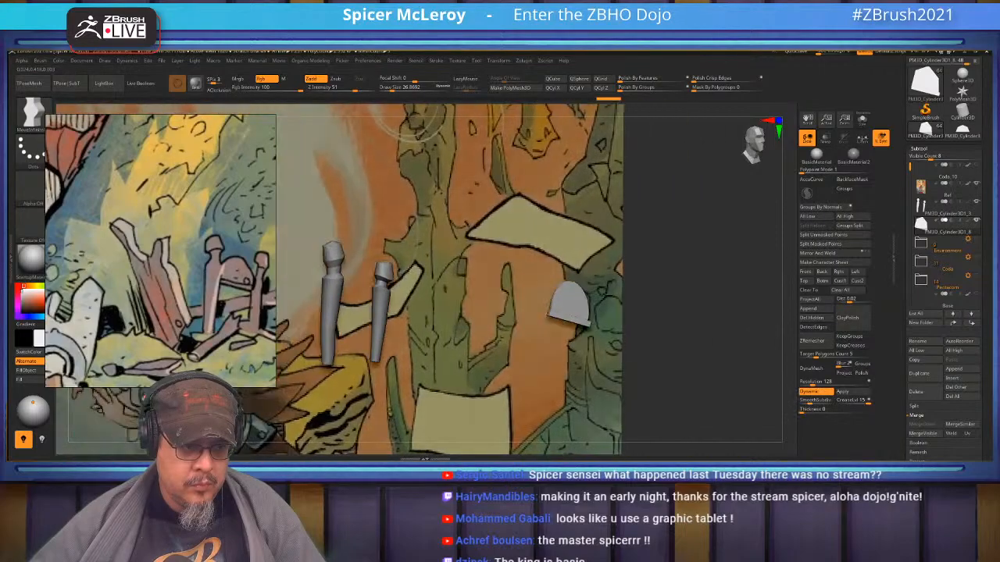
- Move the merged rail and panel in depth to sit in line with the two posts
key("w")
left_click_drag(599, 318, 325, 306)
mouse_move(533, 271)
left_mouse_down()
mouse_move(493, 268)
mouse_move(685, 275)
mouse_move(681, 316)
mouse_move(668, 320)
mouse_move(674, 310)
left_mouse_up()
- Switch to the Move Topological brush, pull the rail's end toward the shorter post and check the fence's alignment from above
key("q")
key("b")
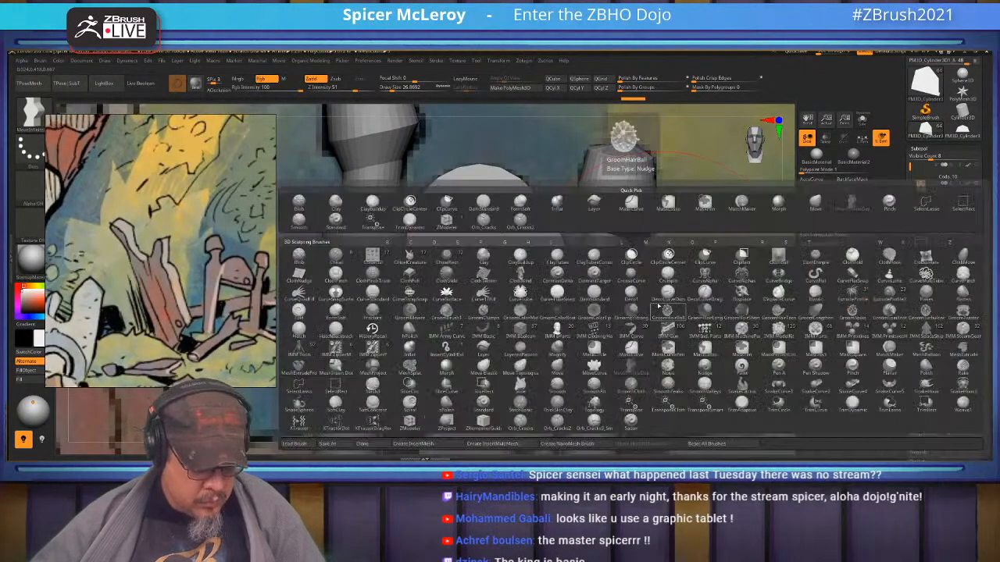
key("m")
key("t")
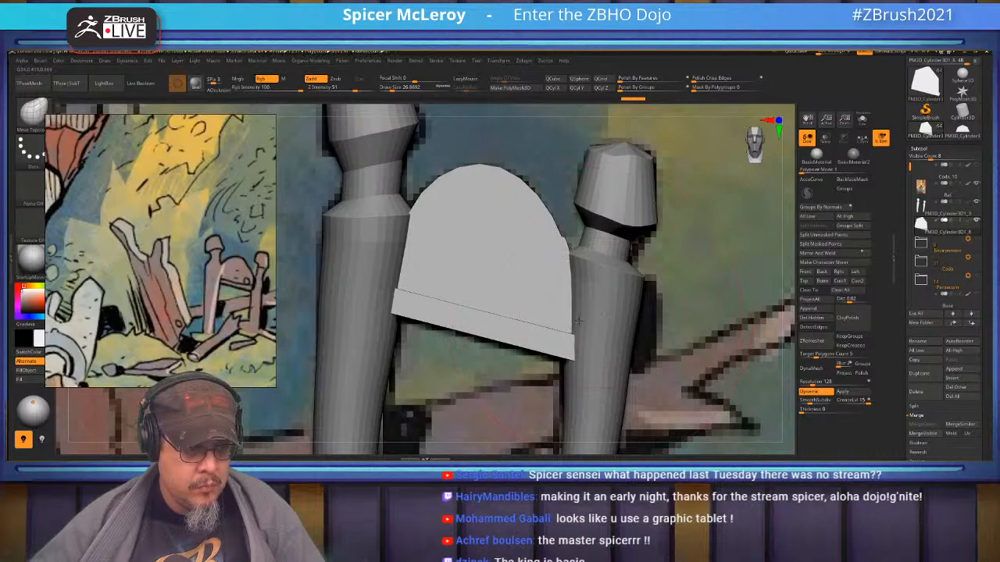
left_click_drag(599, 302, 597, 291)
left_click_drag(556, 242, 655, 248, "alt")
left_click_drag(712, 341, 550, 320, "alt")
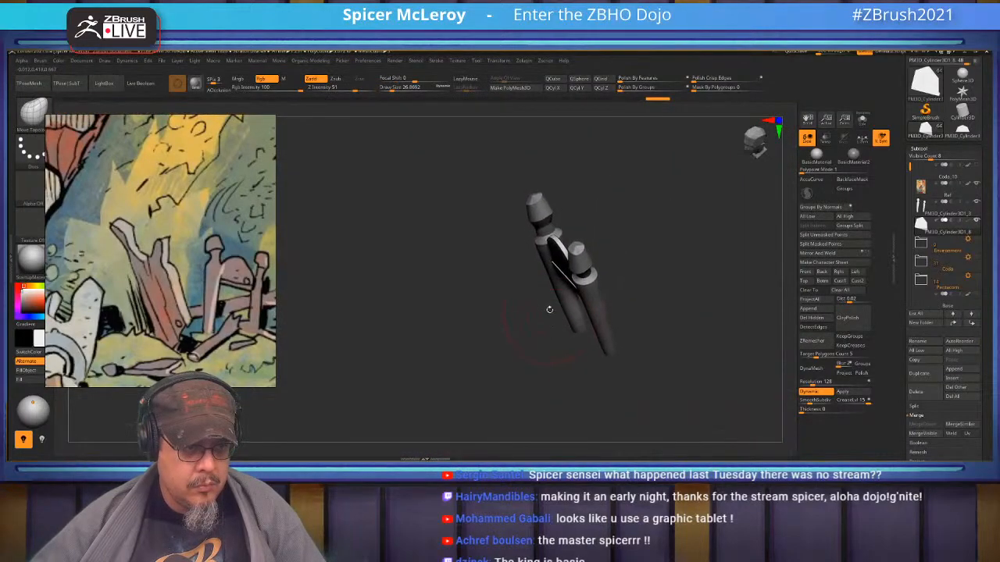
key("w")
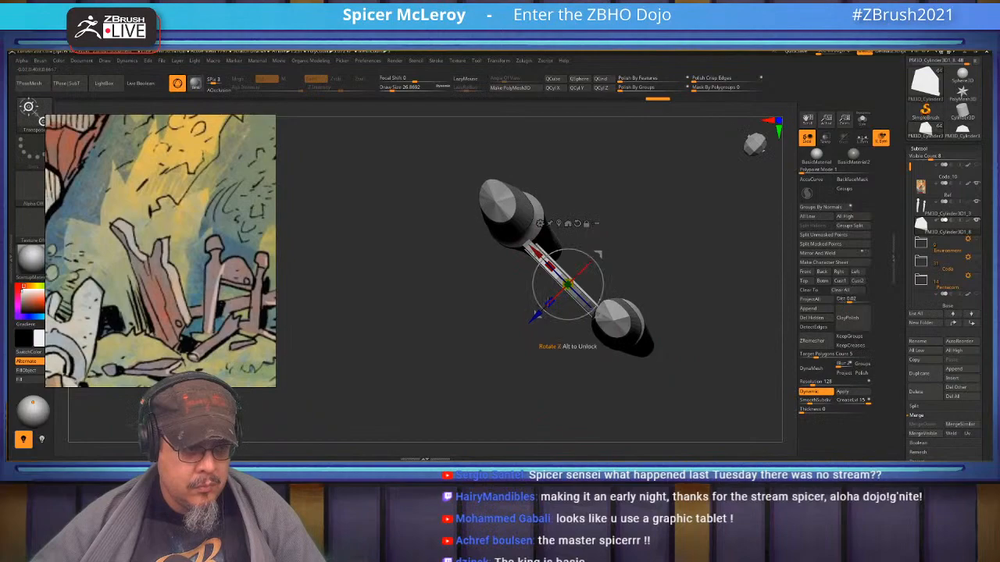
key("q")
mouse_move(539, 313)
left_mouse_down()
mouse_move(484, 290)
mouse_move(486, 255)
left_mouse_up()
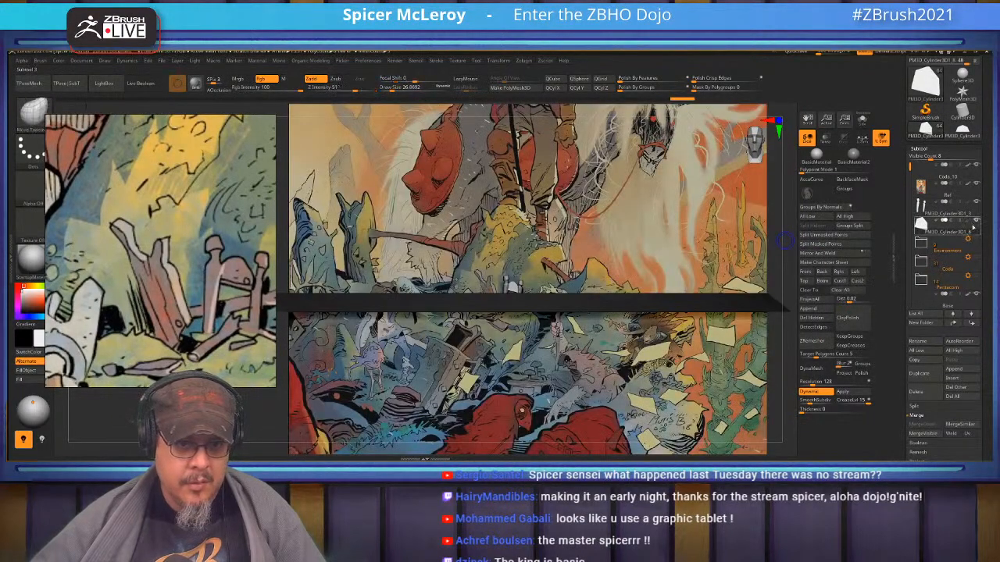
- Show the Environment, Coda and Pentacorn folders so the whole sculpted scene is displayed
left_click(977, 239)
left_click(978, 258)
left_click(977, 276)
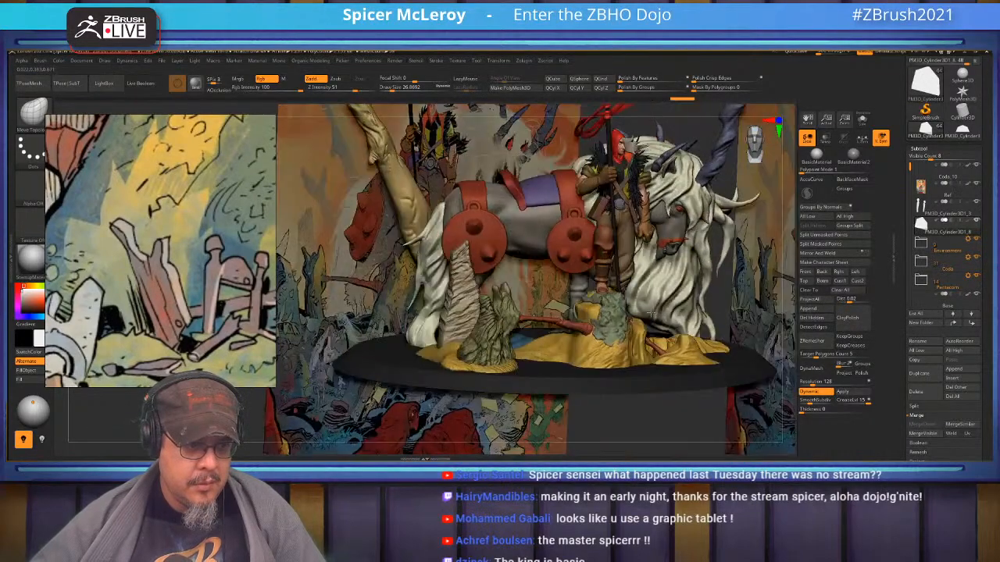
left_click_drag(658, 310, 618, 280, "alt")
- Merge the fence posts down with the rail and panel into one subtool and bring up its transform gizmo
left_click(966, 213)
left_click(922, 425)
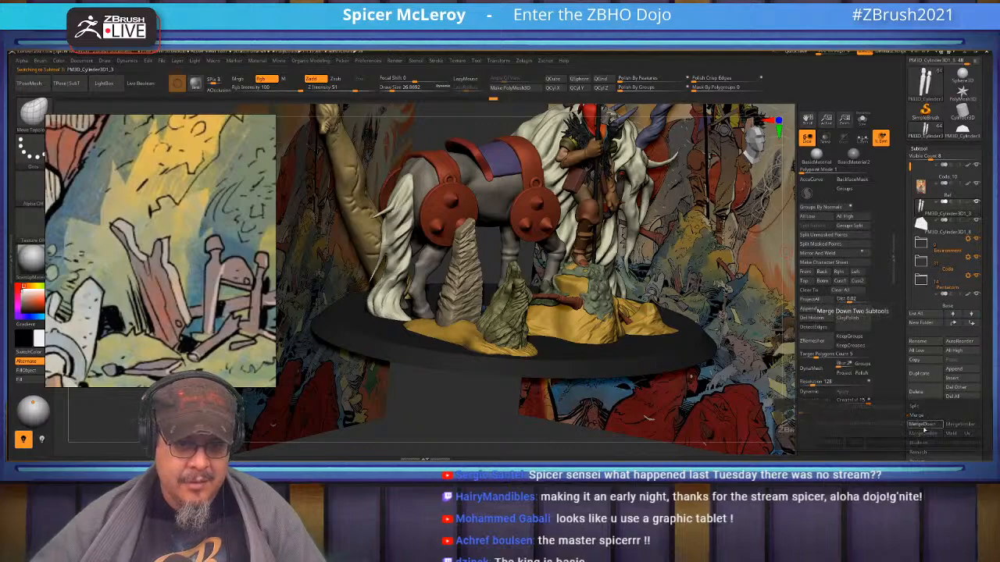
key("w")
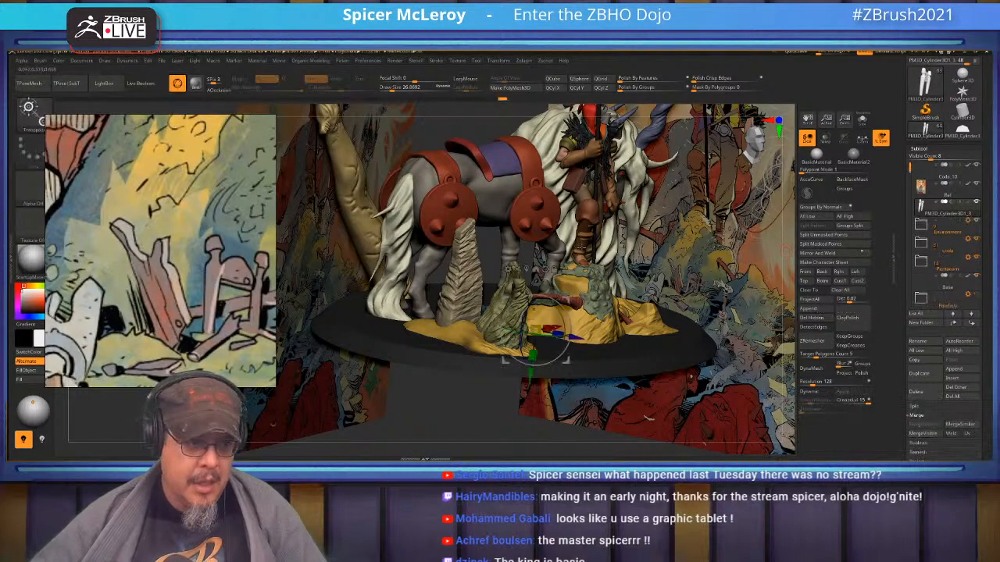
- Move the merged fence along the foreground to the yellow mound's front edge and check its placement up close
left_click_drag(539, 336, 660, 354)
key("q")
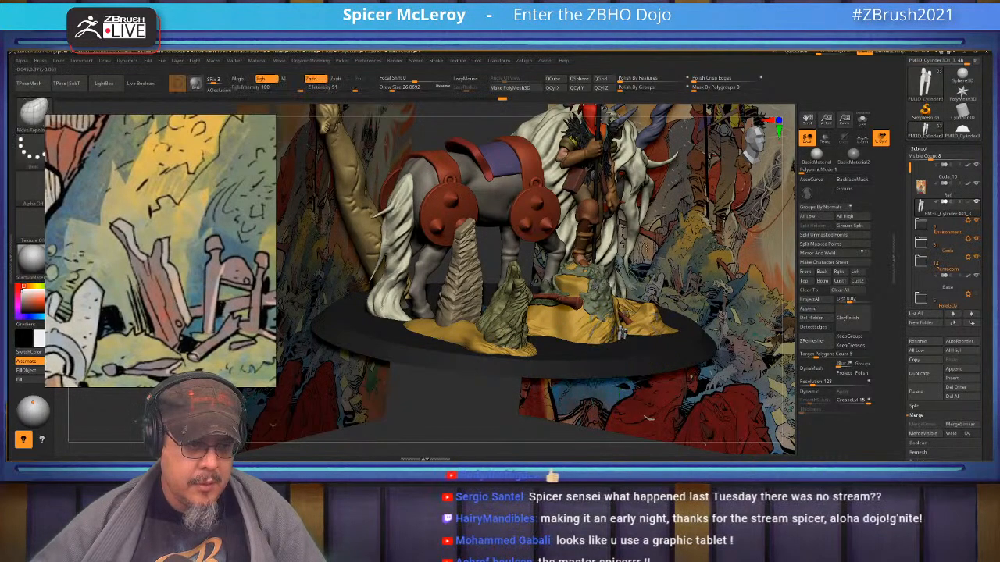
left_click_drag(688, 312, 617, 239)
mouse_move(618, 239)
right_mouse_down("shift")
mouse_move(635, 241)
mouse_move(604, 223)
mouse_move(612, 290)
mouse_move(612, 257)
right_mouse_up("shift")
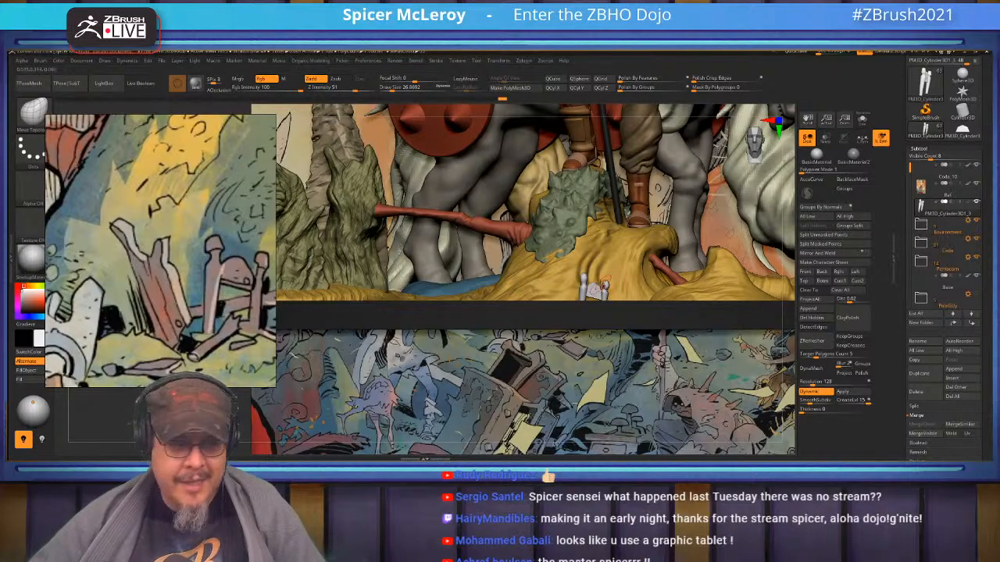
right_click_drag(603, 286, 653, 336, "ctrl")
right_click_drag(761, 380, 611, 270, "alt")
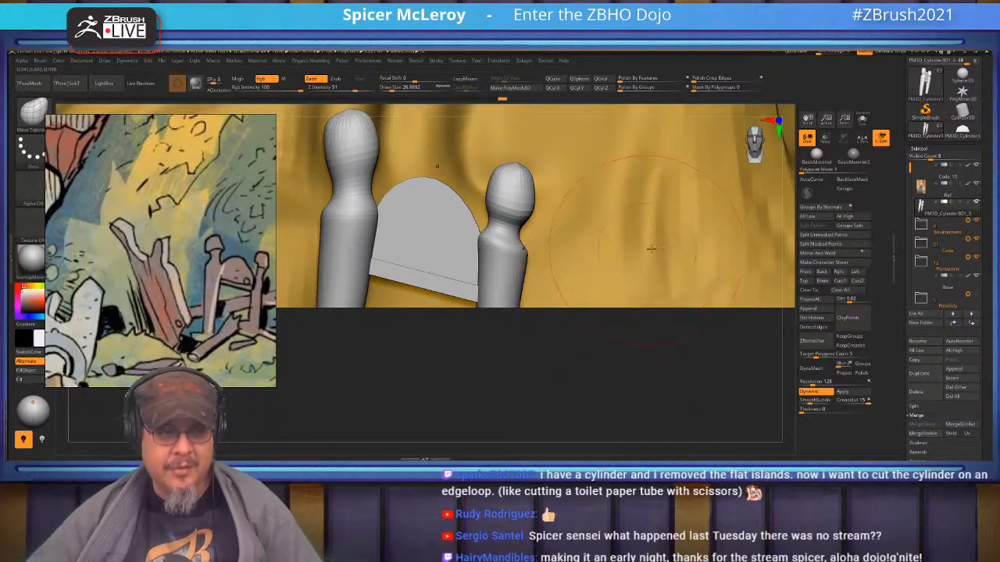
- Create a polymesh from the Cylinder3D primitive, convert it to a quick X-axis cylinder and display its polyframe
left_click(963, 112)
key("f")
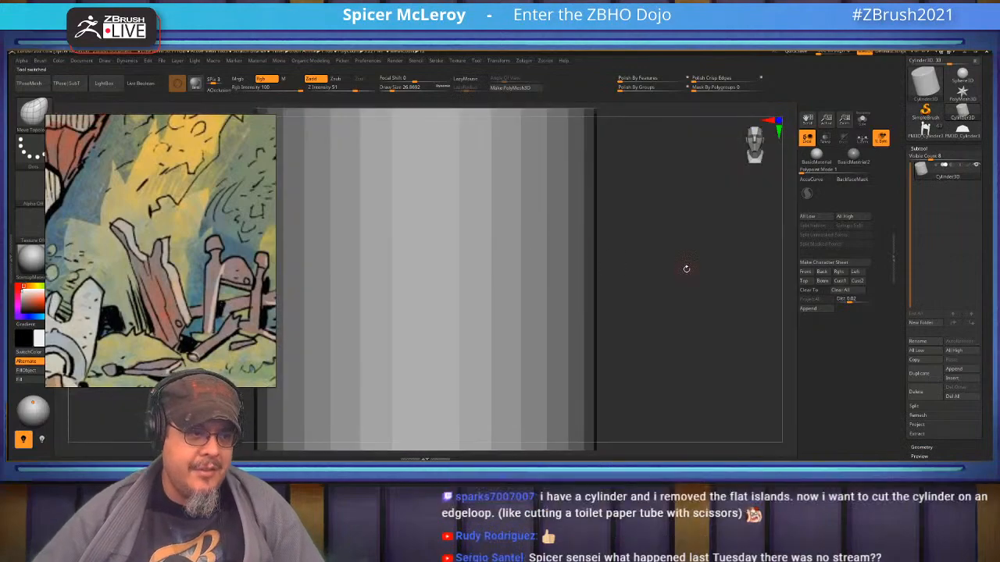
left_click(510, 86)
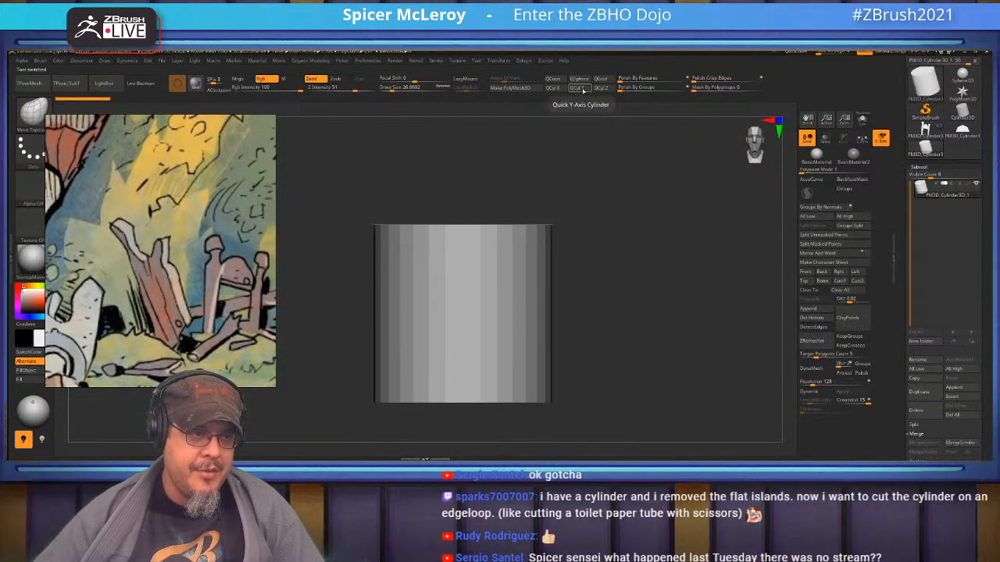
left_click(552, 87)
left_click_drag(622, 264, 611, 266)
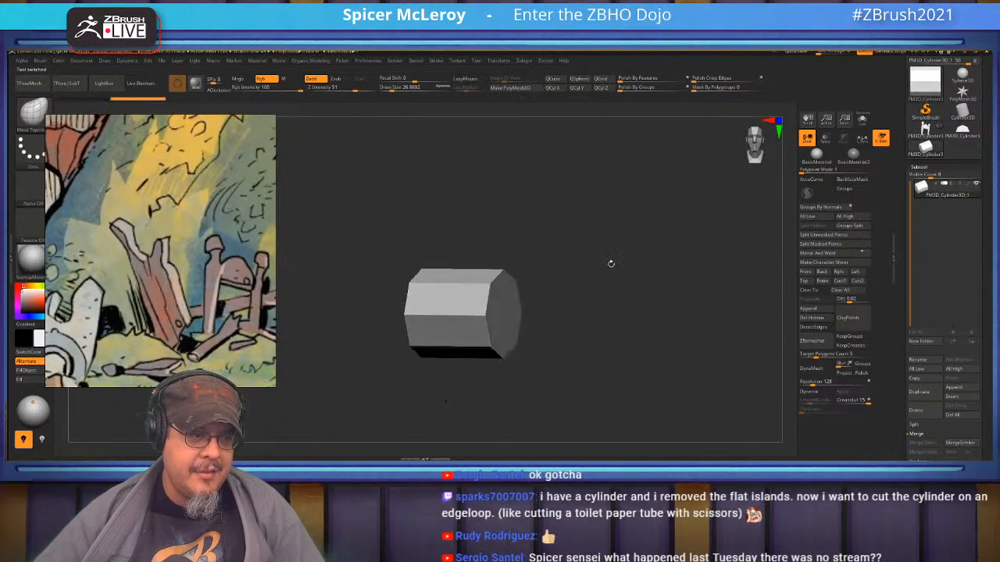
key("shift+f")
key("f")
- Delete both end caps of the cylinder with the ZModeler polygon action Delete targeting Flat Island
key("space")
key("b")
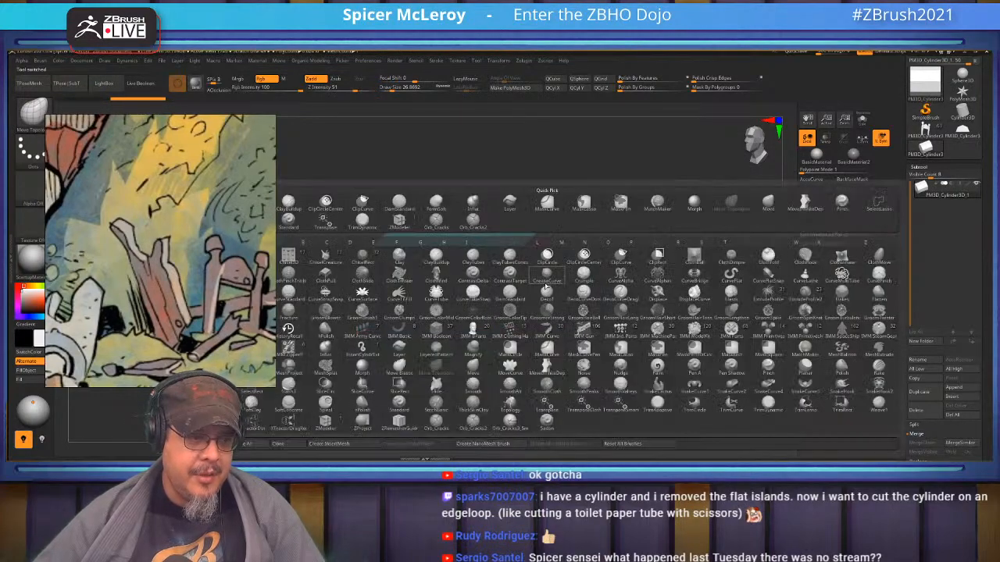
key("z")
key("m")
key("space")
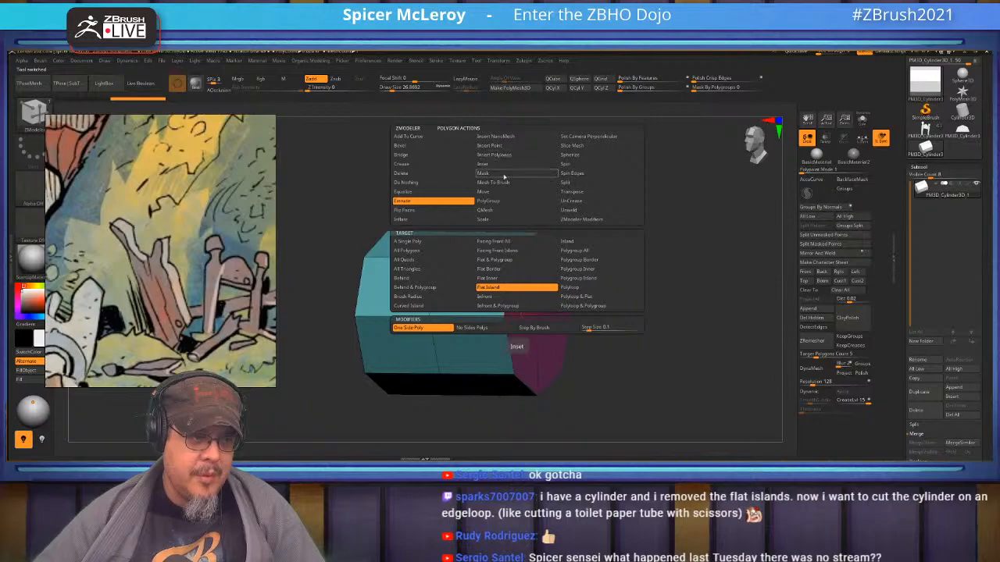
left_click(413, 174)
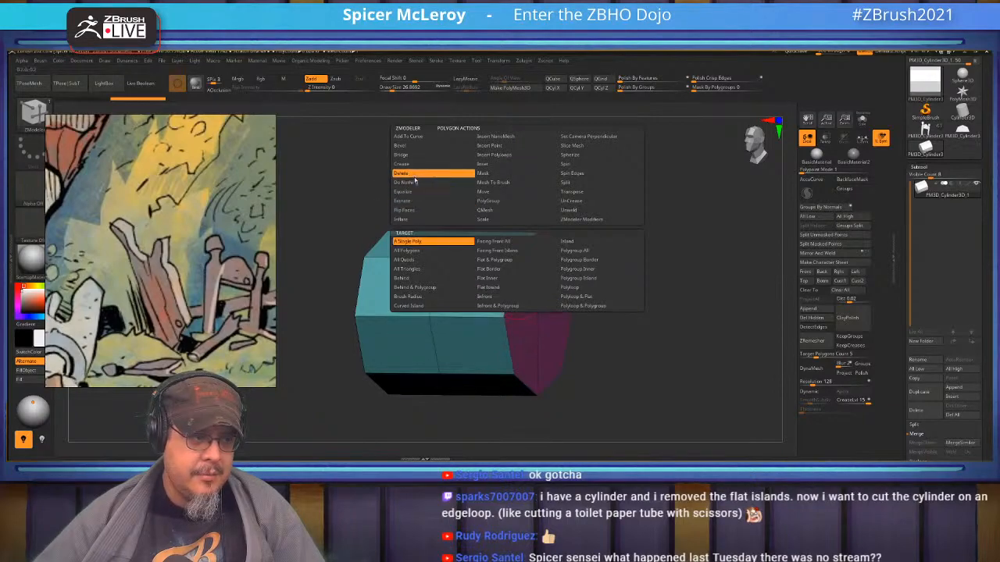
left_click(500, 286)
left_click(507, 291)
left_click_drag(613, 254, 687, 252)
left_click(459, 287)
mouse_move(627, 234)
left_mouse_down("shift")
mouse_move(643, 210)
mouse_move(630, 213)
mouse_move(639, 226)
left_mouse_up("shift")
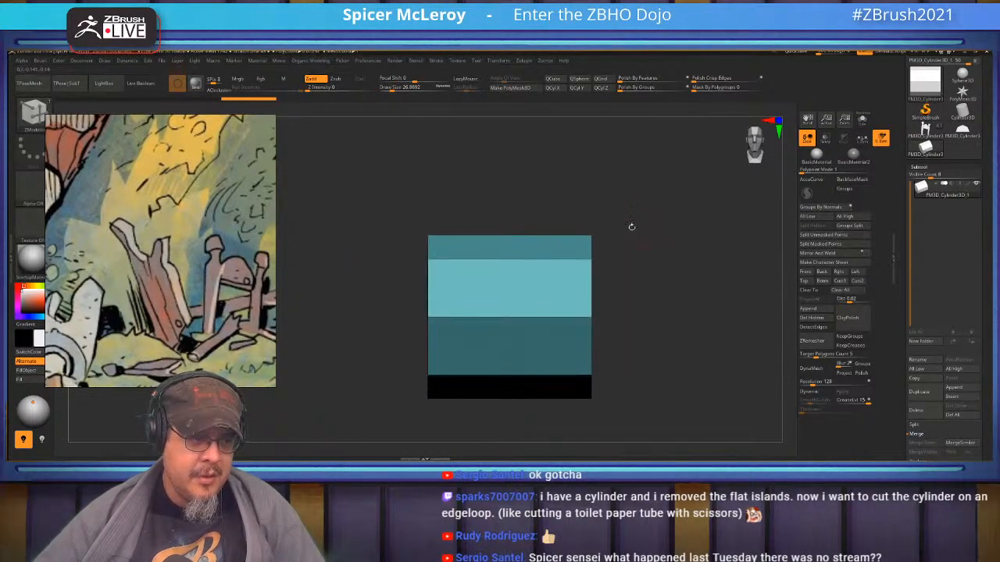
- Try inserting edge loops around the open cylinder with ZModeler edge actions, undoing each attempt
key("space")
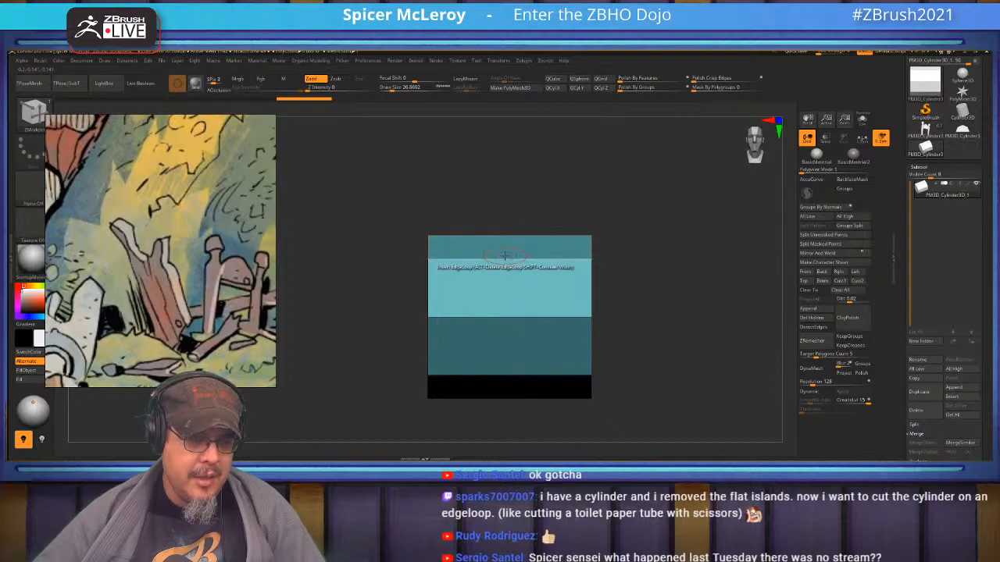
key("b")
key("Escape")
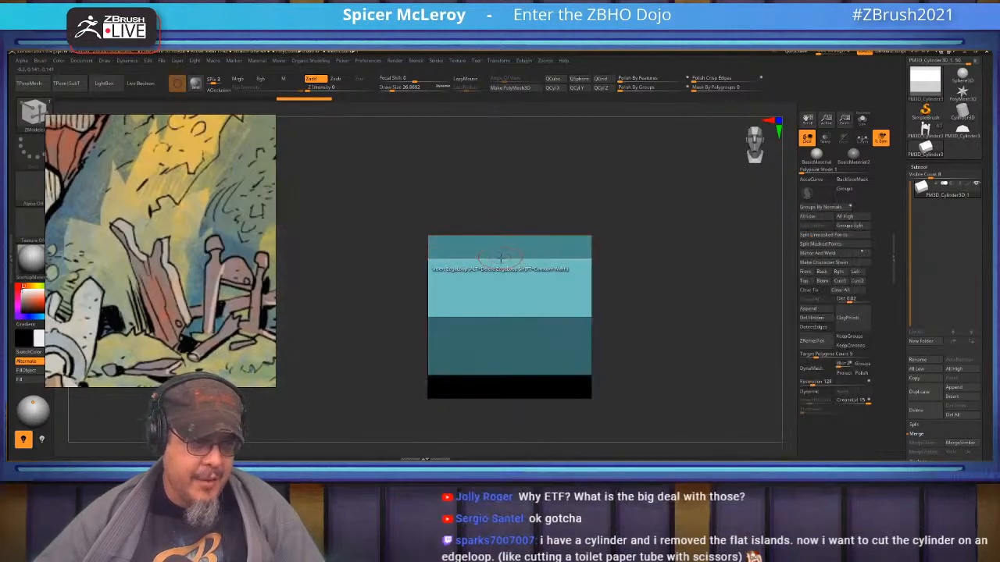
key("space")
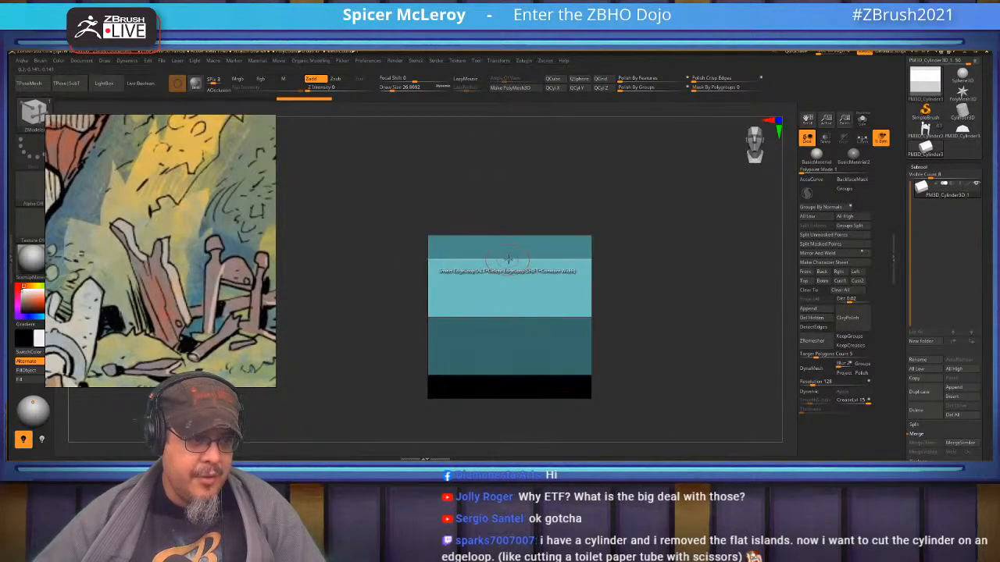
key("space")
left_click(489, 228)
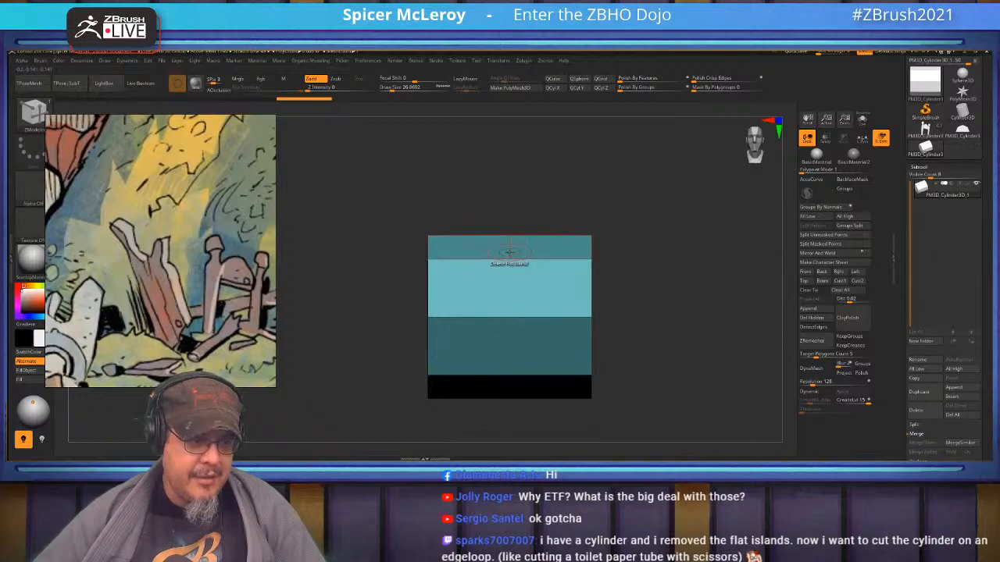
left_click(536, 259)
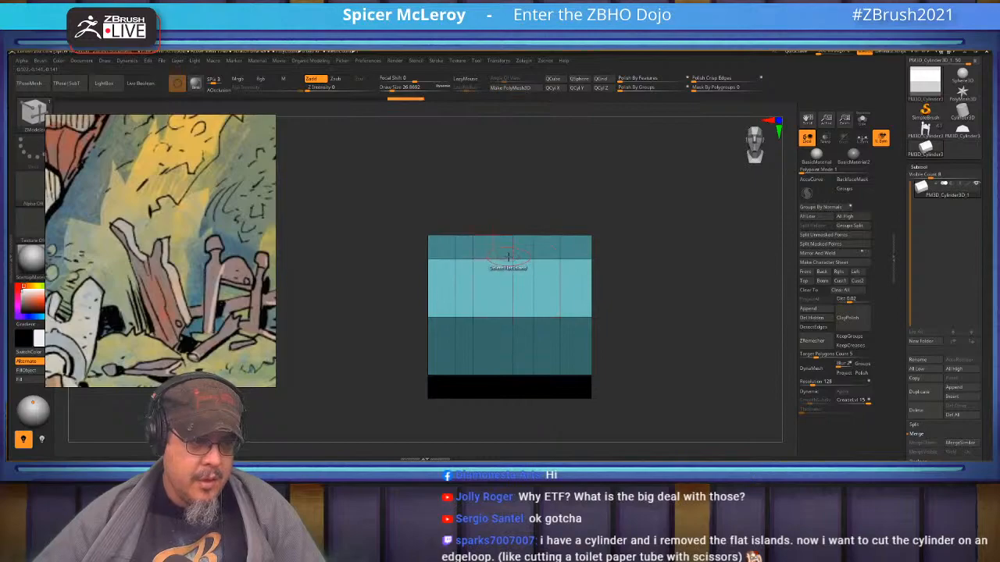
key("ctrl+z")
key("ctrl+z")
key("ctrl+z")
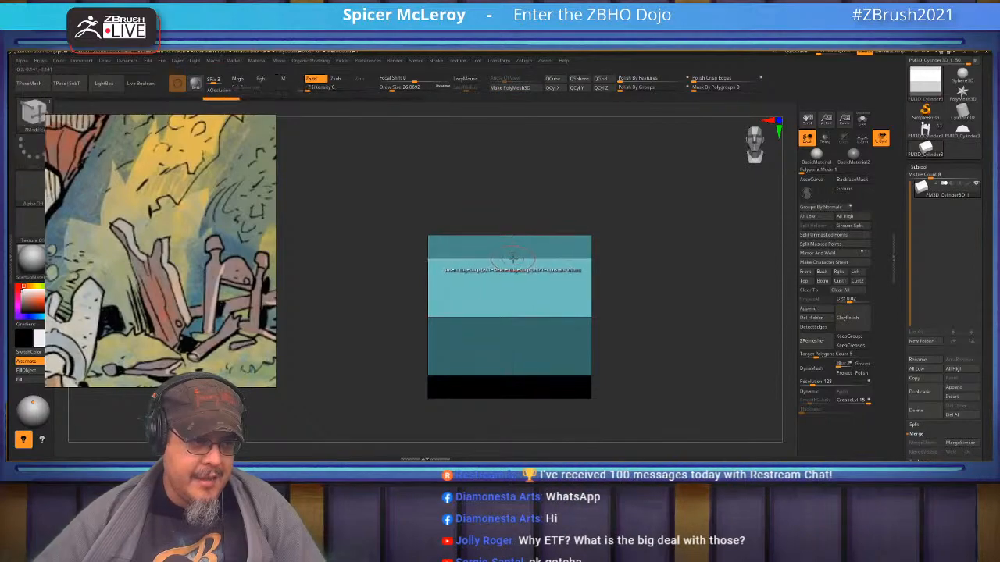
key("space")
left_click(460, 305)
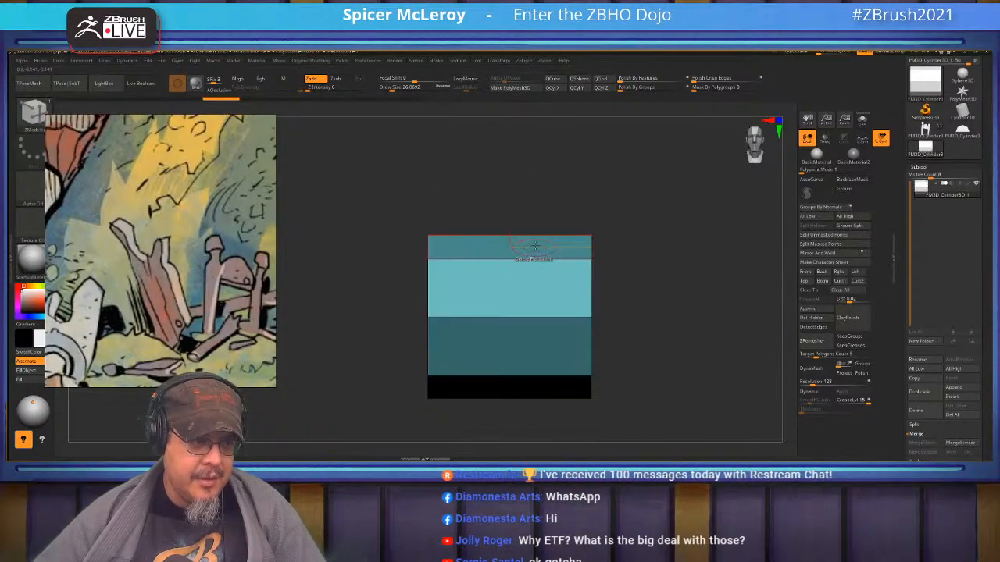
left_click_drag(516, 259, 504, 228)
key("ctrl+z")
mouse_move(646, 245)
left_mouse_down("alt")
mouse_move(631, 217)
mouse_move(621, 216)
mouse_move(622, 232)
left_mouse_up("alt")
key("b")
key("s")
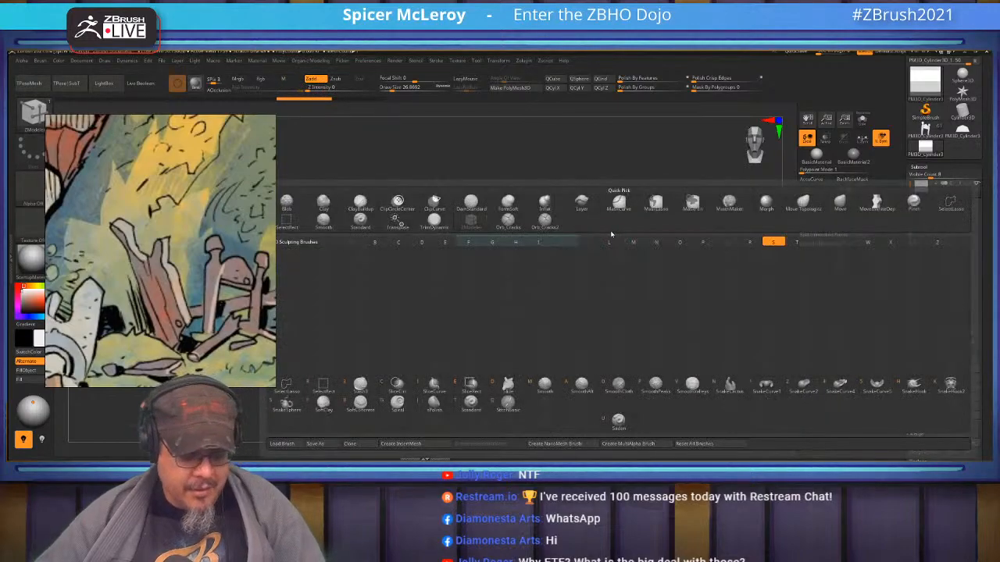
key("m")
left_click(607, 244)
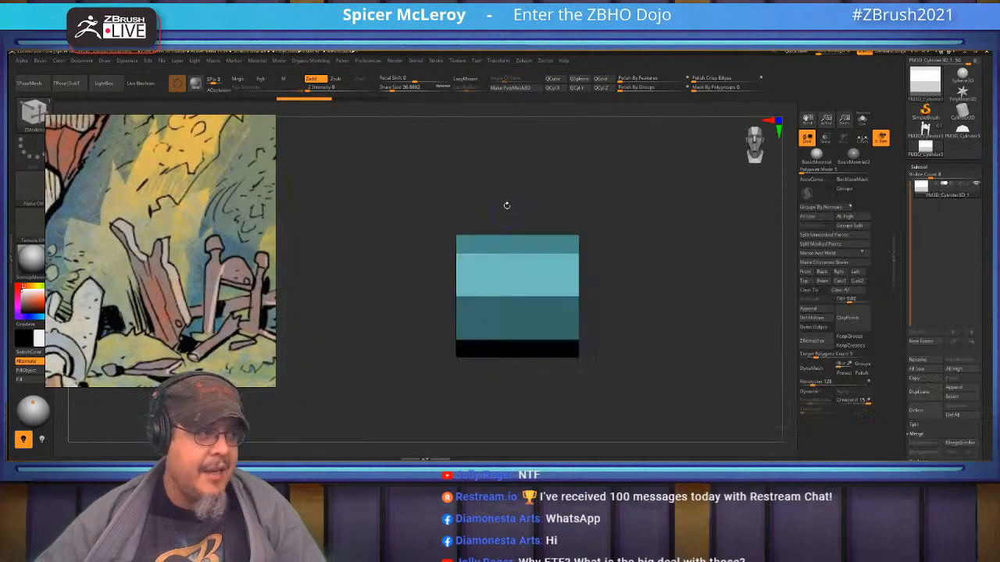
key("shift+f")
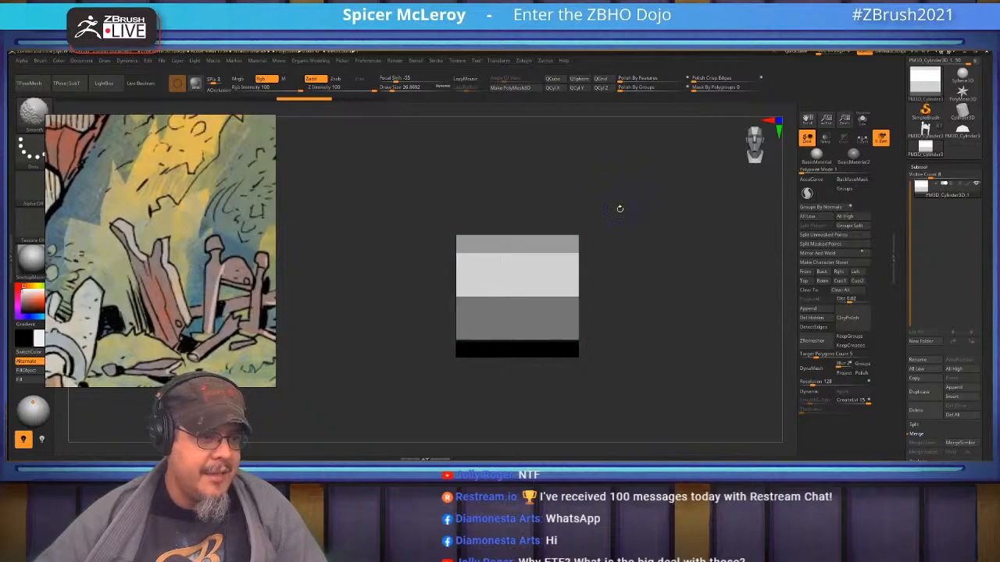
key("shift+f")
- Cut the open cylinder across its length with four slanted slice curves to split it into separate polygroups
left_click_drag(477, 382, 574, 166, "ctrl+shift")
mouse_move(647, 225)
left_mouse_down("alt")
mouse_move(632, 207)
mouse_move(650, 232)
left_mouse_up("alt")
mouse_move(549, 201)
left_mouse_down("ctrl+shift")
mouse_move(546, 435)
mouse_move(583, 373)
left_mouse_up("ctrl+shift")
left_click_drag(573, 141, 532, 421, "ctrl+shift")
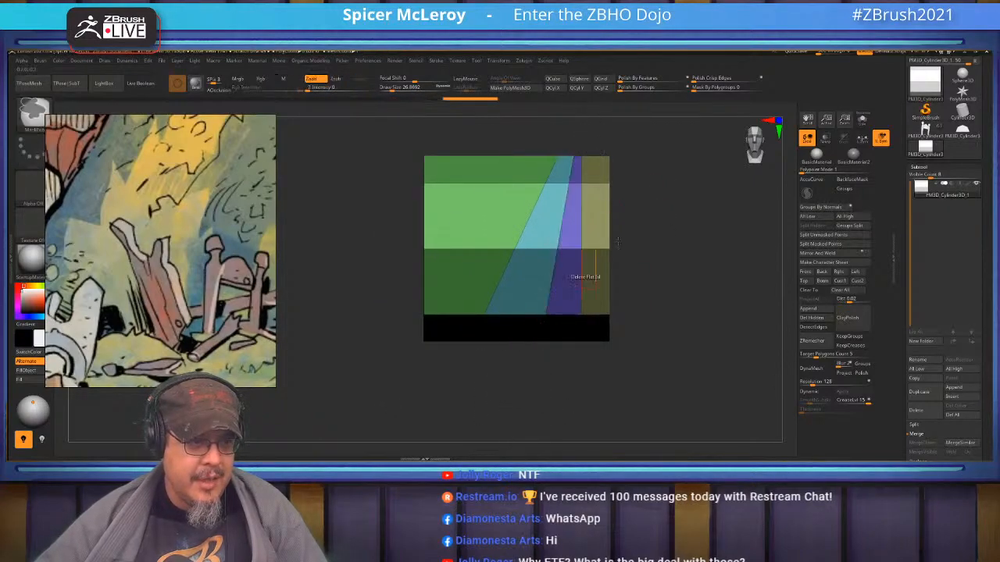
left_click_drag(648, 171, 643, 227, "alt")
left_click_drag(464, 190, 435, 435, "ctrl+shift")
left_click_drag(663, 222, 641, 152)
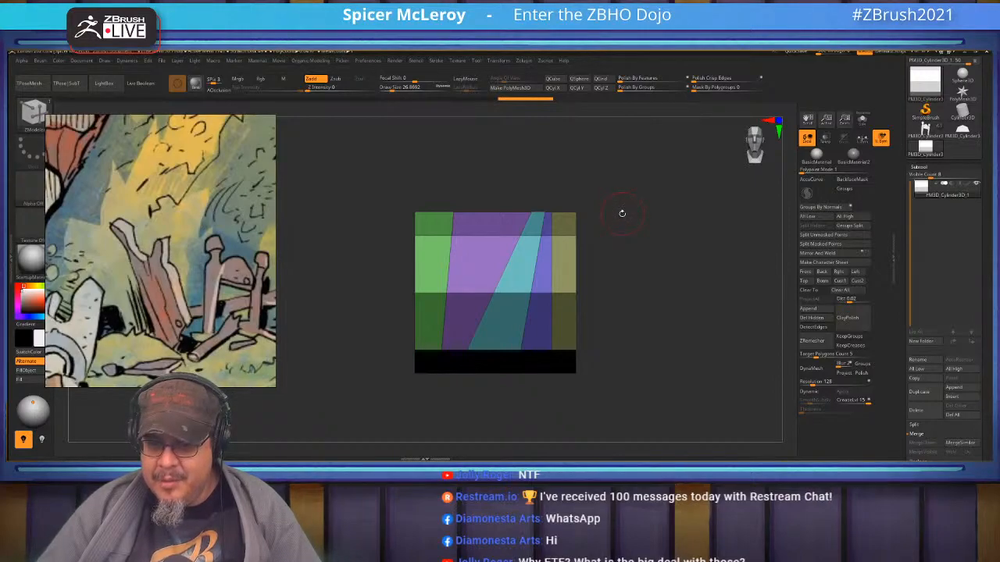
left_click_drag(597, 246, 634, 294)
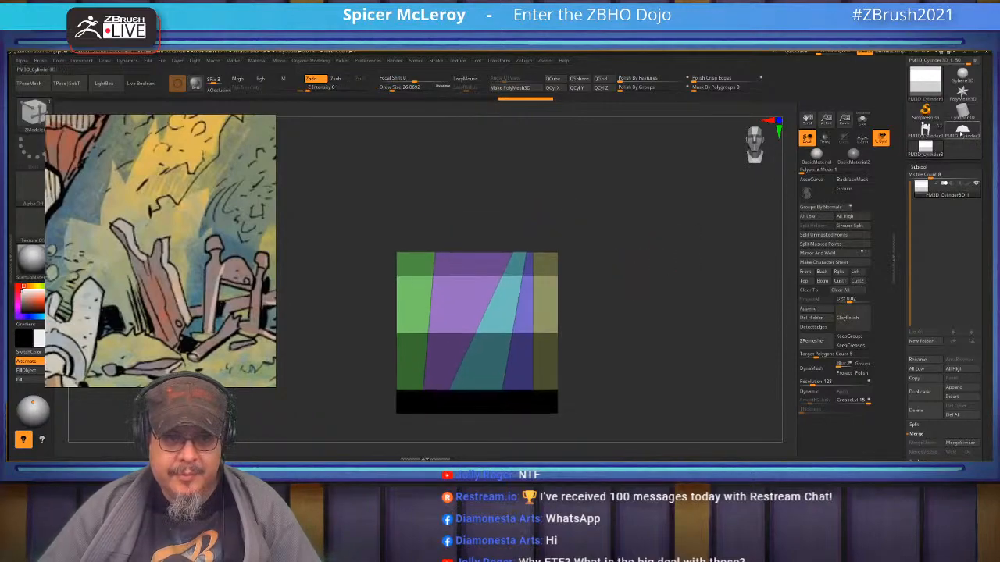
- Switch back to the full Coda scene tool, hide the polyframe and frame the fence on the mound
left_click(927, 130)
key("f")
left_click_drag(530, 270, 512, 241)
key("shift+f")
left_click_drag(612, 229, 544, 315, "alt")
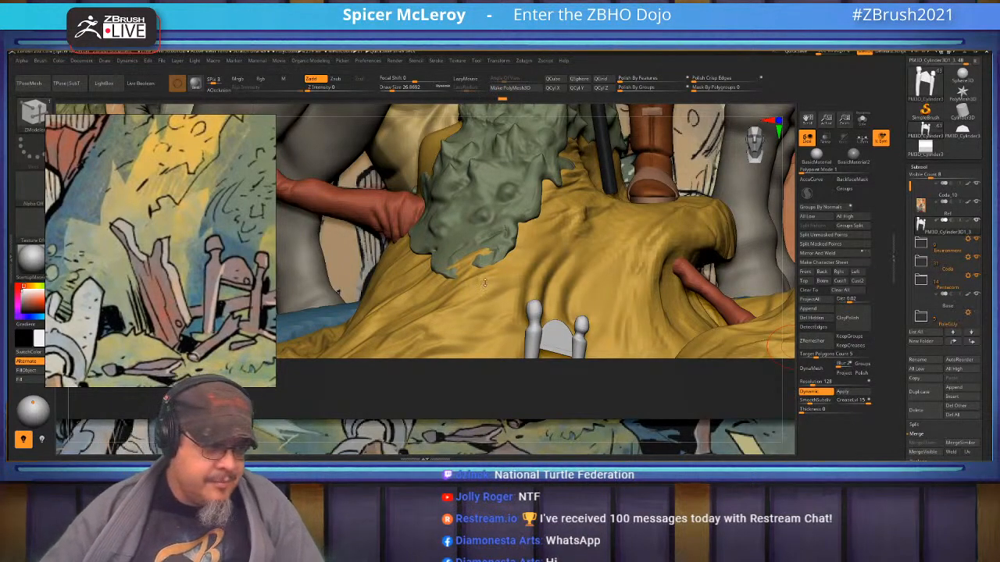
- Fill the fence subtool with a muted mauve-grey colour matching the fence in the reference art
mouse_move(476, 277)
right_mouse_down()
mouse_move(494, 309)
mouse_move(486, 311)
mouse_move(542, 262)
mouse_move(542, 293)
mouse_move(523, 331)
mouse_move(510, 317)
mouse_move(544, 272)
mouse_move(560, 279)
mouse_move(550, 274)
mouse_move(758, 254)
right_mouse_up()
key("f")
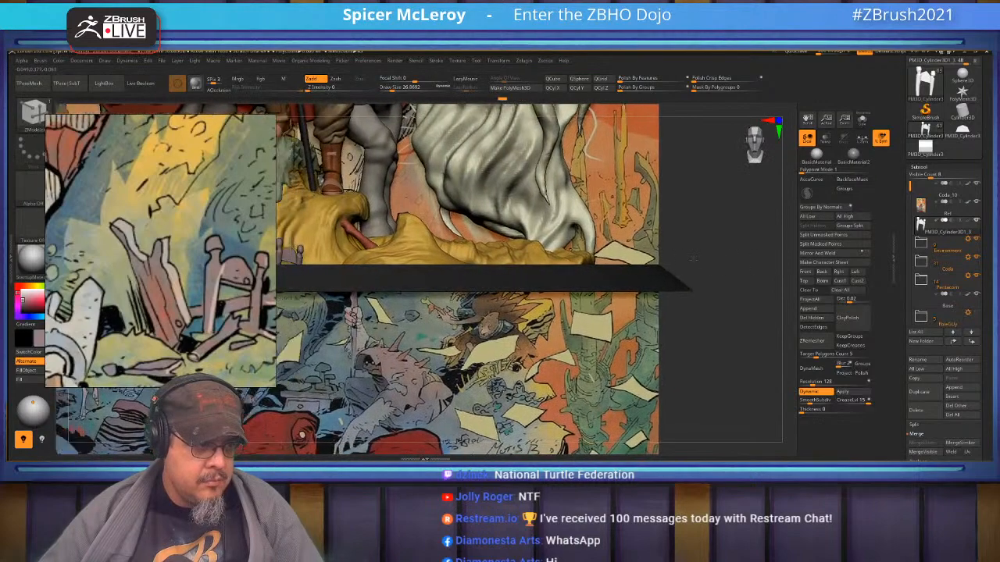
right_click_drag(293, 254, 509, 272, "alt")
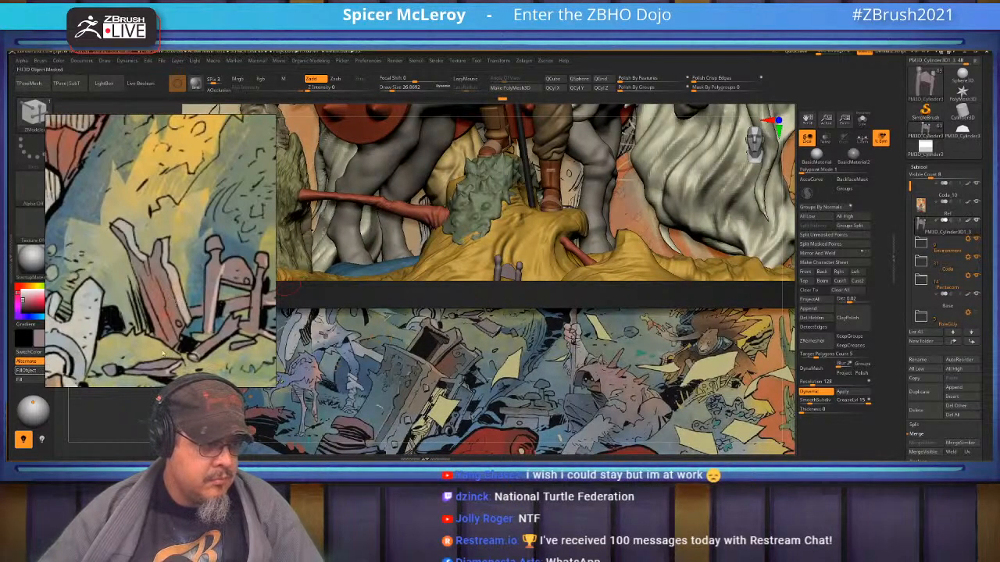
right_click_drag(595, 254, 617, 276, "alt")
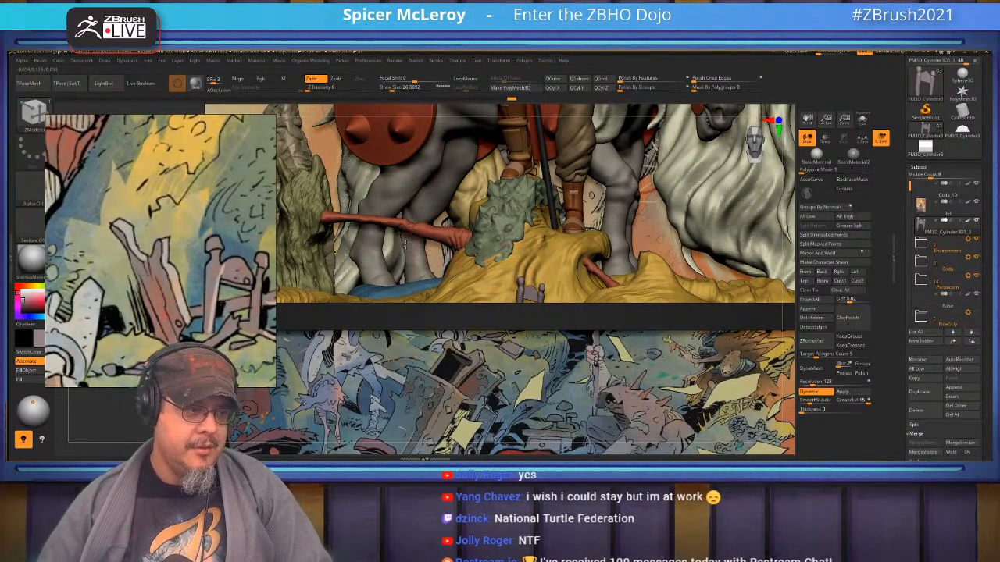
- Examine Coda, the Pentacorn and the foreground rocks up close and compare the whole composition with the cover art
right_click_drag(406, 121, 514, 283, "alt")
right_click_drag(575, 192, 504, 243, "alt")
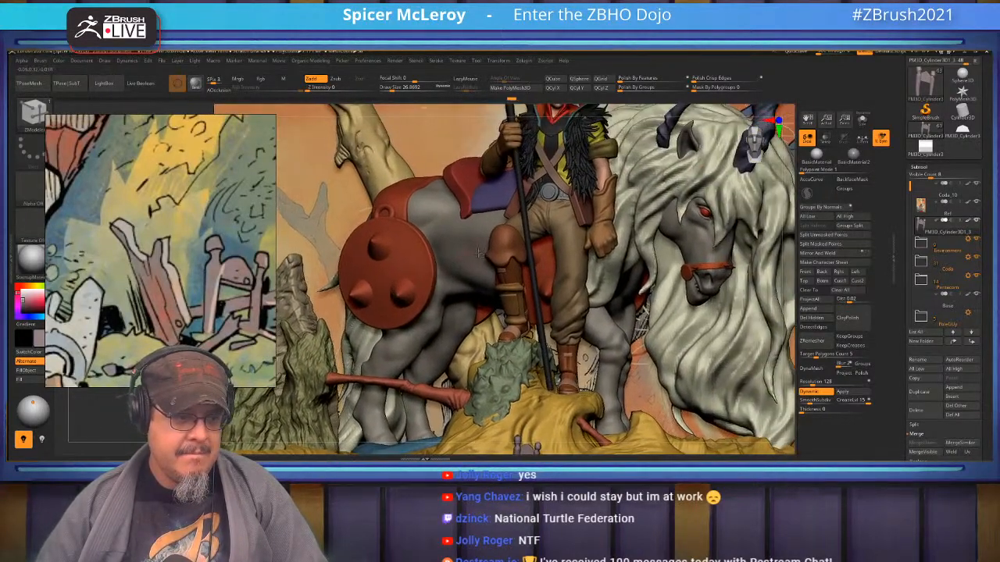
right_click_drag(555, 219, 536, 239, "alt")
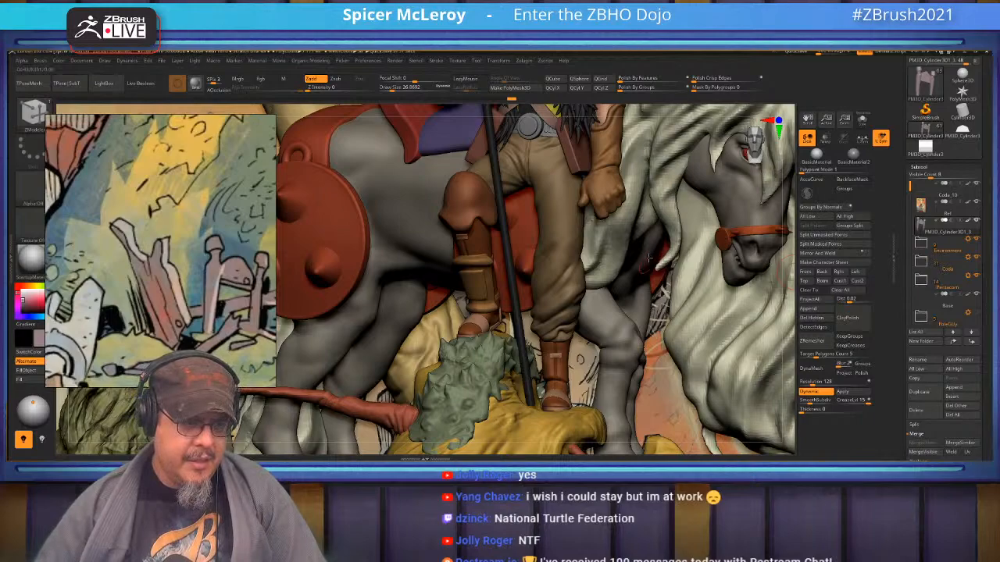
right_click_drag(528, 279, 490, 458, "alt")
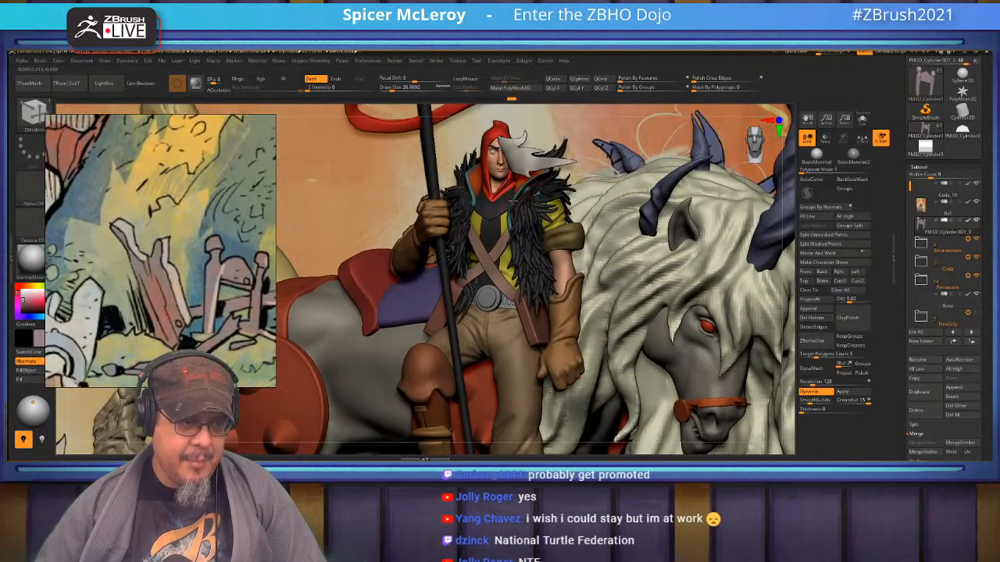
right_click_drag(529, 185, 544, 129, "alt")
right_click_drag(545, 128, 558, 335, "ctrl")
key("f")
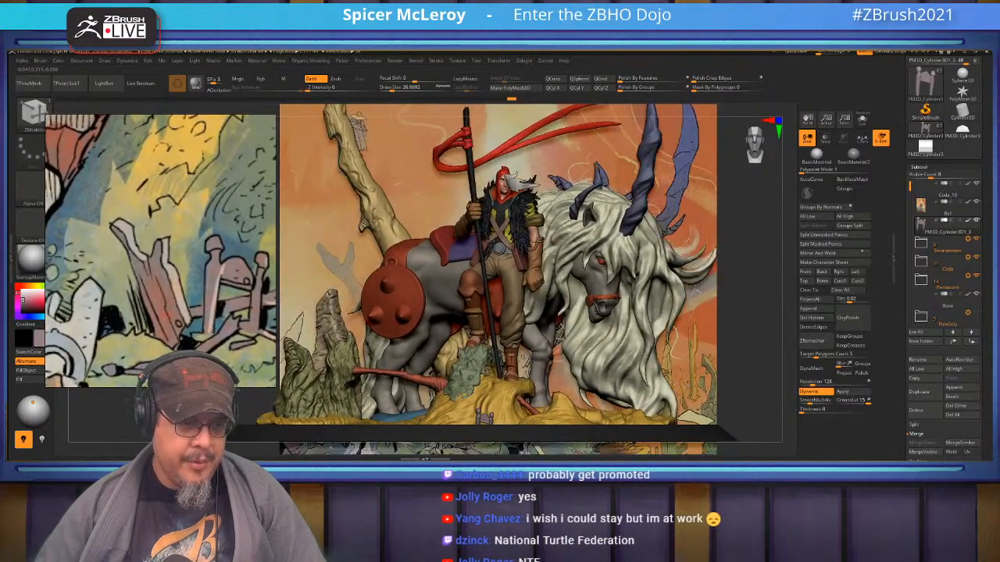
key("f")
right_click_drag(517, 246, 539, 230, "alt")
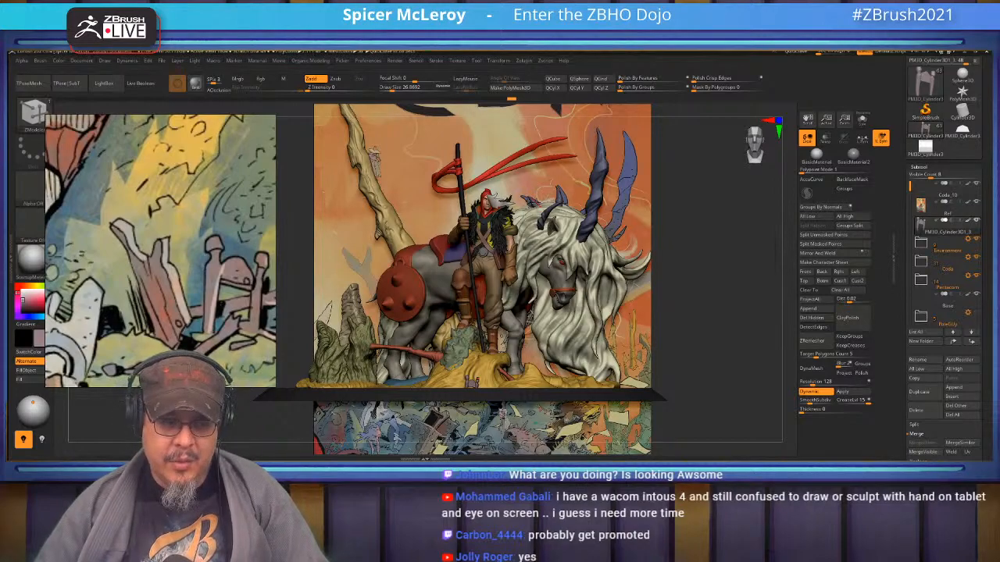
mouse_move(708, 261)
left_mouse_down()
mouse_move(728, 263)
mouse_move(706, 266)
left_mouse_up()
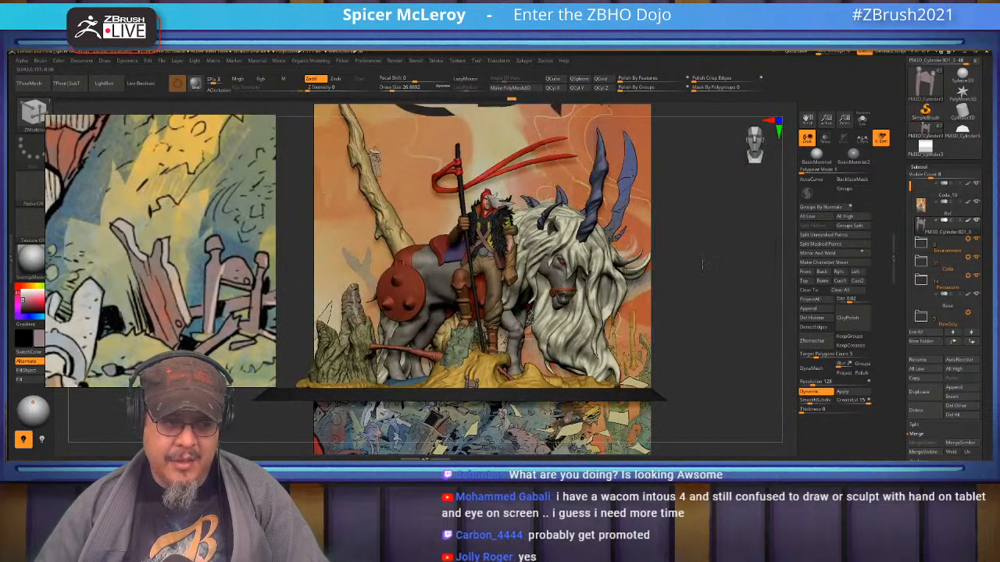
right_click_drag(569, 233, 486, 244, "alt")
right_click_drag(462, 286, 455, 267, "ctrl")
right_click_drag(455, 268, 522, 378, "alt")
mouse_move(495, 189)
right_mouse_down("alt")
mouse_move(511, 244)
mouse_move(467, 242)
mouse_move(509, 254)
mouse_move(505, 237)
mouse_move(525, 247)
mouse_move(467, 248)
mouse_move(506, 235)
mouse_move(530, 247)
mouse_move(528, 271)
mouse_move(498, 258)
mouse_move(494, 190)
right_mouse_up("alt")
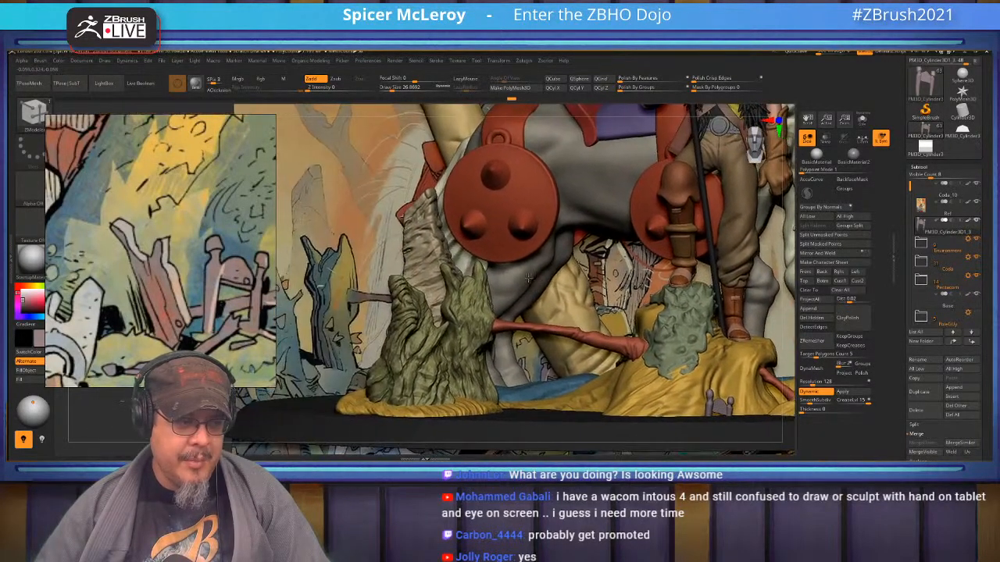
right_click_drag(528, 272, 512, 247, "alt")
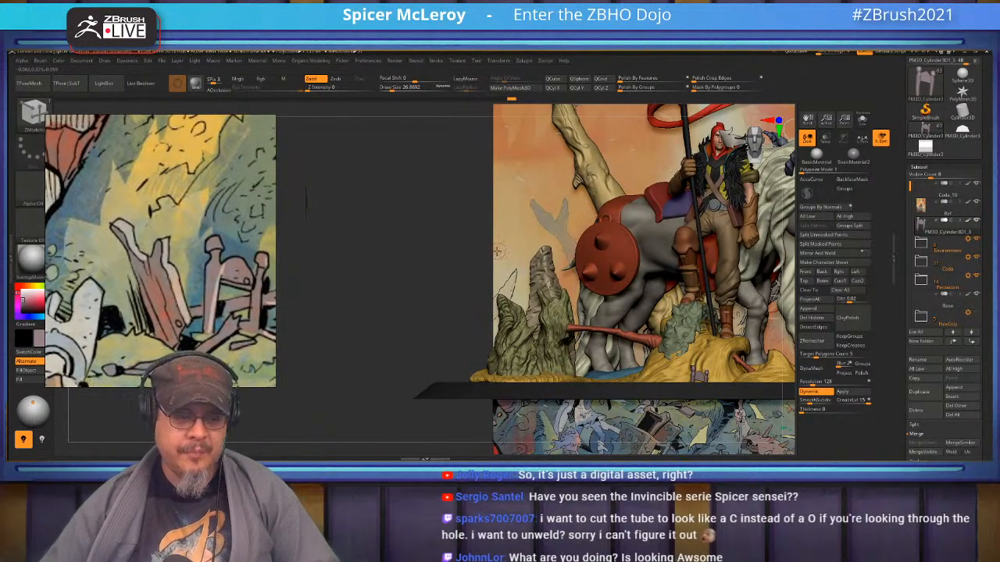
- Compare the 3D scene with the cover art by isolating the Ref image plane and restoring the full scene
right_click_drag(544, 267, 500, 292)
right_click_drag(500, 293, 461, 226, "alt")
right_click_drag(594, 363, 328, 254, "alt")
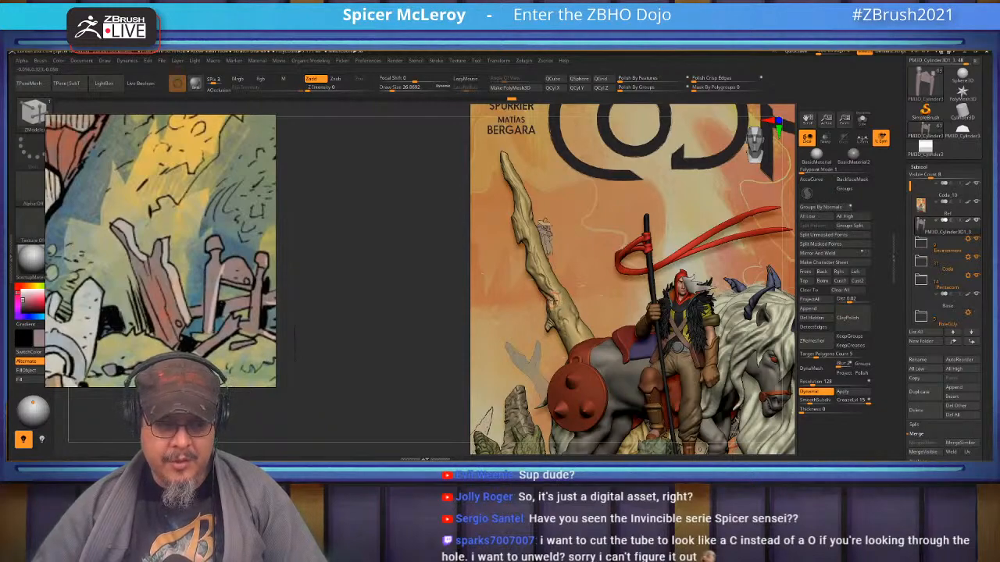
right_click_drag(546, 301, 518, 266, "alt")
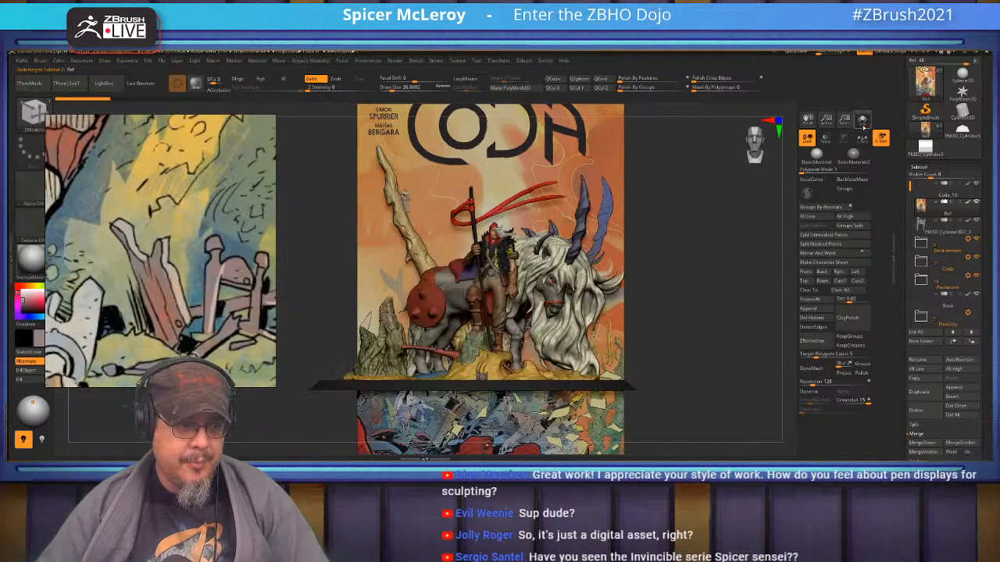
left_click(863, 121)
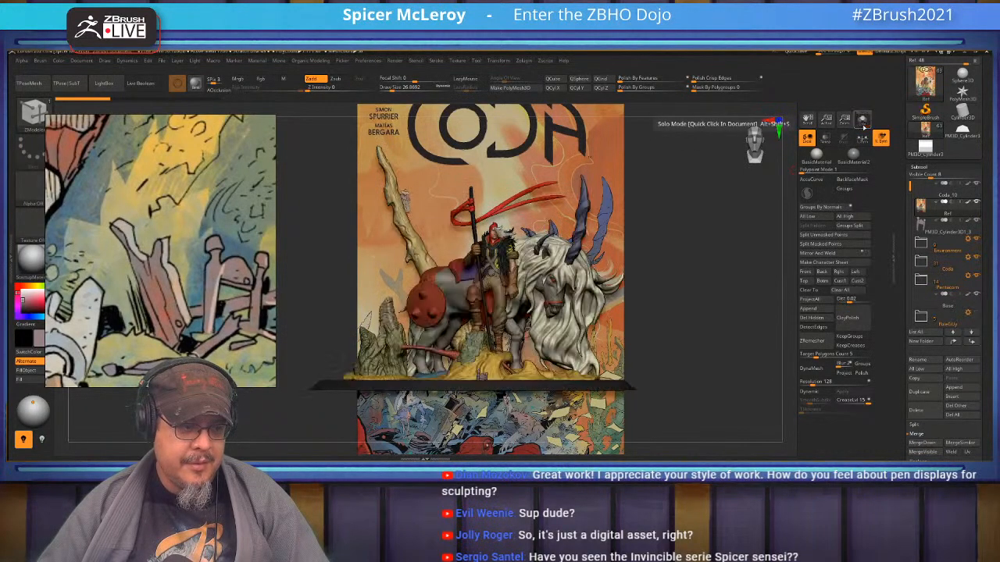
left_click(864, 126)
left_click(863, 126)
left_click(863, 126)
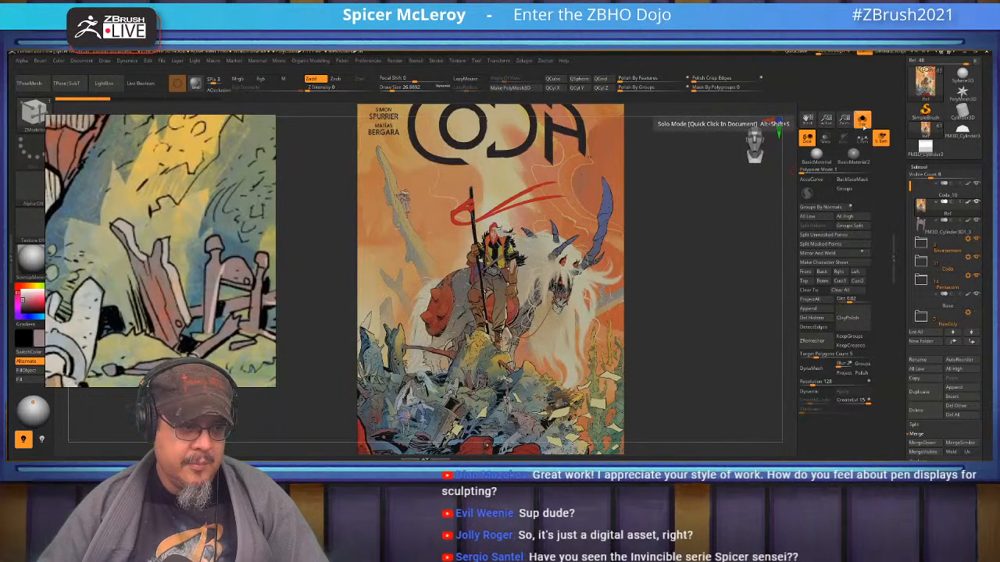
left_click(863, 125)
- Switch to the sliced open cylinder tool, show its polyframe and undo its slice cuts
mouse_move(920, 204)
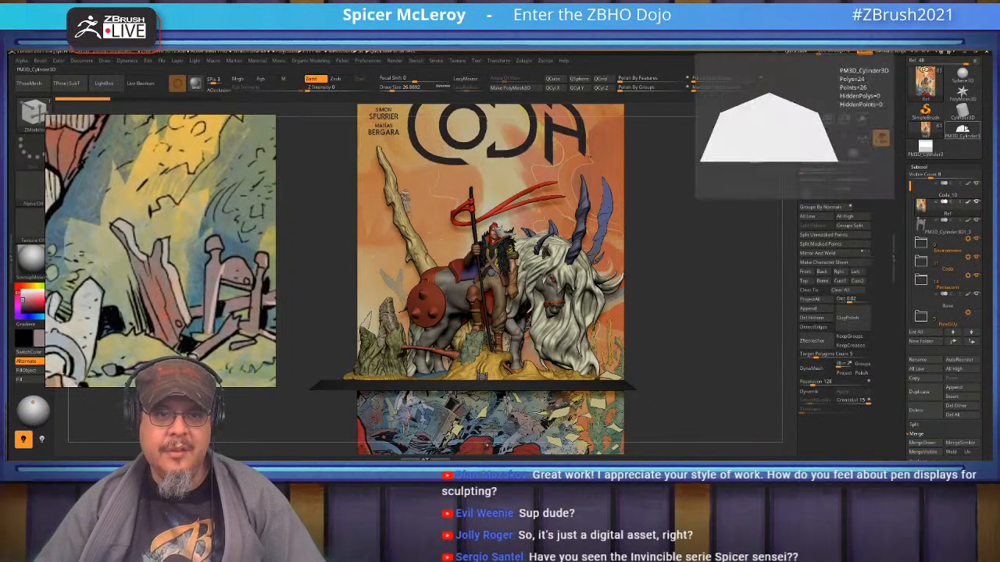
left_click(962, 112)
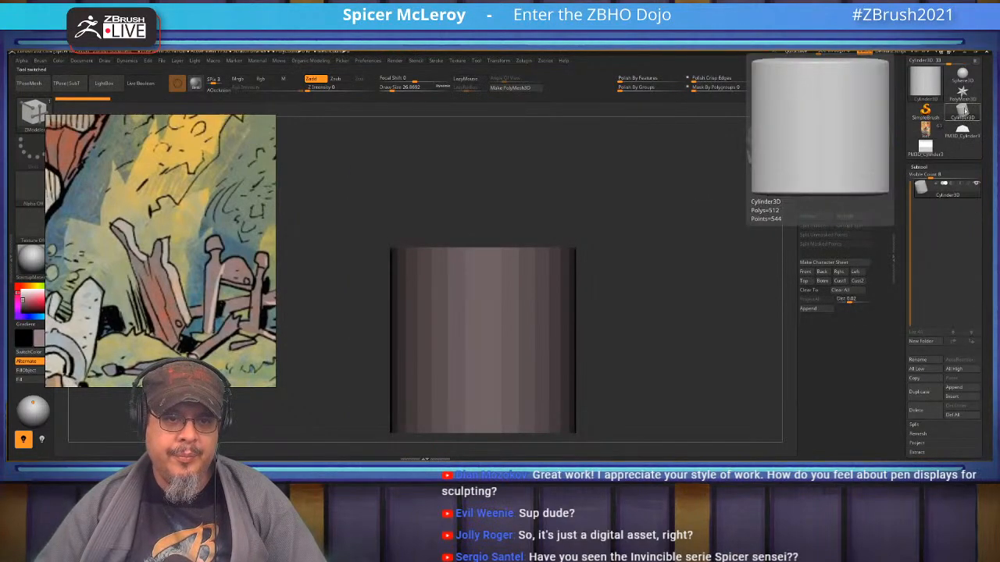
left_click(925, 147)
key("shift+f")
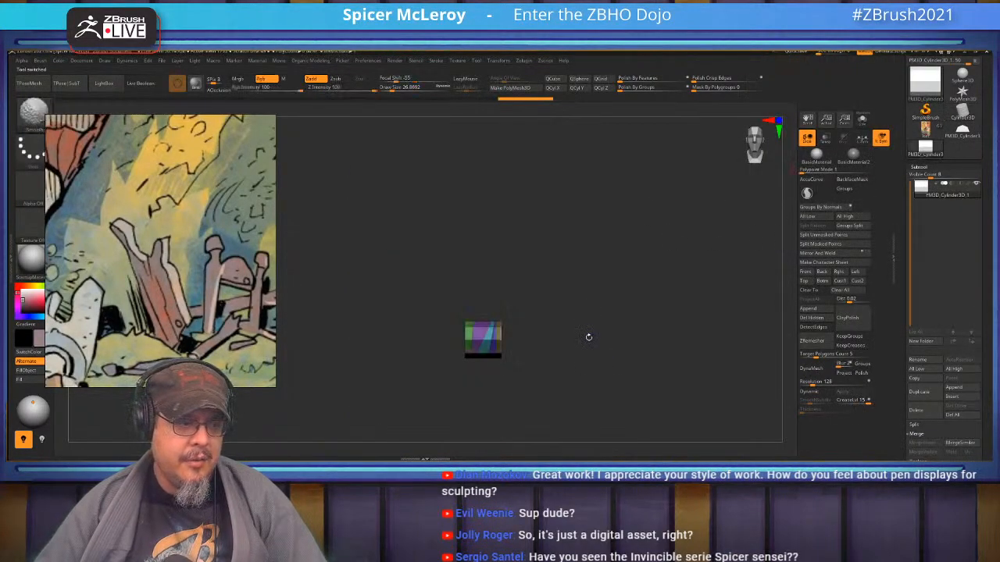
left_click_drag(589, 338, 677, 392, "alt")
key("ctrl+z")
key("ctrl+z")
key("ctrl+z")
key("ctrl+z")
left_click_drag(607, 352, 673, 356)
left_click(539, 313)
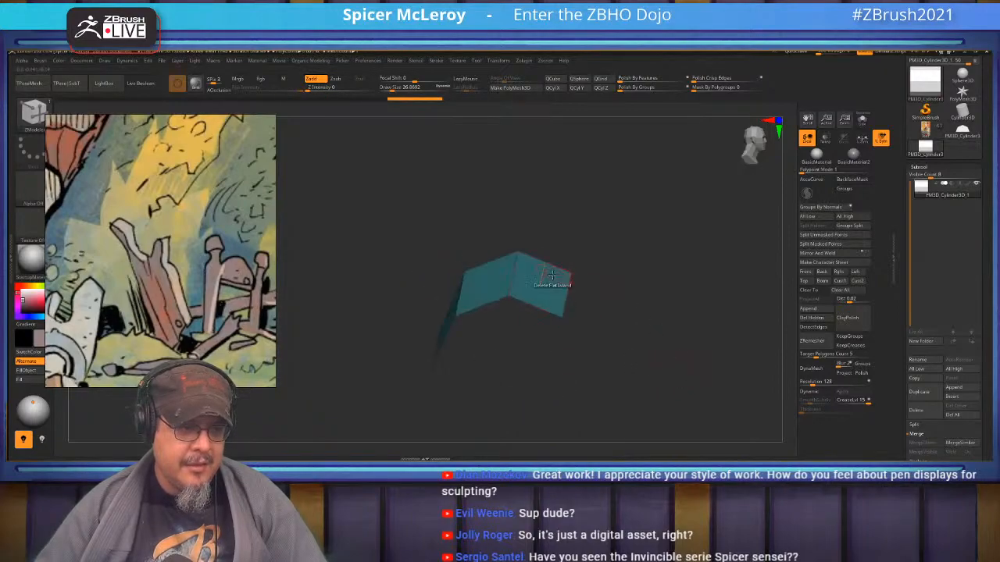
- Extrude the open cylinder with ZModeler's Polygroup All target into a thick C shape and turn on dynamic subdivision
key("space")
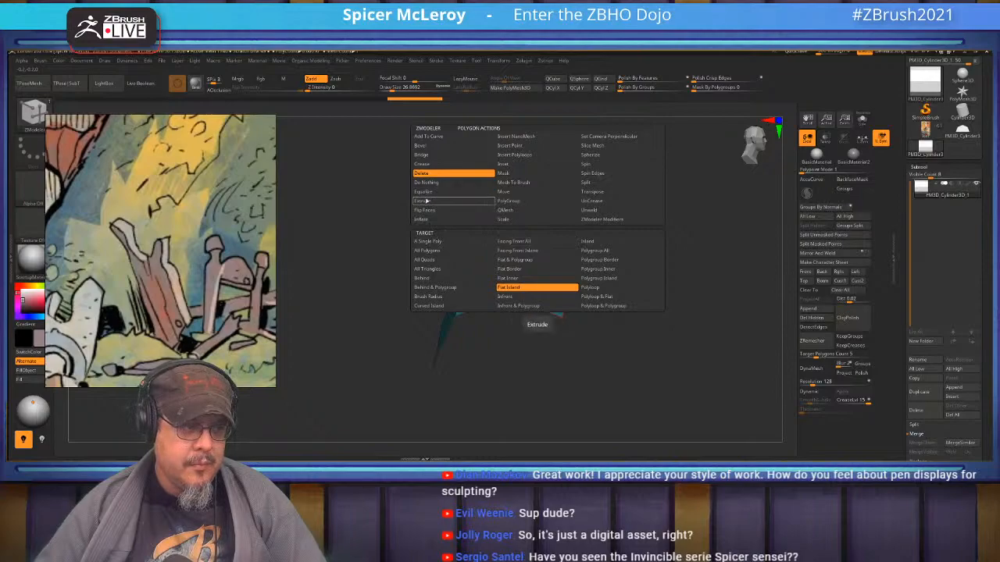
left_click(426, 201)
key("space")
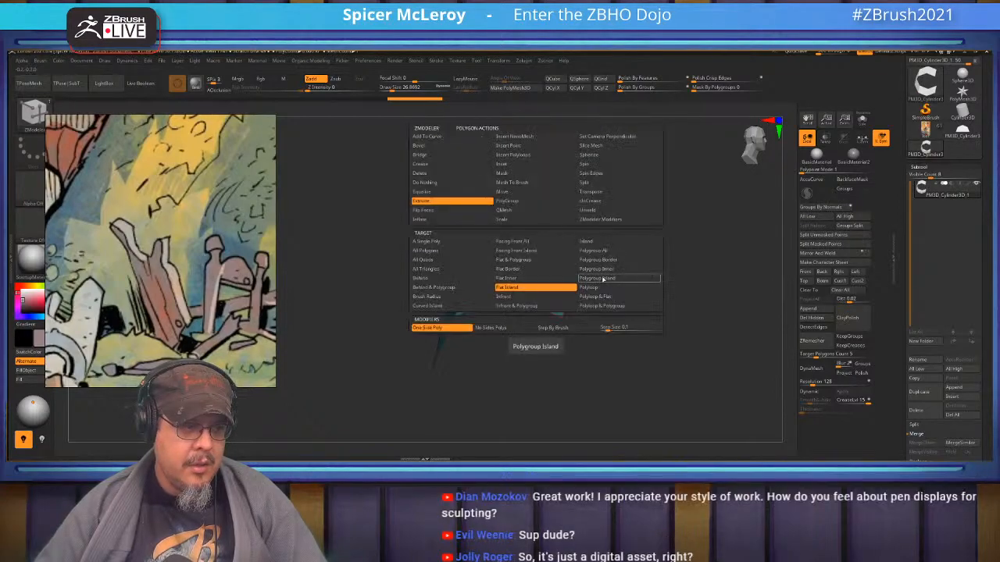
left_click(603, 252)
left_click_drag(539, 291, 553, 271)
left_click_drag(636, 344, 708, 365, "shift")
key("d")
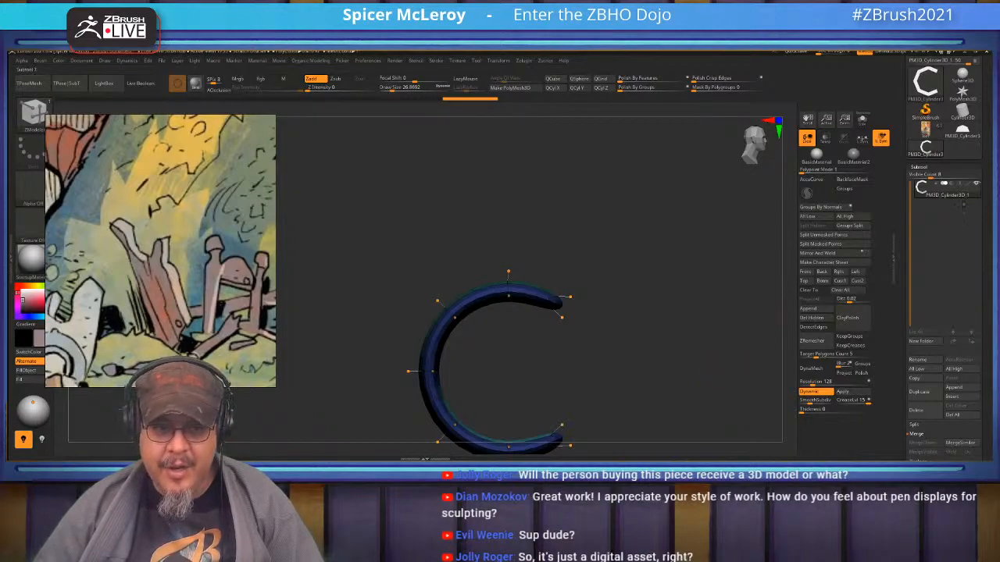
- Switch back to the full Coda scene tool and examine the rider, spear ribbons and Pentacorn from slightly different angles
left_click(925, 131)
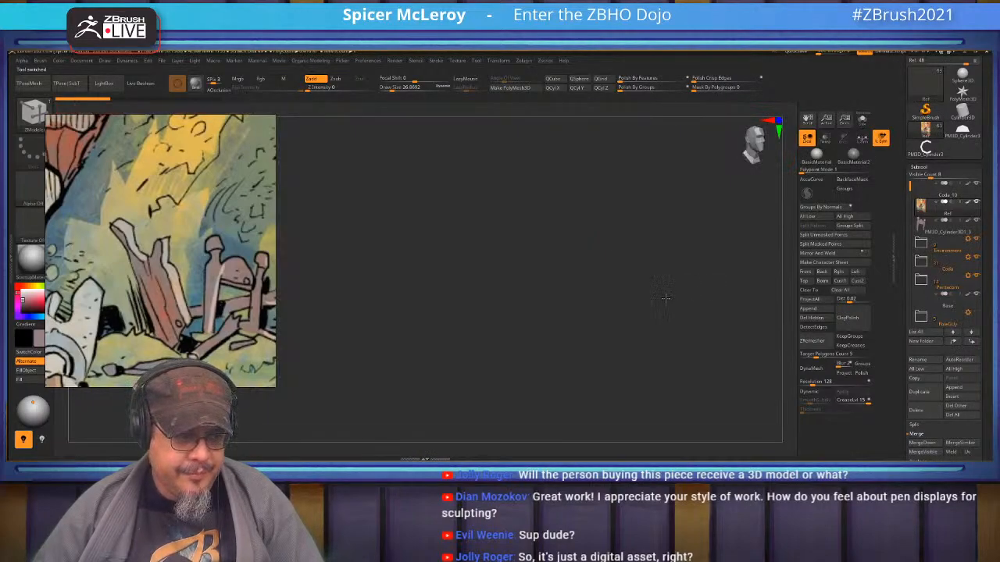
left_click_drag(709, 289, 726, 406)
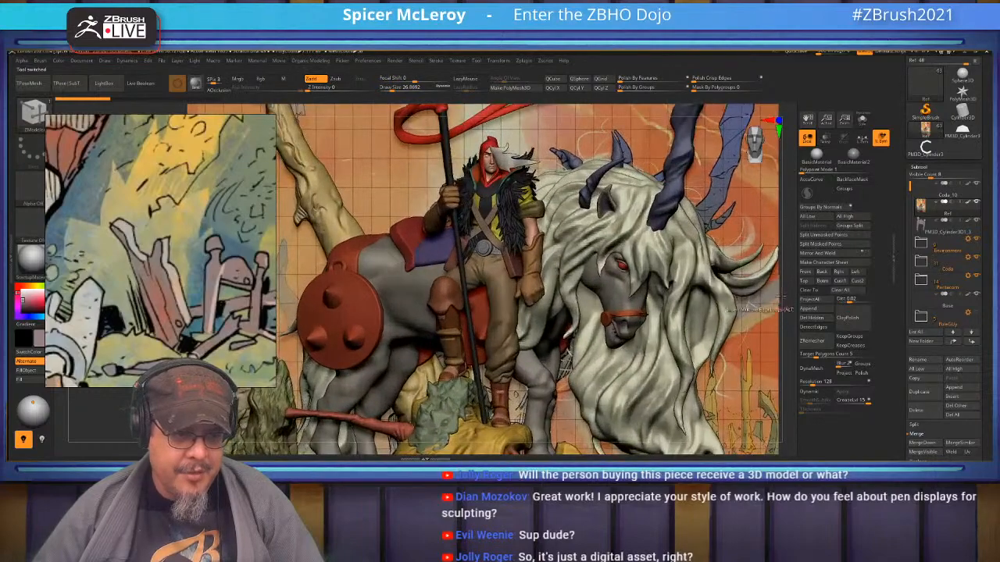
left_click_drag(748, 348, 753, 292, "alt")
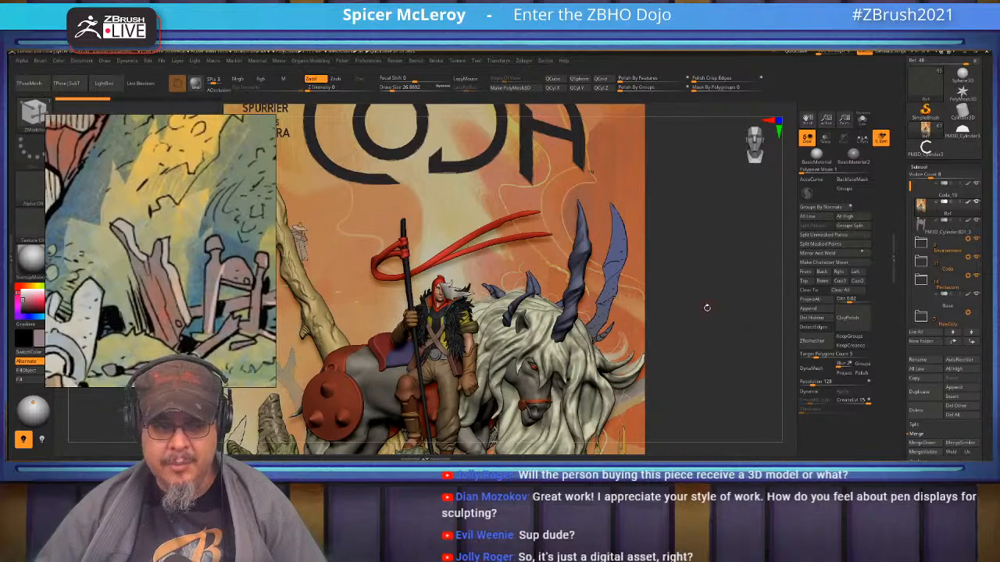
key("f")
left_click_drag(668, 315, 700, 320)
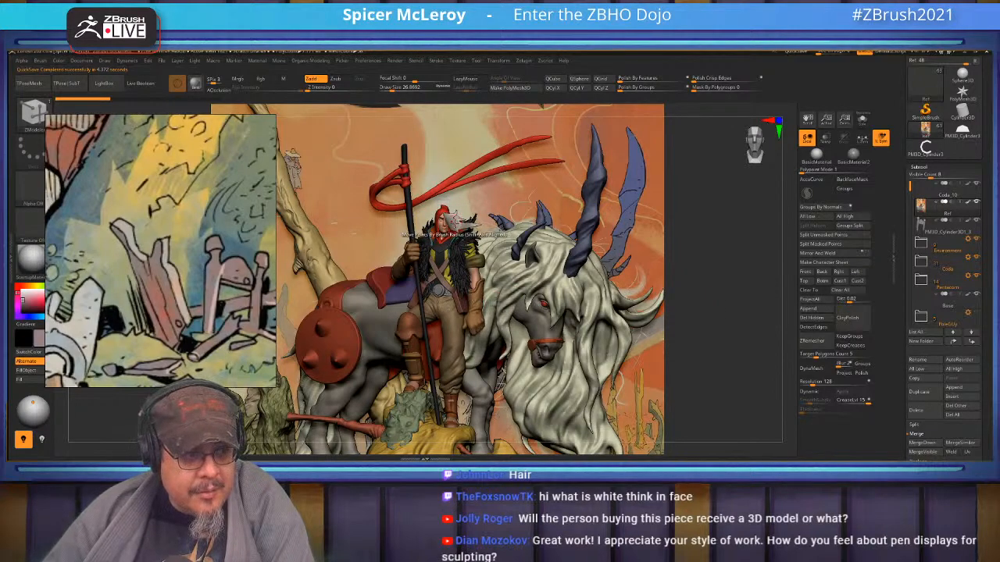
mouse_move(749, 298)
left_mouse_down()
mouse_move(743, 307)
mouse_move(755, 301)
left_mouse_up()
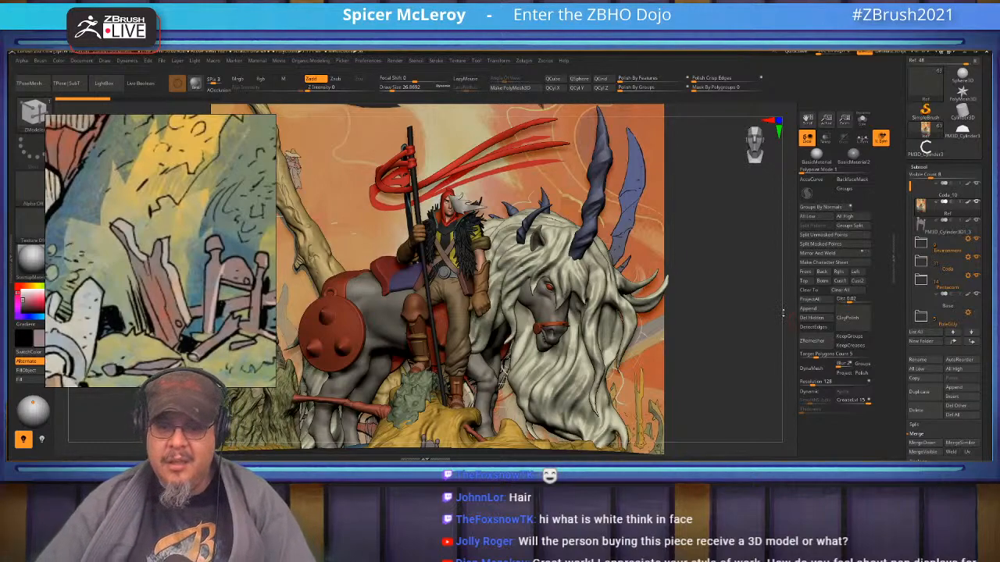
left_click_drag(730, 314, 532, 297)
right_click_drag(532, 296, 547, 318, "ctrl")
right_click_drag(534, 222, 532, 283, "alt")
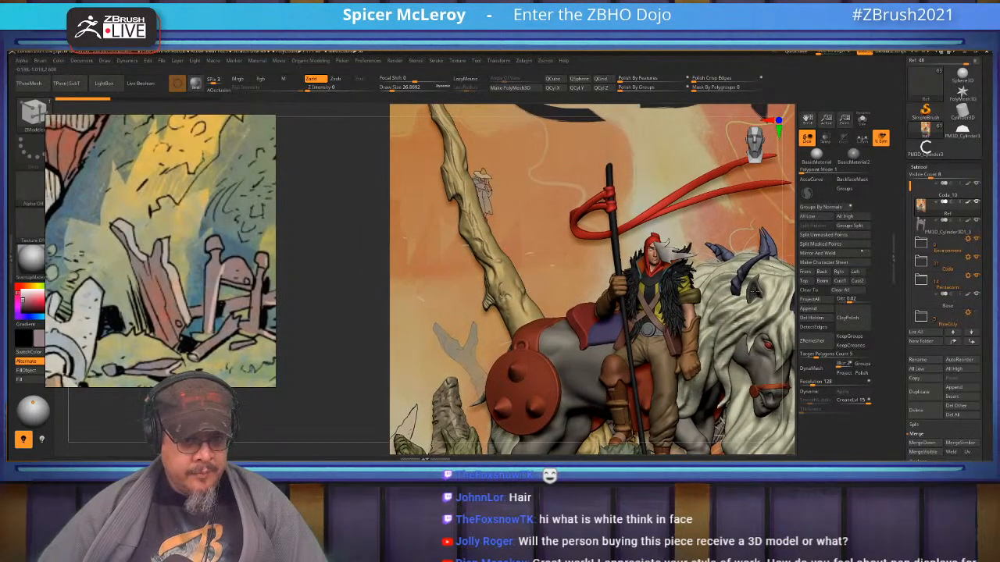
- Show the hidden folder containing the small figure beside the tree trunk and frame the whole scene
left_click(978, 314)
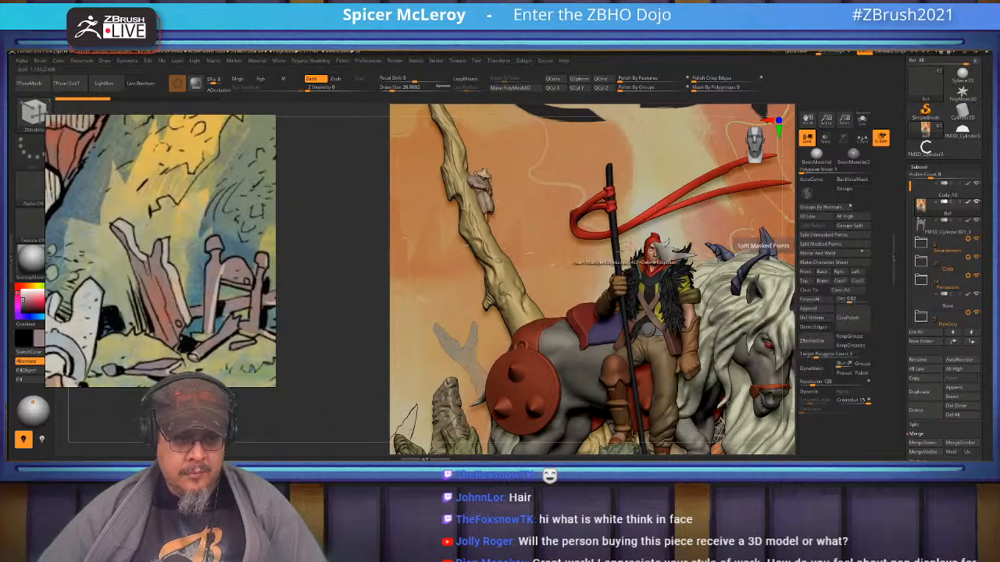
right_click_drag(542, 230, 570, 235)
key("f")
mouse_move(593, 265)
right_mouse_down("alt")
mouse_move(681, 264)
mouse_move(746, 305)
mouse_move(761, 293)
mouse_move(805, 315)
mouse_move(699, 298)
mouse_move(773, 297)
mouse_move(722, 309)
mouse_move(751, 312)
right_mouse_up("alt")
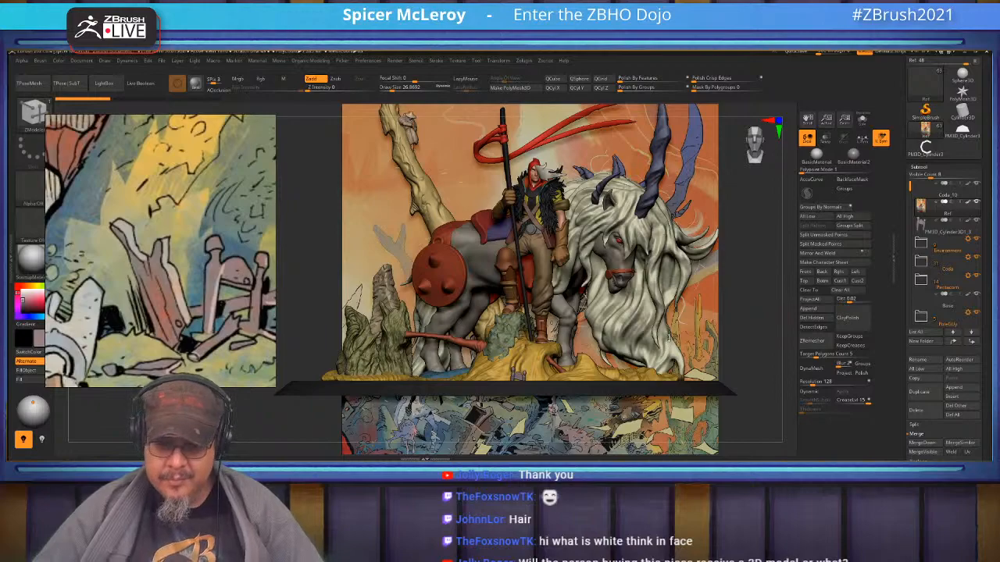
- Select the Pentacorn subtool and examine the sculpt up close, from behind and from the front
right_click_drag(677, 332, 677, 391, "ctrl")
mouse_move(439, 215)
right_mouse_down("ctrl")
mouse_move(439, 270)
mouse_move(625, 319)
mouse_move(624, 366)
mouse_move(619, 344)
right_mouse_up("ctrl")
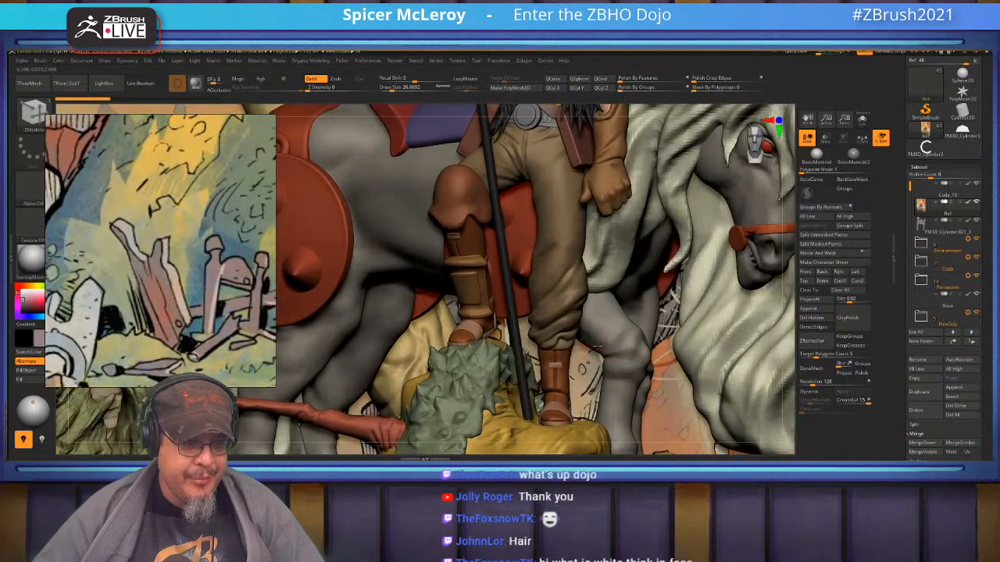
right_click_drag(432, 193, 511, 266, "alt")
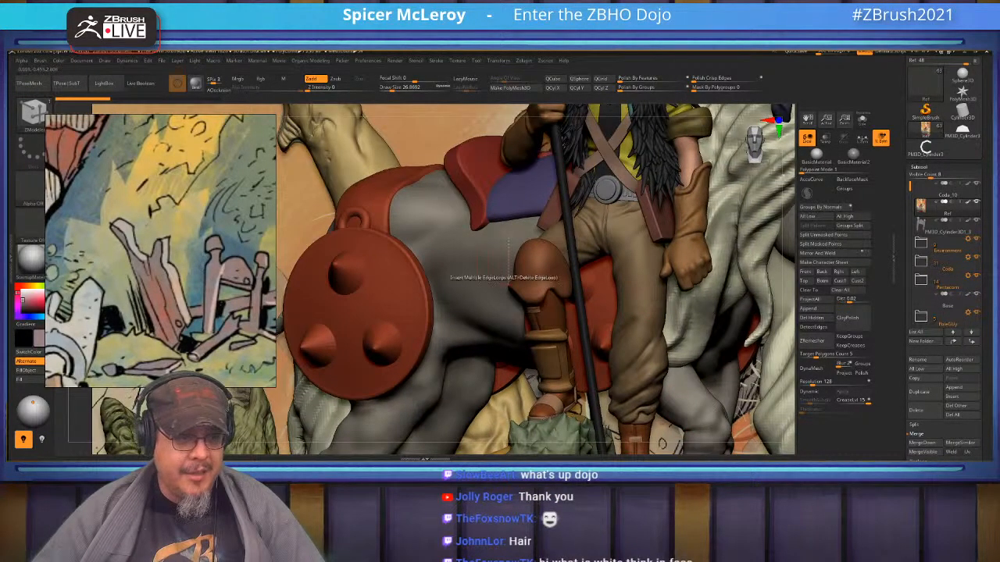
left_click(459, 293, "alt")
key("f")
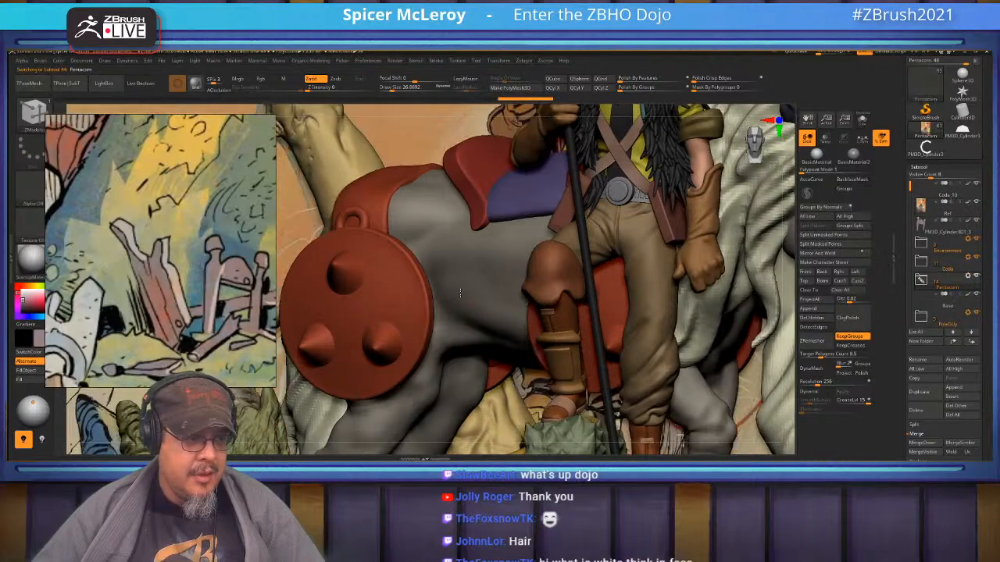
left_click_drag(605, 307, 649, 303)
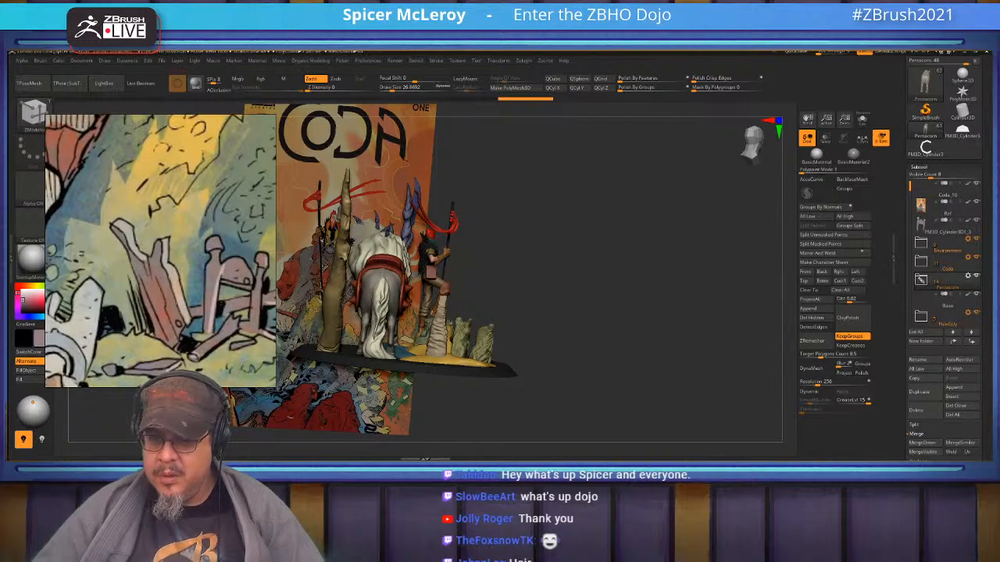
mouse_move(536, 264)
left_mouse_down()
mouse_move(547, 263)
mouse_move(558, 219)
mouse_move(571, 312)
mouse_move(642, 331)
left_mouse_up()
mouse_move(757, 342)
left_mouse_down("alt")
mouse_move(719, 336)
mouse_move(711, 316)
left_mouse_up("alt")
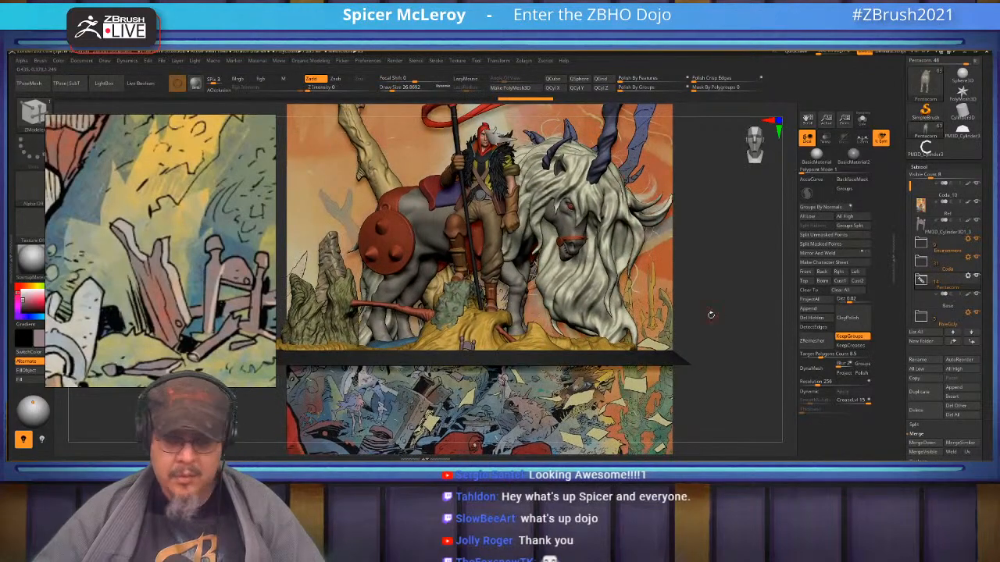
left_click_drag(711, 316, 729, 349, "alt")
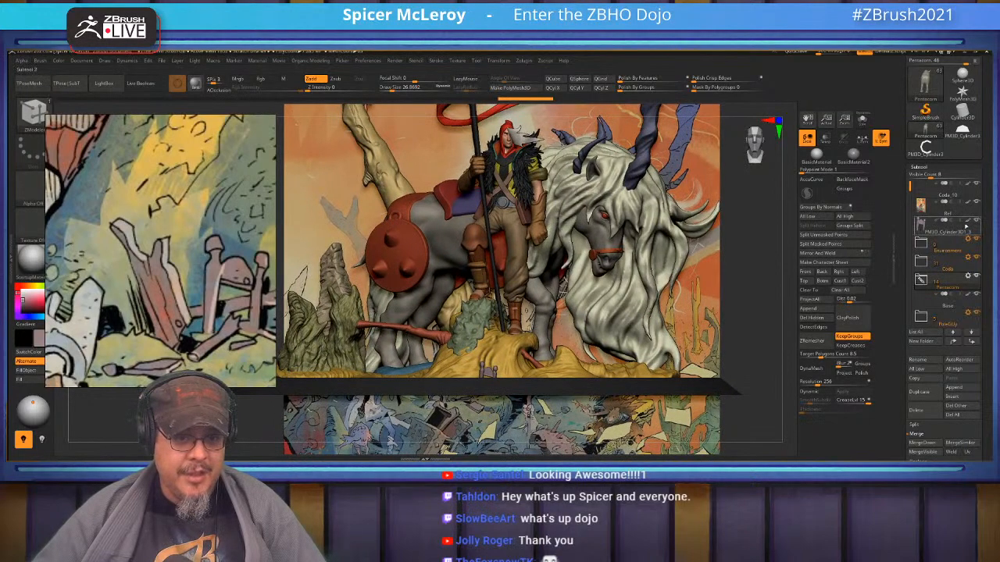
- Hide the Ref image plane and frame the complete sculpt from the front
left_click(976, 203)
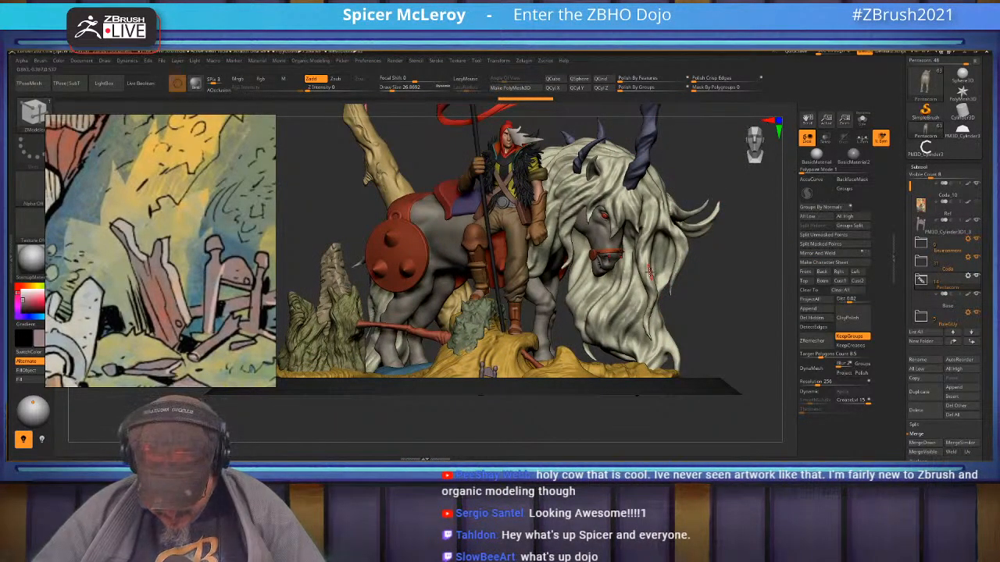
key("f")
key("f")
mouse_move(559, 293)
left_mouse_down("alt")
mouse_move(639, 308)
mouse_move(675, 334)
left_mouse_up("alt")
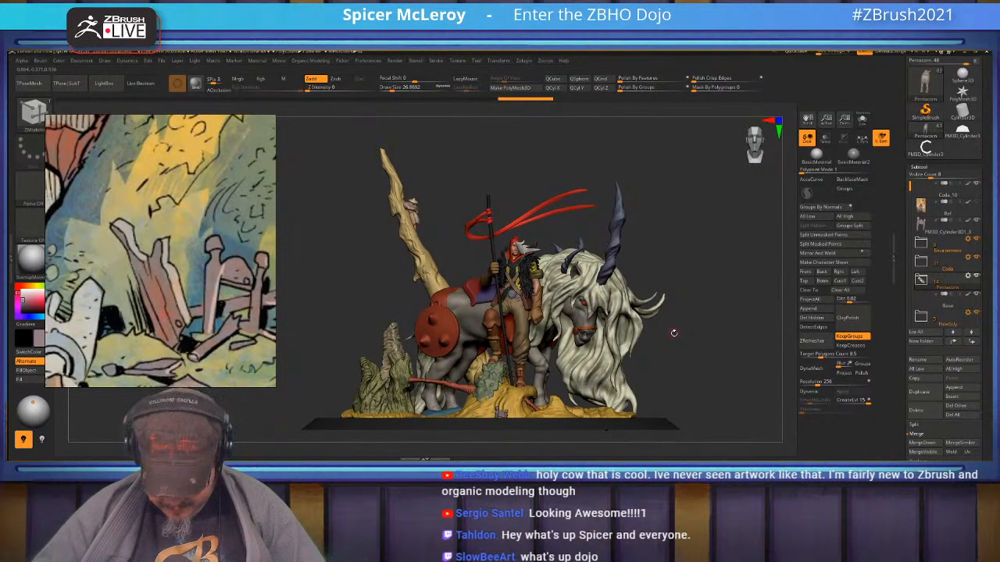
mouse_move(674, 338)
left_mouse_down("alt")
mouse_move(666, 326)
mouse_move(676, 330)
mouse_move(668, 343)
mouse_move(651, 347)
mouse_move(670, 354)
mouse_move(678, 340)
mouse_move(668, 341)
left_mouse_up("alt")
- Examine the crouching white-haired figure in the cover art's foreground
scroll(141, 277, "down", 6)
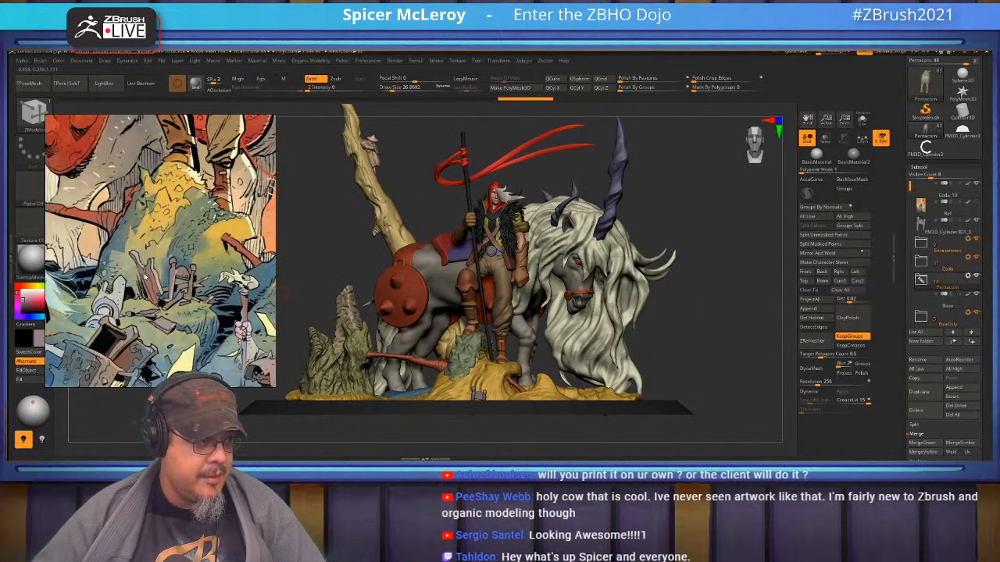
middle_click_drag(138, 277, 207, 289)
scroll(172, 282, "up", 5)
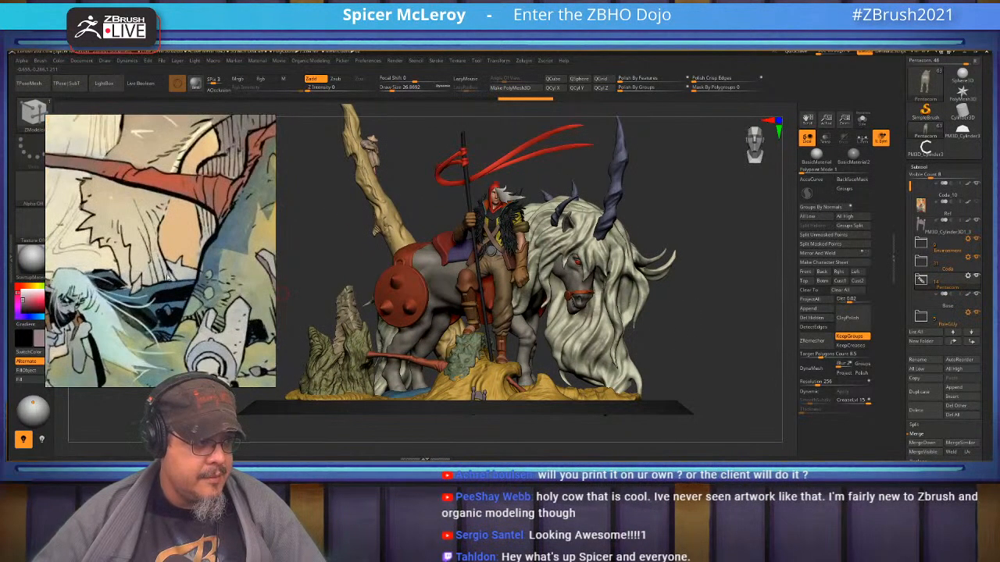
scroll(161, 310, "down", 5)
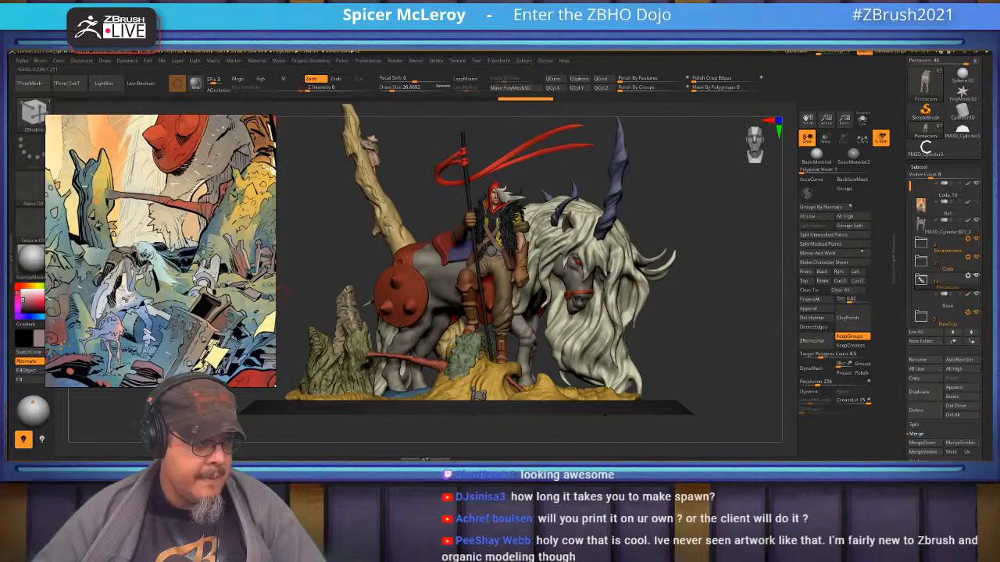
scroll(215, 287, "up", 6)
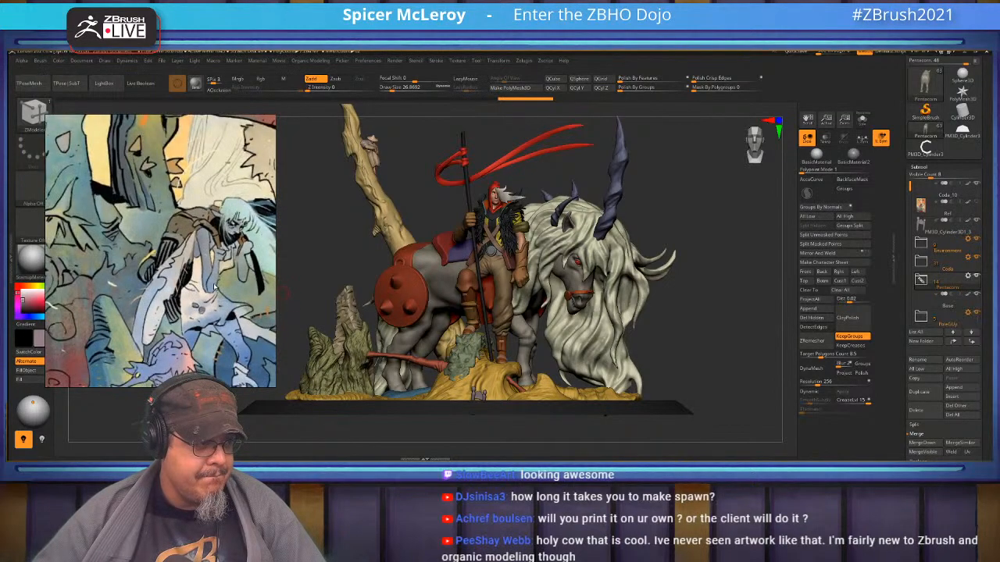
scroll(227, 288, "up", 2)
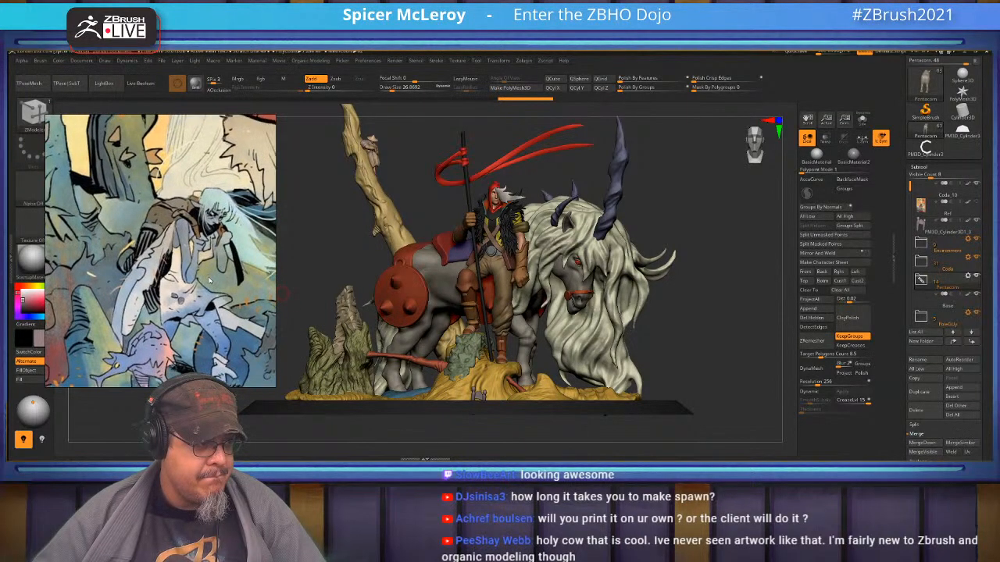
- Examine the spiky-hooded creature holding a staff in the cover art's foreground
middle_click_drag(273, 288, 76, 293)
scroll(128, 279, "down", 4)
scroll(135, 288, "down", 2)
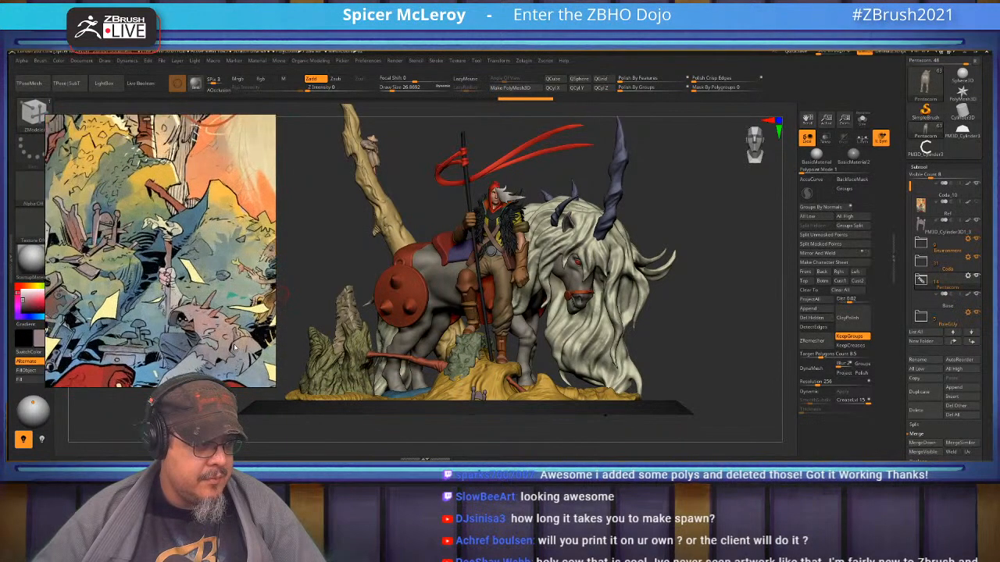
left_click_drag(200, 354, 216, 293)
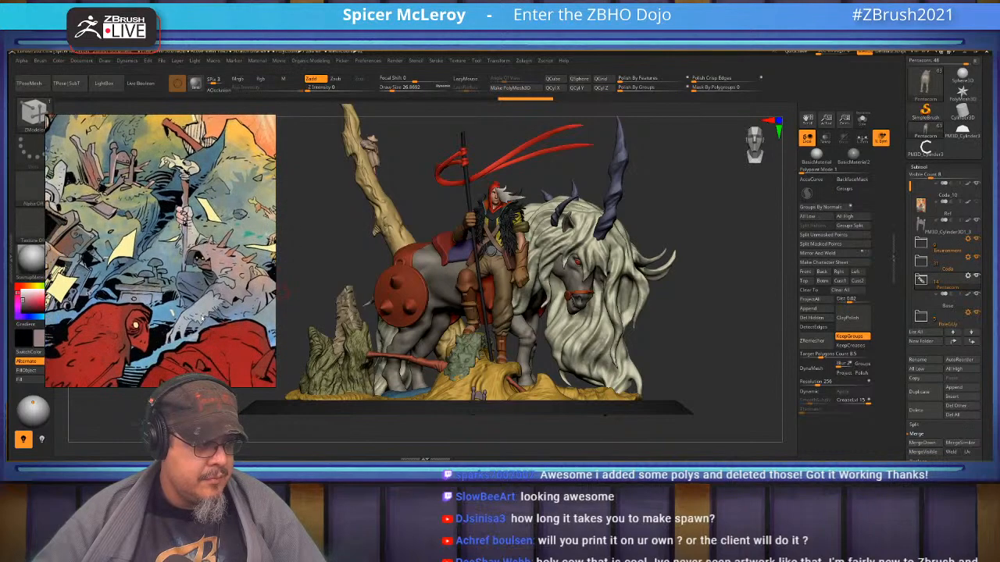
left_click_drag(231, 271, 195, 268)
scroll(175, 271, "up", 2)
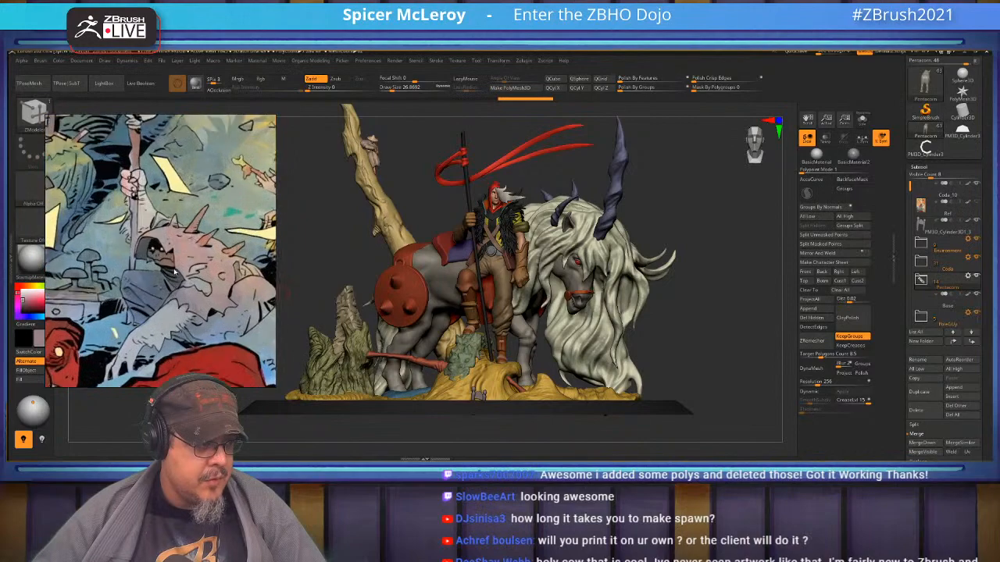
- Examine the debris, rock mound and foreground creatures in the cover art around the hero's feet
scroll(175, 270, "down", 4)
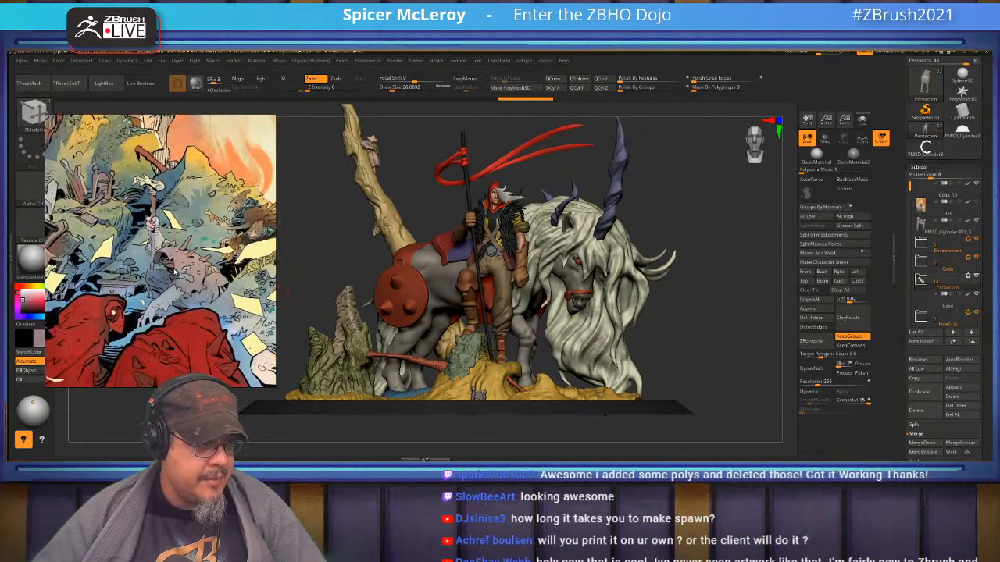
left_click_drag(235, 227, 230, 320)
scroll(217, 273, "down", 2)
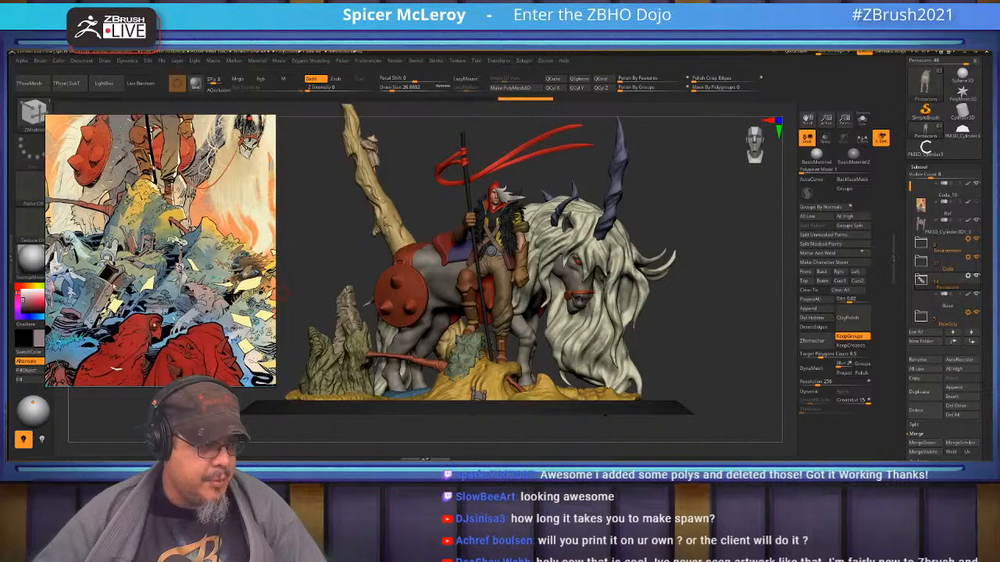
scroll(182, 292, "up", 2)
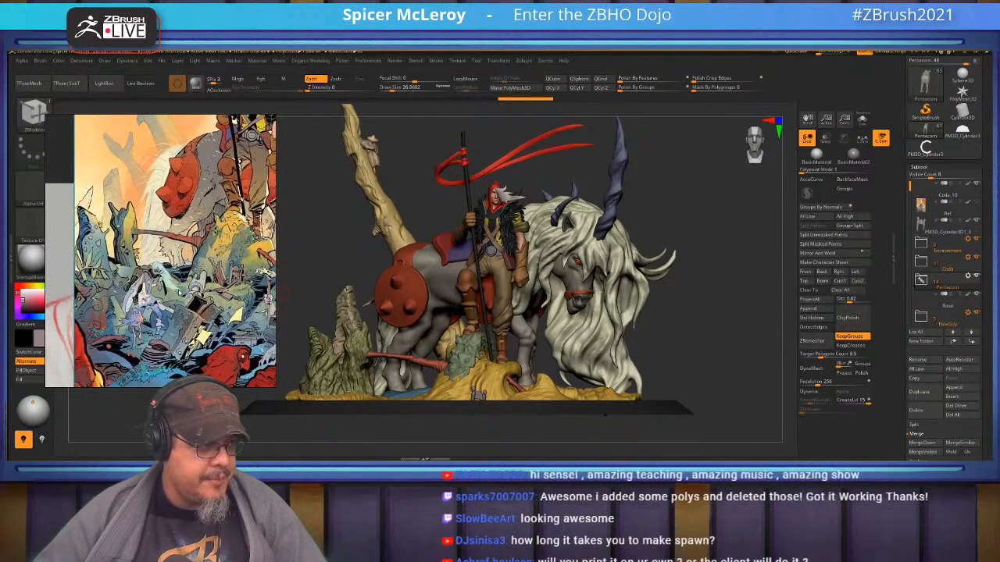
scroll(182, 292, "up", 1)
left_click_drag(182, 292, 140, 305)
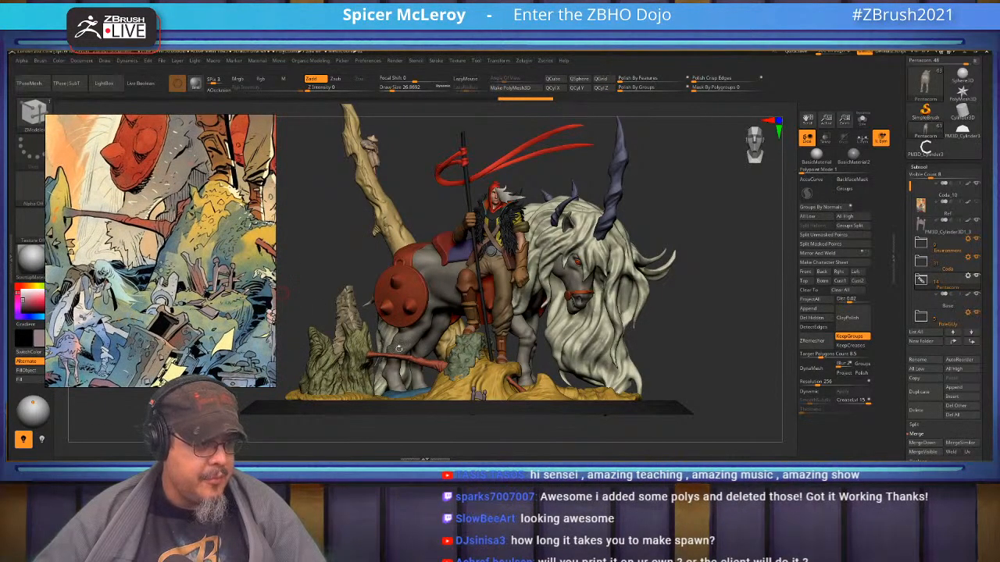
scroll(702, 319, "down", 2)
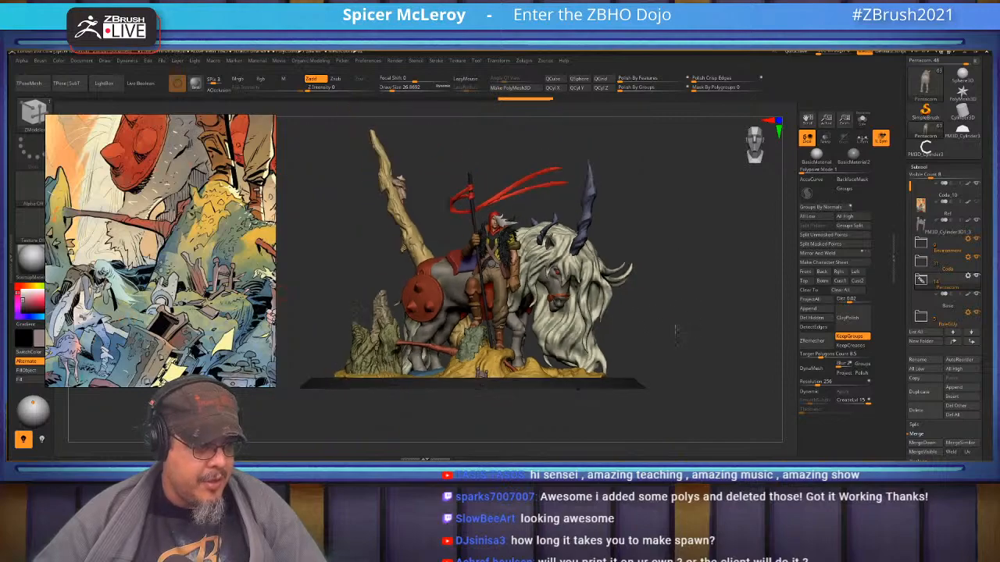
scroll(249, 294, "down", 1)
left_click_drag(248, 293, 134, 289)
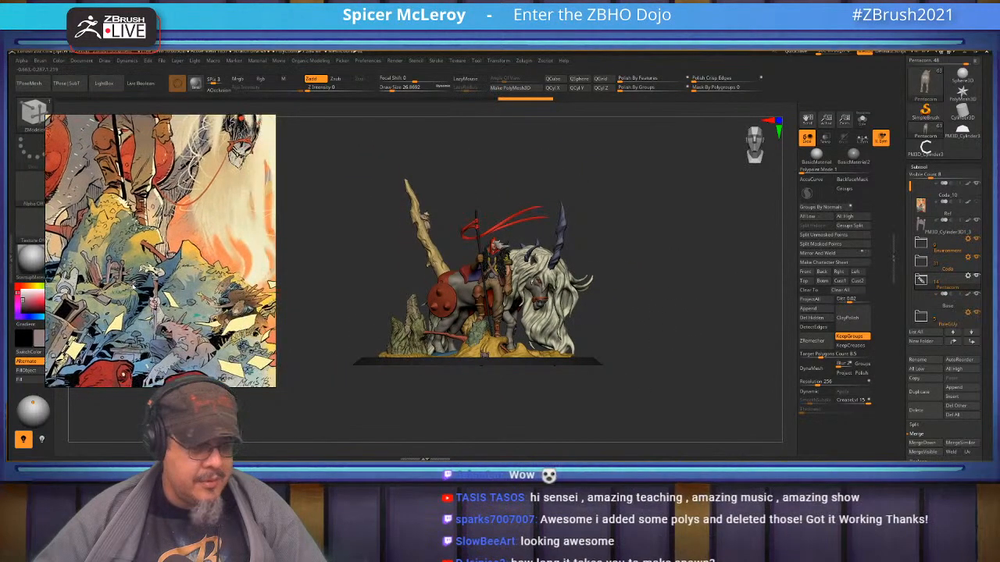
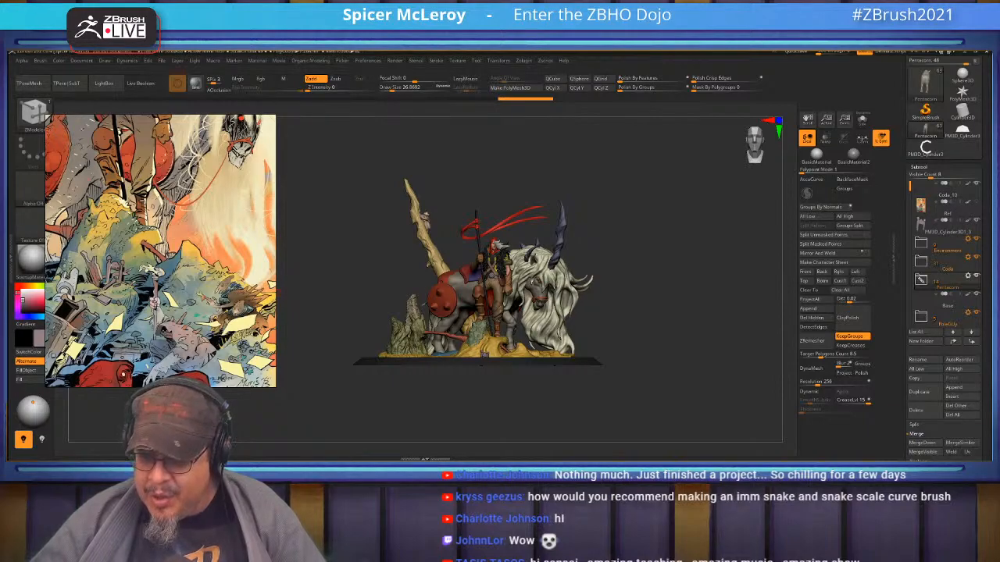
- Save the ZTool as a new version named Coda_11 in the Coda folder
left_click_drag(985, 189, 985, 266)
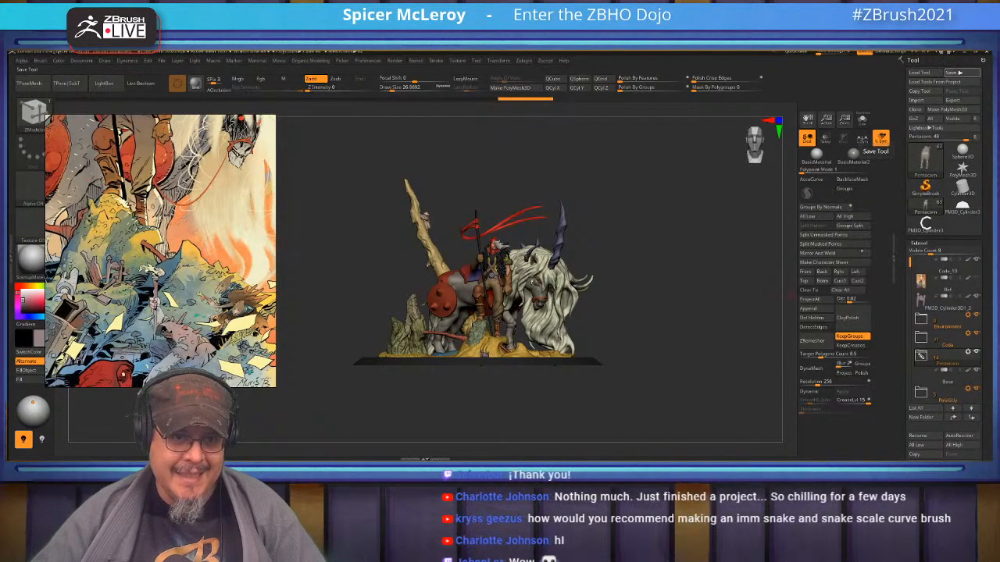
key("ctrl+s")
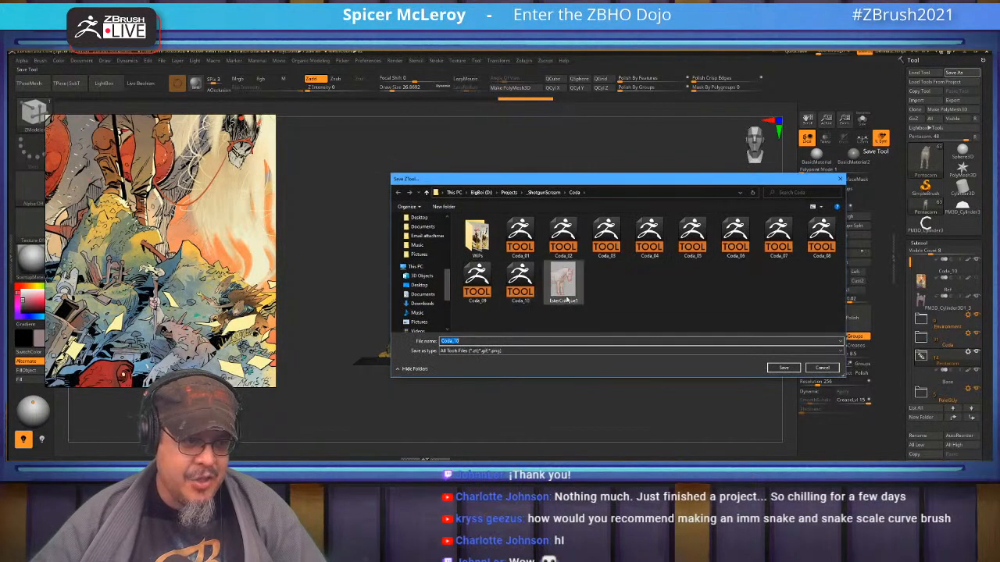
left_click(463, 341)
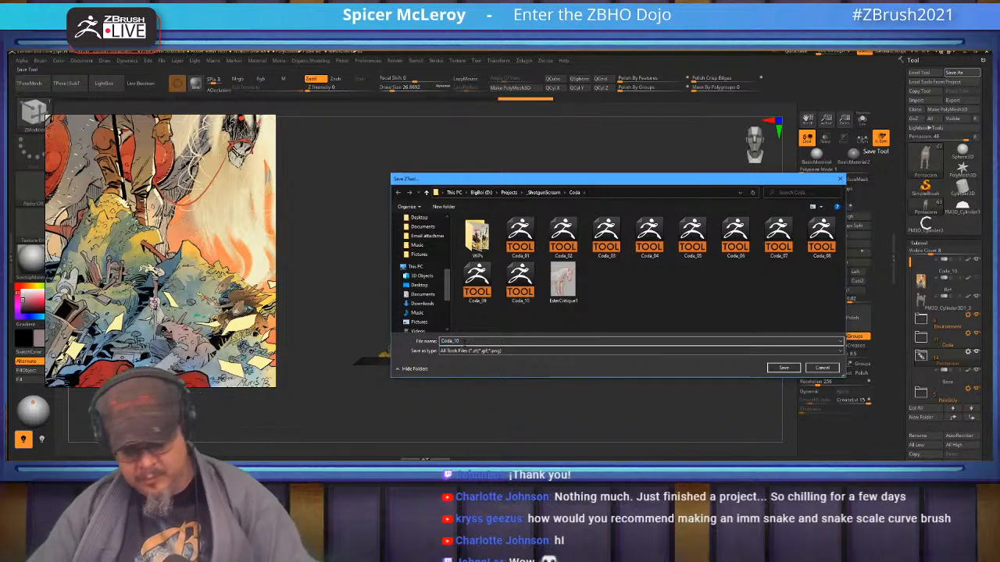
key("BackSpace")
type("1")
key("Return")
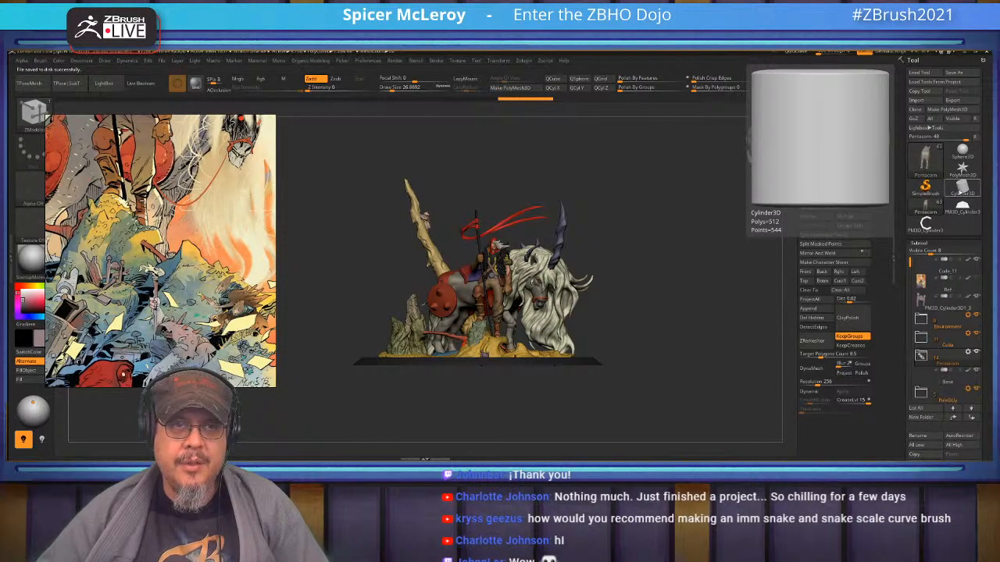
- Load the Cylinder3D primitive, convert it to a PolyMesh3D and rebuild it as a quick Y-axis cylinder
left_click(961, 190)
left_click_drag(636, 242, 607, 279, "alt")
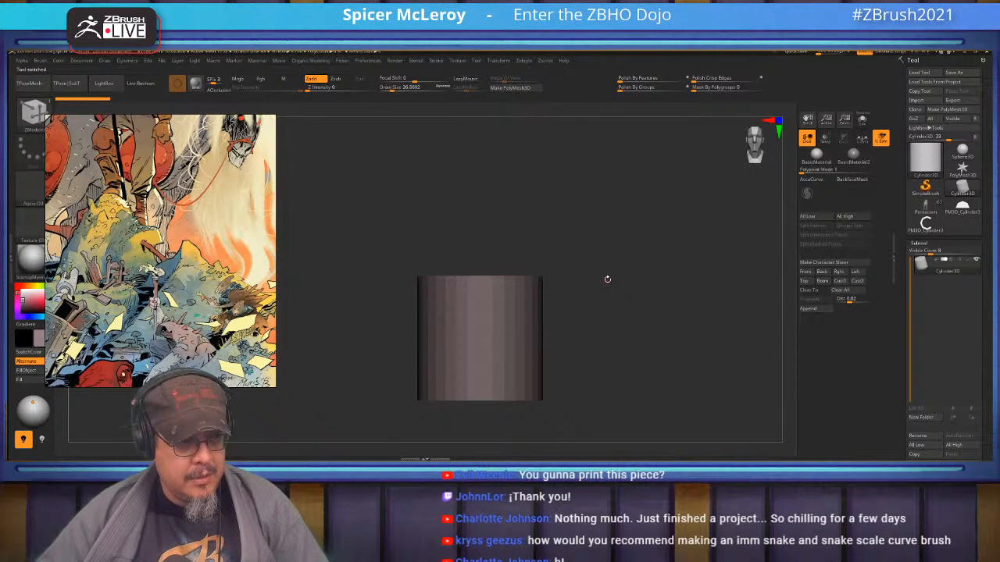
left_click(510, 88)
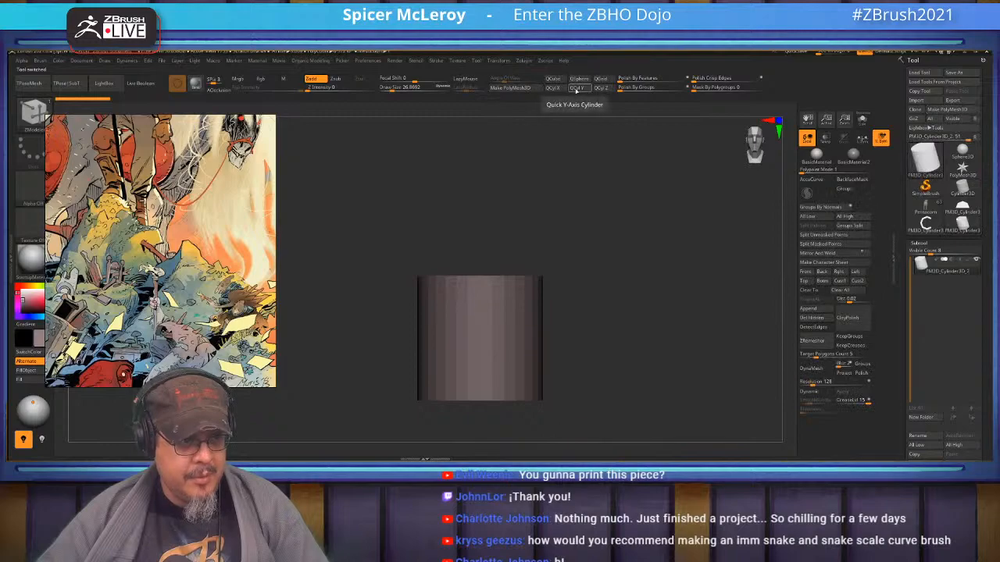
left_click(576, 90)
- Show the polyframe and bevel the cylinder's middle edge loop with ZModeler, using Bevel on EdgeLoop Complete, to form a central band
mouse_move(582, 277)
left_mouse_down("alt")
mouse_move(568, 208)
mouse_move(556, 250)
mouse_move(628, 304)
left_mouse_up("alt")
key("shift+f")
key("b")
key("z")
key("m")
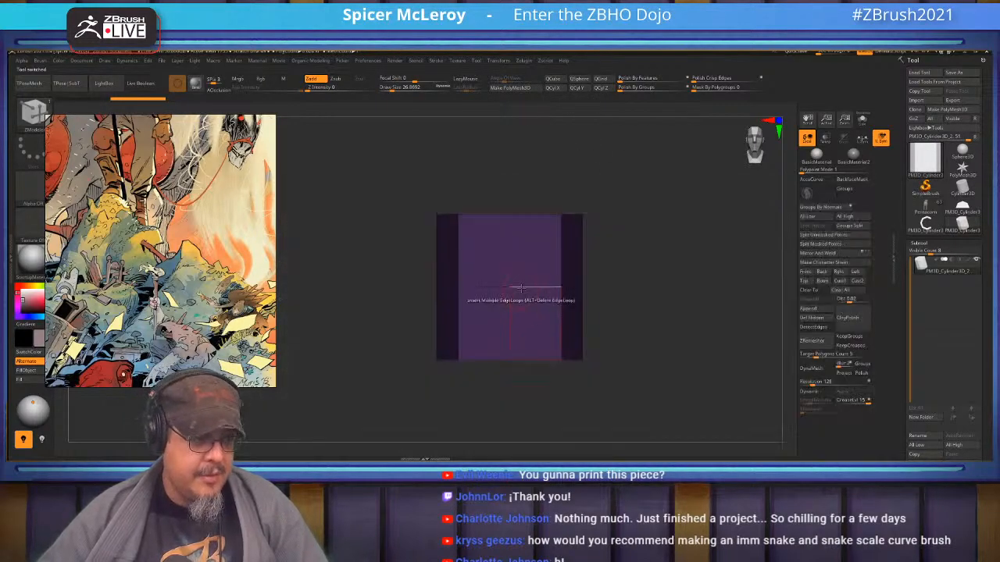
key("space")
left_click(442, 221)
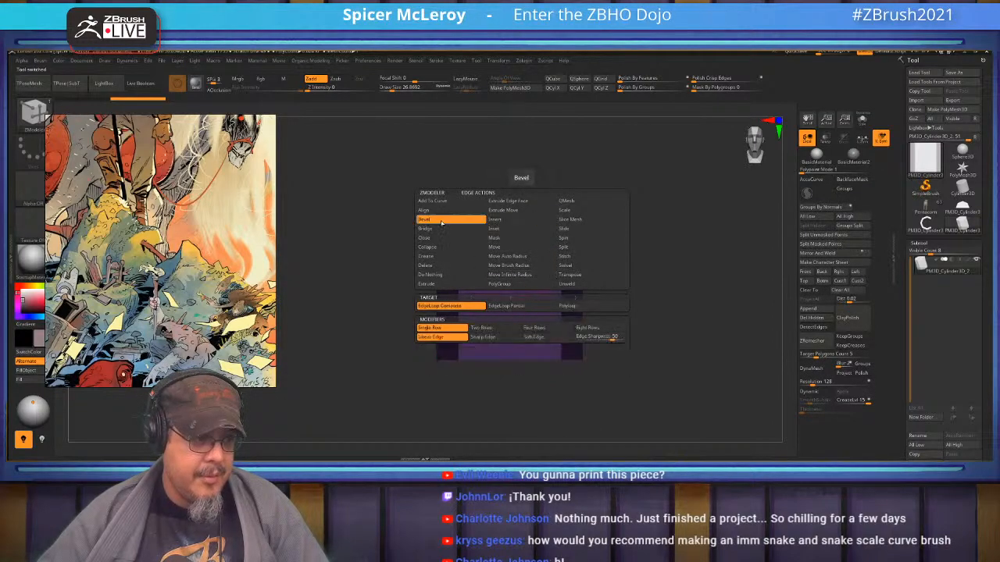
left_click_drag(536, 288, 552, 305)
- Assign separate polygroups to the cylinder's upper, middle and lower bands
left_click_drag(664, 254, 671, 290)
key("ctrl+w")
left_click_drag(405, 162, 686, 287, "ctrl")
key("ctrl+w")
left_click_drag(682, 336, 685, 265, "alt")
left_click_drag(706, 366, 390, 213, "ctrl")
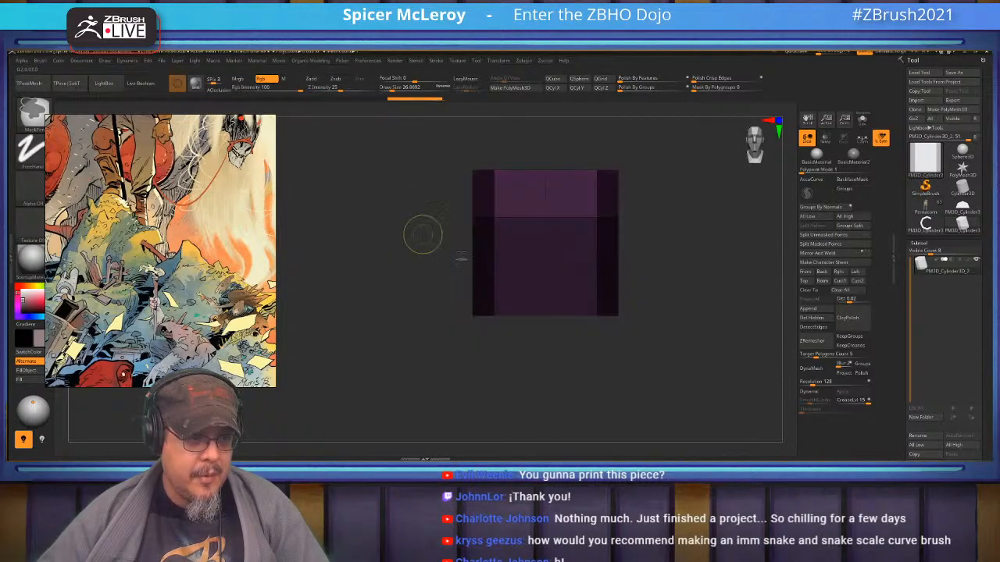
key("ctrl+w")
left_click_drag(688, 353, 383, 266, "ctrl")
key("ctrl+w")
left_click_drag(694, 286, 661, 268, "alt")
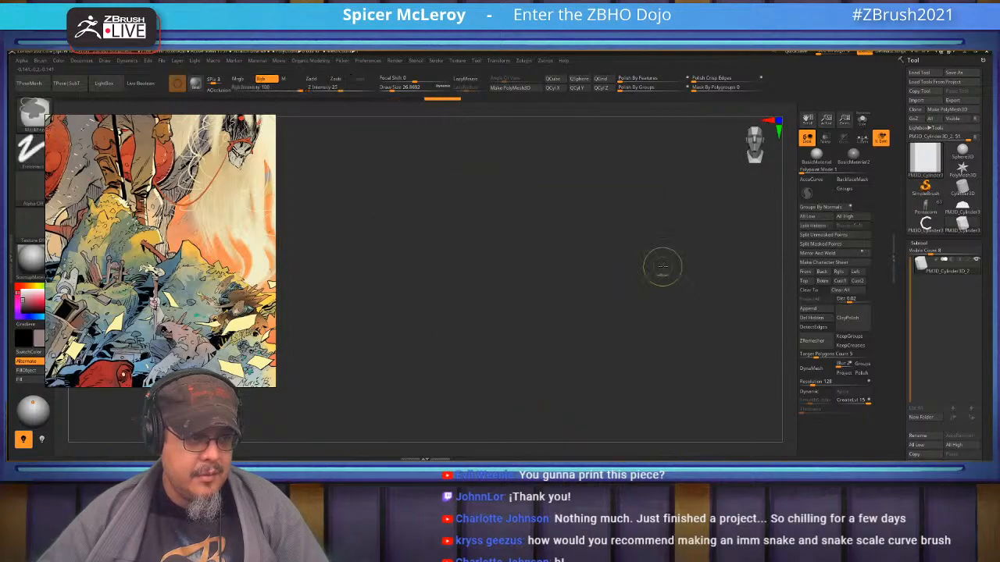
key("ctrl+shift+x")
key("ctrl+w")
left_click(663, 275, "ctrl+shift")
- Hide the reference image overlay and face the cylinder from the side
left_click_drag(664, 277, 702, 261)
left_click_drag(353, 272, 391, 250, "alt")
key("shift+z")
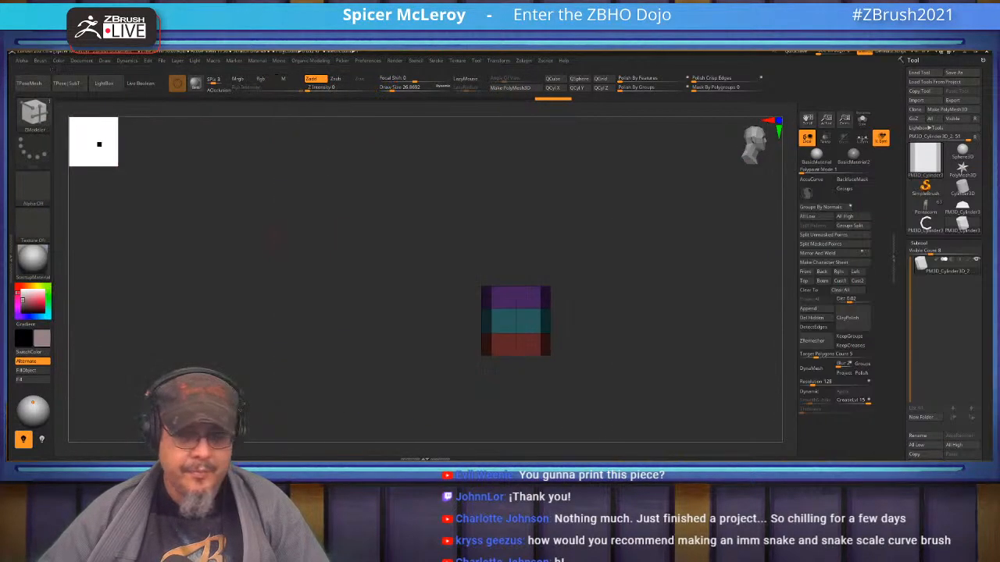
left_click_drag(630, 266, 571, 272, "alt")
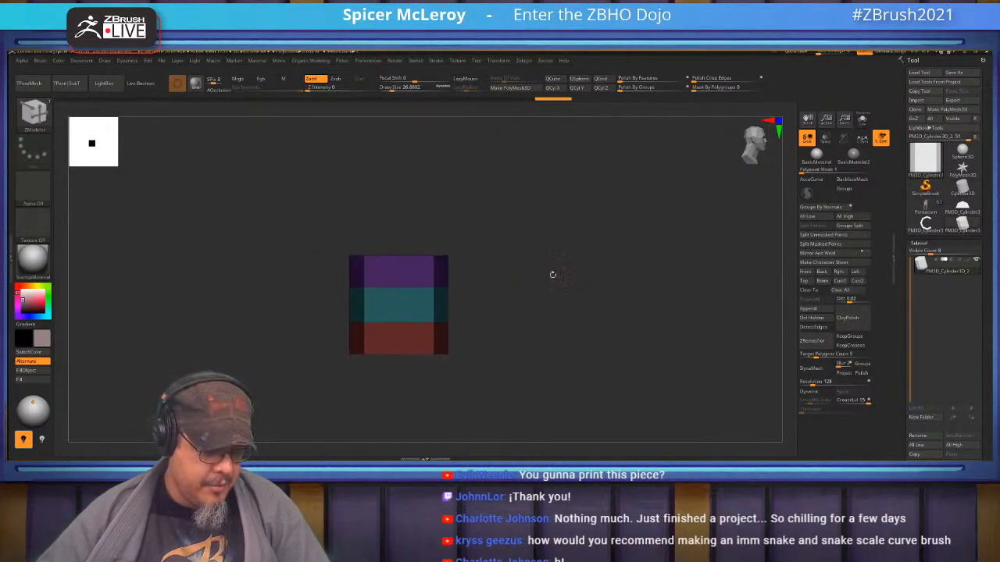
- Set the active color to white and create a new InsertMesh brush from the three-band cylinder
key("v")
key("b")
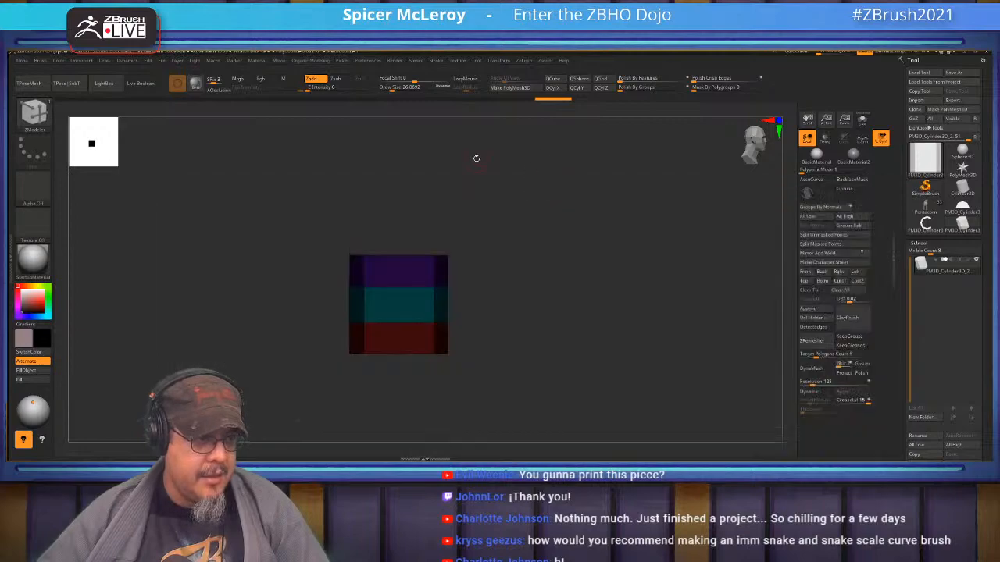
key("v")
left_click(17, 286, "alt")
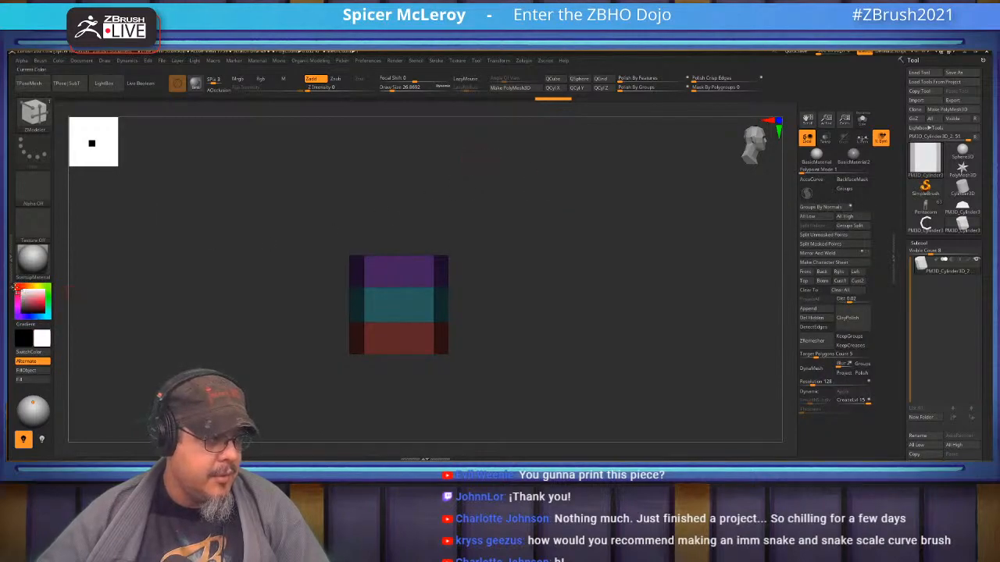
key("b")
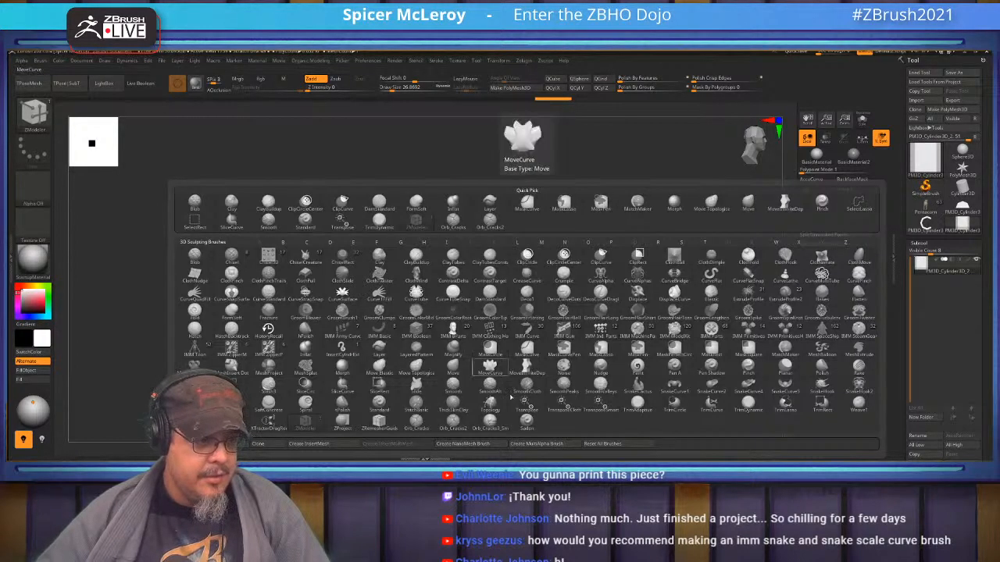
left_click(308, 443)
left_click(459, 189)
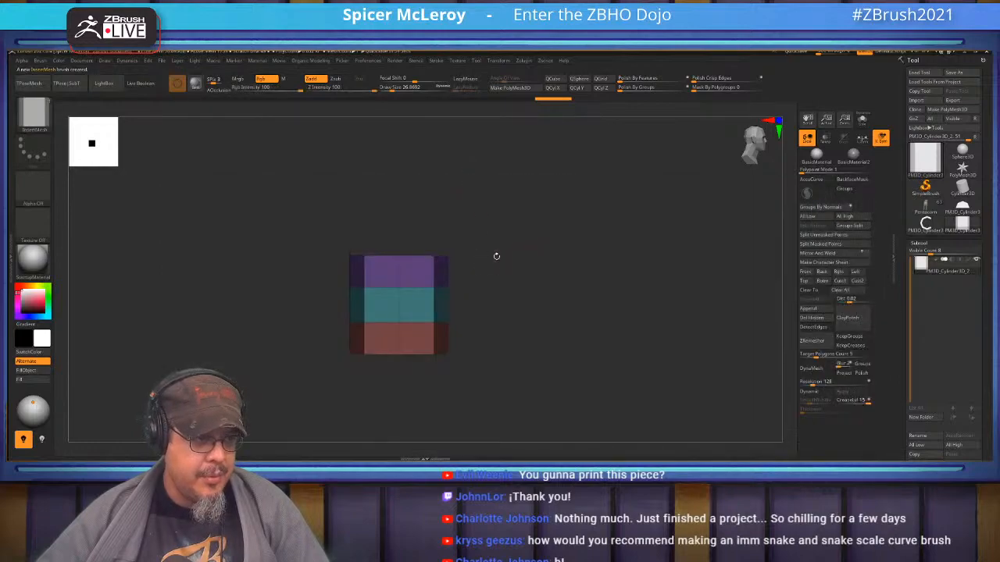
- Enable Curve Mode for the InsertMesh brush and draw a winding tube starting on the cylinder
left_click(439, 61)
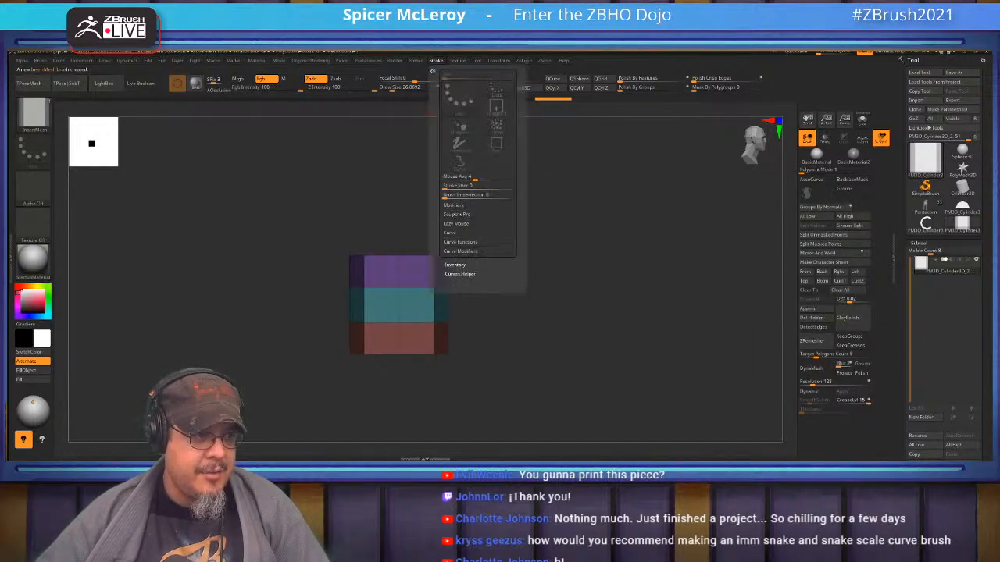
left_click(451, 233)
left_click(462, 242)
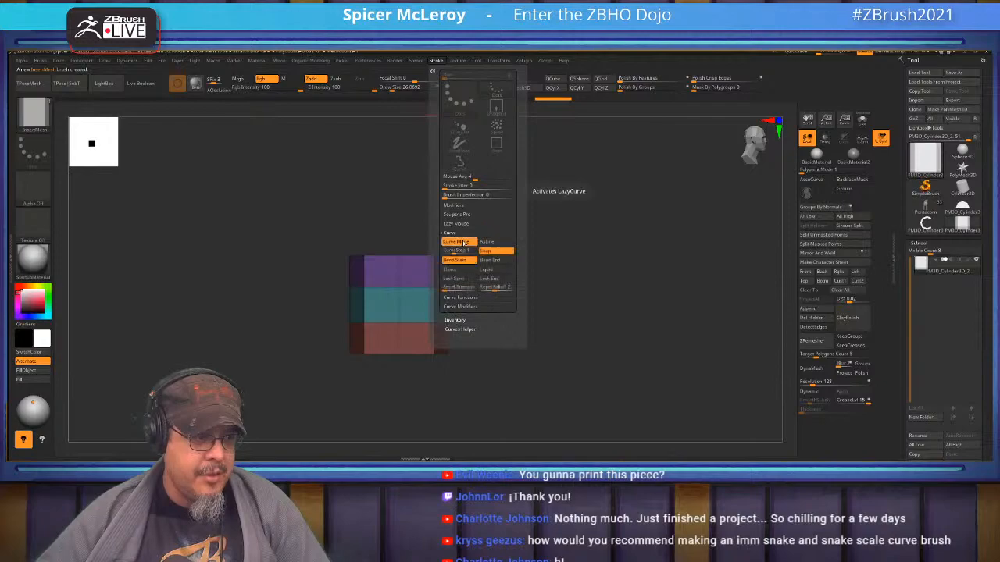
left_click_drag(373, 310, 518, 180)
left_click_drag(408, 193, 559, 178)
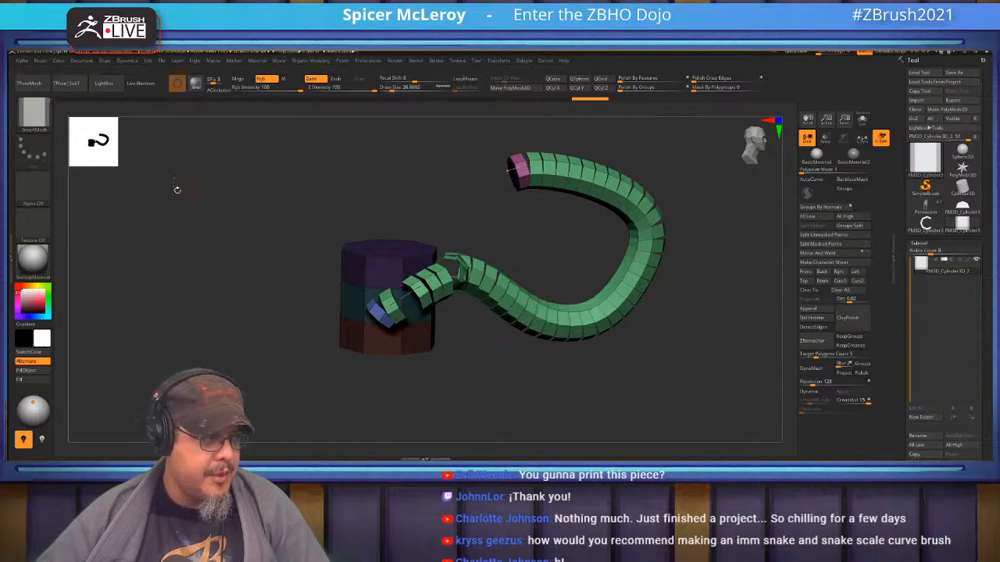
- Enable Weld Points in the brush modifiers and update the tube so its segments join
left_click(14, 247)
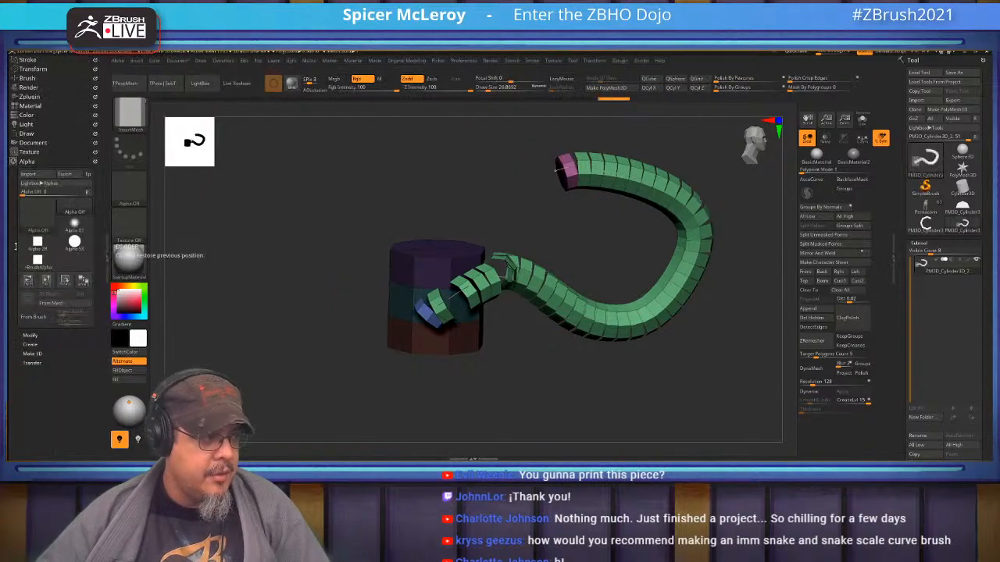
left_click(28, 78)
left_click_drag(60, 448, 40, 356)
left_click(35, 338)
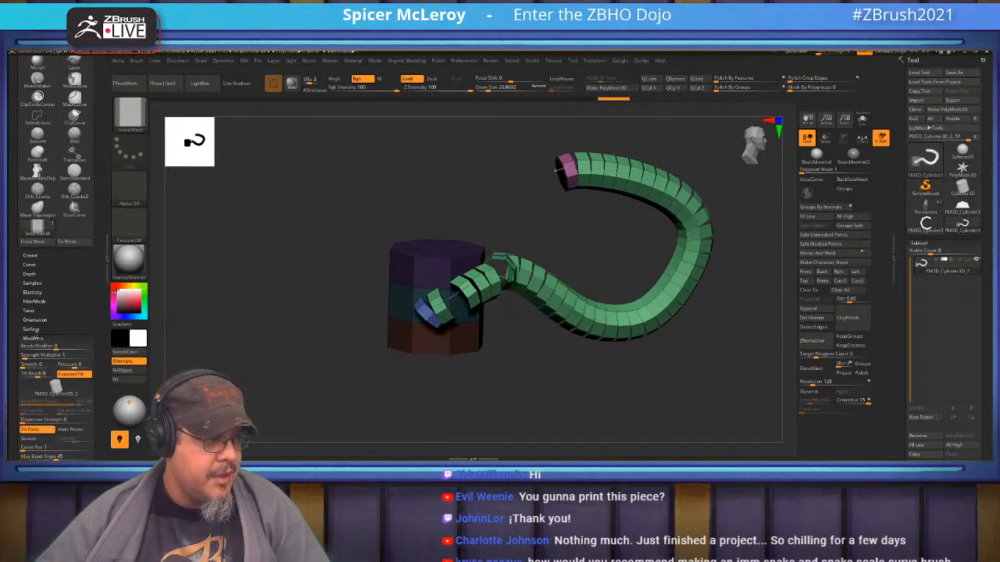
left_click(63, 430)
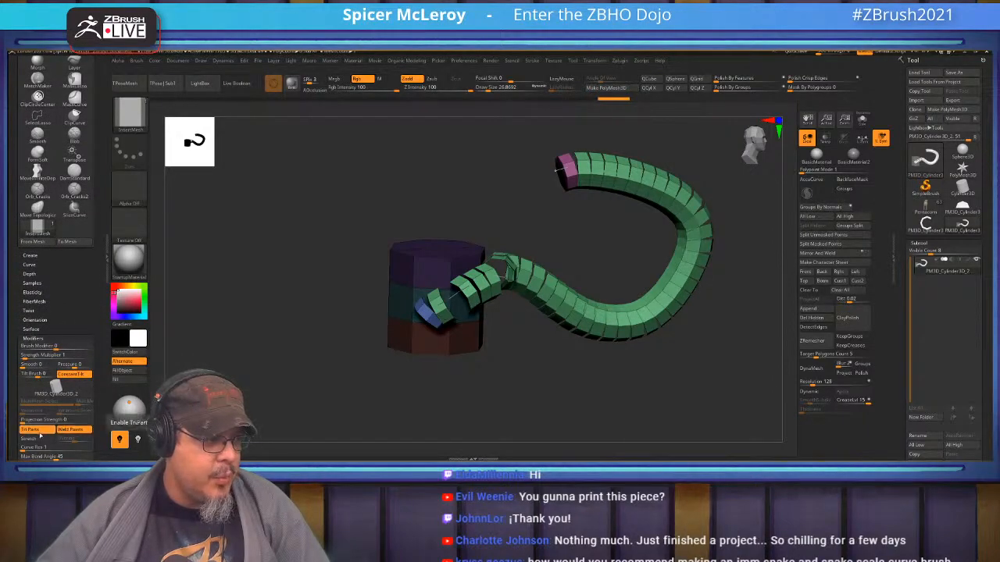
left_click(581, 287)
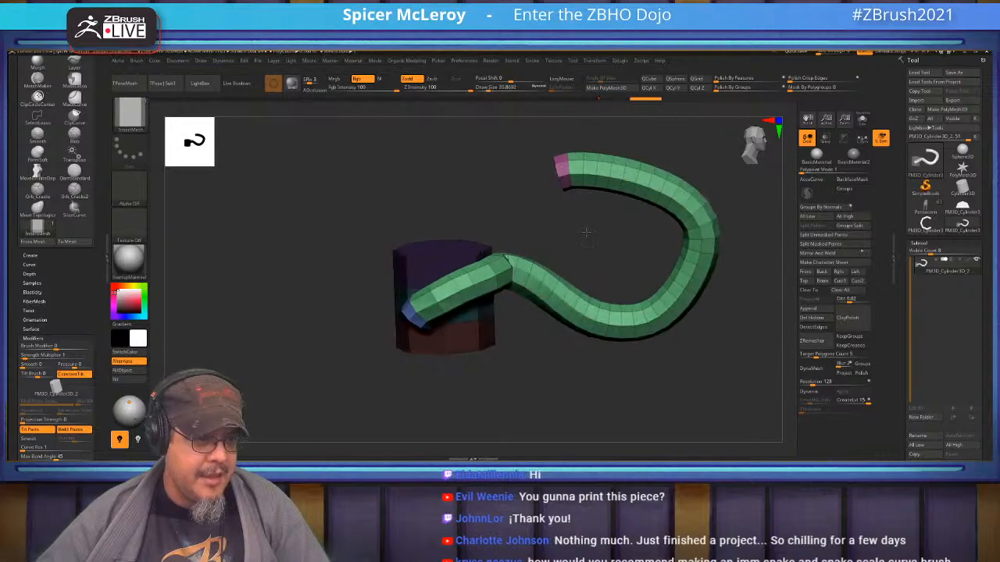
- Turn off the polyframe and pull the tube's curve into a smooth S-shape above the cylinder
key("shift+f")
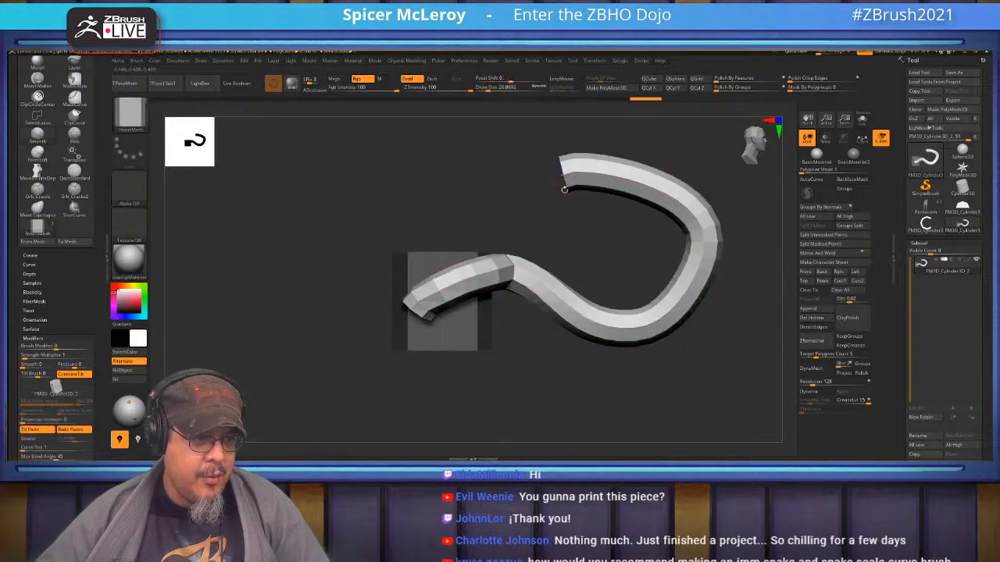
mouse_move(558, 177)
left_mouse_down()
mouse_move(328, 239)
mouse_move(593, 272)
mouse_move(707, 265)
mouse_move(320, 143)
mouse_move(720, 311)
mouse_move(592, 152)
left_mouse_up()
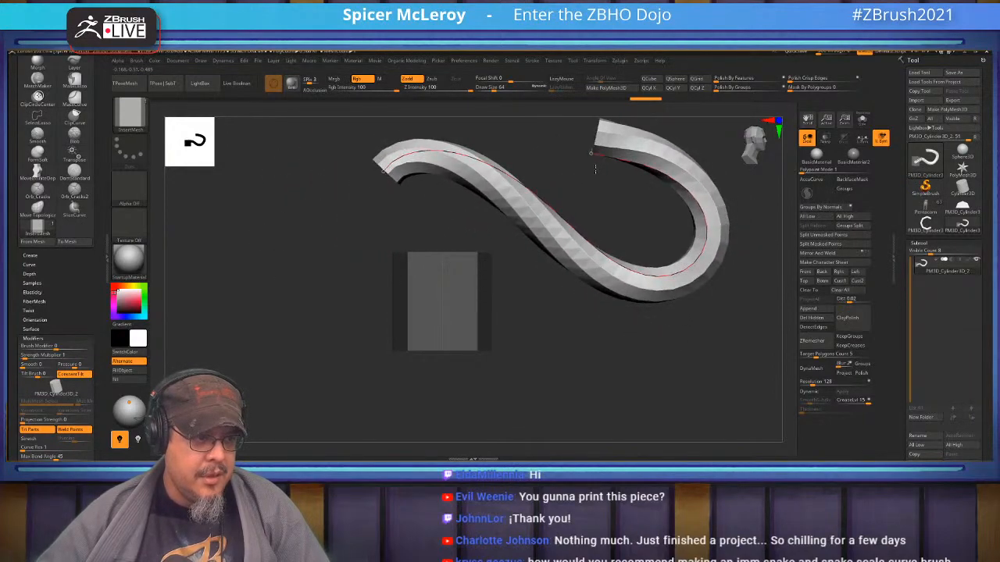
left_click_drag(235, 303, 233, 336, "alt")
- Set the brush's Imbed depth to 0 and update the tube along its curve
scroll(33, 322, "down", 2)
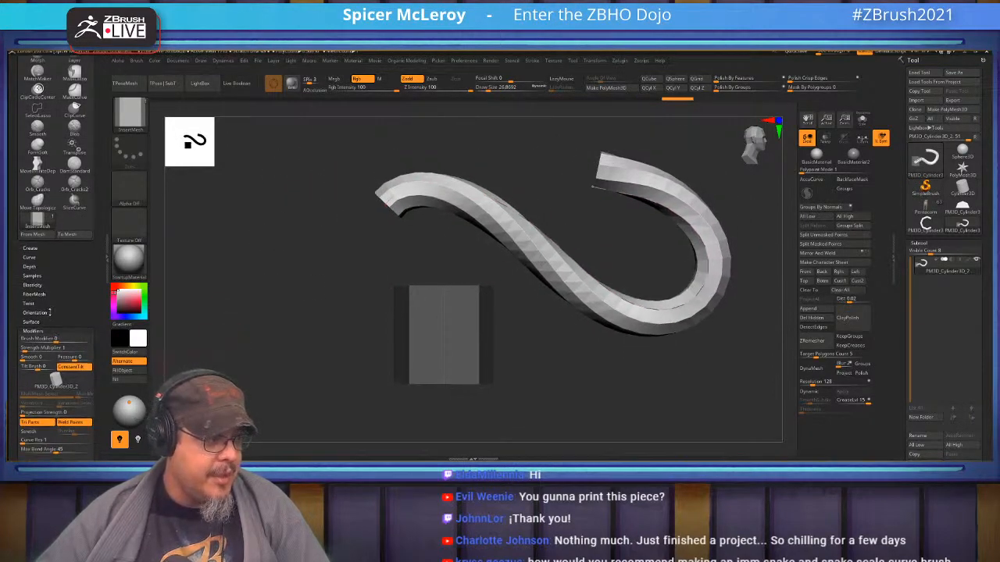
left_click(31, 263)
left_click_drag(35, 283, 37, 284)
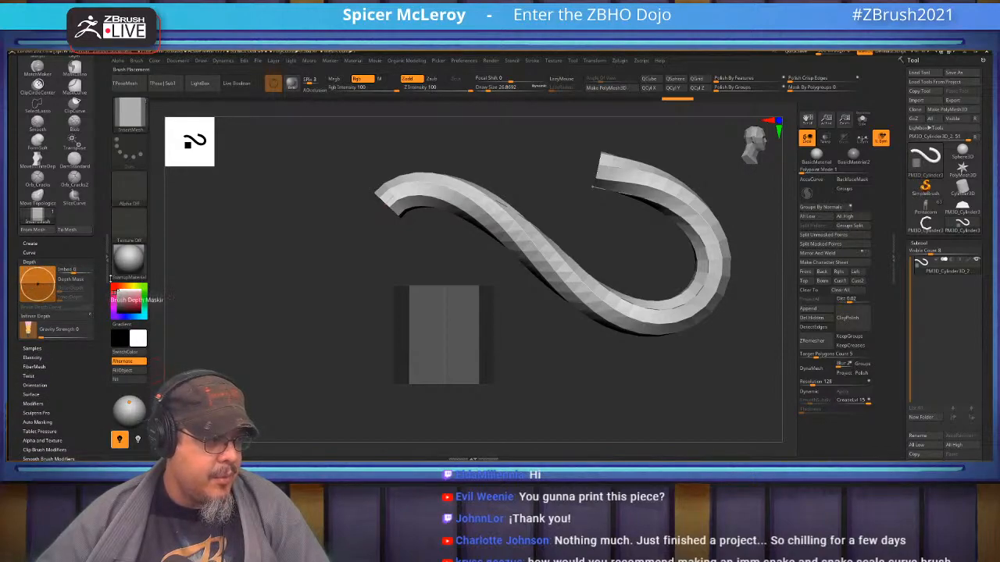
left_click(564, 253)
left_click_drag(607, 240, 607, 290)
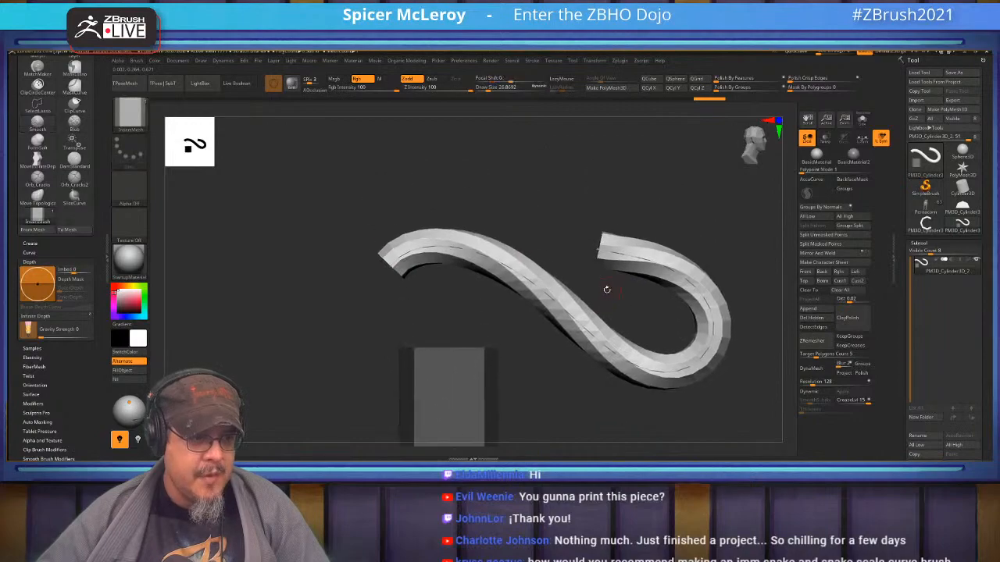
- Enable the Size curve modifier for the brush and update the tube so it tapers into a thin tail
left_click(533, 62)
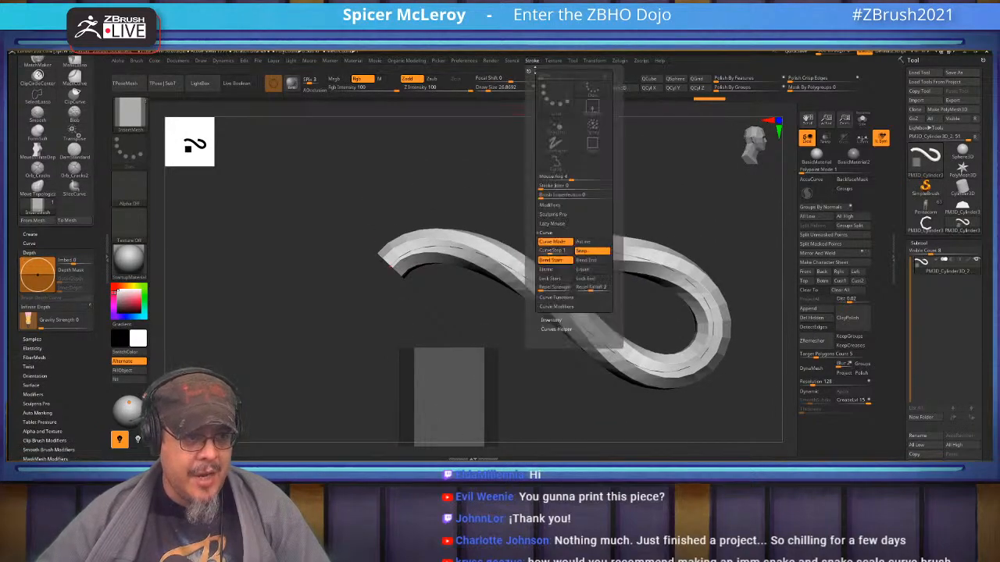
left_click(559, 306)
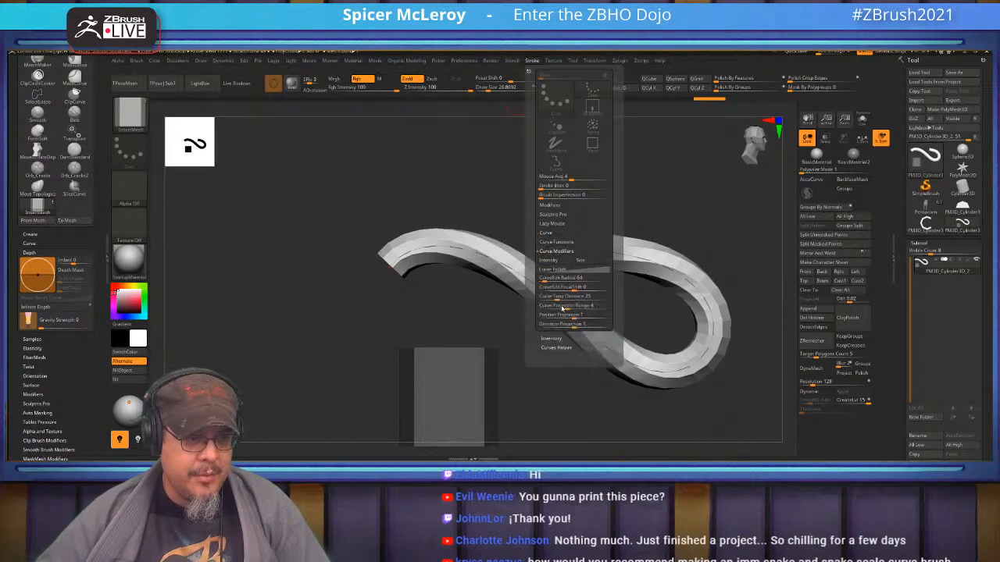
left_click(563, 270)
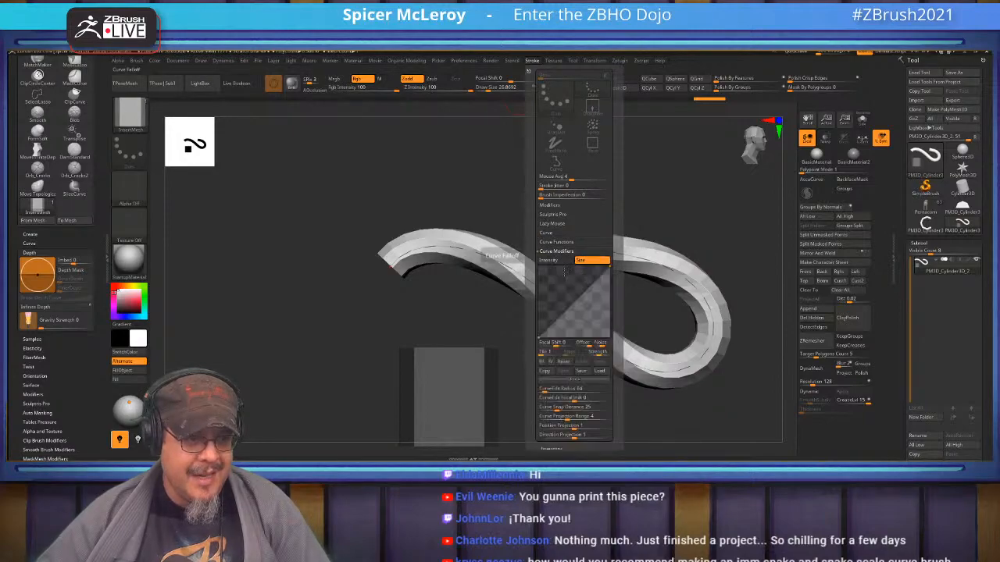
left_click(461, 249)
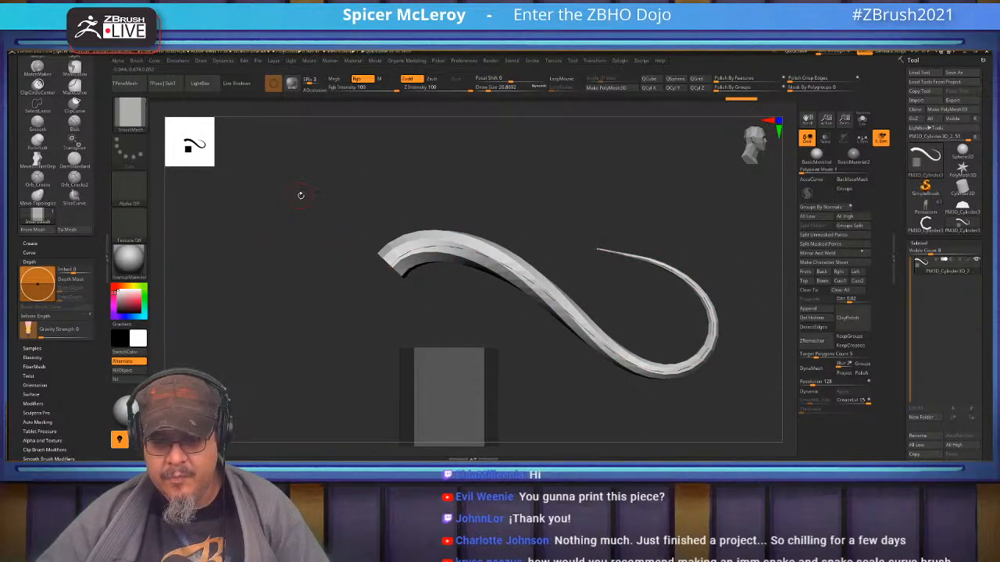
- Reshape the tapered tube's curve into a looser S-shape with a hooked thick end, undoing the unwanted shifts
mouse_move(386, 267)
left_mouse_down()
mouse_move(242, 206)
mouse_move(439, 240)
left_mouse_up()
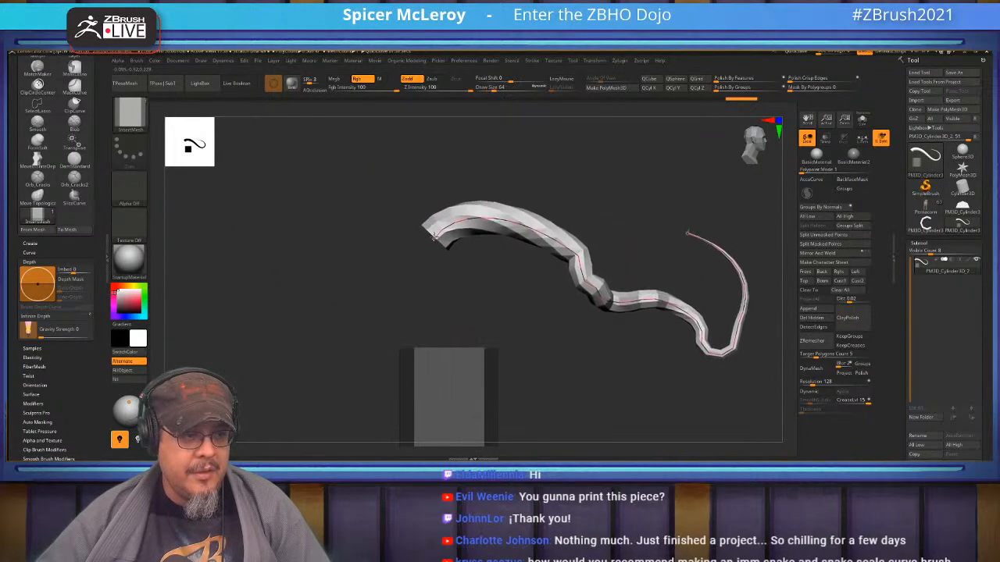
key("ctrl+z")
left_click_drag(390, 270, 383, 243)
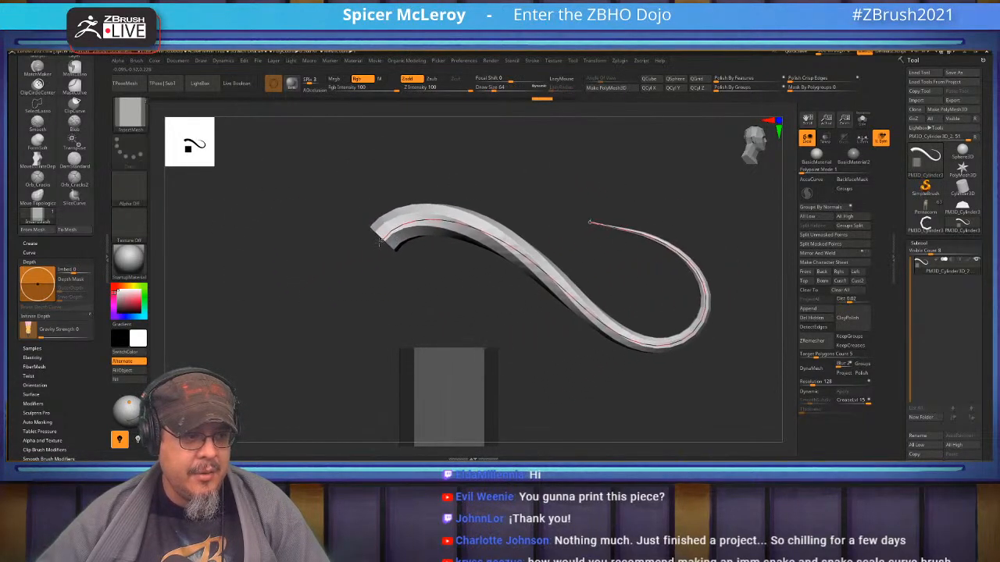
key("ctrl+z")
mouse_move(595, 249)
left_mouse_down()
mouse_move(557, 196)
mouse_move(725, 323)
mouse_move(490, 383)
mouse_move(273, 270)
mouse_move(446, 156)
mouse_move(792, 286)
mouse_move(533, 271)
left_mouse_up()
mouse_move(480, 297)
left_mouse_down()
mouse_move(429, 165)
mouse_move(742, 239)
mouse_move(687, 205)
left_mouse_up()
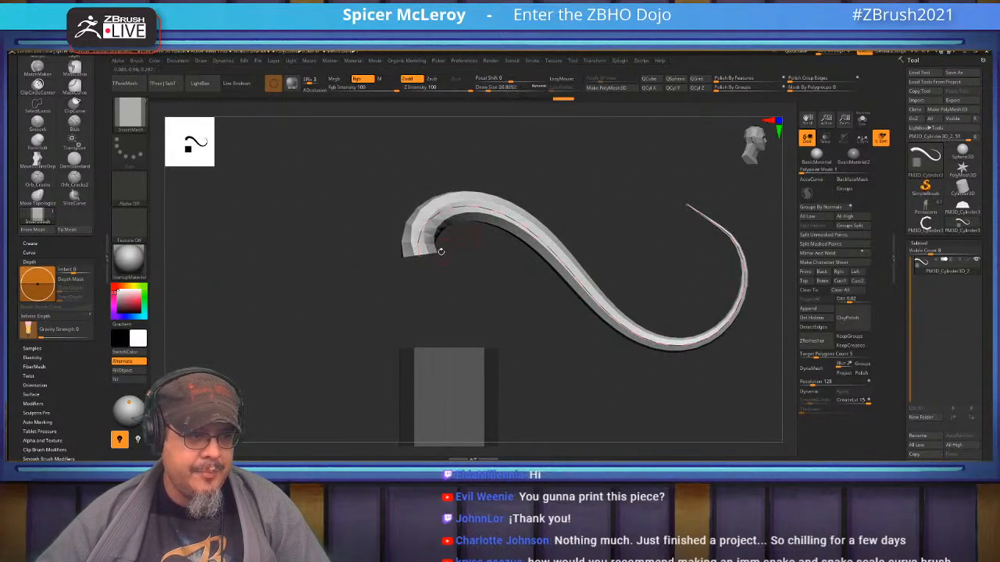
left_click_drag(418, 256, 447, 263)
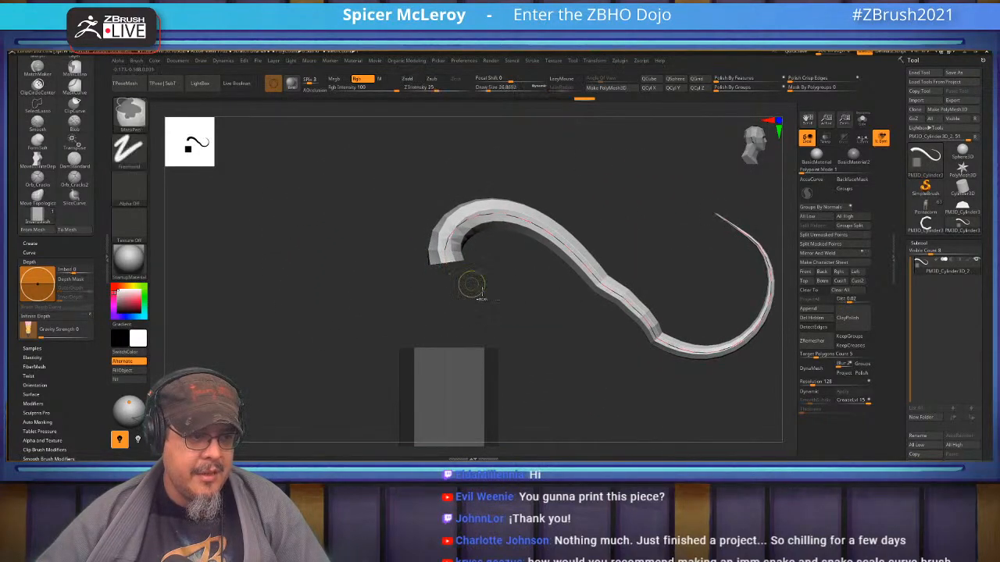
key("ctrl+z")
left_click_drag(549, 343, 667, 239, "alt")
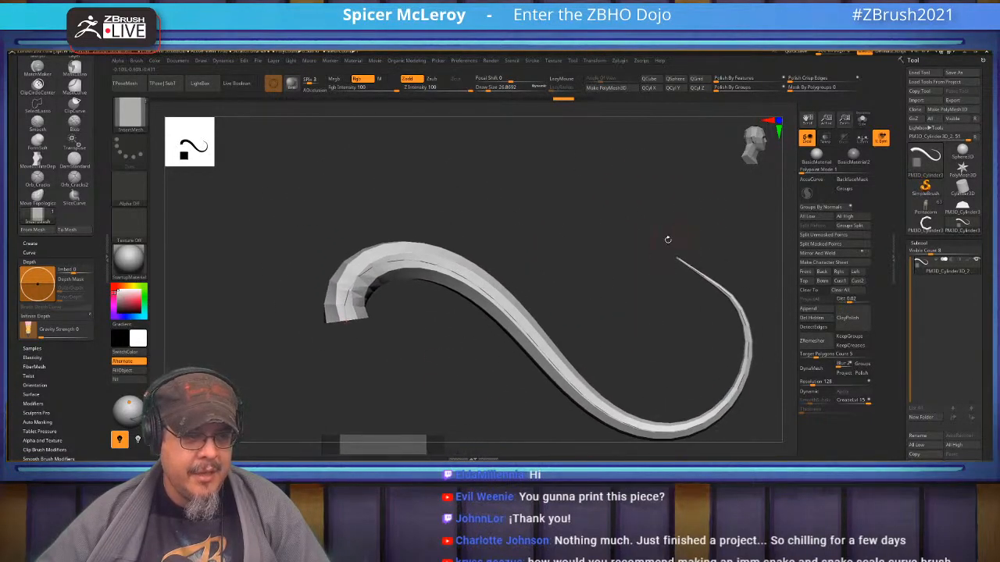
left_click_drag(578, 196, 475, 269, "alt")
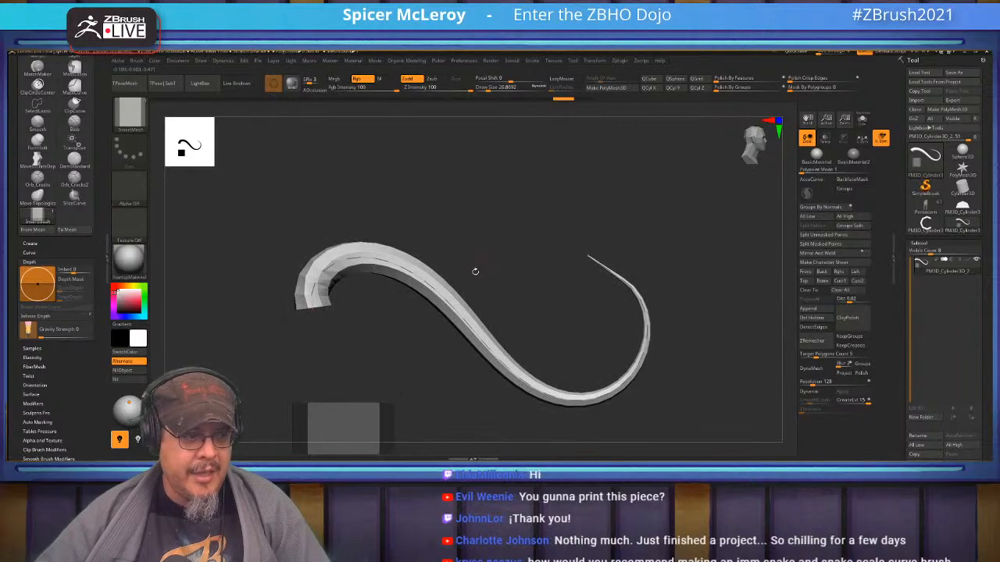
left_click_drag(463, 344, 516, 259, "alt")
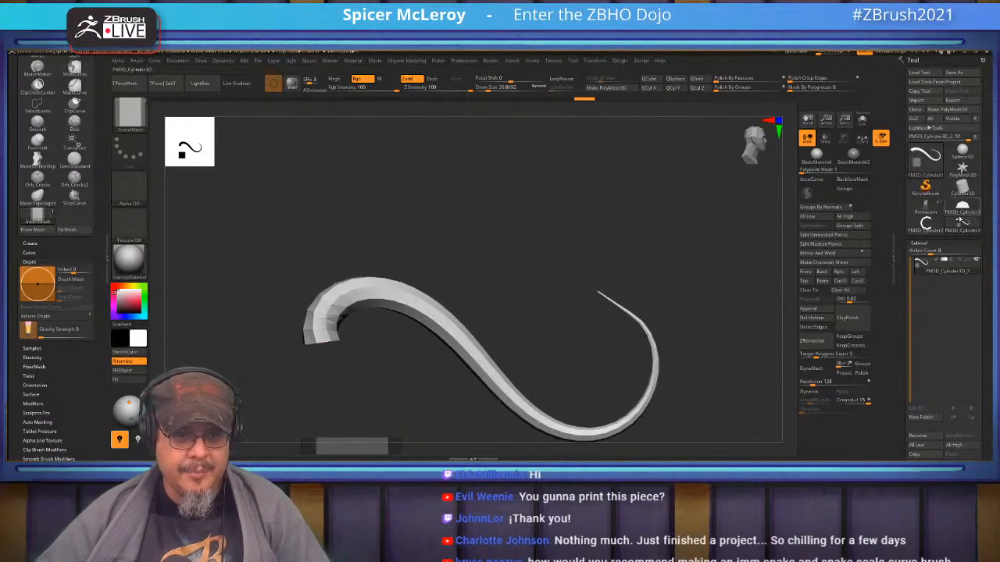
- Replace the tube mesh with a QCube and centre the transform gizmo on it
left_click(650, 79)
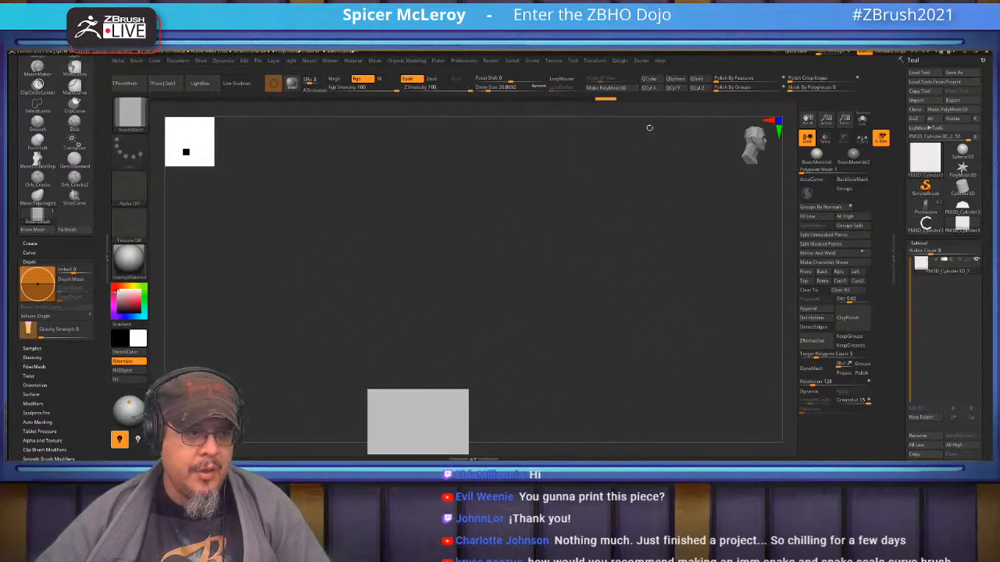
left_click_drag(553, 242, 592, 273, "alt")
key("w")
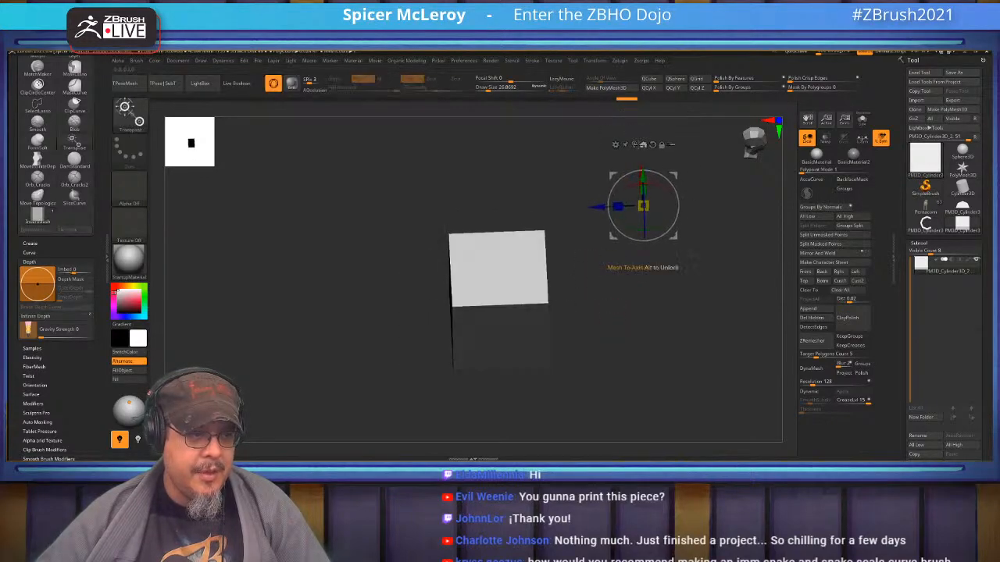
left_click(634, 144)
- Show the polyframe and use ZModeler to divide the cube's front into a wide centre column between two narrower ones
left_click_drag(522, 254, 704, 305, "shift")
key("q")
key("shift+f")
key("b")
key("z")
key("m")
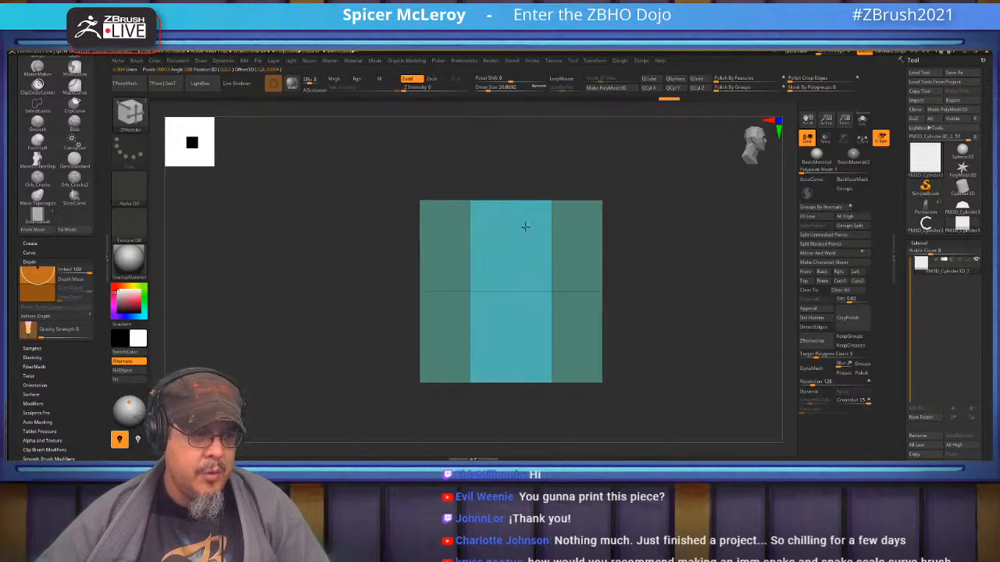
- Extend the centre of the cube's lower end downward to form a tapered shield shape, and clear the mask
key("w")
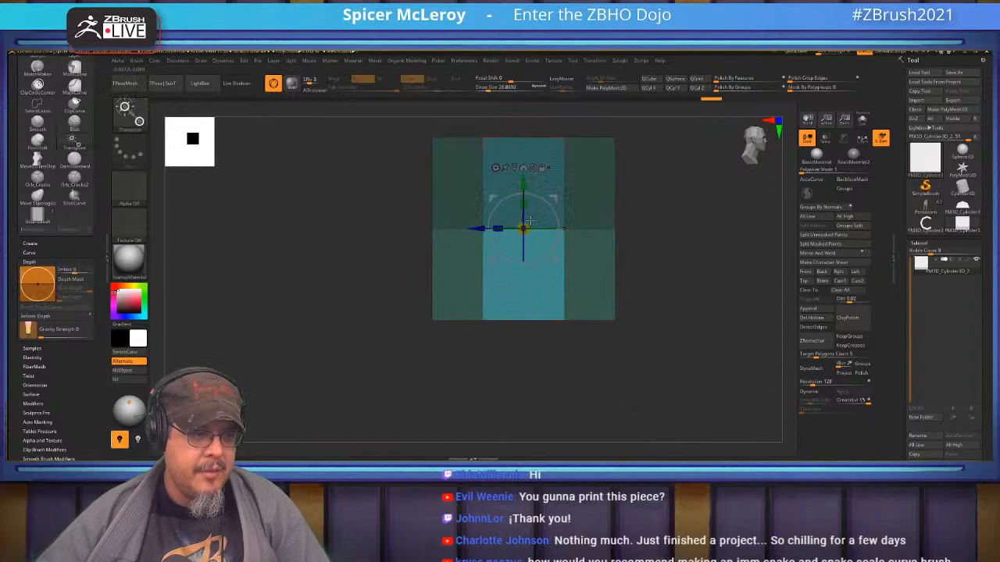
left_click_drag(525, 179, 524, 242, "ctrl")
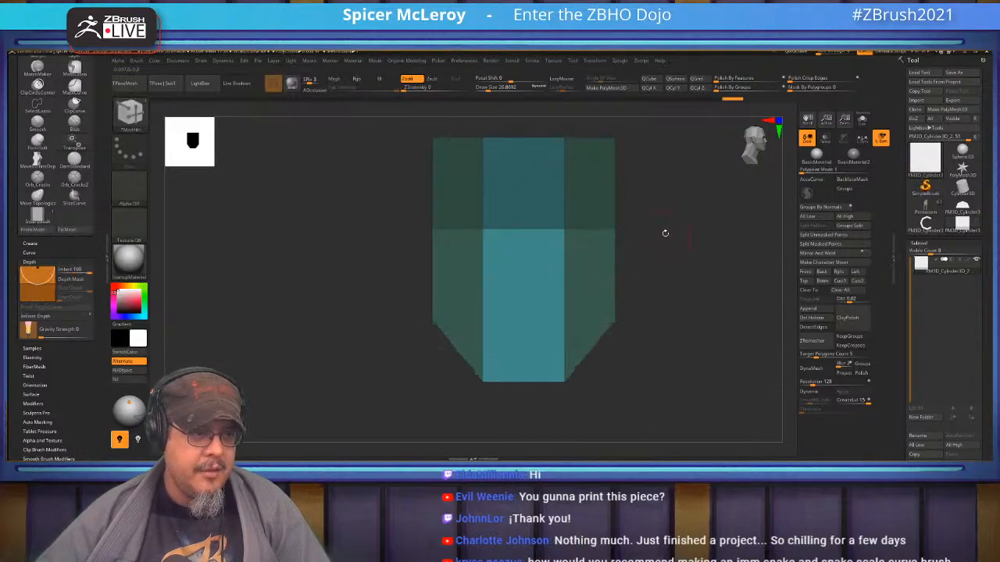
left_click_drag(666, 232, 673, 282, "ctrl")
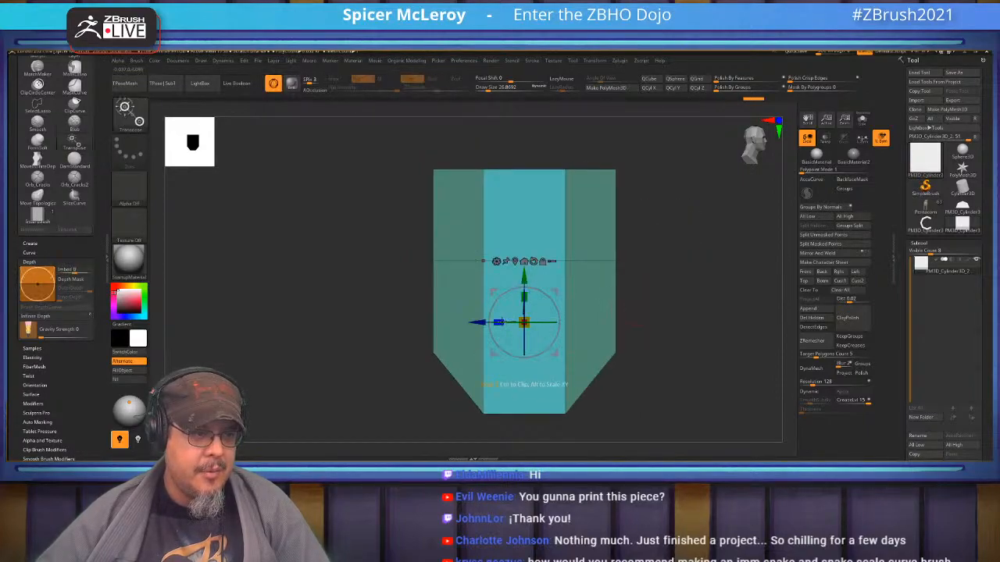
- Assign the whole shape to one polygroup and try a ZModeler Inset on the front's flat island
key("q")
mouse_move(648, 318)
left_mouse_down()
mouse_move(649, 289)
mouse_move(651, 297)
left_mouse_up()
mouse_move(651, 297)
left_mouse_down("alt")
mouse_move(652, 321)
mouse_move(644, 262)
left_mouse_up("alt")
key("ctrl+w")
key("space")
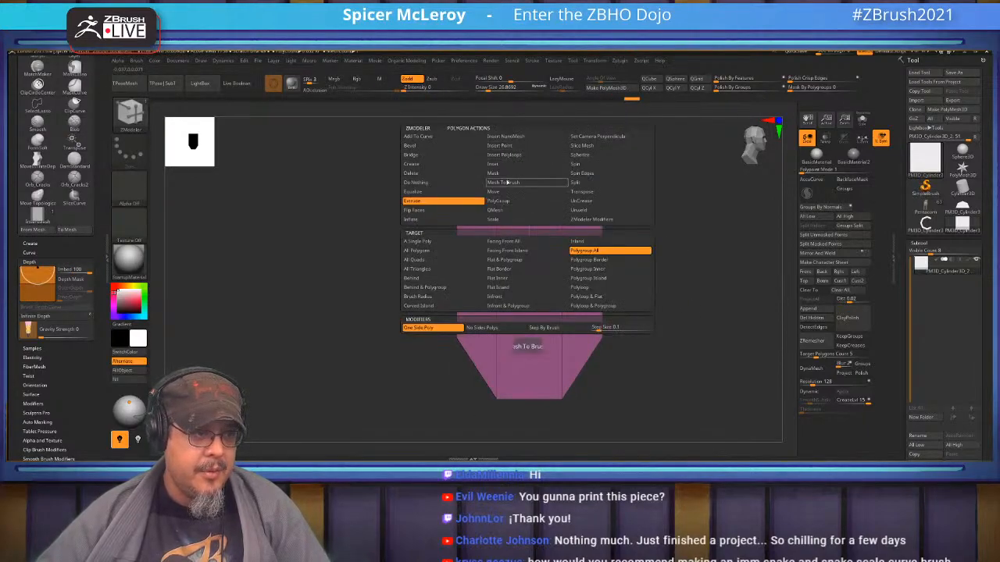
left_click(519, 165)
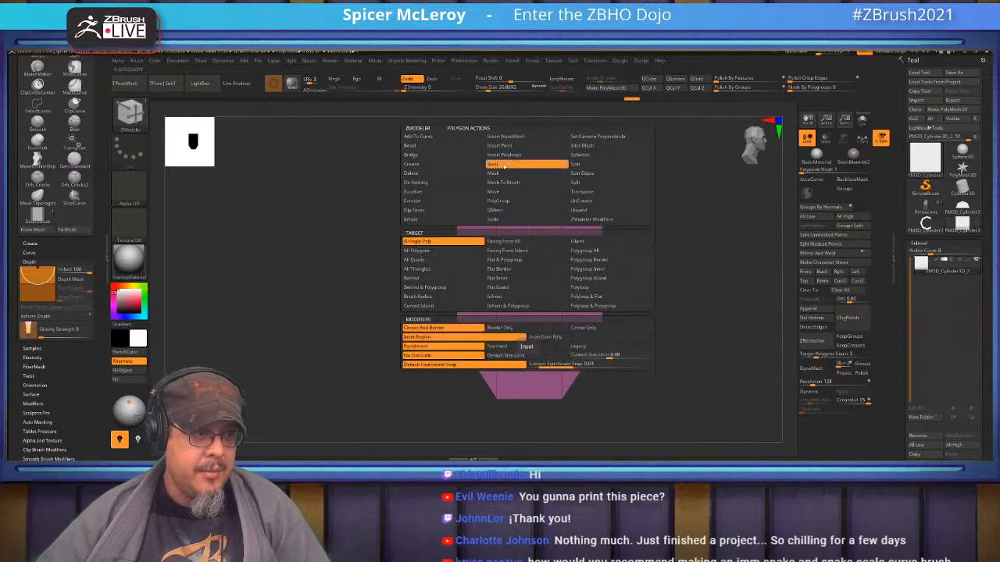
left_click(514, 288)
left_click_drag(521, 234, 527, 227)
left_click_drag(661, 286, 681, 301)
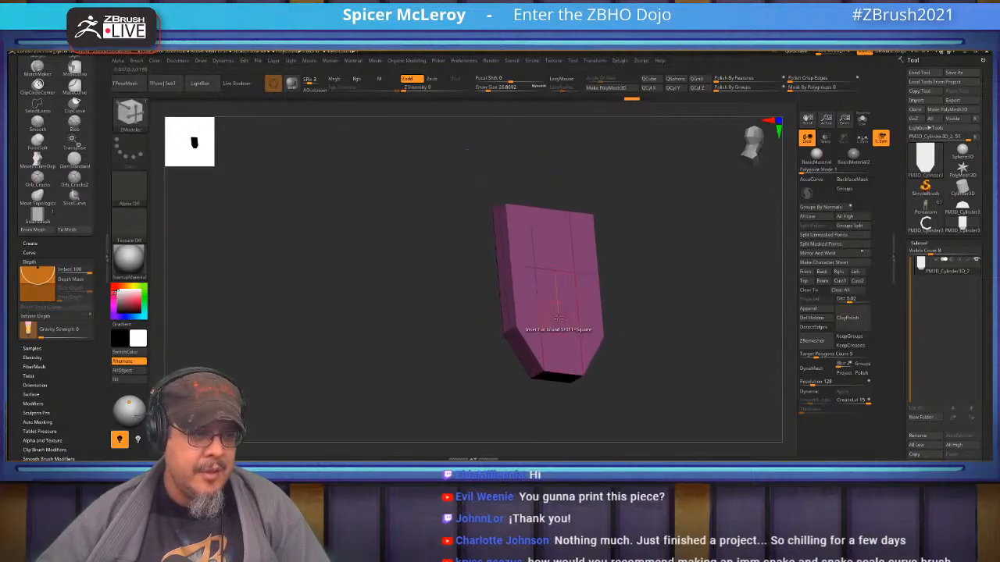
- Use ZModeler QMesh on the plate's front face to make it a separate polygroup
key("space")
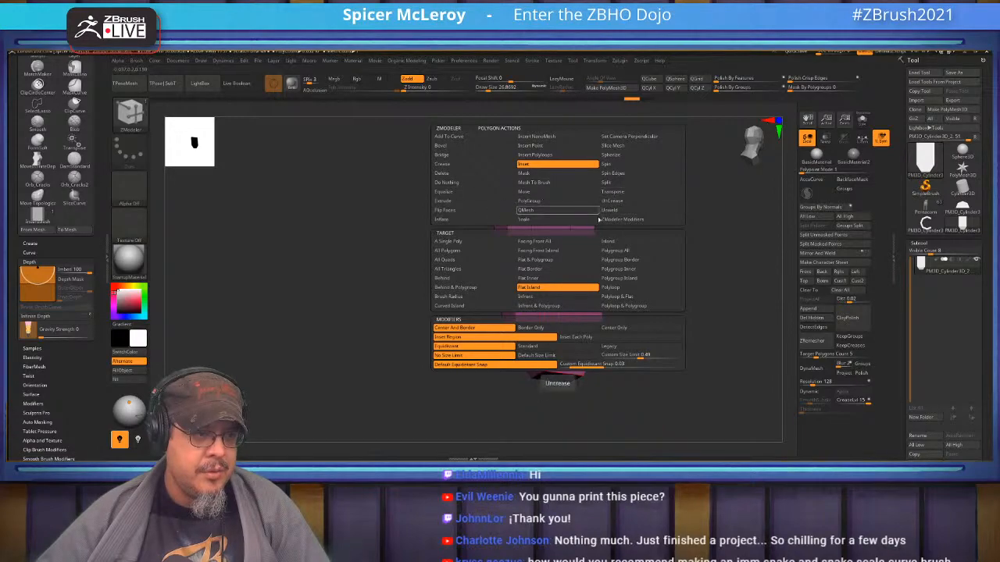
left_click(525, 210)
left_click(621, 288)
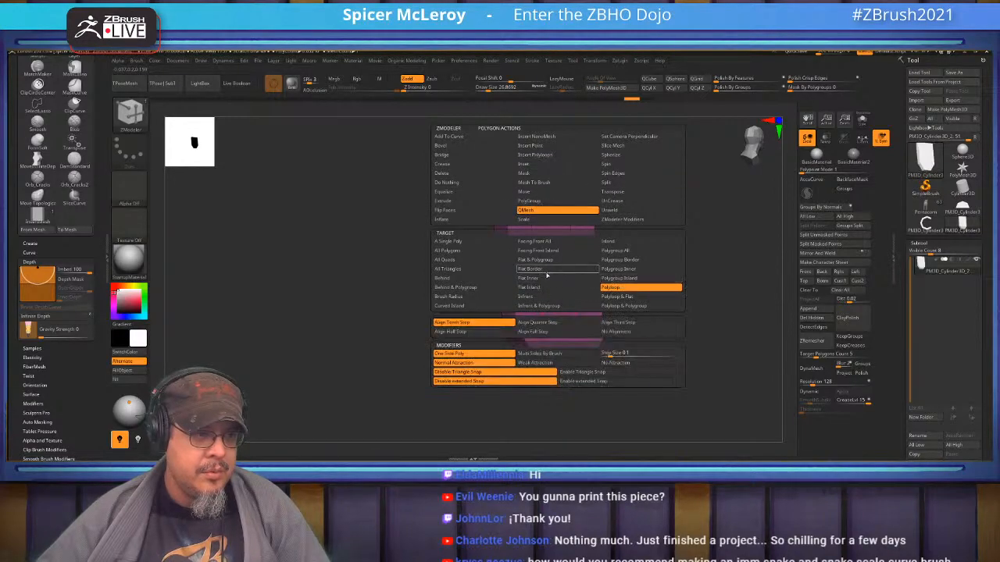
left_click(564, 256)
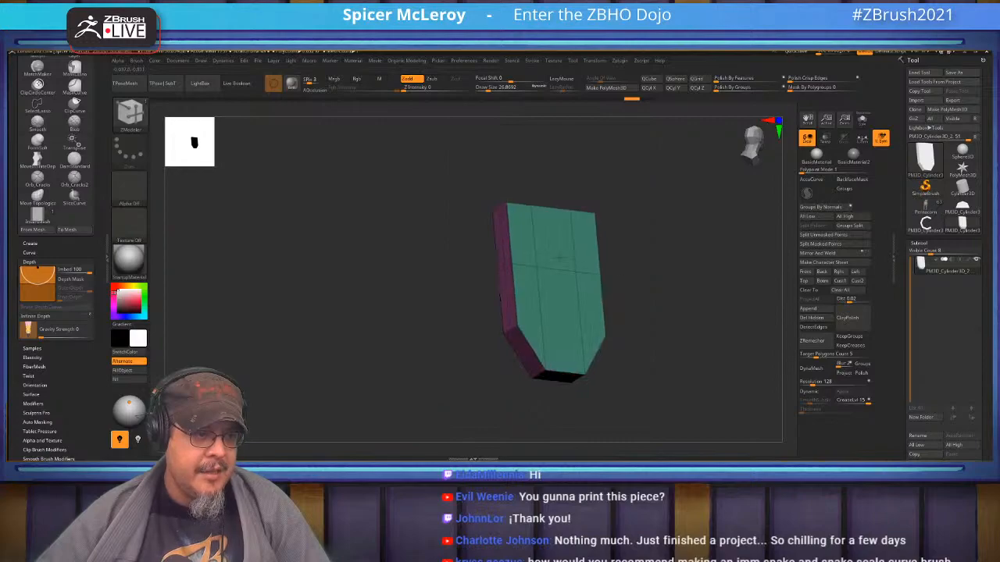
- Isolate the front face with a mask, centre the gizmo on it and scale it to about 0.88 for a bevelled border
left_click_drag(636, 267, 676, 271, "shift")
mouse_move(658, 420)
left_mouse_down("ctrl+shift")
mouse_move(580, 219)
mouse_move(578, 182)
left_mouse_up("ctrl+shift")
left_click(579, 184, "ctrl")
left_click_drag(632, 258, 584, 275)
key("w")
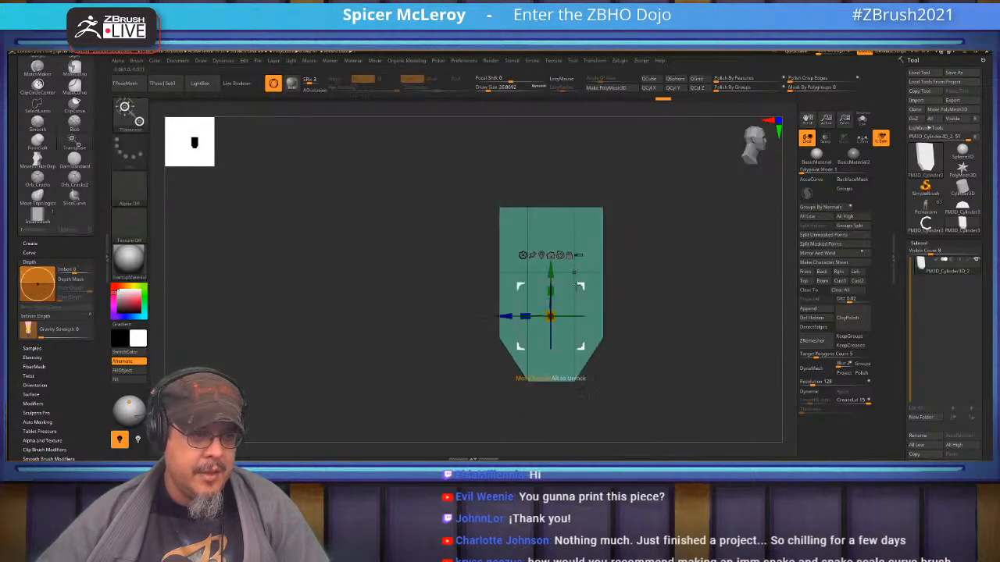
left_click(560, 256)
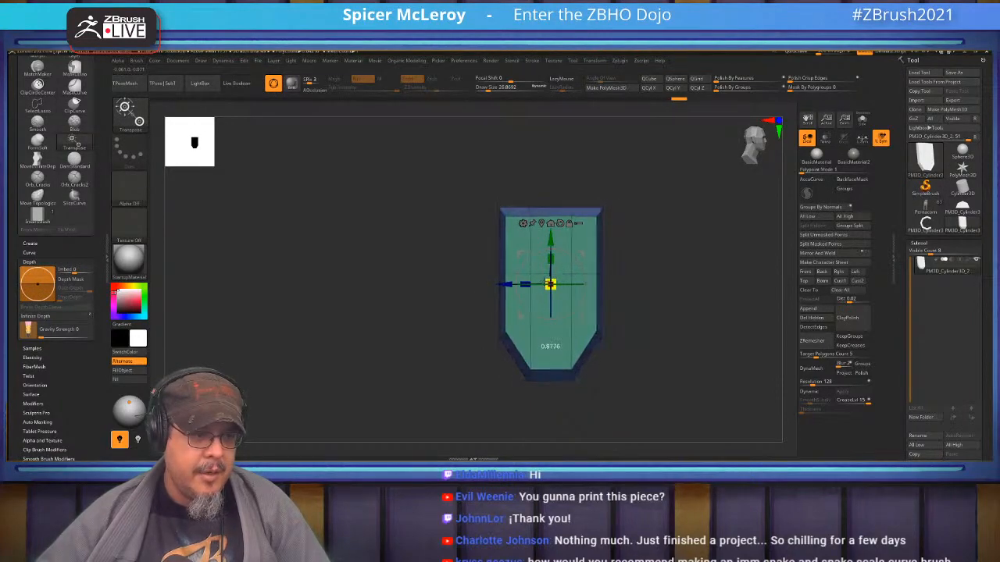
key("q")
- Turn on Dynamic Subdivision to round the plate into a smooth scale and check it with and without the polyframe
key("shift+d")
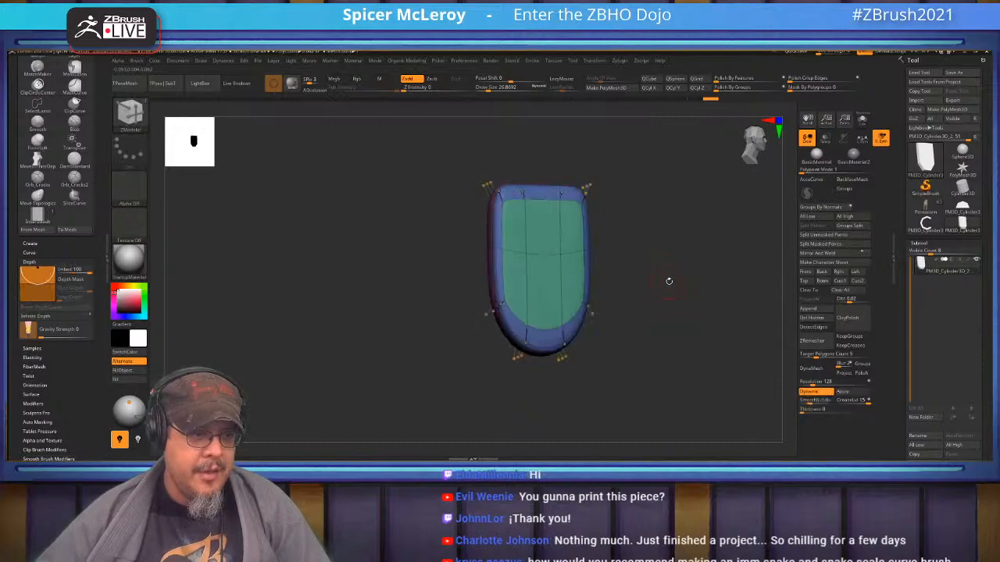
key("shift+f")
key("b")
key("z")
key("m")
mouse_move(661, 283)
left_mouse_down()
mouse_move(609, 330)
mouse_move(630, 279)
mouse_move(596, 284)
left_mouse_up()
key("shift+f")
left_click_drag(641, 330, 673, 314)
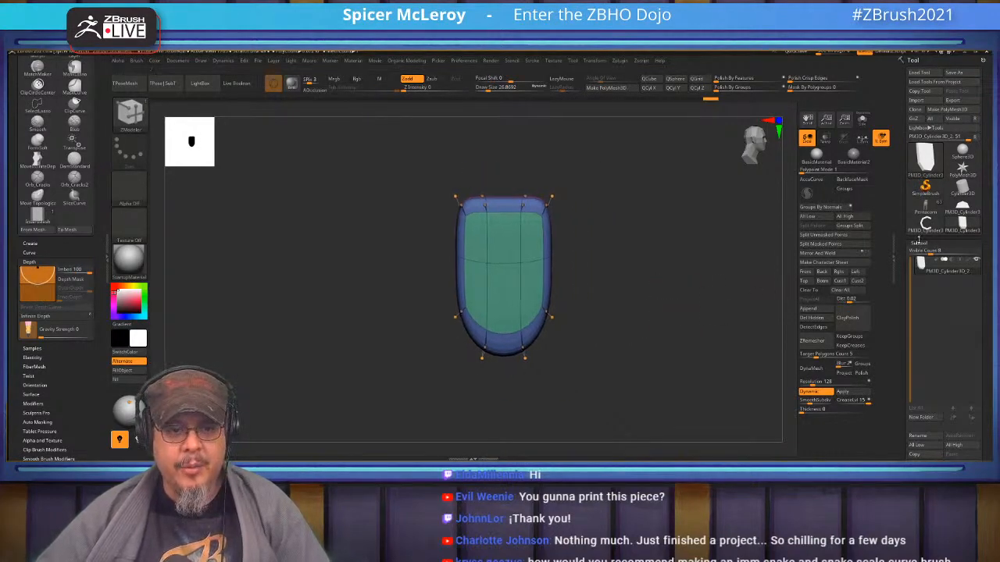
- Enable ArrayMesh on the scale with Transpose and Lock Pos switched on
left_click(919, 243)
left_click(925, 266)
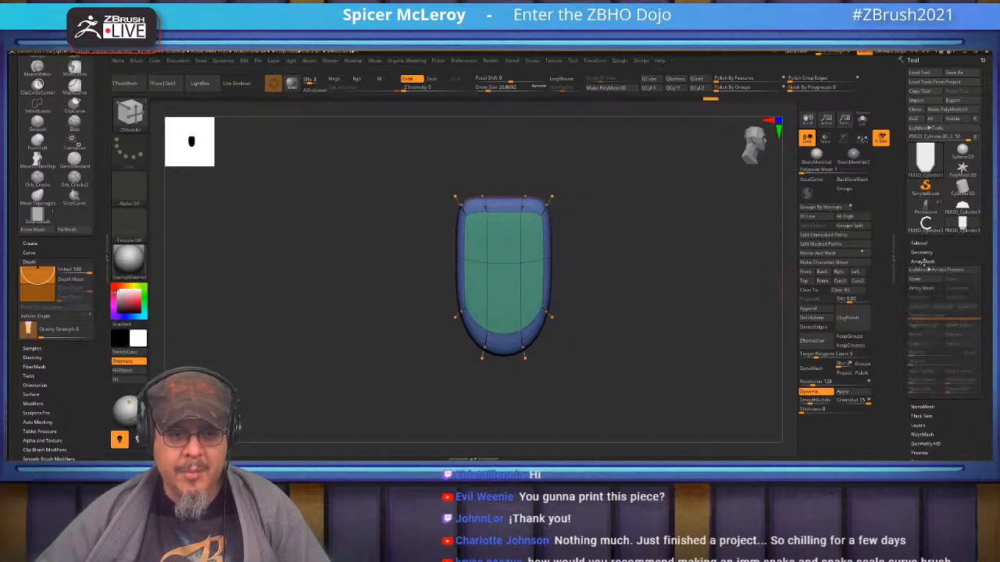
left_click(941, 289)
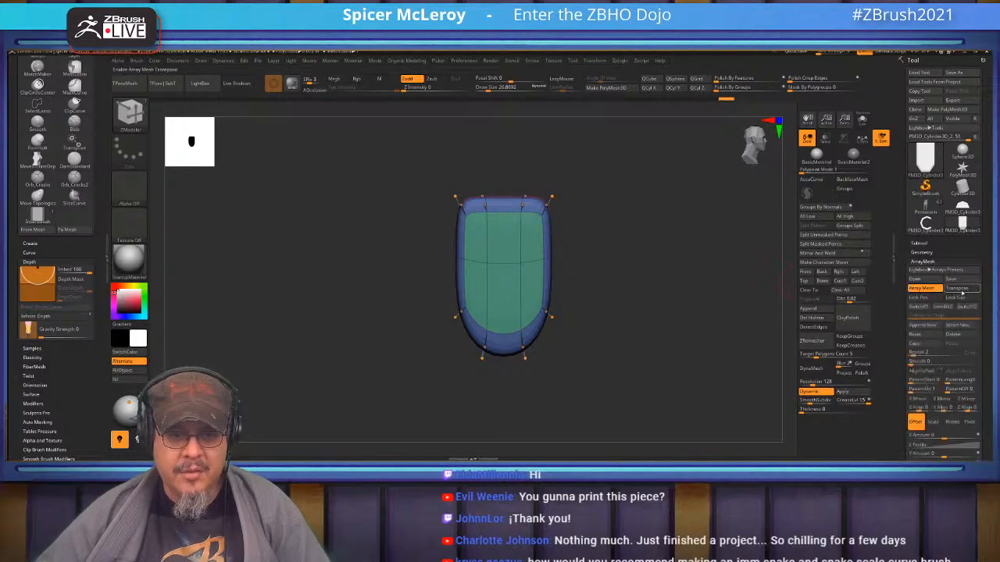
left_click(916, 298)
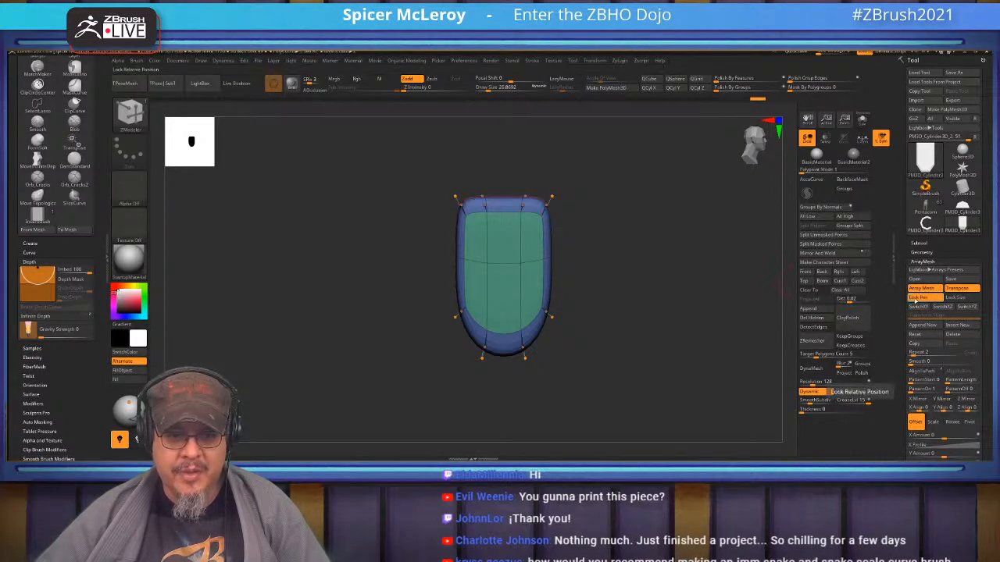
- Set the array to 12 repeats with a Y rotation amount of 360
left_click_drag(987, 341, 986, 293)
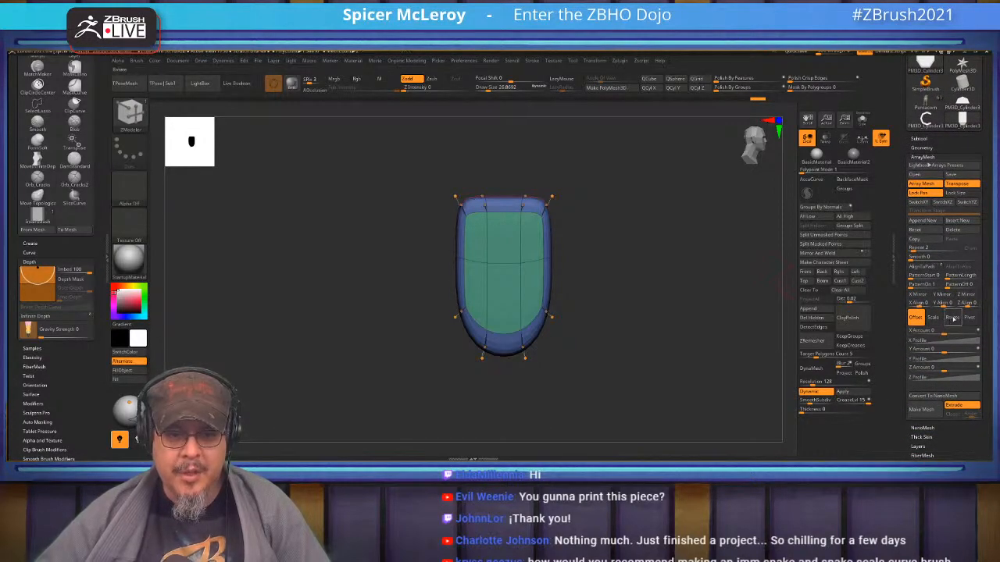
left_click(914, 250)
type("12")
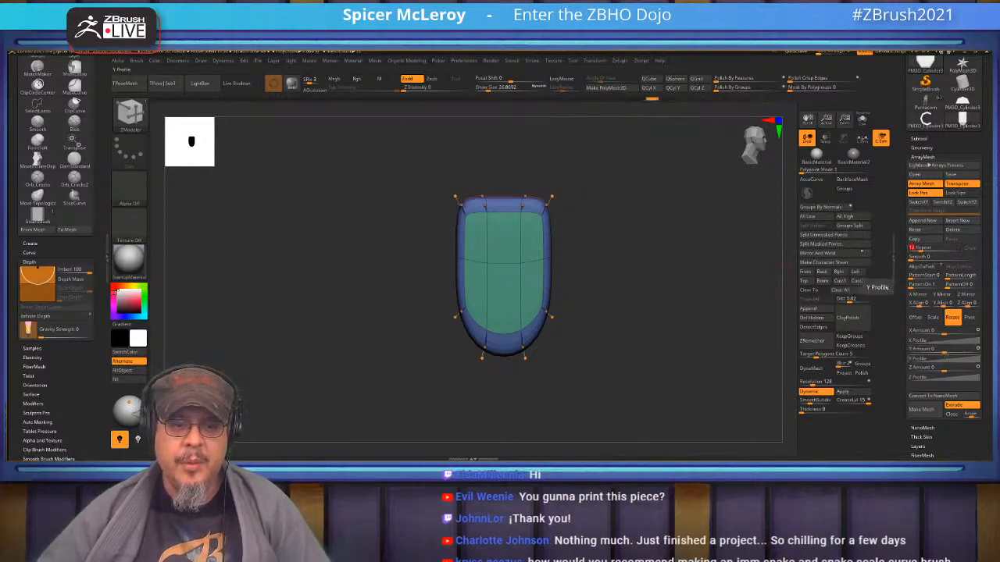
type("360")
key("Return")
- Move the scale away from the array's centre so its copies spread into an open ring
mouse_move(647, 284)
left_mouse_down()
mouse_move(655, 350)
mouse_move(640, 306)
mouse_move(664, 278)
left_mouse_up()
key("w")
left_click_drag(664, 278, 632, 288)
left_click_drag(485, 295, 595, 303)
left_click_drag(728, 371, 662, 361)
mouse_move(662, 362)
left_mouse_down()
mouse_move(686, 357)
mouse_move(678, 354)
left_mouse_up()
left_click_drag(714, 308, 717, 298)
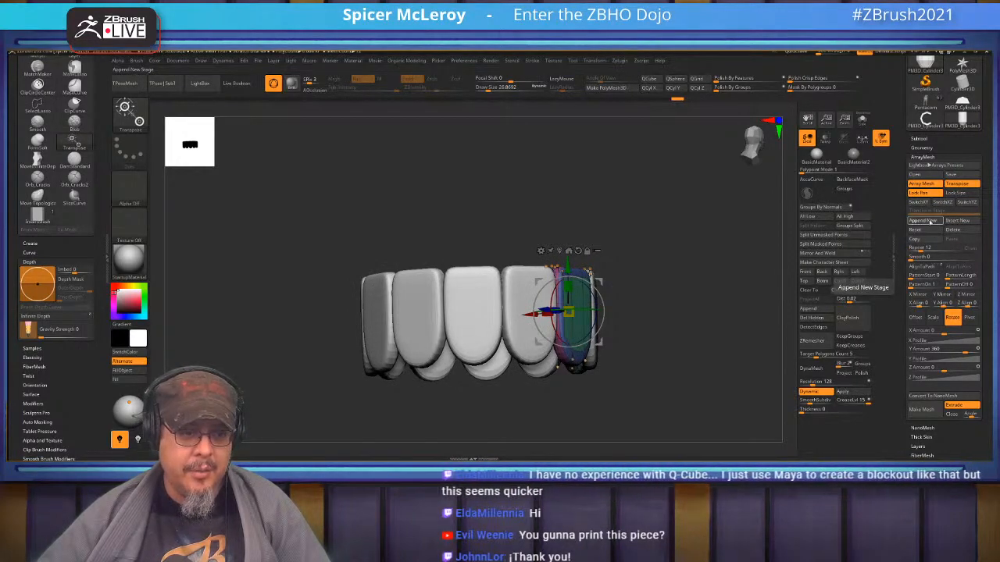
- Append a second stage to the scale array and offset it about 0.84 along Y to form a second row
left_click(922, 221)
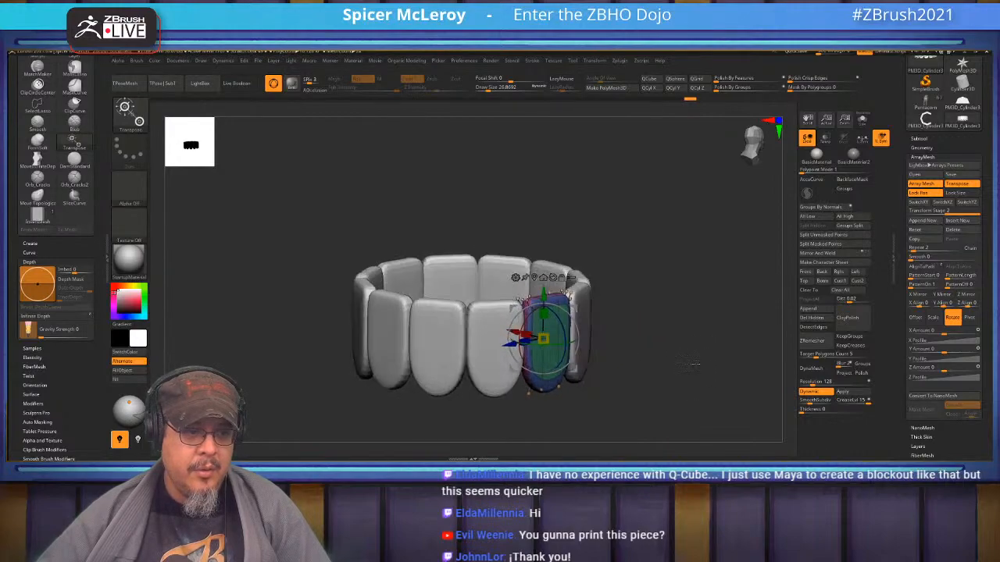
left_click_drag(544, 293, 544, 258)
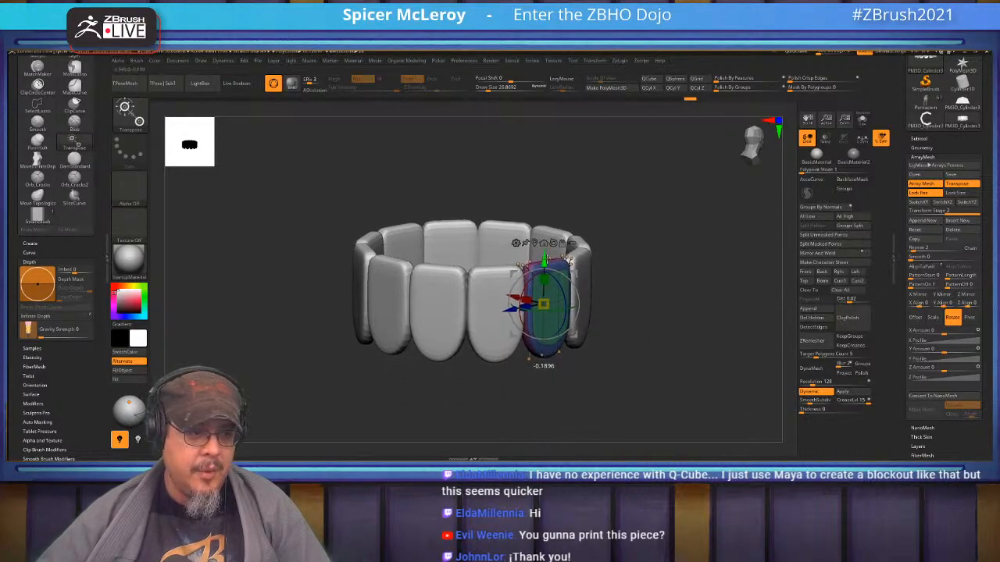
key("ctrl+z")
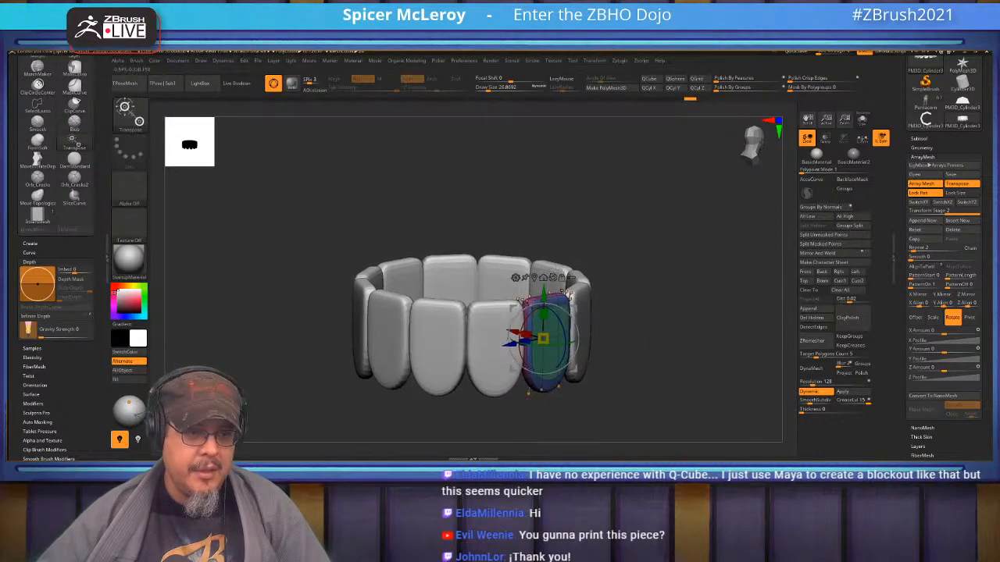
left_click(917, 317)
left_click_drag(945, 351, 958, 352)
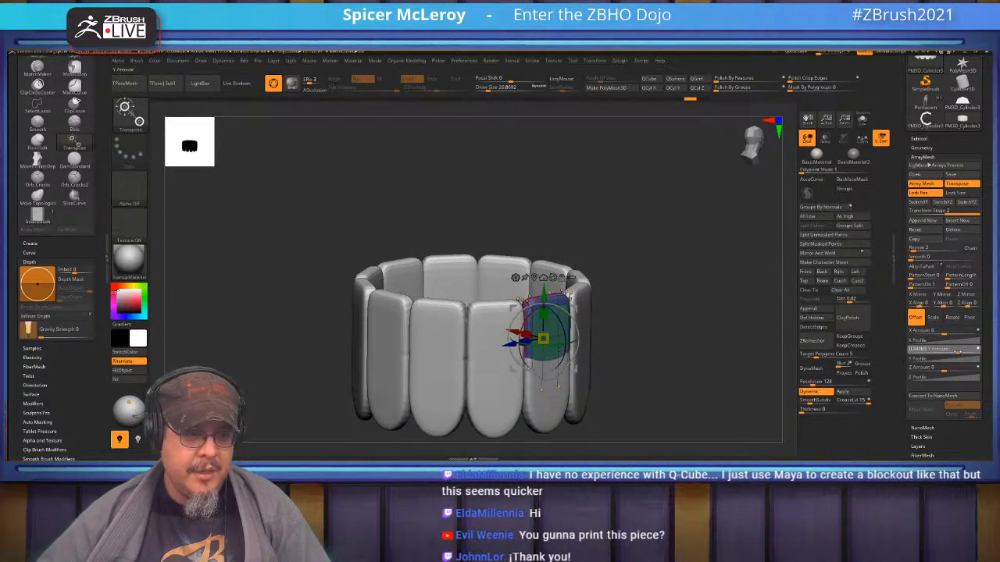
- Tilt the source scale with the gizmo so the lower ends flare outward and the upper row overlaps the lower one
left_click_drag(625, 341, 580, 321)
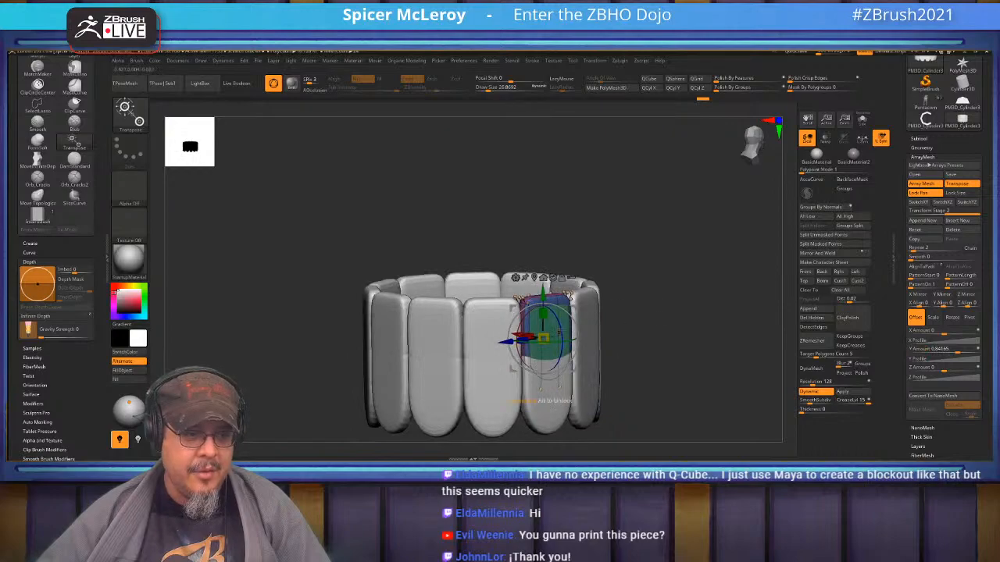
left_click_drag(691, 318, 708, 333)
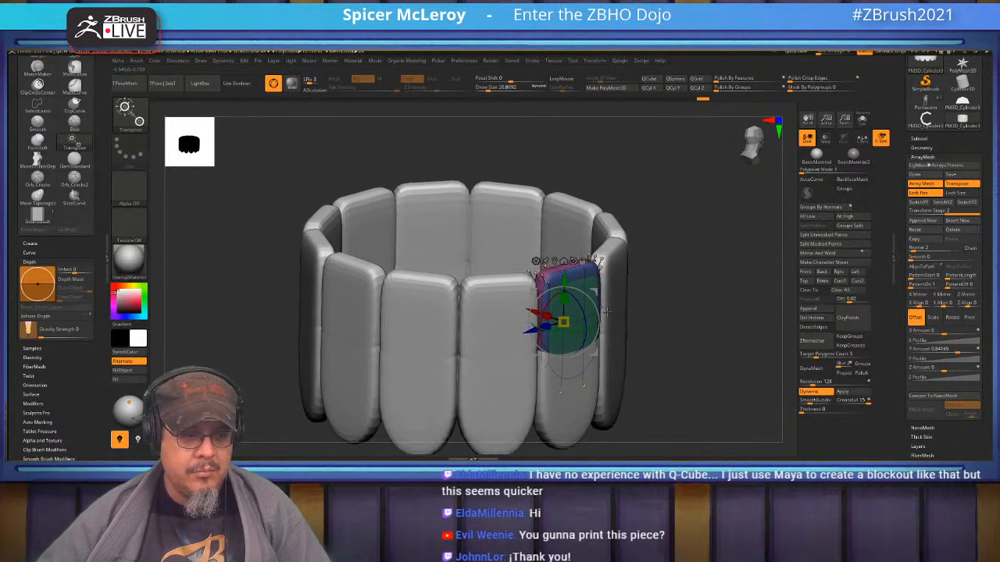
left_click_drag(560, 391, 563, 393)
left_click_drag(662, 318, 672, 311)
left_click_drag(563, 388, 571, 237)
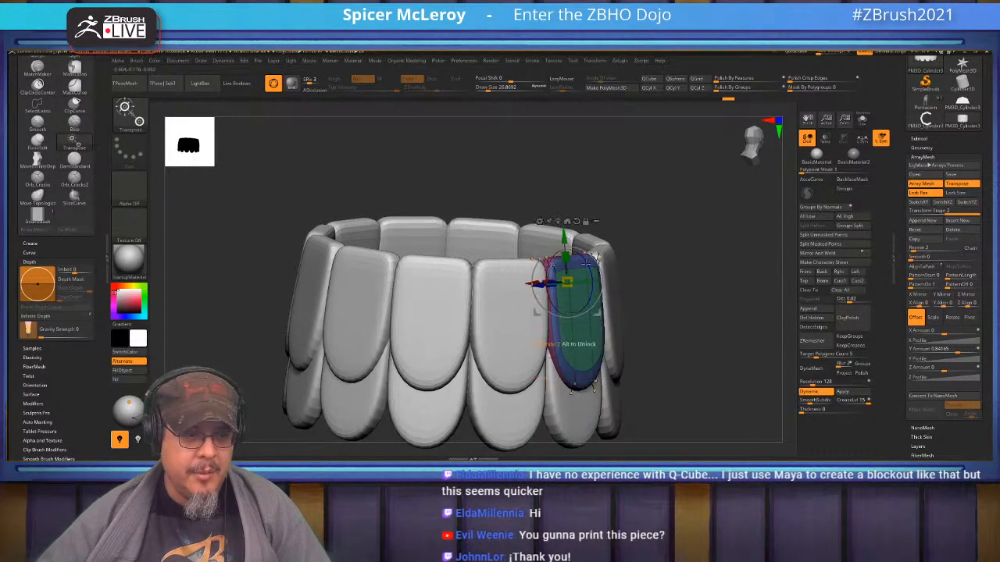
key("ctrl+z")
key("ctrl+z")
mouse_move(577, 276)
left_mouse_down()
mouse_move(579, 226)
mouse_move(601, 257)
mouse_move(664, 305)
mouse_move(665, 353)
mouse_move(625, 347)
left_mouse_up()
key("q")
left_click_drag(625, 391, 707, 365, "alt")
left_click_drag(707, 365, 688, 358, "alt")
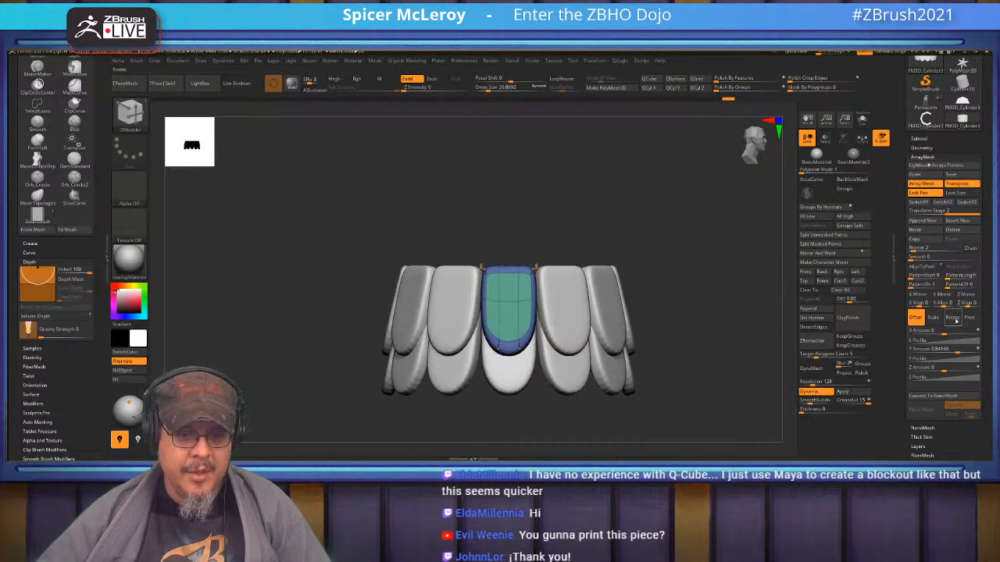
- Rotate the second array stage by a Y amount of 30 so the lower scales sit between the upper ones
left_click(954, 319)
left_click_drag(946, 351, 957, 350)
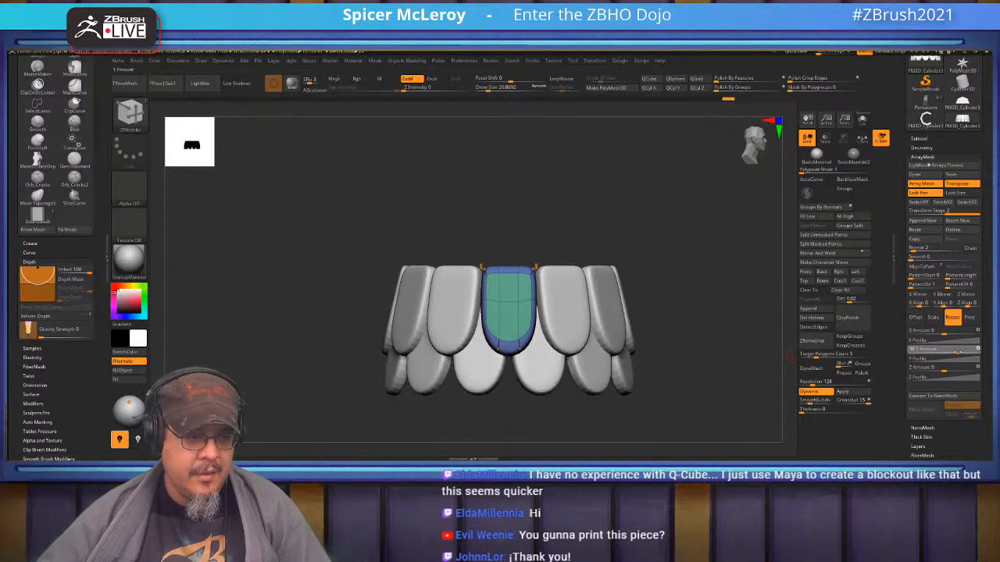
mouse_move(664, 309)
left_mouse_down()
mouse_move(679, 311)
mouse_move(676, 351)
mouse_move(491, 406)
left_mouse_up()
left_click_drag(613, 322, 599, 343)
- Fine-tune the source scale with the gizmo and face the staggered ring straight on
left_click_drag(651, 304, 720, 292, "alt")
key("w")
left_click_drag(556, 286, 561, 298)
key("q")
mouse_move(650, 343)
left_mouse_down("shift")
mouse_move(639, 326)
mouse_move(641, 279)
mouse_move(663, 335)
left_mouse_up("shift")
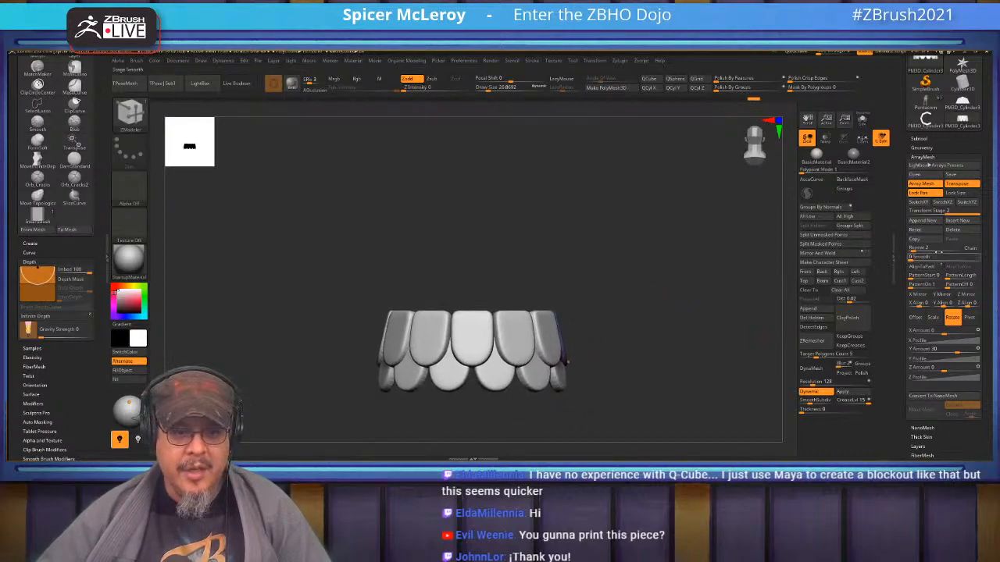
- Switch to the first transform stage and convert the scale array into real geometry with Make Mesh
left_click_drag(949, 211, 926, 216)
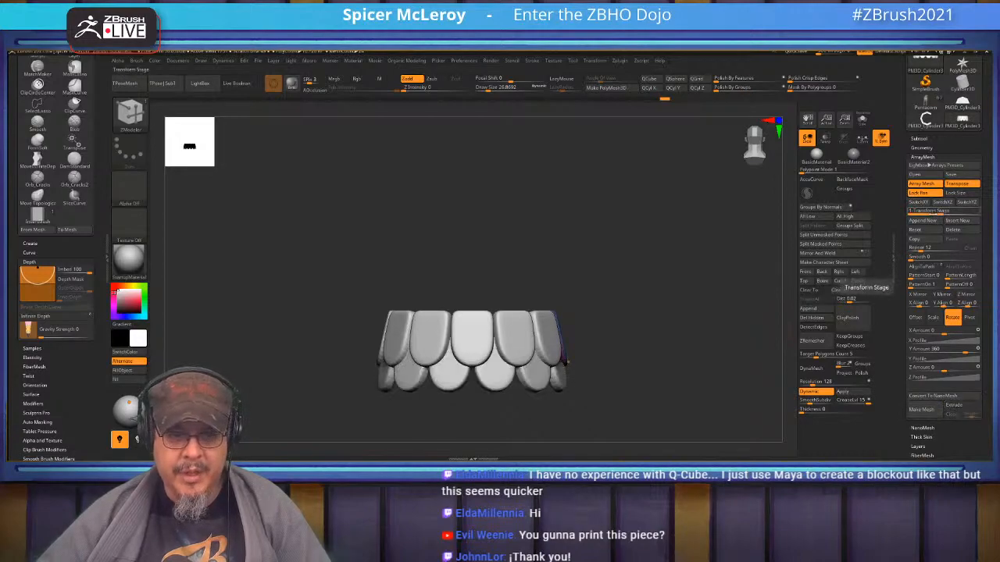
mouse_move(931, 211)
left_mouse_down()
mouse_move(955, 211)
mouse_move(928, 212)
left_mouse_up()
left_click(925, 416)
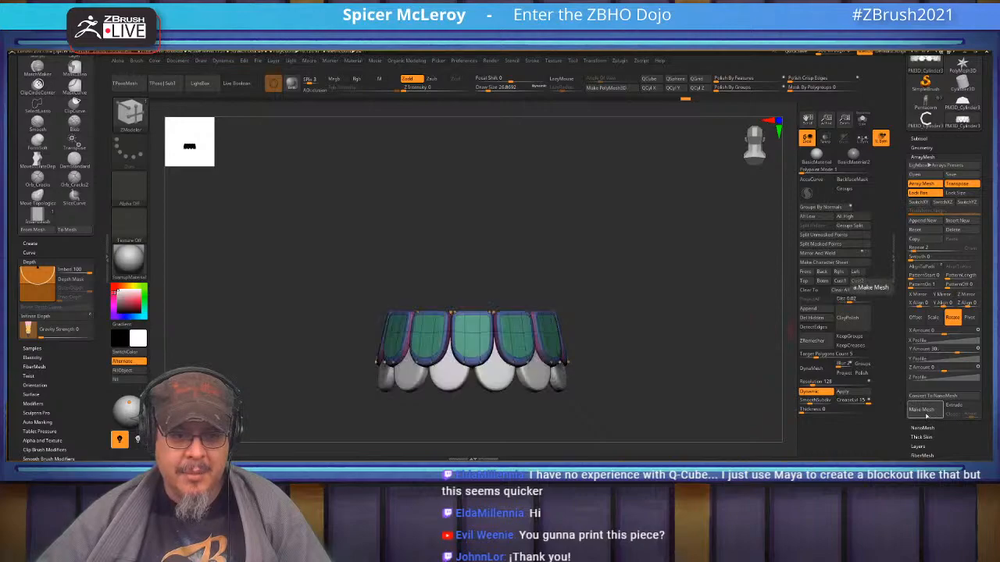
left_click_drag(645, 305, 692, 356)
key("ctrl")
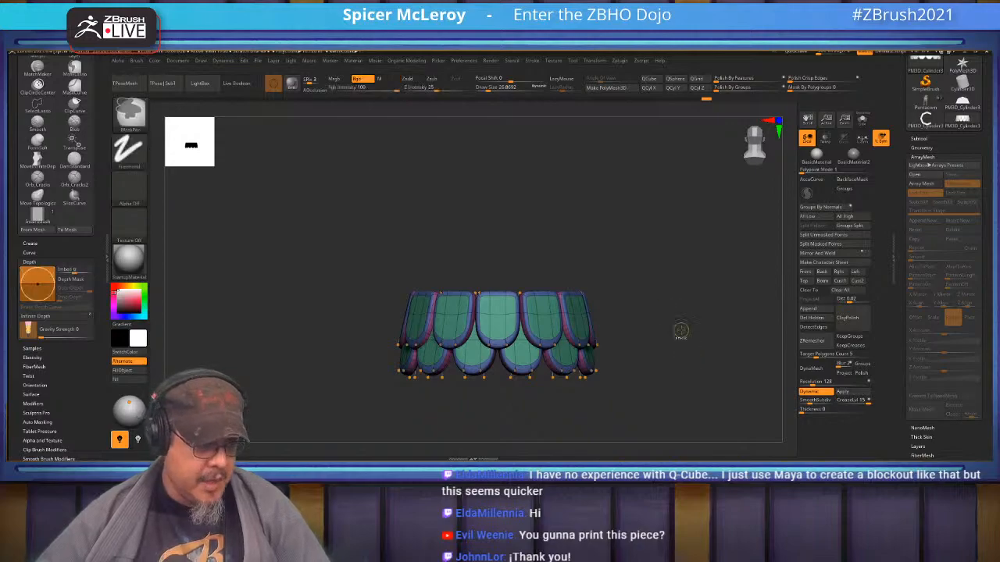
- Create a new InsertMesh brush from the two-row ring of scales
left_click_drag(632, 287, 625, 277)
key("b")
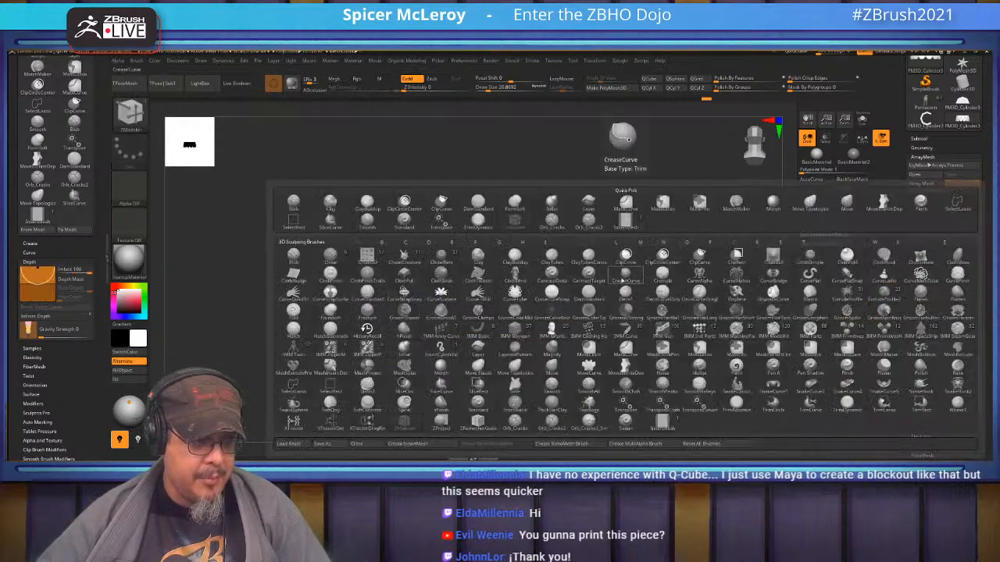
left_click(407, 444)
left_click(458, 187)
- Turn on Curve Mode for the new brush, enable the Size curve modifier and flip its falloff curve
left_click(532, 61)
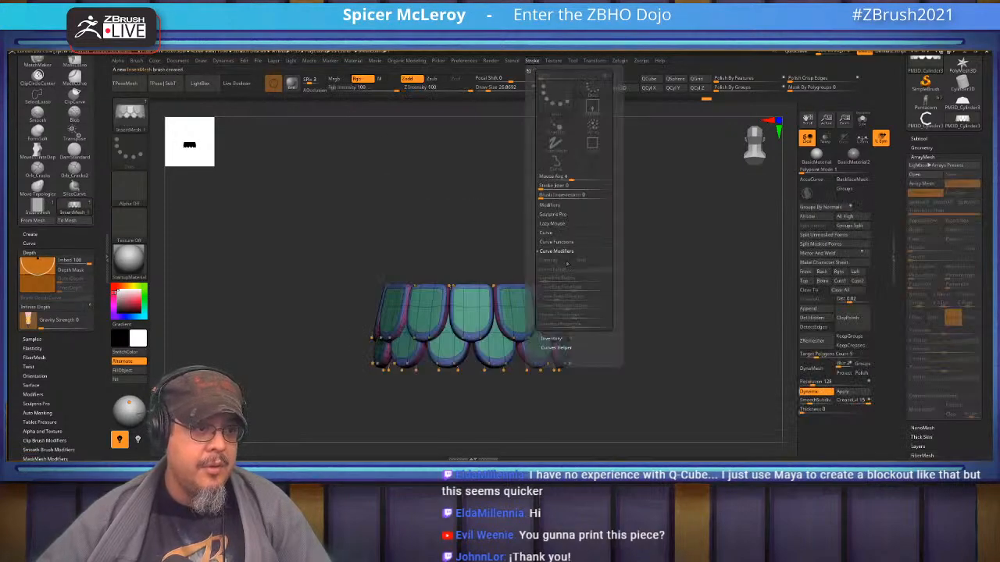
left_click(546, 233)
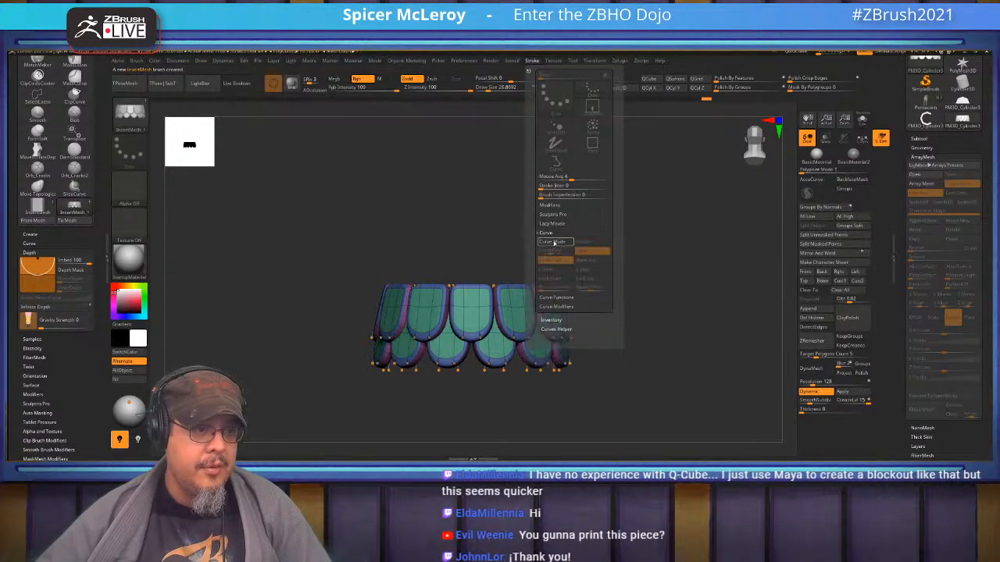
left_click(554, 242)
left_click(547, 234)
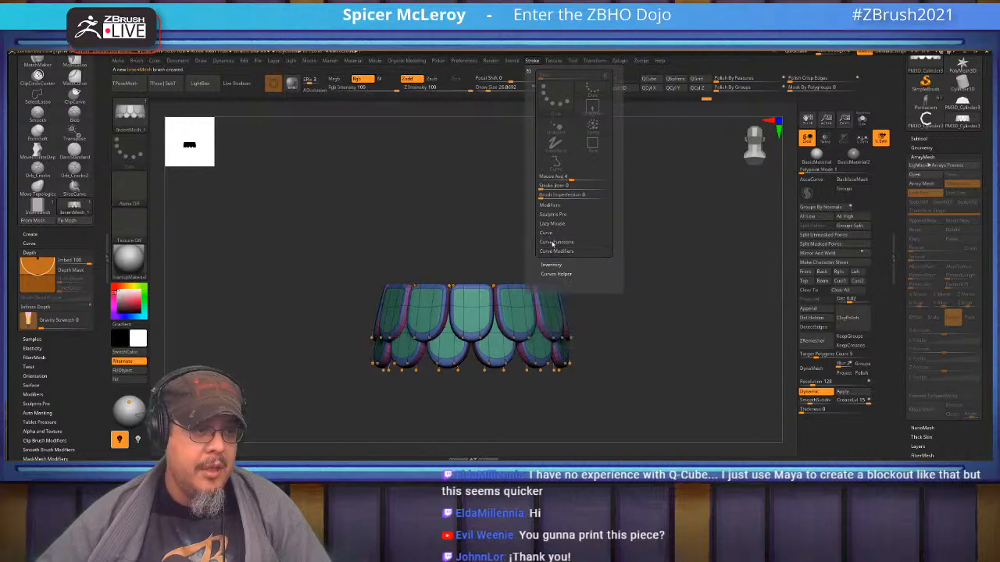
left_click(553, 242)
left_click(556, 242)
left_click(557, 252)
left_click(561, 268)
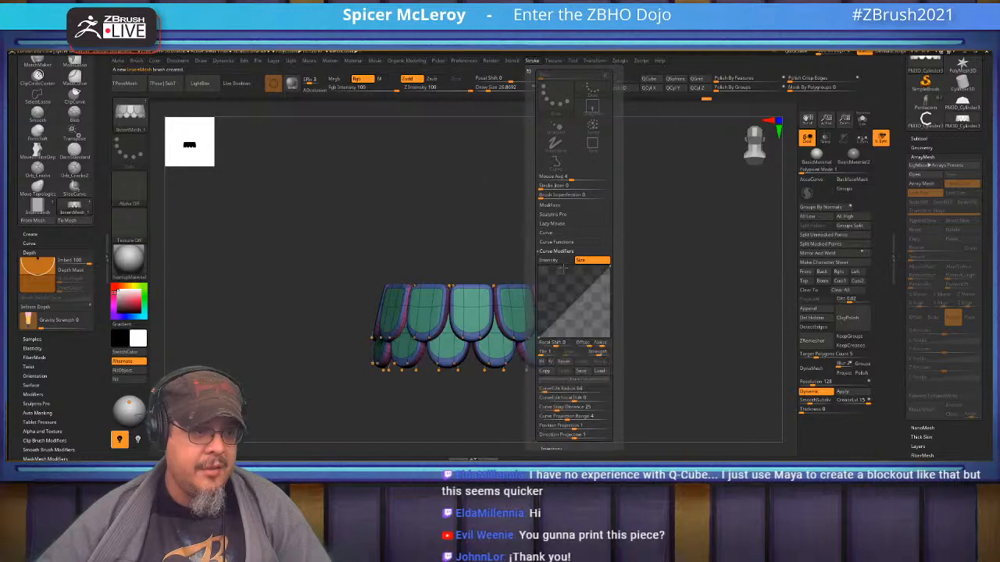
left_click(551, 364)
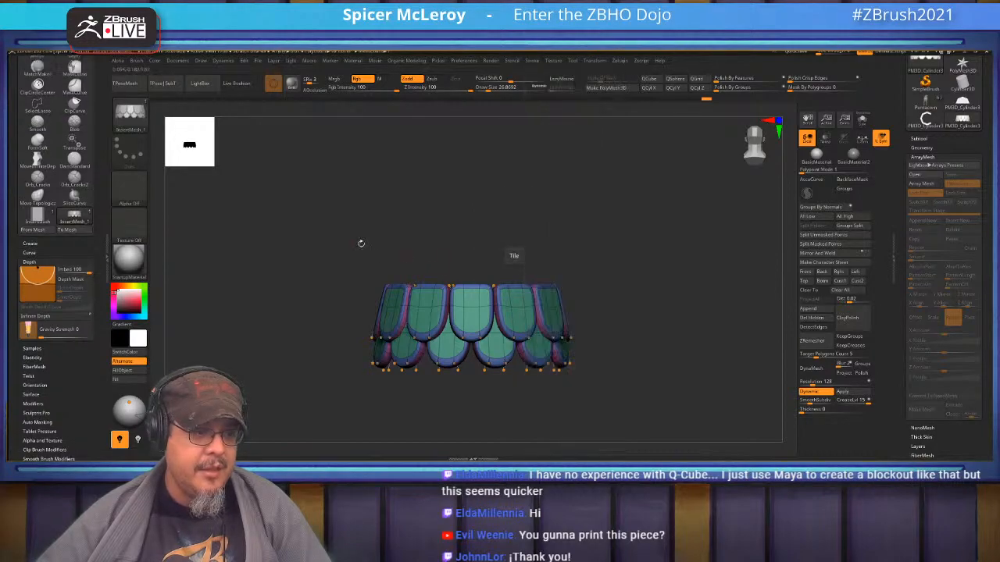
- Draw a long curved stroke with the scale brush to form a tapering snake body, with the polyframe hidden
left_click(415, 286)
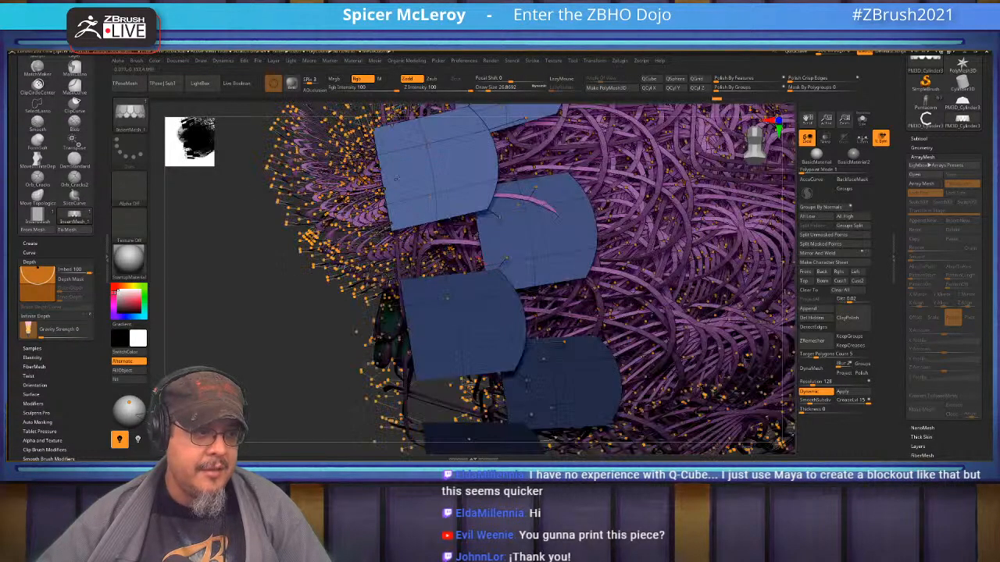
key("ctrl+z")
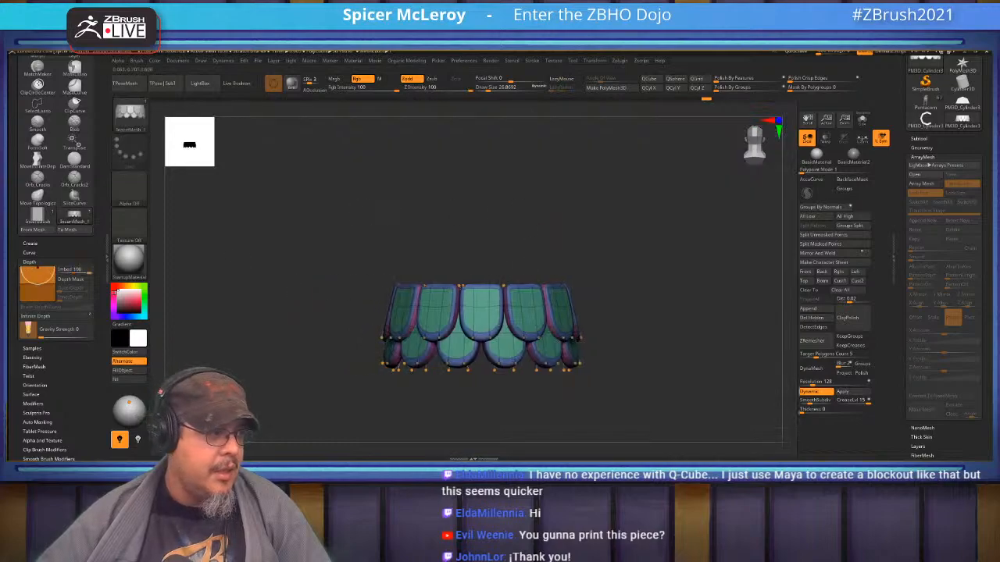
scroll(48, 357, "down", 2)
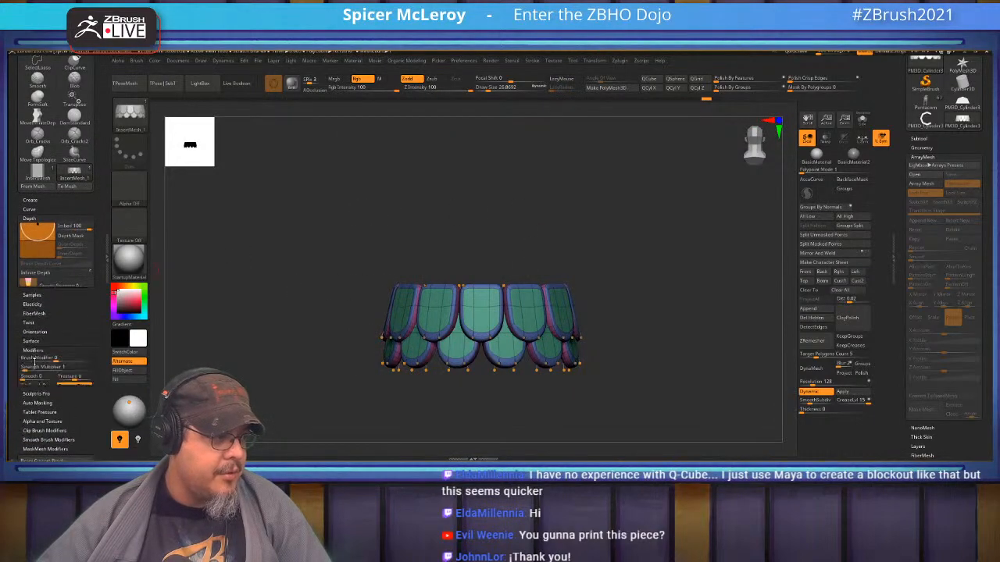
left_click(35, 360)
mouse_move(465, 308)
left_mouse_down()
mouse_move(678, 250)
mouse_move(513, 161)
left_mouse_up()
left_click_drag(422, 232, 370, 293, "alt")
key("shift+f")
left_click_drag(430, 217, 336, 276, "alt")
mouse_move(377, 246)
left_mouse_down()
mouse_move(362, 244)
mouse_move(470, 169)
mouse_move(672, 262)
mouse_move(680, 184)
mouse_move(408, 224)
mouse_move(302, 263)
left_mouse_up()
left_click_drag(462, 288, 582, 117, "alt")
- Adjust the brush's CurveStep and refresh the snake's curve until the scale rings overlap
left_click(533, 61)
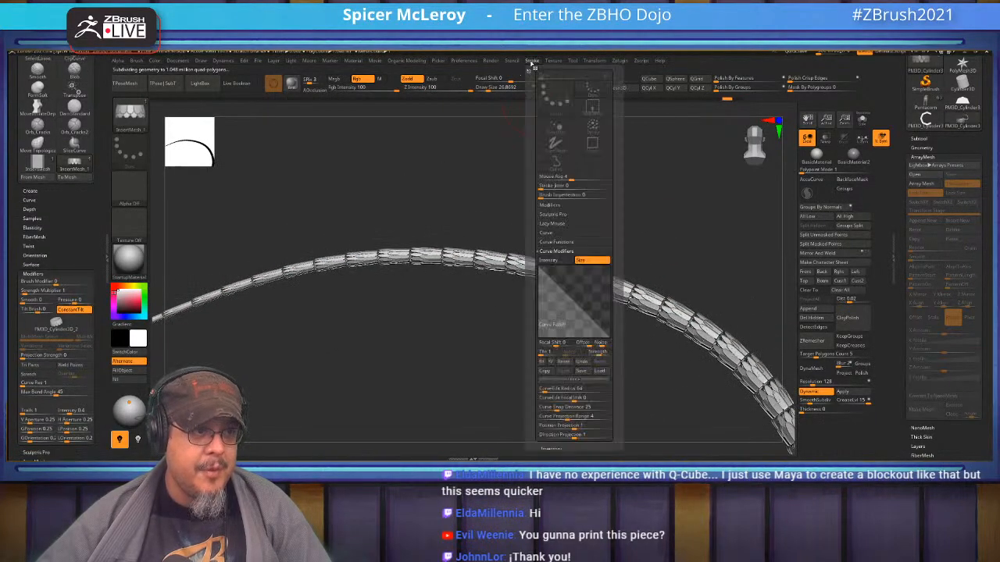
left_click(550, 234)
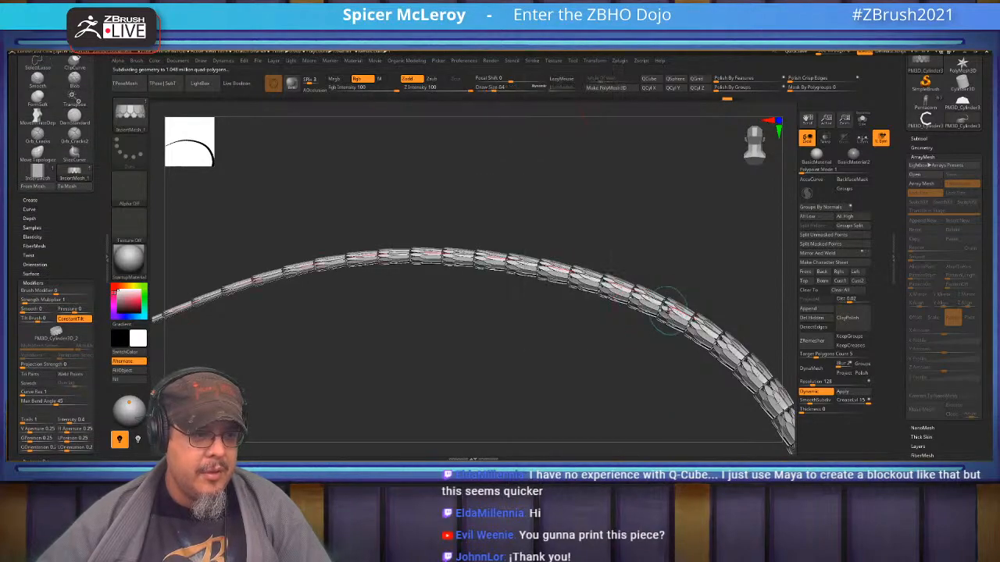
left_click(647, 297)
key("ctrl+z")
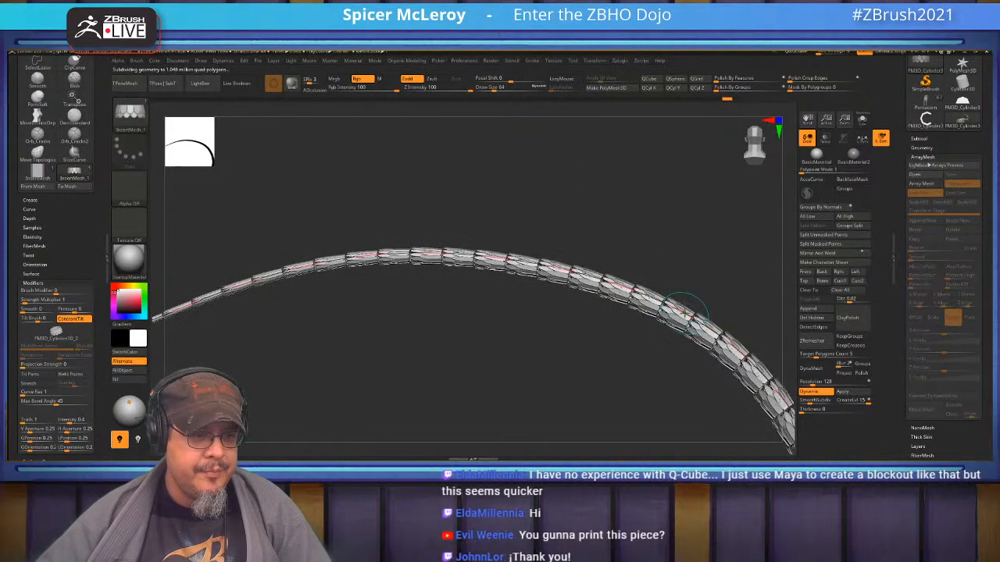
left_click(689, 311)
left_click_drag(619, 339, 581, 342, "alt")
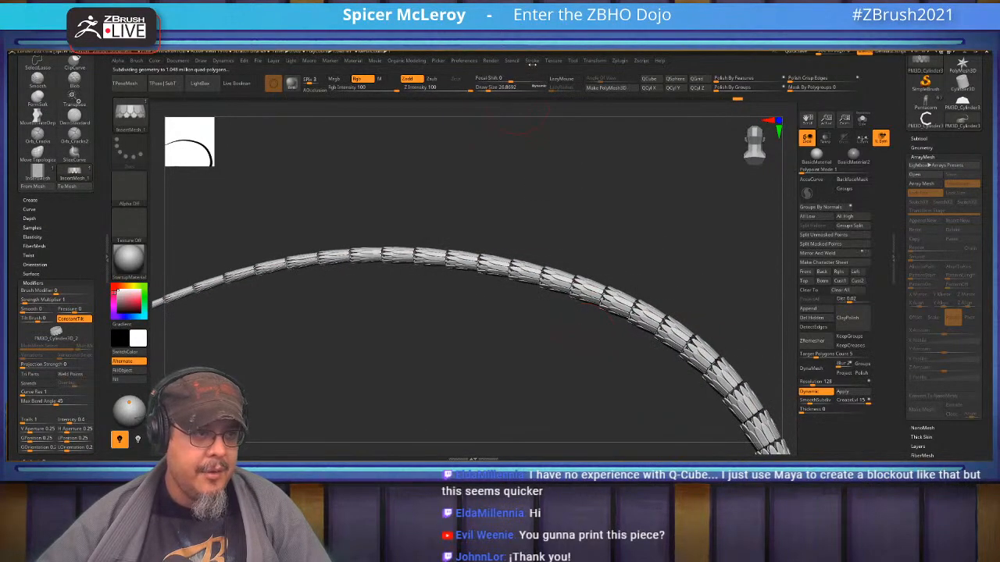
left_click(532, 60)
left_click_drag(551, 252, 555, 251)
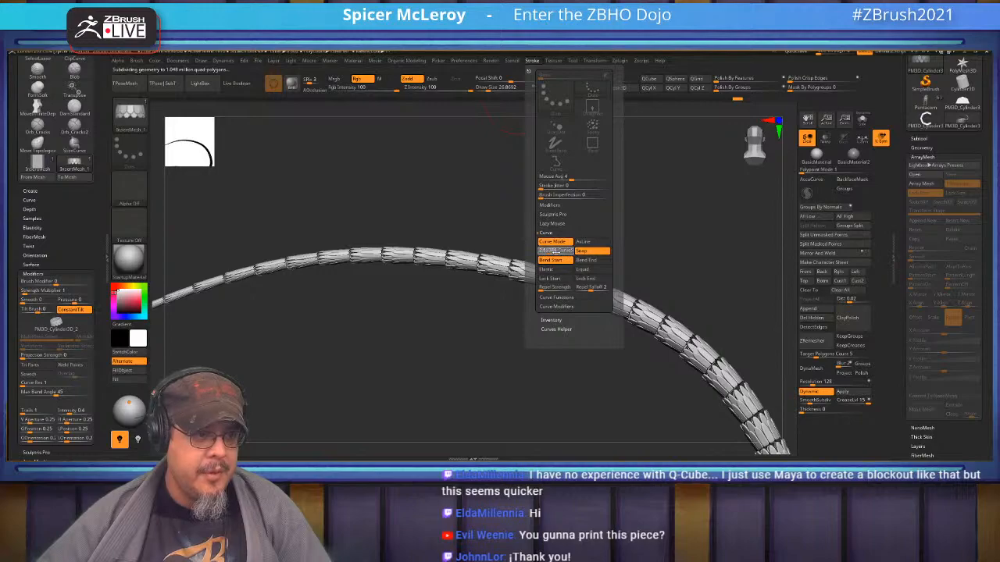
left_click(630, 298)
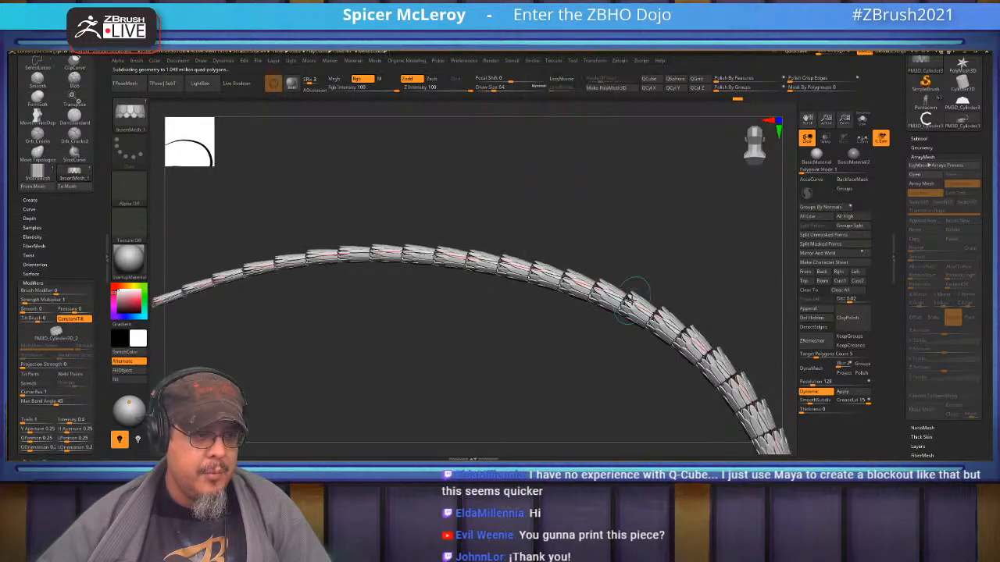
mouse_move(705, 263)
left_mouse_down("alt")
mouse_move(688, 292)
mouse_move(648, 200)
mouse_move(703, 265)
mouse_move(656, 242)
left_mouse_up("alt")
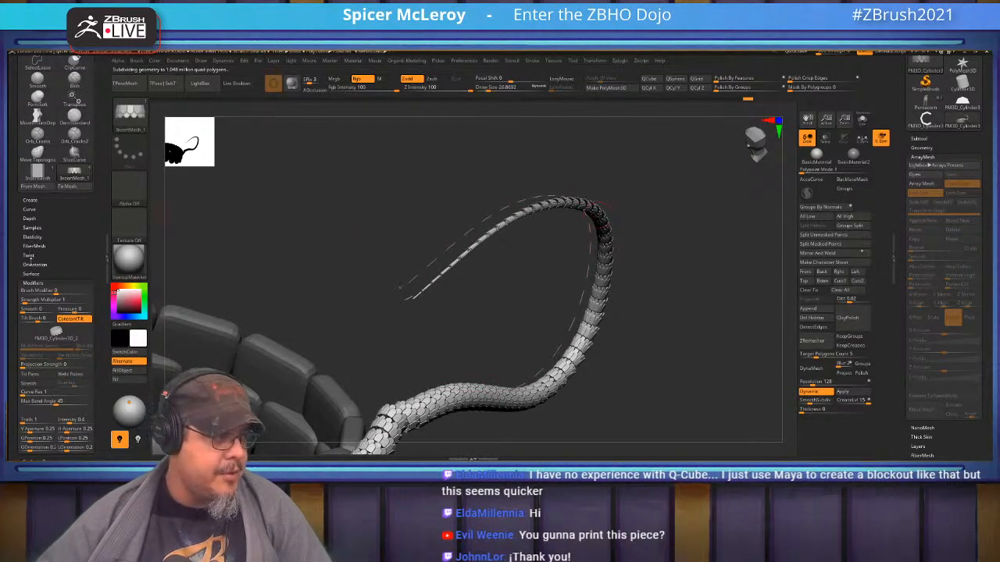
- Set the brush's Imbed depth to 0 and refresh the snake's curve to centre the scales on it
left_click(30, 219)
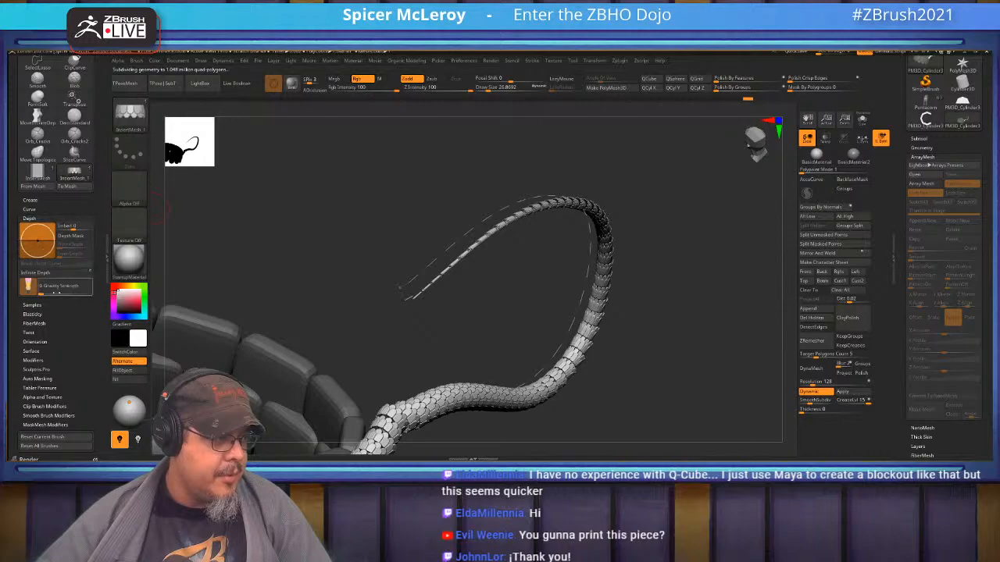
left_click(528, 202)
left_click_drag(602, 212, 669, 198)
mouse_move(601, 274)
left_mouse_down("alt")
mouse_move(569, 219)
mouse_move(489, 246)
mouse_move(515, 241)
mouse_move(551, 258)
left_mouse_up("alt")
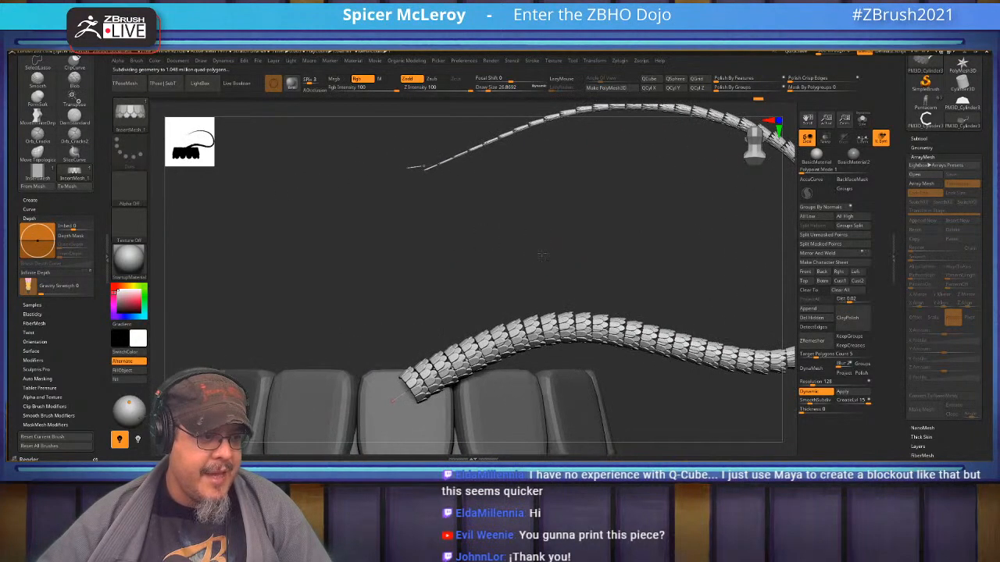
- Lower the CurveStep slightly and refresh the snake's curve to pack the scale rings closer together
left_click(530, 61)
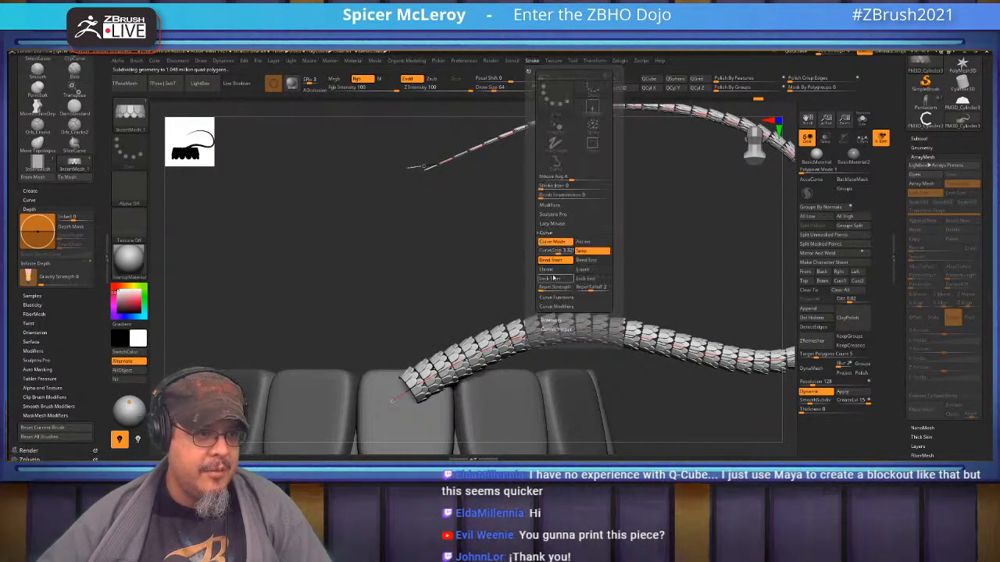
left_click_drag(556, 251, 552, 252)
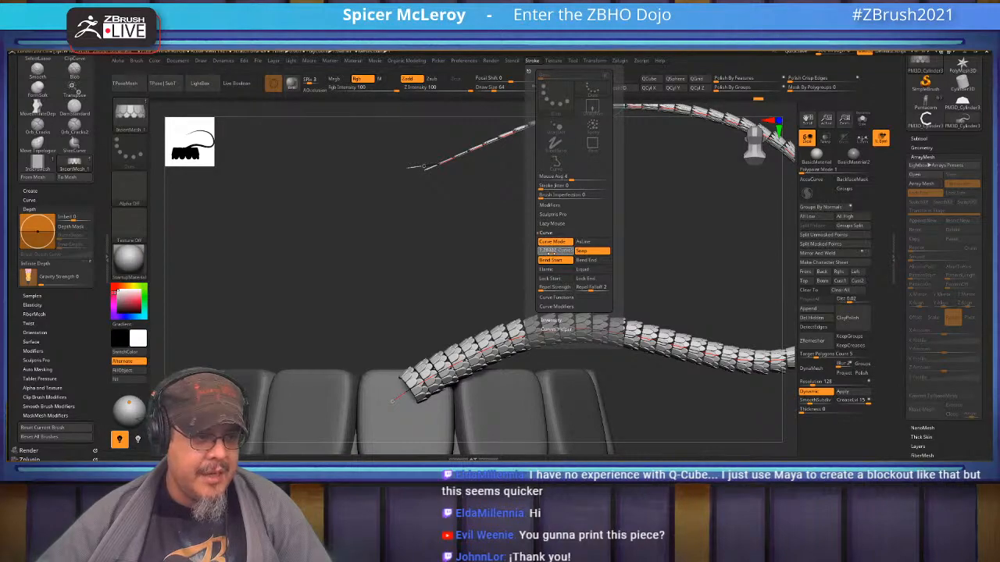
left_click_drag(550, 252, 539, 282)
left_click(549, 332)
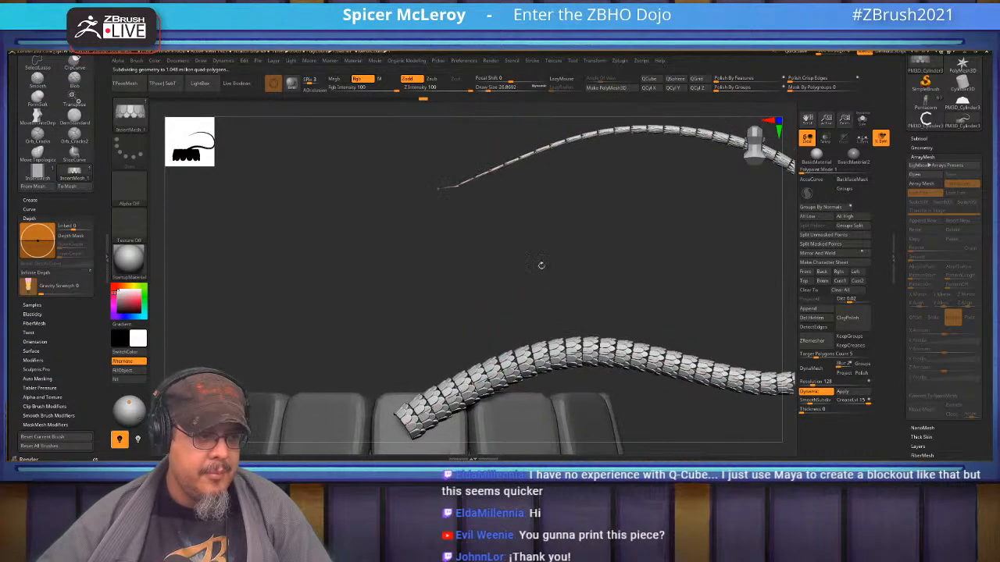
left_click(532, 61)
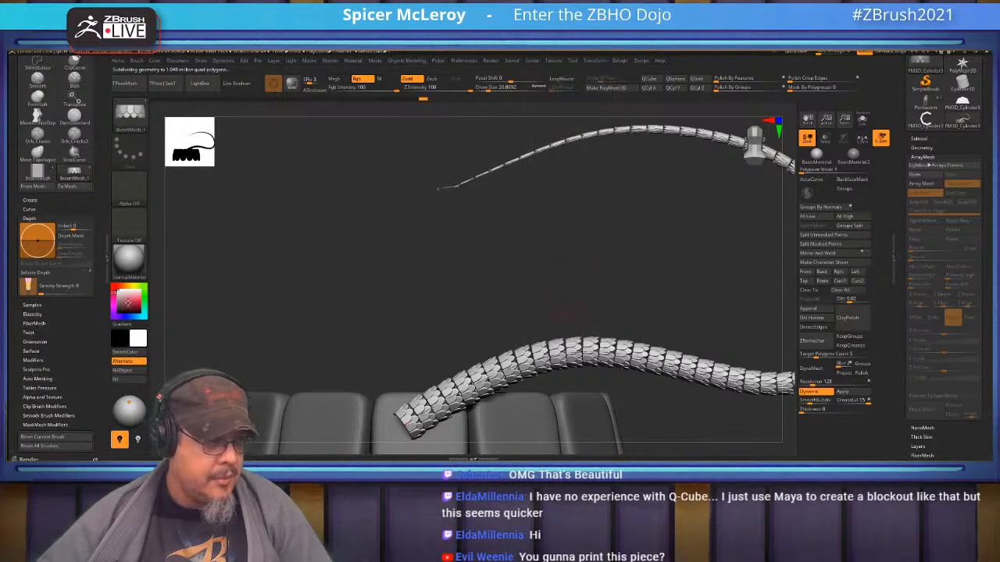
- Adjust the scale brush's Curve Res and bend the snake's curve into a curled tail
left_click(35, 360)
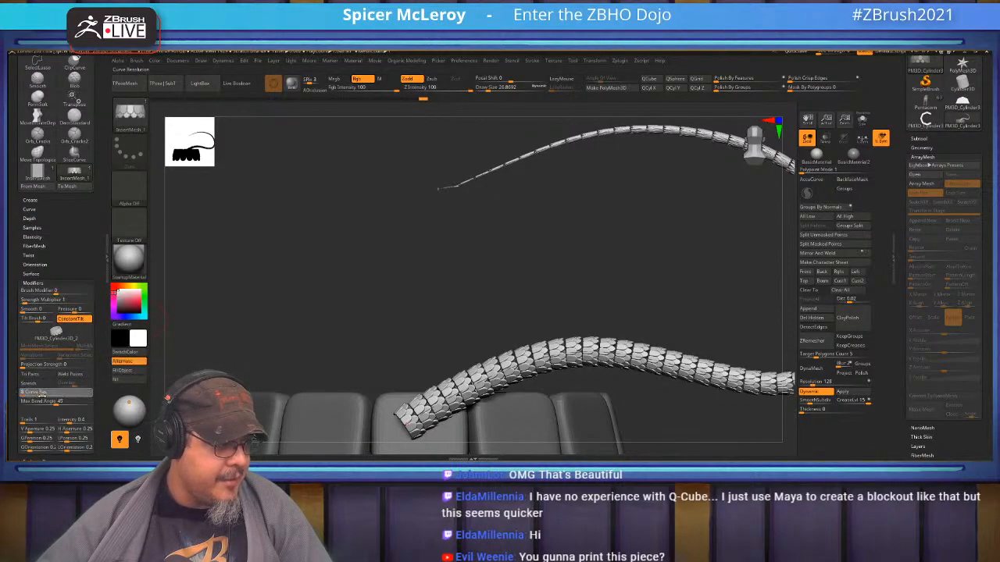
left_click_drag(471, 359, 641, 398)
left_click_drag(713, 289, 658, 376, "alt")
left_click_drag(745, 301, 564, 456, "alt")
left_click_drag(751, 251, 670, 352, "alt")
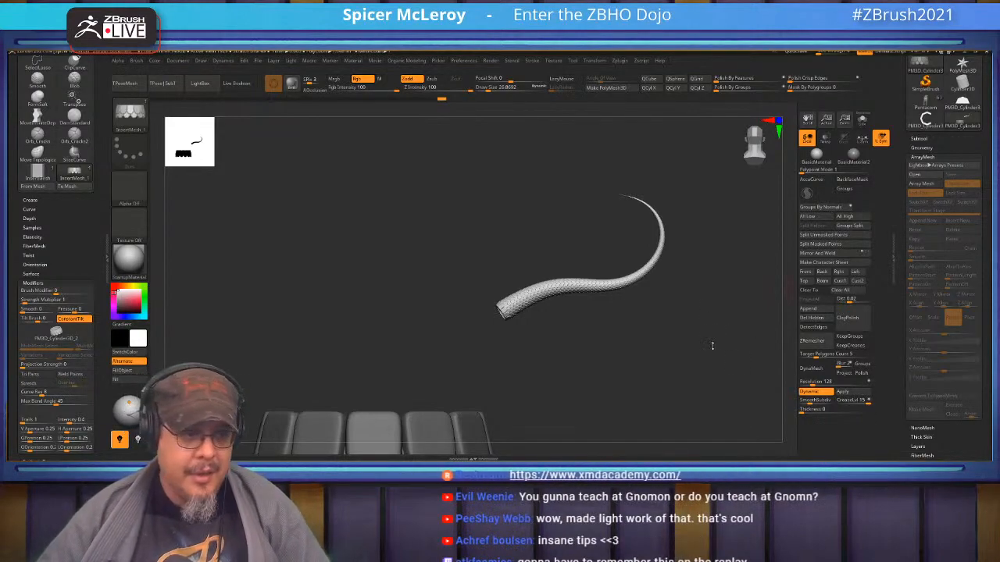
- Switch back to the full cover scene and make the round Base subtool active
scroll(944, 257, "up", 3)
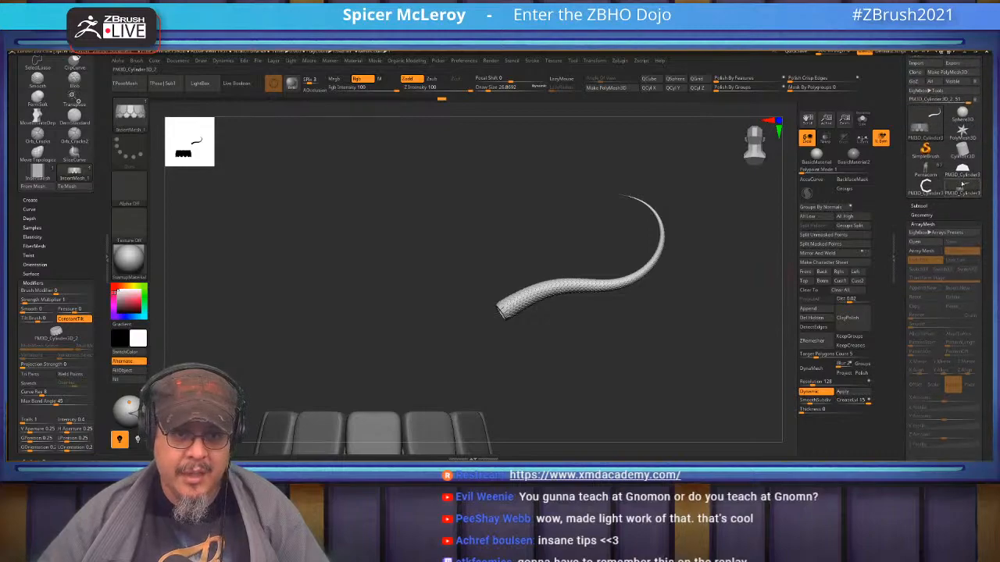
left_click(927, 171)
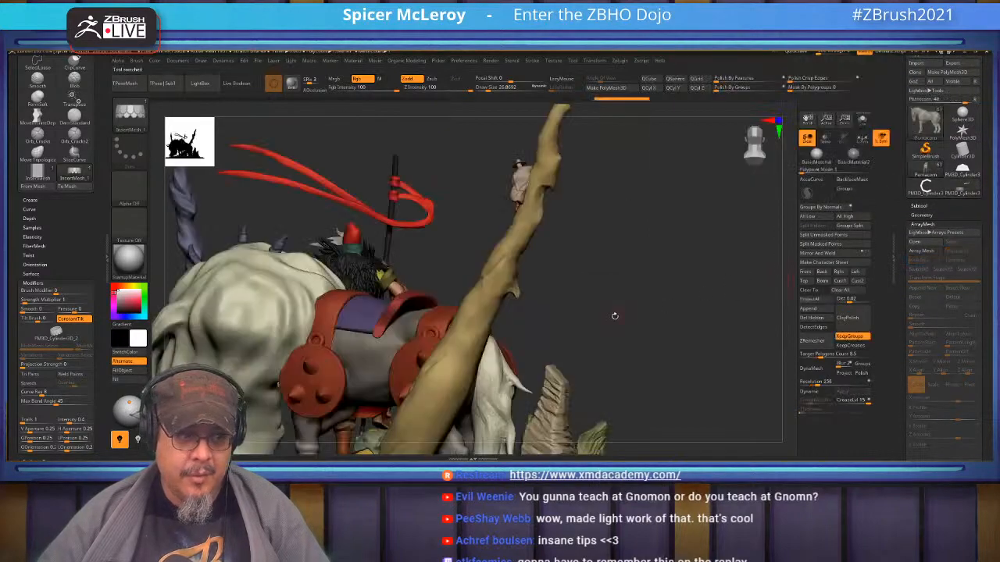
left_click_drag(736, 284, 726, 357)
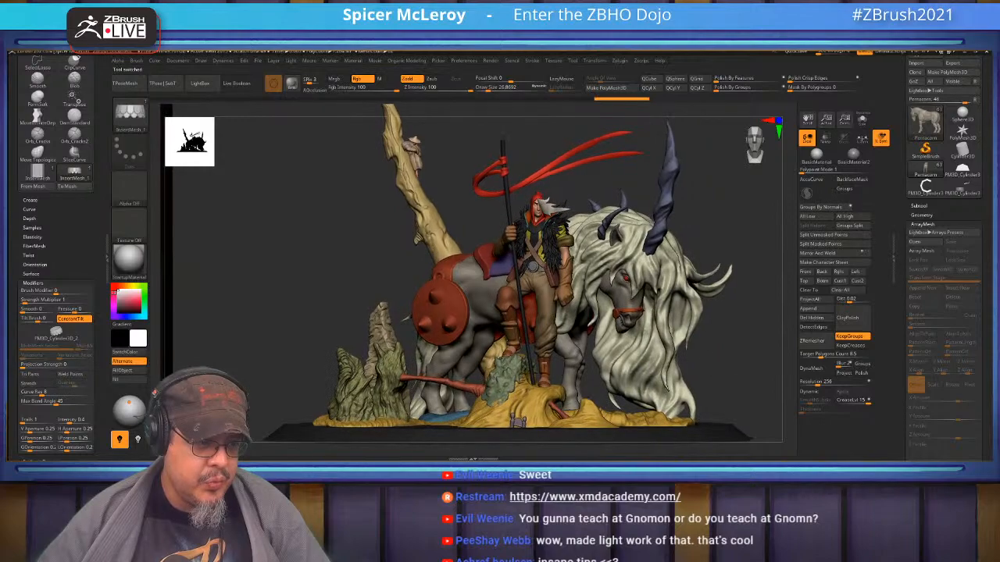
left_click_drag(726, 359, 660, 440)
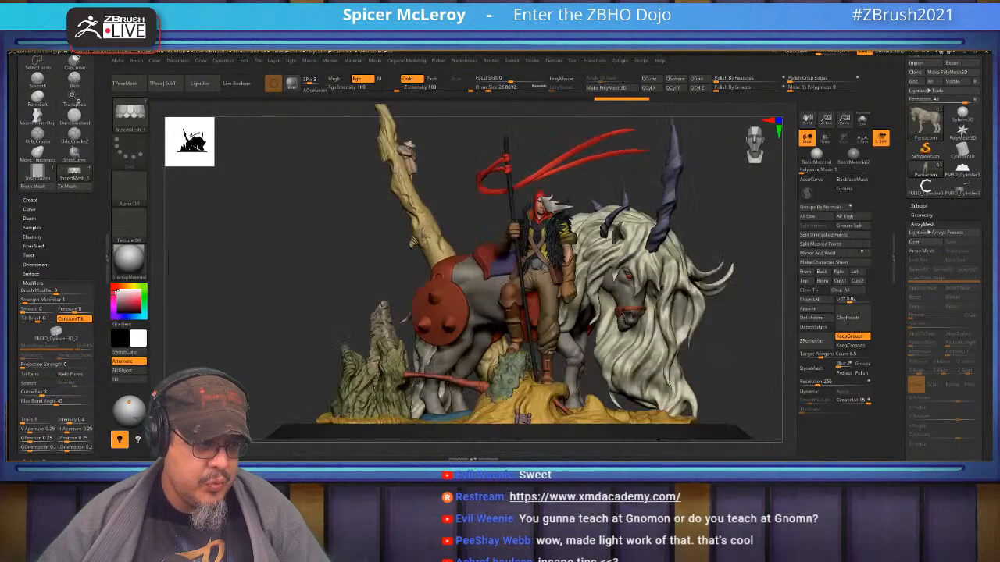
left_click_drag(734, 365, 731, 337, "alt")
key("shift")
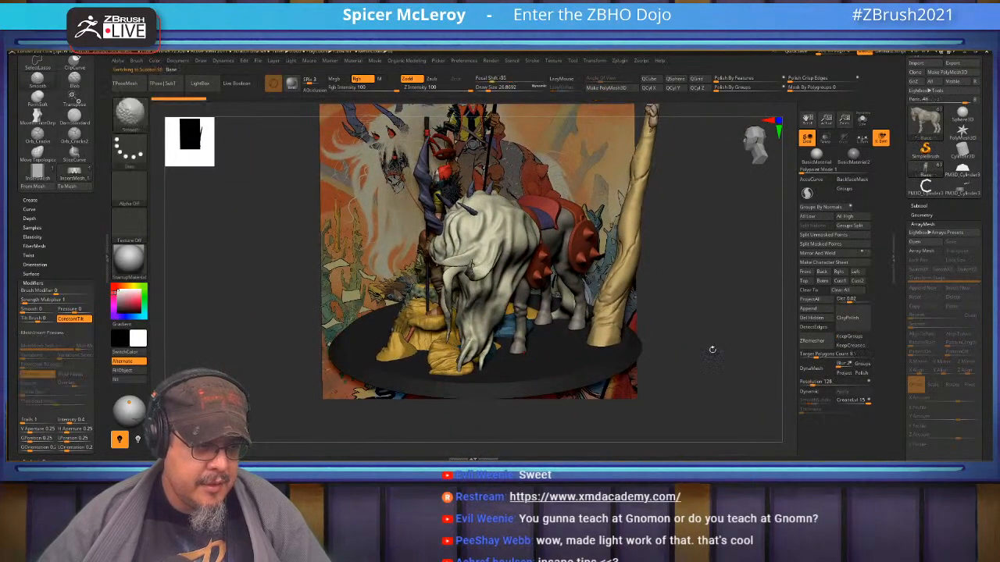
- Isolate the top surface of the round base with ZModeler active, hiding the rim
mouse_move(706, 350)
left_mouse_down()
mouse_move(713, 365)
mouse_move(582, 360)
left_mouse_up()
key("b")
key("z")
key("m")
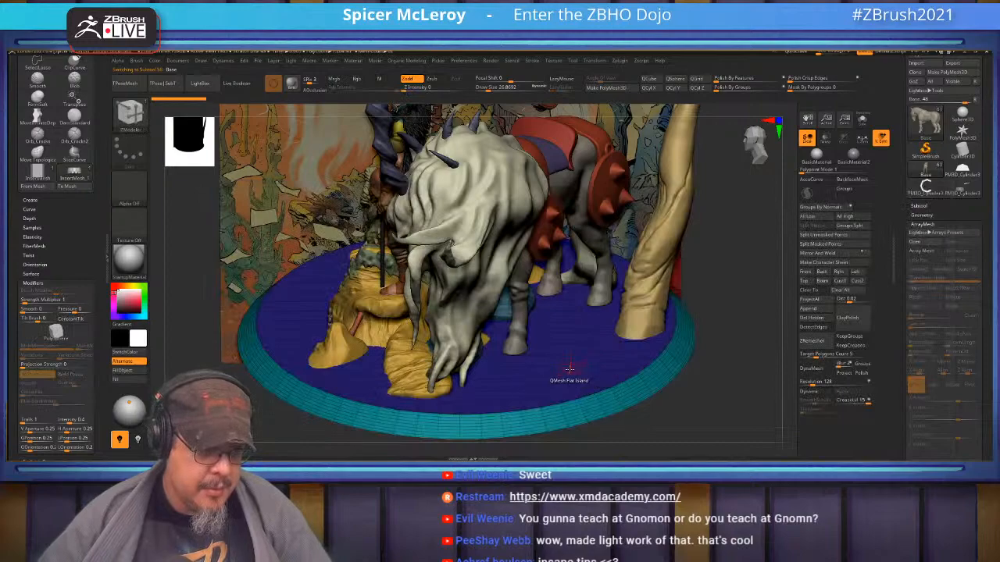
key("space")
left_click_drag(571, 359, 573, 357)
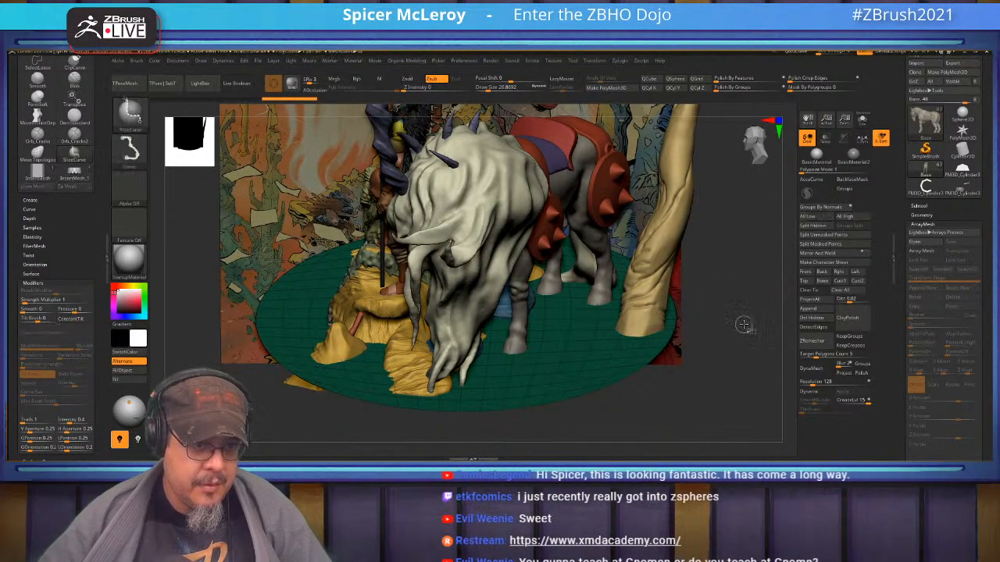
- Separate the base's top surface into its own ground disc subtool and make that disc active
key("b")
key("z")
key("m")
left_click_drag(721, 273, 735, 294, "ctrl+shift")
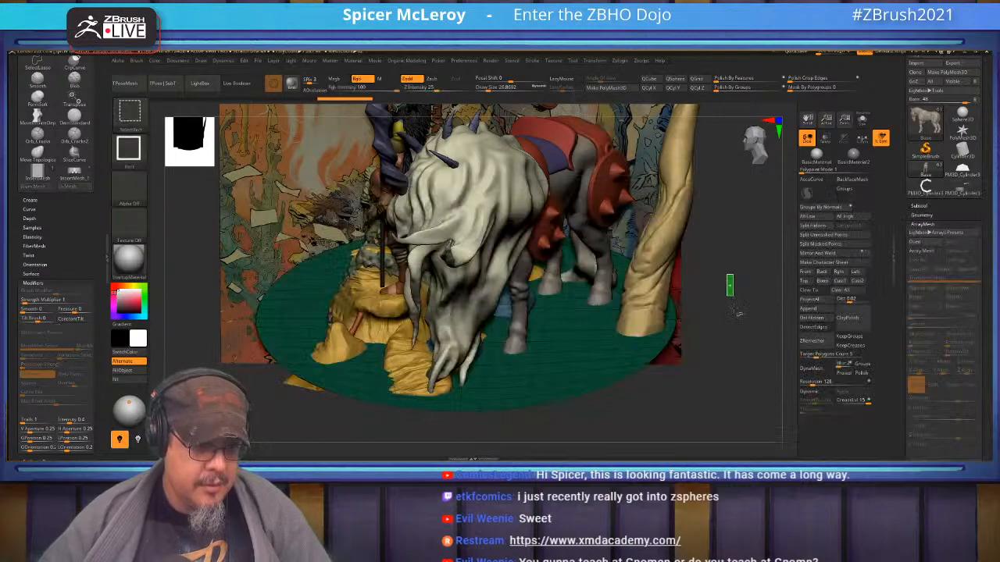
left_click_drag(730, 375, 726, 312)
left_click_drag(719, 270, 571, 382)
left_click(571, 382, "alt")
- Examine the separated ground disc in solo and within the scene from the side and below, undoing the last edit
left_click_drag(748, 342, 742, 293)
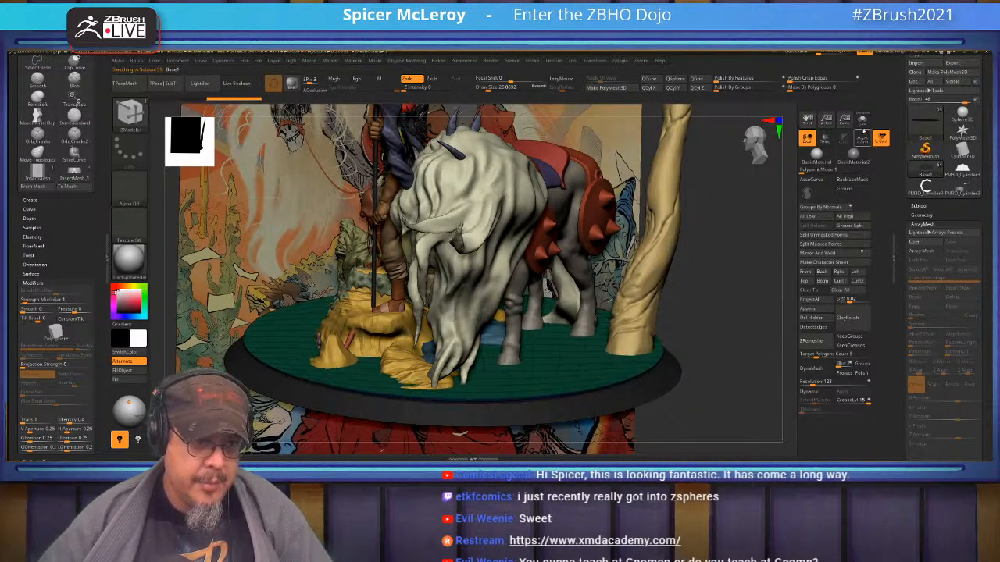
left_click(862, 123)
left_click_drag(742, 330, 670, 205)
left_click_drag(561, 262, 560, 286)
left_click_drag(689, 209, 681, 281)
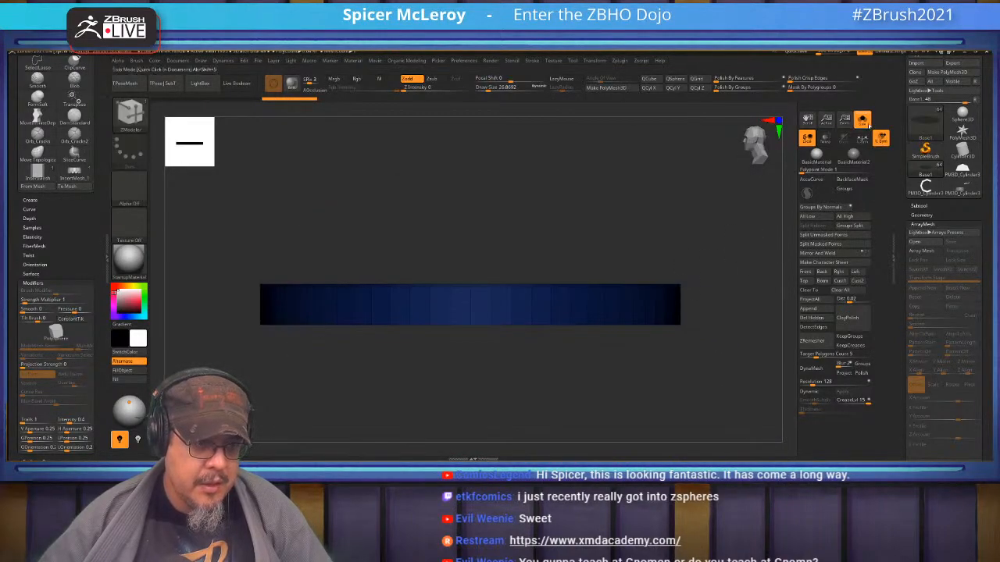
left_click(869, 126)
mouse_move(692, 215)
left_mouse_down()
mouse_move(701, 304)
mouse_move(716, 293)
mouse_move(695, 289)
mouse_move(767, 406)
left_mouse_up()
key("ctrl+z")
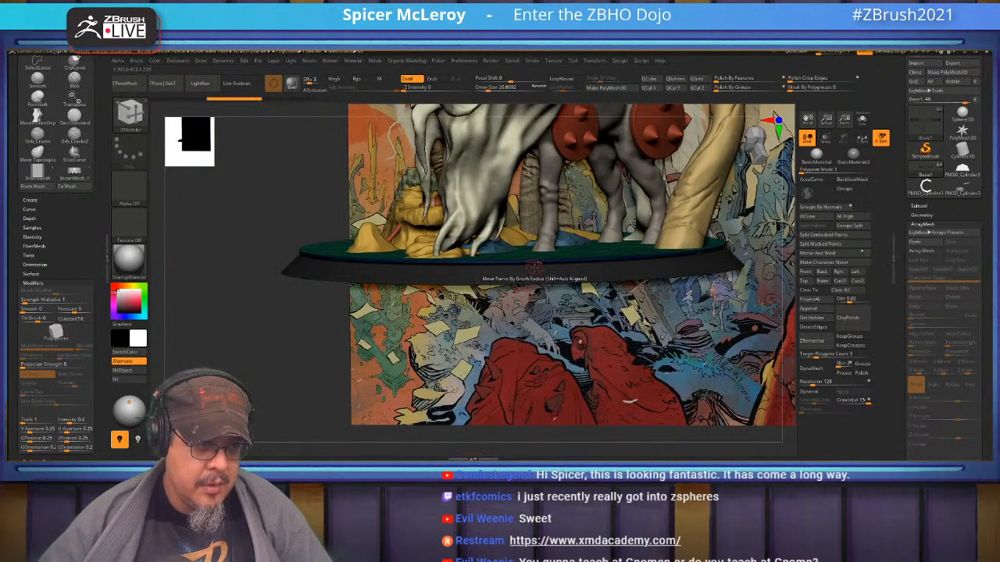
left_click_drag(553, 328, 556, 226)
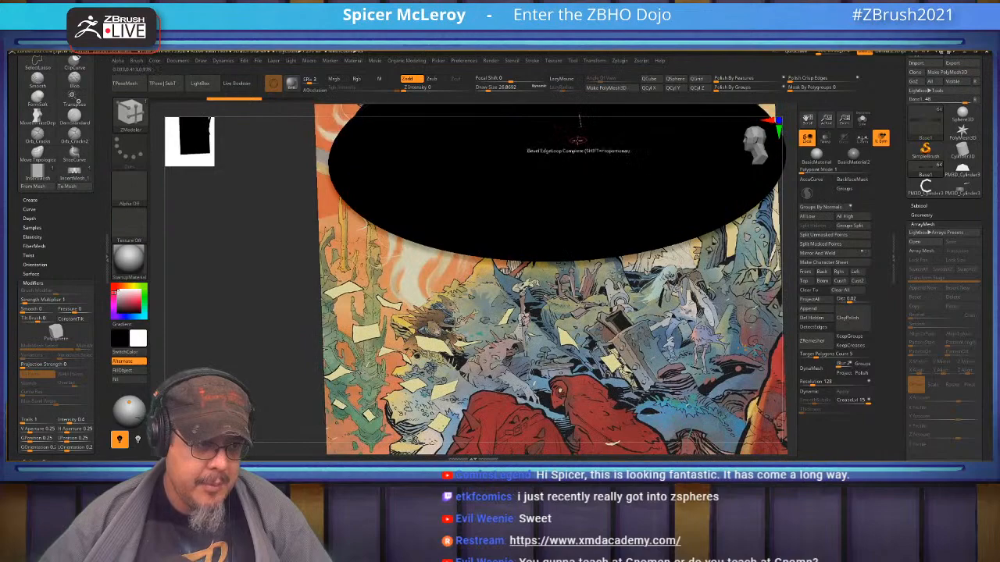
left_click_drag(578, 159, 592, 247)
- Edit the ground disc's side with ZModeler from a level side view of the base
key("b")
key("z")
key("m")
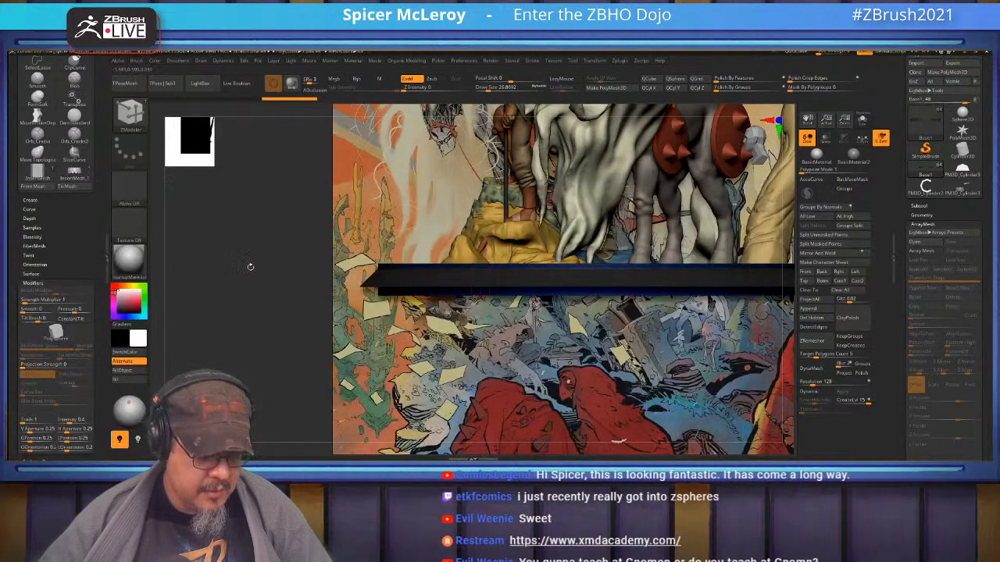
left_click_drag(234, 268, 234, 226, "alt")
left_click_drag(433, 282, 677, 279, "alt")
left_click_drag(602, 279, 315, 268, "ctrl+shift")
left_click_drag(672, 264, 689, 288)
mouse_move(695, 242)
left_mouse_down("alt")
mouse_move(706, 270)
mouse_move(720, 268)
left_mouse_up("alt")
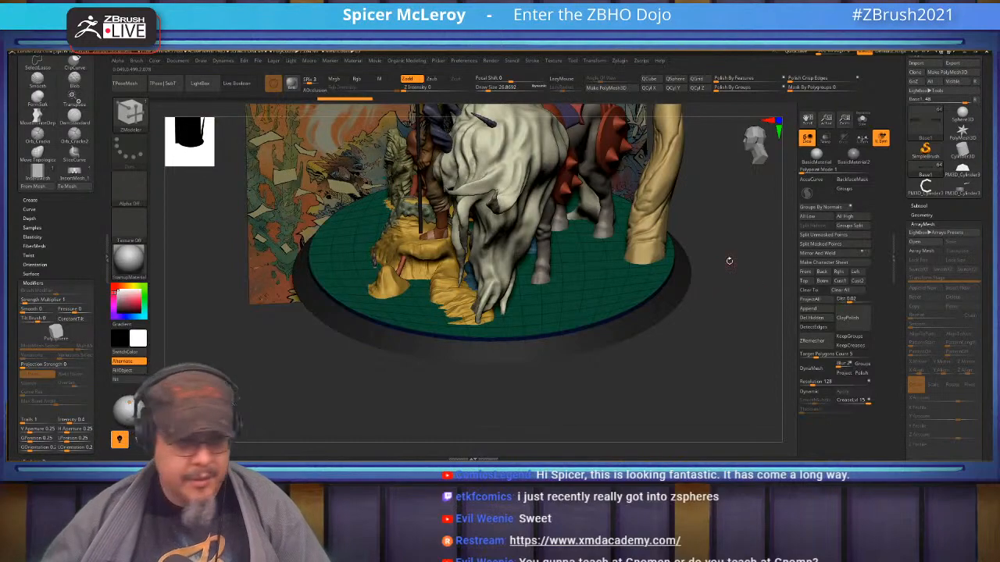
- Apply dynamic subdivision to the ground disc with the polyframe hidden, and switch to ClayBuildup at a draw size of about 234
key("shift+f")
key("s")
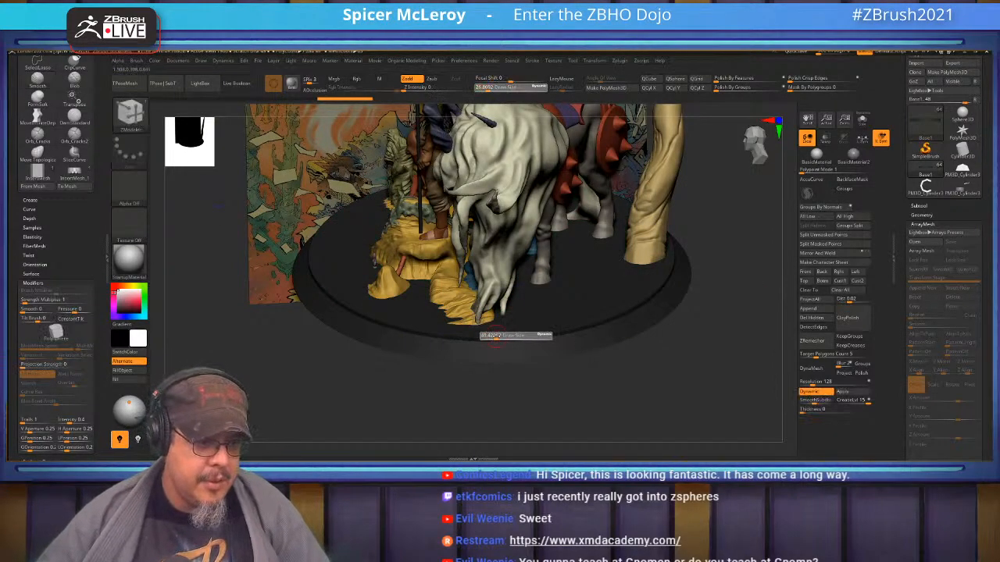
left_click_drag(513, 337, 516, 337)
key("b")
key("c")
key("b")
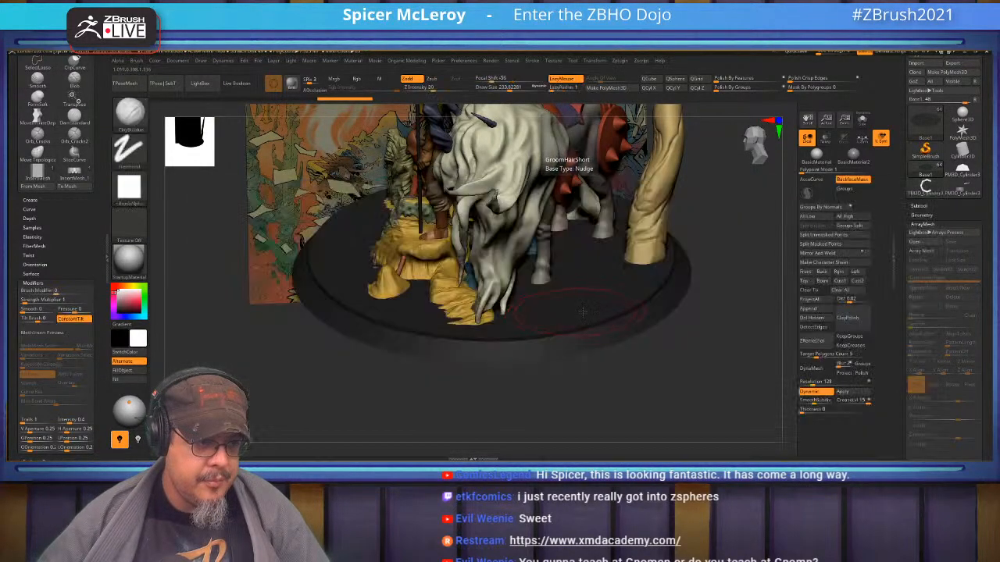
left_click(846, 392)
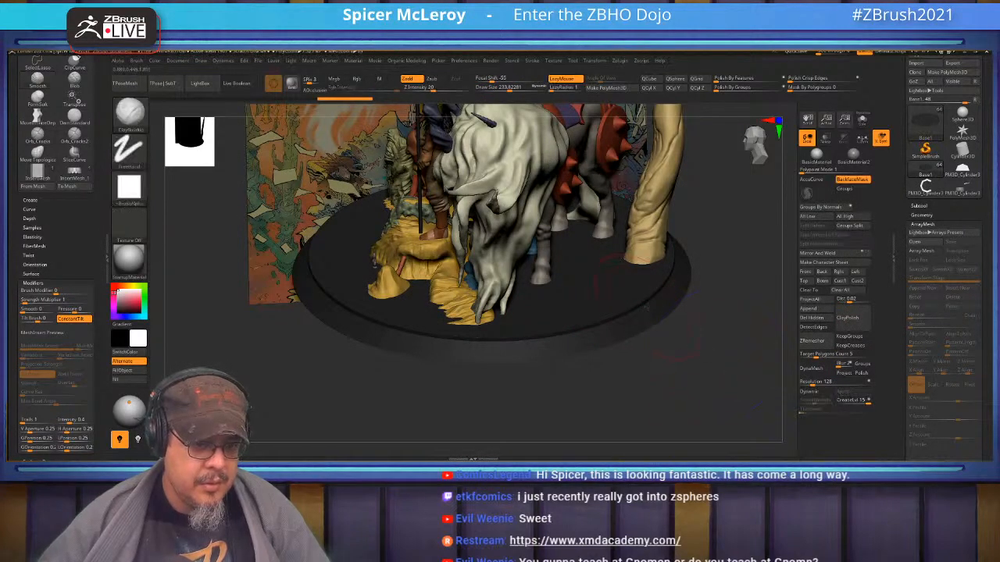
- Fill the ground disc with a sandy olive colour sampled from the scene
right_click_drag(523, 271, 621, 275, "alt")
right_click_drag(593, 366, 508, 410)
key("c")
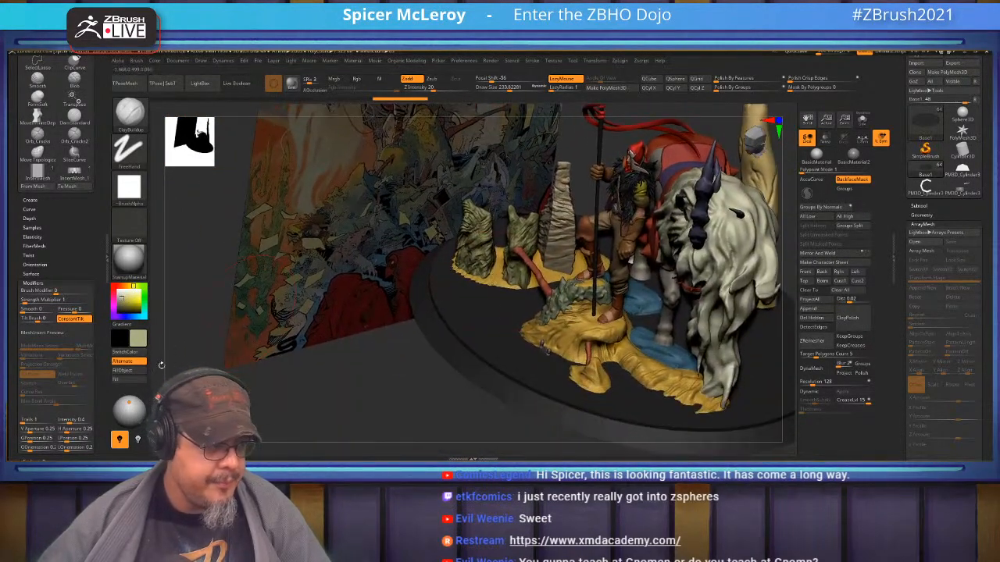
left_click(132, 373)
right_click_drag(500, 289, 467, 251, "alt")
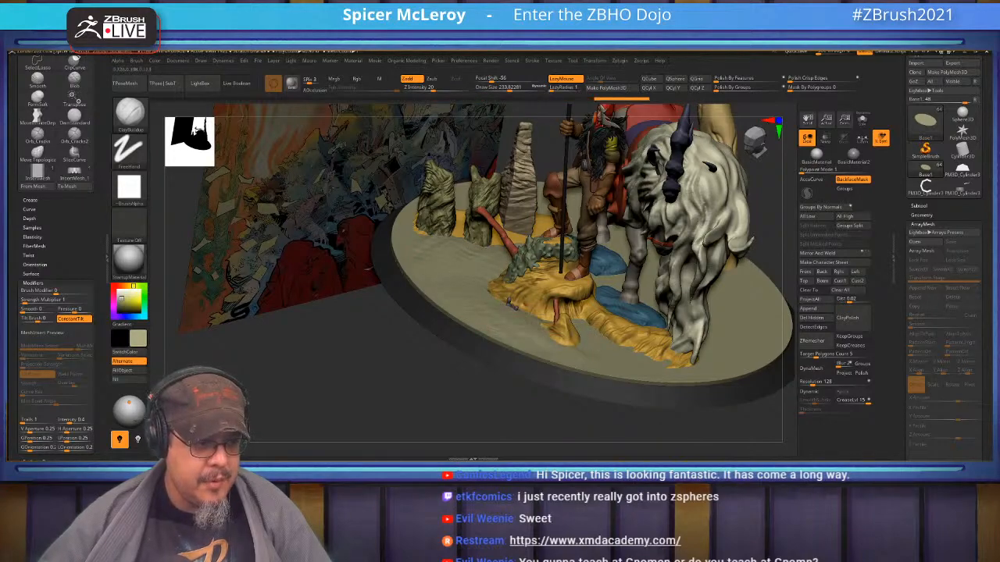
- Sculpt uneven ground all around the disc between the figures and rocks with ClayBuildup, smoothing in places
right_click_drag(552, 353, 505, 312)
key("shift")
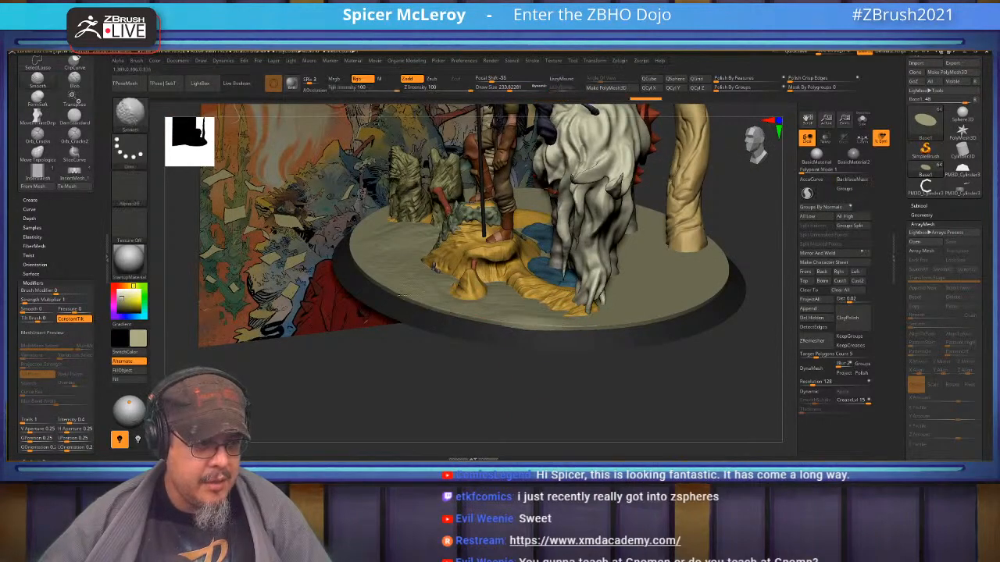
mouse_move(407, 297)
right_mouse_down()
mouse_move(600, 261)
mouse_move(534, 300)
right_mouse_up()
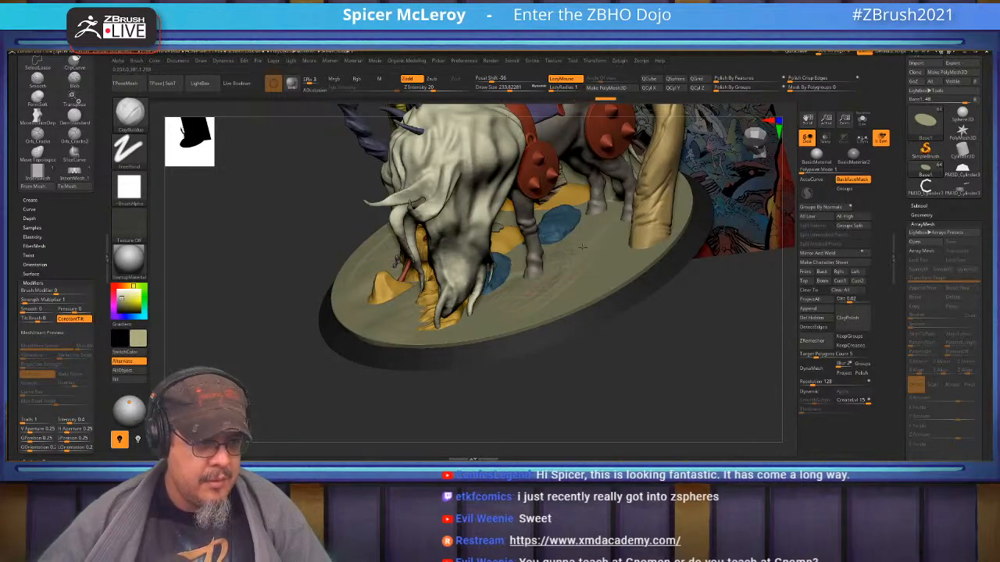
right_click_drag(575, 234, 512, 267)
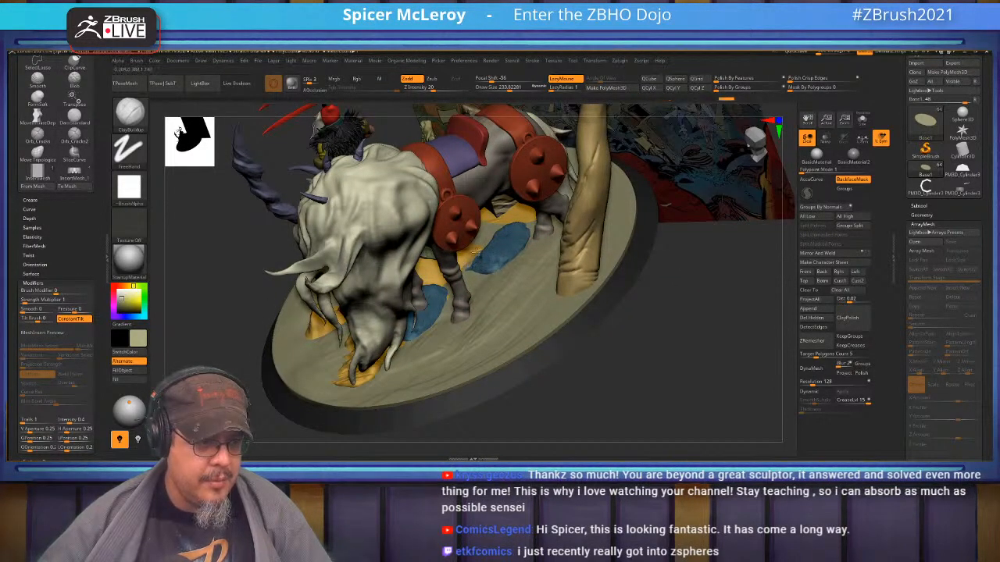
right_click_drag(503, 225, 506, 277)
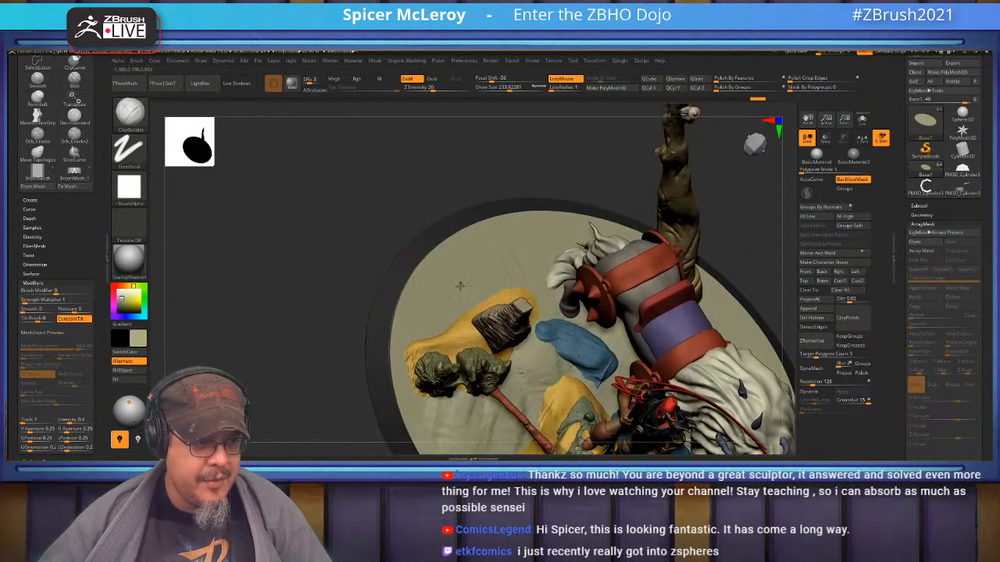
right_click_drag(441, 287, 479, 254)
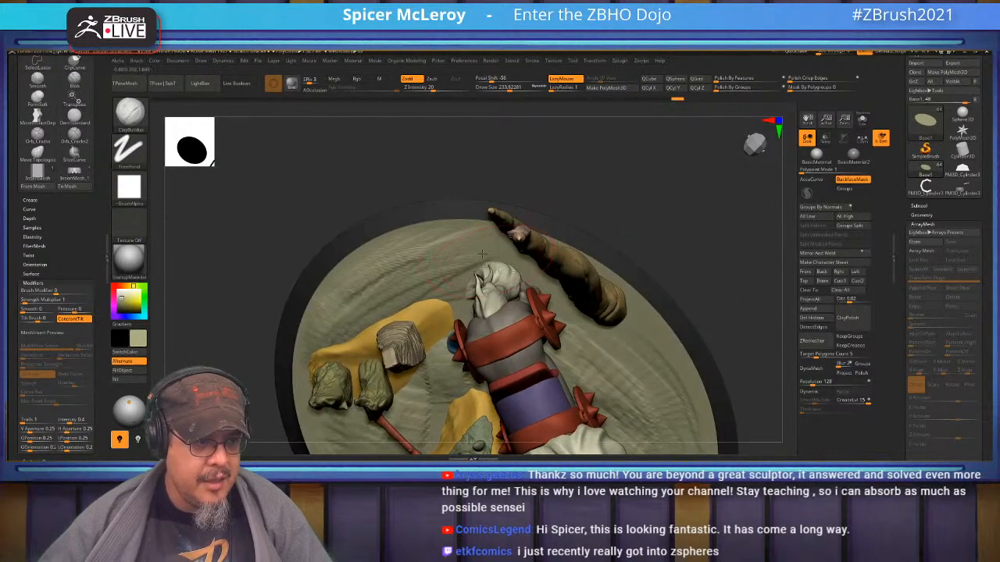
mouse_move(457, 320)
right_mouse_down()
mouse_move(508, 270)
mouse_move(514, 296)
mouse_move(550, 284)
mouse_move(601, 304)
right_mouse_up()
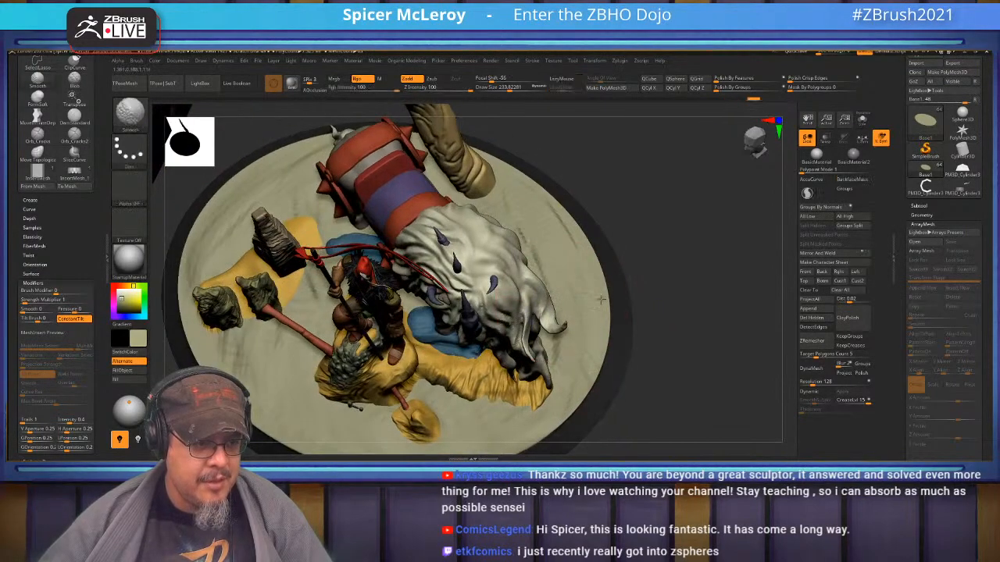
right_click_drag(575, 373, 558, 338)
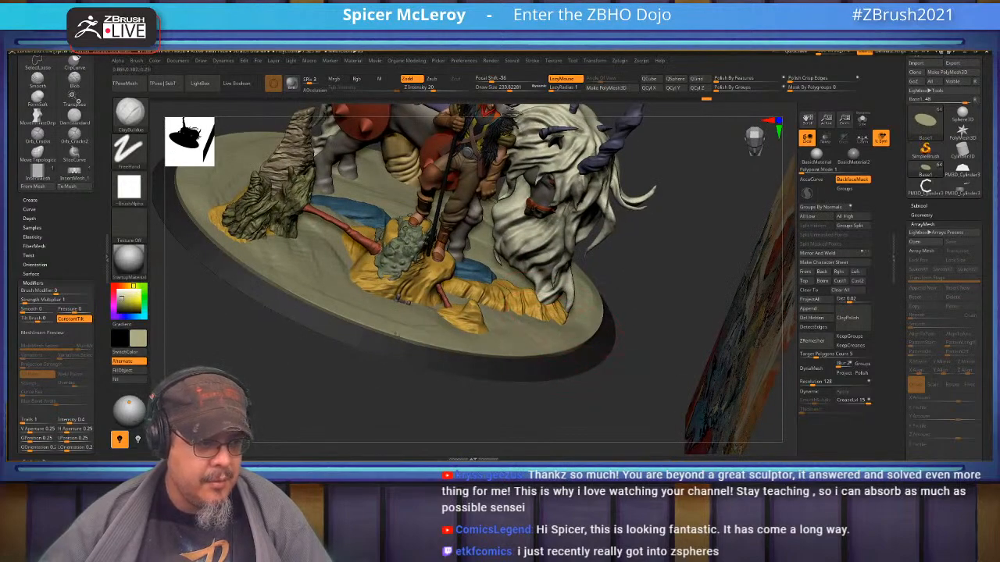
right_click_drag(329, 280, 397, 287)
right_click_drag(526, 273, 559, 296, "alt")
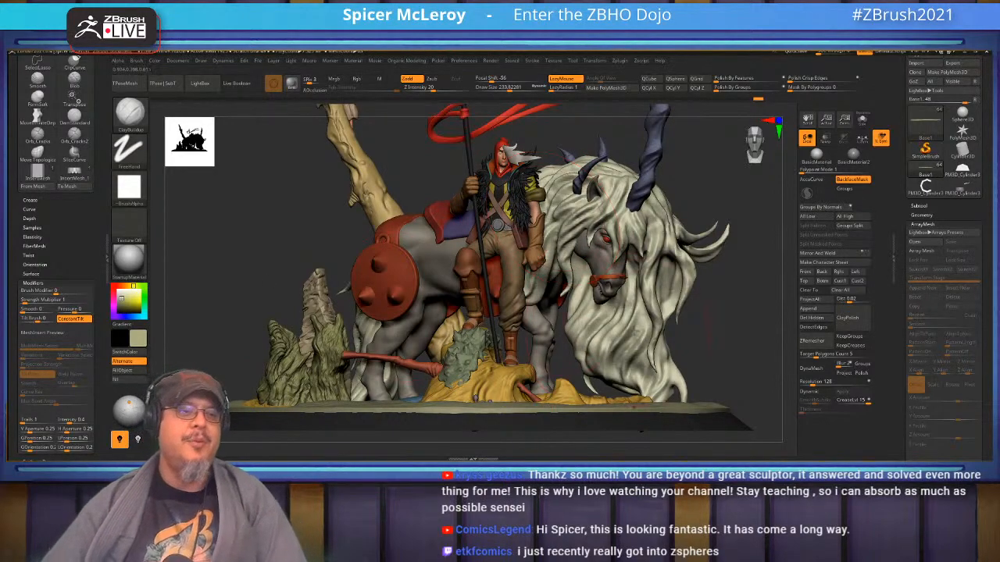
- Solo the ground disc and set the Standard brush to the Spray stroke with Alpha 08
mouse_move(746, 234)
left_mouse_down("alt")
mouse_move(753, 168)
mouse_move(743, 273)
left_mouse_up("alt")
left_click_drag(762, 133, 770, 173)
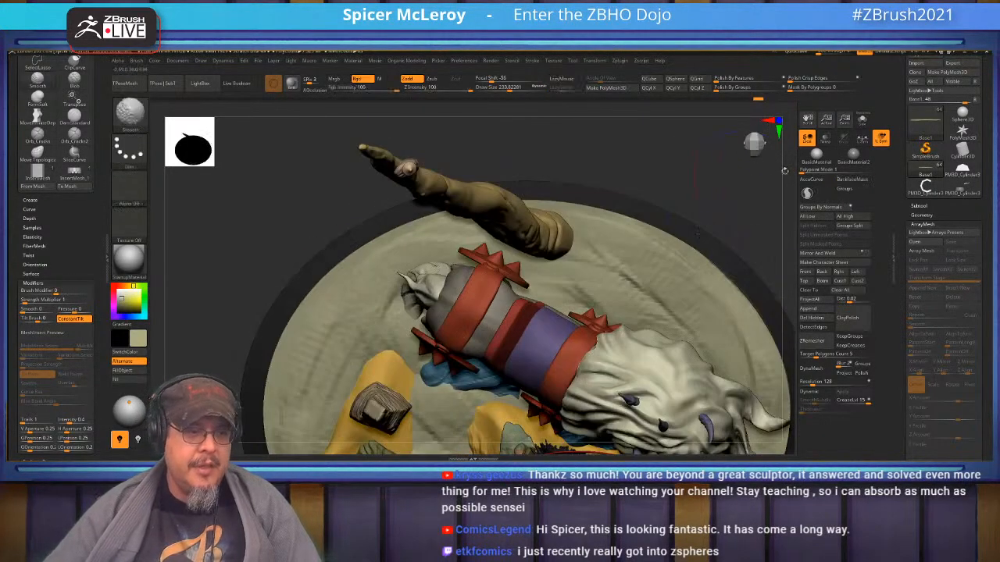
left_click(863, 121)
left_click_drag(688, 391, 680, 246)
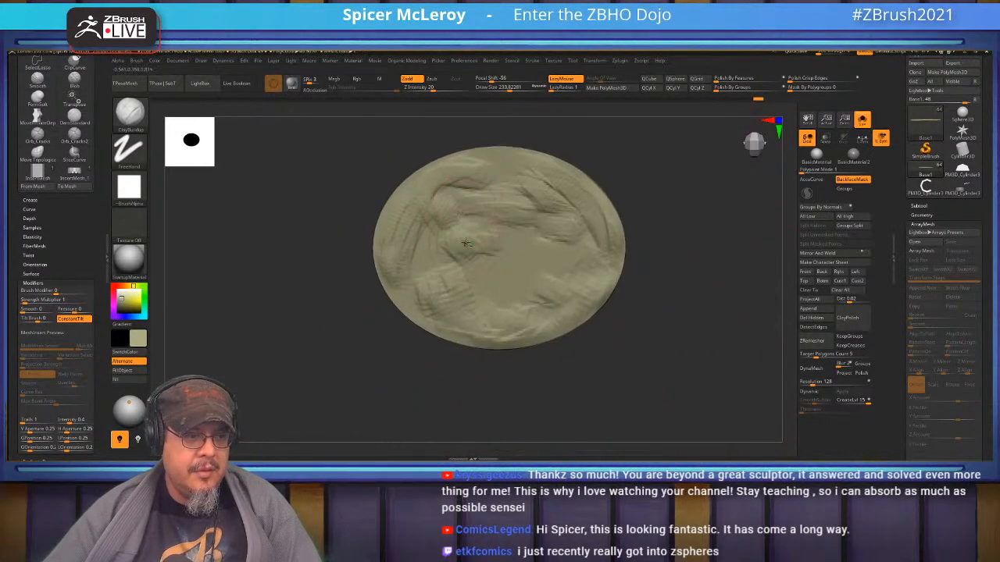
right_click_drag(465, 246, 450, 253, "ctrl")
key("b")
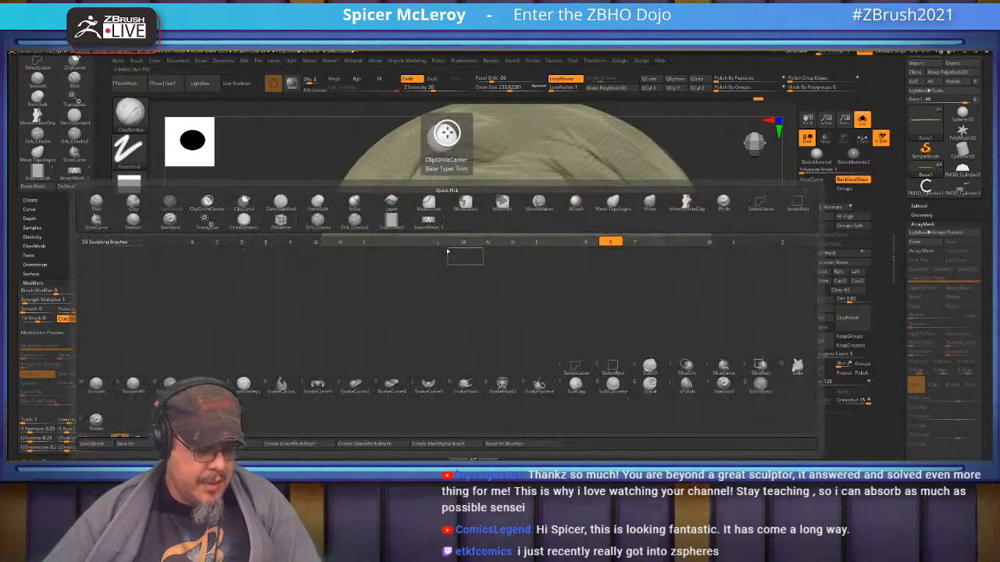
left_click(129, 152)
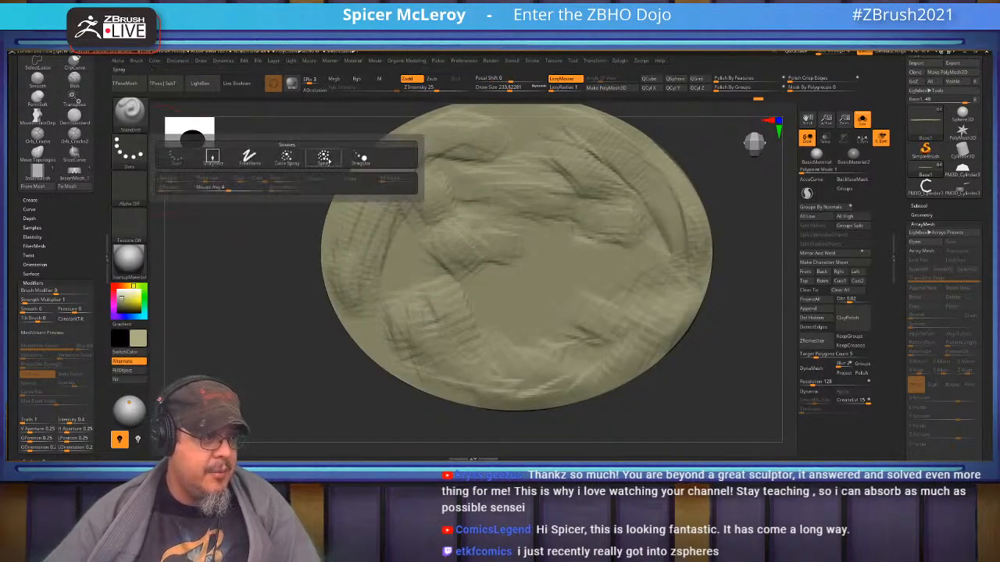
left_click(323, 159)
left_click(129, 187)
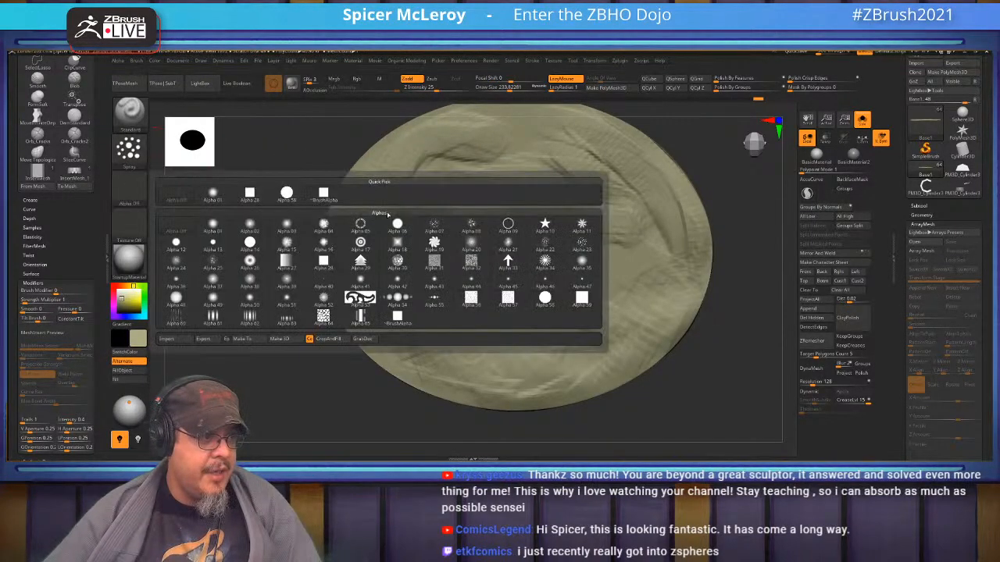
left_click(472, 226)
- Try spraying a bumpy texture across the ground disc twice, undoing each stroke
mouse_move(469, 226)
left_mouse_down()
mouse_move(524, 188)
mouse_move(539, 191)
mouse_move(357, 226)
mouse_move(594, 329)
left_mouse_up()
key("ctrl+z")
left_click_drag(500, 196, 416, 244)
key("ctrl+z")
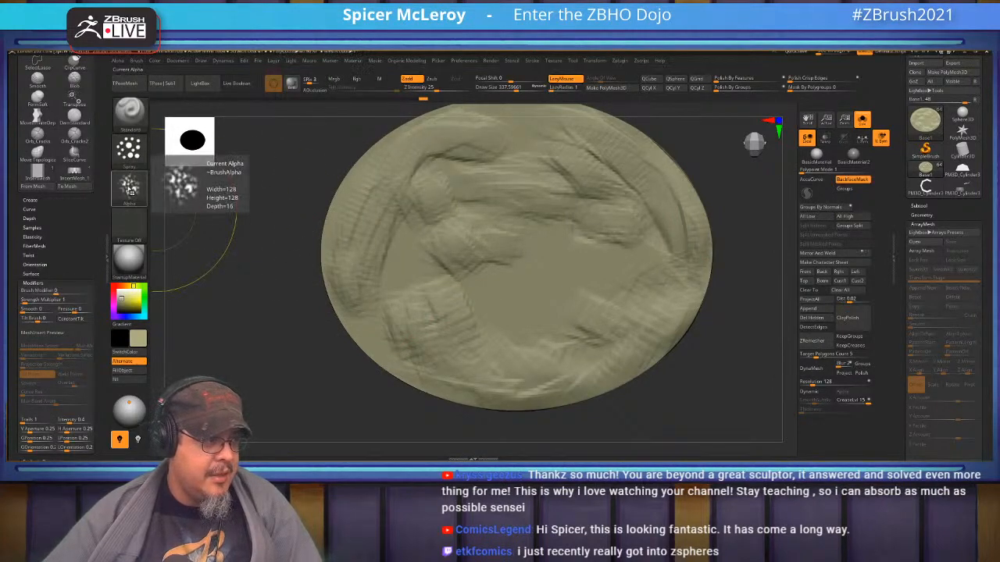
- Spray a cracked stone texture over the whole ground disc with the Standard brush using Alpha 30
left_click(129, 187)
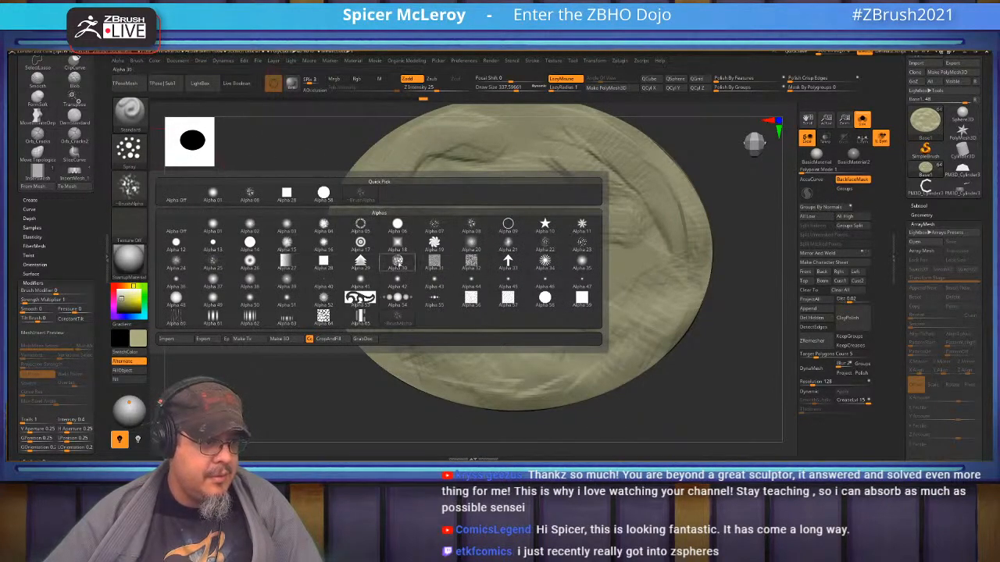
left_click(400, 263)
mouse_move(485, 176)
left_mouse_down()
mouse_move(408, 264)
mouse_move(610, 342)
left_mouse_up()
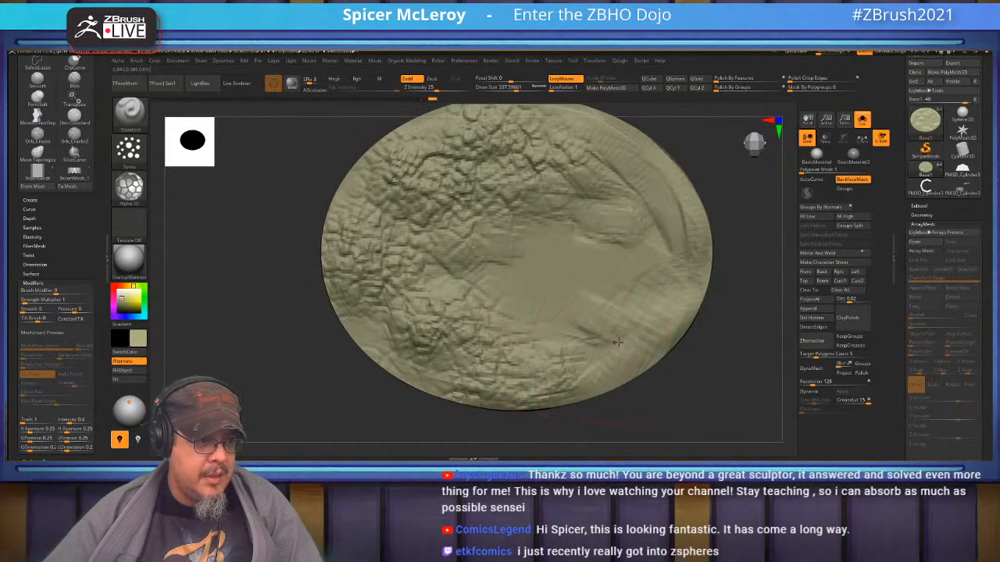
mouse_move(673, 288)
left_mouse_down()
mouse_move(601, 258)
mouse_move(446, 293)
left_mouse_up()
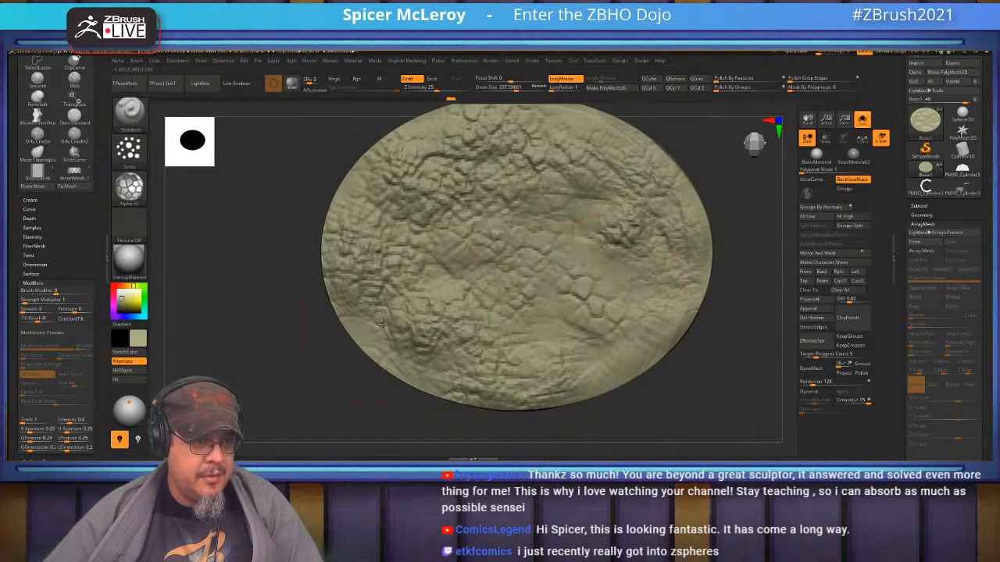
mouse_move(573, 329)
left_mouse_down()
mouse_move(591, 361)
mouse_move(691, 323)
left_mouse_up()
left_click_drag(634, 141, 398, 153)
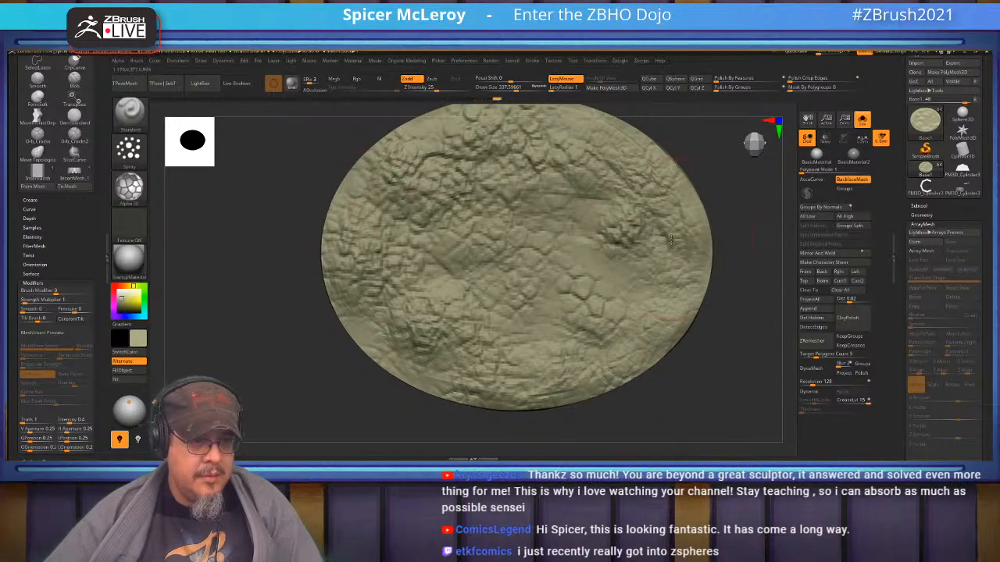
- Soften the ground texture with ClayPolish, clear the mask, and spray finer cracked detail over the disc again
left_click(857, 321)
mouse_move(722, 336)
left_mouse_down("ctrl")
mouse_move(732, 357)
mouse_move(719, 292)
mouse_move(679, 269)
left_mouse_up("ctrl")
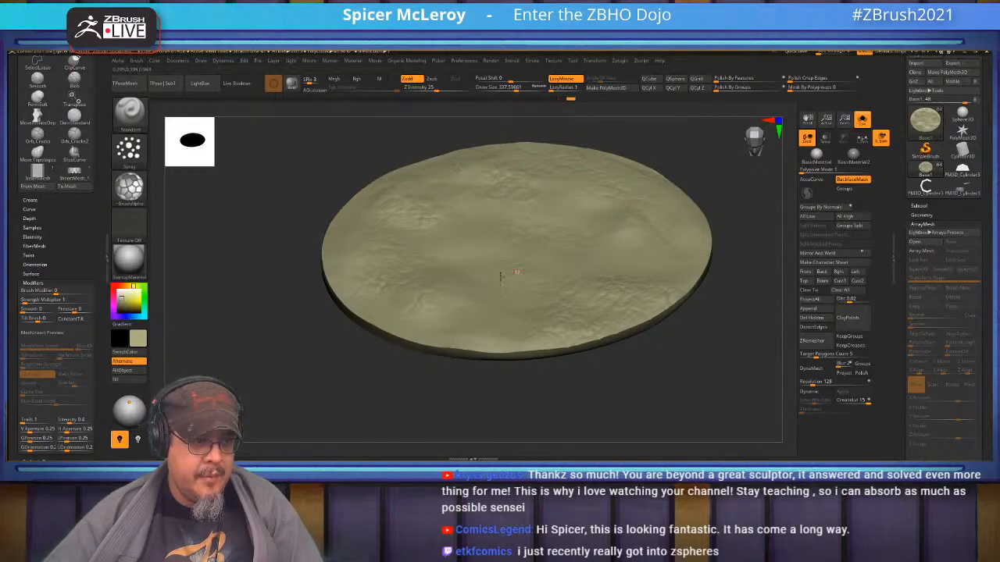
mouse_move(658, 267)
left_mouse_down()
mouse_move(587, 204)
mouse_move(546, 184)
left_mouse_up()
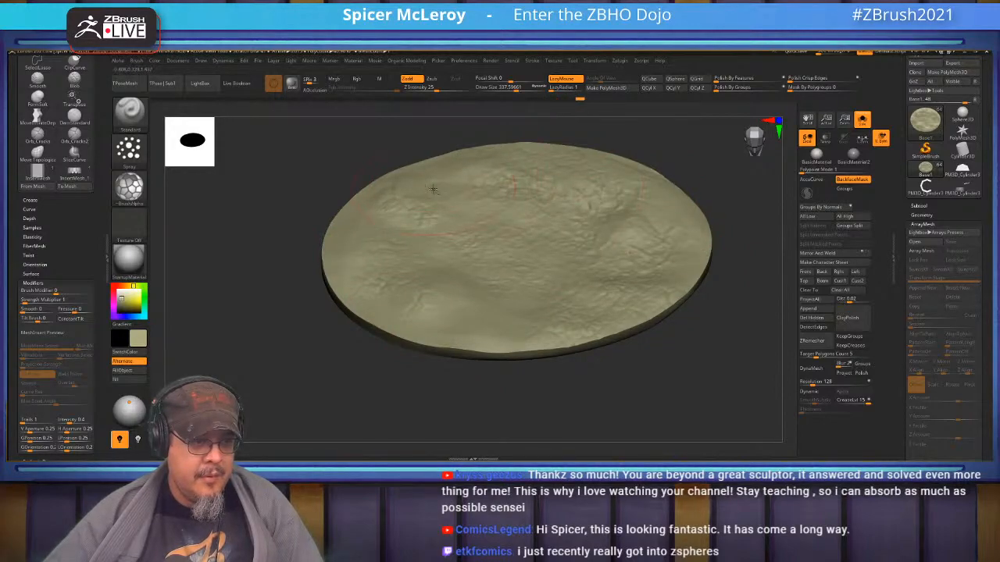
left_click_drag(350, 229, 361, 282)
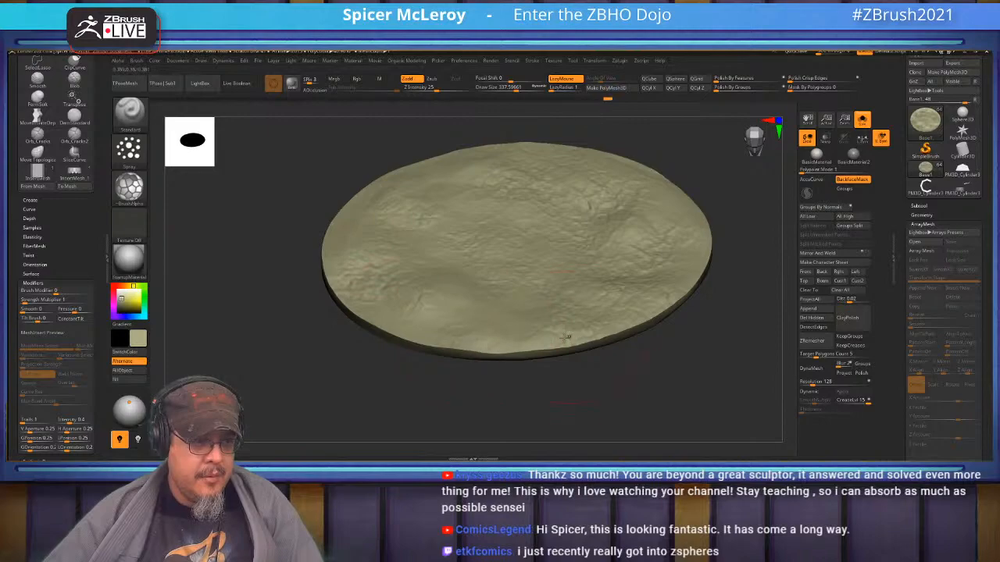
left_click_drag(321, 356, 369, 309)
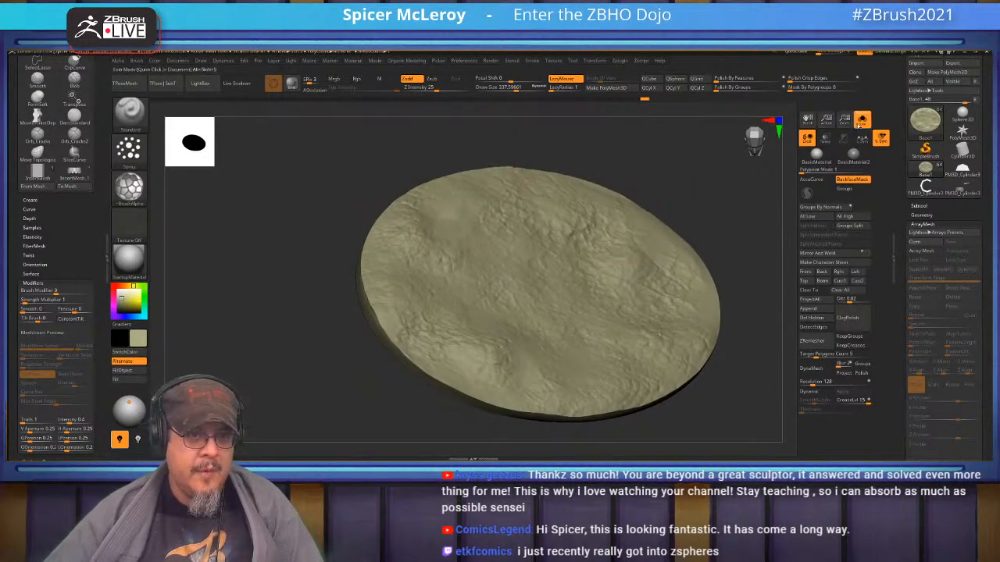
- Bring back the full scene and spray more ground texture around the rocks with the draw size at about 158
left_click(862, 119)
right_click_drag(552, 186, 531, 266)
mouse_move(531, 266)
right_mouse_down()
mouse_move(503, 321)
mouse_move(503, 349)
mouse_move(497, 303)
right_mouse_up()
key("s")
mouse_move(497, 304)
left_mouse_down()
mouse_move(476, 303)
mouse_move(481, 327)
mouse_move(474, 314)
mouse_move(533, 323)
mouse_move(590, 365)
mouse_move(547, 358)
mouse_move(582, 367)
left_mouse_up()
right_click_drag(543, 344, 435, 290)
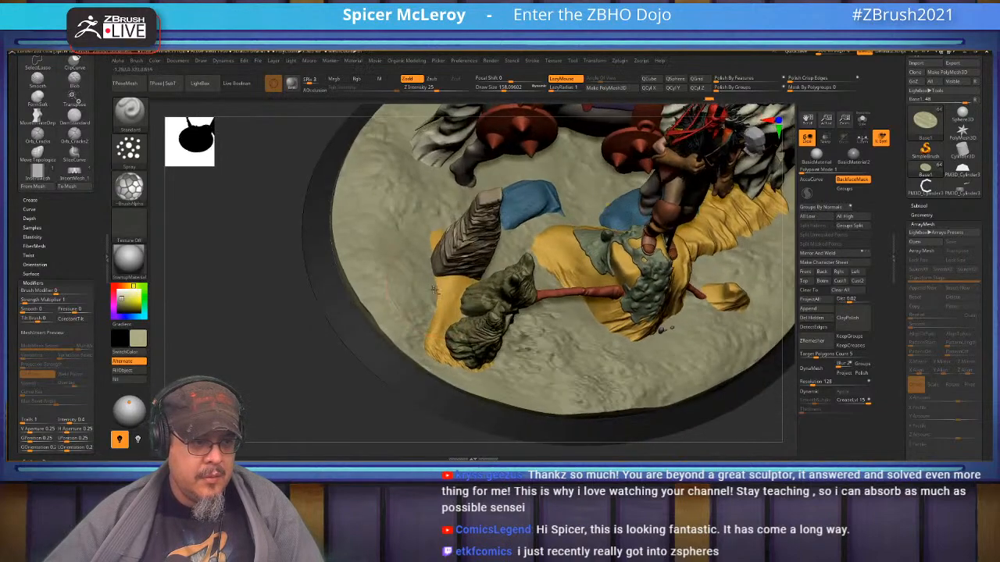
left_click_drag(412, 311, 406, 276)
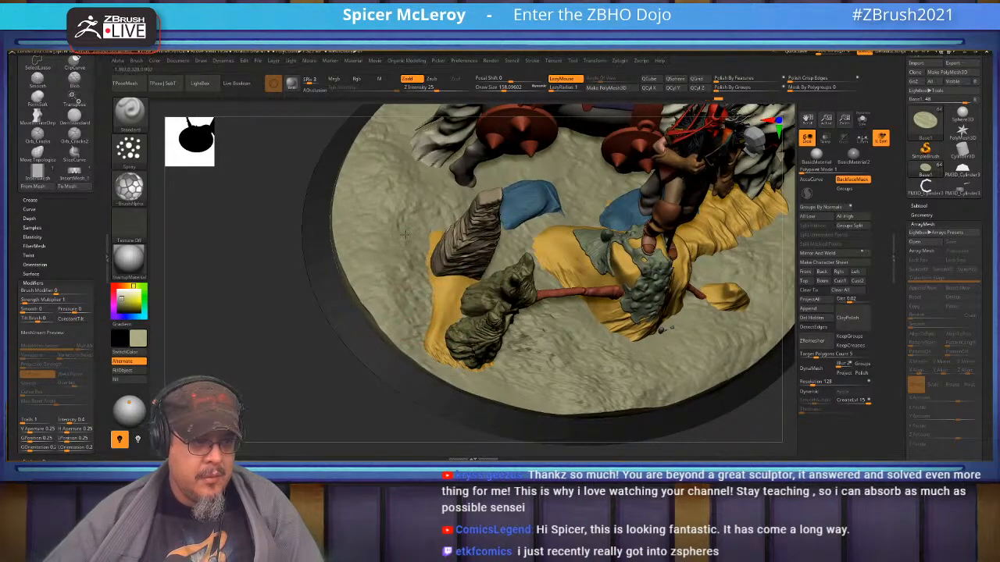
mouse_move(445, 205)
right_mouse_down()
mouse_move(420, 264)
mouse_move(539, 184)
mouse_move(627, 215)
mouse_move(531, 157)
mouse_move(549, 258)
mouse_move(445, 234)
right_mouse_up()
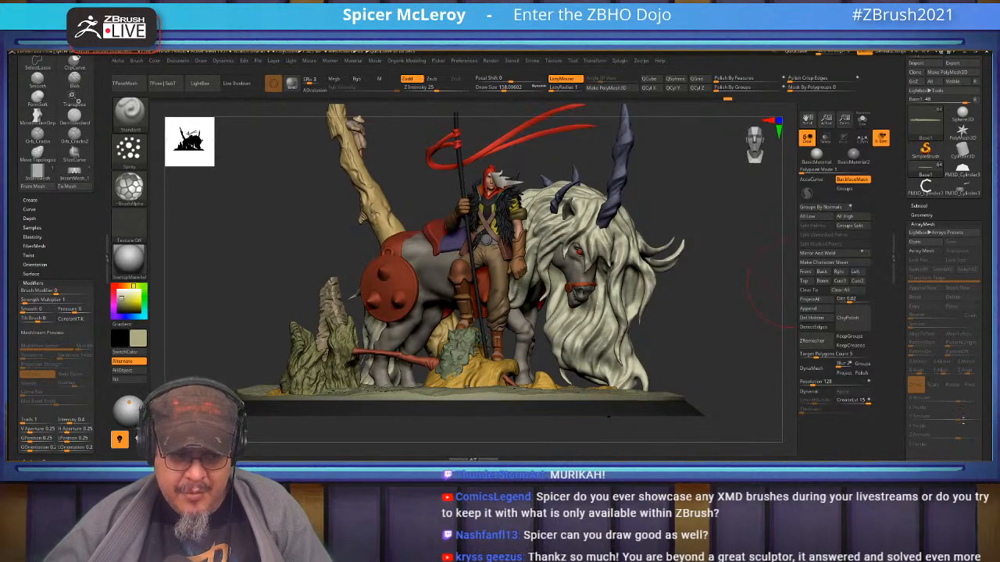
left_click_drag(746, 349, 700, 369)
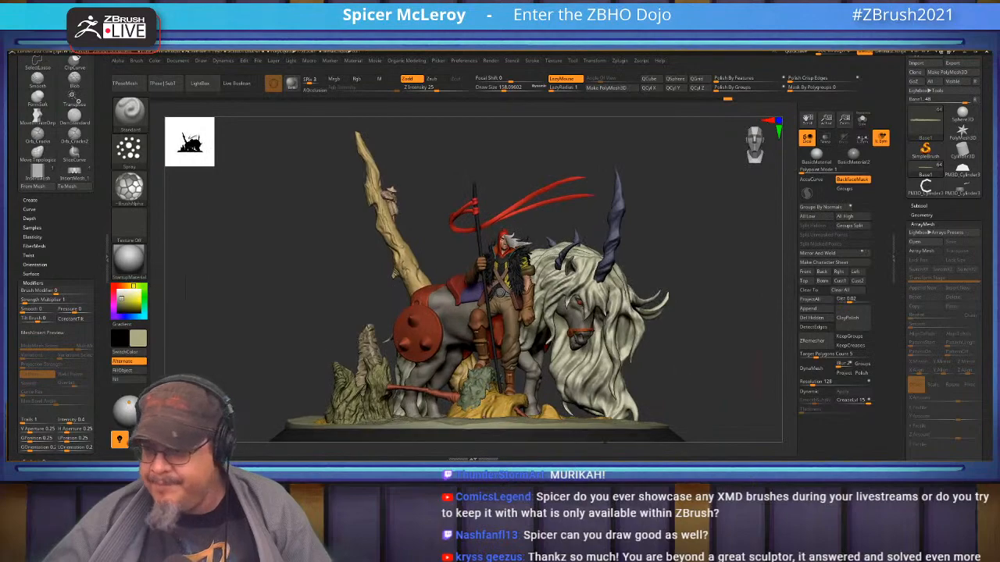